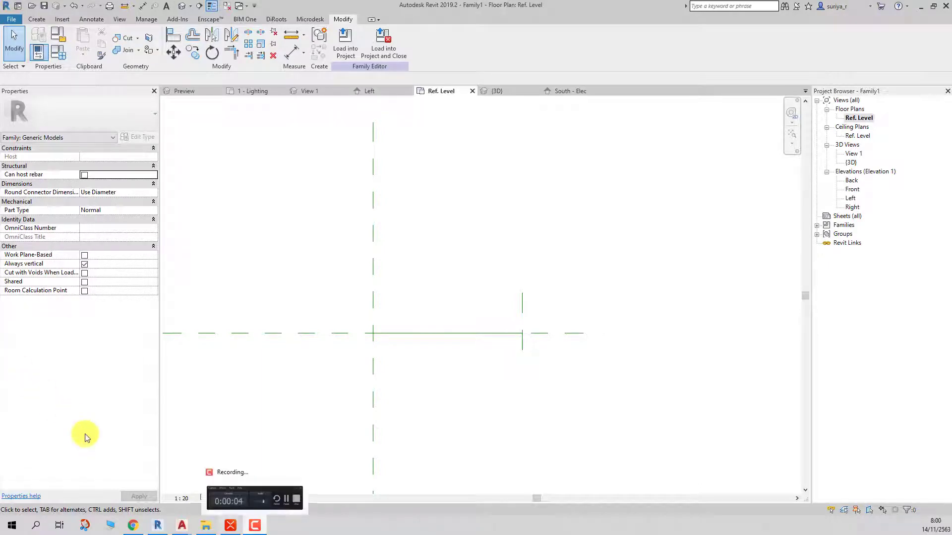
- Bring the แบบห้องไฟฟ้า.dwg electrical-room drawing to the front in AutoCAD
mouse_move(182, 526)
left_click(136, 484)
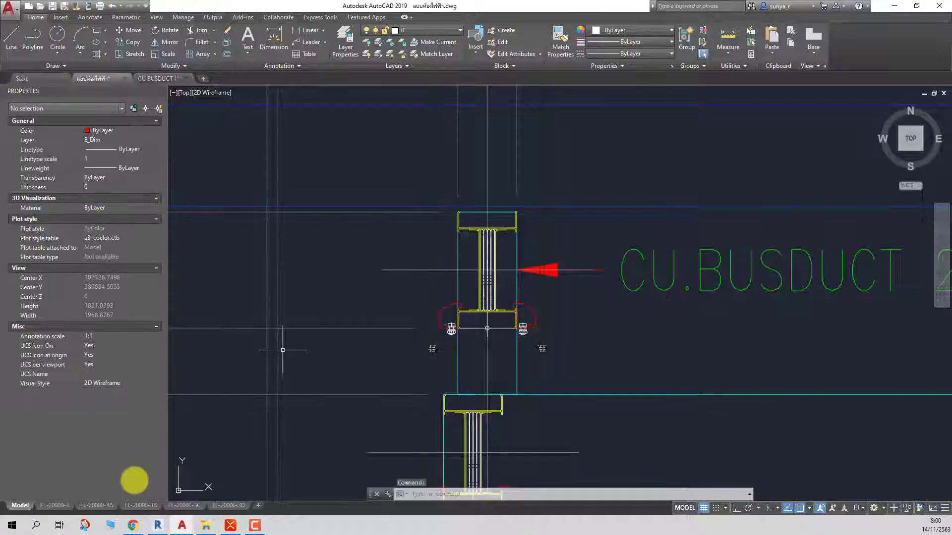
- Rename the central XMind topic to EP.20 BUSDUCT_FAMILY by removing the space in BUS DUCT
left_click(235, 528)
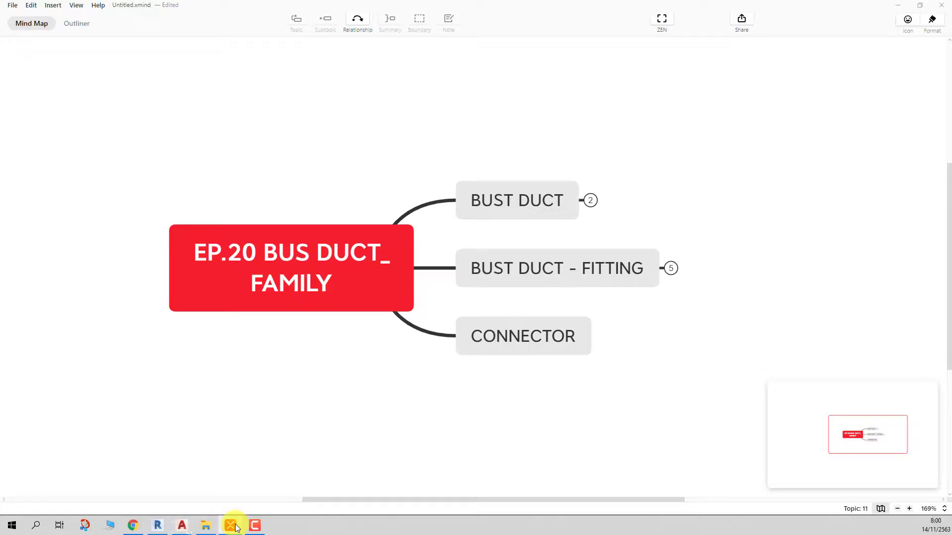
left_click(319, 257)
left_click(308, 253)
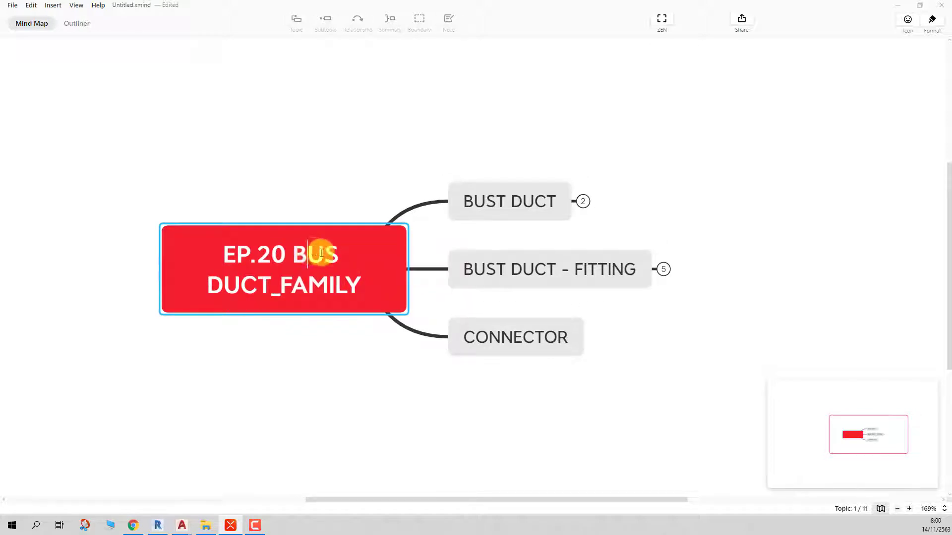
key("Delete")
left_click(355, 168)
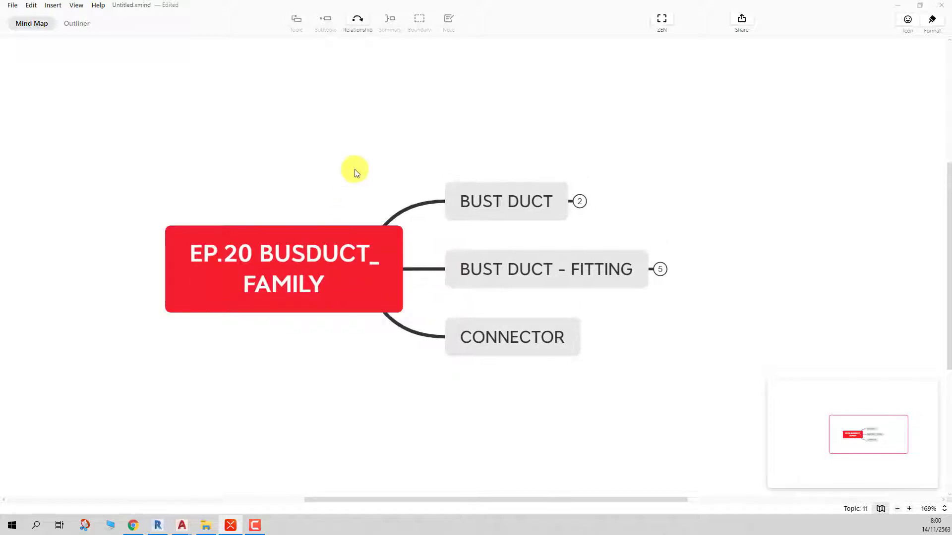
left_click(270, 265)
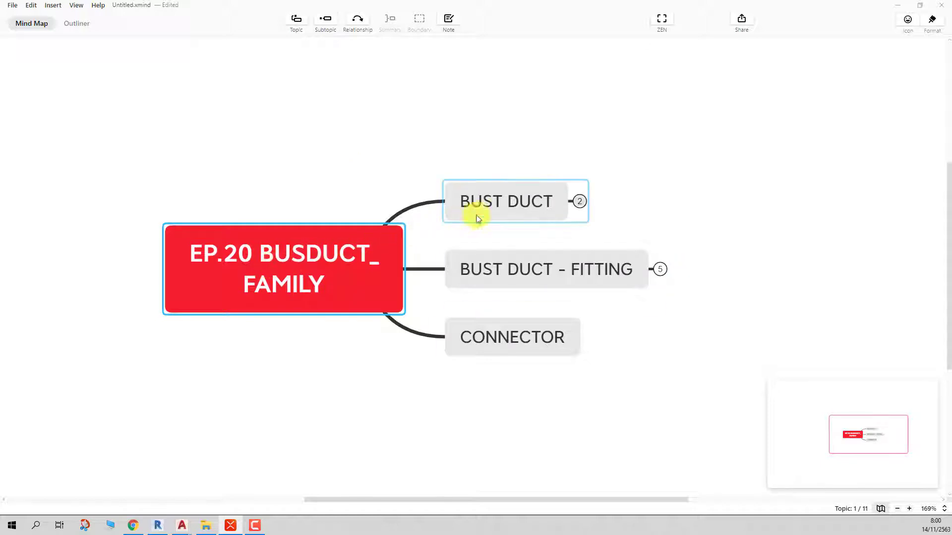
- Expand the BUST DUCT branch to show HERIZONTAL and VERTICAL, then minimize XMind
left_click(522, 203)
left_click(580, 201)
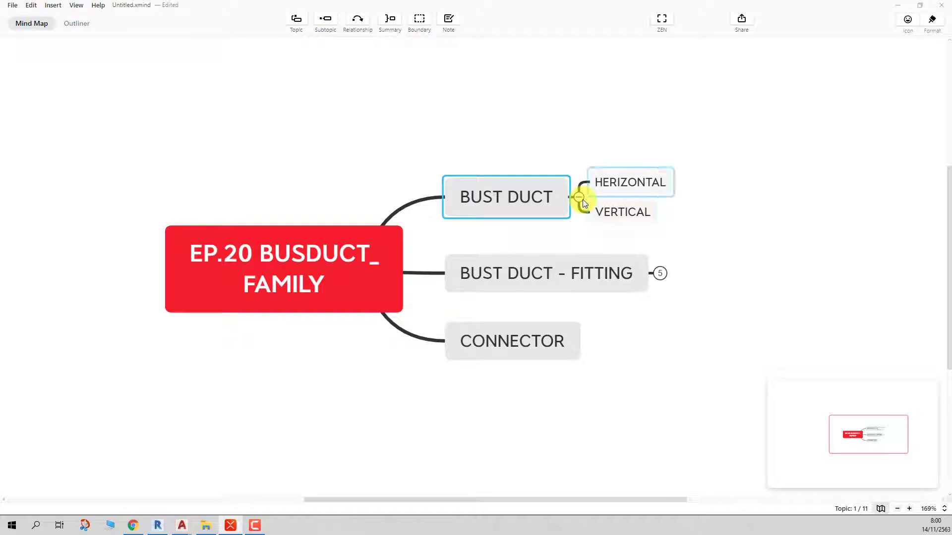
left_click(526, 150)
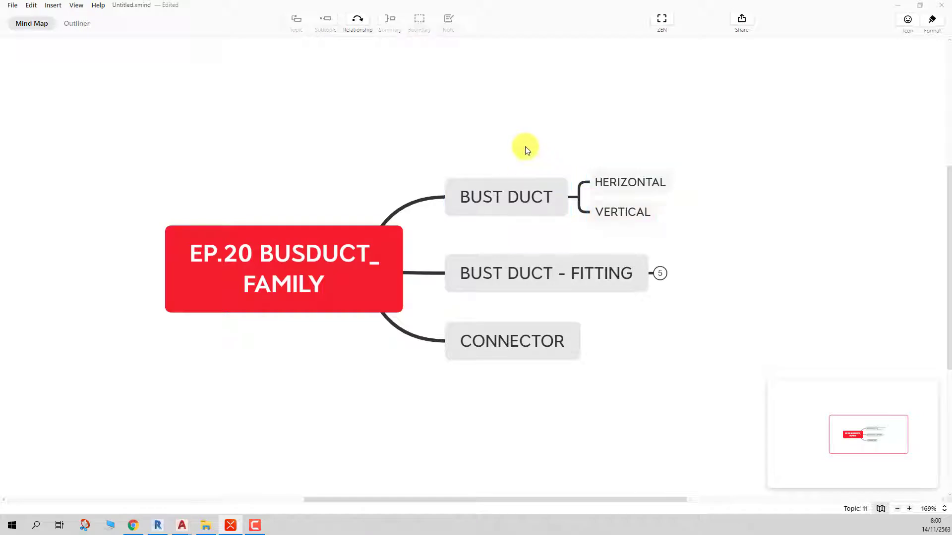
left_click(893, 6)
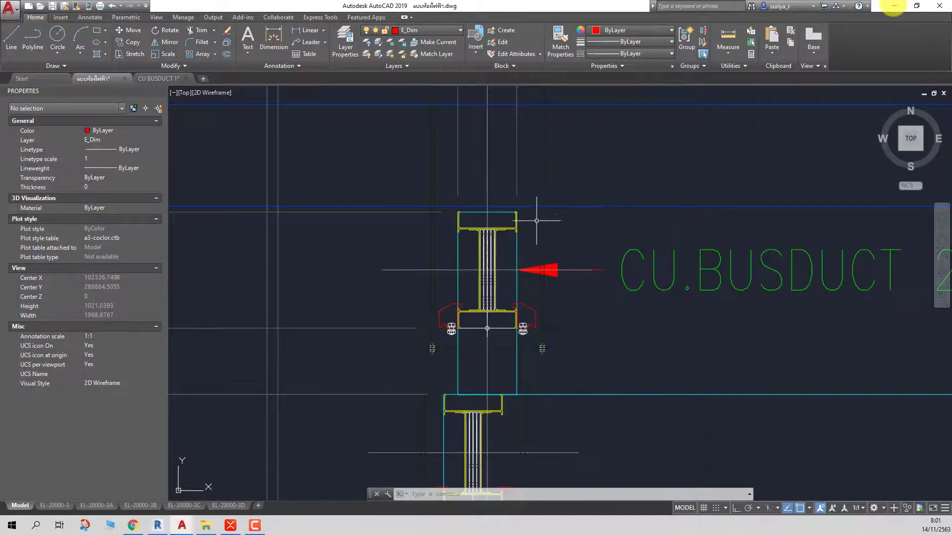
- Zoom in to inspect the CU.BUSDUCT 2500A block, then minimize AutoCAD
scroll(461, 296, "up", 2)
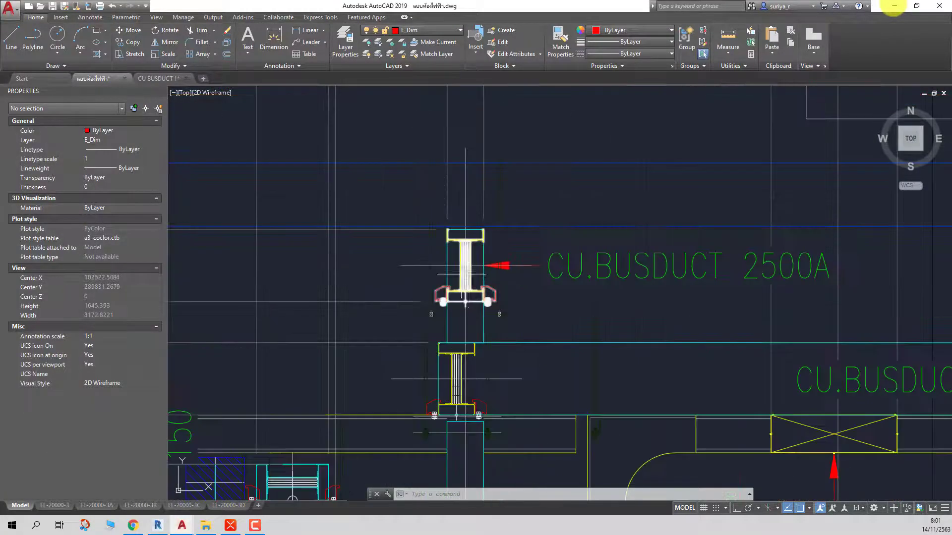
scroll(446, 287, "up", 5)
scroll(436, 282, "down", 7)
scroll(423, 273, "up", 10)
scroll(423, 272, "up", 2)
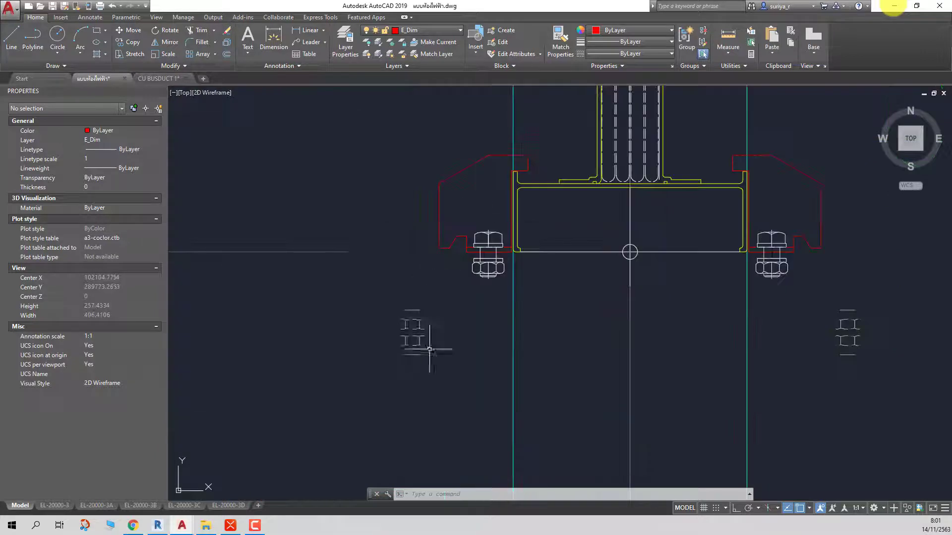
scroll(392, 315, "down", 5)
scroll(414, 252, "up", 2)
scroll(414, 252, "up", 3)
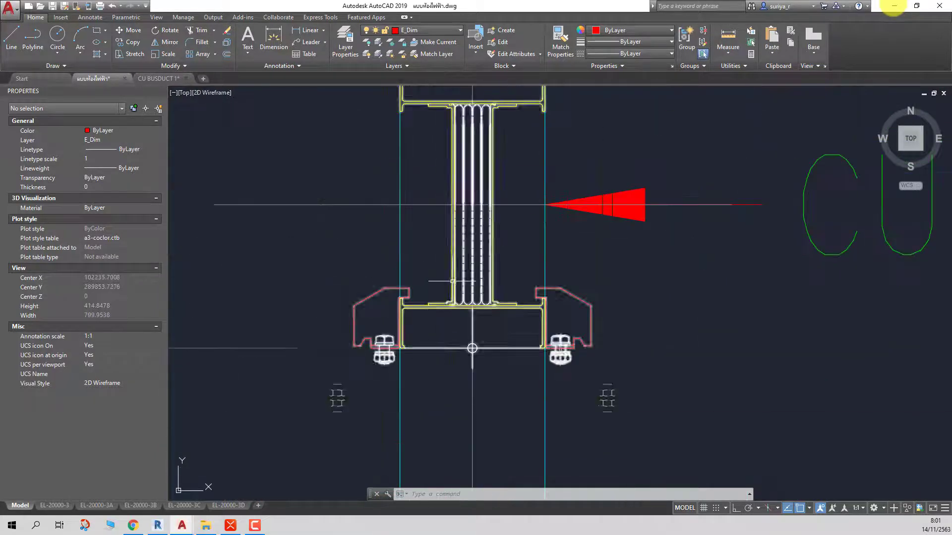
scroll(392, 317, "down", 5)
scroll(379, 237, "up", 7)
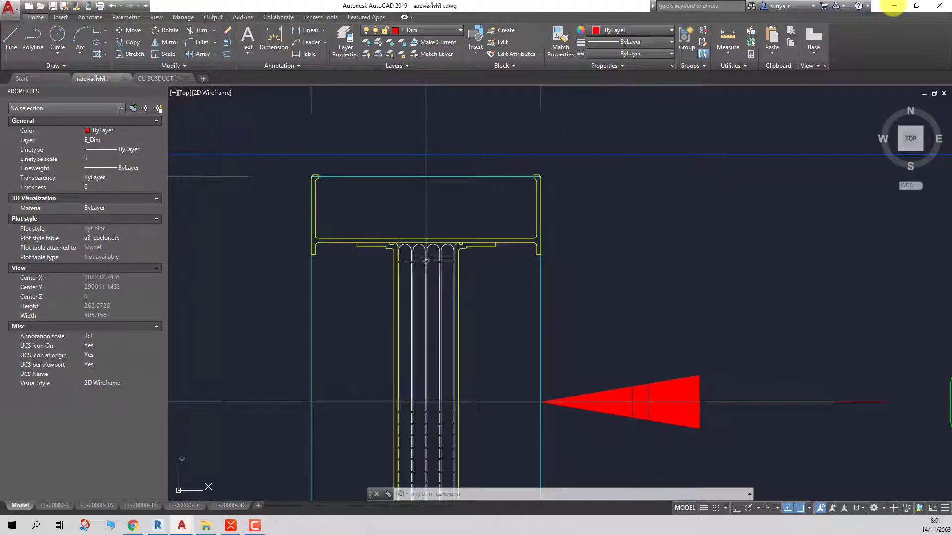
scroll(422, 233, "up", 2)
scroll(328, 204, "down", 7)
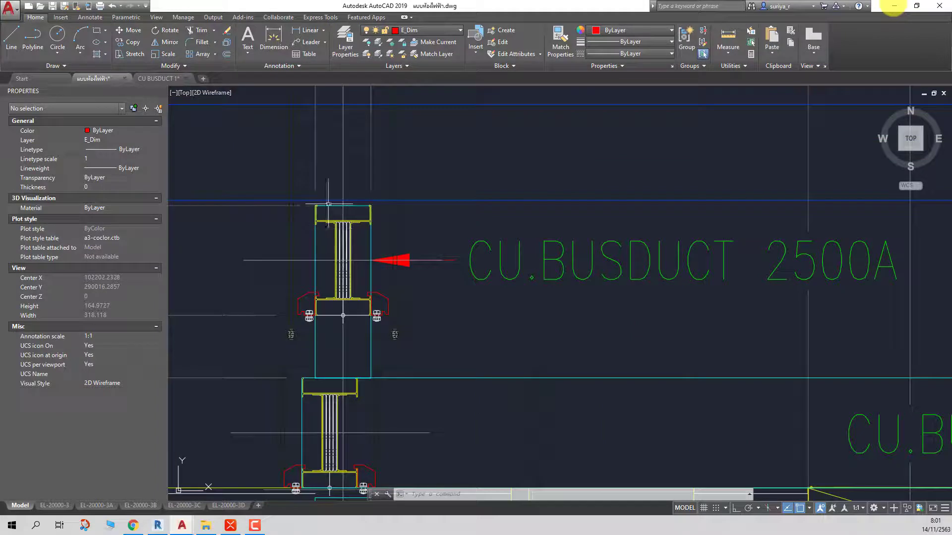
left_click(339, 249)
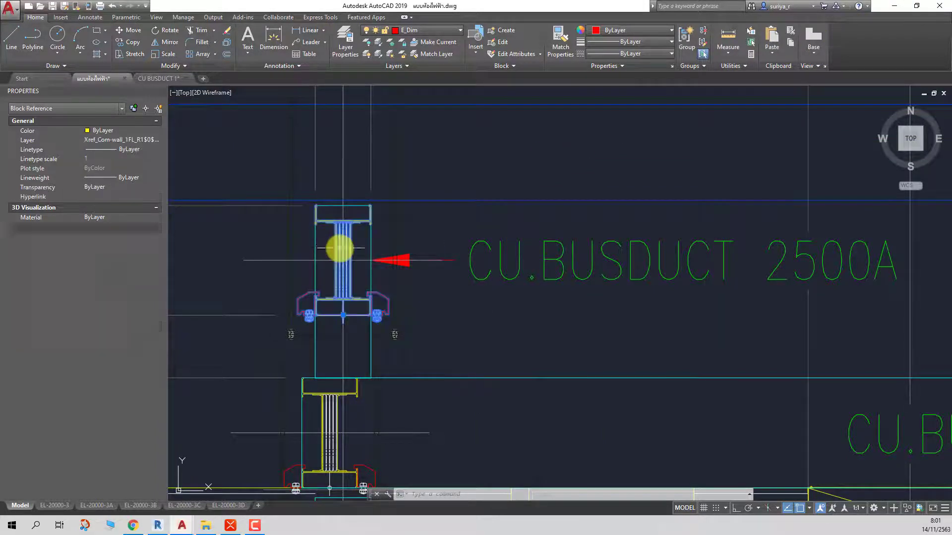
left_click(894, 6)
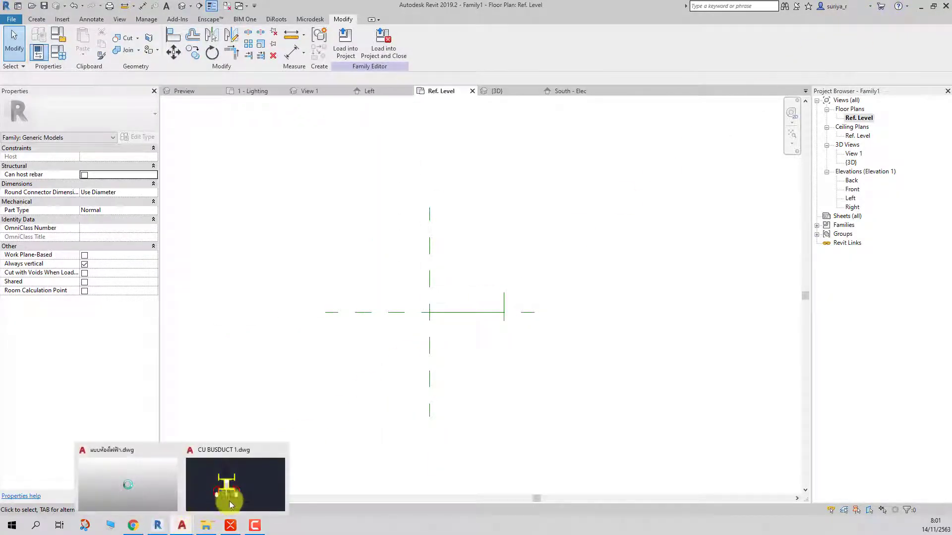
- Open CU BUSDUCT 1 and delete the left bracket and bolt
left_click(249, 494)
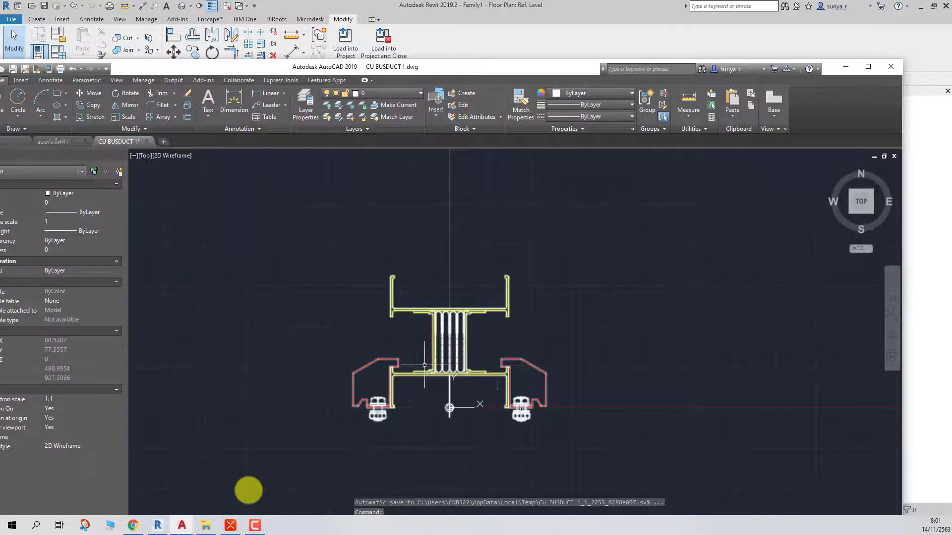
scroll(397, 320, "down", 4)
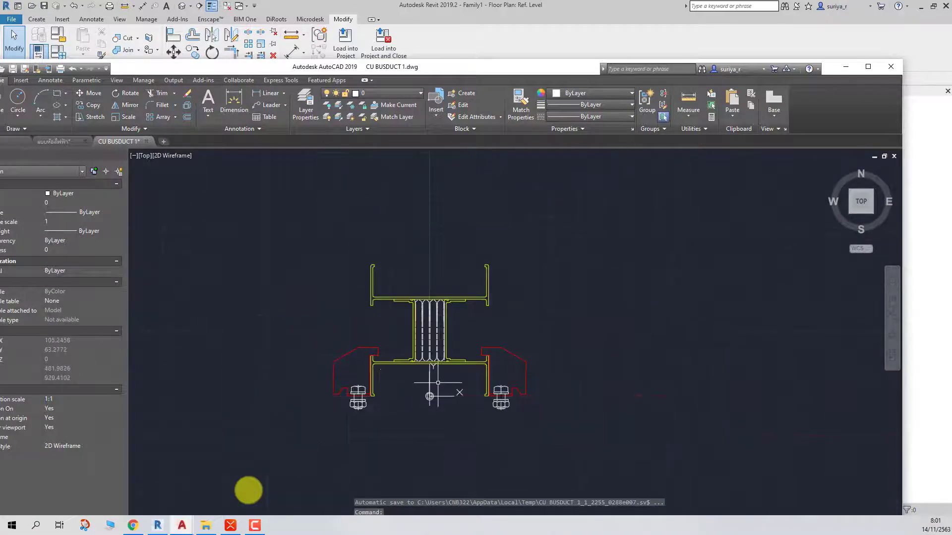
scroll(383, 383, "up", 6)
scroll(317, 377, "down", 2)
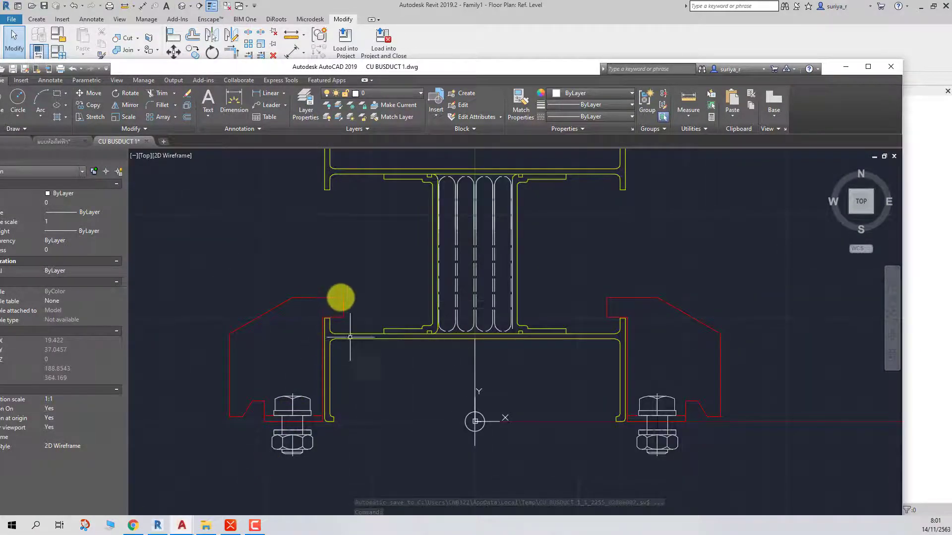
left_click(342, 301)
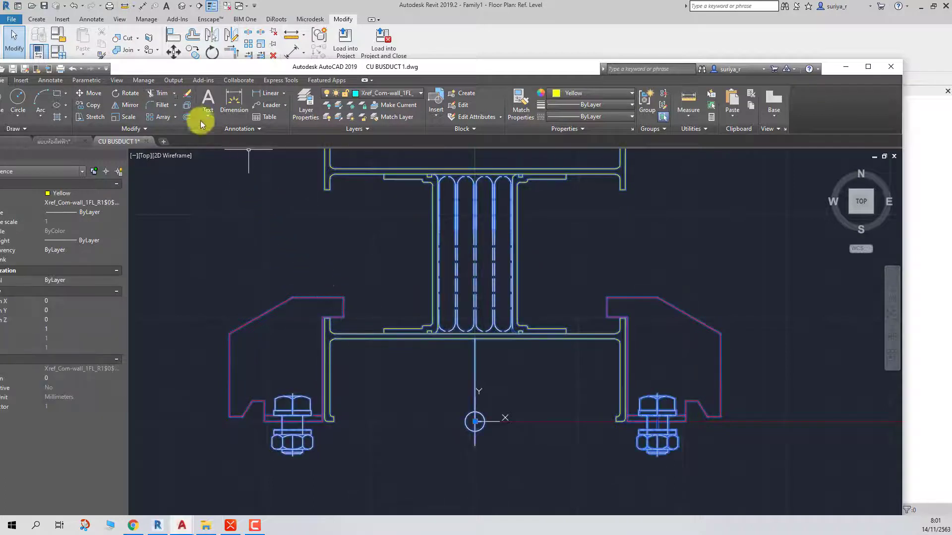
left_click(190, 110)
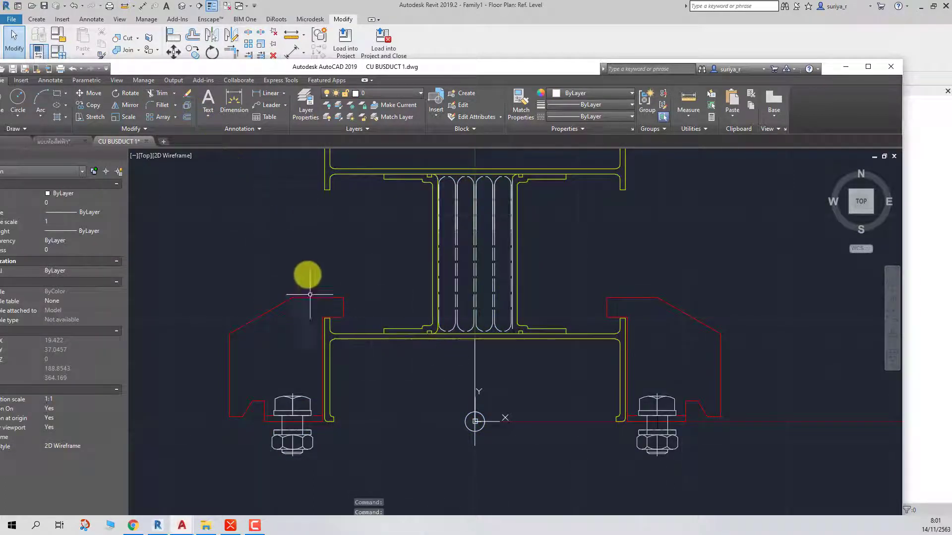
left_click_drag(313, 272, 271, 379)
left_click(271, 379)
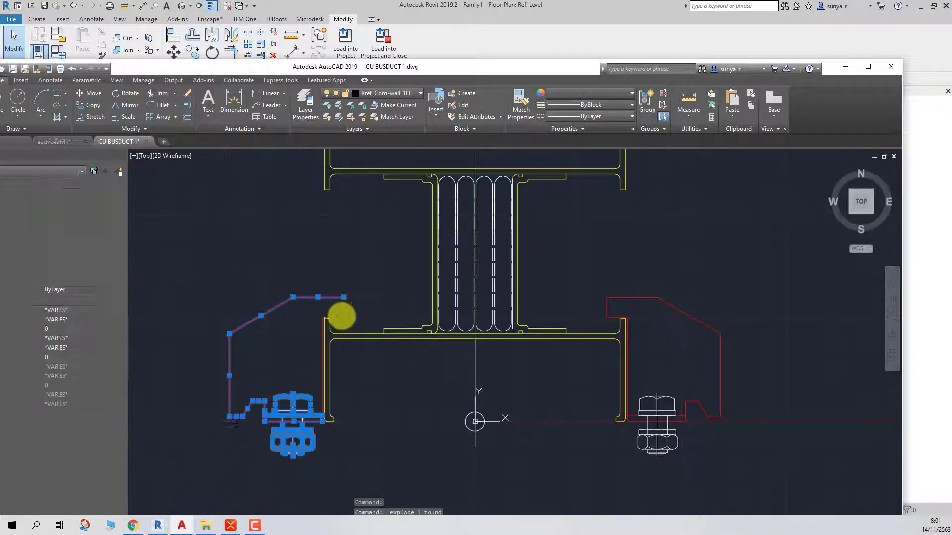
key("Delete")
- Delete the leftover lines by the left flange and the right bracket and bolt
left_click(334, 318)
scroll(327, 297, "up", 2)
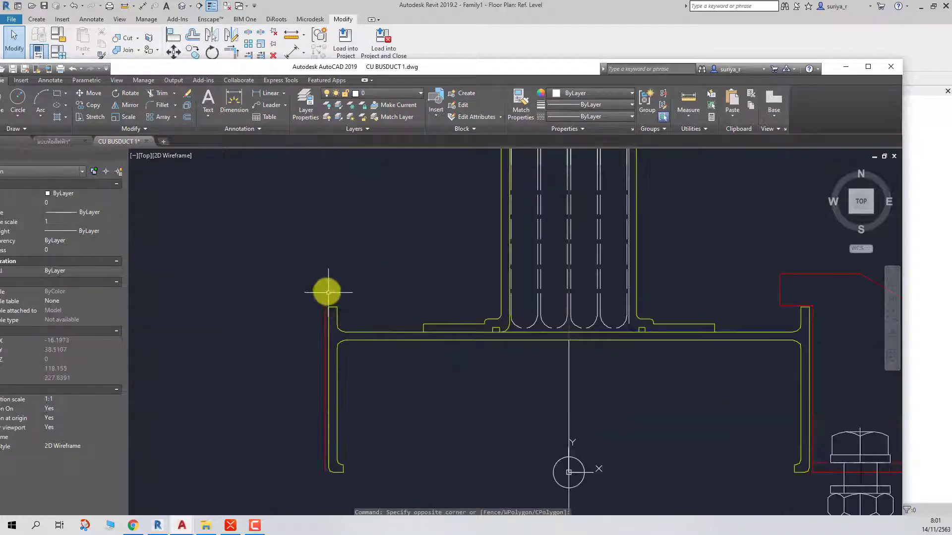
left_click(327, 291)
left_click(277, 454)
scroll(347, 397, "down", 5)
scroll(485, 280, "up", 4)
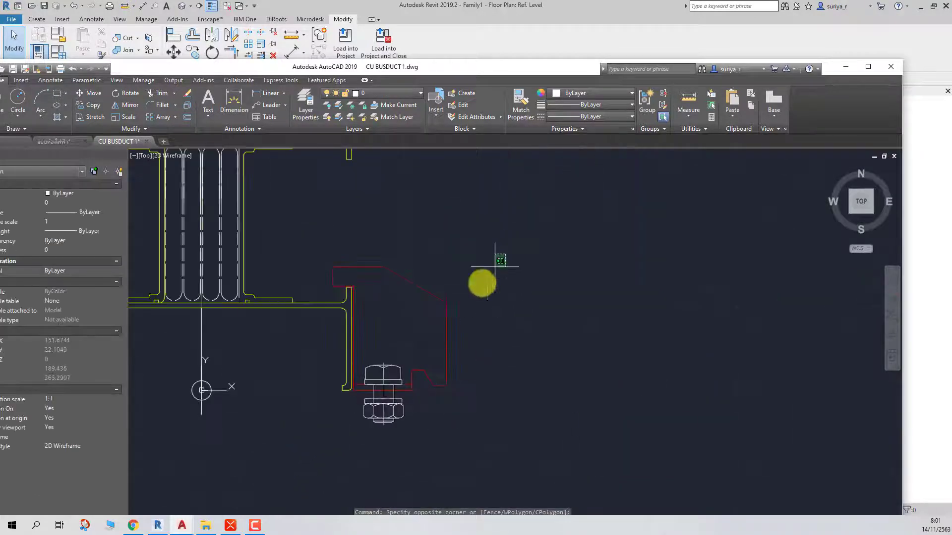
left_click(505, 255)
left_click(366, 425)
key("Delete")
- Delete the stray line above the flange and the remaining small bracket lines
left_click(411, 254)
left_click(330, 279)
scroll(342, 276, "up", 3)
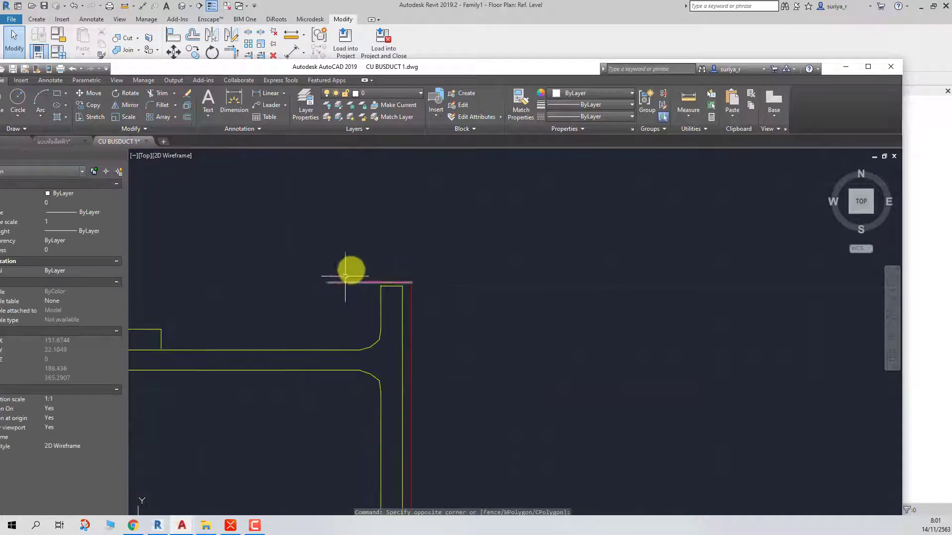
key("Delete")
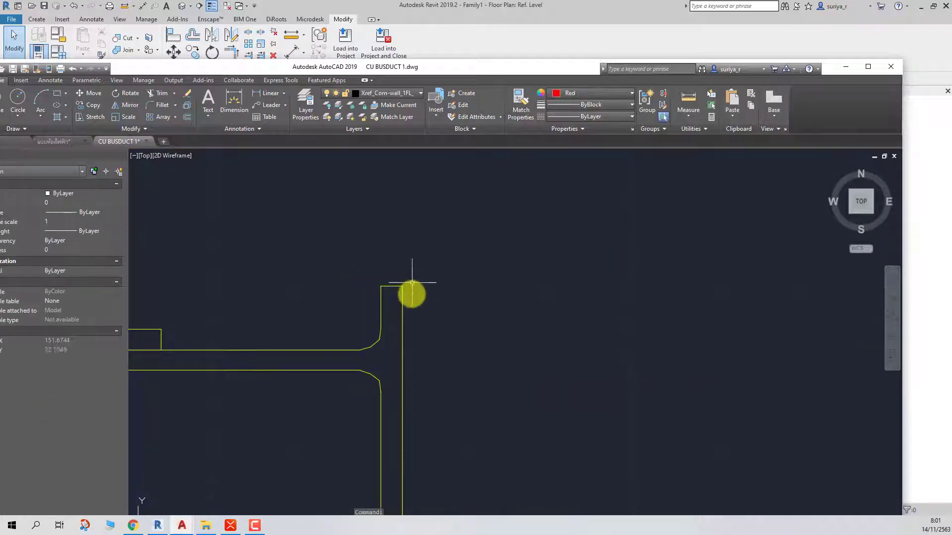
scroll(413, 292, "down", 3)
left_click(470, 293)
left_click(429, 395)
key("Delete")
- Window-select the remaining busduct I-profile, then minimize AutoCAD
scroll(416, 387, "down", 3)
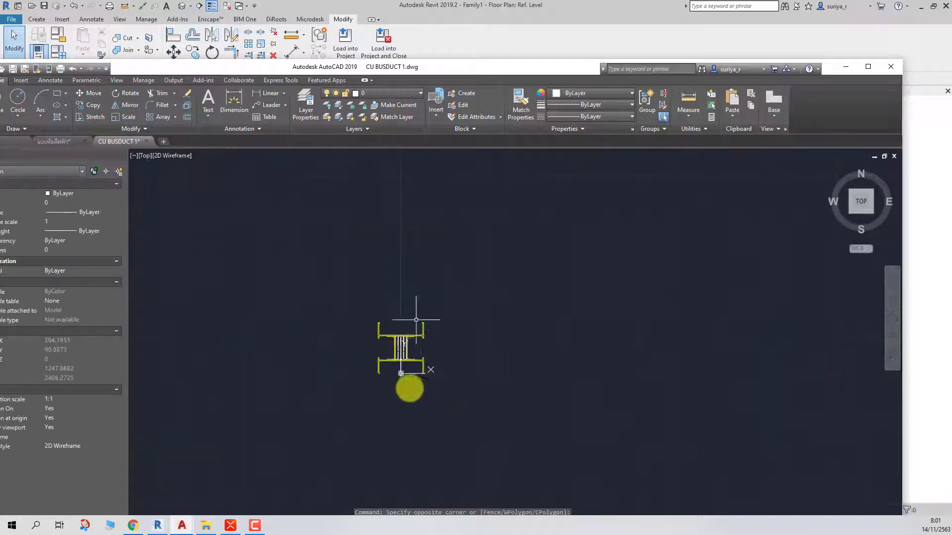
scroll(391, 381, "up", 2)
left_click(412, 321)
left_click(378, 378)
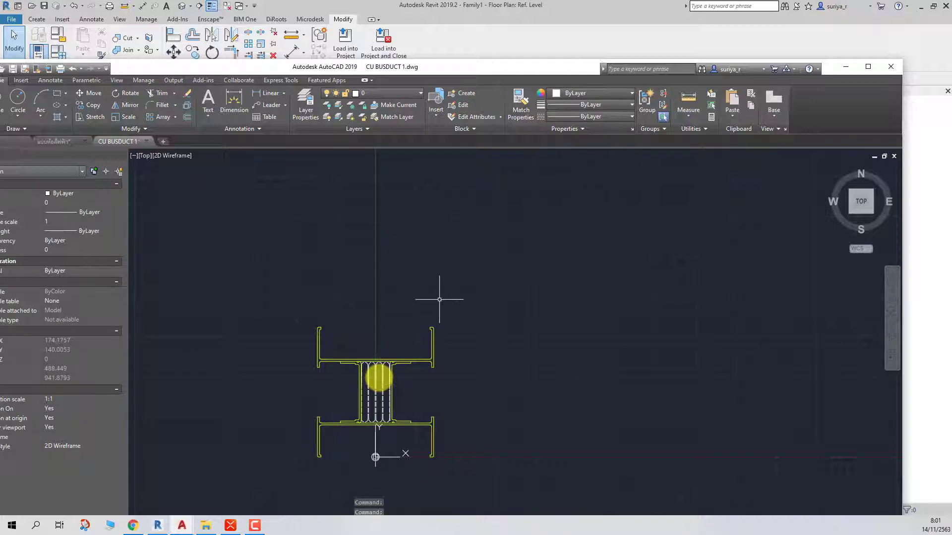
left_click(844, 67)
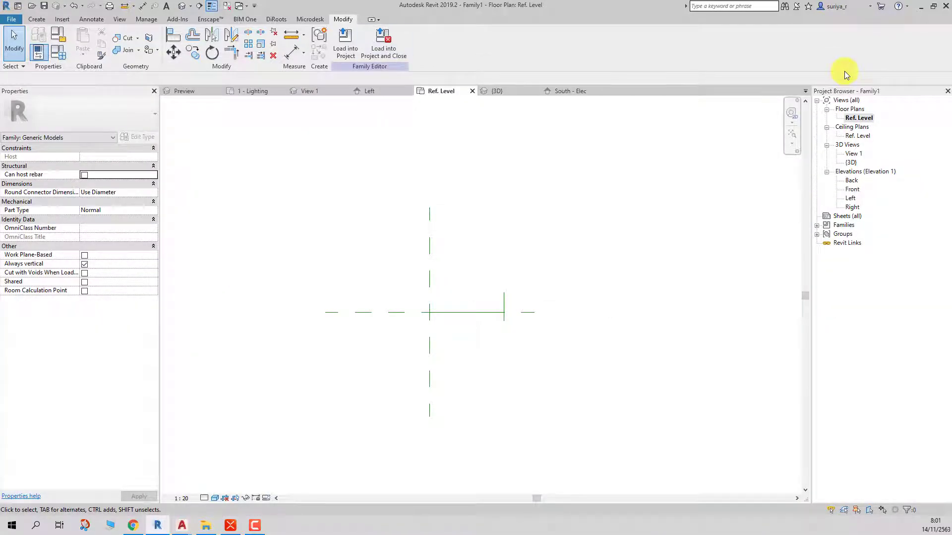
left_click(12, 20)
mouse_move(33, 57)
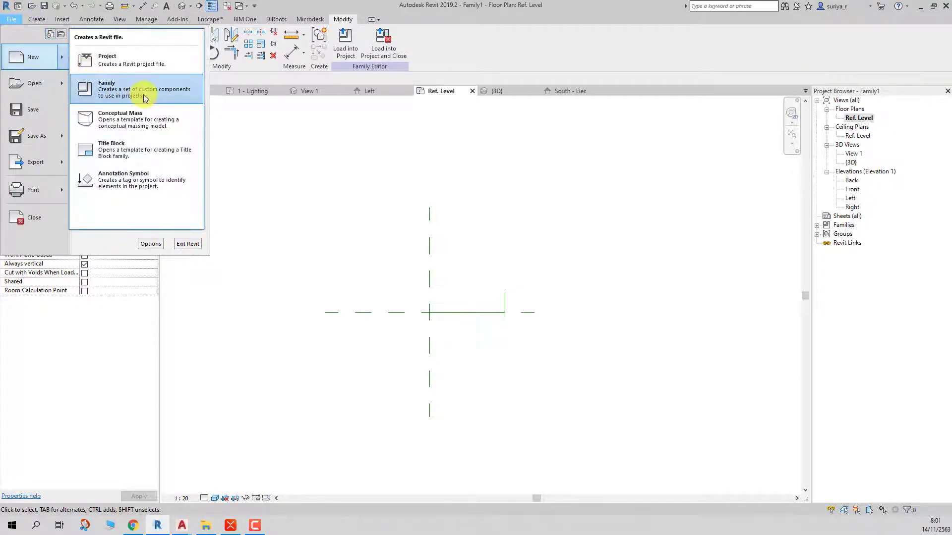
left_click(135, 91)
left_click(264, 297)
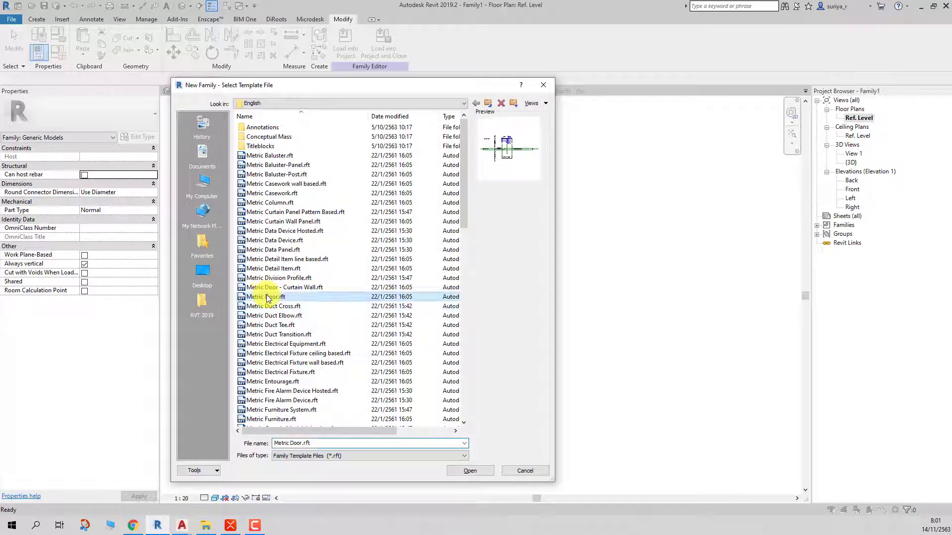
scroll(268, 298, "down", 3)
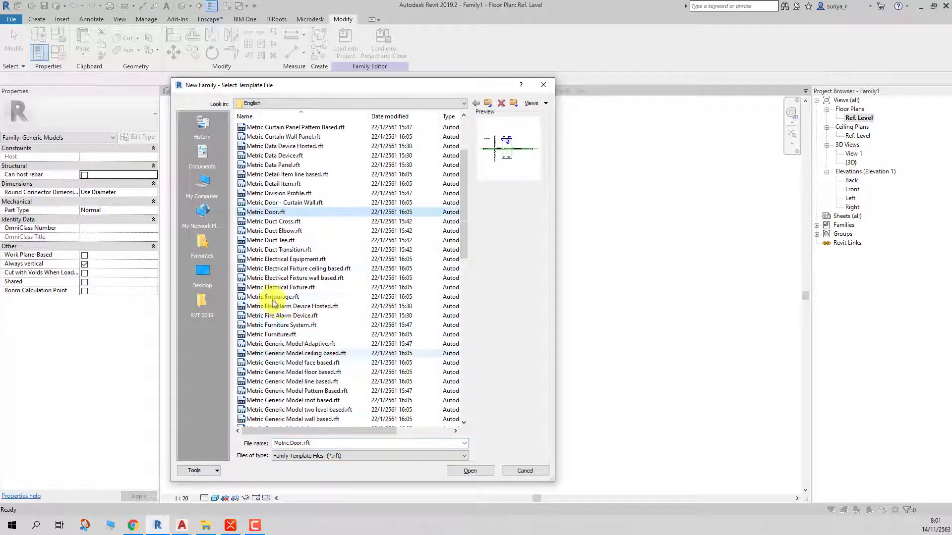
scroll(294, 320, "down", 3)
scroll(294, 320, "down", 1)
left_click(294, 316)
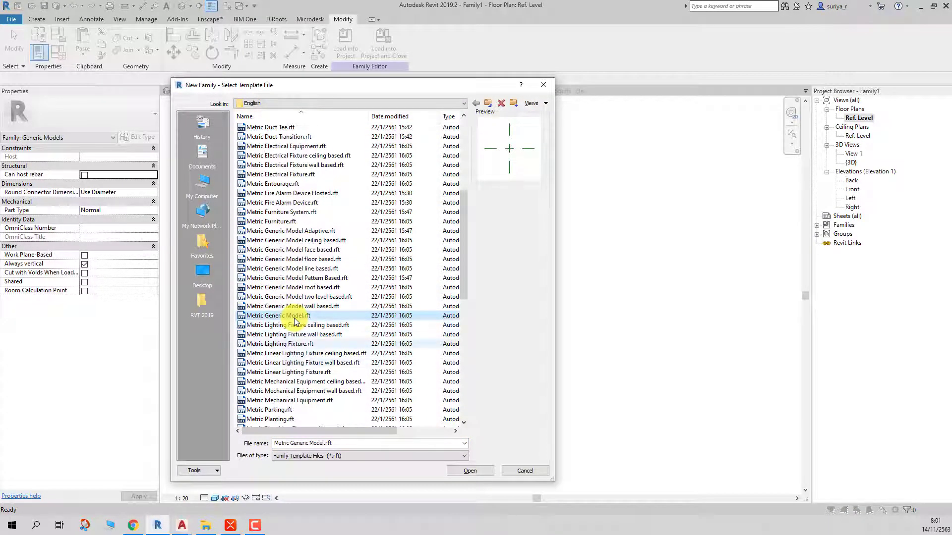
left_click(519, 470)
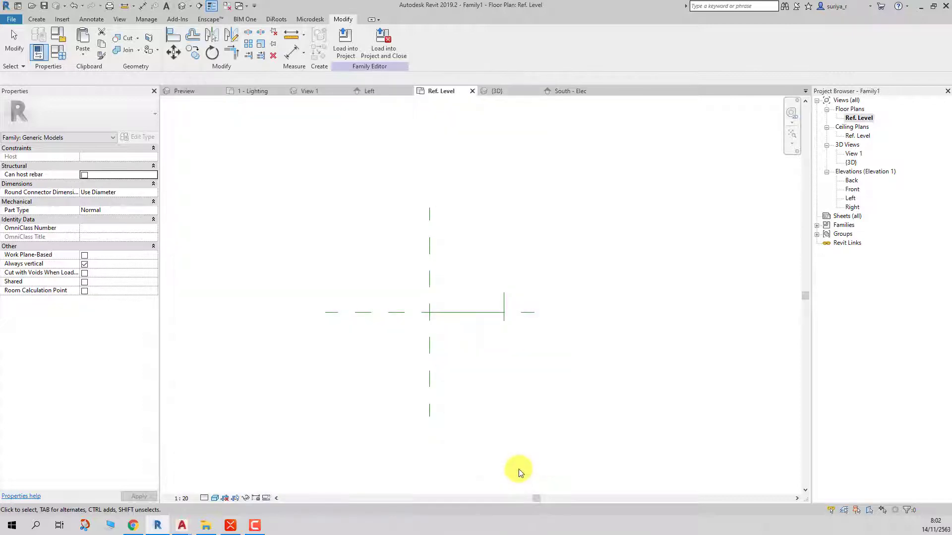
- Delete the old reference-line rectangle and open the Ref. Level floor plan
left_click(456, 336)
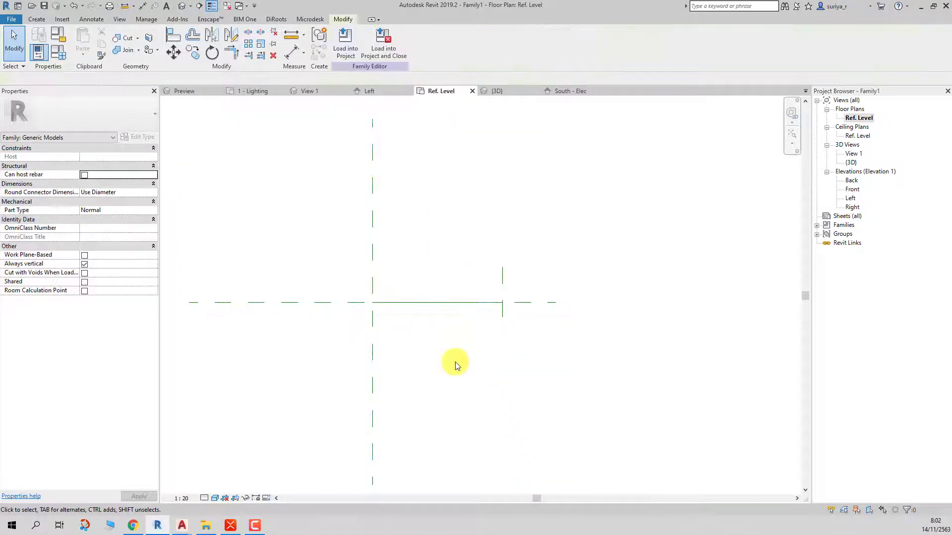
left_click(446, 300)
key("Delete")
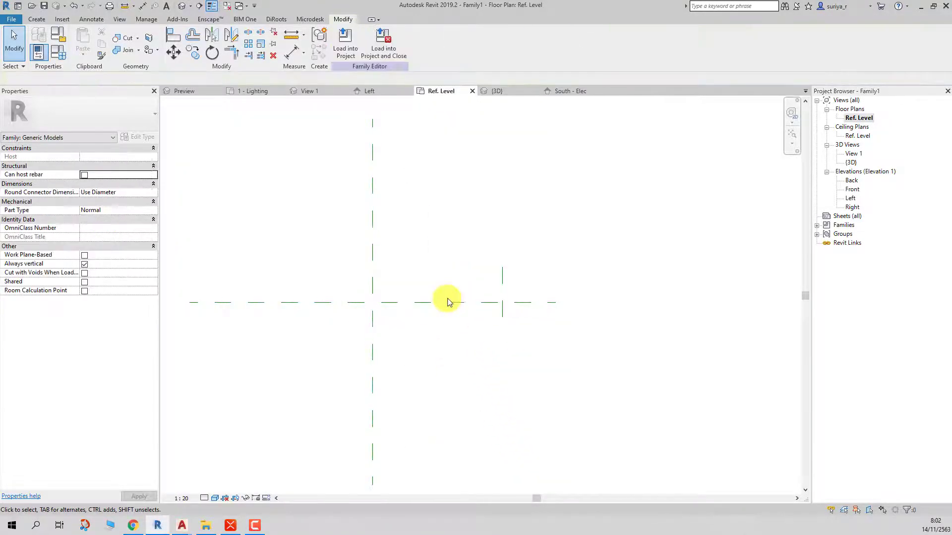
double_click(860, 119)
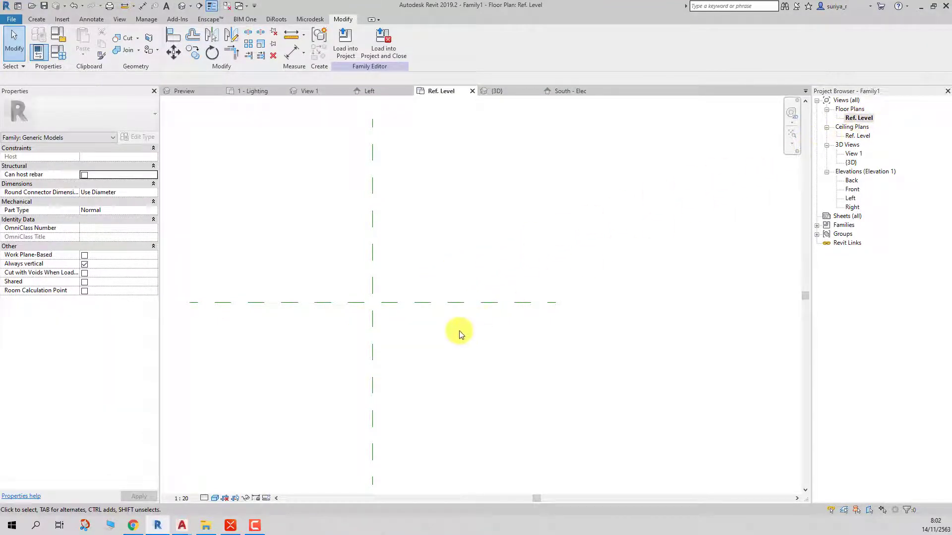
scroll(459, 332, "up", 1)
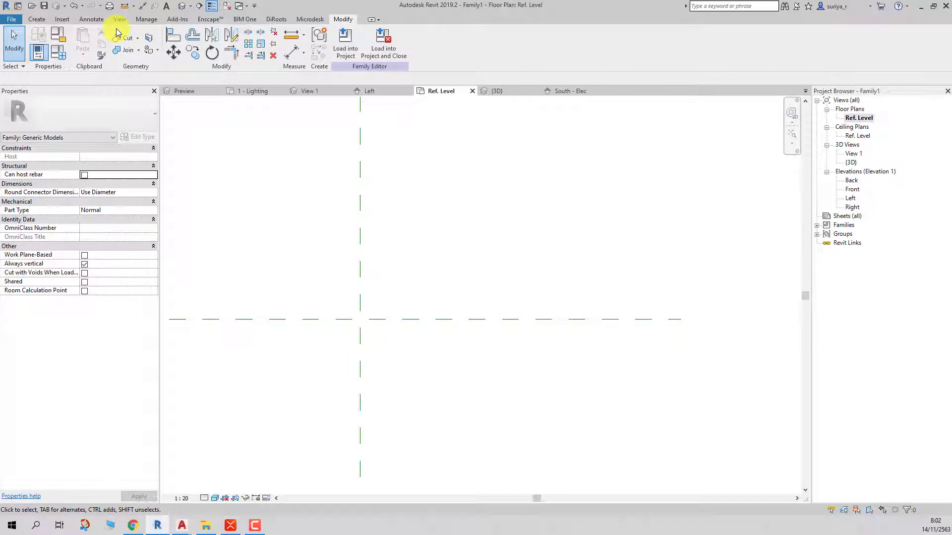
- Draw a horizontal reference line from the plane intersection and align-lock it to the centre plane
left_click(38, 21)
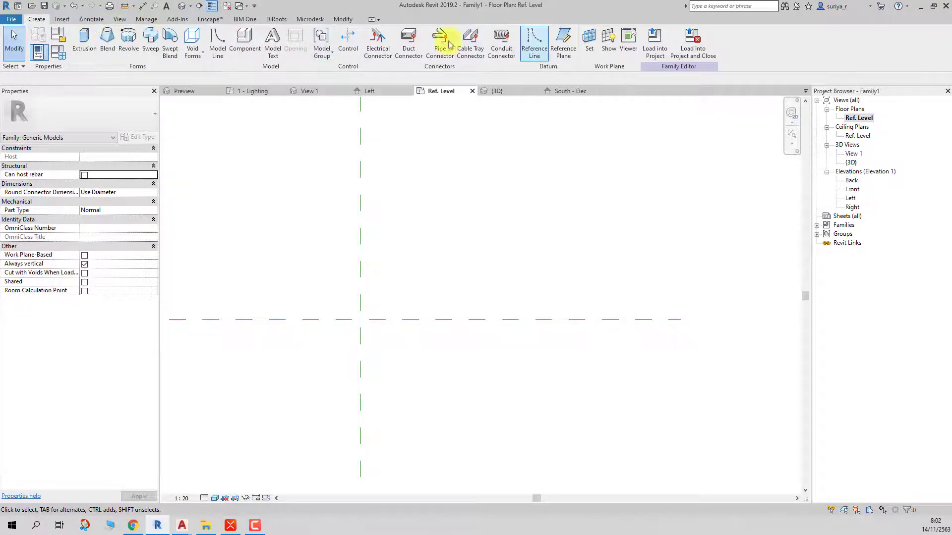
left_click(535, 44)
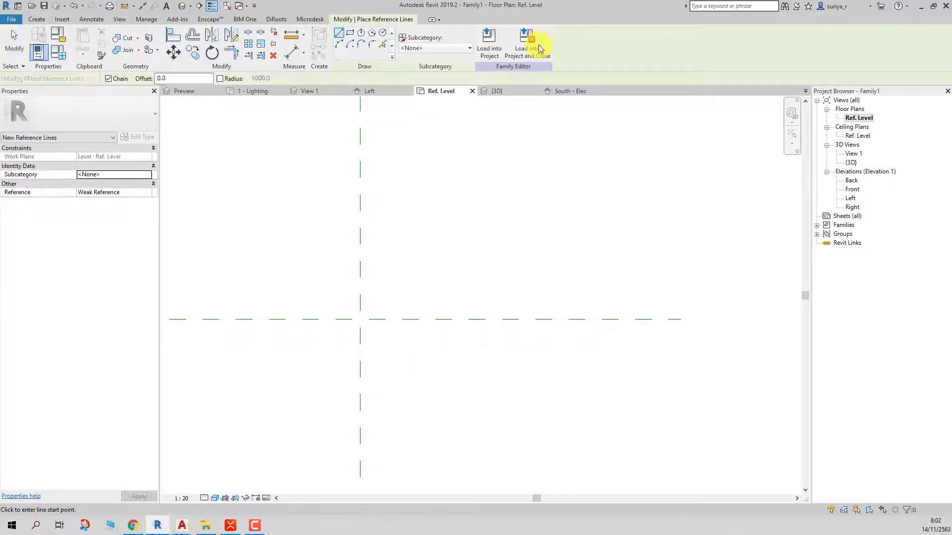
left_click(360, 319)
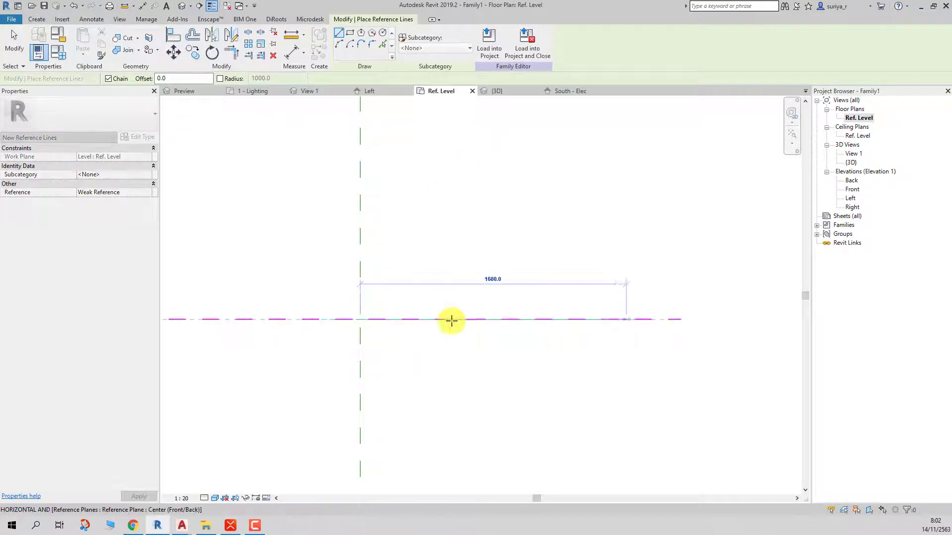
left_click(627, 319)
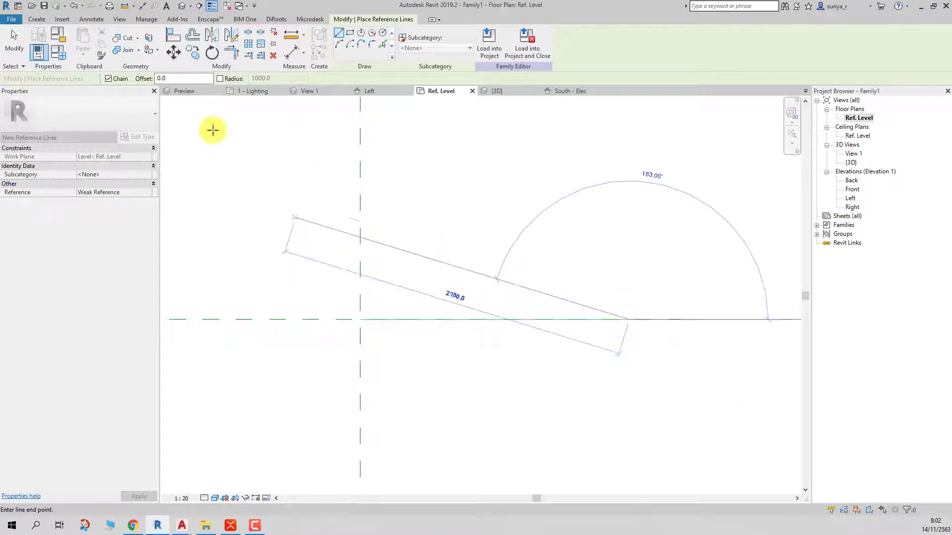
left_click(14, 42)
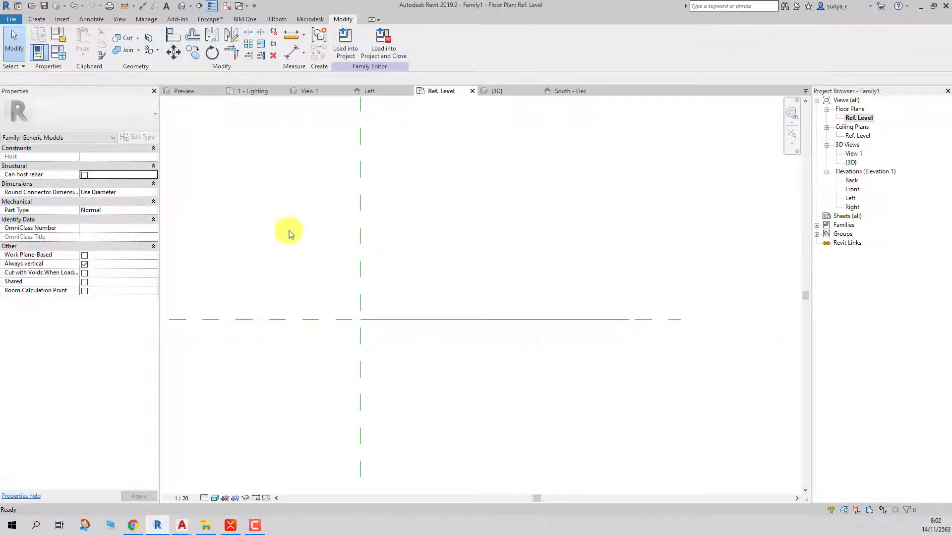
left_click(418, 320)
left_click(405, 215)
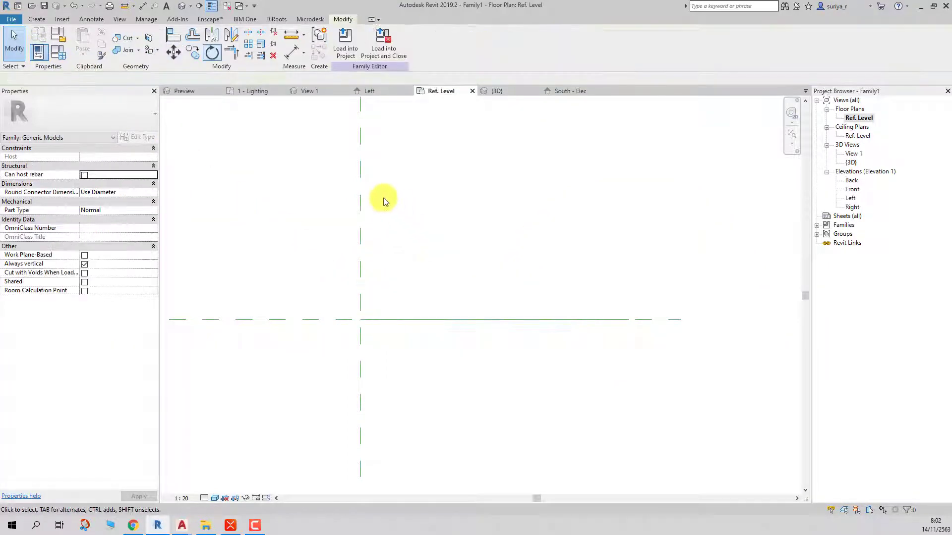
left_click(173, 35)
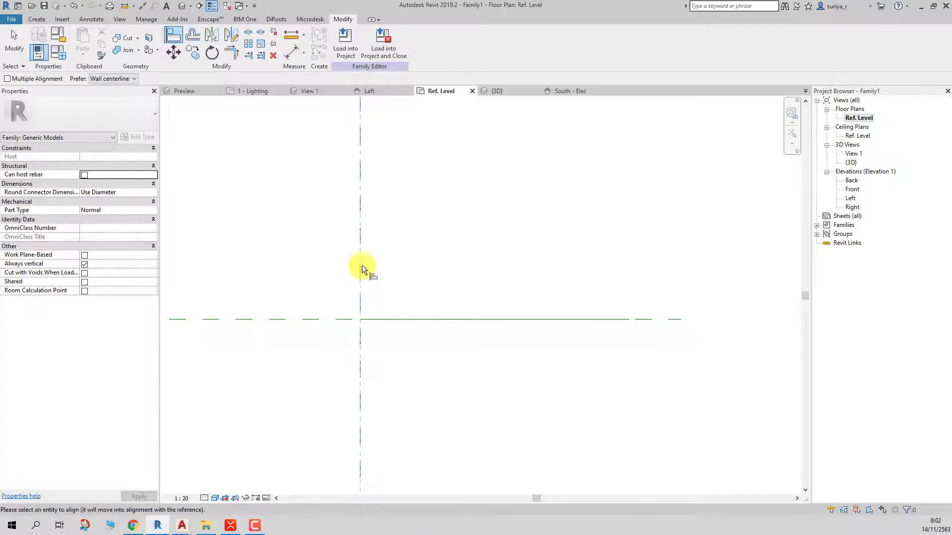
left_click(362, 320)
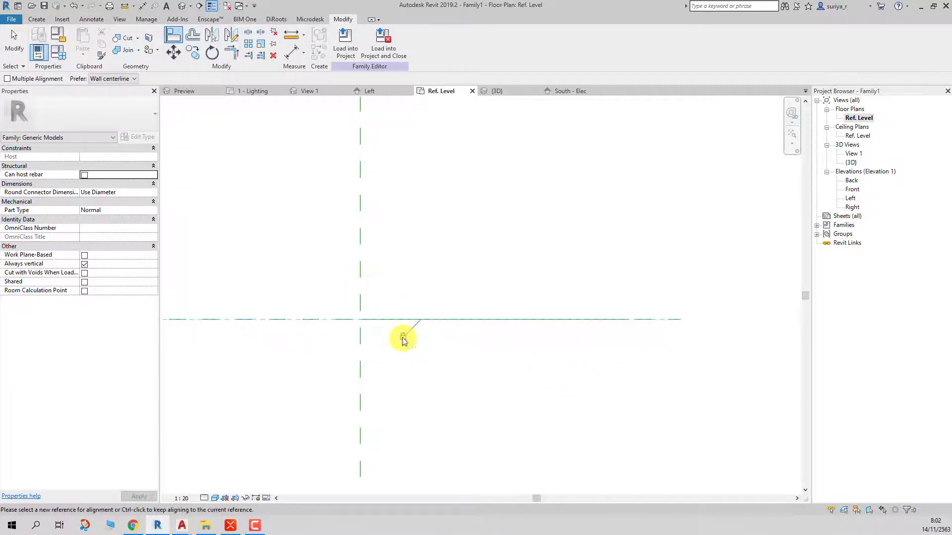
- Draw a vertical reference plane 1680 to the right of centre
left_click(36, 19)
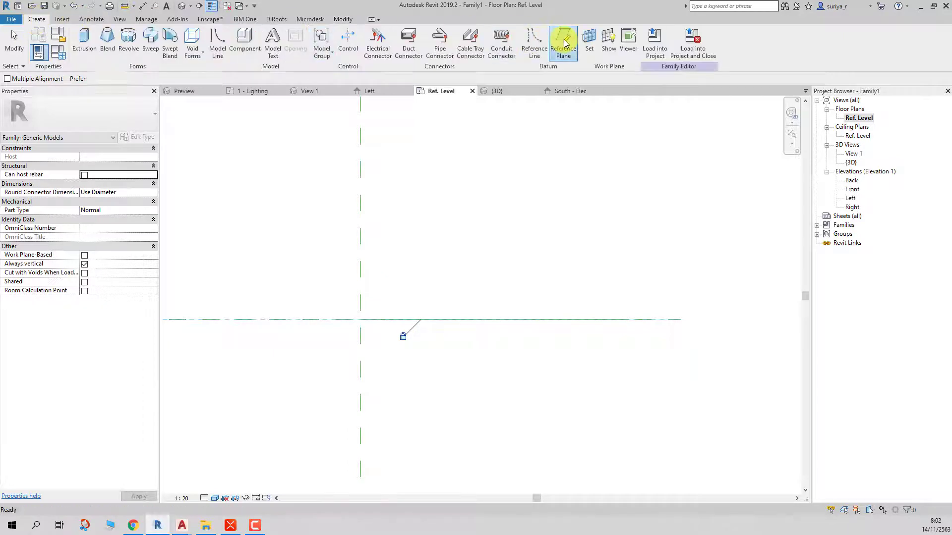
left_click(564, 44)
left_click(629, 341)
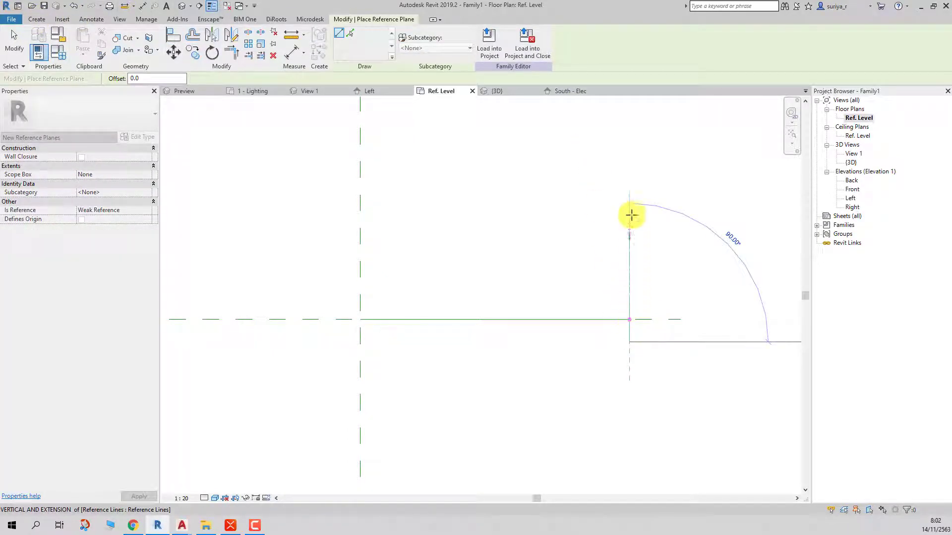
left_click(629, 153)
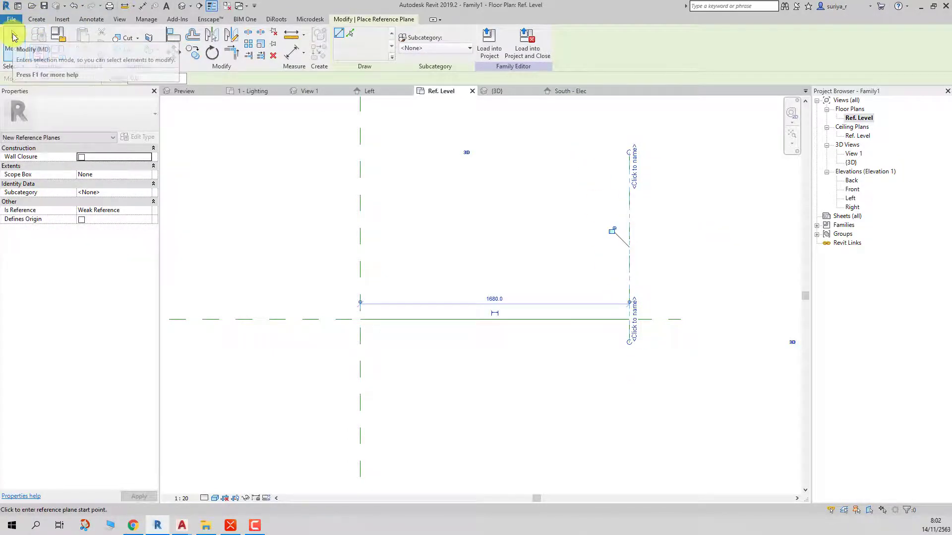
left_click(14, 38)
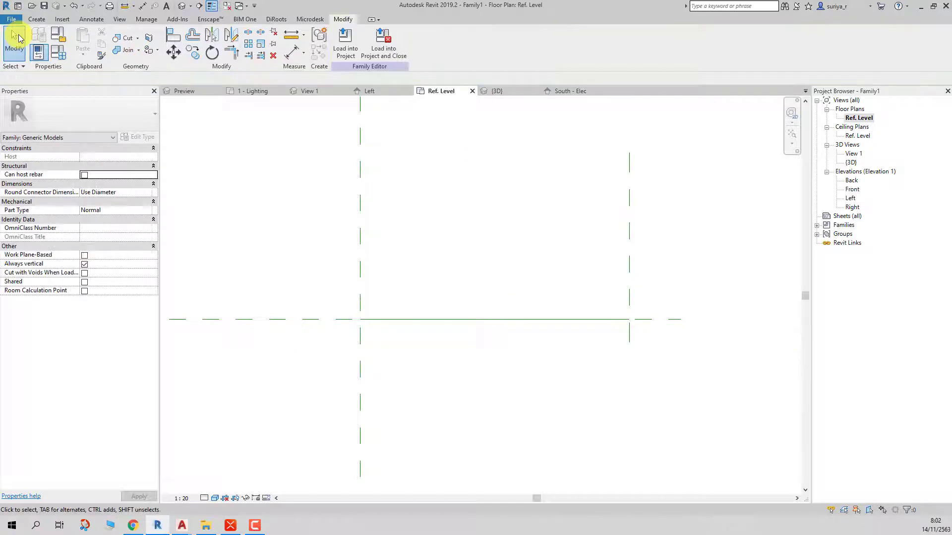
- Place an aligned dimension between the centre vertical plane and the new right plane
left_click(290, 56)
left_click(362, 260)
left_click(628, 238)
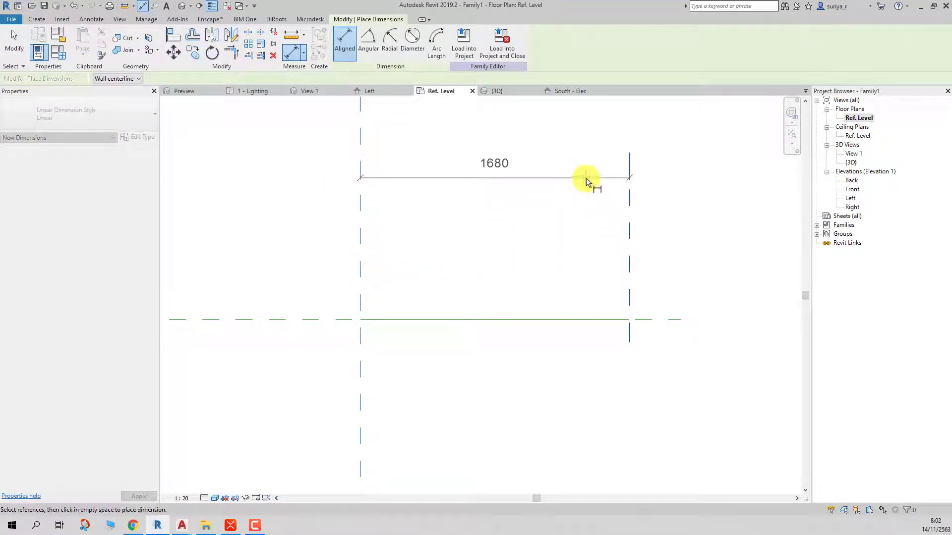
left_click(586, 177)
left_click(14, 40)
- Label the 1680 dimension with a new instance parameter named Length
left_click(452, 171)
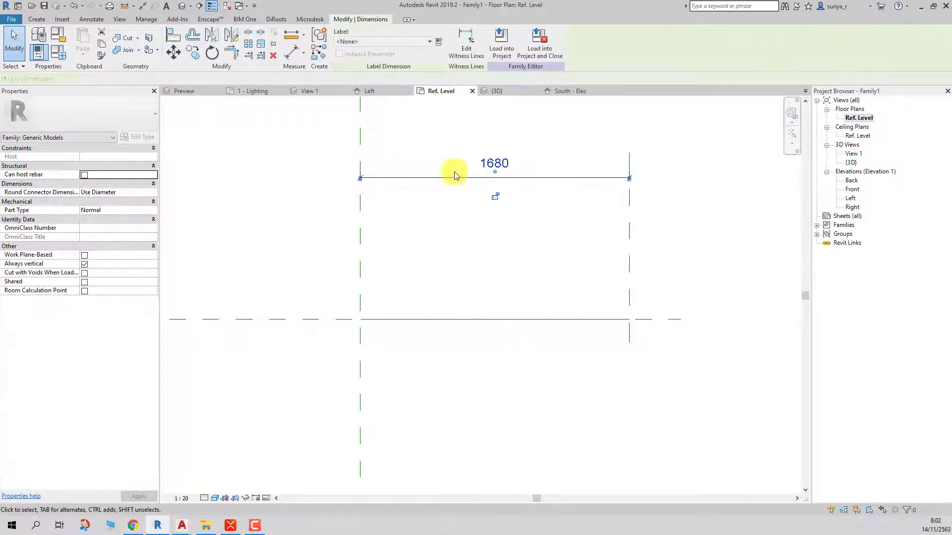
left_click(438, 42)
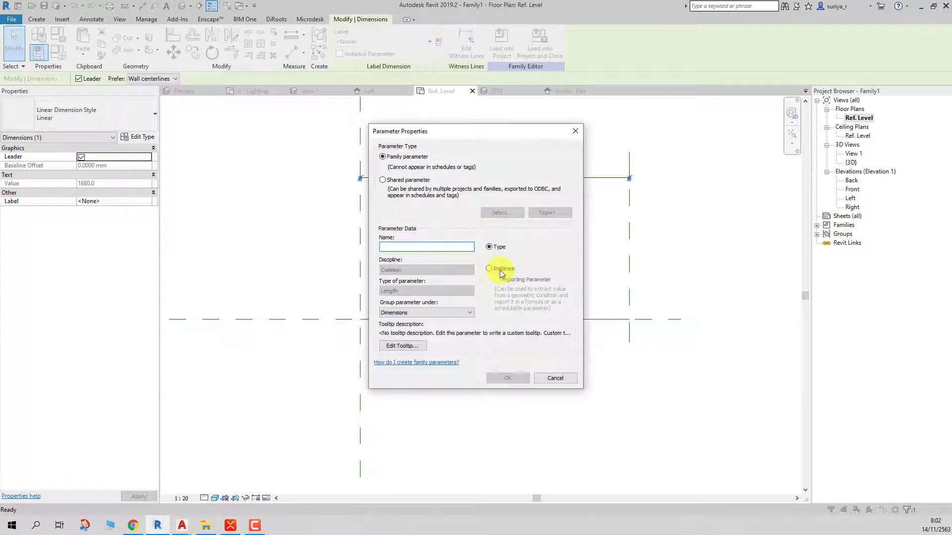
left_click(501, 270)
left_click(446, 249)
type("Length")
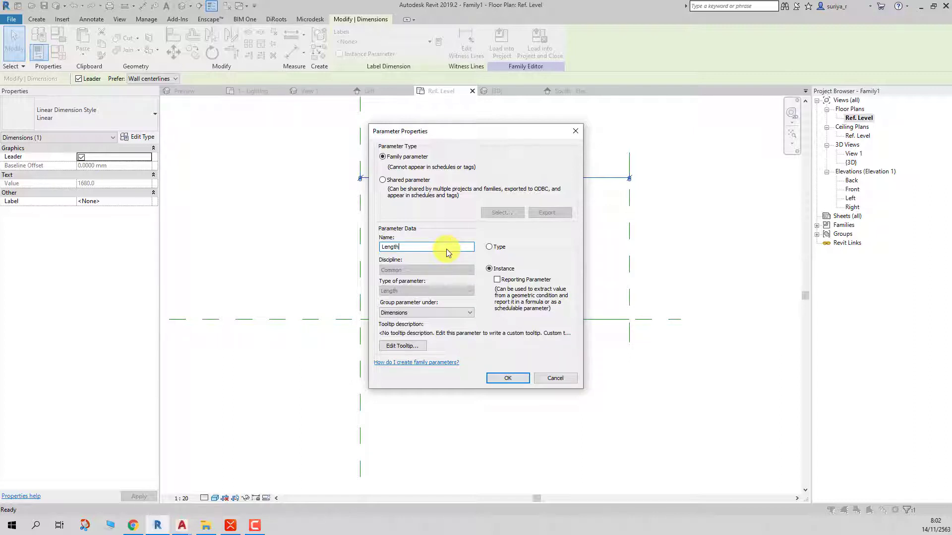
key("BackSpace")
left_click(517, 380)
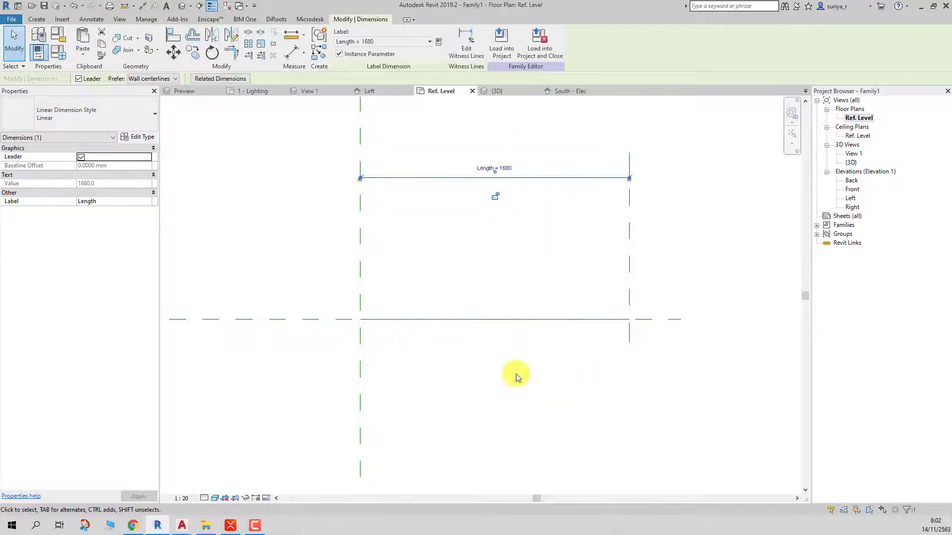
left_click(521, 282)
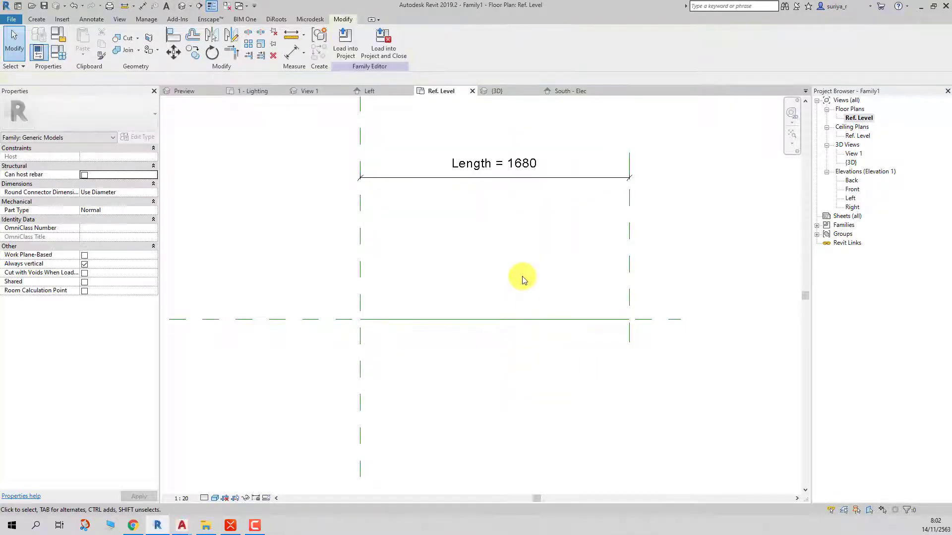
left_click(525, 177)
left_click(59, 60)
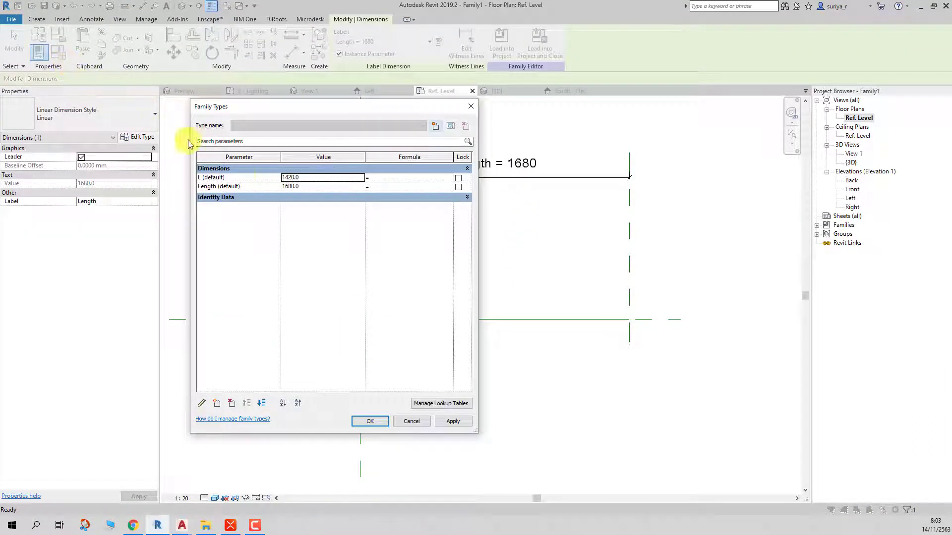
- Delete the unused L parameter, confirm Length as an instance parameter, and apply the family types
left_click(247, 178)
left_click(232, 403)
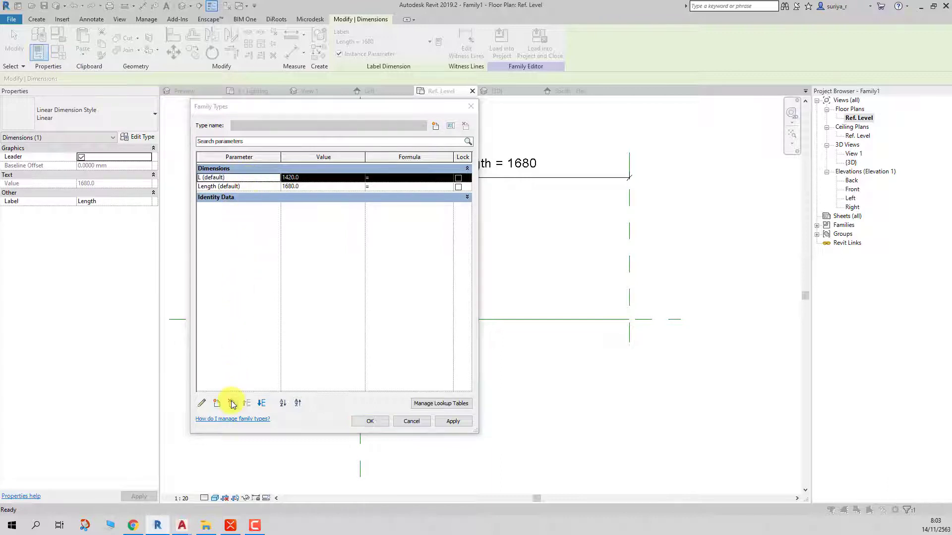
left_click(496, 262)
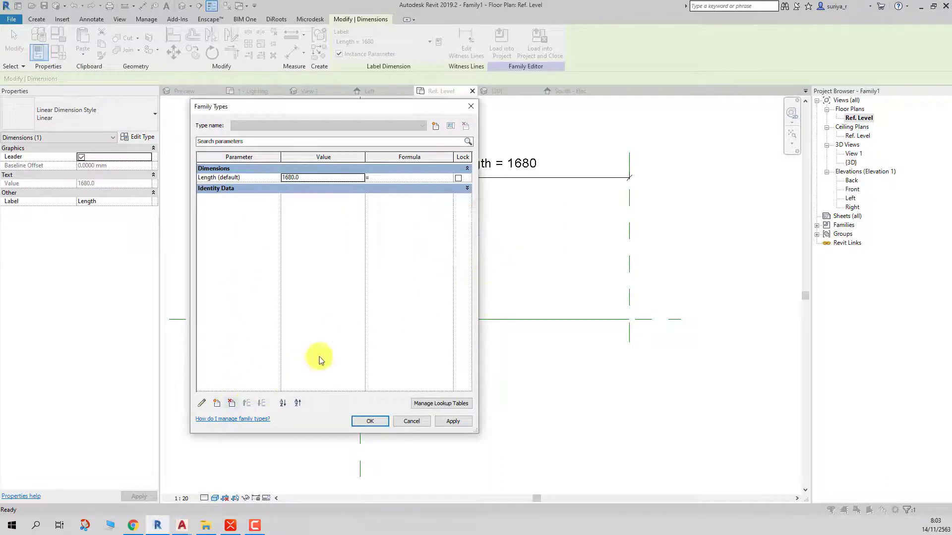
left_click(203, 404)
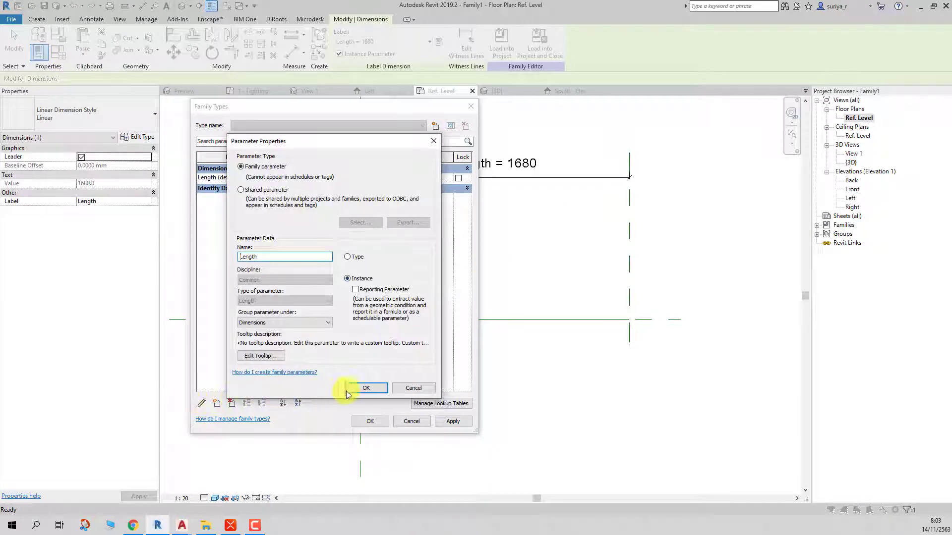
left_click(379, 390)
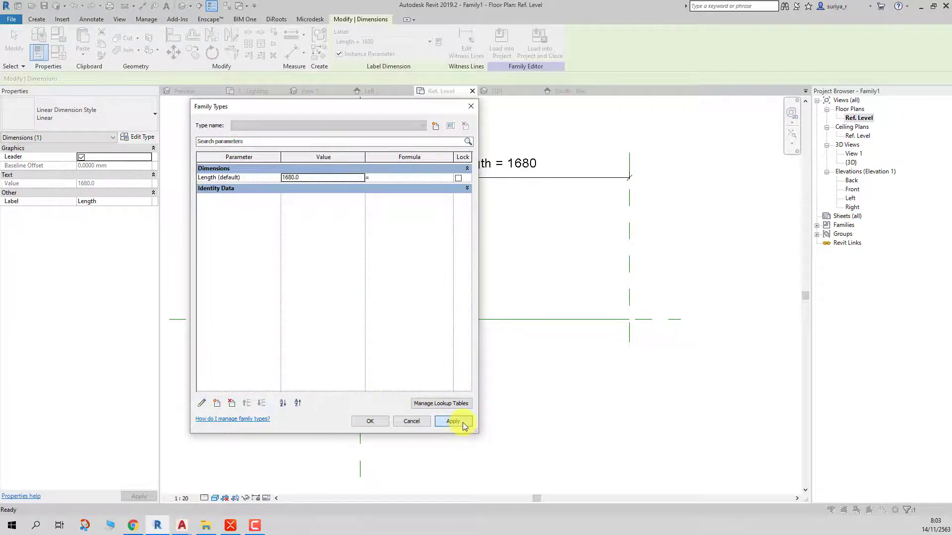
left_click(383, 425)
left_click(515, 364)
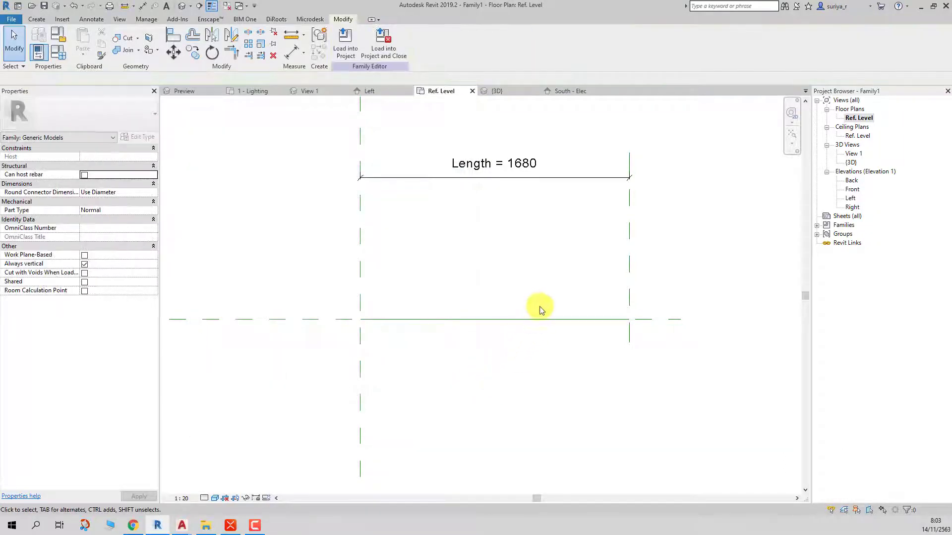
- Run Align (AL) on the right vertical reference line
key("l")
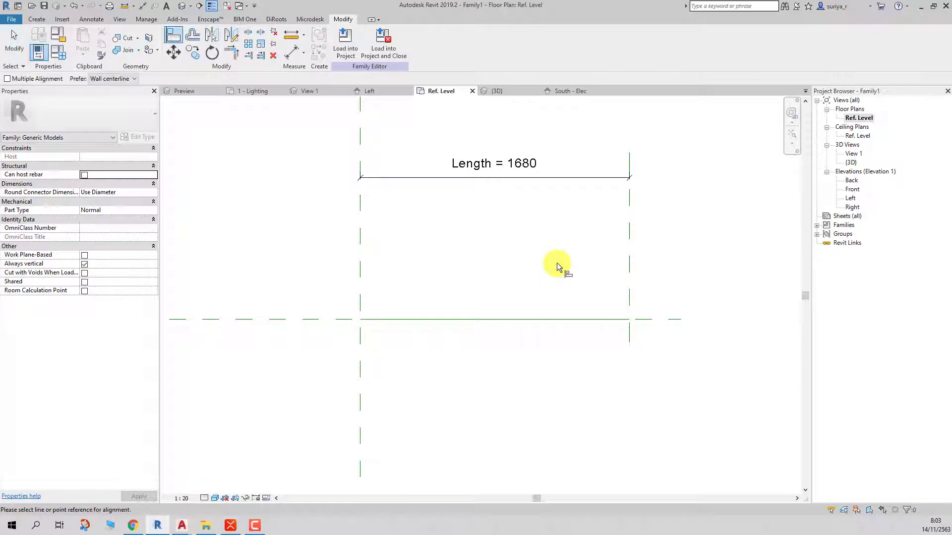
left_click(625, 254)
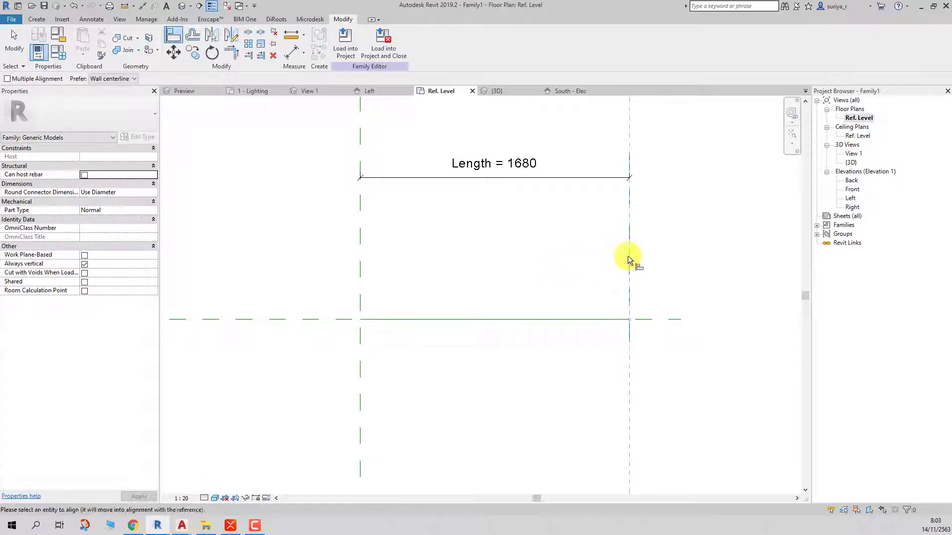
left_click(14, 43)
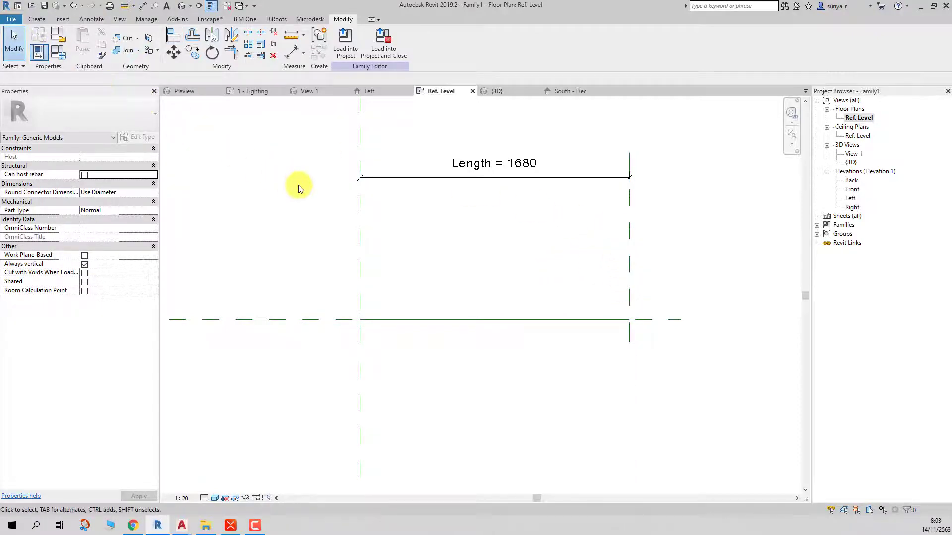
- Create a sweep whose path is picked from the horizontal reference line
left_click(39, 21)
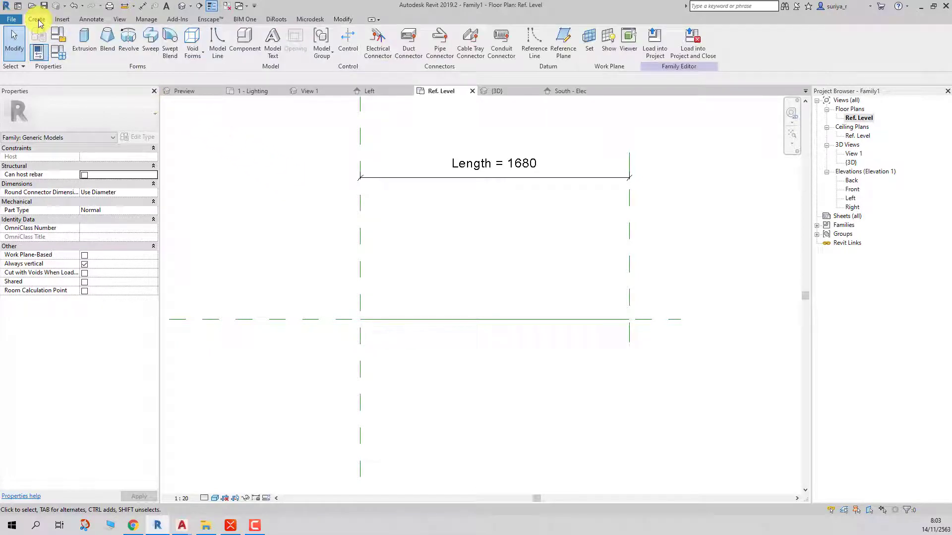
left_click(152, 44)
left_click(436, 41)
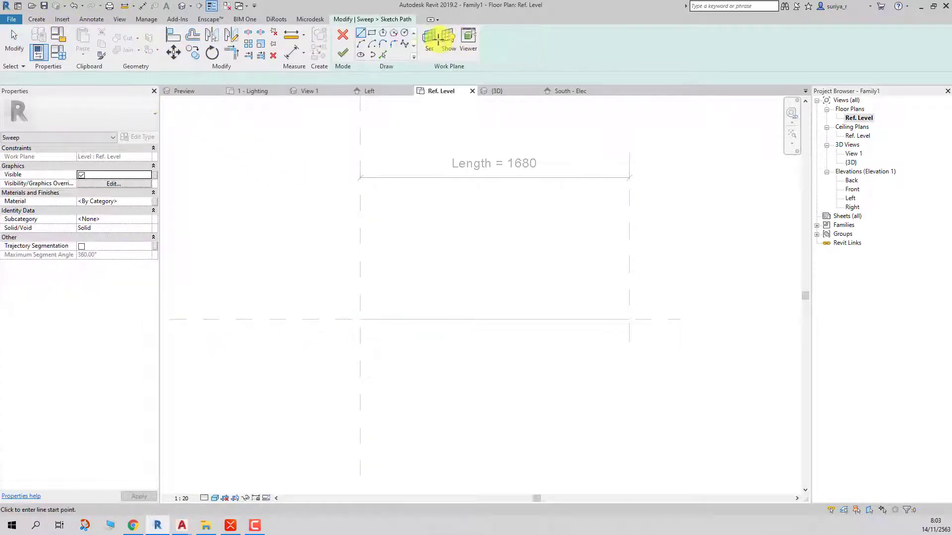
left_click(383, 55)
left_click(414, 319)
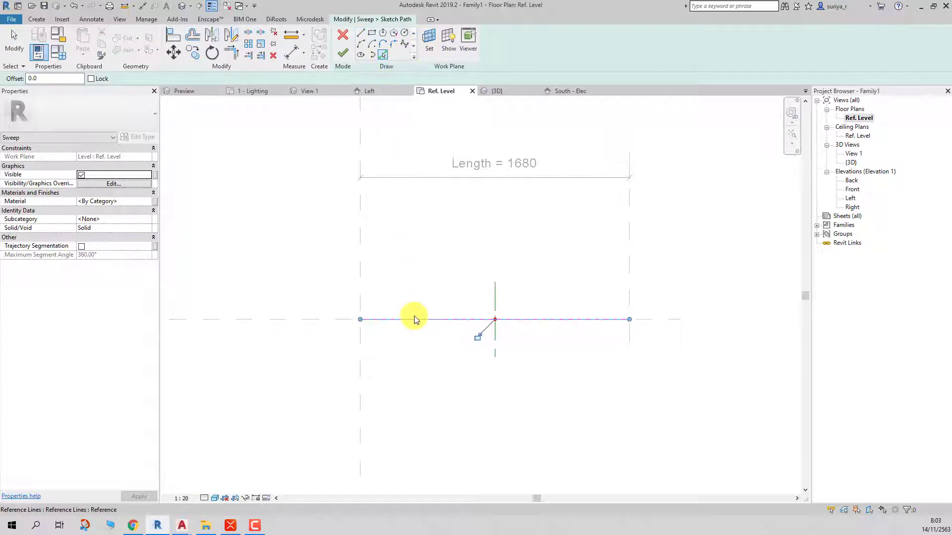
left_click(342, 53)
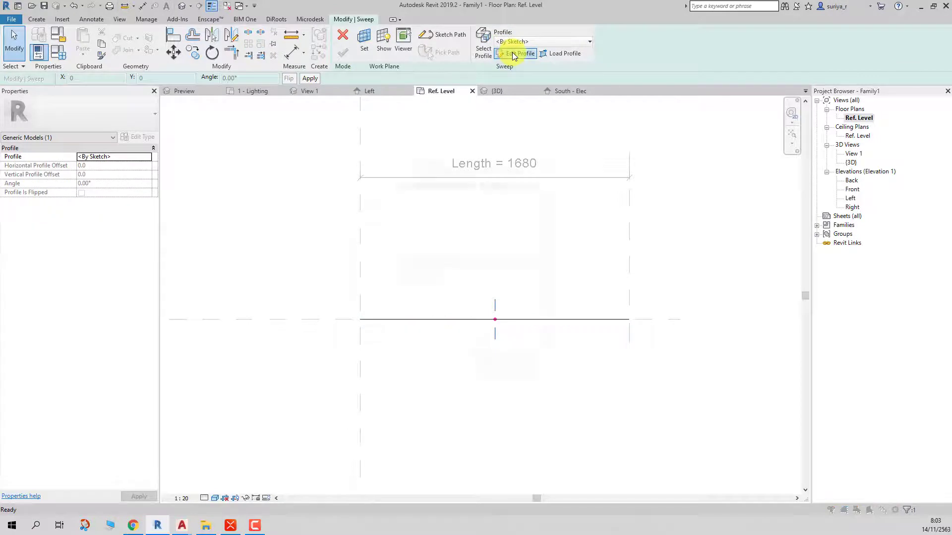
- Edit the sweep profile in the Left elevation, zoomed to fit
left_click(514, 55)
left_click(479, 360)
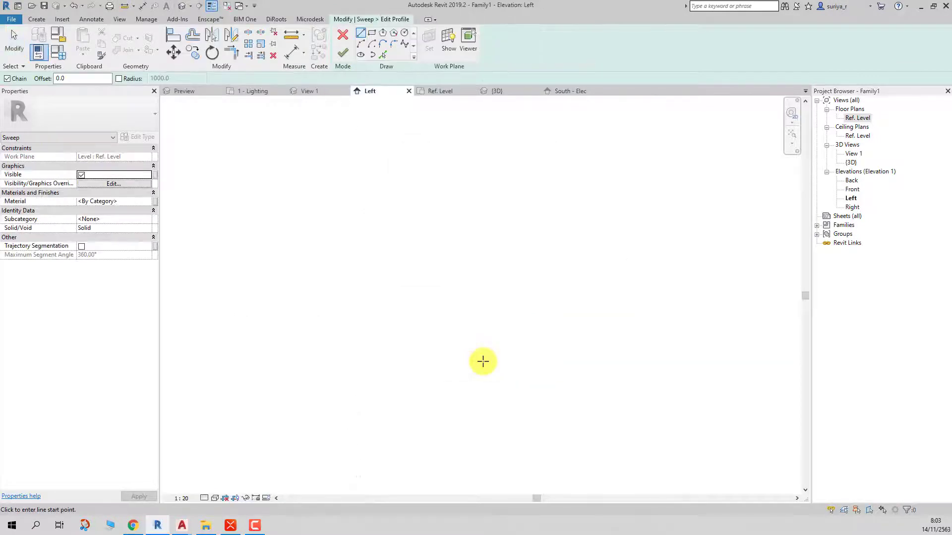
left_click(797, 135)
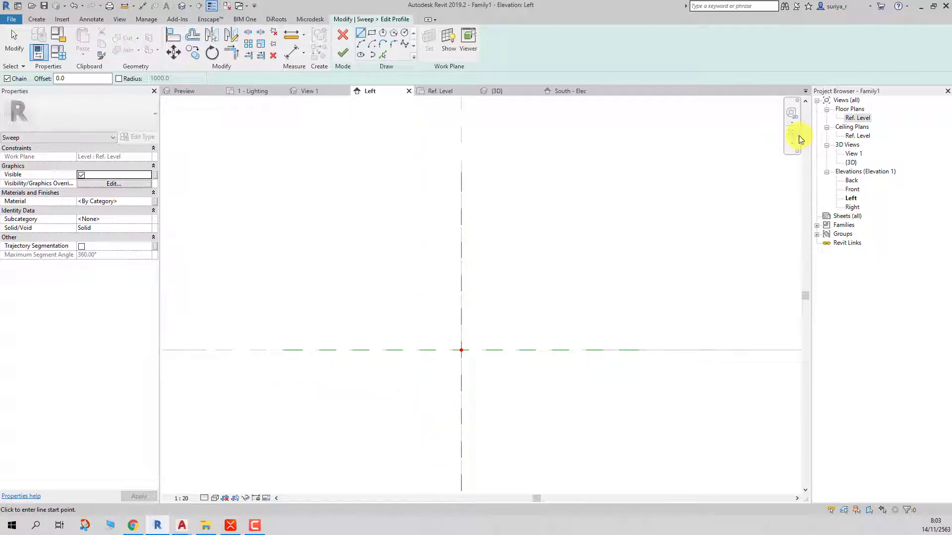
- Import CU BUSDUCT.dwg into the profile sketch and explode it into sketch lines
left_click(63, 19)
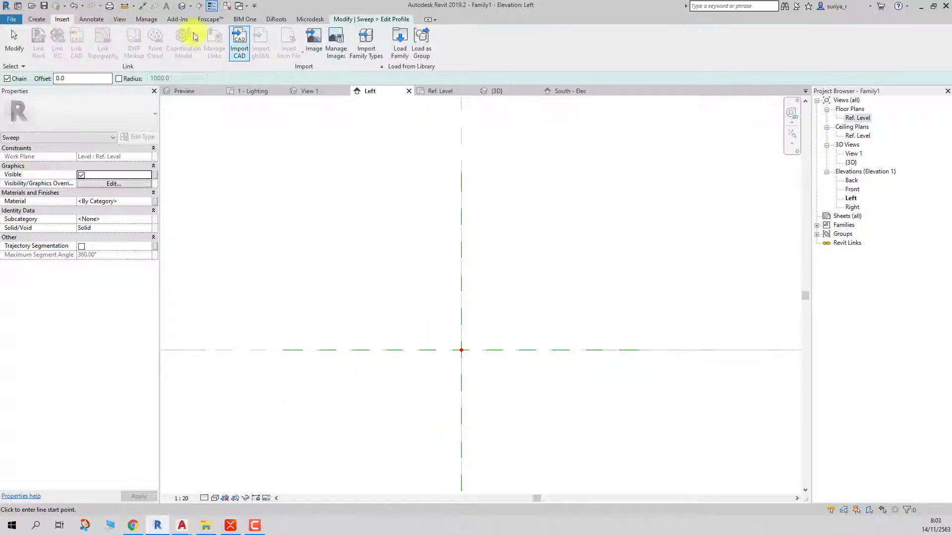
left_click(240, 42)
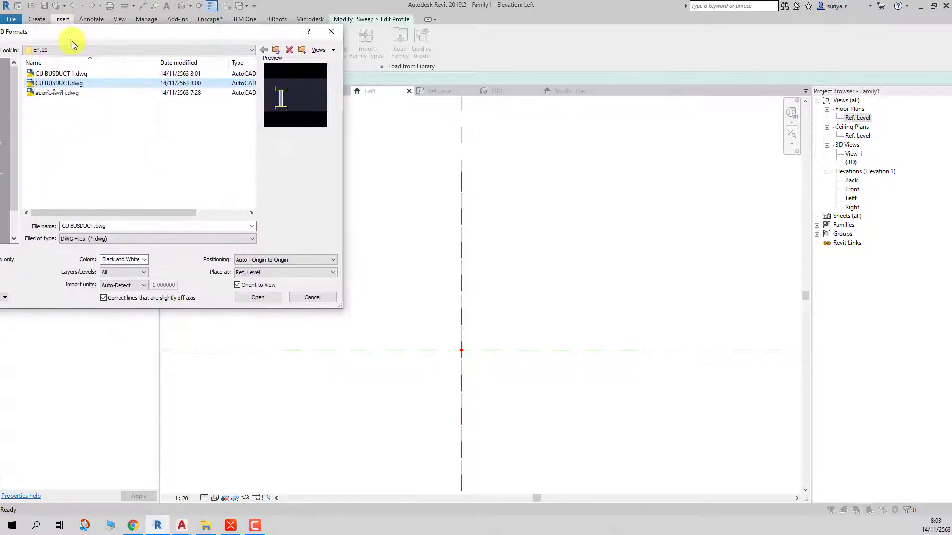
left_click(70, 83)
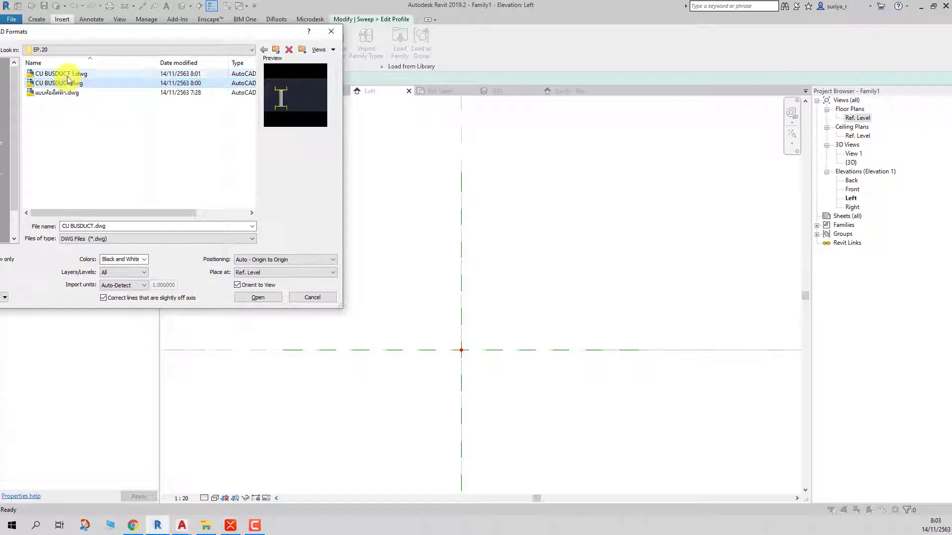
left_click(68, 88)
double_click(67, 88)
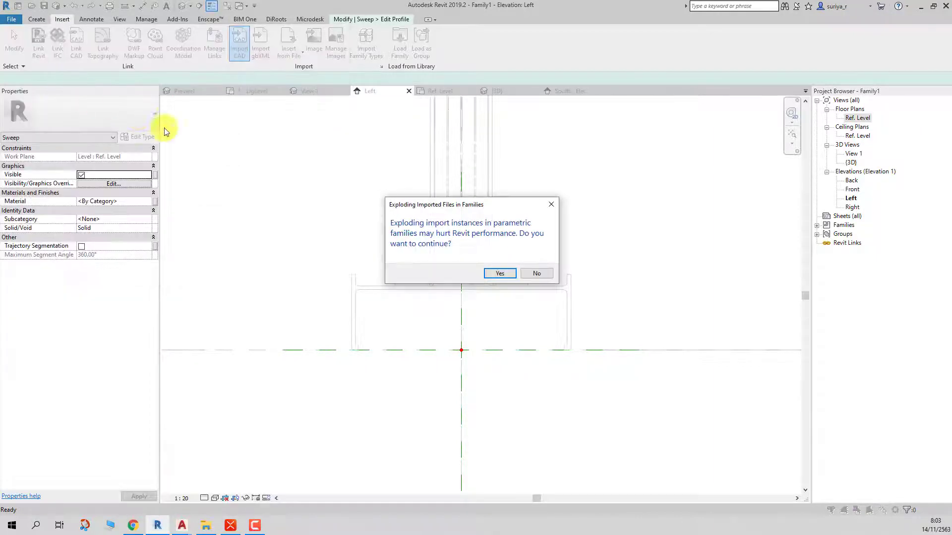
left_click(508, 275)
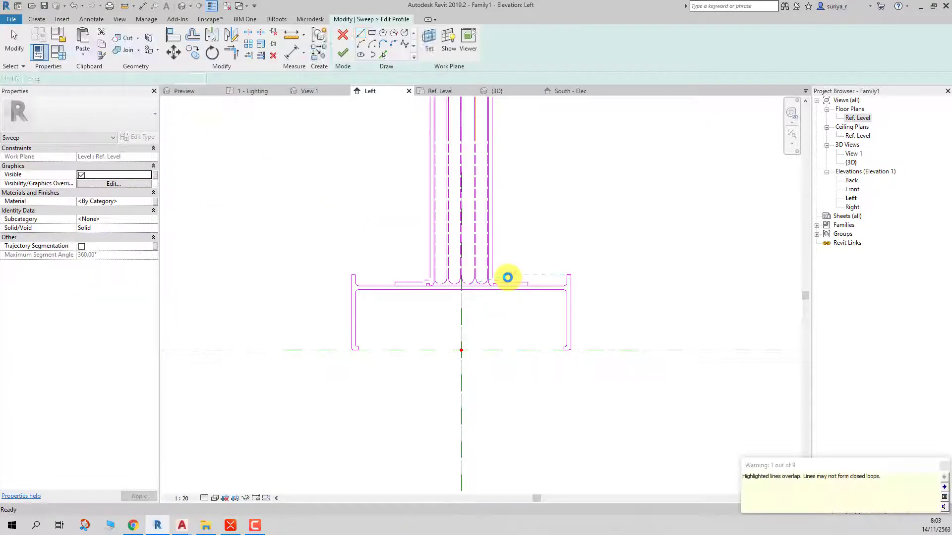
- Delete the small fillet lines just above the lower flange of the profile sketch
left_click(18, 45)
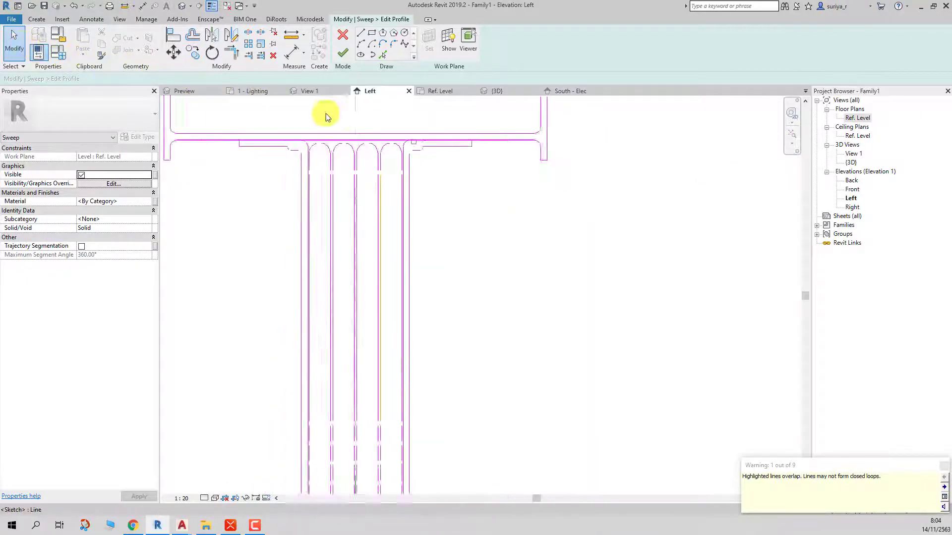
scroll(332, 118, "down", 2)
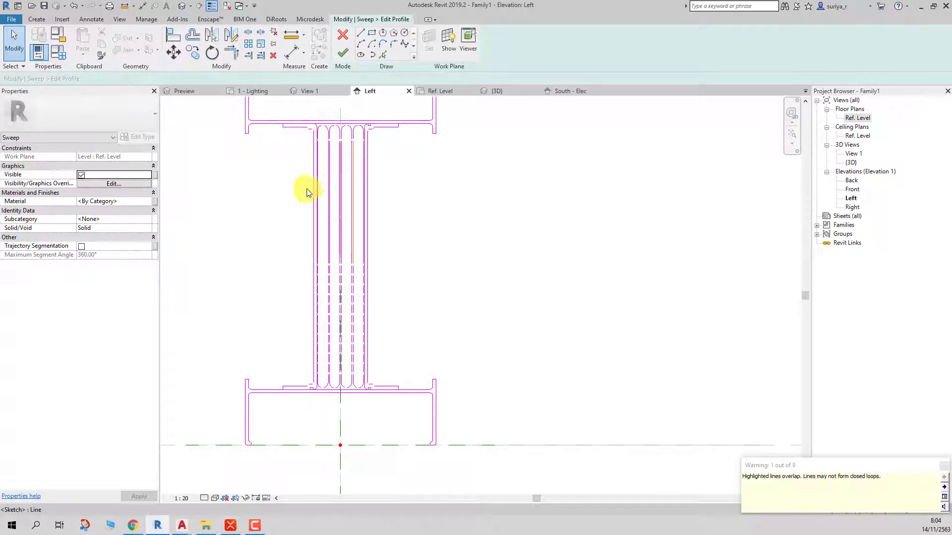
left_click_drag(290, 236, 397, 369)
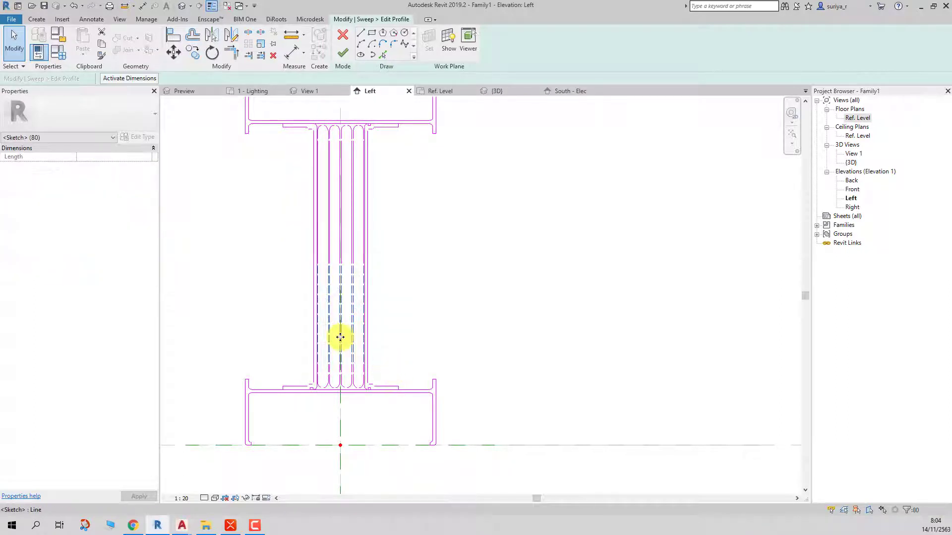
key("Escape")
scroll(337, 337, "up", 5)
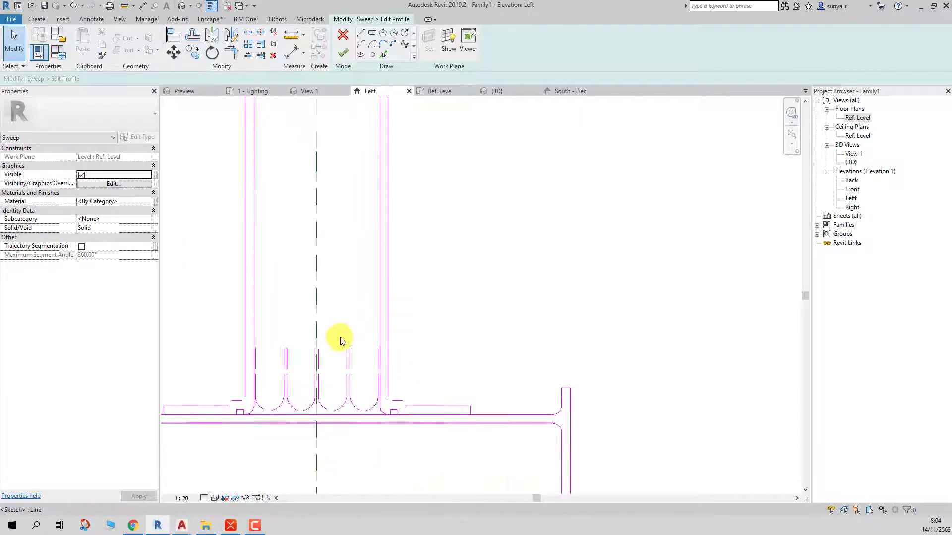
scroll(322, 342, "down", 3)
scroll(255, 344, "up", 4)
left_click_drag(255, 345, 320, 406)
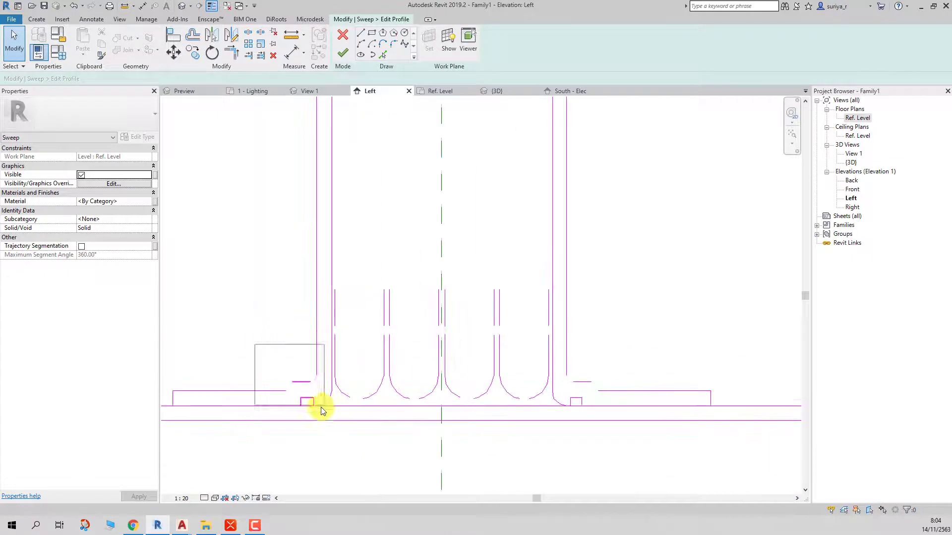
scroll(323, 412, "down", 3)
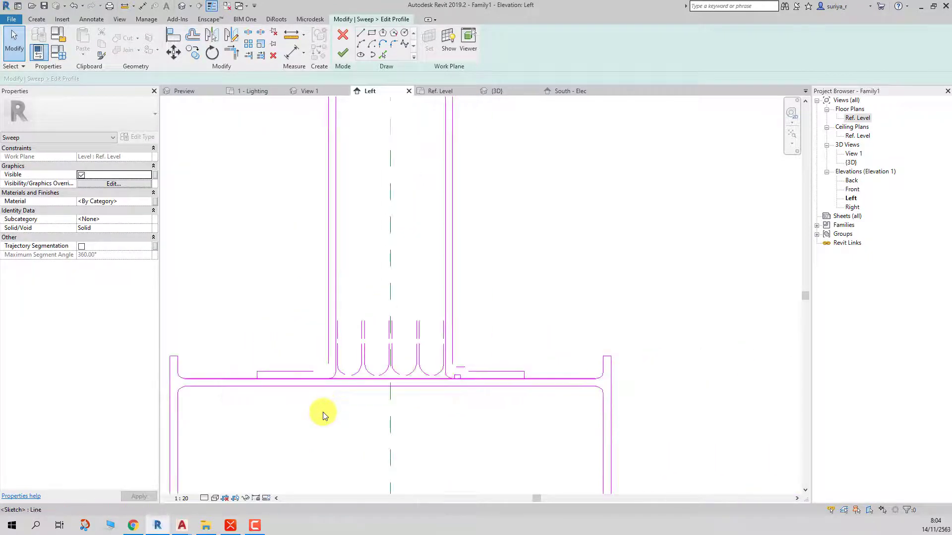
scroll(322, 412, "down", 2)
scroll(322, 412, "up", 3)
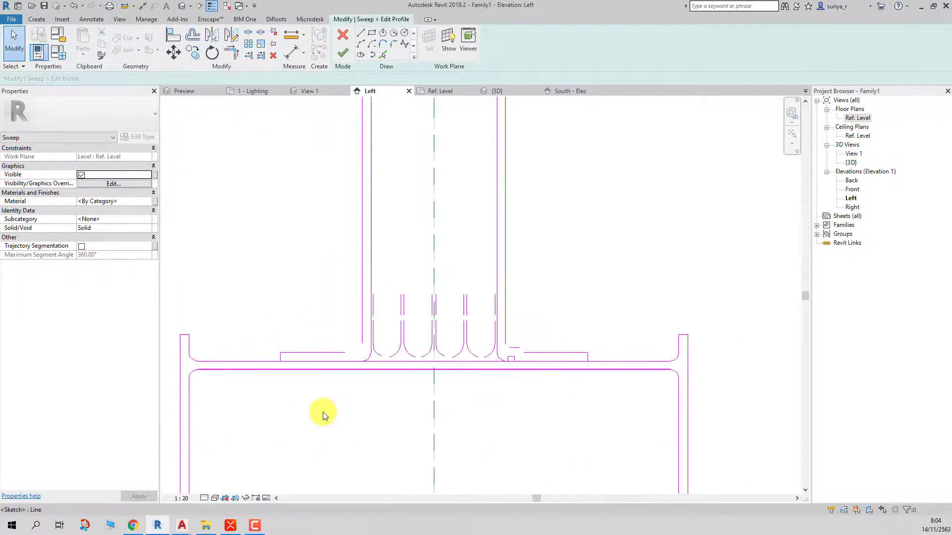
scroll(323, 416, "up", 1)
scroll(323, 415, "down", 2)
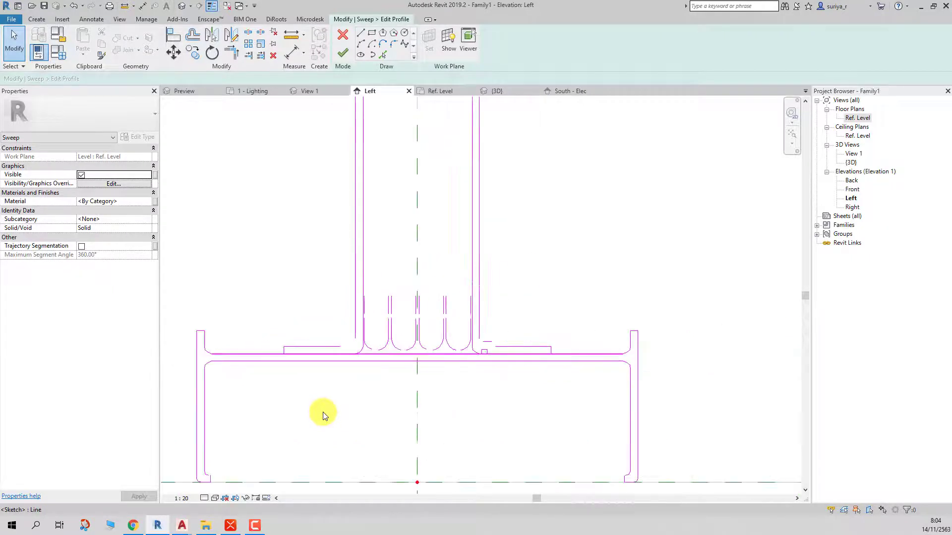
scroll(322, 415, "down", 1)
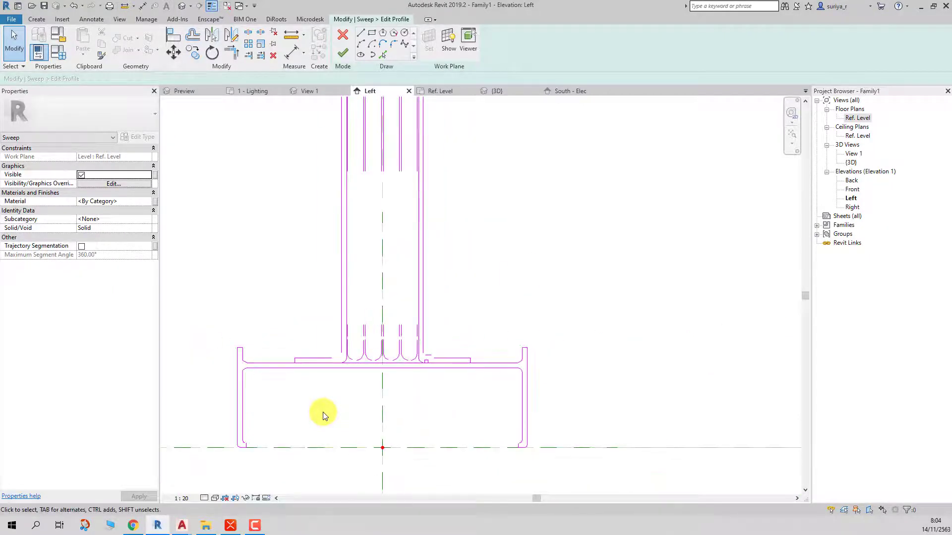
scroll(322, 416, "down", 1)
scroll(346, 361, "up", 1)
scroll(347, 363, "up", 2)
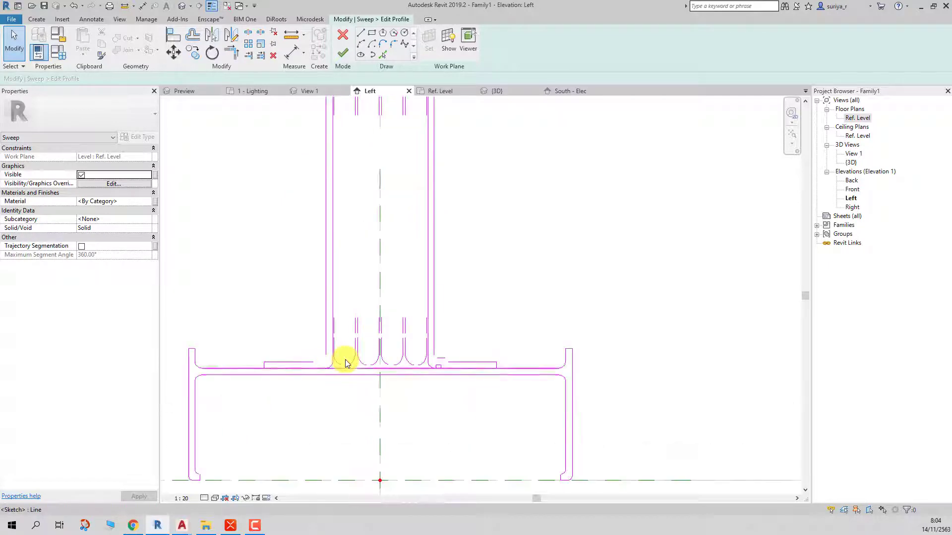
scroll(345, 363, "up", 1)
scroll(345, 364, "down", 1)
scroll(345, 363, "up", 1)
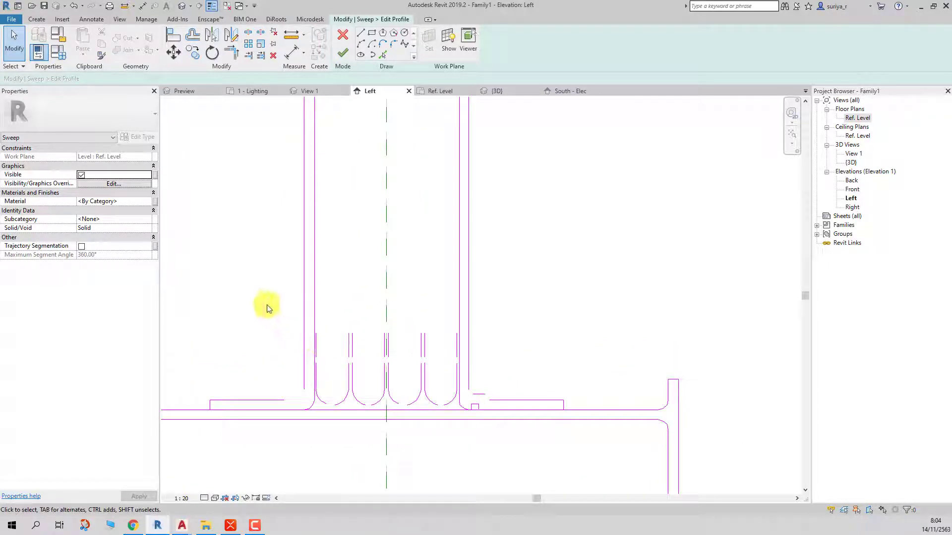
left_click_drag(415, 408, 527, 433)
key("Delete")
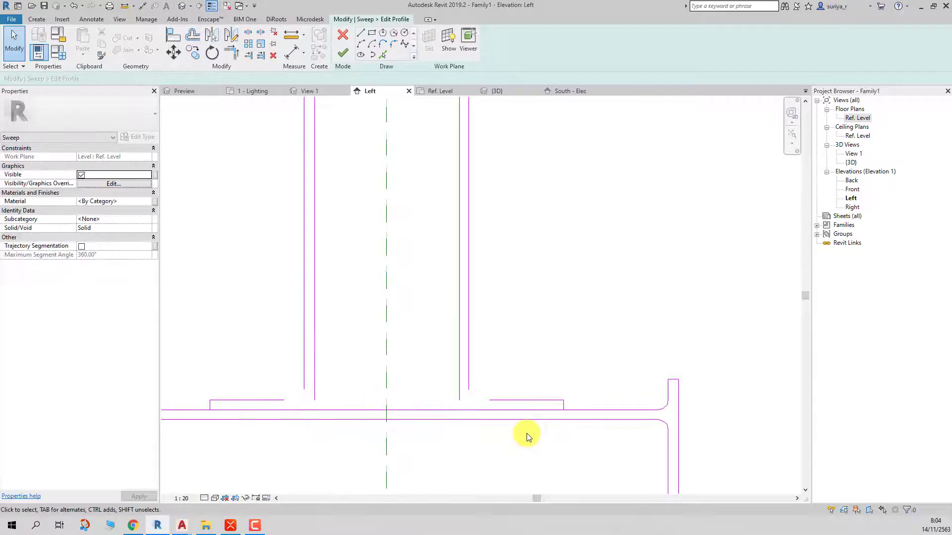
- Delete the extra fillet lines inside the web of the I-section
scroll(521, 427, "down", 2)
scroll(385, 236, "up", 2)
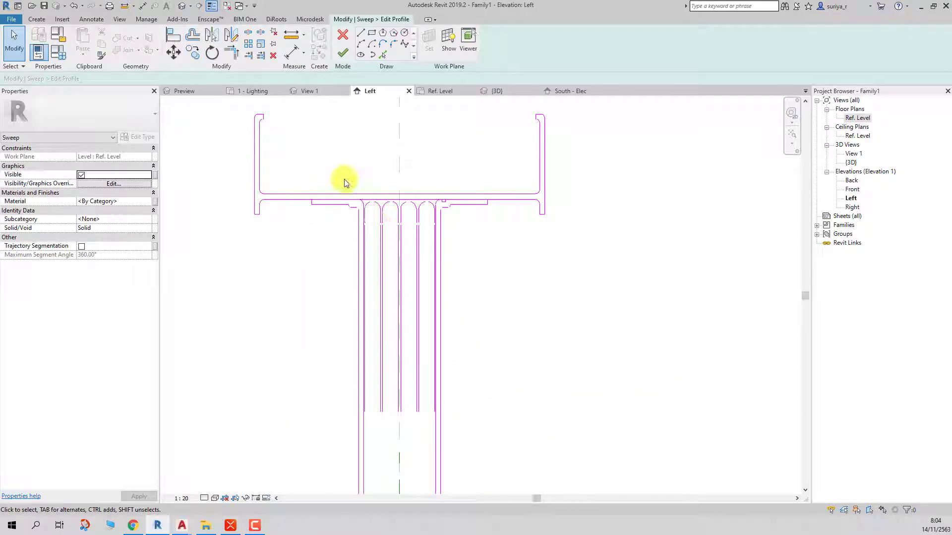
left_click_drag(346, 183, 460, 441)
key("Delete")
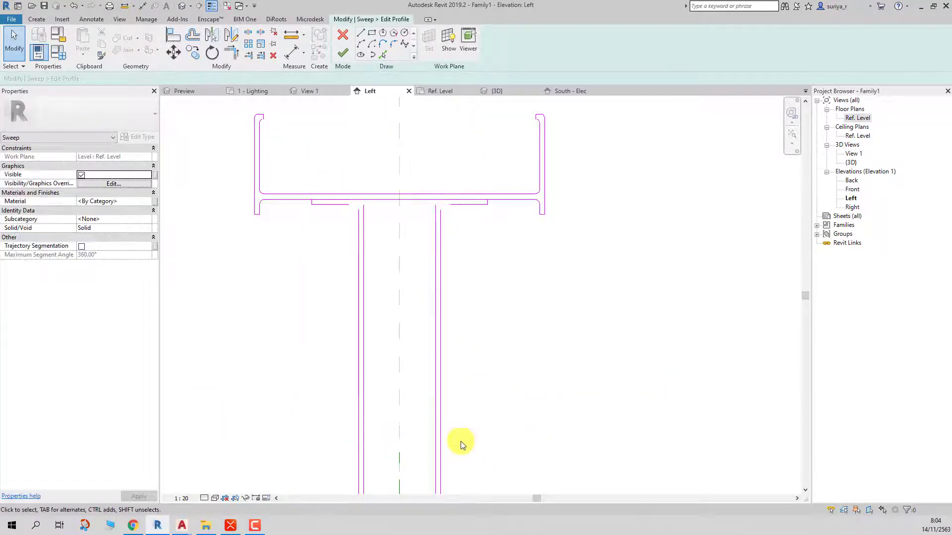
- Zoom to fit (ZF) and inspect the whole I-section profile outline
scroll(325, 199, "up", 1)
scroll(325, 199, "up", 1)
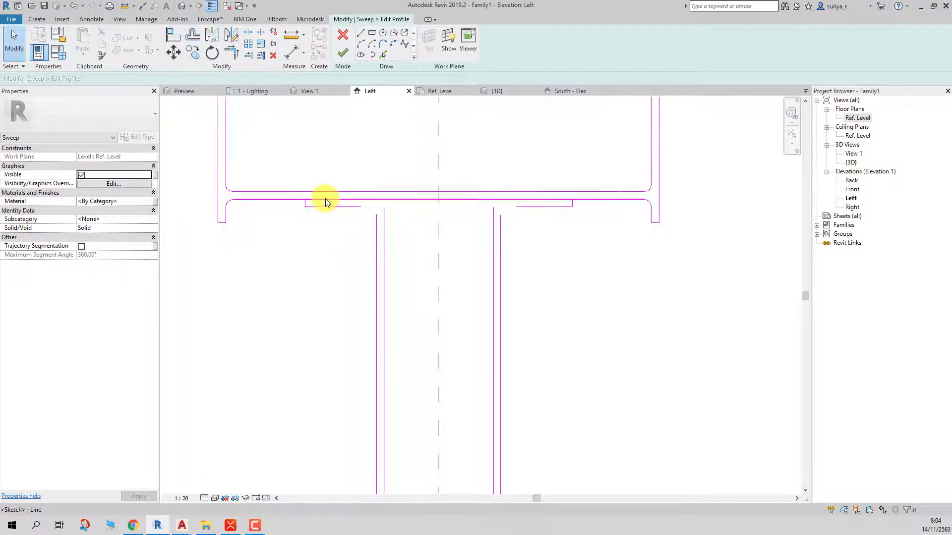
key("z")
key("f")
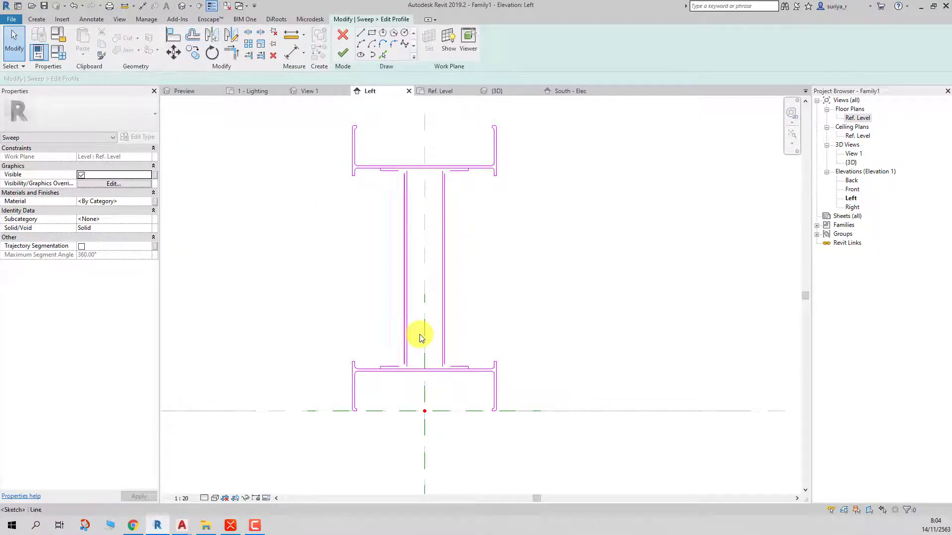
scroll(419, 334, "up", 3)
scroll(420, 334, "up", 2)
scroll(419, 334, "up", 2)
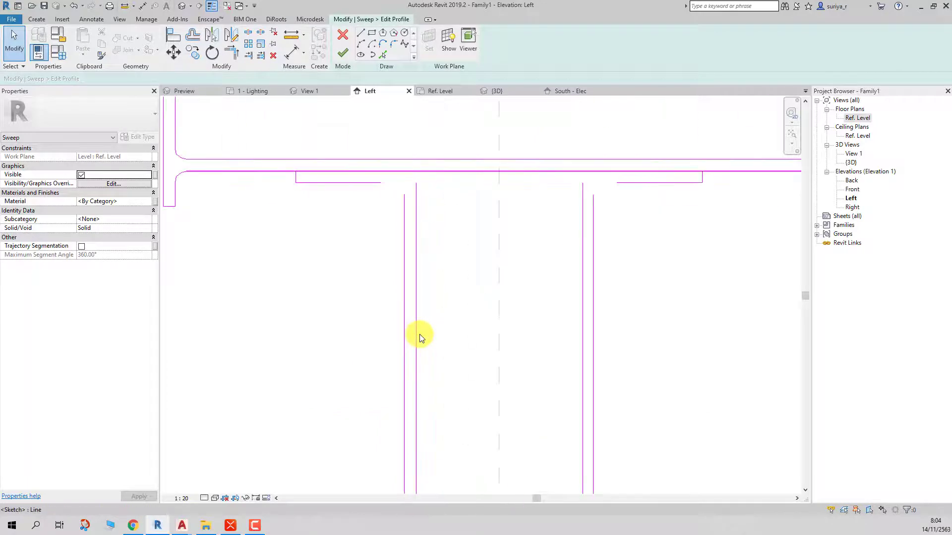
scroll(452, 293, "down", 3)
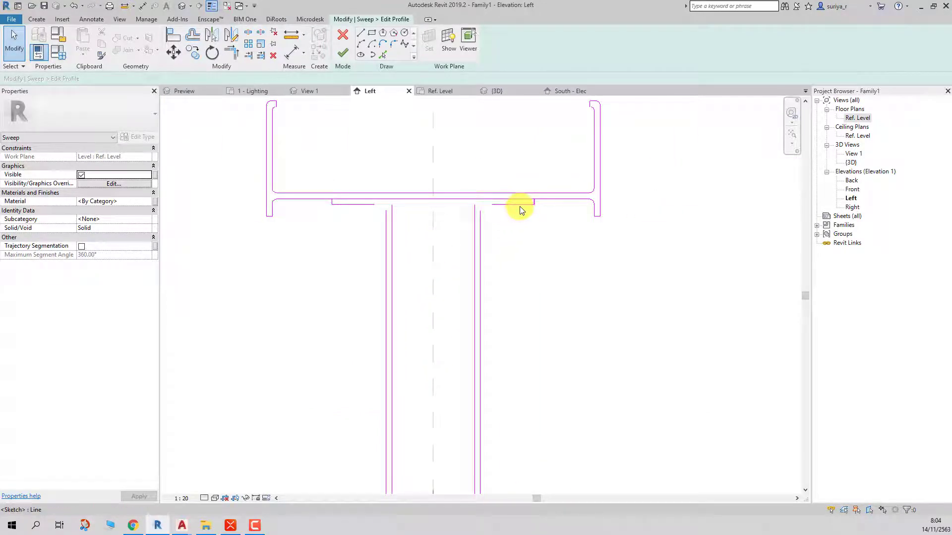
scroll(520, 210, "up", 2)
scroll(519, 210, "down", 3)
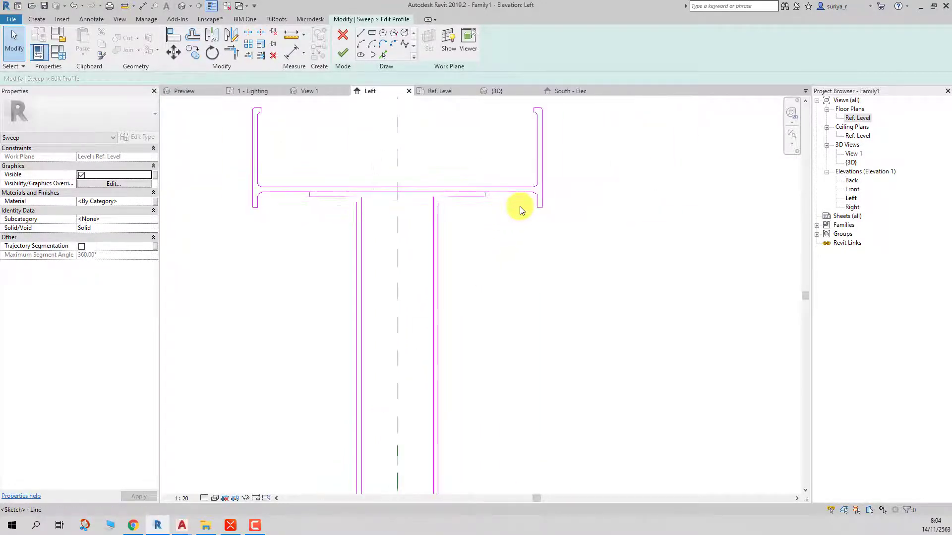
scroll(519, 208, "down", 1)
scroll(431, 258, "down", 2)
scroll(255, 359, "up", 3)
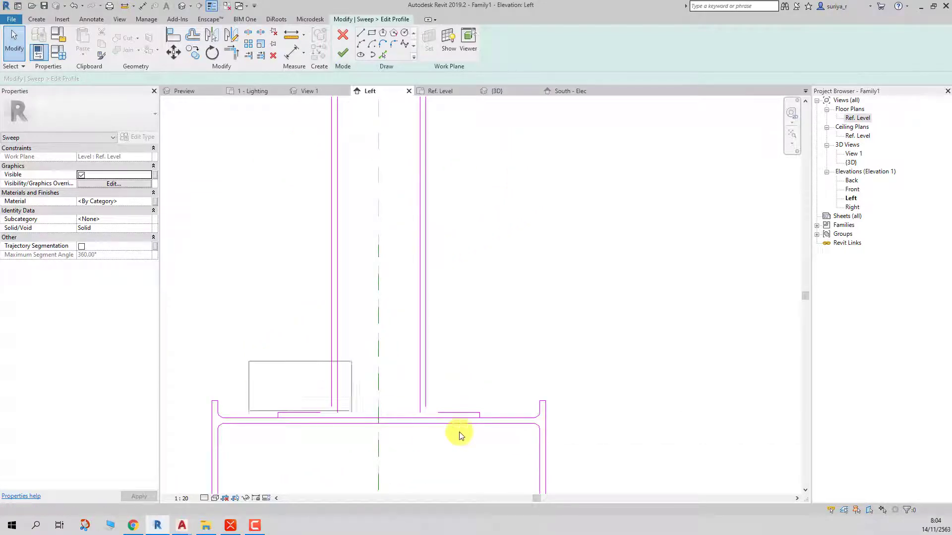
- Select the four short flange lines and cancel a Move, then delete all the web lines
left_click_drag(459, 432, 499, 441)
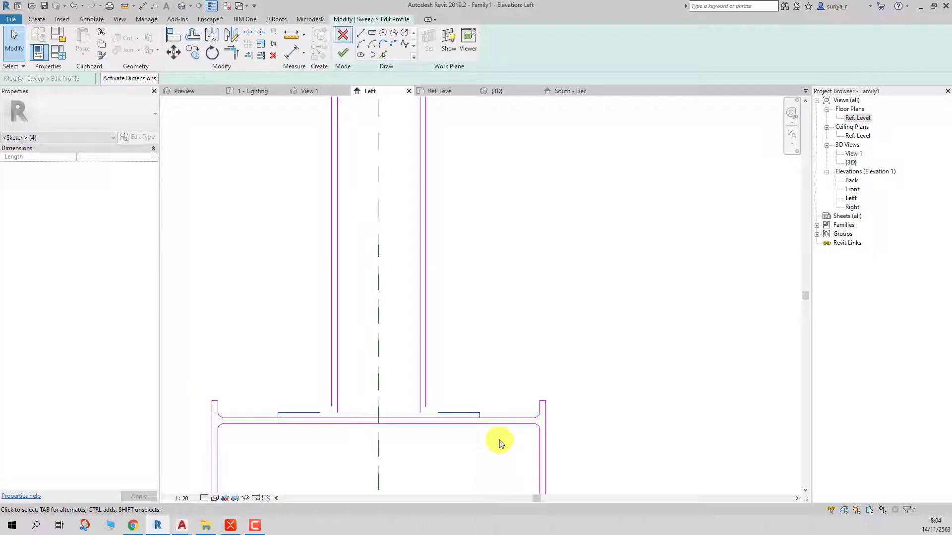
left_click(174, 53)
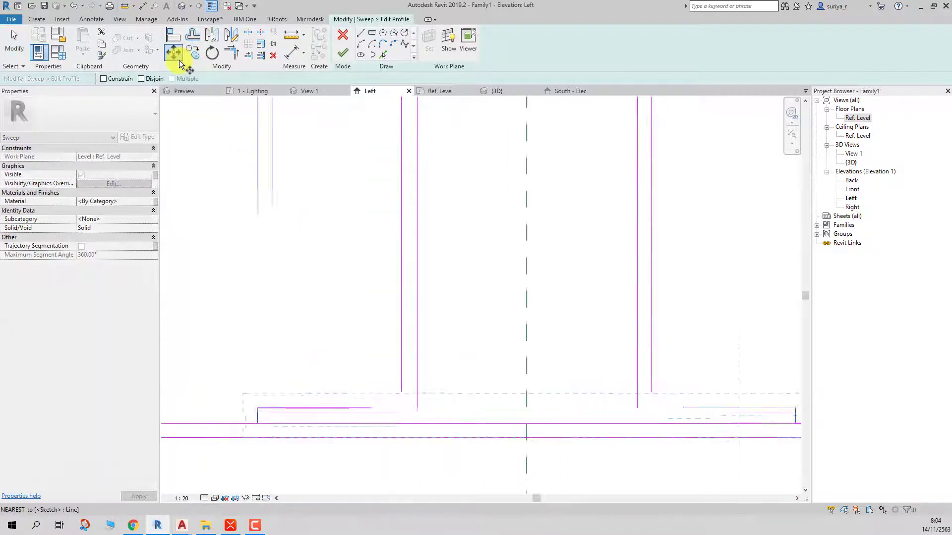
scroll(392, 366, "down", 2)
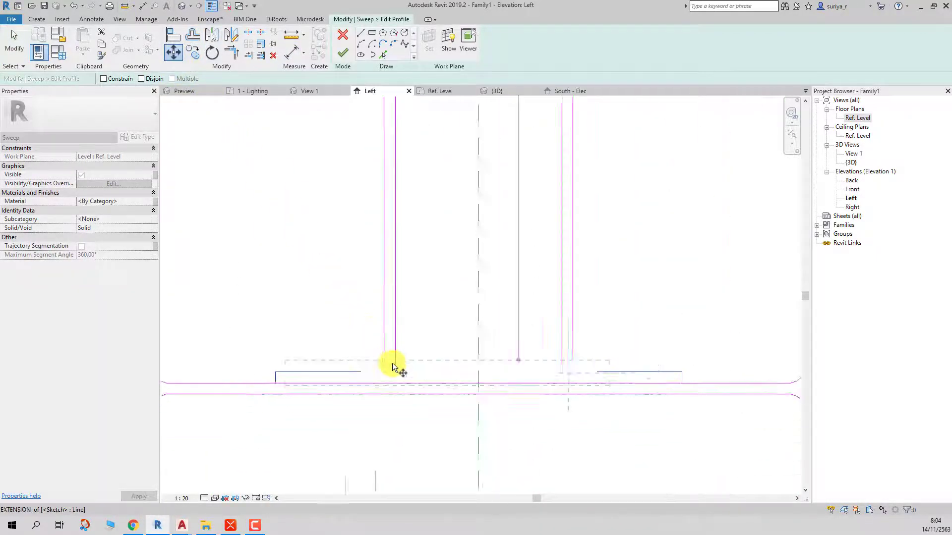
scroll(393, 367, "down", 1)
scroll(393, 367, "up", 1)
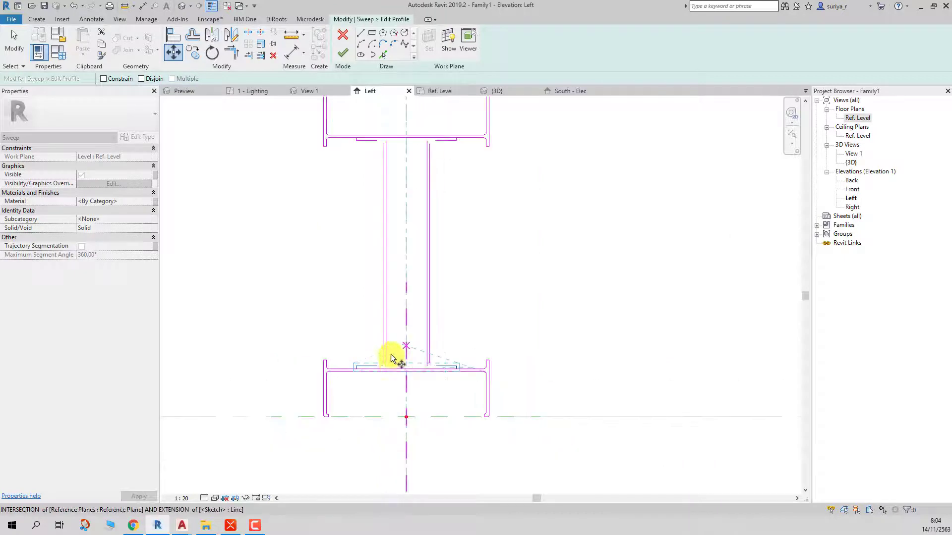
key("Escape")
key("Escape")
mouse_move(349, 118)
left_mouse_down()
mouse_move(438, 375)
mouse_move(471, 390)
left_mouse_up()
key("Delete")
- Delete the chamfered flange-end lines and trim the top and right edges to a square corner
scroll(471, 391, "down", 1)
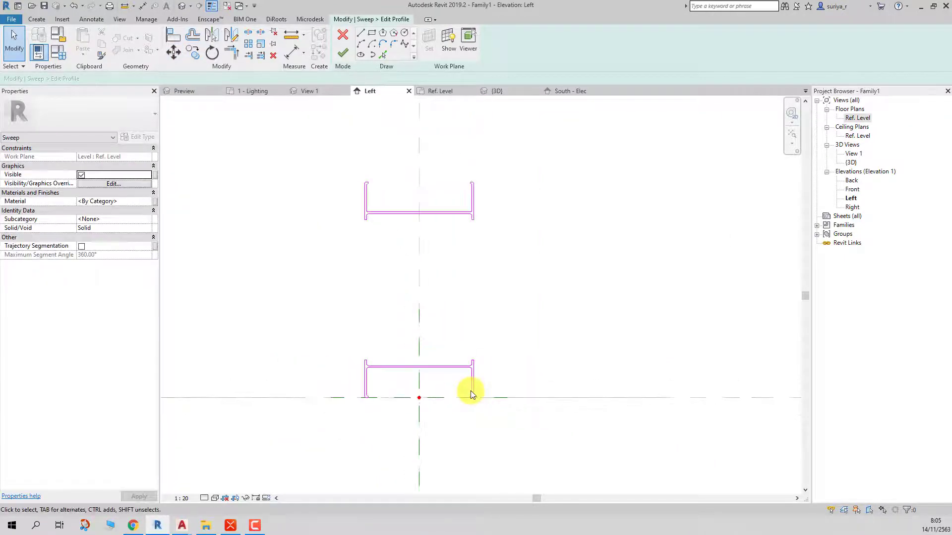
scroll(471, 391, "up", 2)
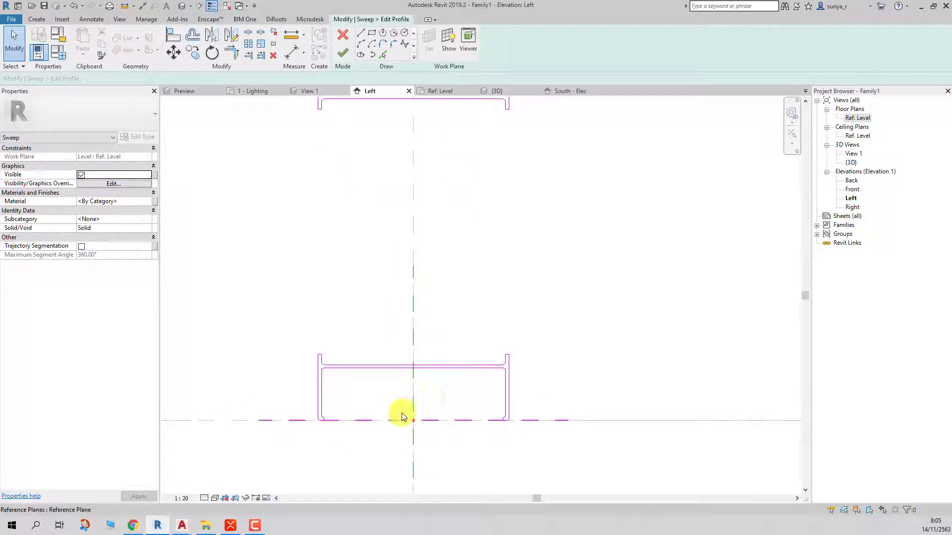
scroll(555, 341, "down", 2)
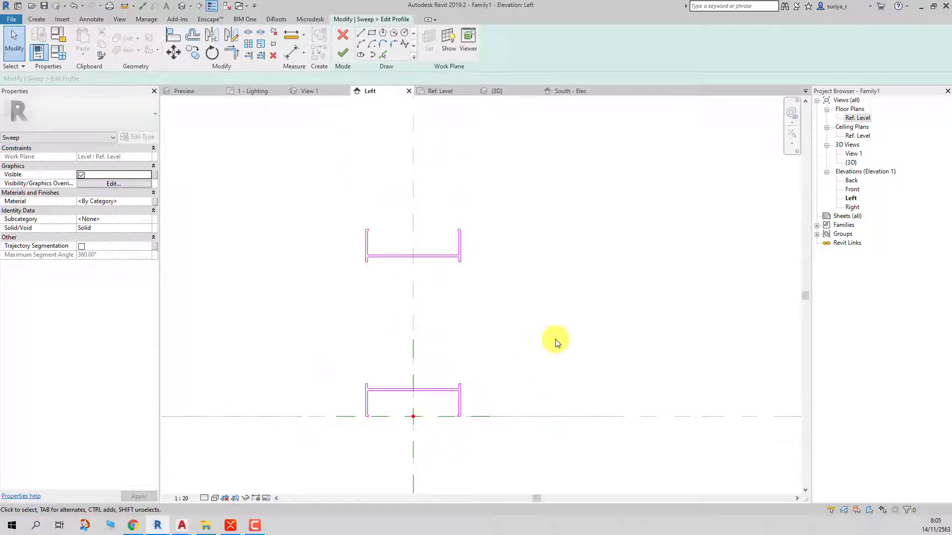
scroll(555, 339, "up", 5)
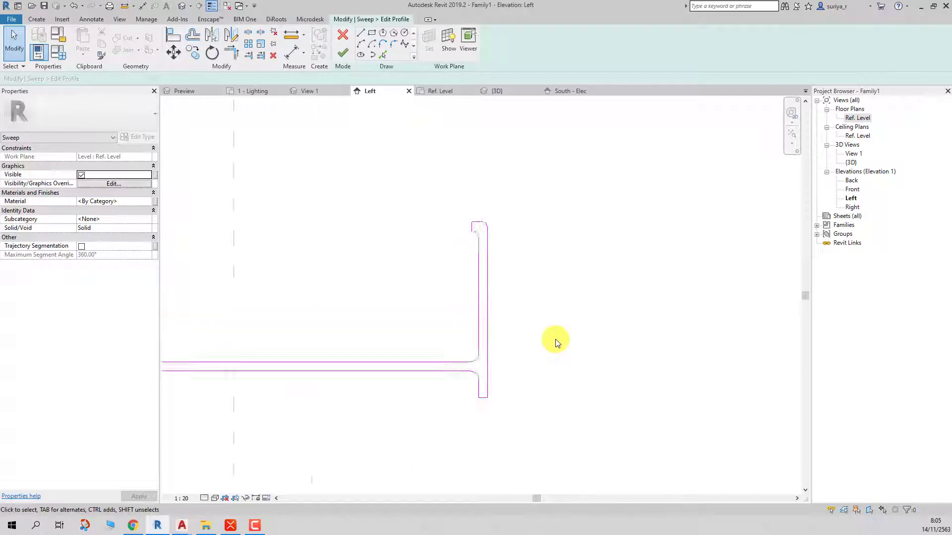
scroll(556, 341, "up", 1)
scroll(556, 341, "up", 2)
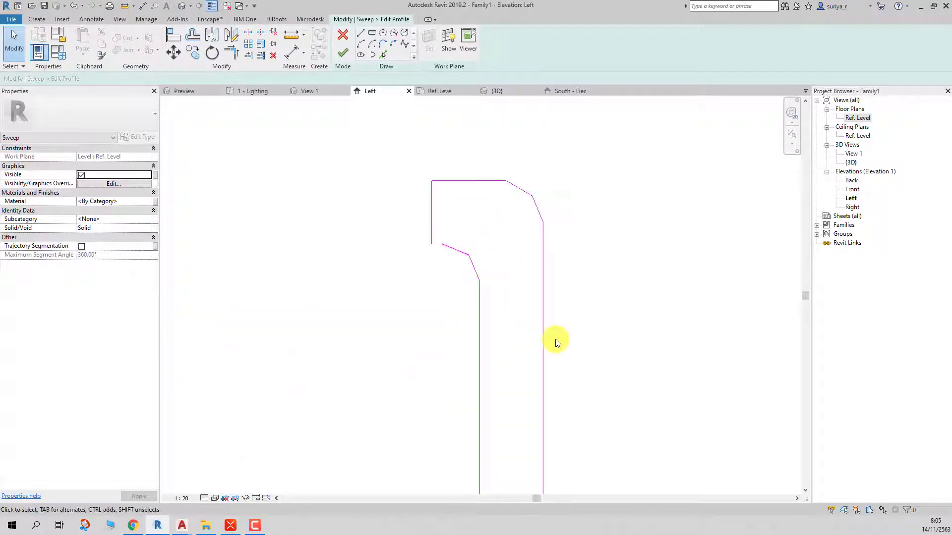
scroll(555, 341, "down", 1)
scroll(520, 269, "up", 2)
scroll(491, 208, "down", 1)
scroll(469, 159, "down", 2)
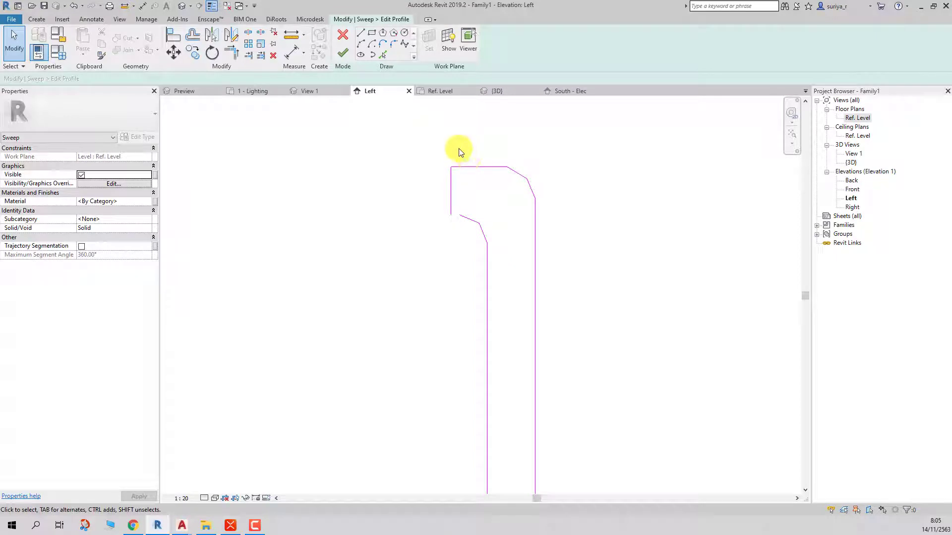
left_click_drag(458, 147, 562, 300)
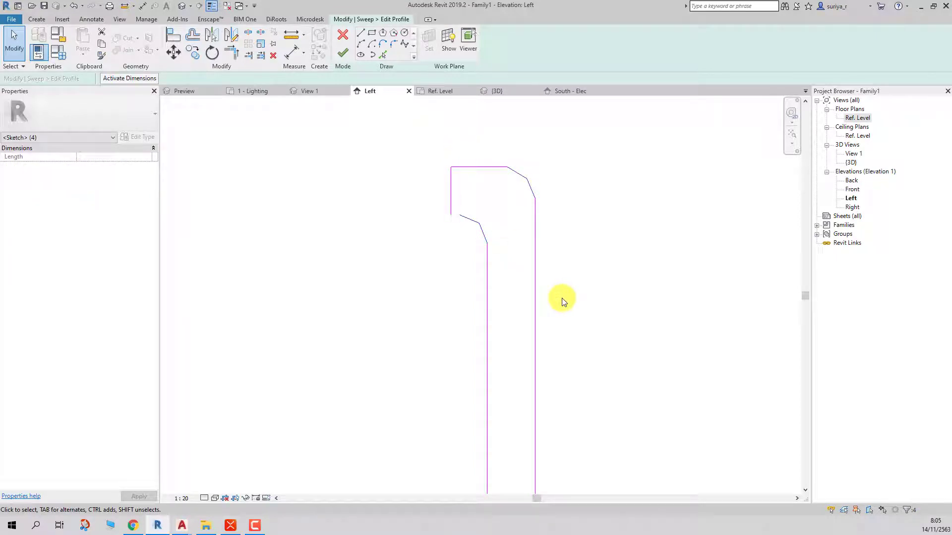
key("Delete")
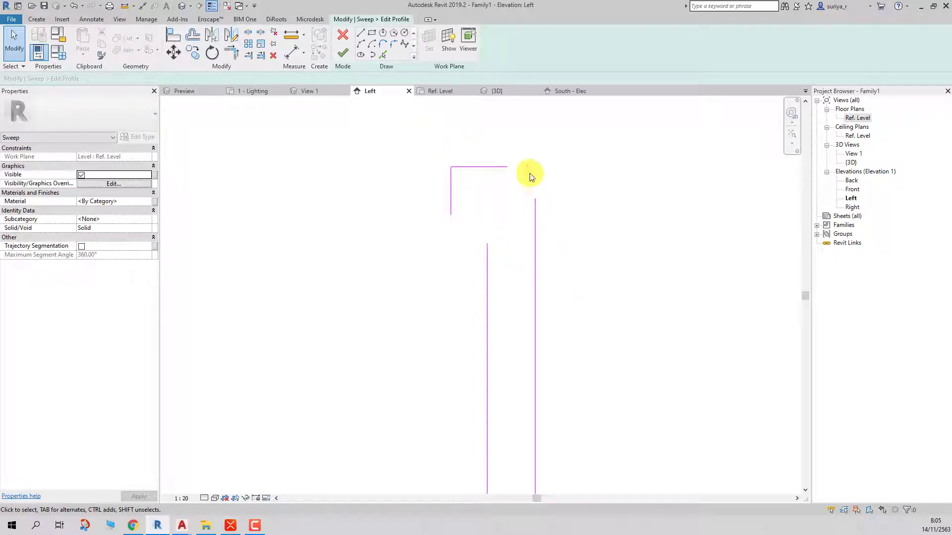
key("t")
key("r")
left_click(493, 167)
left_click(535, 211)
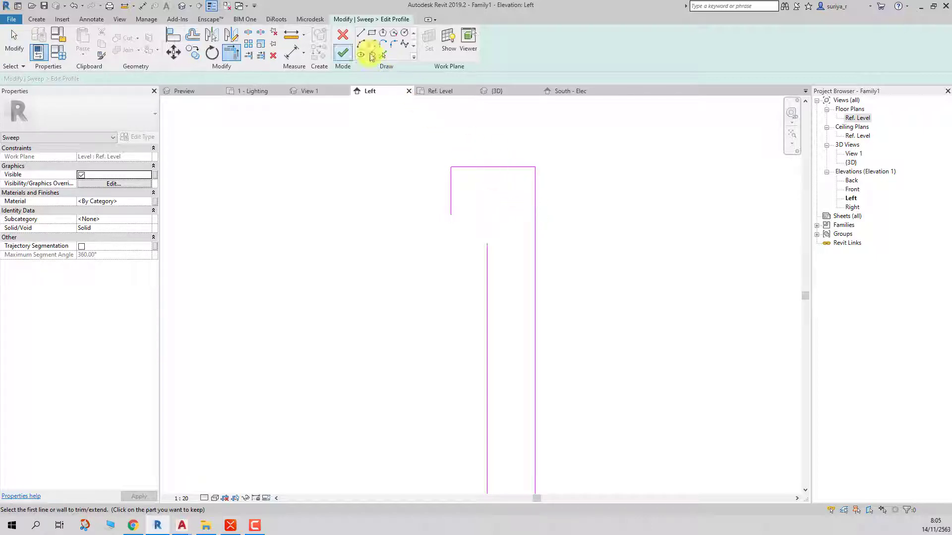
- Draw a short horizontal sketch line at the inner corner of the flange end
left_click(361, 34)
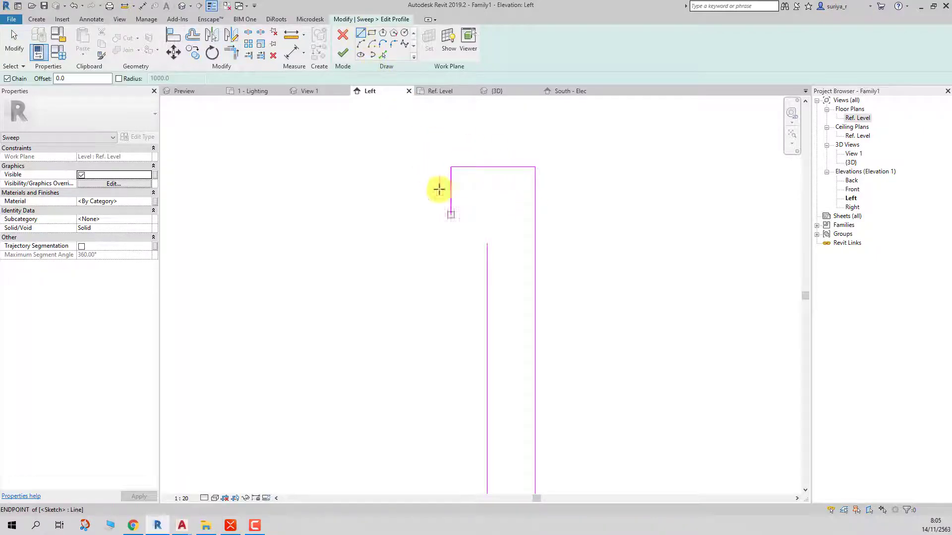
left_click(451, 215)
left_click(486, 222)
key("Escape")
key("Escape")
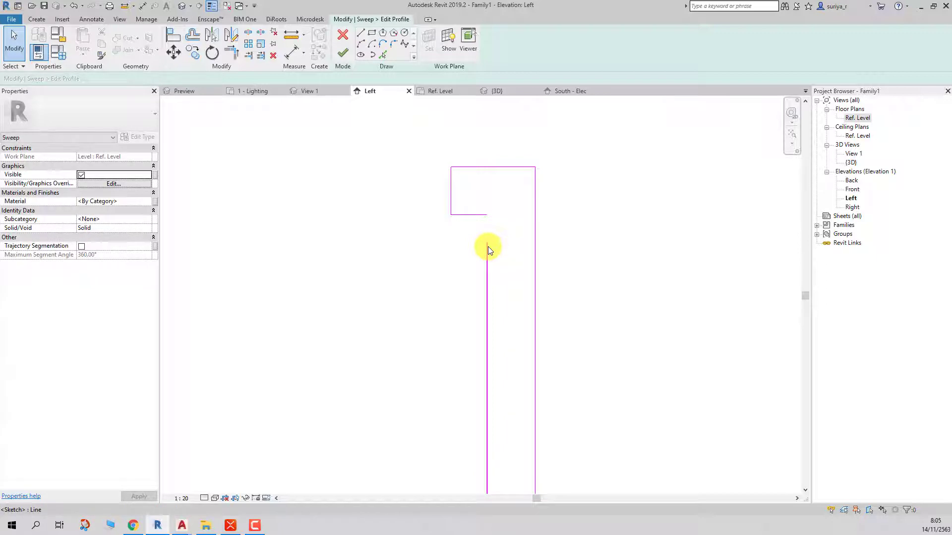
key("t")
key("r")
scroll(483, 244, "down", 3)
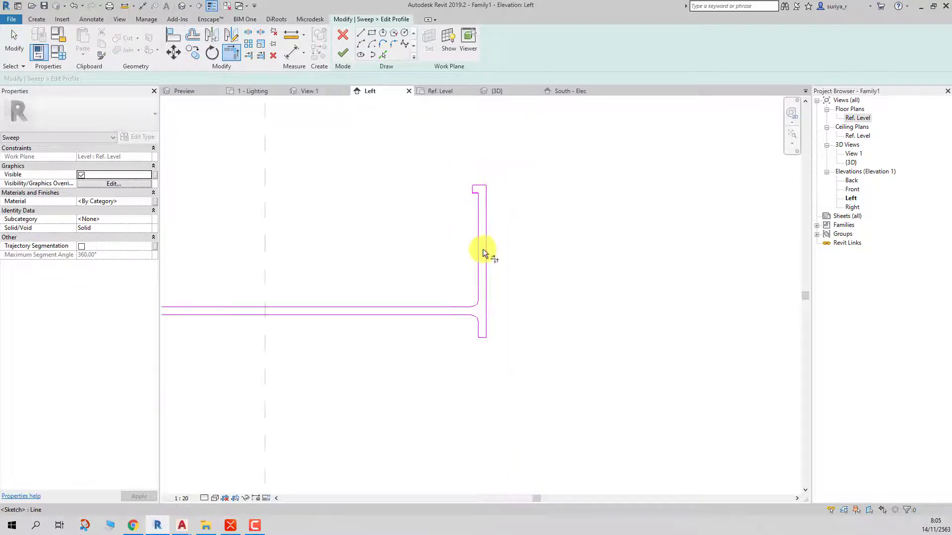
key("Escape")
- Delete the fillet arcs at the flange T-junction and trim the lines into two square corners
left_click_drag(428, 270, 503, 352)
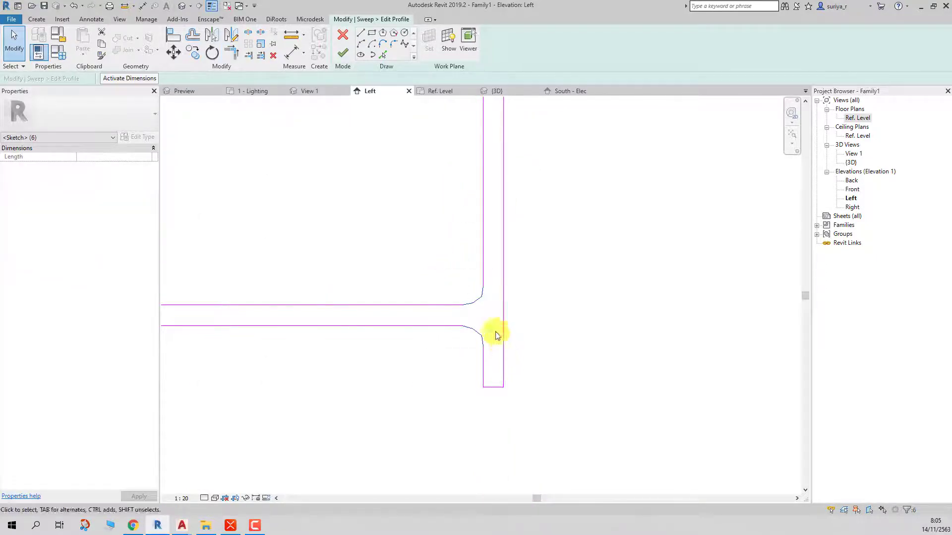
scroll(483, 302, "up", 2)
left_click(479, 292)
left_click_drag(408, 241, 517, 395)
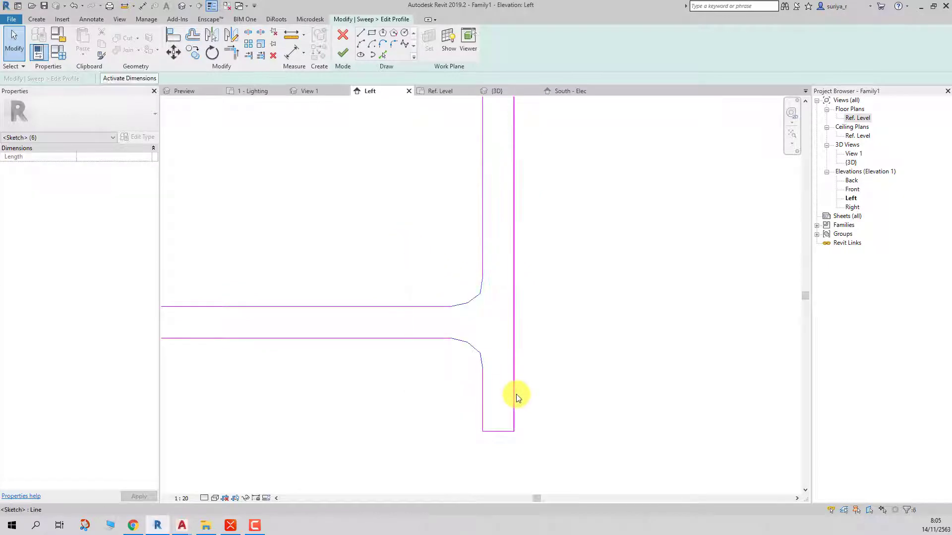
key("Delete")
scroll(563, 312, "down", 2)
key("t")
key("r")
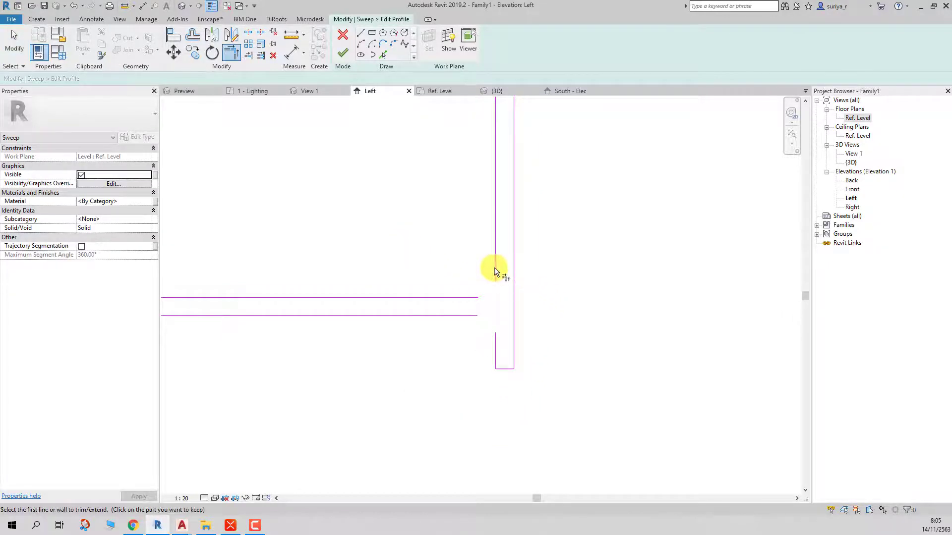
left_click(495, 271)
left_click(473, 298)
left_click(476, 315)
left_click(497, 338)
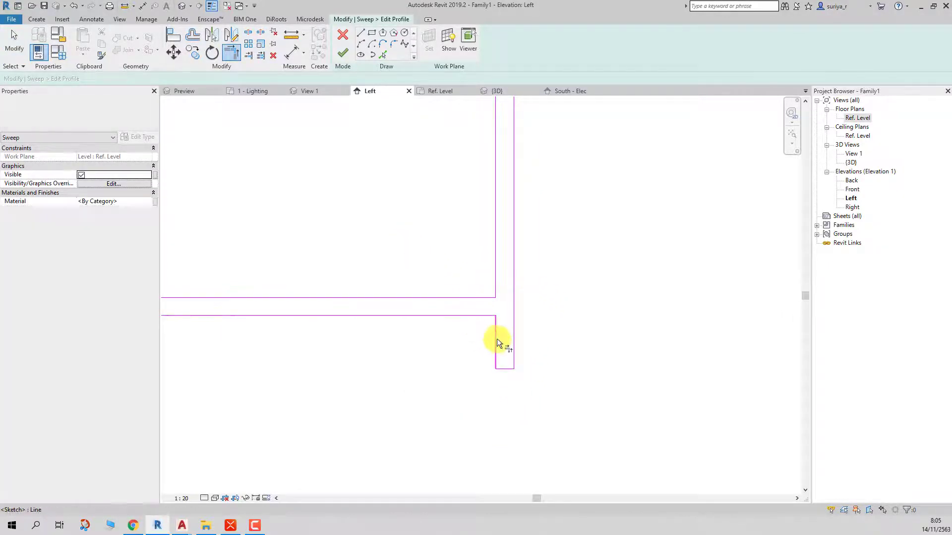
scroll(497, 338, "down", 2)
scroll(497, 338, "down", 2)
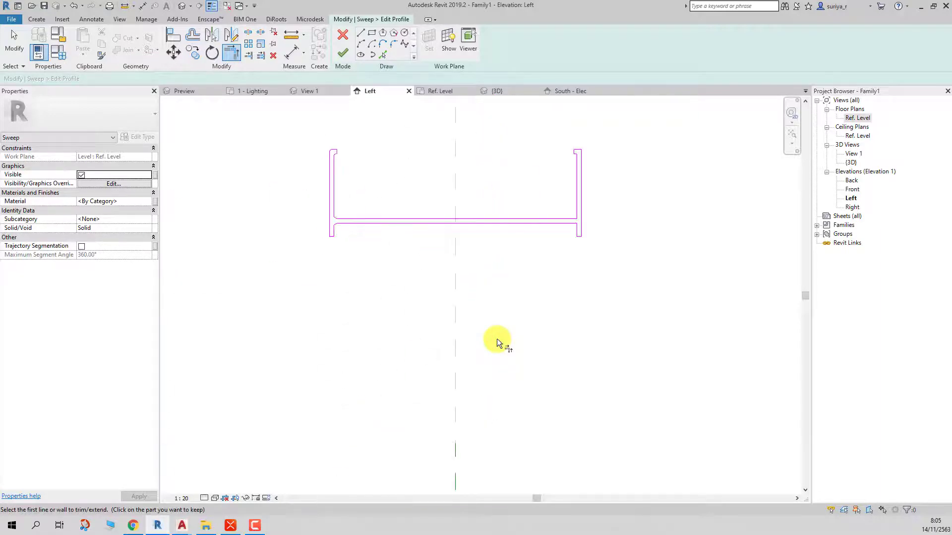
- Delete the left-side hook and vertical sketch lines of the profile
key("Escape")
left_click_drag(308, 132, 364, 193)
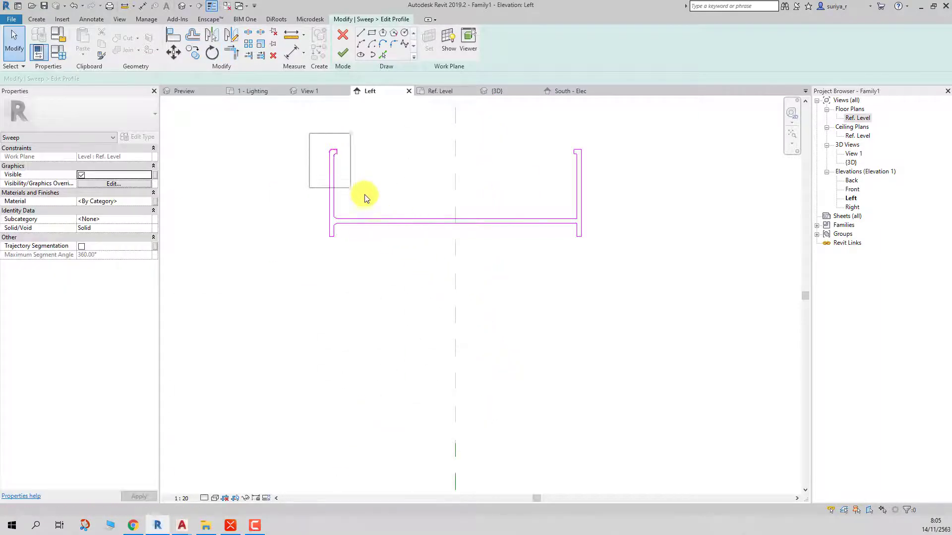
key("Delete")
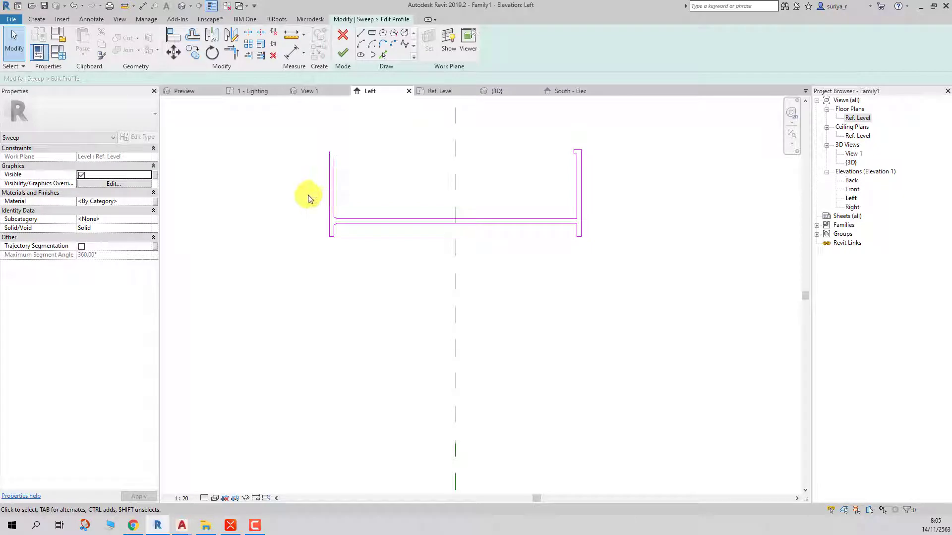
left_click_drag(308, 199, 367, 276)
key("Delete")
left_click_drag(301, 133, 394, 295)
key("Delete")
- Align (AL) the horizontal lines' ends to the centre reference plane
key("a")
key("l")
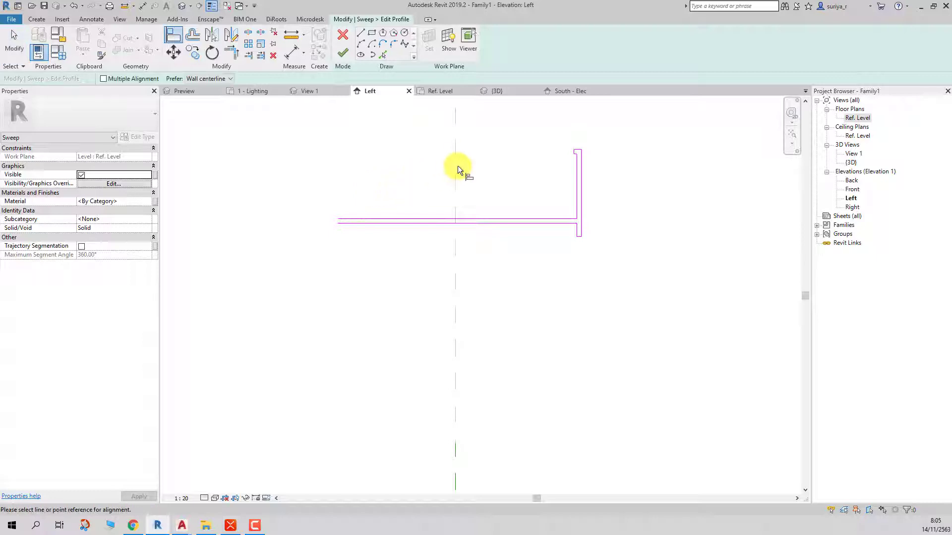
left_click(338, 219)
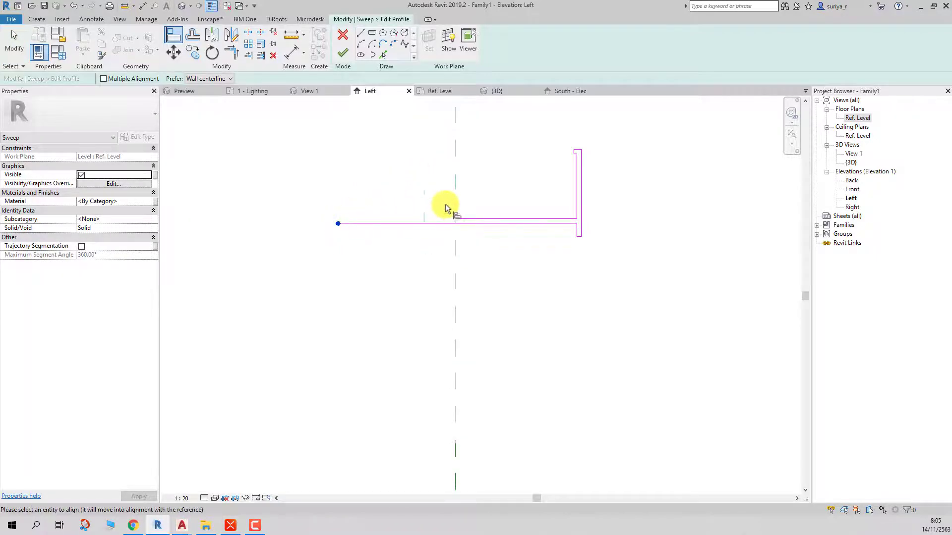
left_click(339, 221)
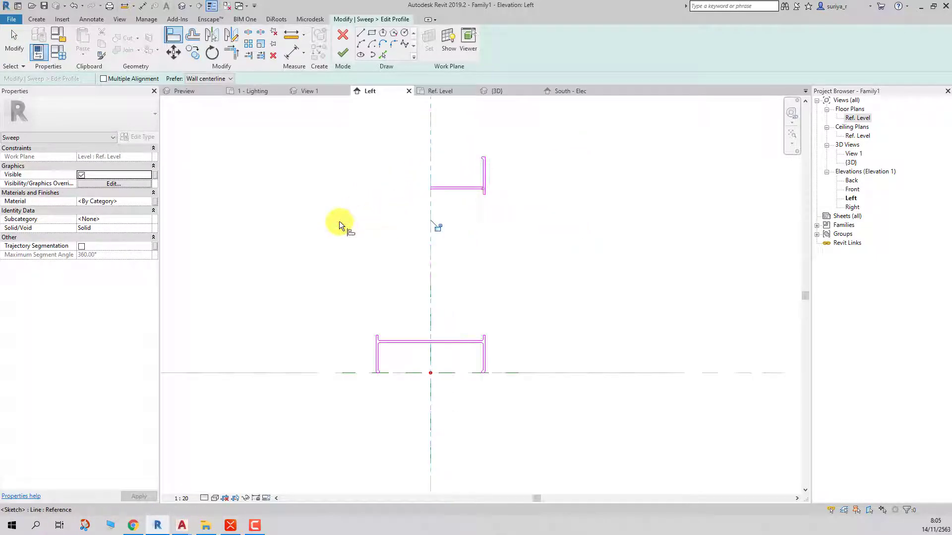
key("Escape")
- Delete the two diagonal segments at the flange's lower inner corner
scroll(454, 329, "down", 3)
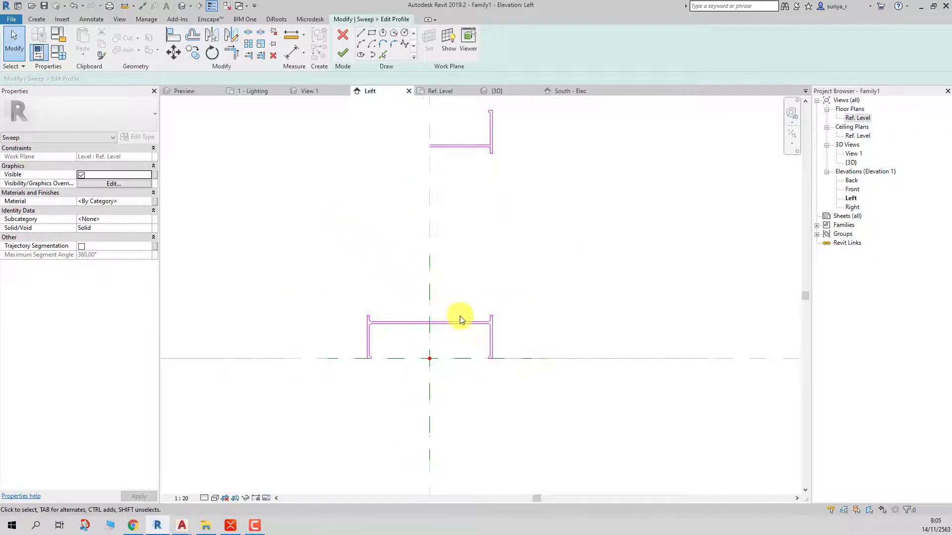
scroll(475, 331, "up", 3)
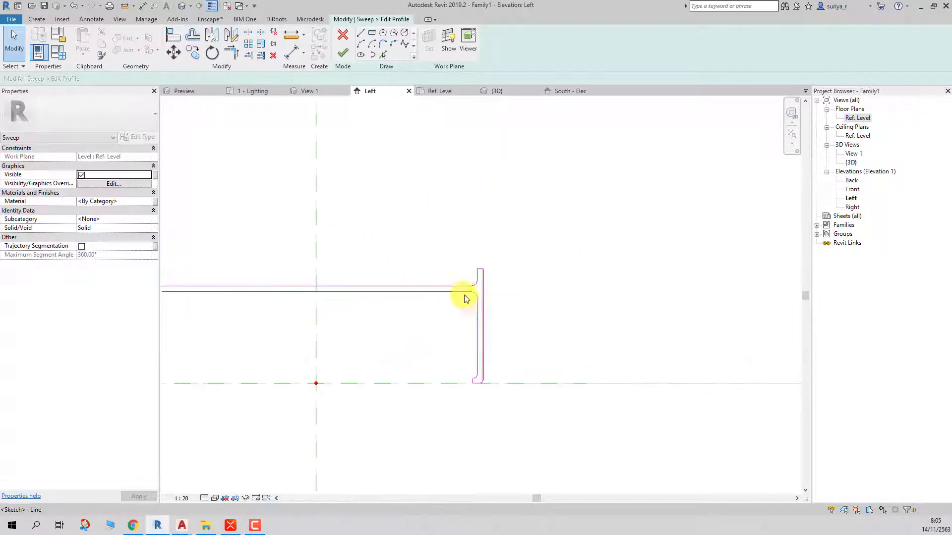
scroll(463, 297, "up", 2)
left_click_drag(454, 263, 500, 312)
left_click(498, 308)
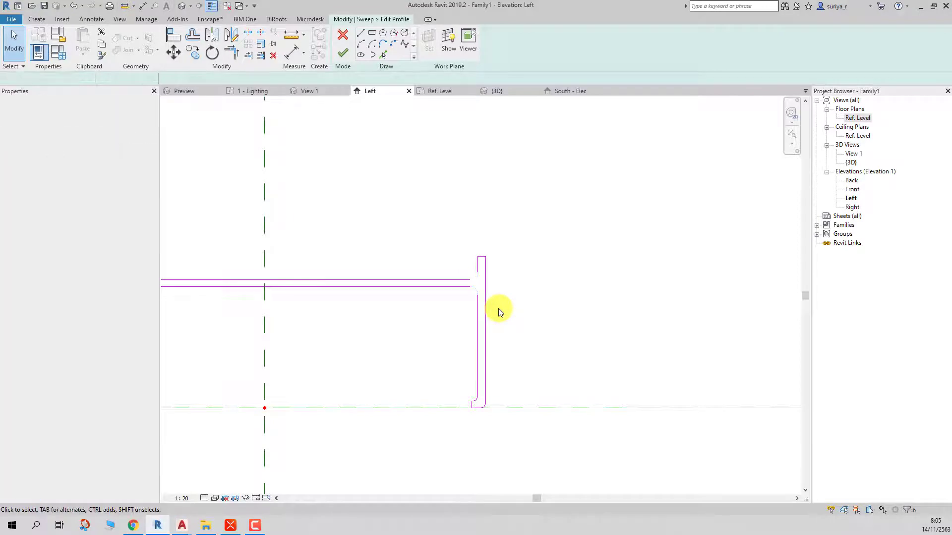
scroll(493, 323, "up", 2)
scroll(489, 323, "up", 2)
scroll(490, 323, "up", 1)
left_click(490, 323)
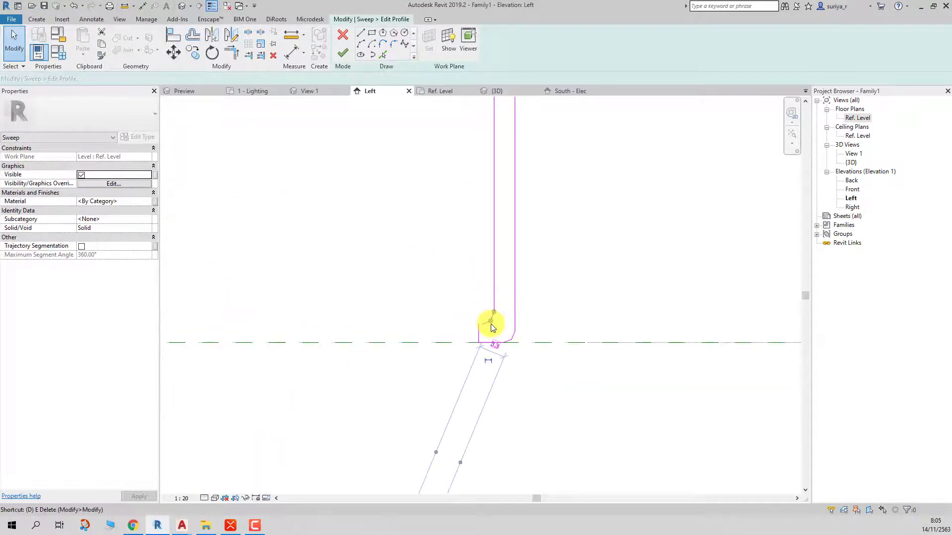
key("Delete")
scroll(514, 326, "up", 1)
left_click(513, 327)
key("d")
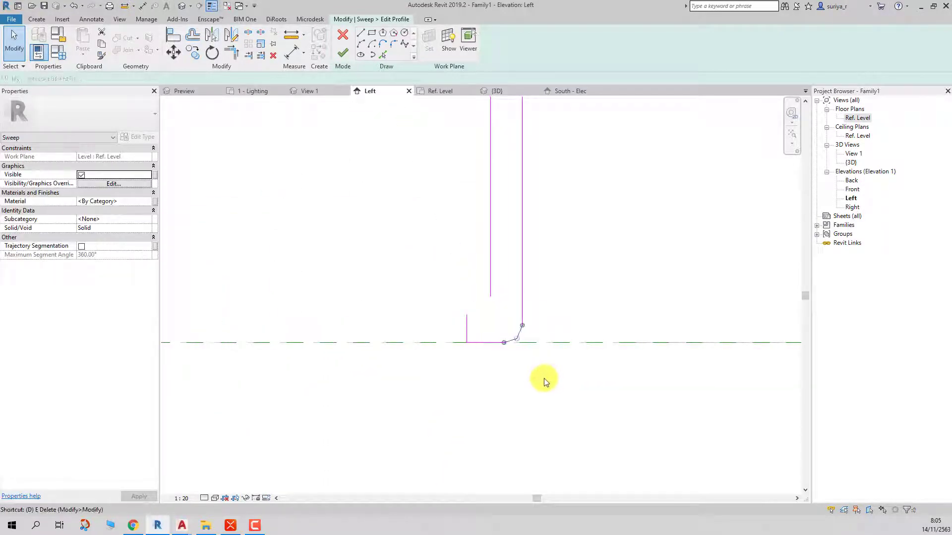
left_click(489, 293)
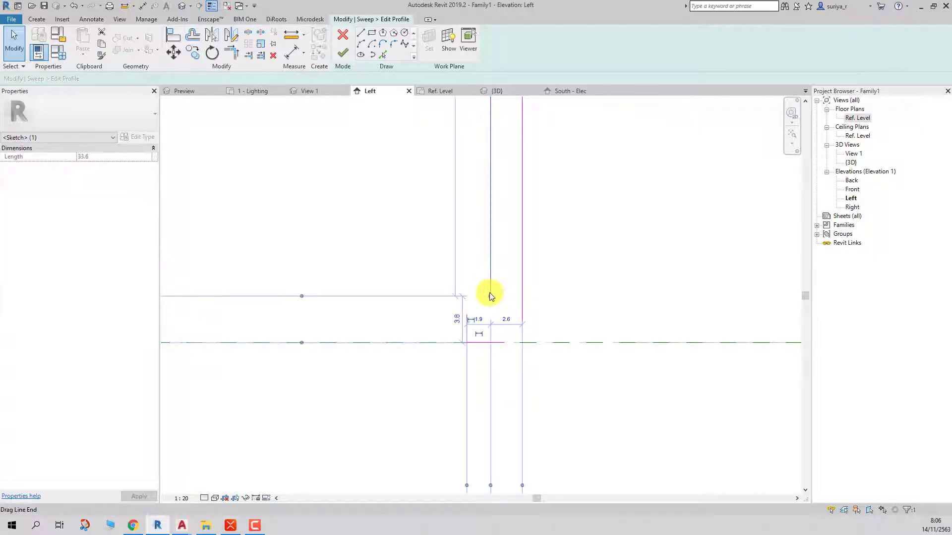
left_click(531, 311)
key("t")
key("r")
left_click(518, 325)
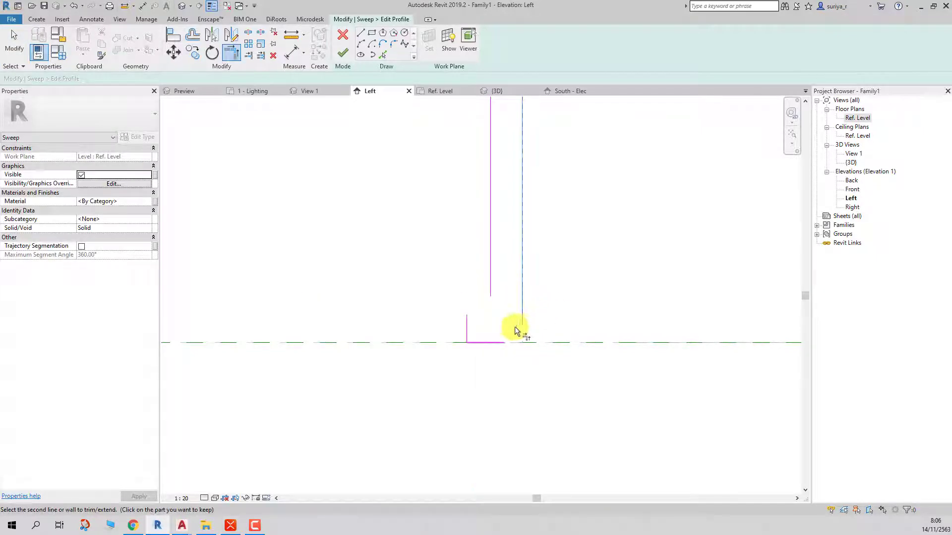
key("Escape")
key("Escape")
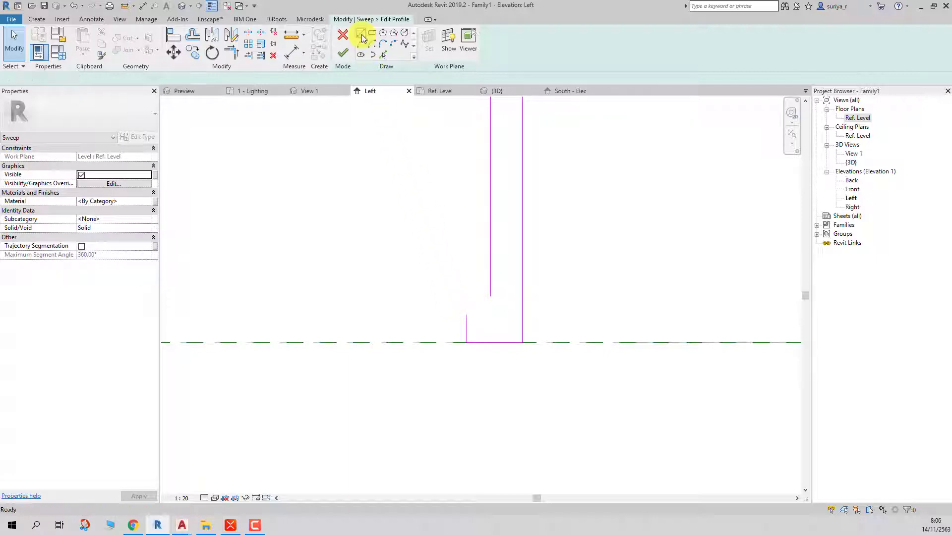
- Draw a short horizontal line from the short vertical's top to the inner vertical
left_click(362, 39)
left_click(467, 314)
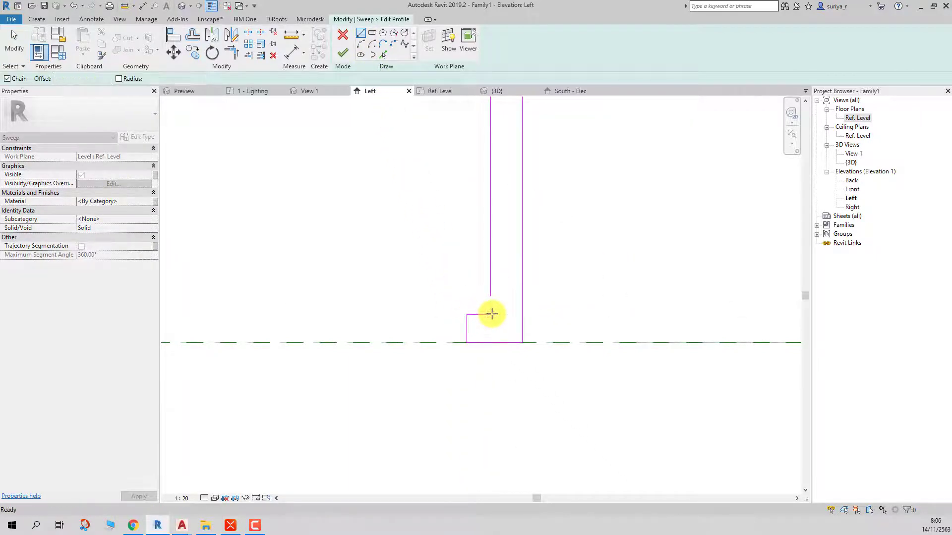
left_click(491, 314)
key("Escape")
key("Escape")
scroll(486, 316, "down", 3)
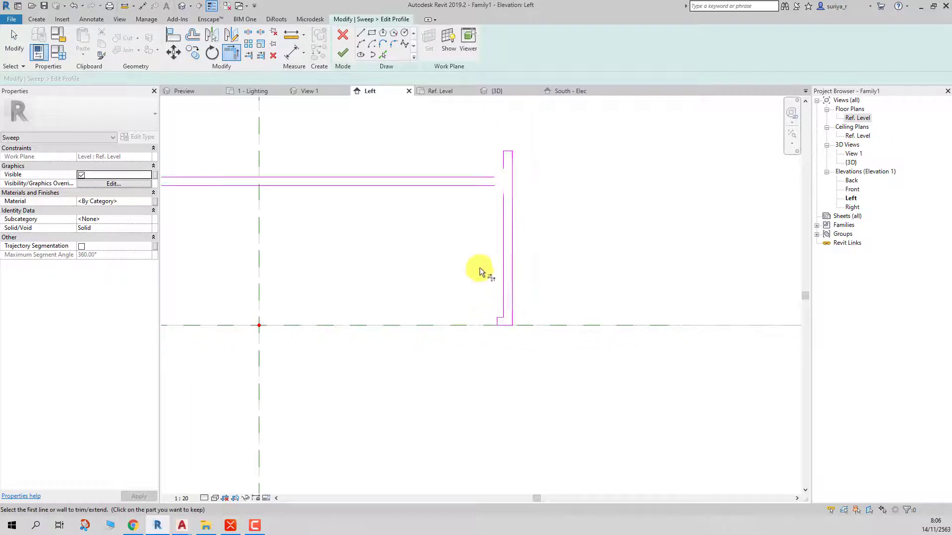
scroll(474, 229, "up", 2)
scroll(476, 231, "up", 1)
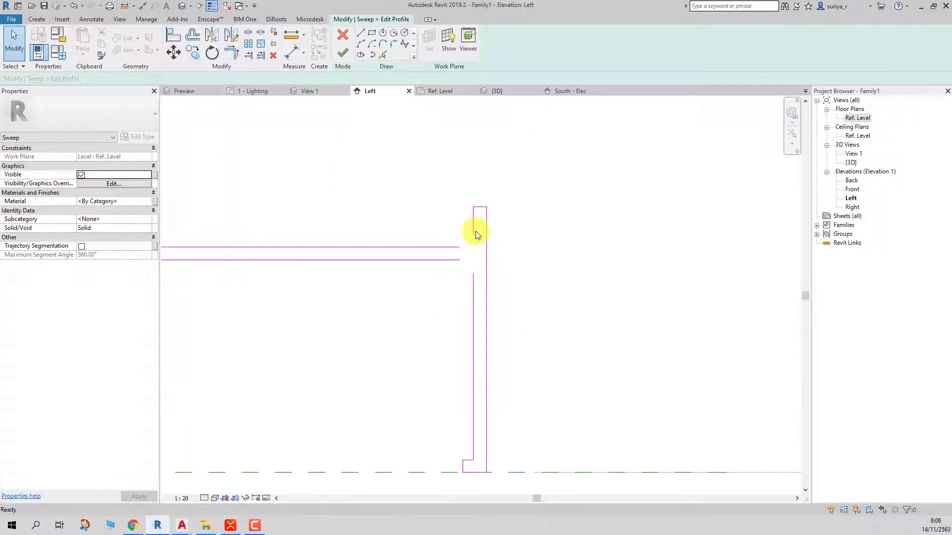
- Trim (TR) the top horizontal line and the inner vertical to a clean corner
key("t")
key("r")
left_click(474, 230)
left_click(457, 247)
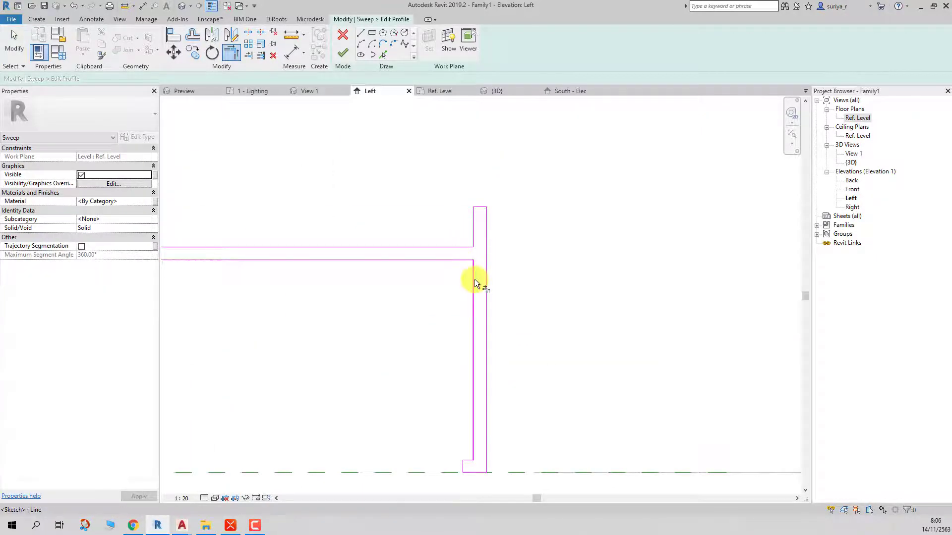
- Delete the lower profile's left vertical lines
scroll(389, 246, "down", 3)
scroll(389, 246, "up", 1)
key("Escape")
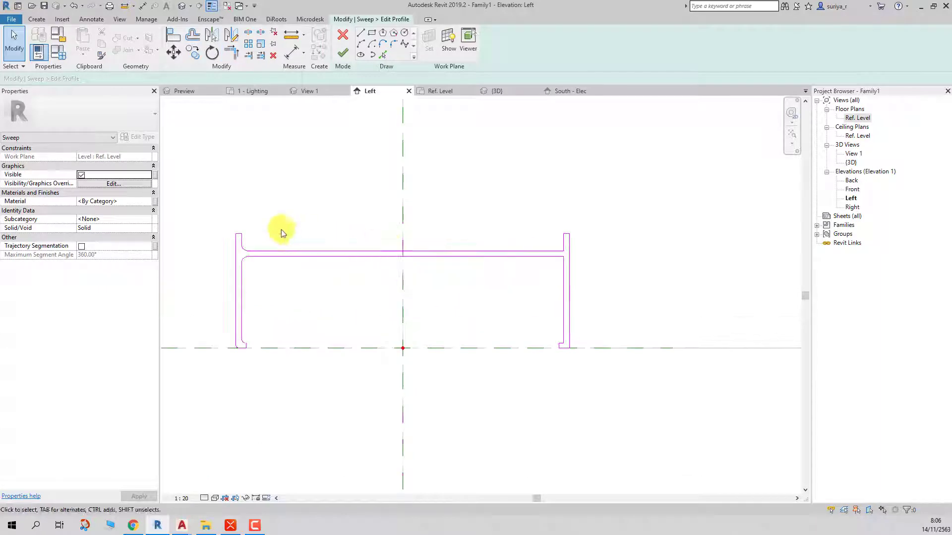
left_click_drag(196, 208, 268, 394)
key("Delete")
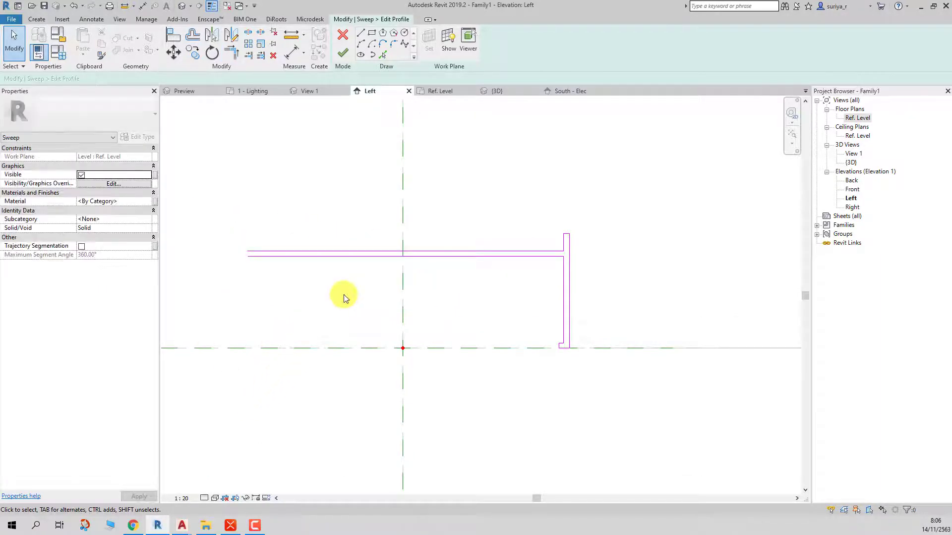
- Align the lower horizontal line's end to the vertical centre reference plane
key("a")
key("l")
left_click(402, 227)
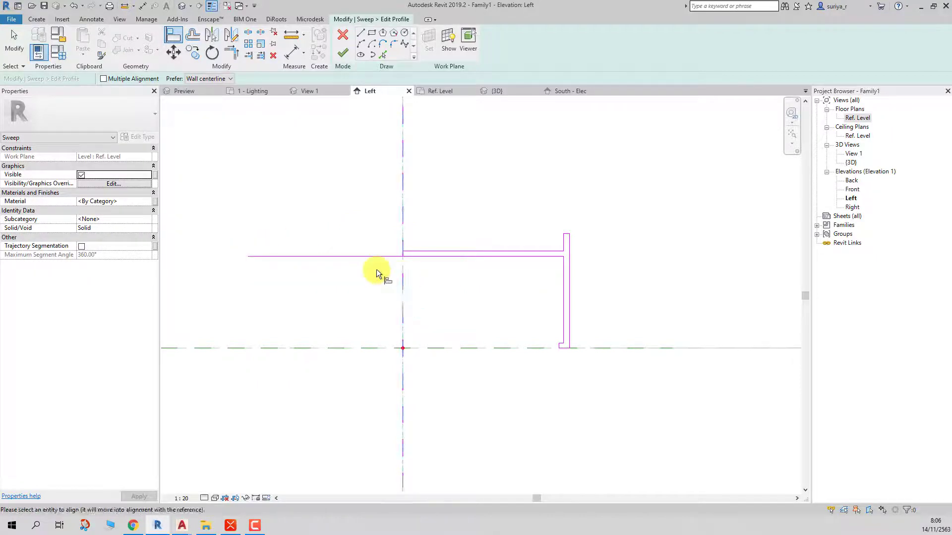
left_click(251, 258)
key("z")
key("f")
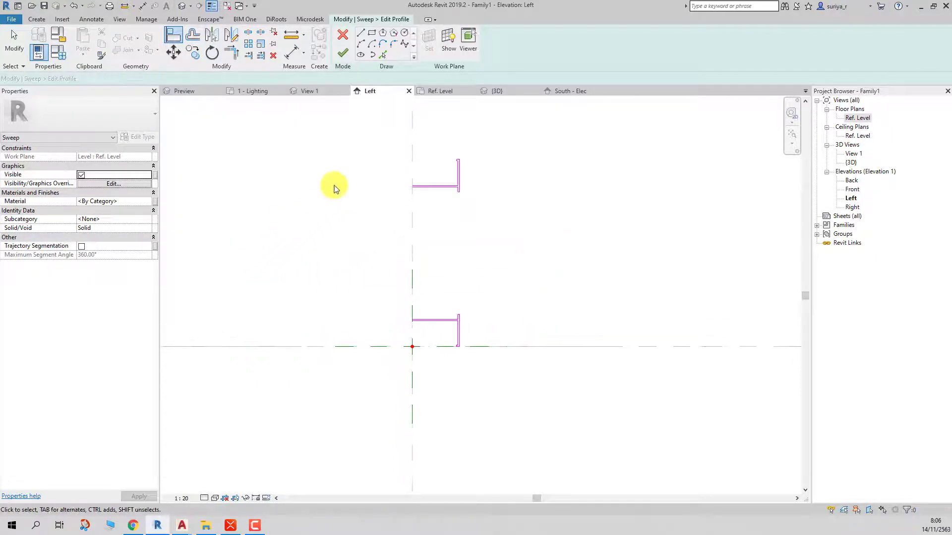
key("Escape")
key("Escape")
- Mirror-copy both half-profiles across the centre plane and finish the profile edit
left_click_drag(382, 139, 530, 233)
left_click_drag(402, 294, 506, 342, "ctrl")
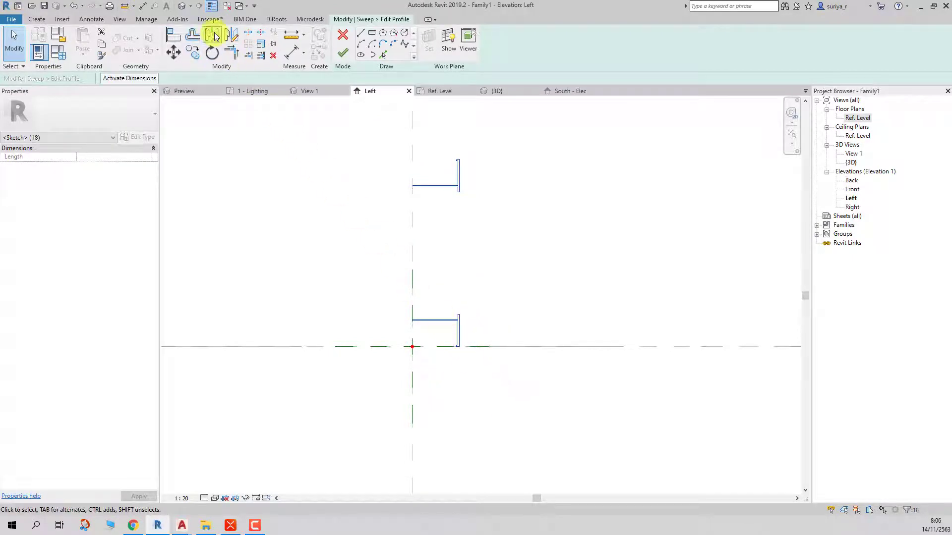
left_click(212, 35)
left_click(416, 235)
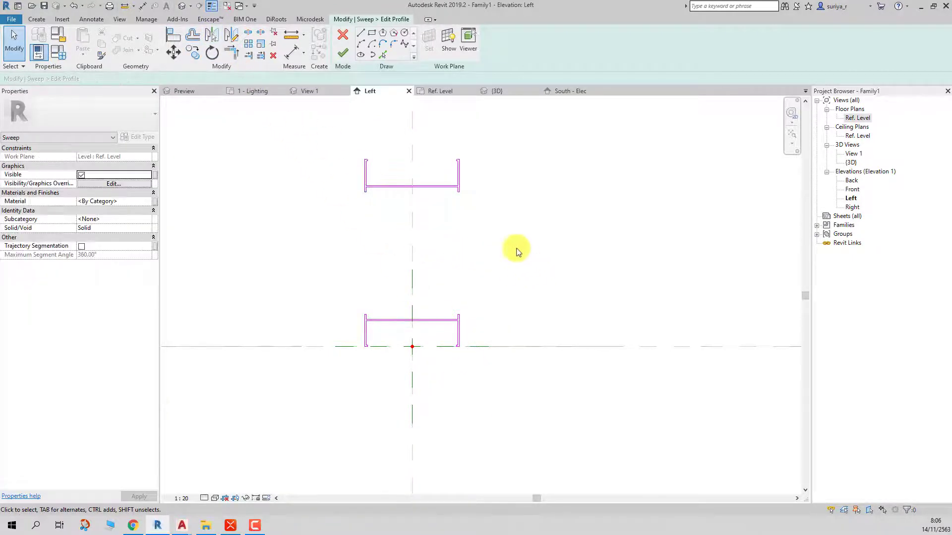
left_click(342, 53)
left_click(329, 231)
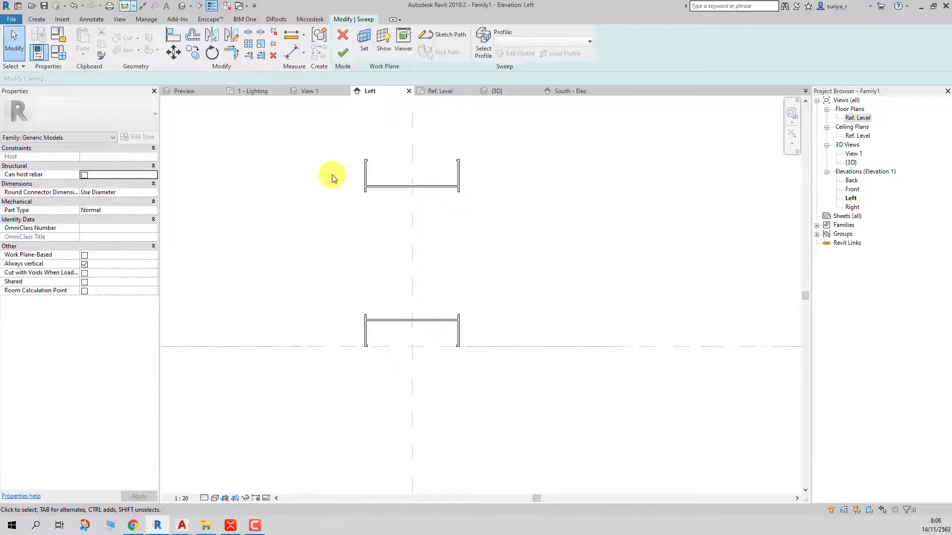
- Finish the sweep and orbit around it in the 3D view
left_click(342, 55)
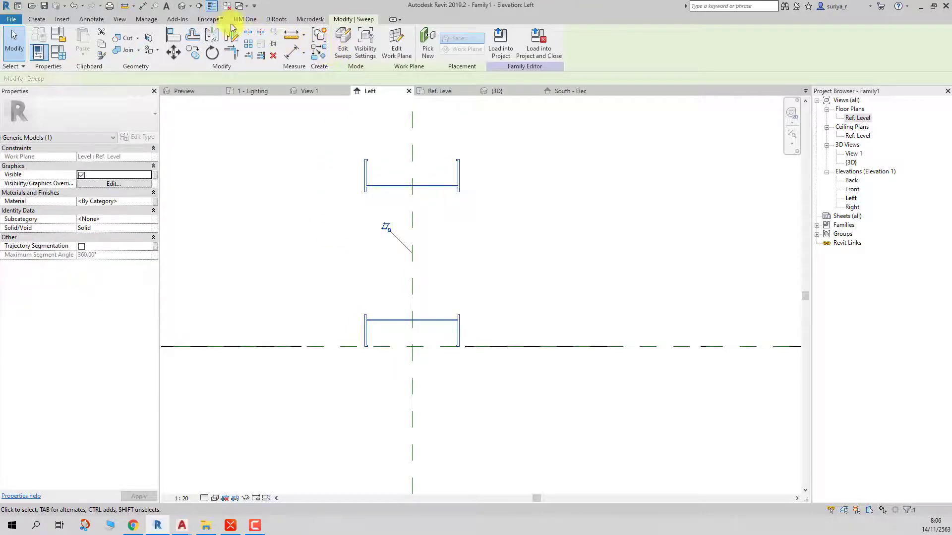
left_click(182, 6)
left_click(365, 291)
mouse_move(365, 291)
middle_mouse_down("shift")
mouse_move(600, 294)
mouse_move(632, 283)
mouse_move(436, 400)
mouse_move(461, 337)
mouse_move(475, 368)
mouse_move(512, 303)
mouse_move(471, 302)
middle_mouse_up("shift")
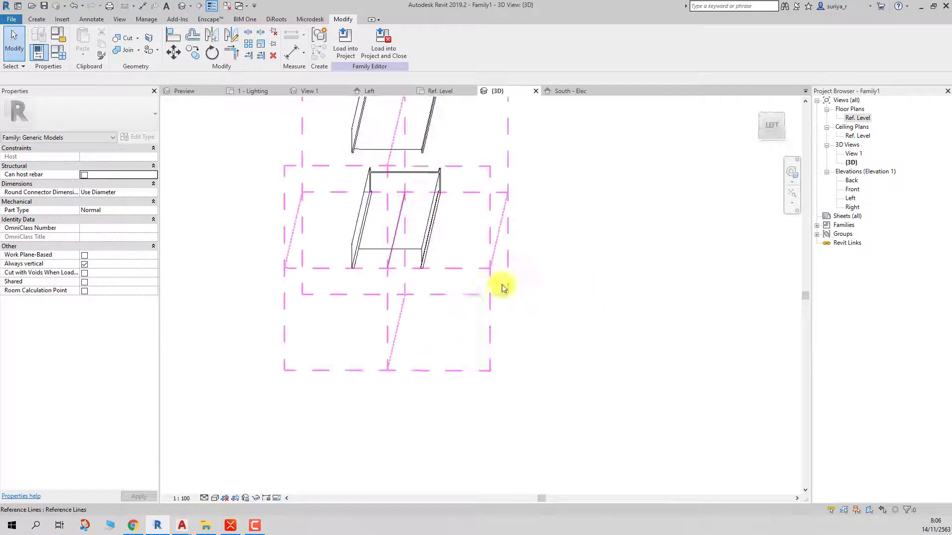
- Open the Ref. Level floor plan to see the grey solid along the horizontal reference plane
double_click(851, 118)
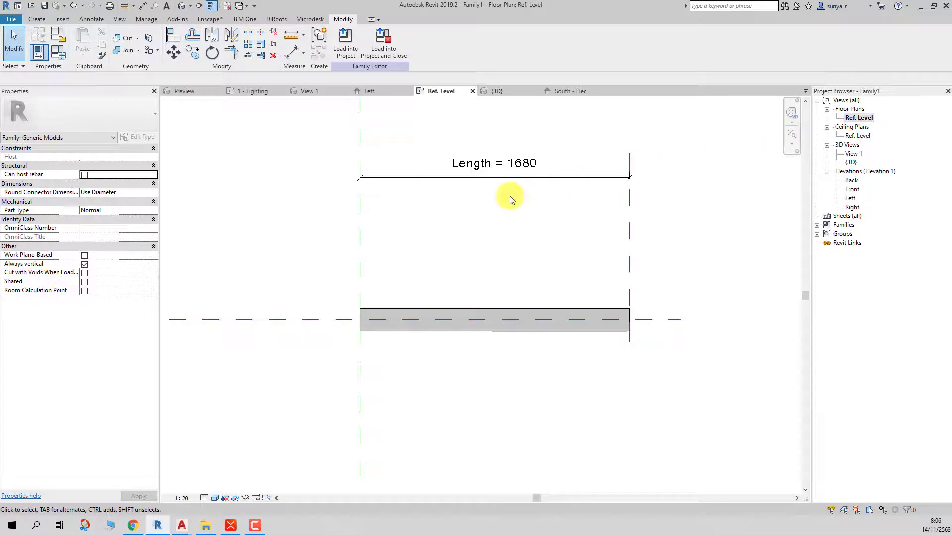
scroll(575, 213, "up", 3)
scroll(579, 212, "down", 2)
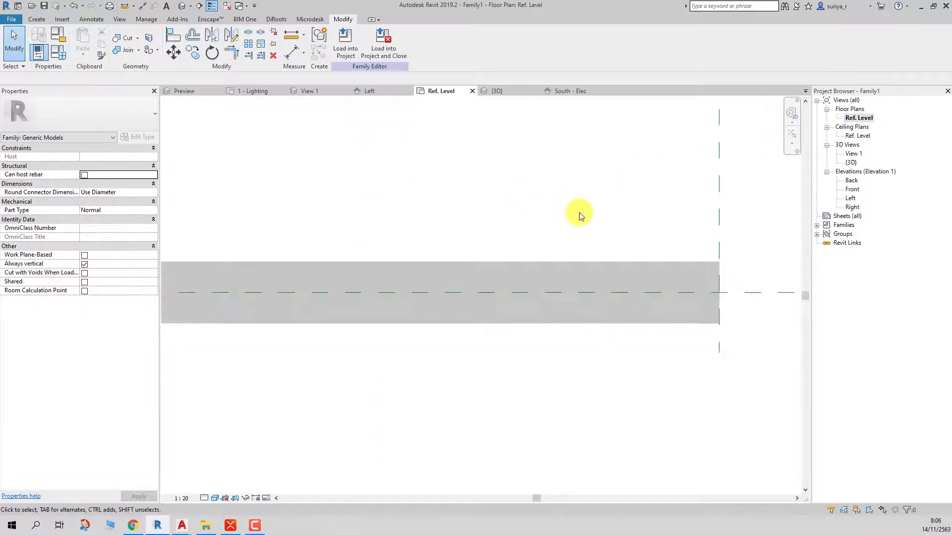
scroll(575, 211, "down", 1)
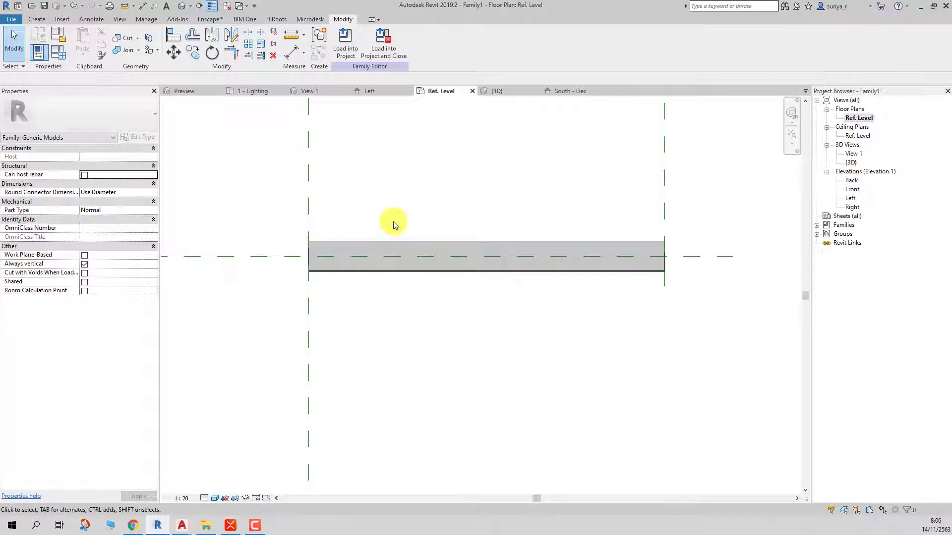
scroll(376, 211, "up", 1)
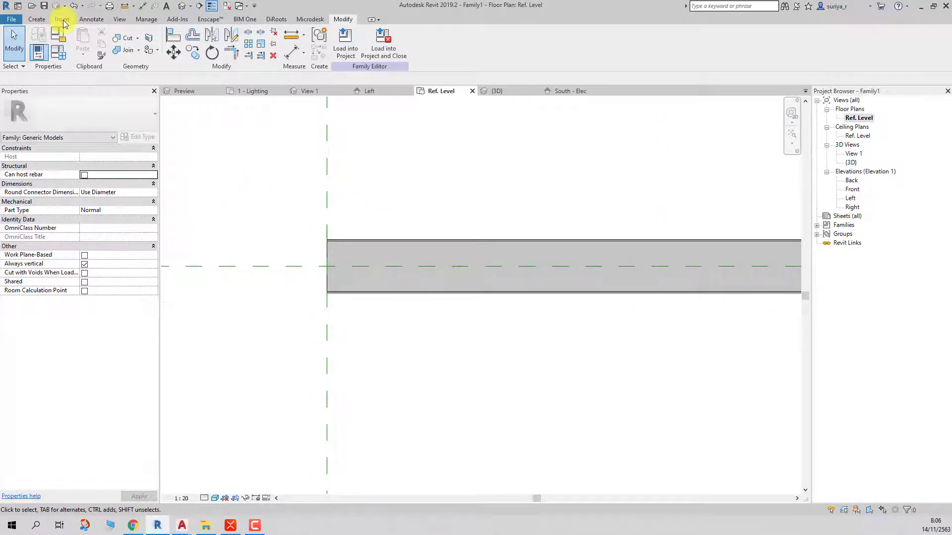
left_click(40, 20)
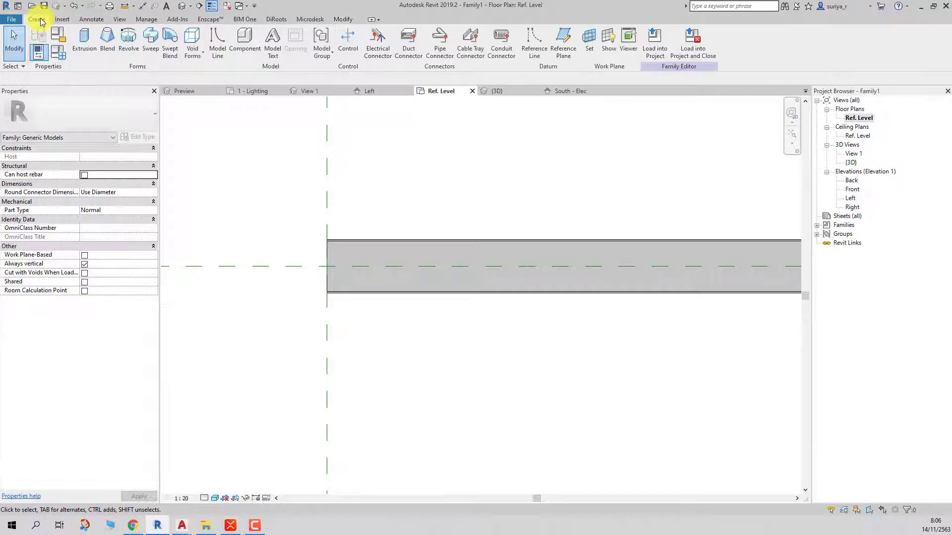
left_click(151, 37)
left_click(438, 34)
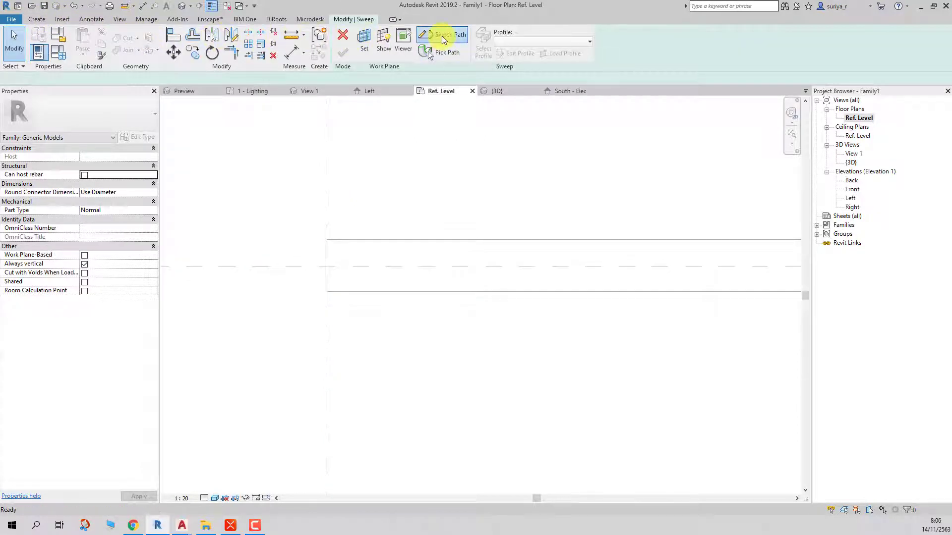
left_click(383, 54)
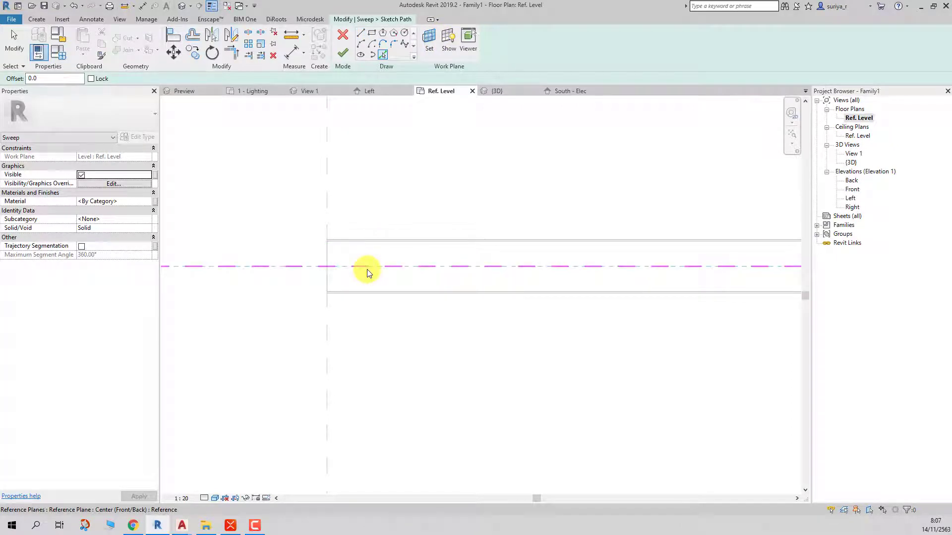
left_click(367, 269)
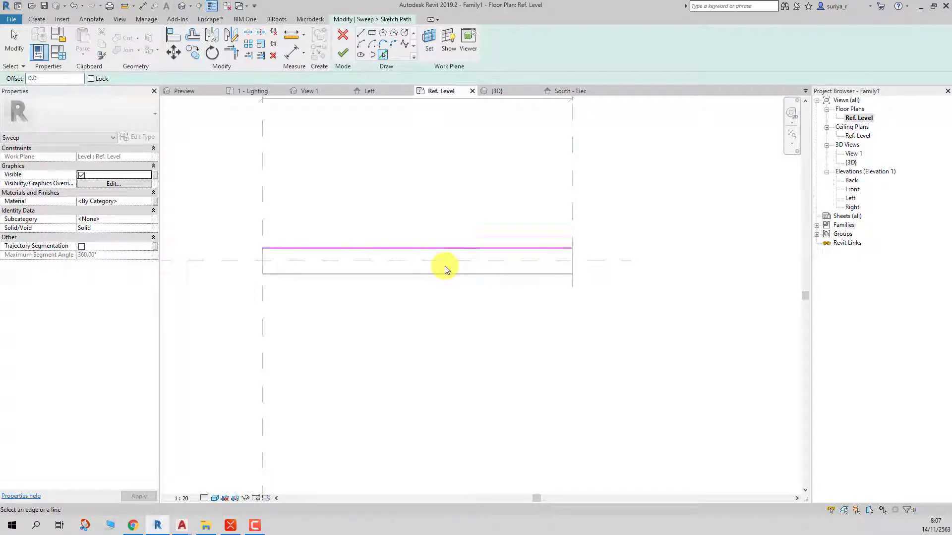
left_click(343, 35)
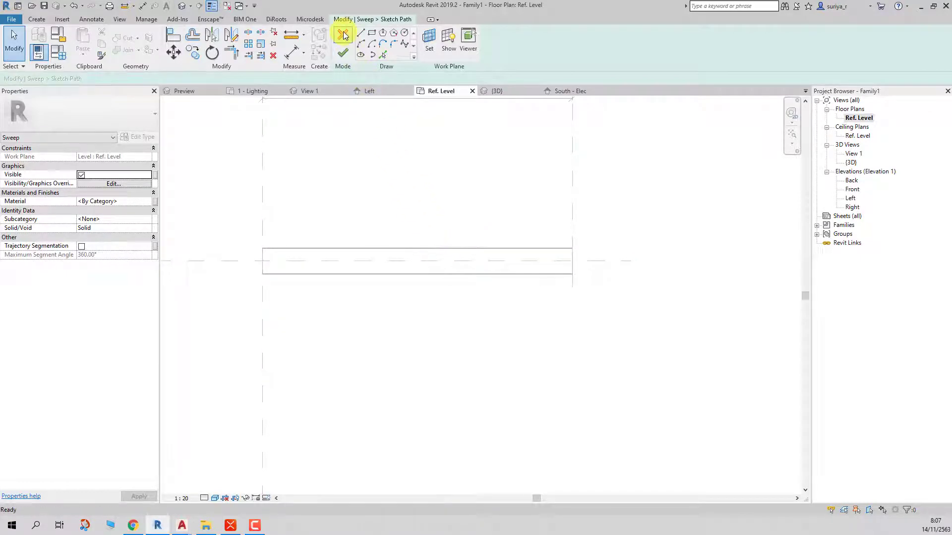
- Abandon the pending sweep and switch the plan's visual style to Hidden Line
left_click(342, 41)
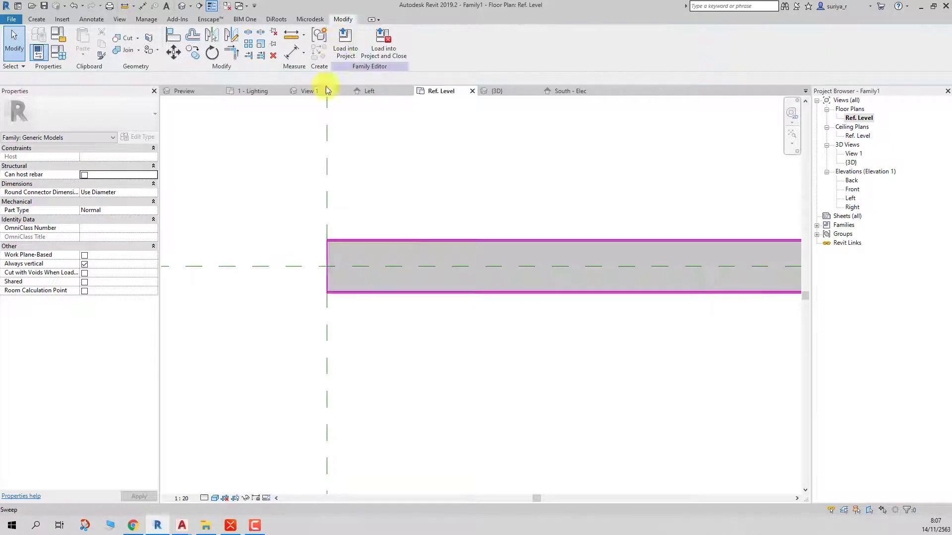
scroll(278, 297, "down", 2)
left_click(216, 498)
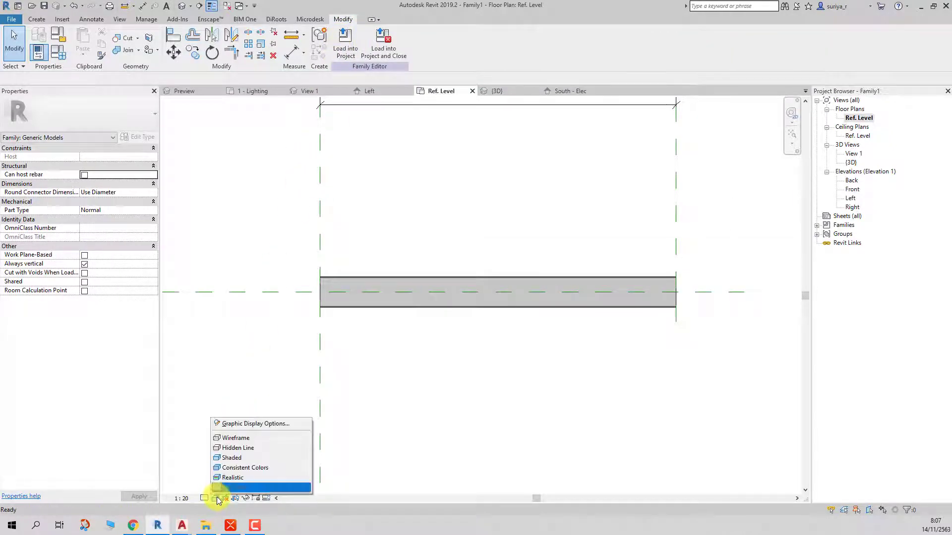
left_click(247, 440)
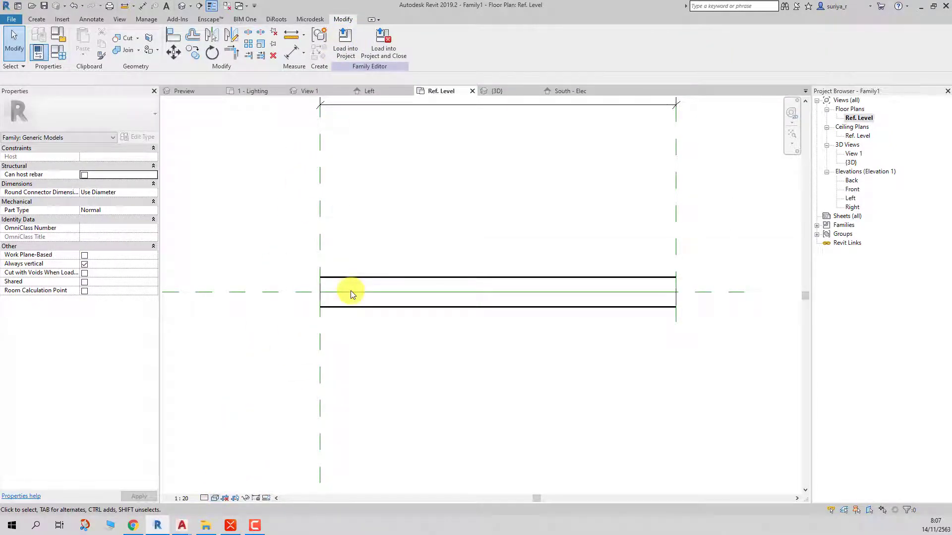
scroll(340, 276, "down", 3)
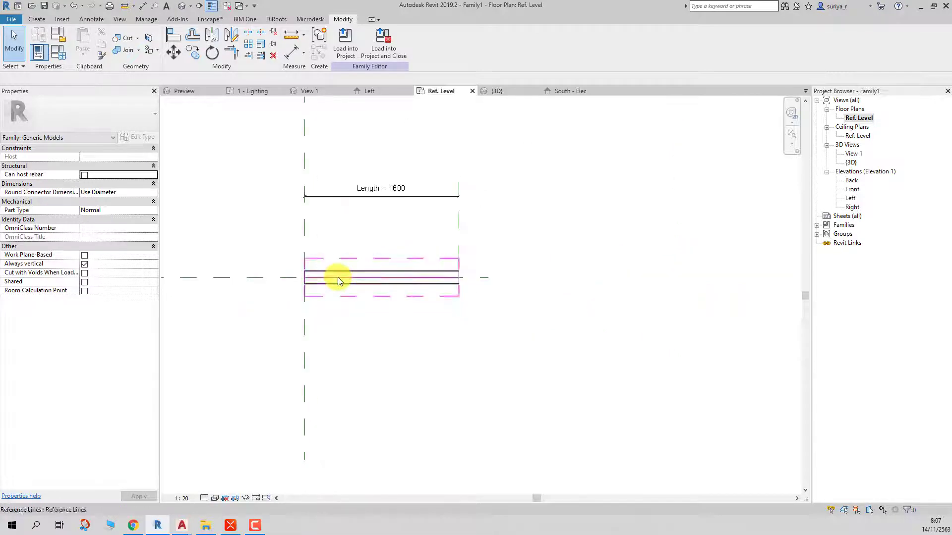
left_click(339, 281)
left_click(369, 237)
scroll(368, 236, "up", 3)
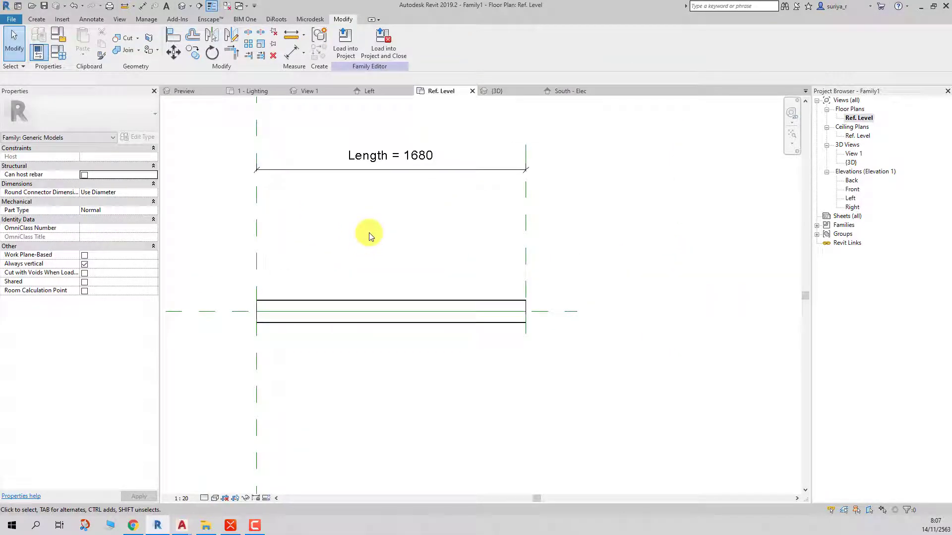
- Create a new sweep with its path picked along the 1680-long middle reference line
left_click(39, 19)
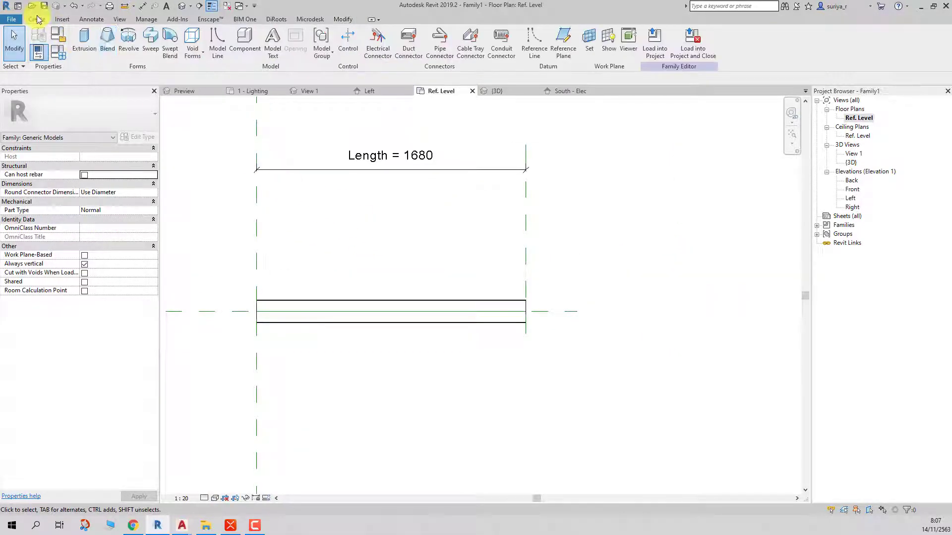
left_click(150, 39)
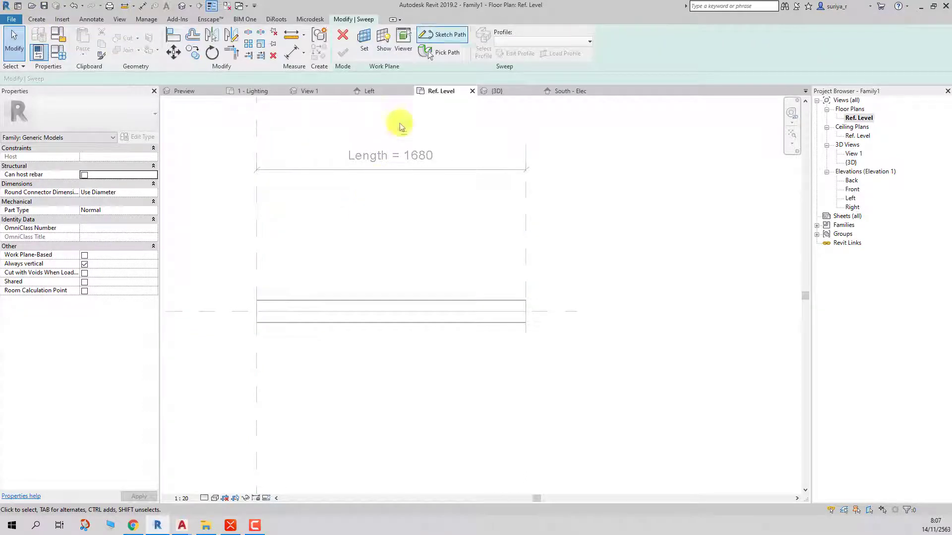
left_click(436, 34)
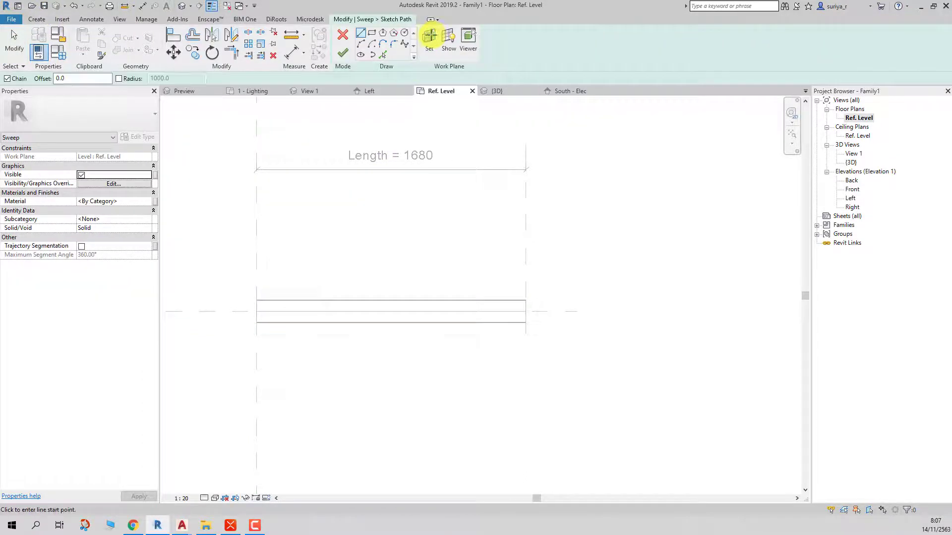
left_click(385, 56)
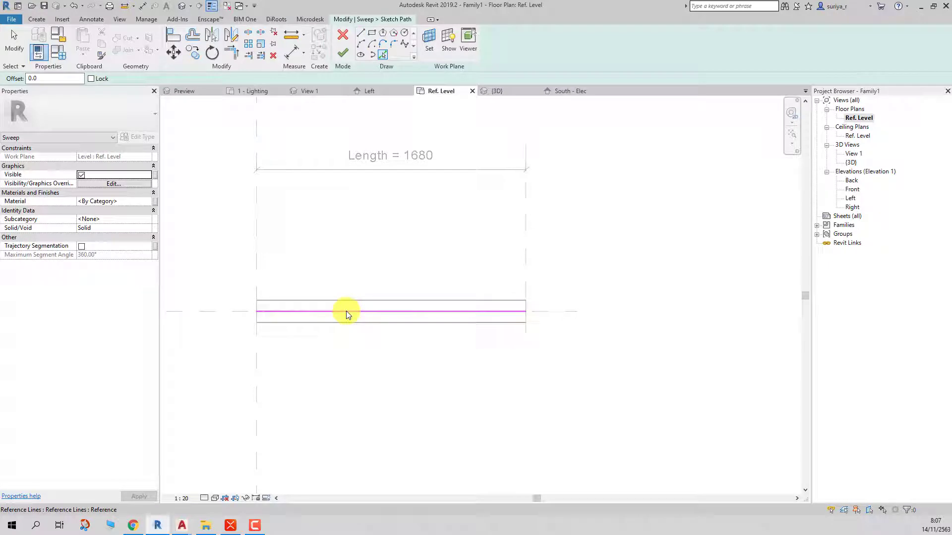
left_click(346, 311)
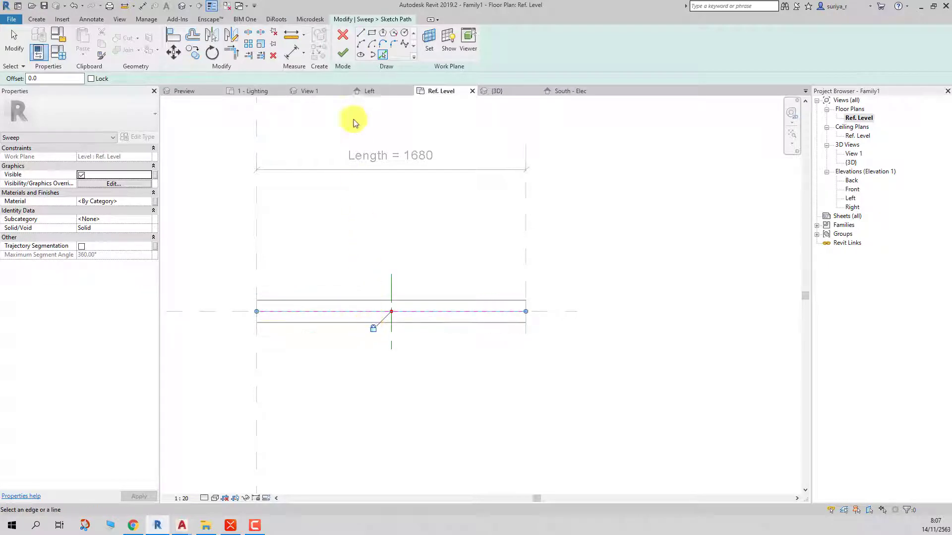
left_click(343, 53)
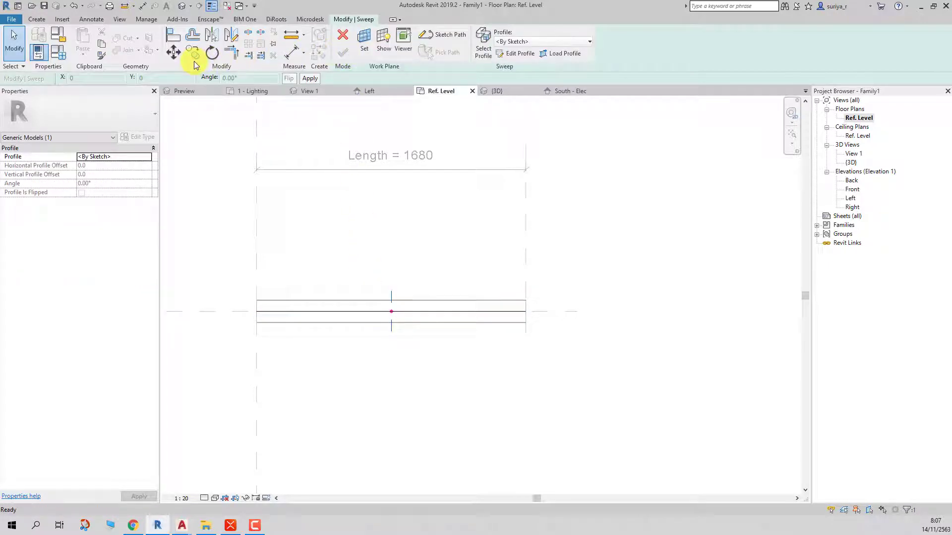
- Edit the sweep profile in the Left elevation, zoomed to fit
left_click(515, 54)
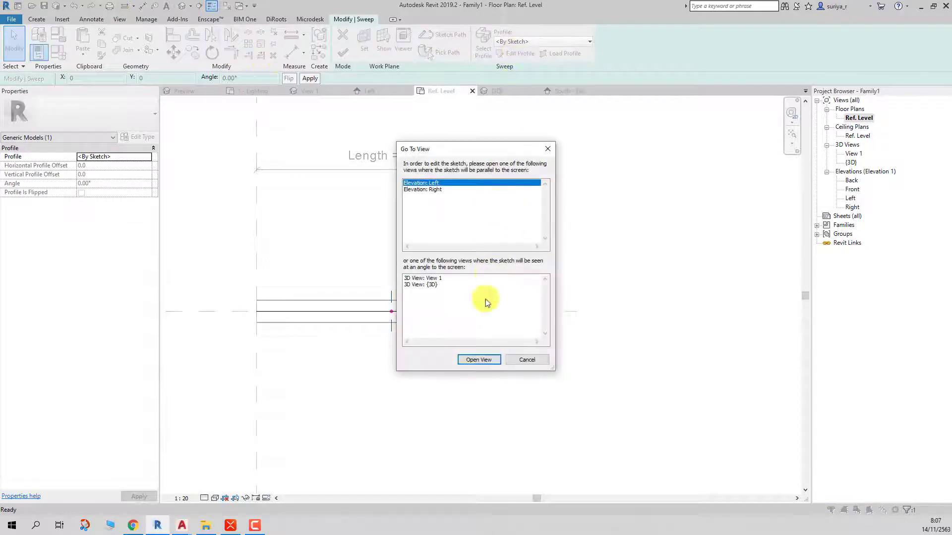
left_click(479, 359)
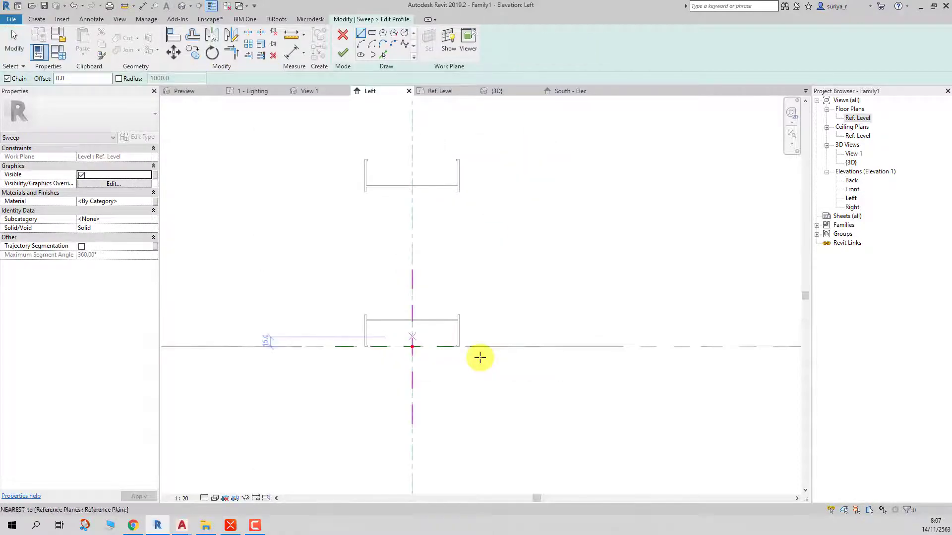
key("z")
key("f")
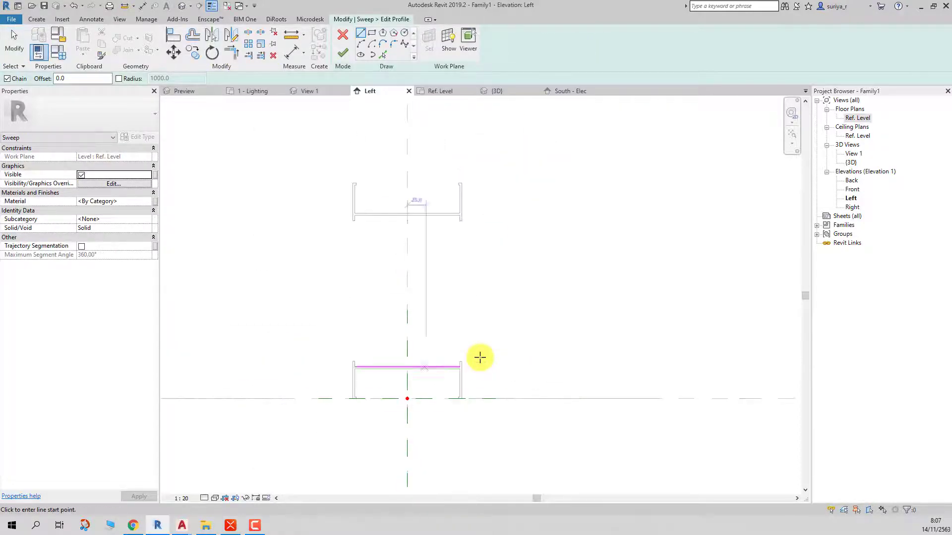
key("Tab")
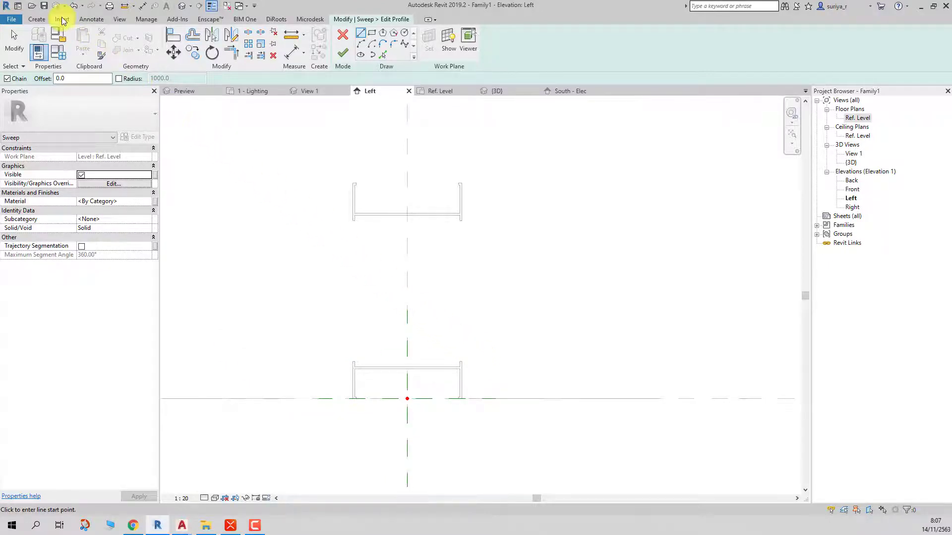
- Import CU BUSDUCT.dwg into the profile, exploded into sketch lines
left_click(63, 20)
left_click(239, 47)
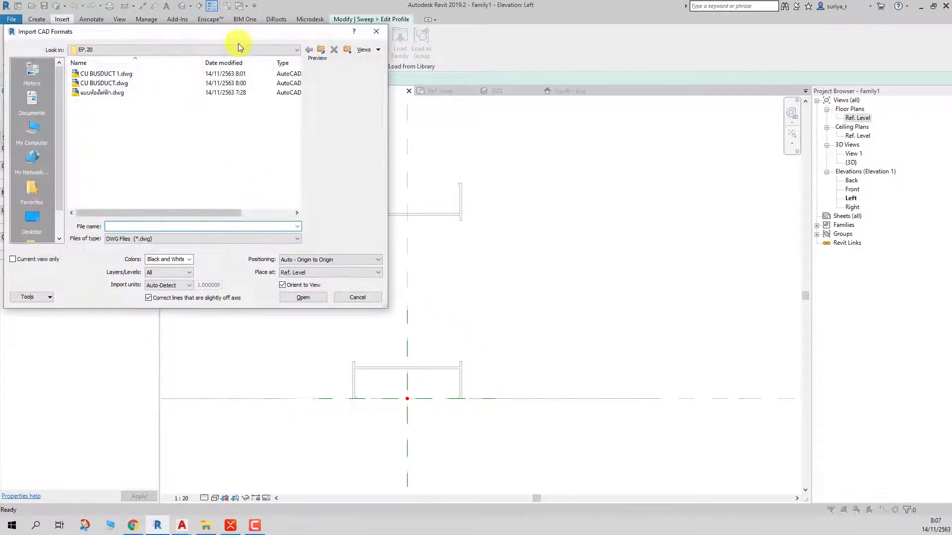
left_click(109, 83)
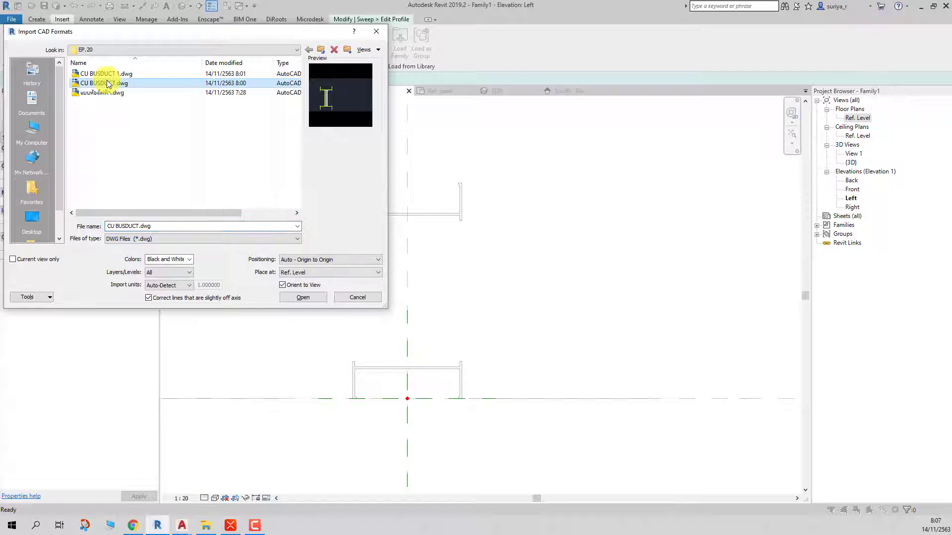
double_click(108, 83)
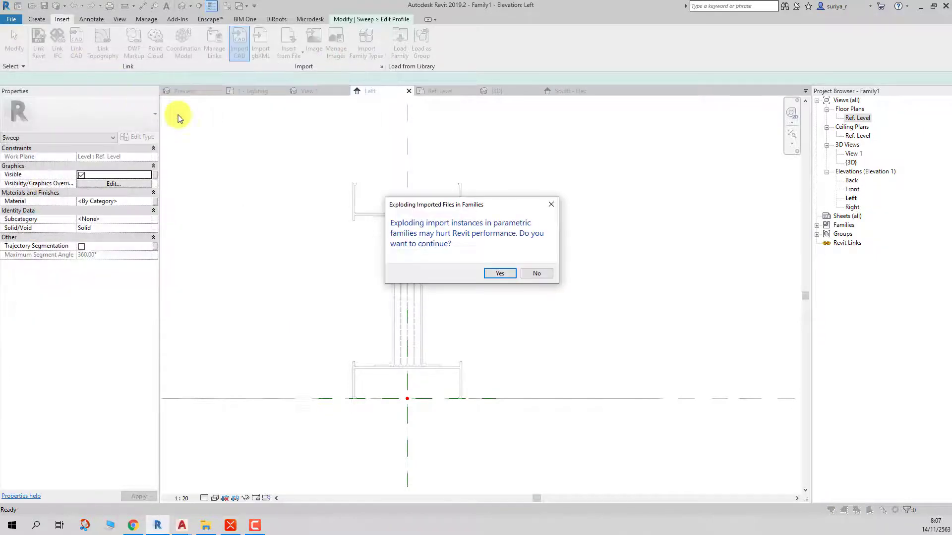
left_click(501, 272)
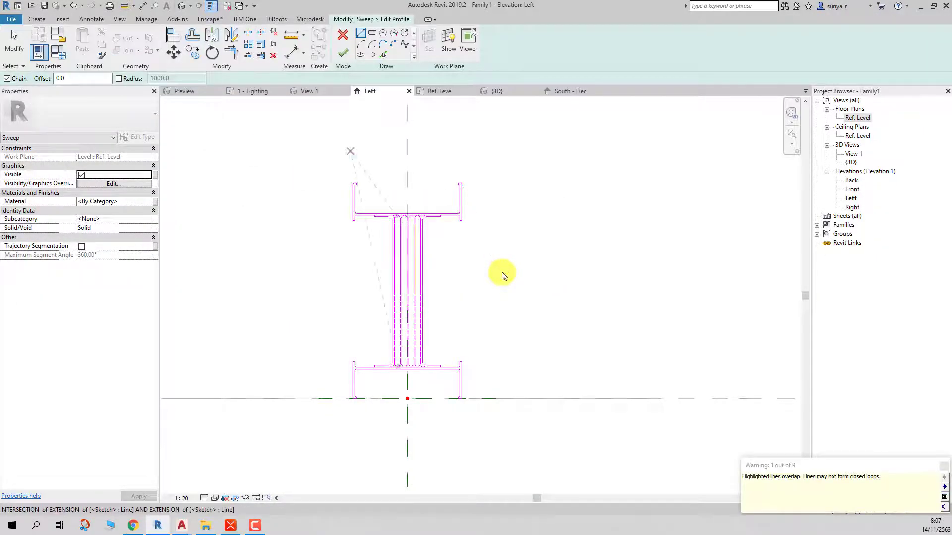
- Delete the top flange's left vertical line and the right flange sketch lines
left_click(15, 35)
scroll(392, 182, "up", 3)
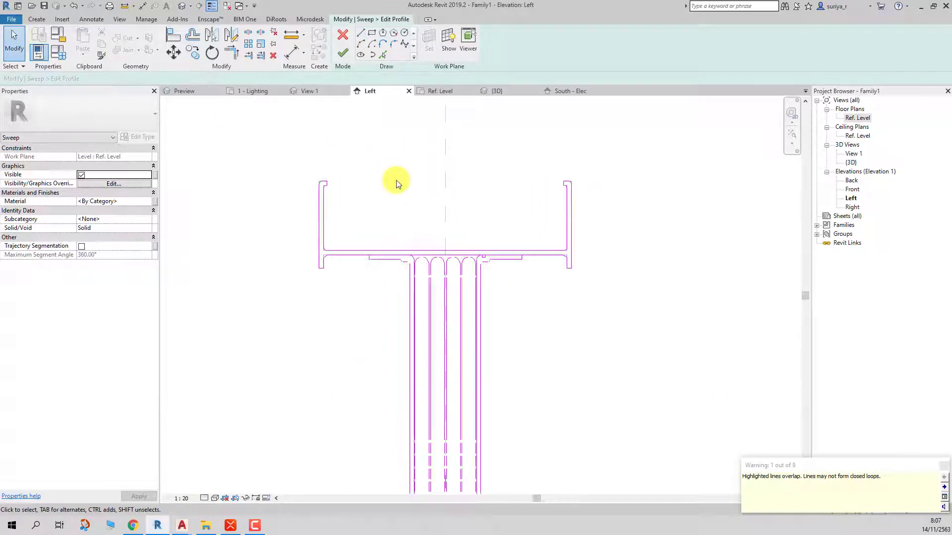
scroll(397, 180, "down", 1)
scroll(415, 480, "up", 1)
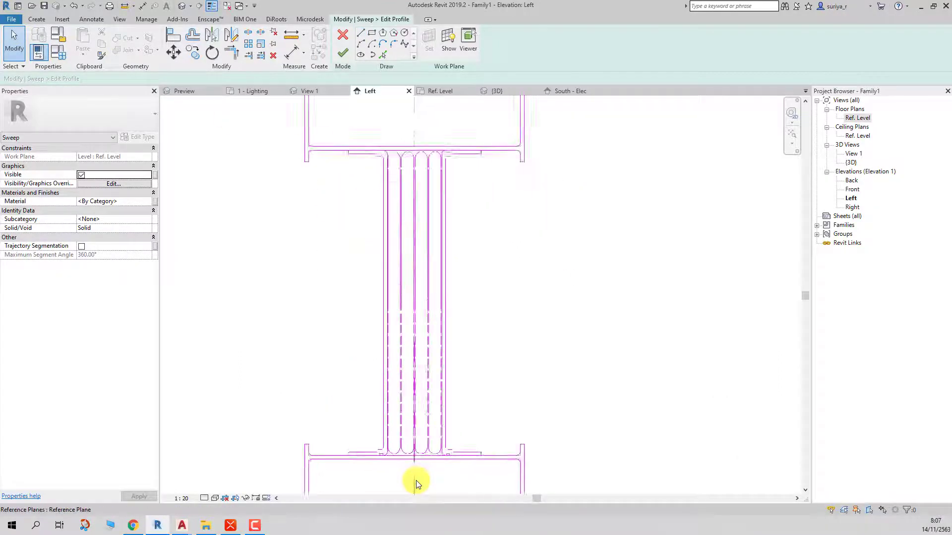
scroll(416, 480, "up", 1)
scroll(415, 480, "up", 1)
scroll(415, 480, "down", 2)
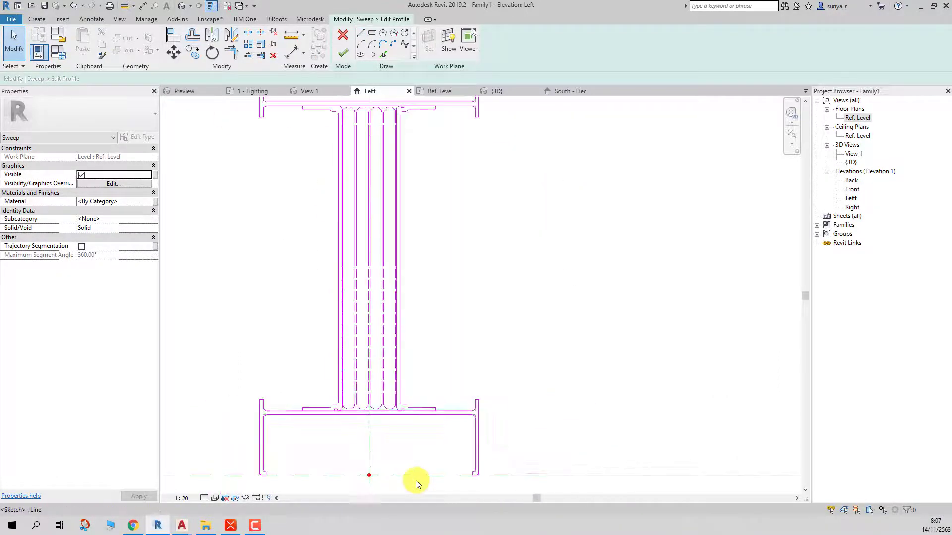
scroll(372, 387, "down", 1)
scroll(318, 273, "up", 2)
left_click_drag(270, 226, 296, 260)
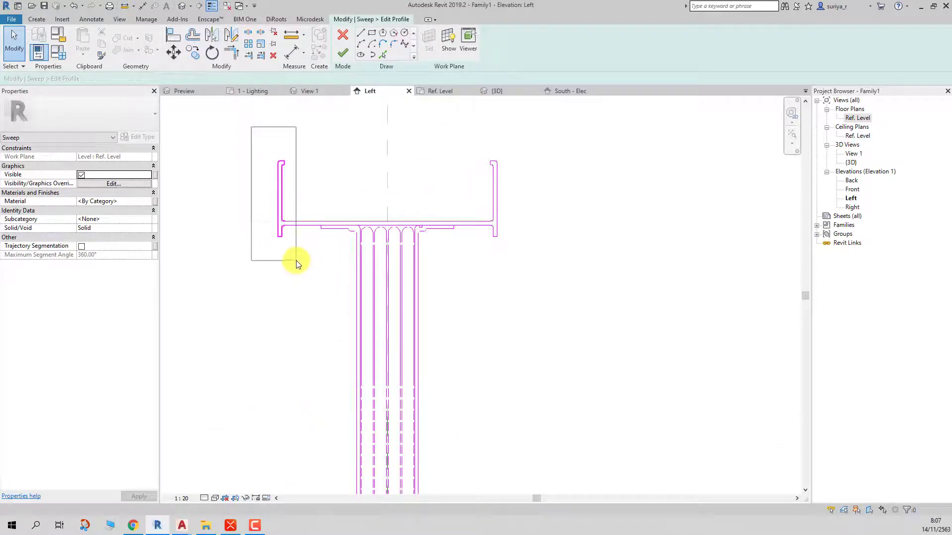
key("Delete")
left_click_drag(518, 142, 482, 250)
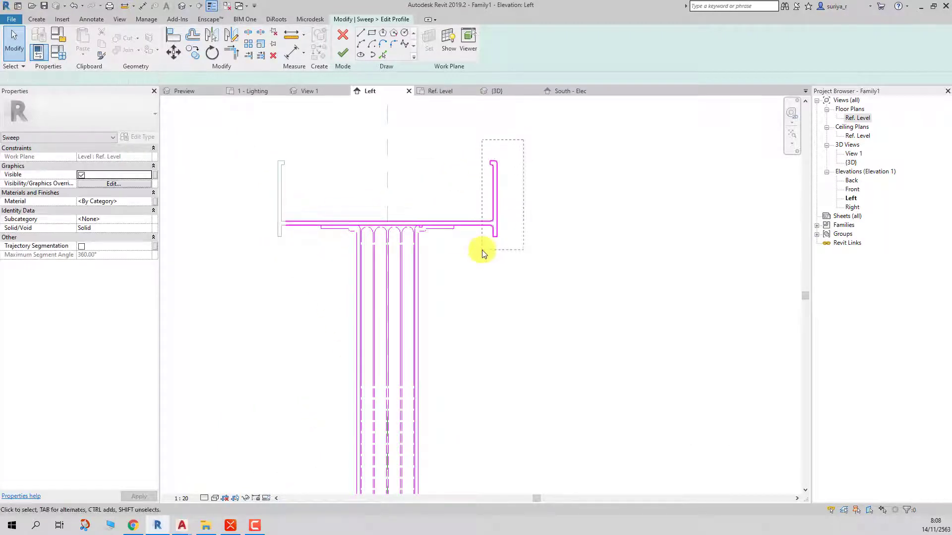
key("Delete")
- Delete all of the bottom flange profile lines
scroll(482, 250, "up", 1)
scroll(481, 250, "down", 1)
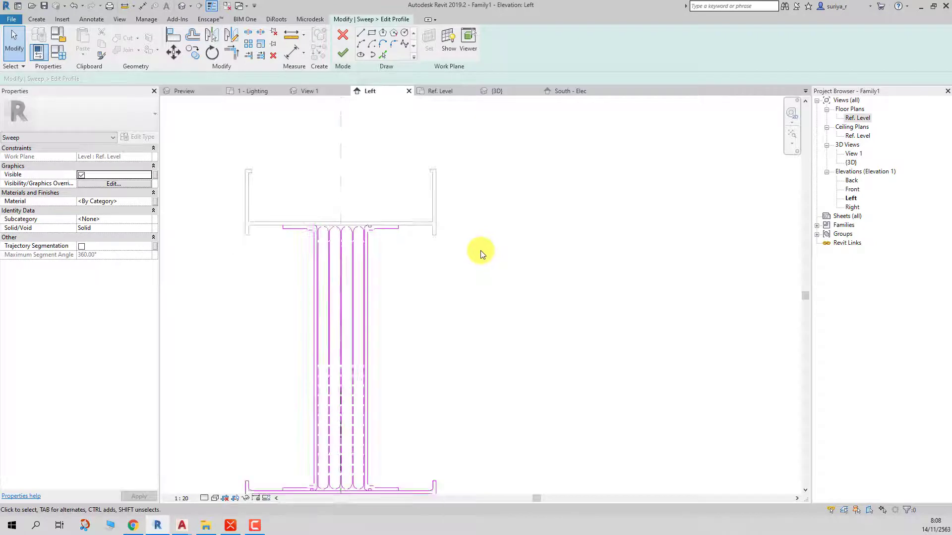
scroll(446, 263, "down", 2)
scroll(322, 297, "up", 2)
left_click_drag(308, 292, 248, 437)
key("Delete")
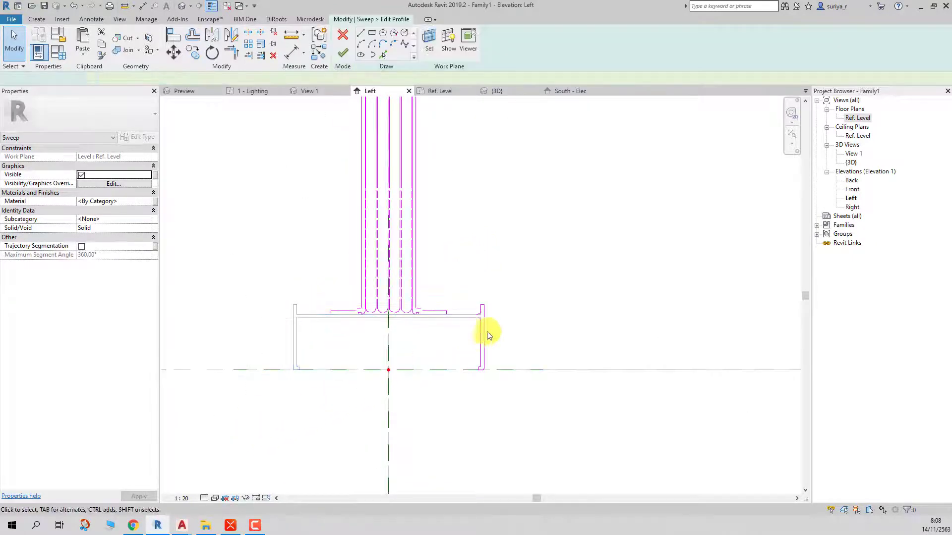
left_click_drag(516, 291, 467, 395)
key("Delete")
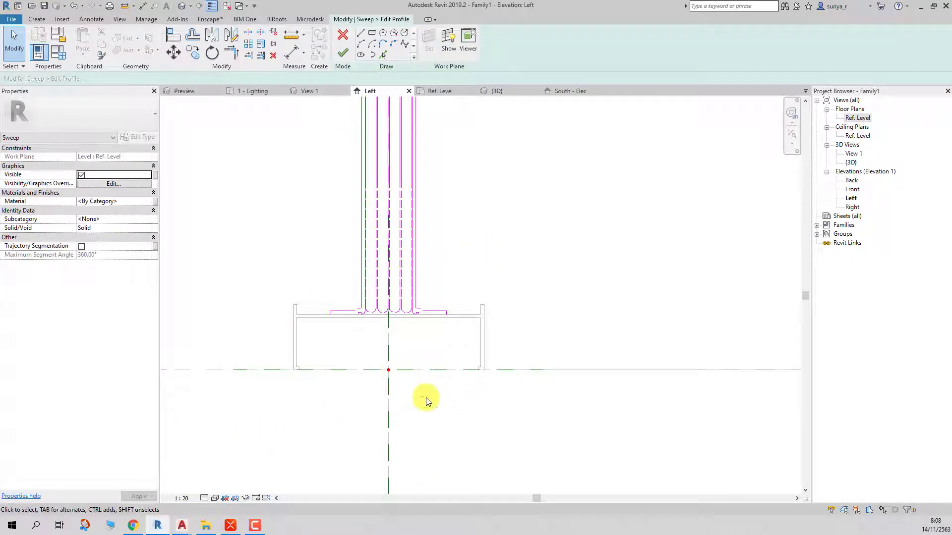
- Delete the small junction lines, bottom-left corner arcs, and inner arcs with conductor lines
scroll(403, 378, "up", 1)
scroll(336, 310, "up", 1)
scroll(350, 335, "up", 1)
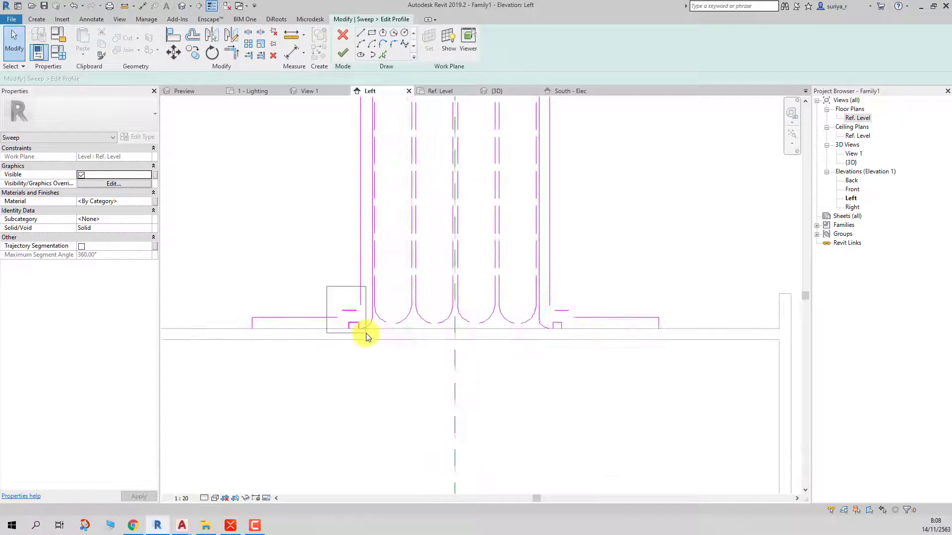
left_click_drag(366, 337, 367, 337)
key("Delete")
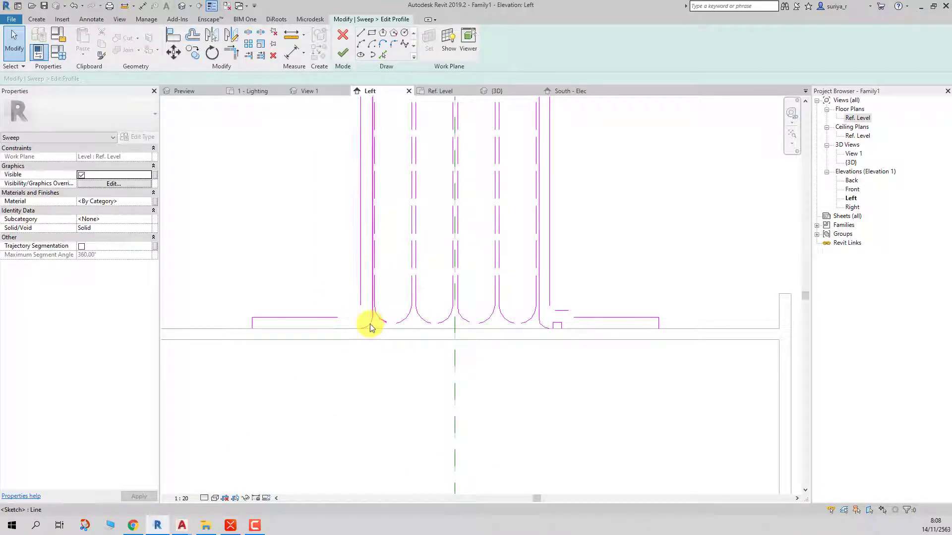
left_click_drag(332, 296, 374, 343)
key("Delete")
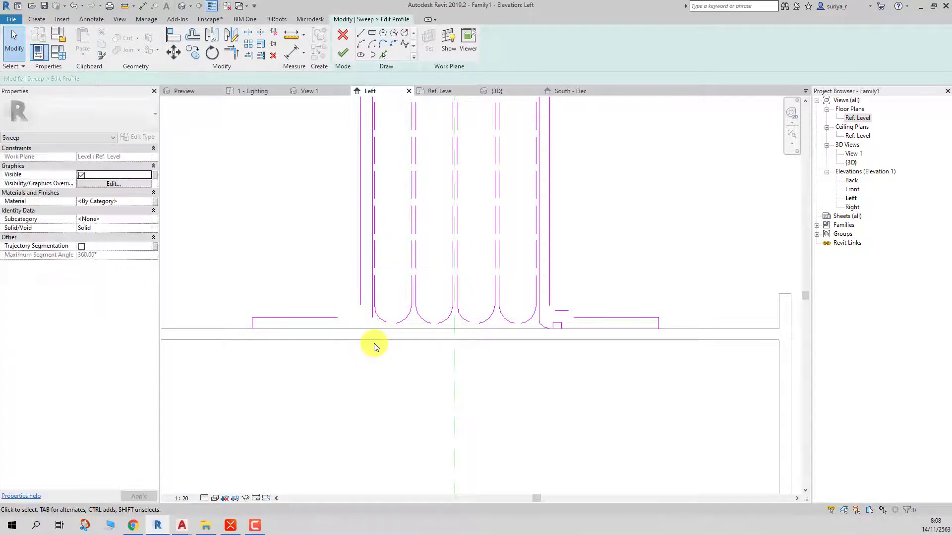
scroll(377, 342, "down", 3)
scroll(404, 329, "up", 2)
scroll(463, 287, "up", 1)
left_click_drag(469, 281, 382, 380)
key("Delete")
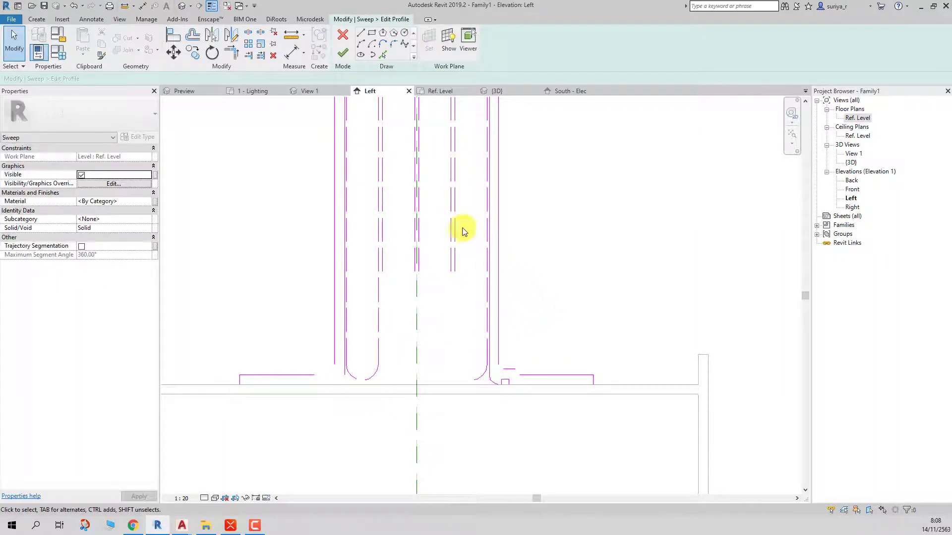
- Delete the inner profile lines beside the right stem
left_click_drag(433, 201, 498, 392)
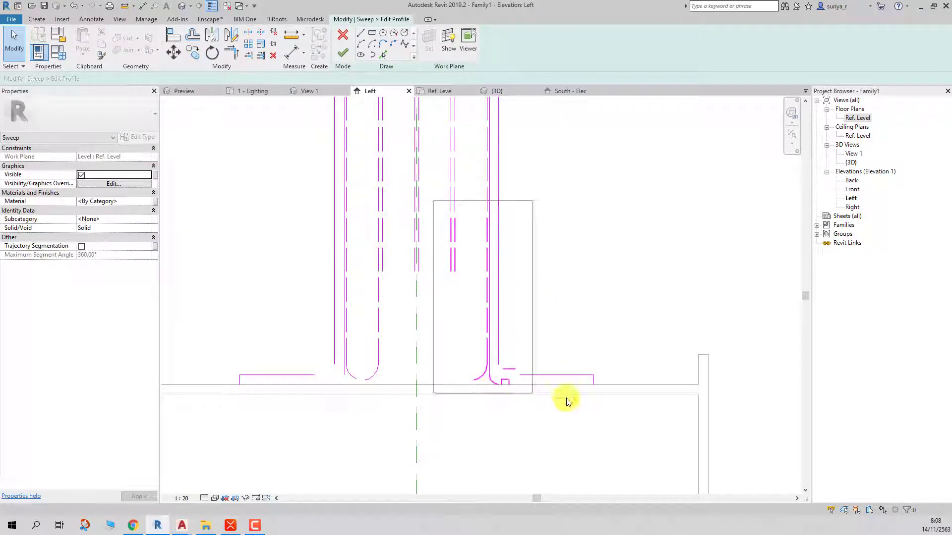
left_click_drag(566, 398, 605, 400)
scroll(529, 311, "down", 3)
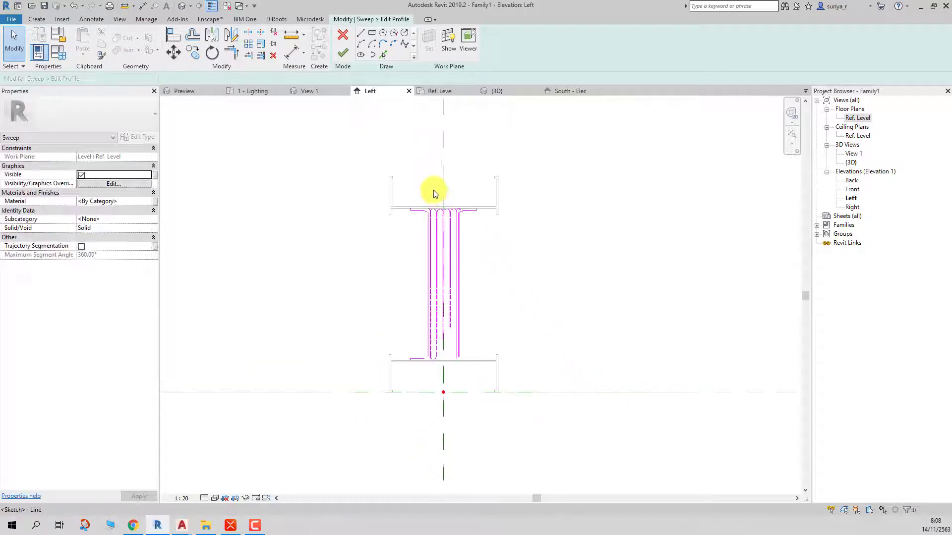
scroll(433, 190, "up", 2)
left_click_drag(432, 194, 495, 408)
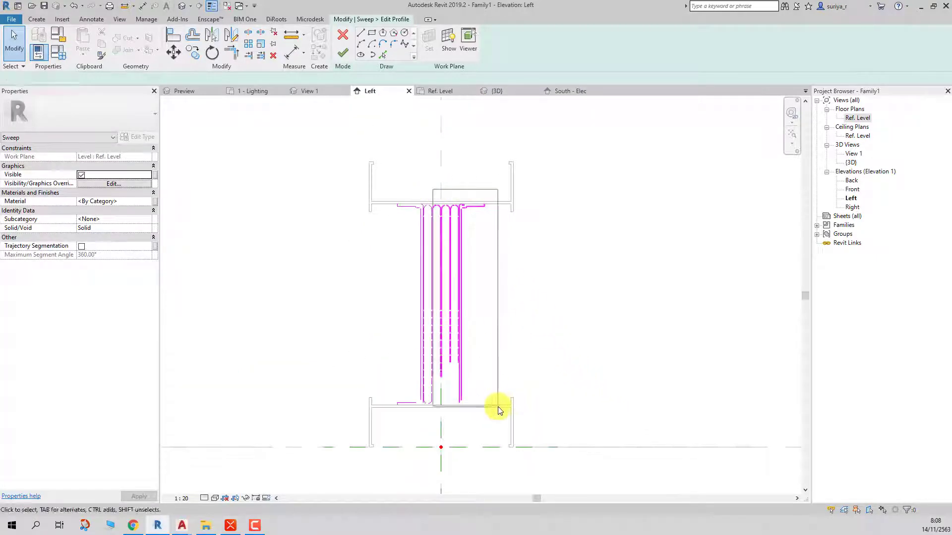
key("Delete")
scroll(426, 203, "up", 2)
scroll(425, 193, "up", 1)
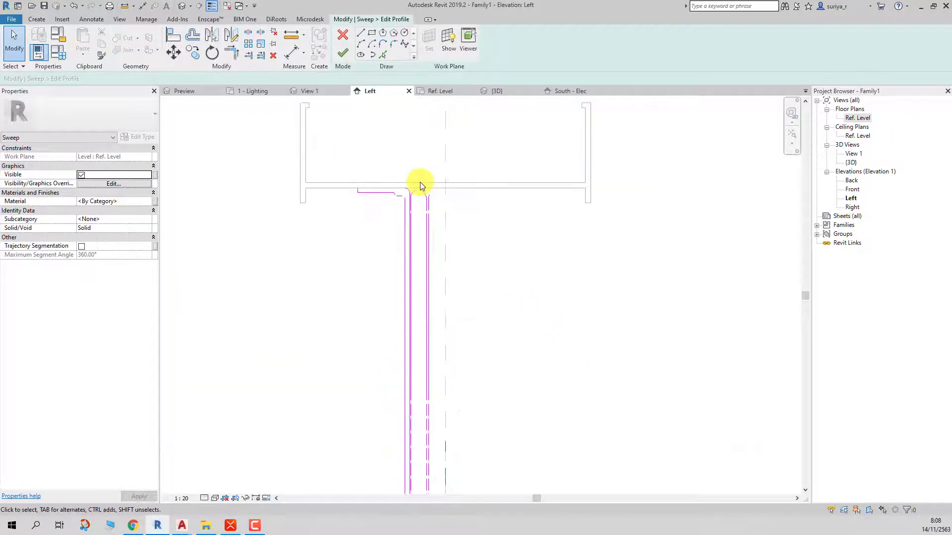
scroll(426, 179, "down", 3)
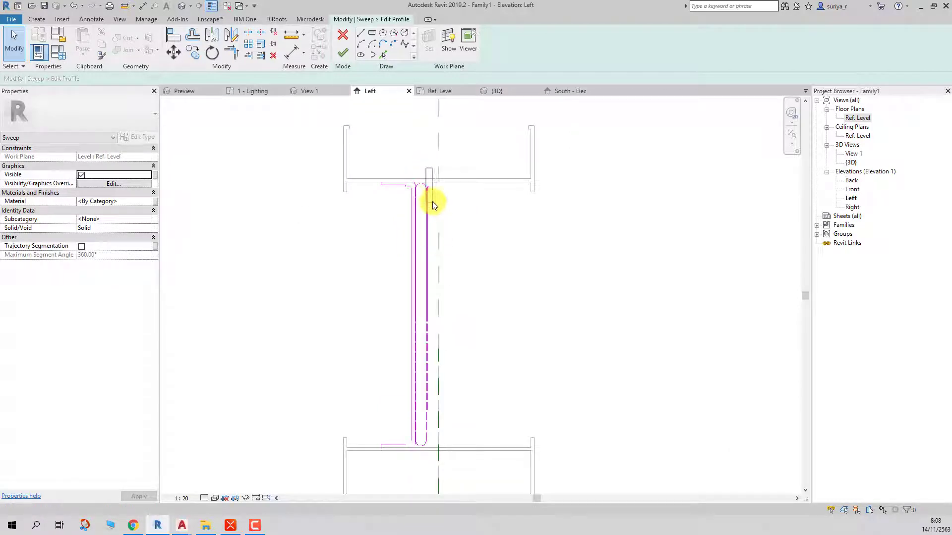
left_click(436, 224)
left_click(478, 233)
- Select the stem lines at the flange junction and near the bottom flange, then cancel the selection
scroll(435, 228, "up", 2)
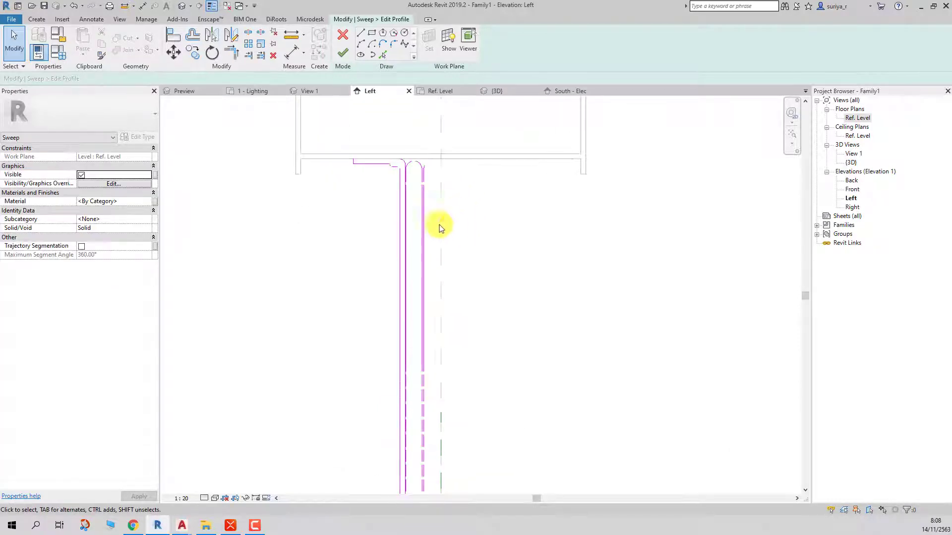
scroll(425, 248, "down", 2)
scroll(427, 268, "up", 1)
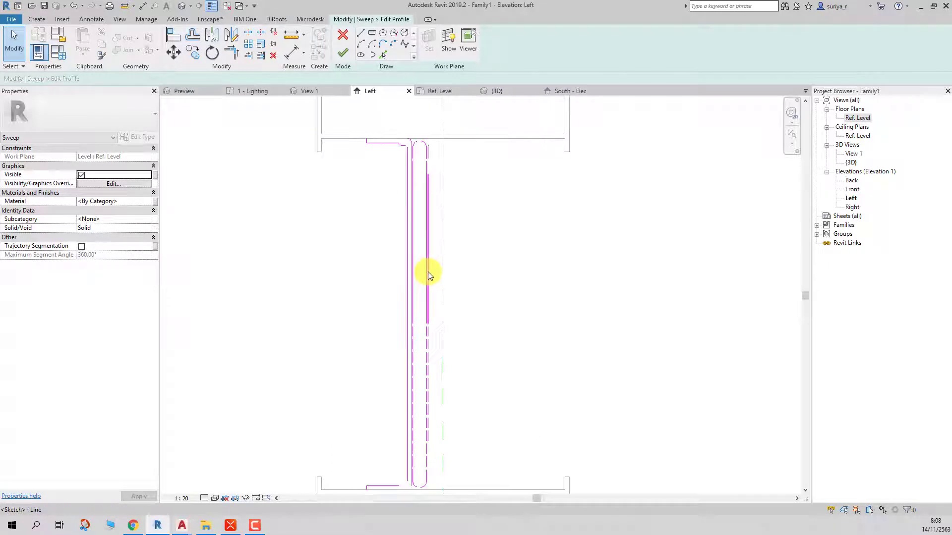
left_click_drag(420, 294, 442, 478)
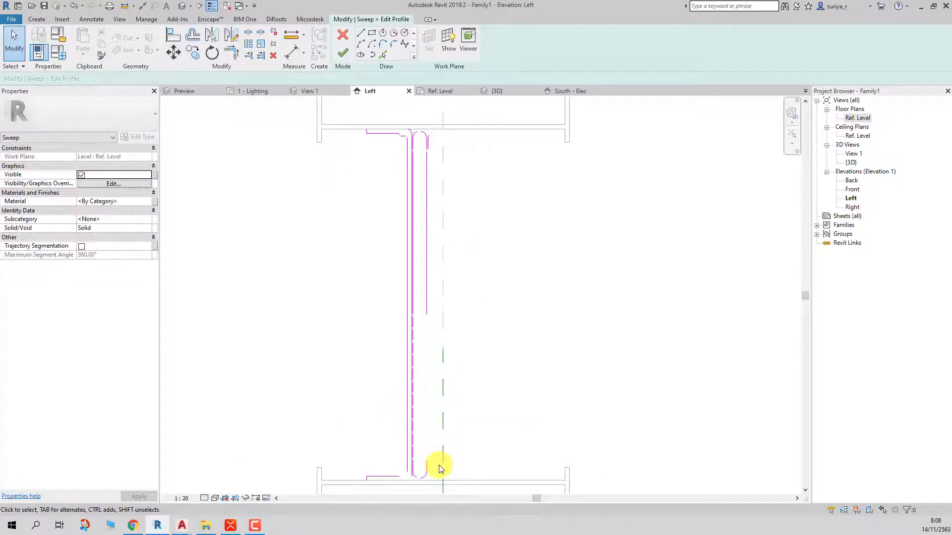
scroll(438, 465, "down", 2)
scroll(438, 465, "up", 2)
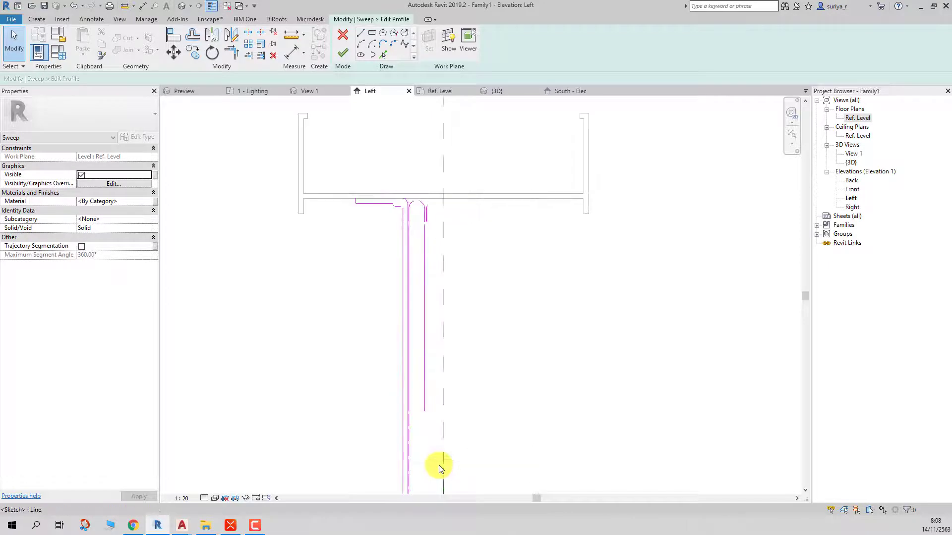
scroll(420, 180, "up", 2)
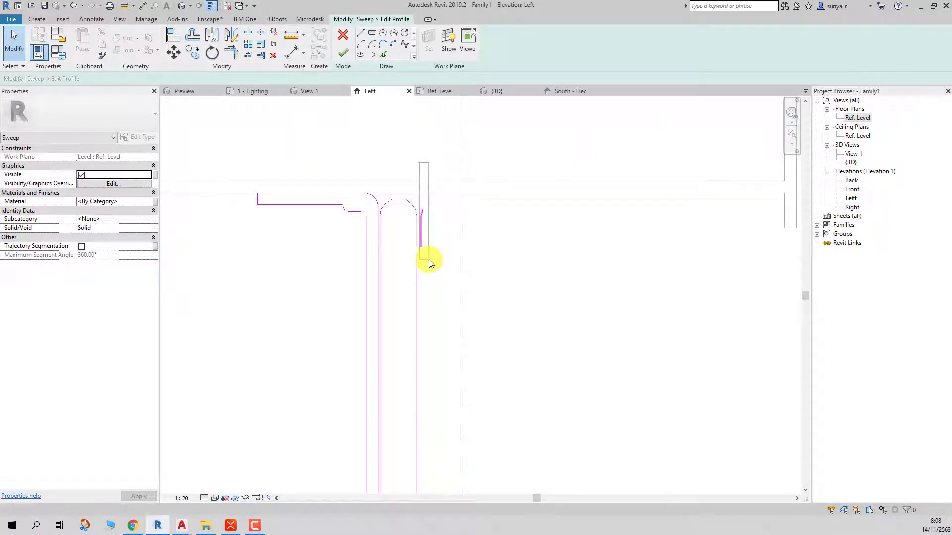
scroll(426, 259, "down", 2)
scroll(421, 240, "down", 1)
scroll(383, 142, "up", 2)
scroll(389, 151, "up", 1)
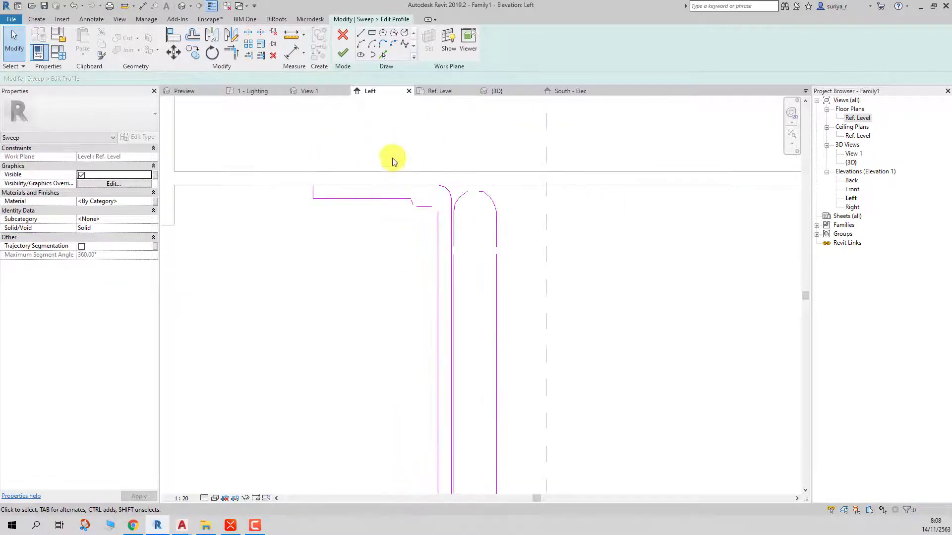
left_click_drag(379, 131, 450, 216)
scroll(450, 219, "down", 2)
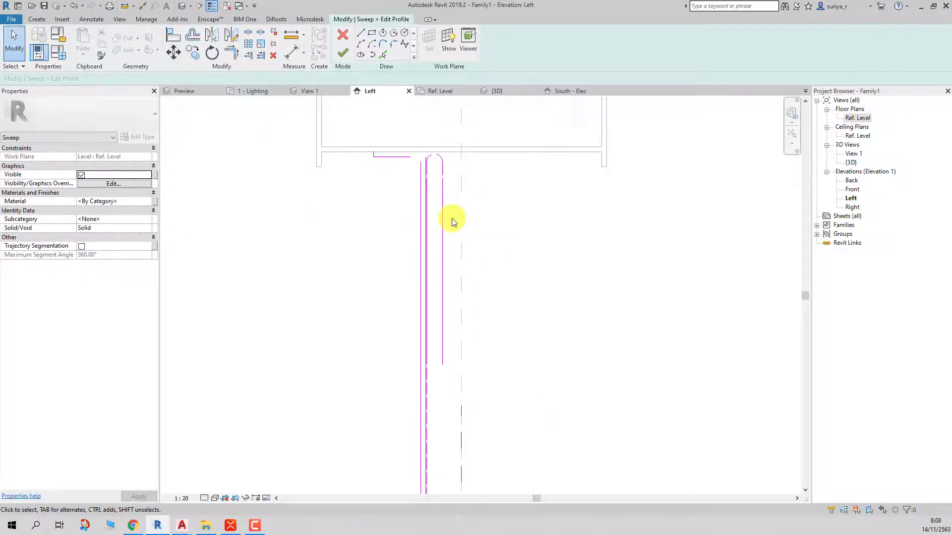
scroll(450, 219, "down", 1)
scroll(410, 232, "up", 2)
left_click_drag(395, 230, 438, 391)
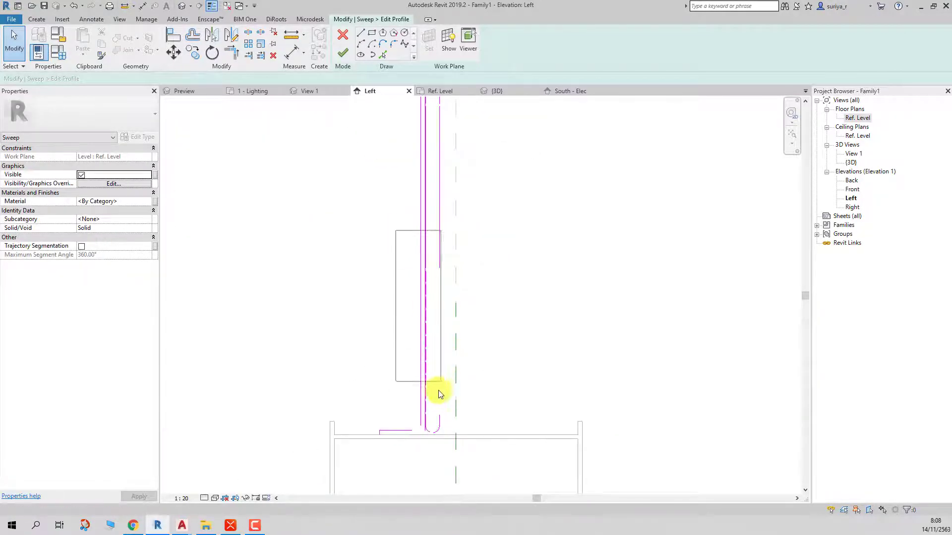
key("Escape")
- Select the inner lines beside the bottom arc, then cancel and review the remaining web lines
scroll(411, 312, "up", 2)
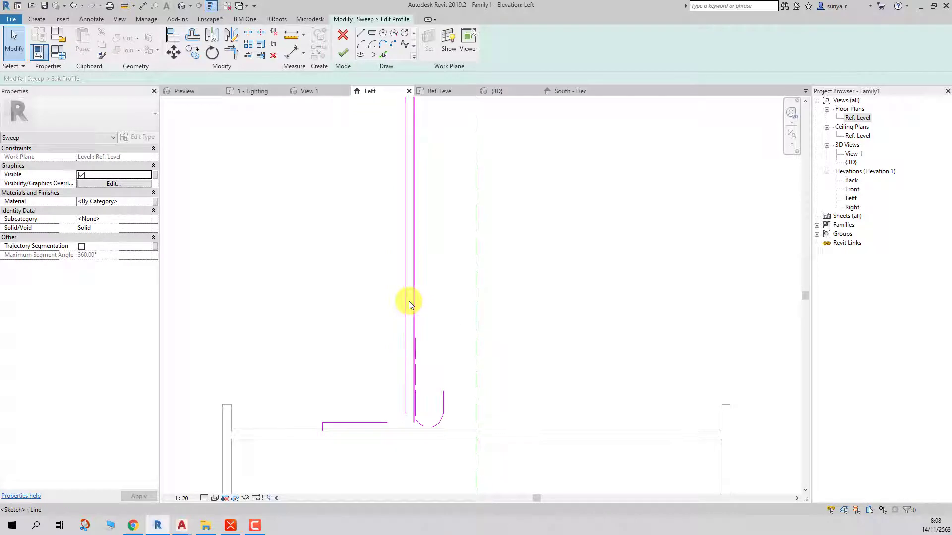
scroll(409, 311, "up", 2)
left_click_drag(408, 300, 432, 476)
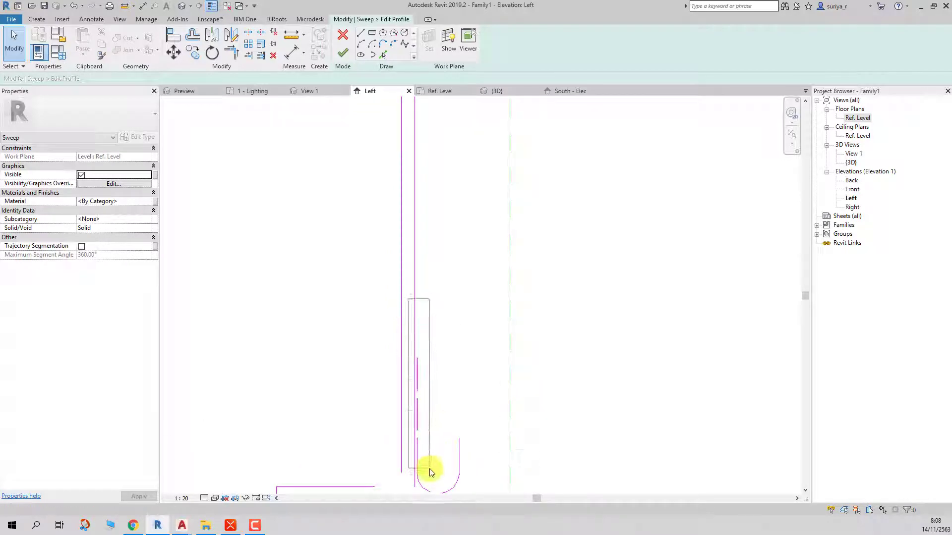
key("Escape")
scroll(429, 470, "down", 2)
scroll(430, 470, "down", 1)
scroll(429, 470, "down", 1)
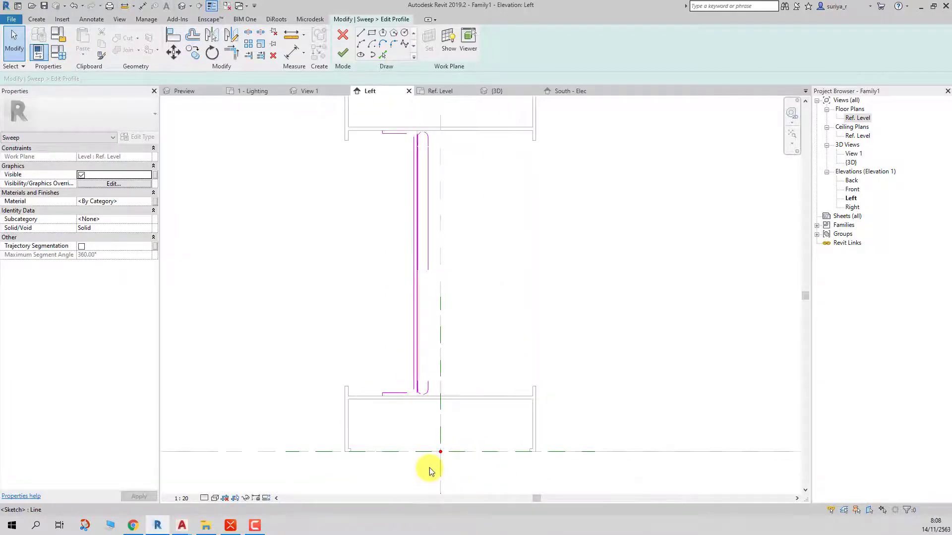
scroll(406, 347, "up", 1)
scroll(389, 256, "up", 2)
scroll(388, 256, "up", 2)
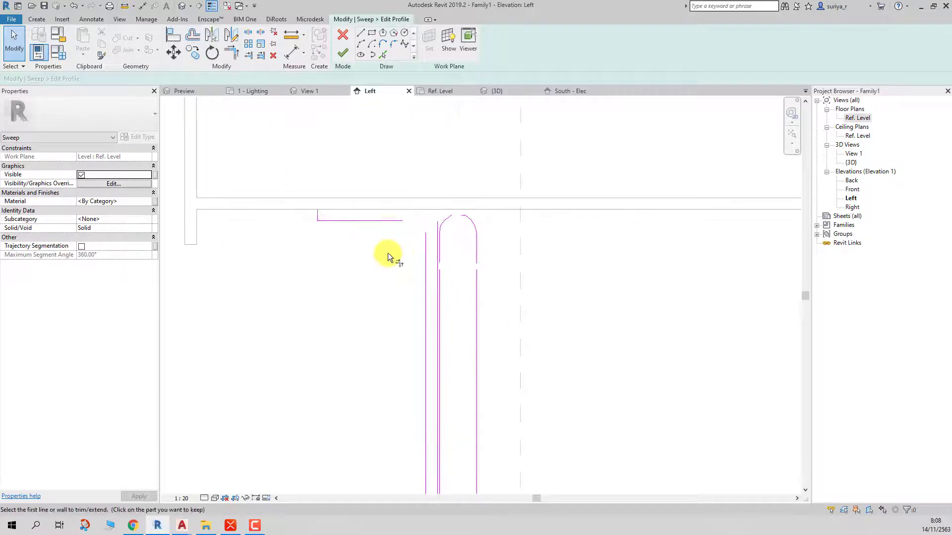
- Join the horizontal flange line and the stem line into a clean corner
left_click(392, 222)
left_click(425, 236)
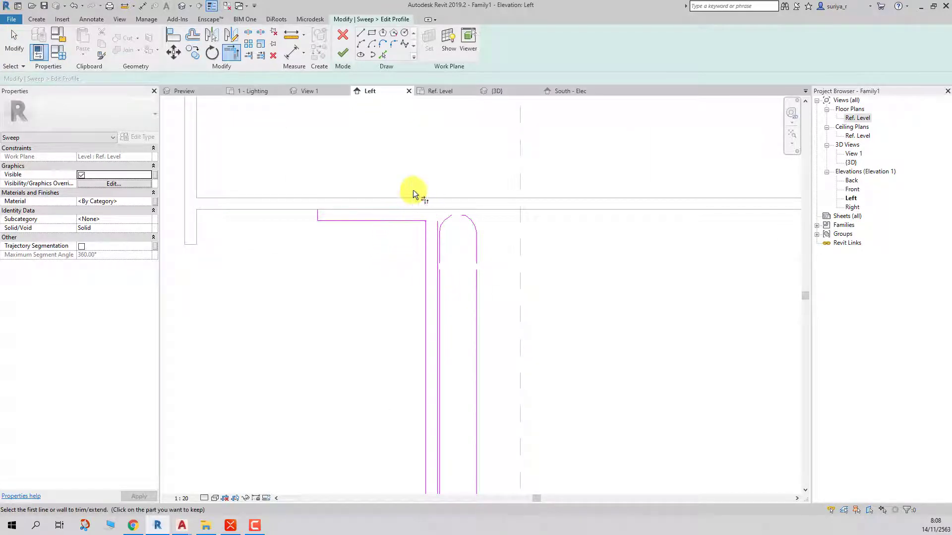
left_click(360, 33)
left_click(323, 211)
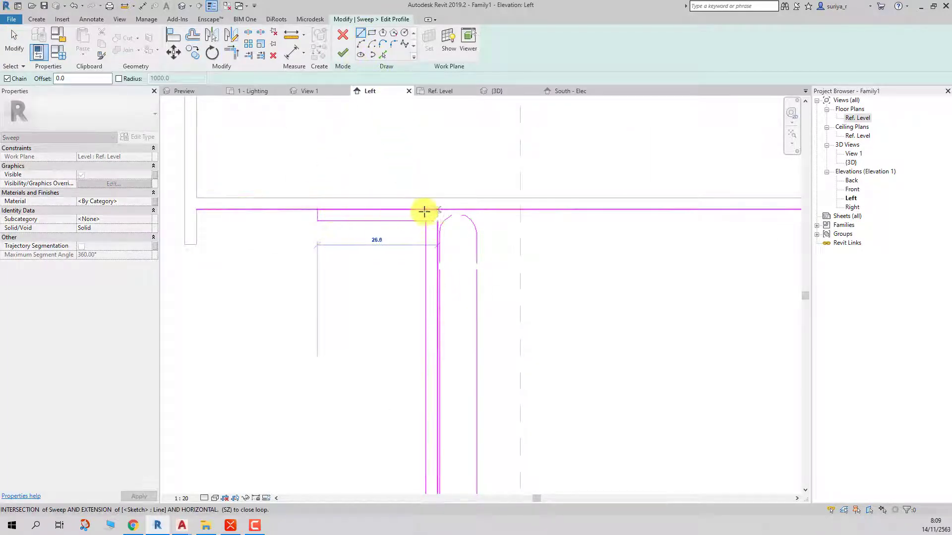
key("Escape")
key("Escape")
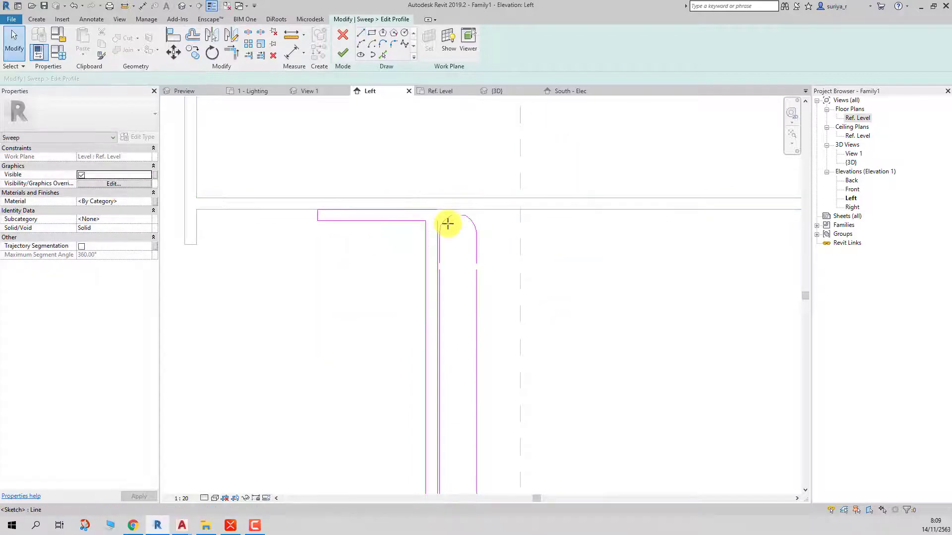
key("t")
key("r")
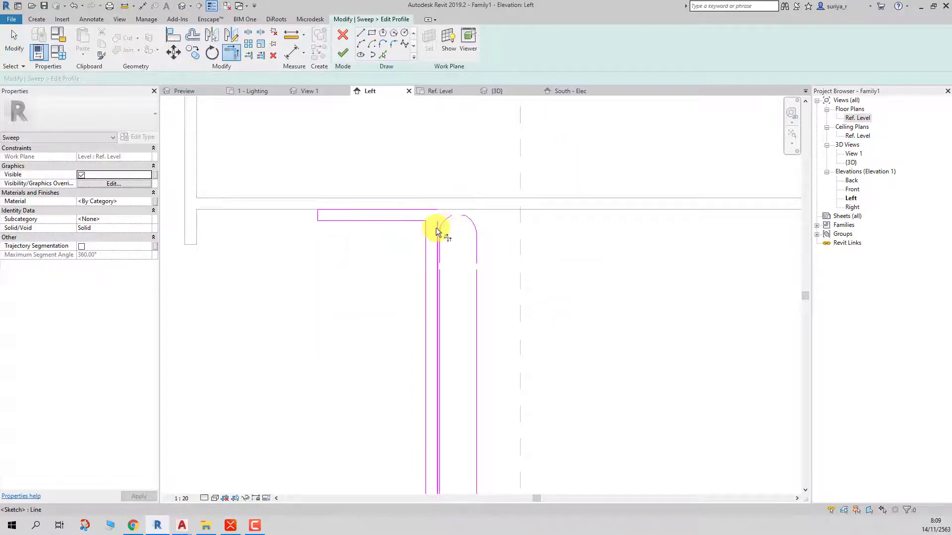
key("Escape")
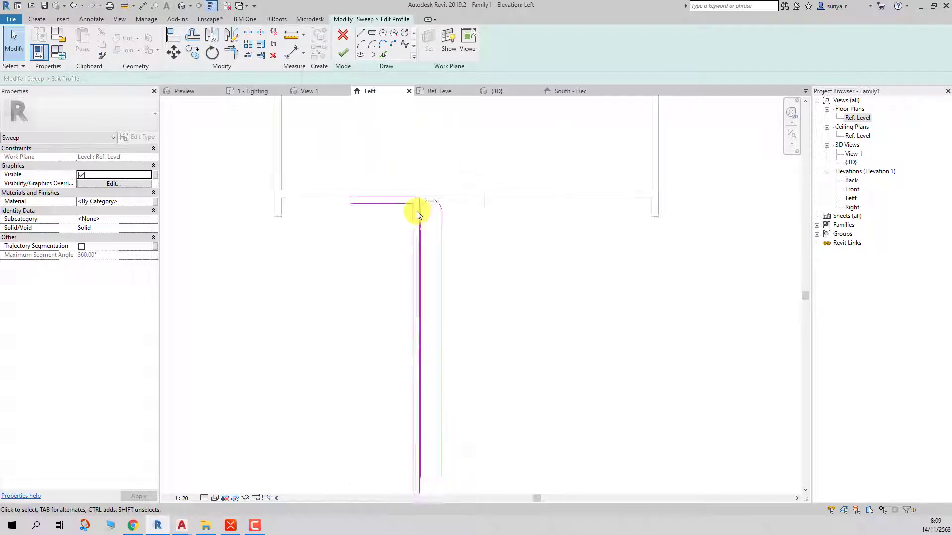
scroll(418, 216, "up", 2)
scroll(417, 213, "up", 2)
scroll(417, 213, "up", 1)
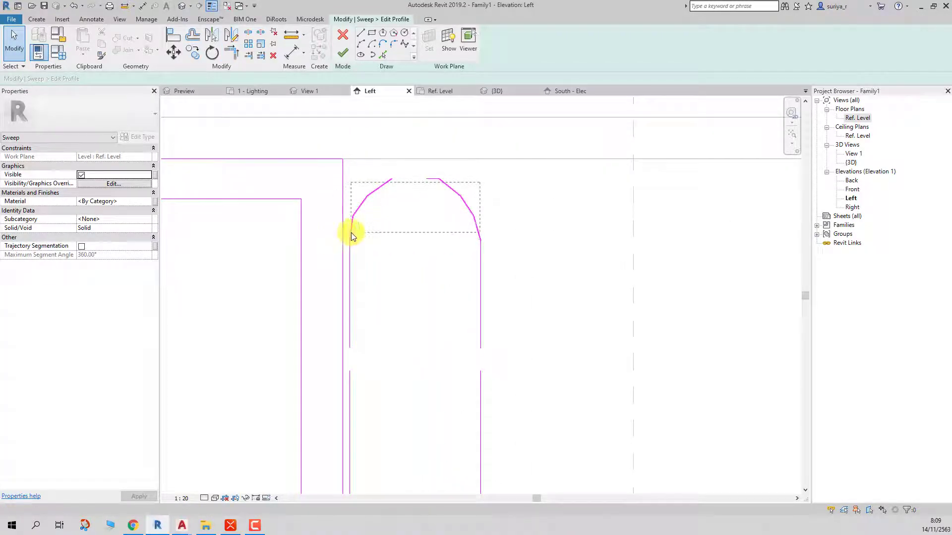
- Delete the angled arch lines atop the slot and the leftover short profile line
left_click_drag(344, 236, 350, 232)
key("Delete")
left_click(401, 197)
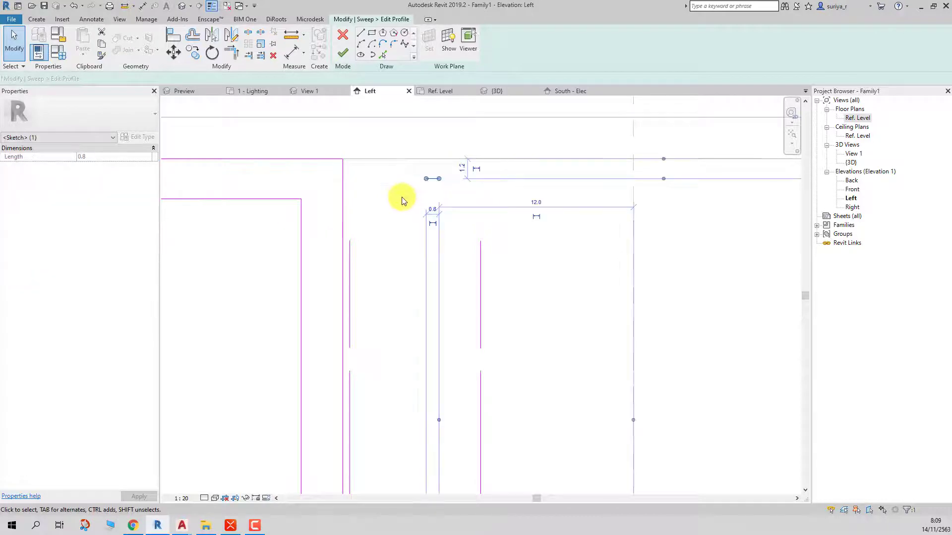
key("Delete")
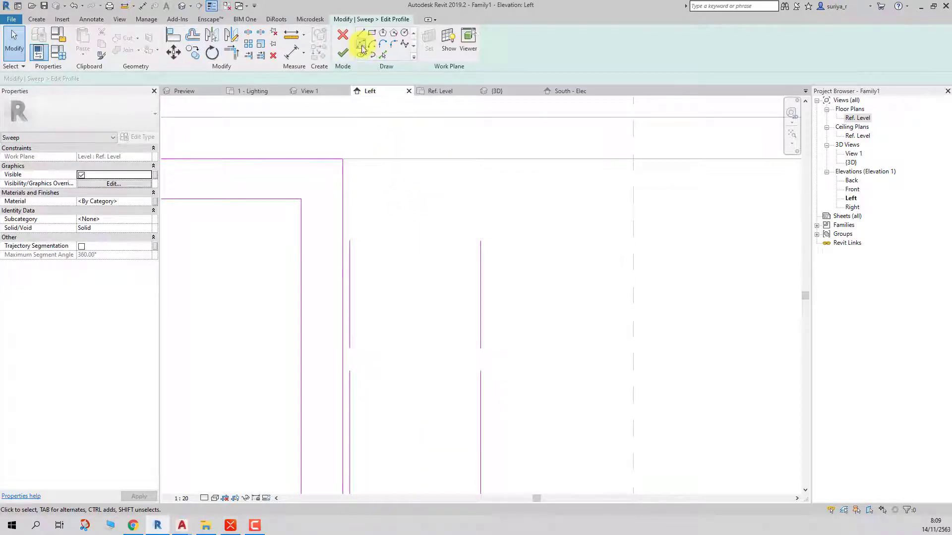
- Draw a tangent end arc between the two slot walls to round the slot top
left_click(361, 46)
left_click(350, 240)
left_click(480, 240)
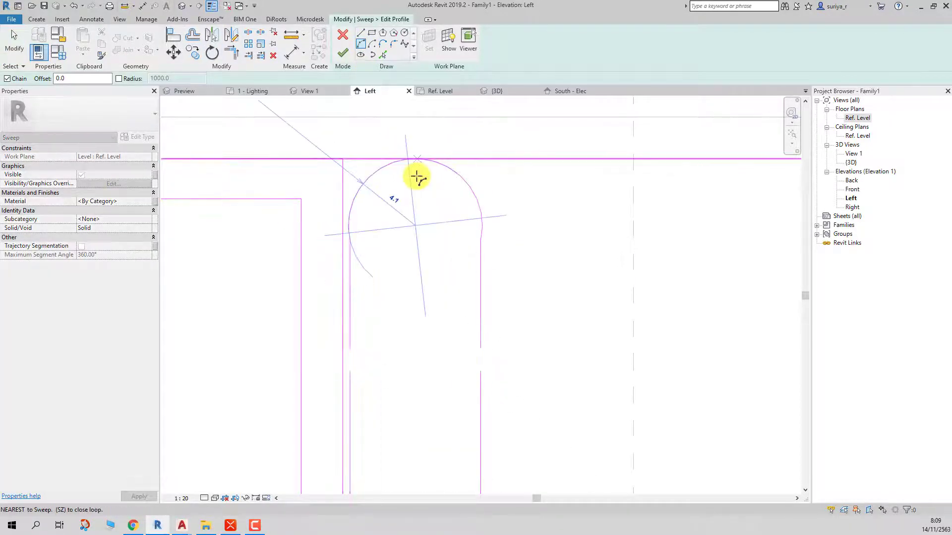
left_click(416, 176)
scroll(404, 202, "down", 3)
key("Escape")
key("Escape")
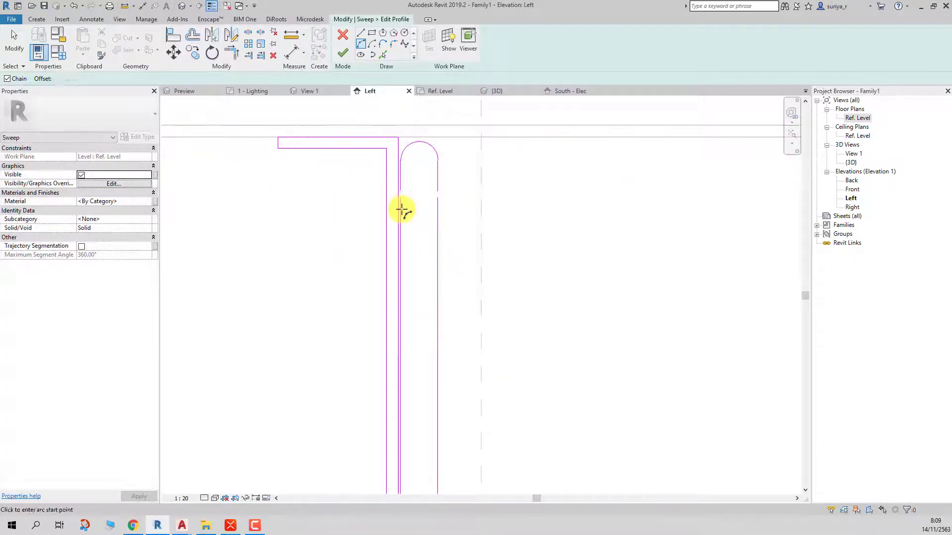
- Check a slot wall line, then drag a selection window over the lower profile
scroll(403, 213, "up", 3)
scroll(392, 218, "down", 2)
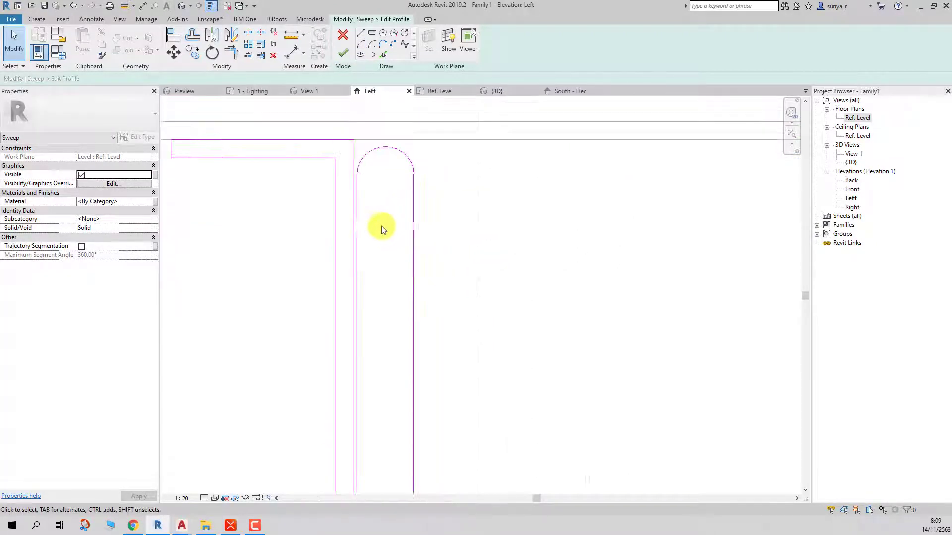
left_click(412, 245)
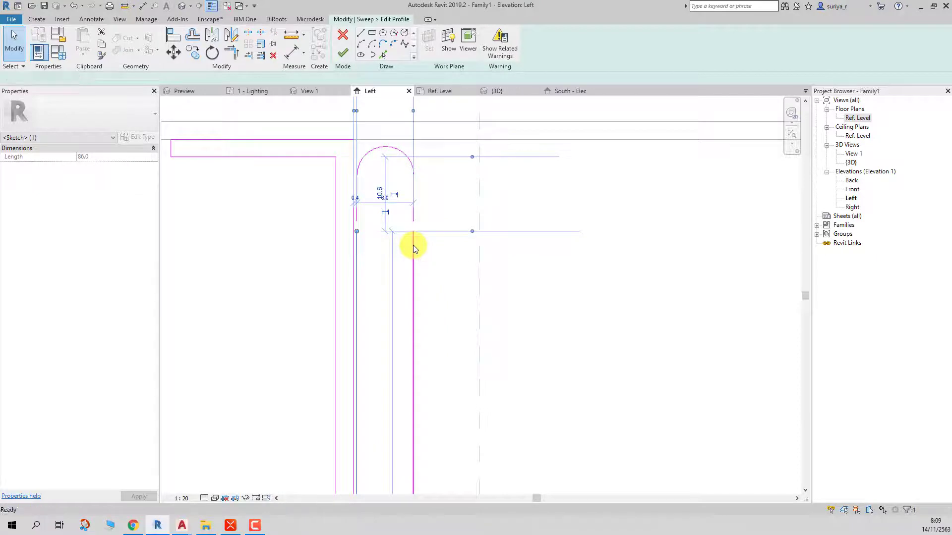
key("Escape")
scroll(412, 243, "down", 3)
scroll(396, 213, "down", 2)
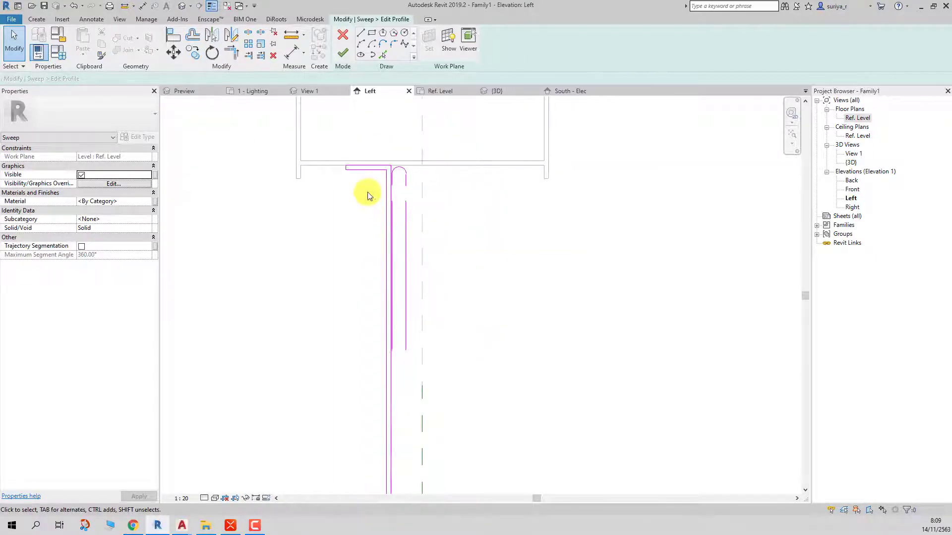
left_click_drag(367, 192, 437, 386)
- Delete the old arc at the bottom end of the profile using DE
scroll(434, 381, "down", 1)
scroll(350, 319, "up", 2)
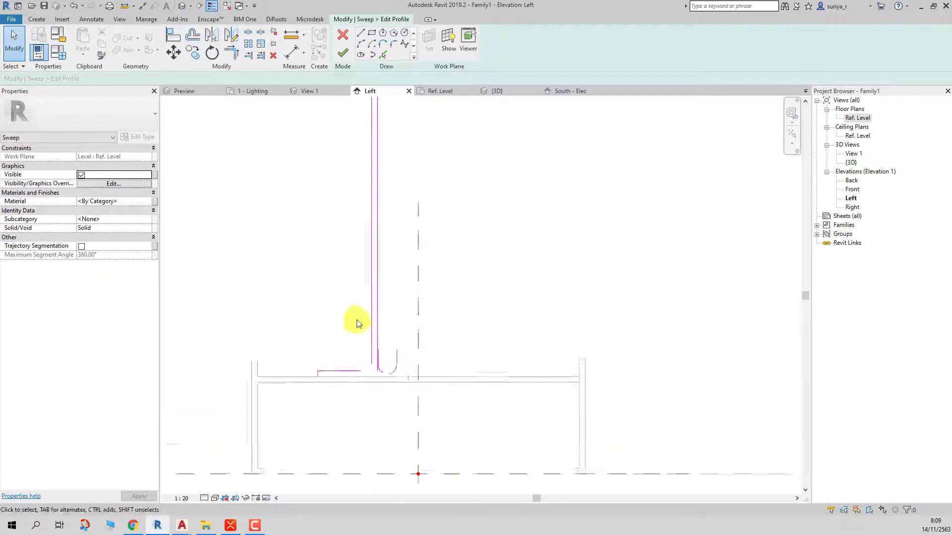
scroll(333, 300, "up", 1)
key("d")
key("e")
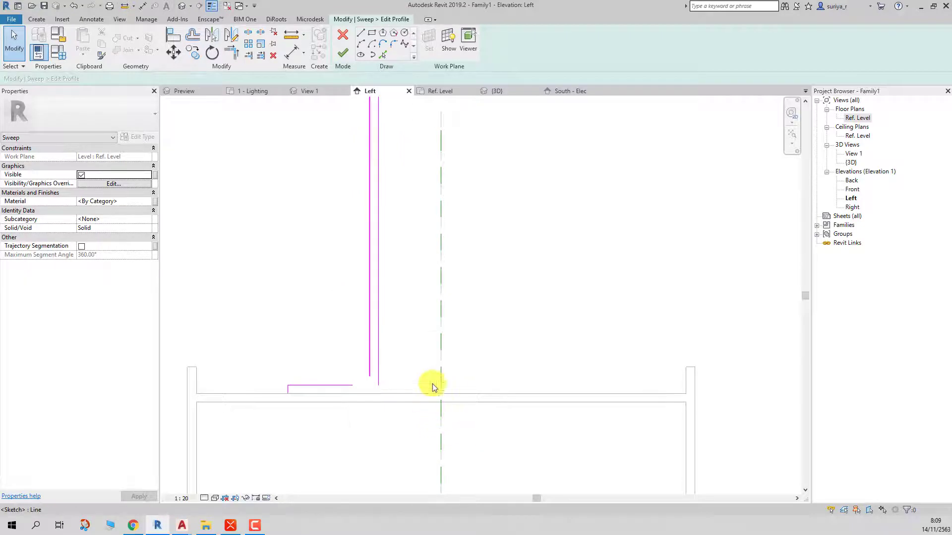
- Try a line and Trim/Extend to Corner at the bottom flange corner, then cancel both
left_click(363, 37)
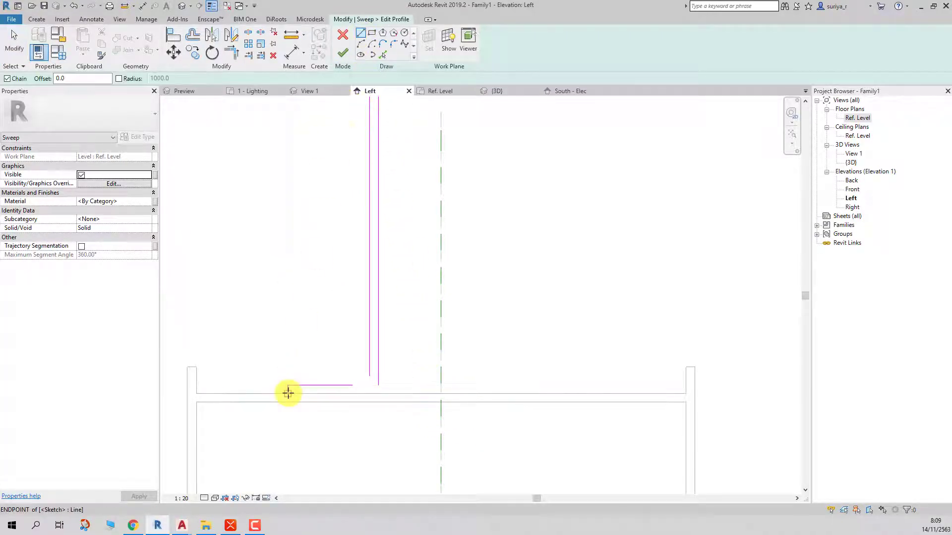
left_click(377, 394)
key("Escape")
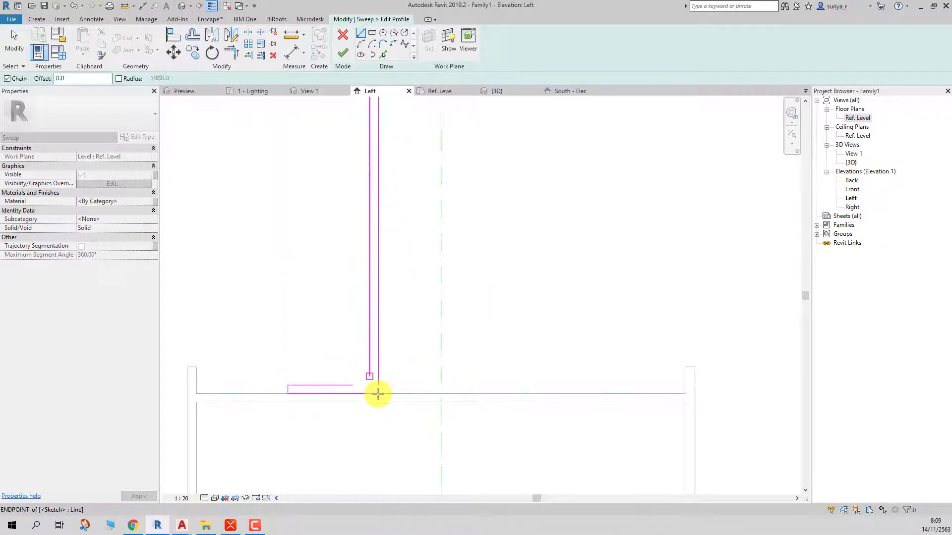
key("Escape")
key("t")
key("r")
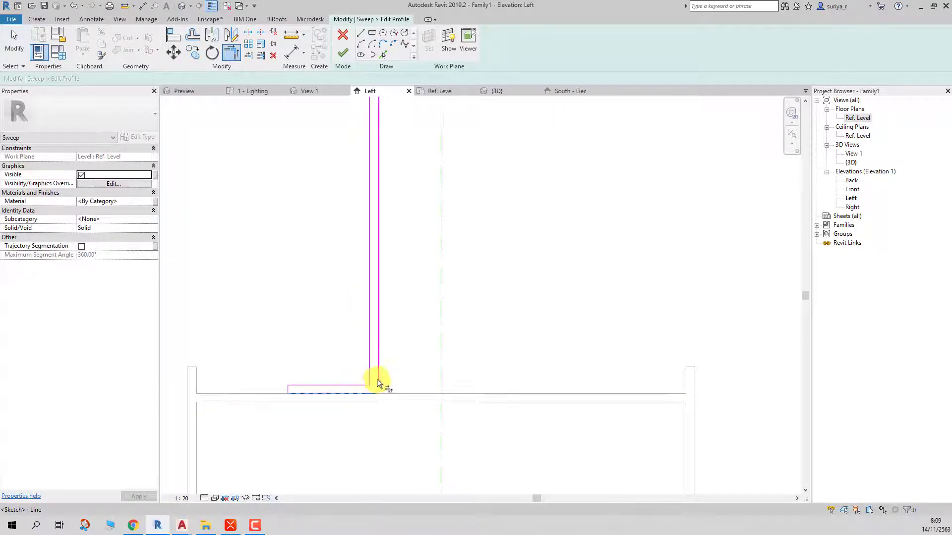
scroll(370, 383, "down", 3)
scroll(376, 385, "down", 3)
scroll(376, 385, "up", 3)
key("Escape")
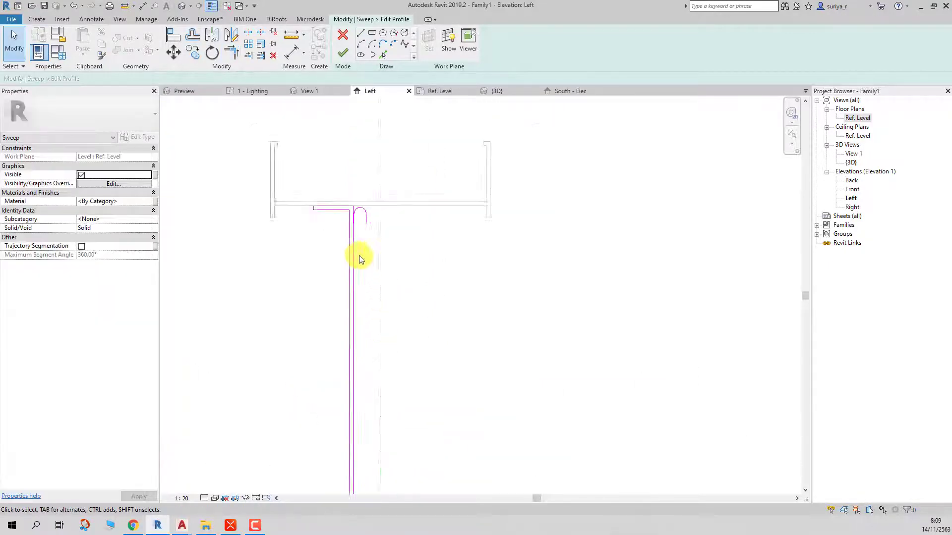
scroll(361, 255, "down", 1)
scroll(353, 210, "up", 4)
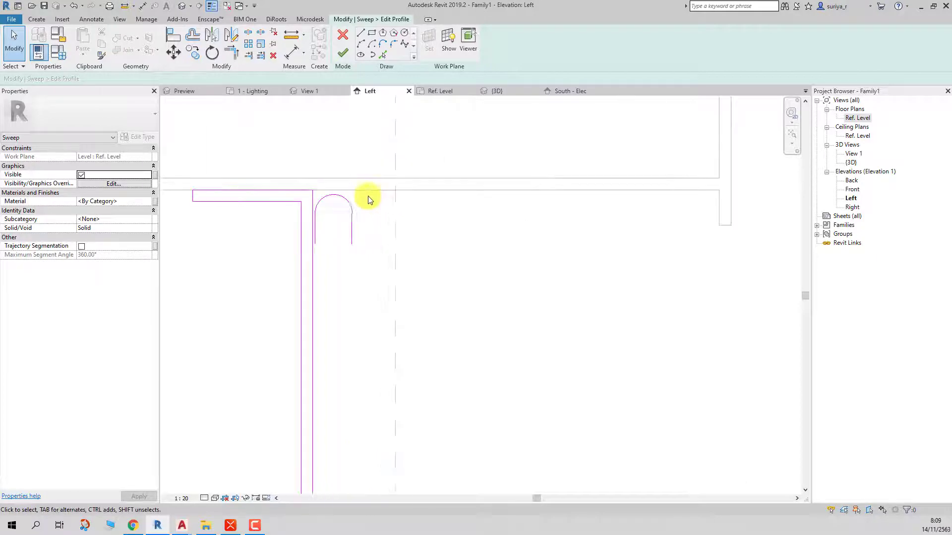
- Mirror-copy the top rounded arc about an axis through the web's midpoint
left_click_drag(319, 251, 314, 251)
scroll(304, 213, "down", 2)
scroll(308, 188, "down", 2)
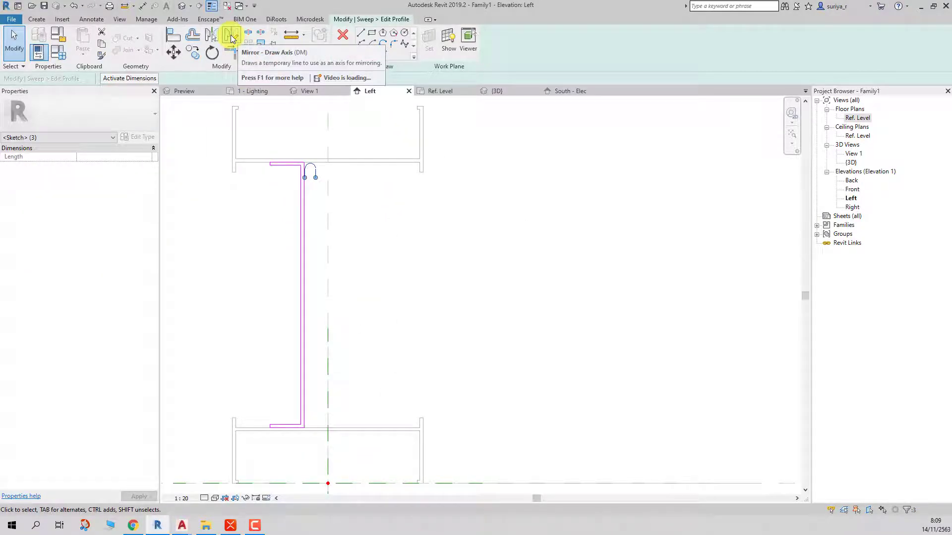
left_click(231, 35)
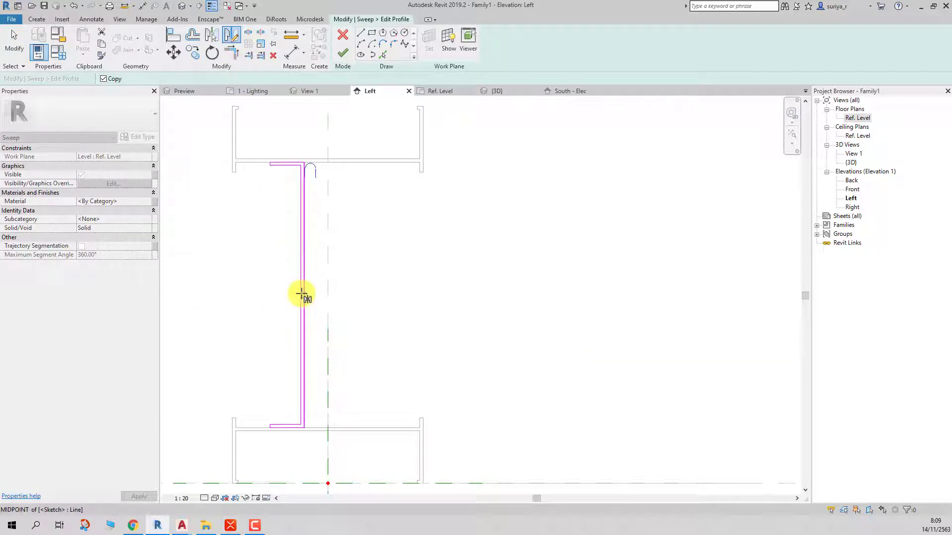
left_click(301, 294)
left_click(455, 294)
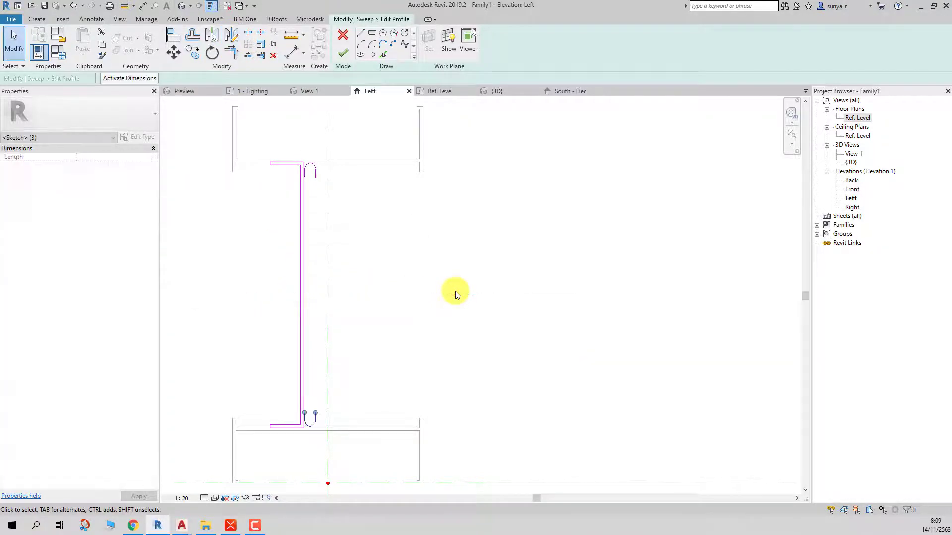
scroll(455, 292, "up", 2)
scroll(455, 292, "down", 2)
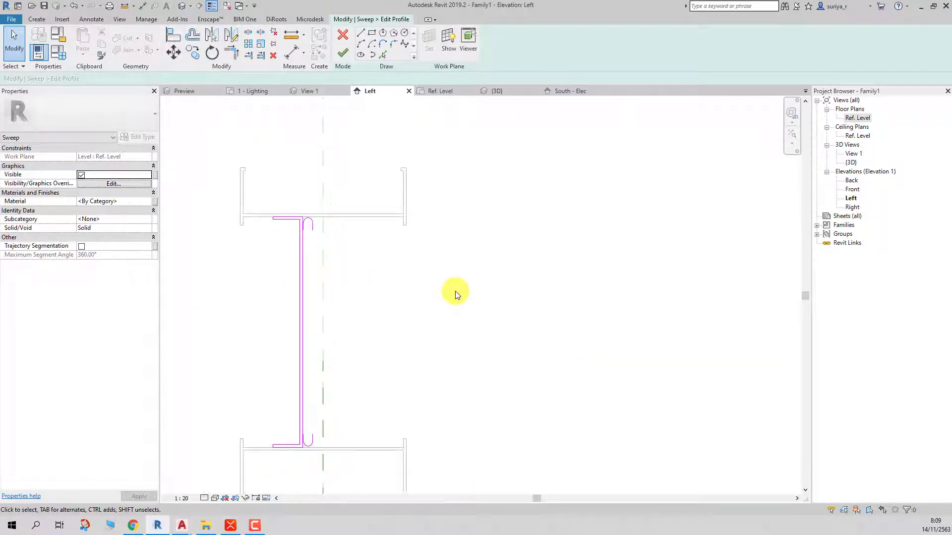
scroll(310, 436, "up", 2)
left_click(311, 437)
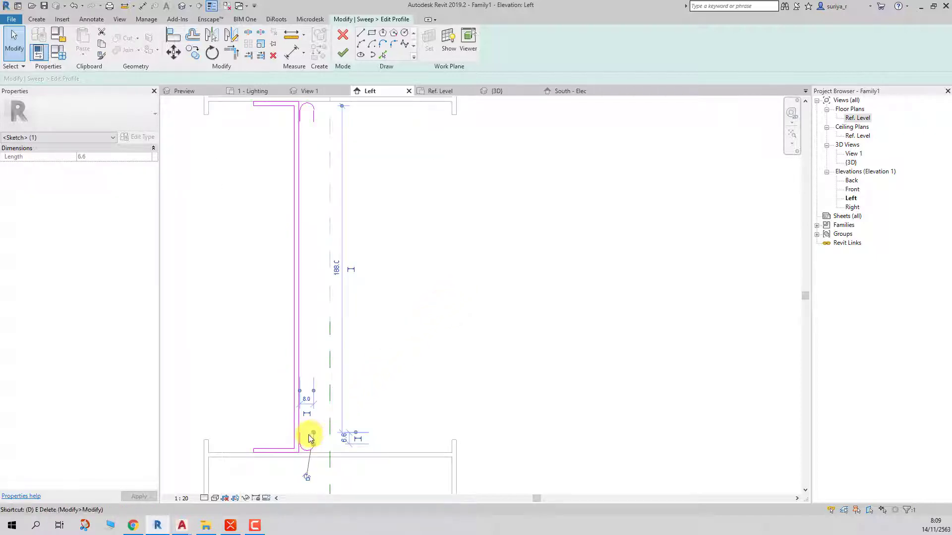
- With Trim/Extend to Corner active, pick the first slot line to trim
key("Escape")
scroll(311, 396, "down", 2)
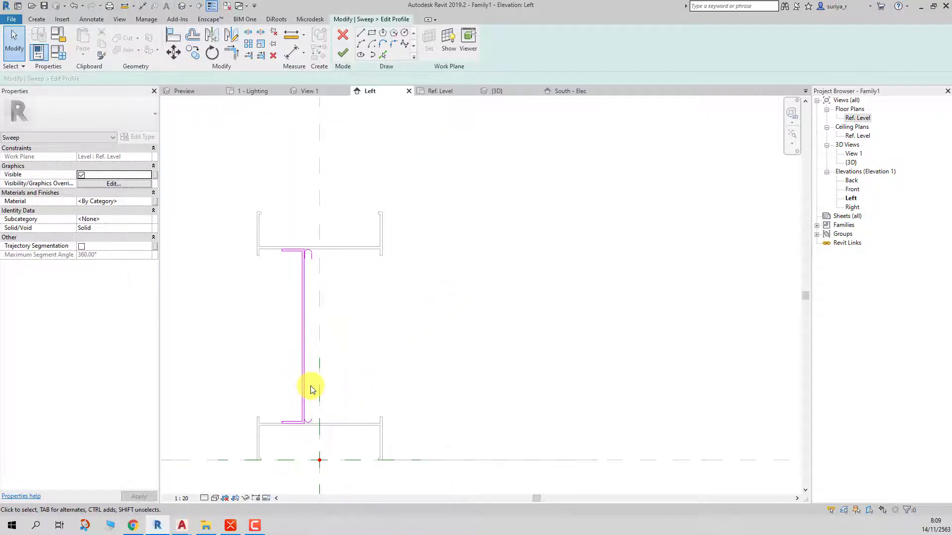
key("t")
key("r")
scroll(319, 260, "up", 2)
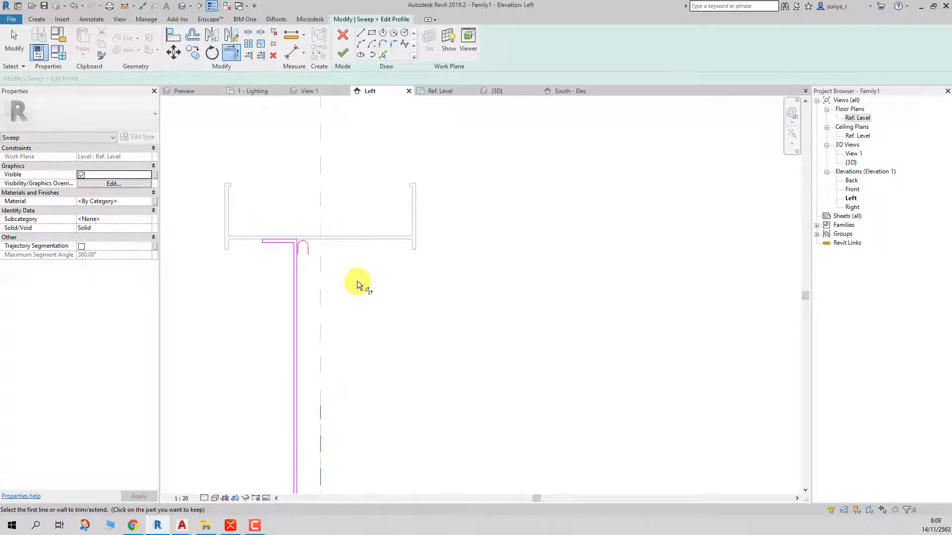
scroll(310, 257, "down", 2)
scroll(315, 347, "up", 3)
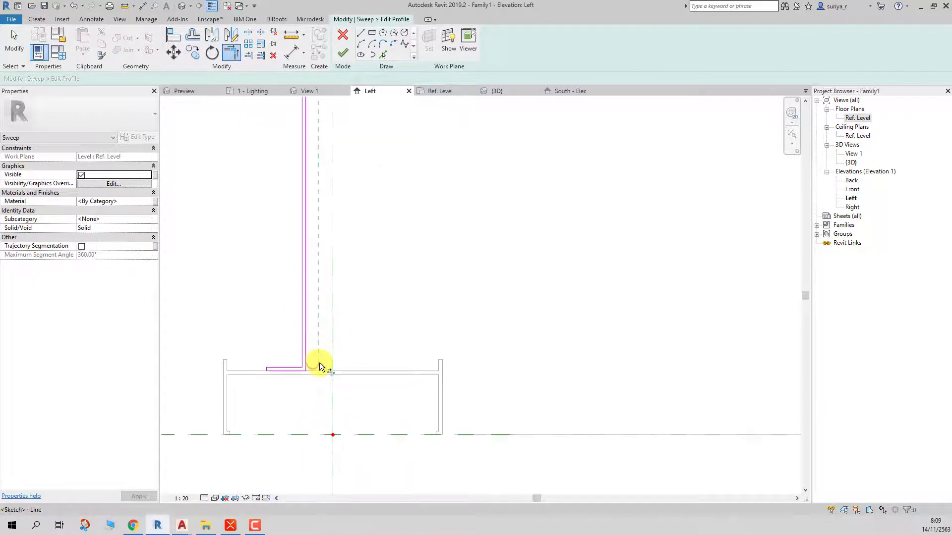
scroll(320, 367, "down", 1)
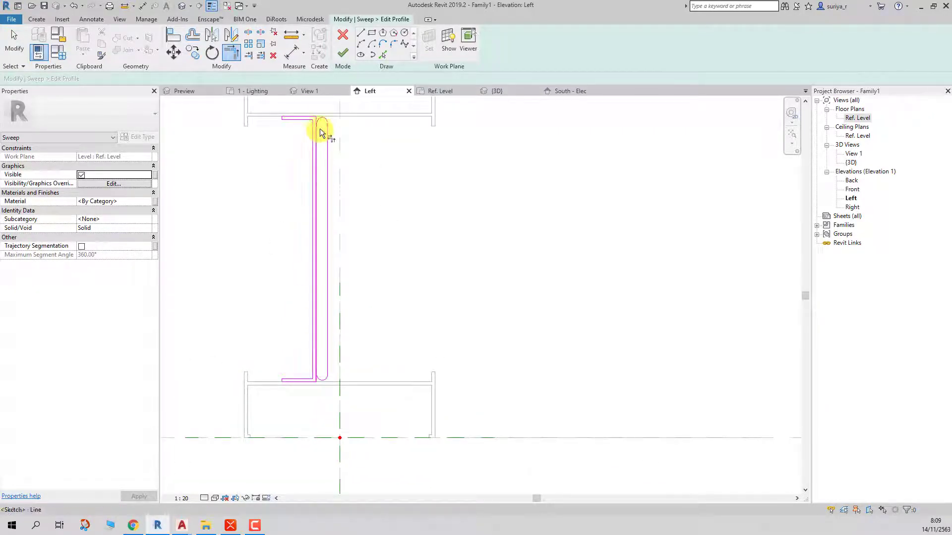
scroll(320, 129, "up", 3)
scroll(320, 129, "up", 2)
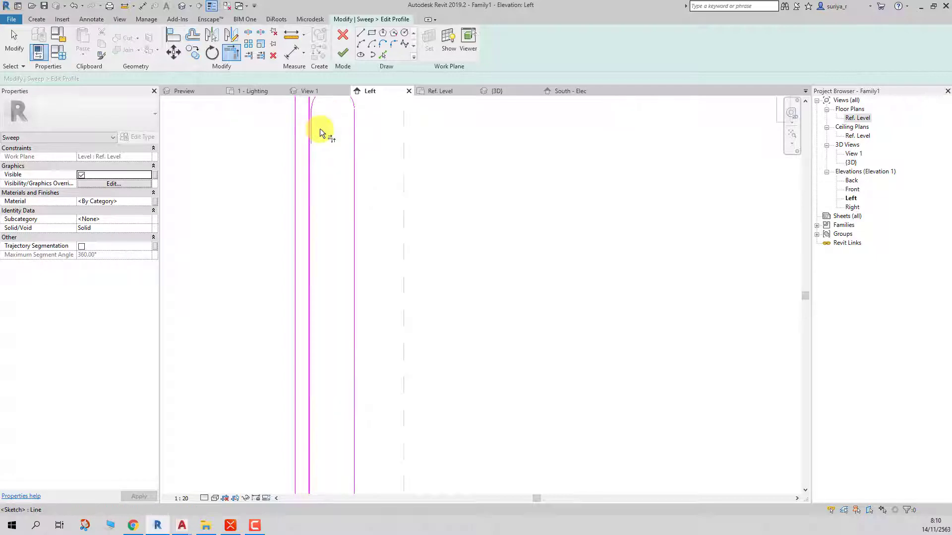
scroll(319, 129, "up", 1)
left_click(320, 128)
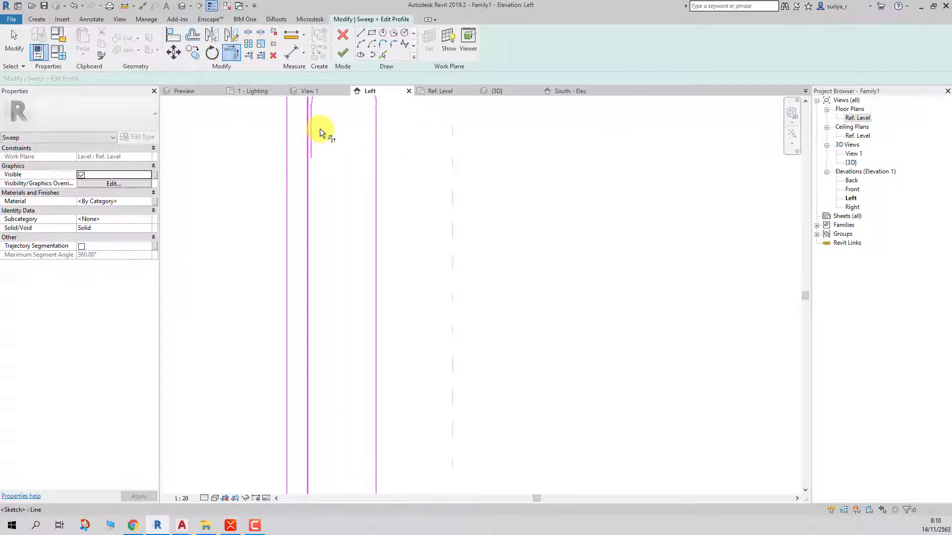
- Trim the flange stubs to the web's outer line, closing the slot outline
scroll(315, 164, "down", 1)
scroll(334, 378, "down", 3)
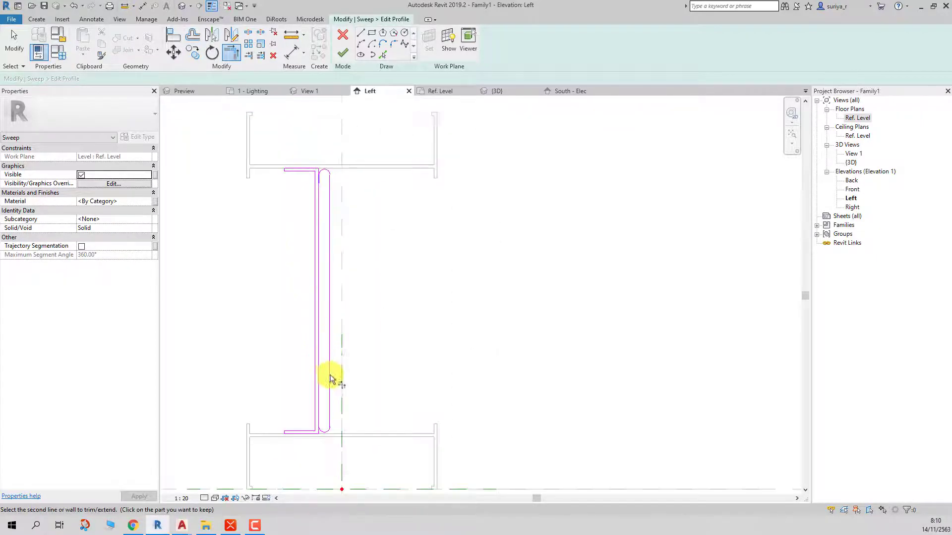
scroll(331, 393, "down", 2)
scroll(331, 393, "up", 2)
scroll(331, 388, "up", 3)
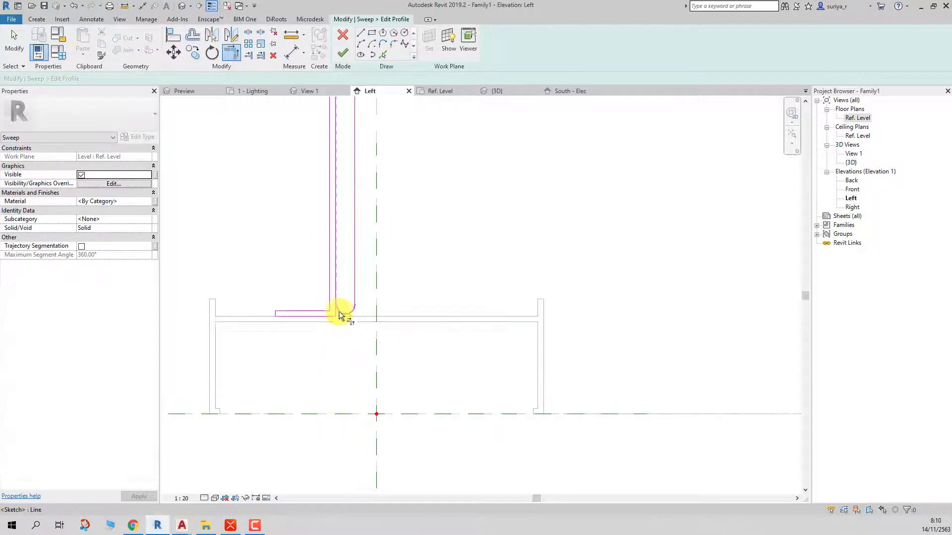
scroll(339, 308, "down", 5)
left_click(339, 308)
scroll(339, 308, "up", 2)
scroll(339, 308, "up", 2)
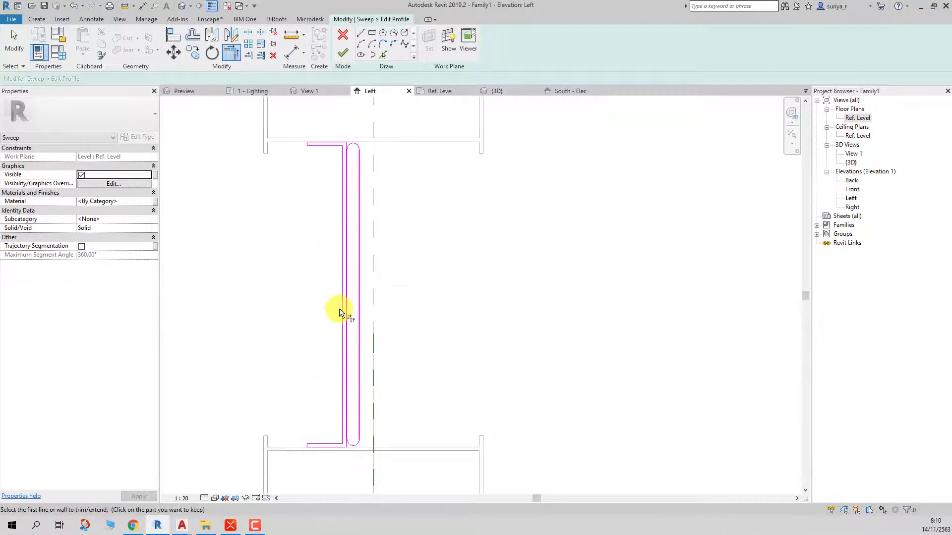
- Finish the profile, reopen it, and Tab-select the connected conductor outline
left_click(343, 53)
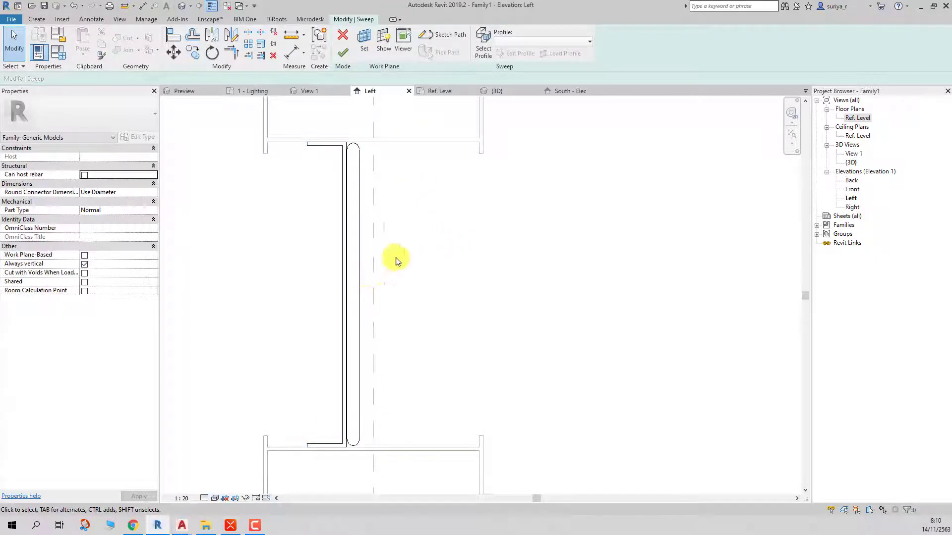
double_click(347, 204)
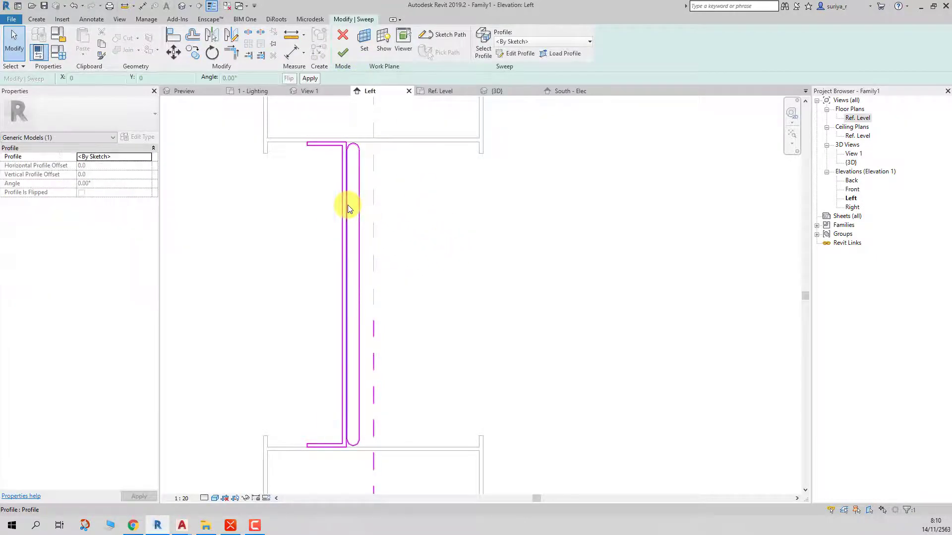
scroll(348, 182, "down", 3)
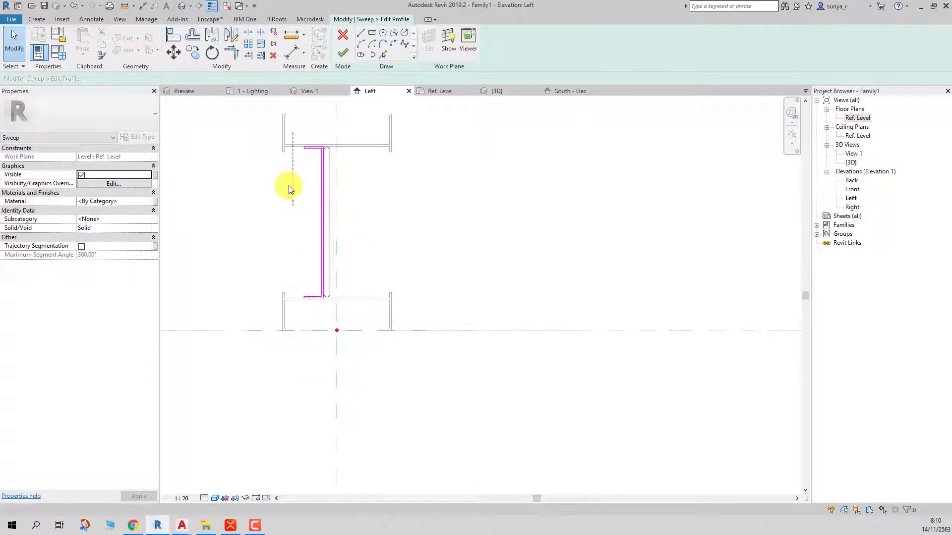
scroll(298, 184, "up", 1)
left_click(330, 179)
key("Tab")
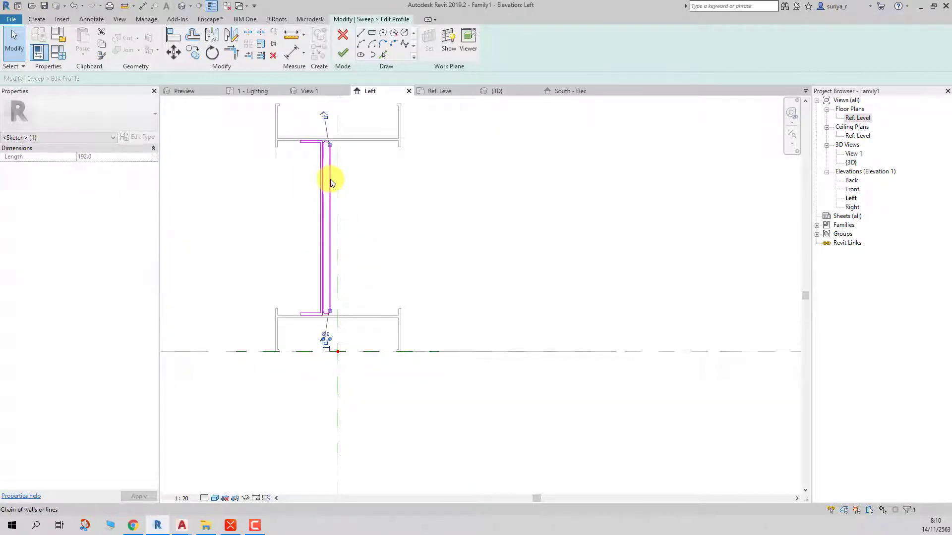
left_click(330, 179)
- Copy the conductor outline to the right of the original
left_click(193, 52)
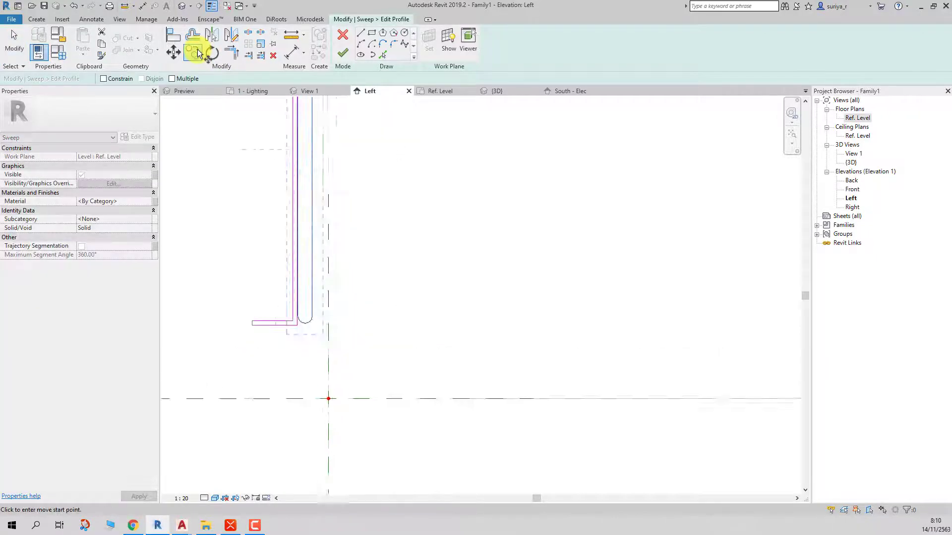
scroll(307, 297, "up", 3)
scroll(212, 132, "up", 2)
left_click(244, 299)
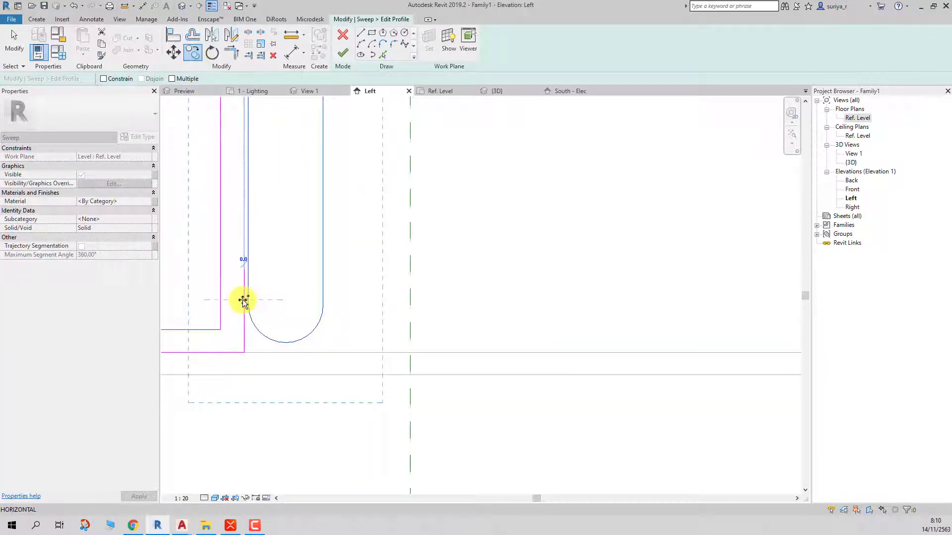
left_click(322, 300)
scroll(323, 299, "down", 2)
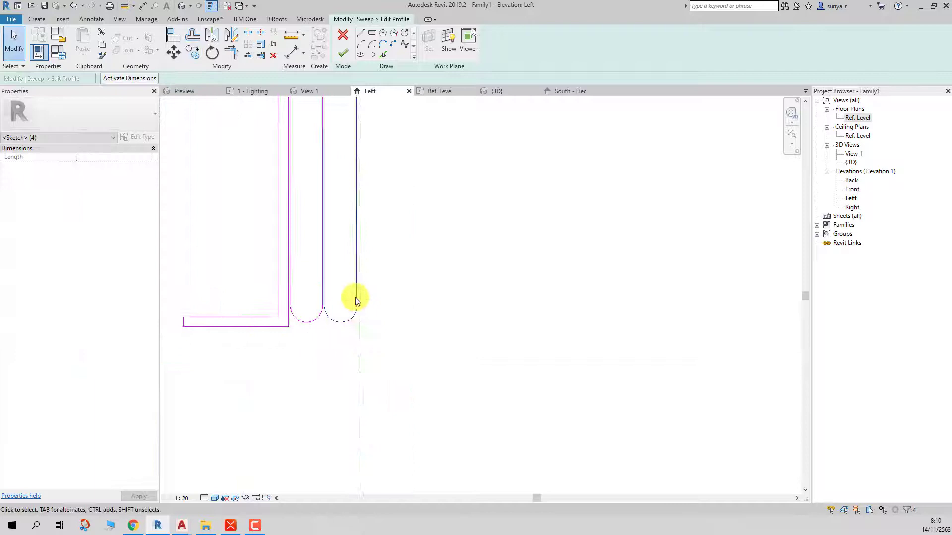
left_click(421, 296)
- Mirror-copy all profile lines across the vertical centre plane and finish the profile
scroll(329, 201, "down", 5)
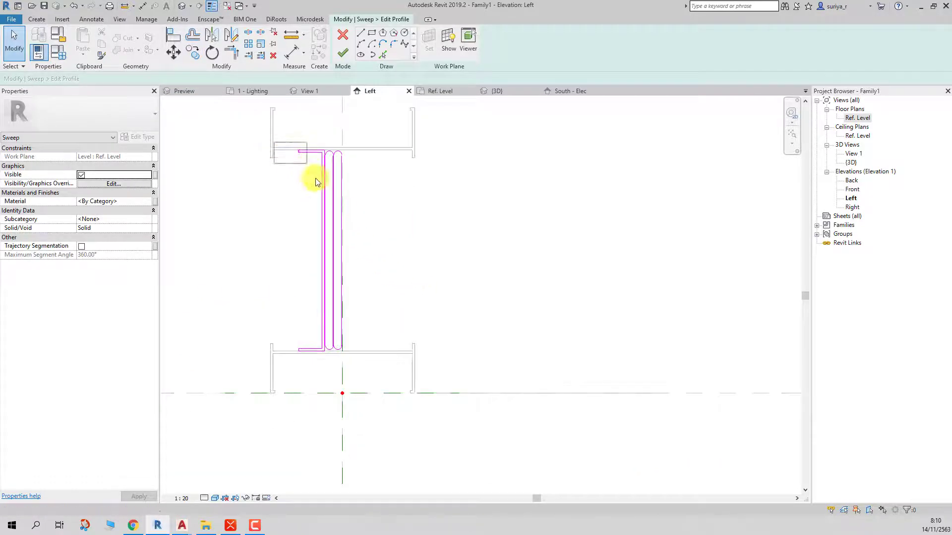
left_click_drag(315, 182, 370, 369)
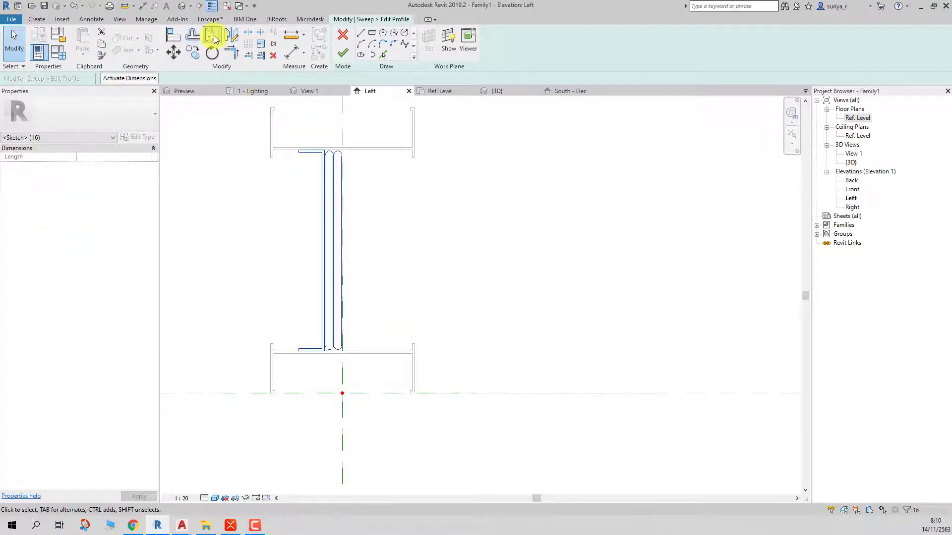
left_click(215, 39)
scroll(342, 193, "up", 3)
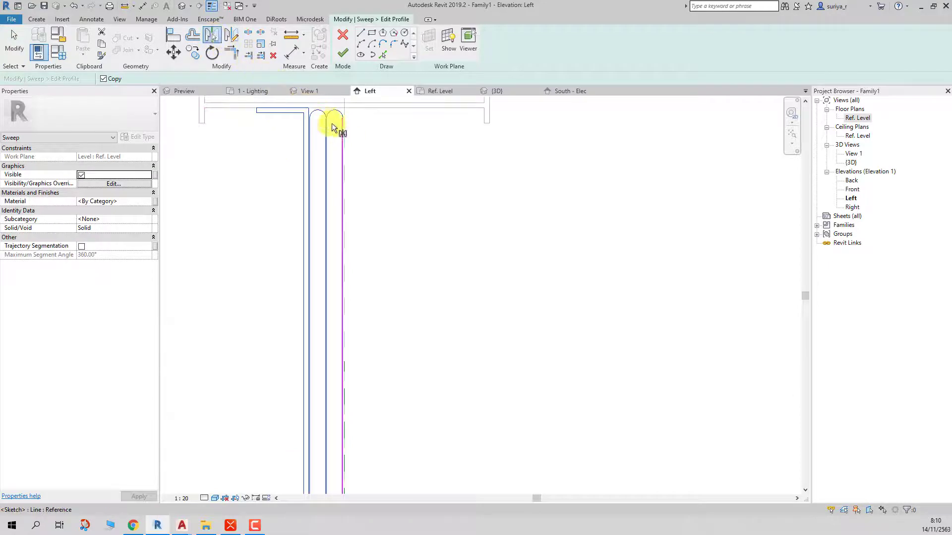
scroll(346, 133, "up", 2)
left_click(346, 134)
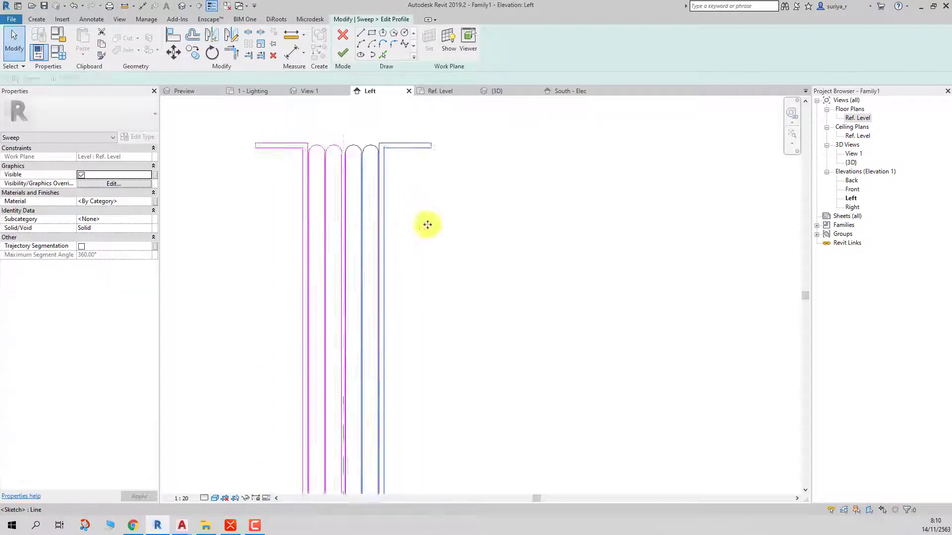
left_click(343, 53)
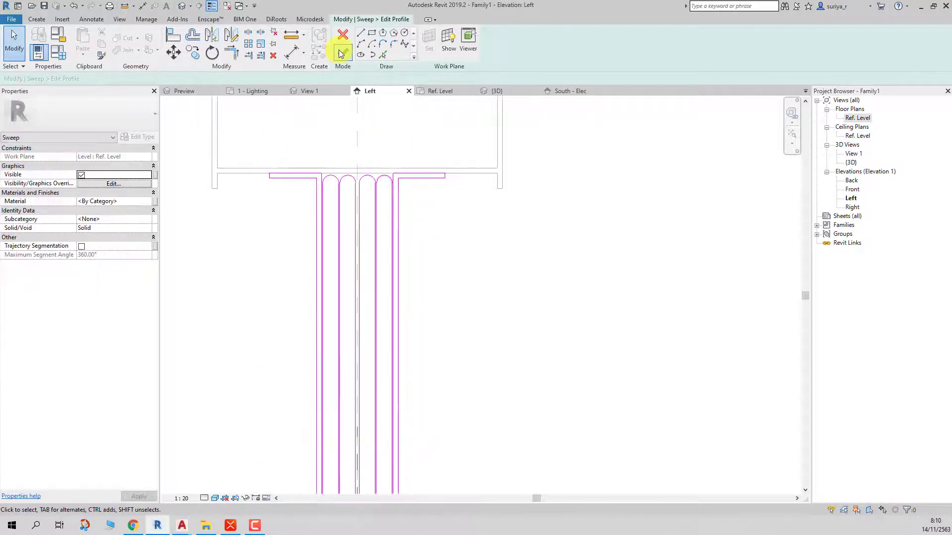
- Finish the sweep and orbit the {3D} view to a side angle
left_click(346, 52)
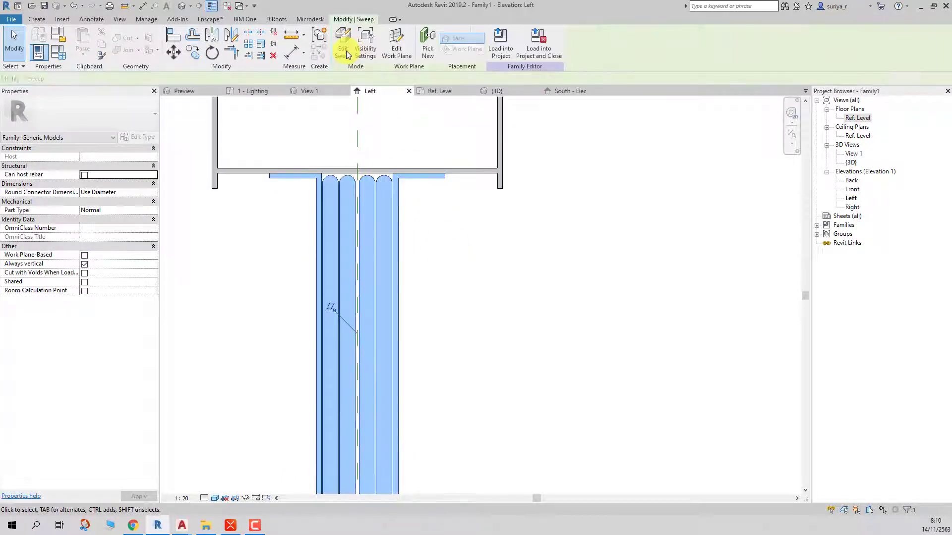
left_click(183, 6)
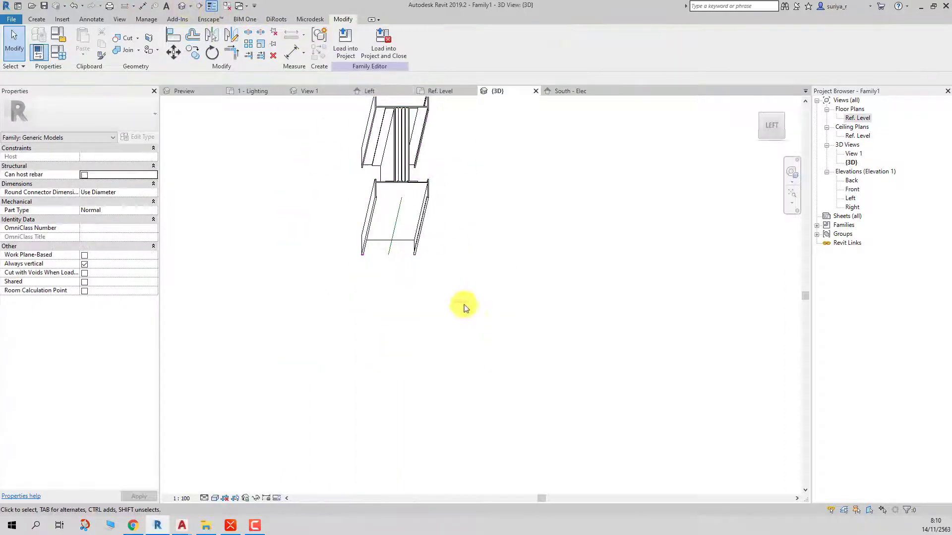
middle_click_drag(459, 310, 412, 217, "shift")
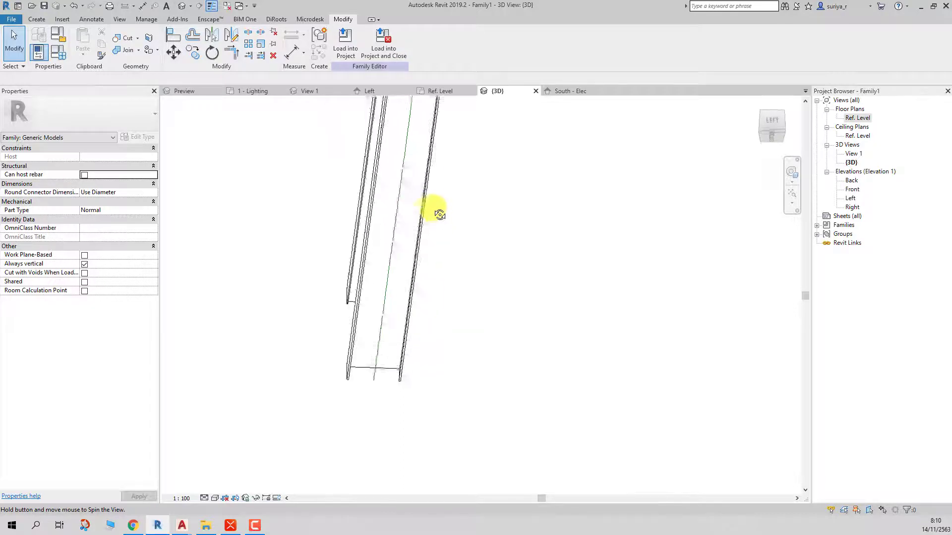
middle_click_drag(412, 217, 404, 330, "shift")
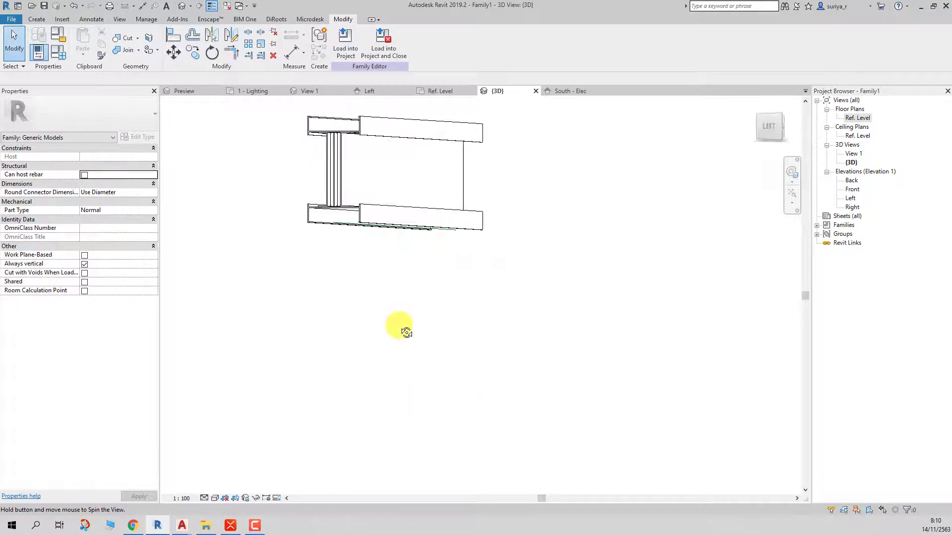
left_click(350, 178)
mouse_move(408, 202)
middle_mouse_down("shift")
mouse_move(442, 270)
mouse_move(365, 240)
mouse_move(435, 302)
mouse_move(401, 305)
mouse_move(394, 322)
mouse_move(486, 325)
middle_mouse_up("shift")
- Zoom and orbit the busduct beam to an oblique end-on view
left_click(435, 302)
scroll(485, 341, "up", 5)
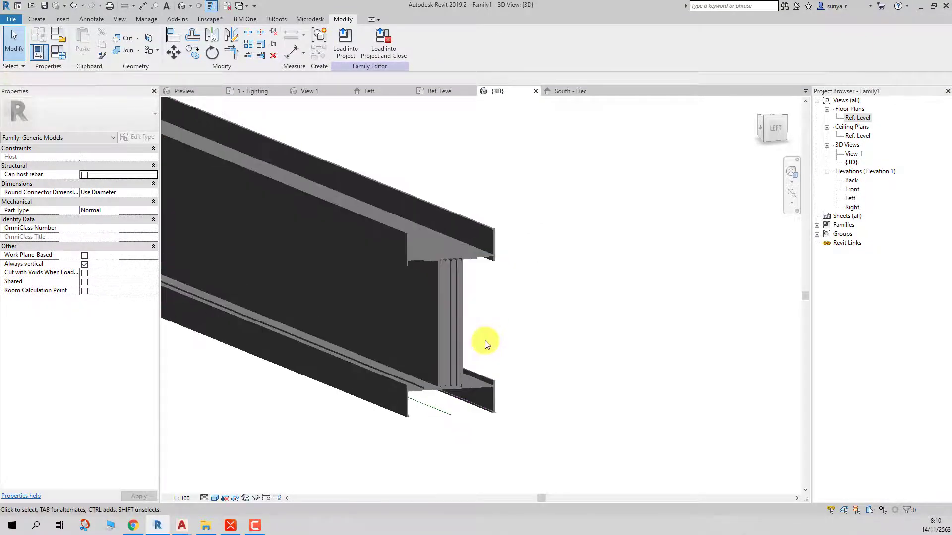
scroll(485, 341, "up", 1)
scroll(484, 349, "down", 2)
mouse_move(487, 351)
middle_mouse_down("shift")
mouse_move(440, 340)
mouse_move(451, 326)
mouse_move(440, 365)
mouse_move(382, 365)
middle_mouse_up("shift")
scroll(377, 366, "down", 2)
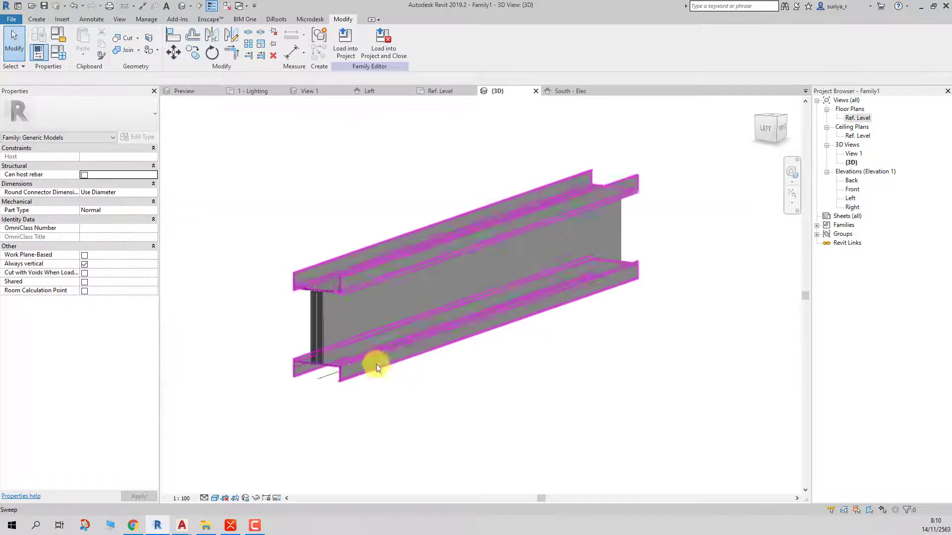
scroll(357, 370, "up", 2)
- Associate both sweeps' Material with a new 'Material' type parameter, then open Family Types
scroll(355, 370, "up", 2)
left_click(354, 371)
scroll(410, 313, "down", 2)
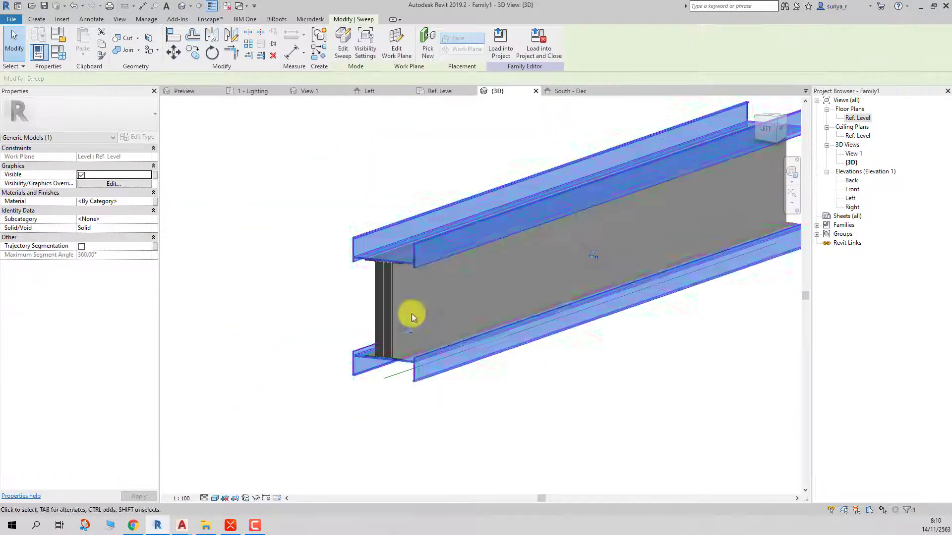
left_click(432, 292, "ctrl")
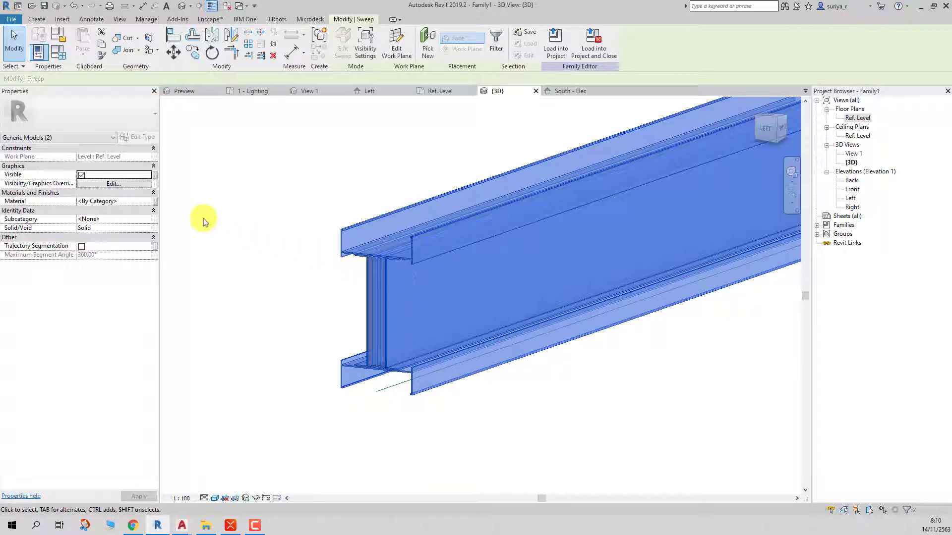
left_click(155, 201)
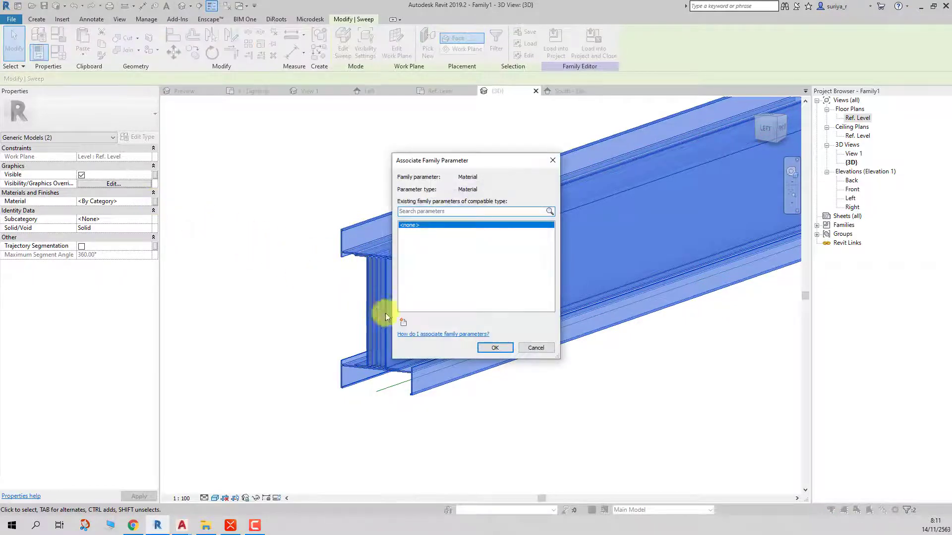
left_click(402, 321)
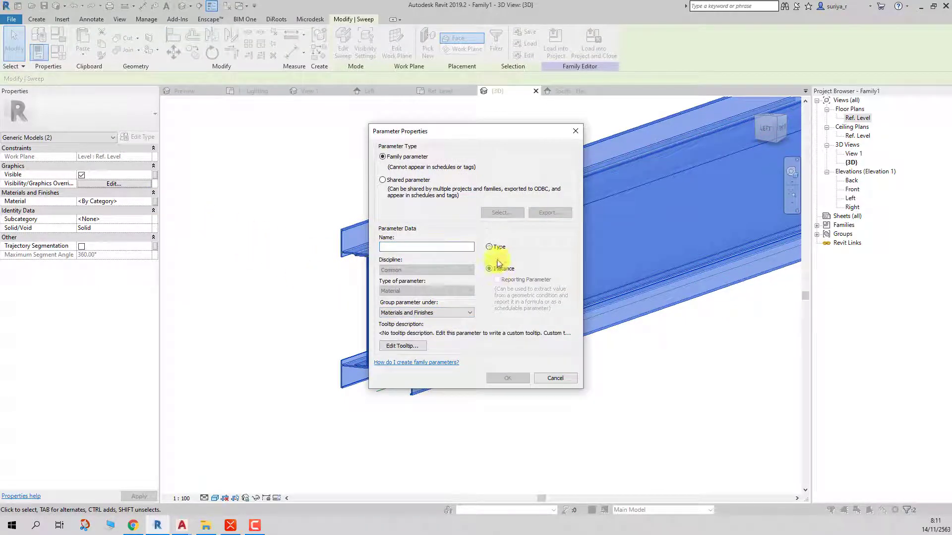
left_click(429, 247)
type("Material")
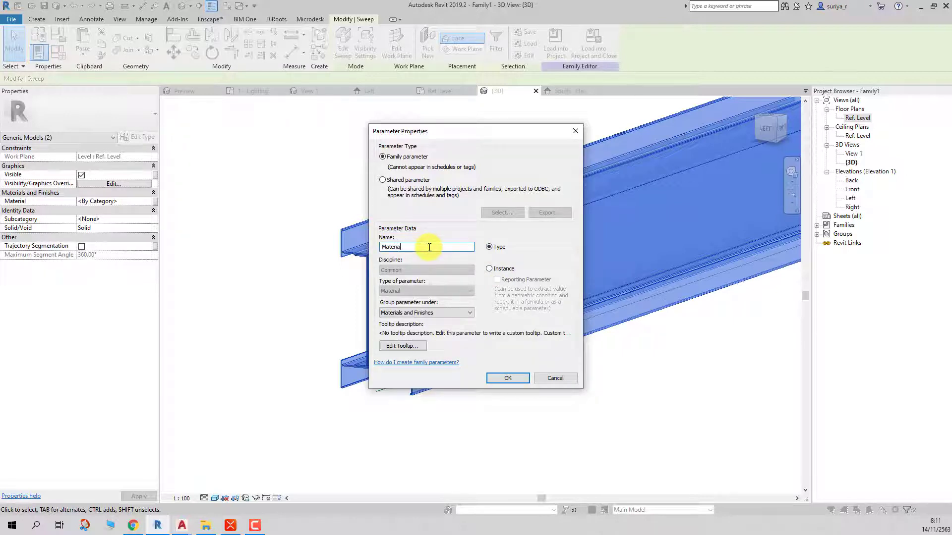
key("Return")
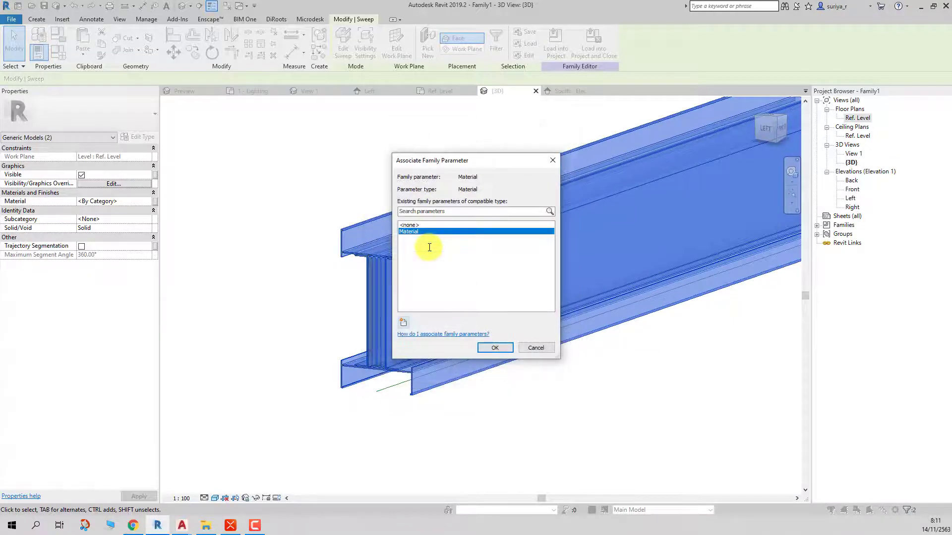
left_click(484, 349)
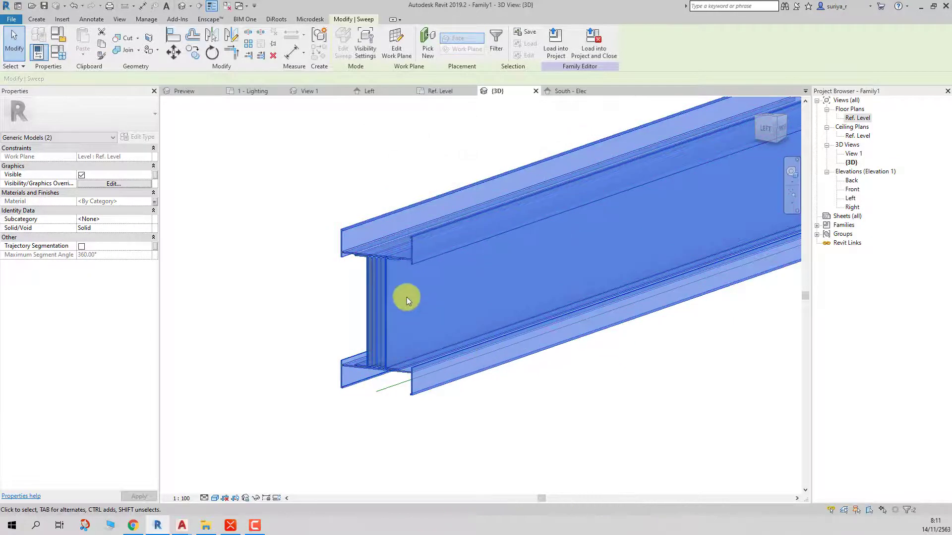
left_click(54, 58)
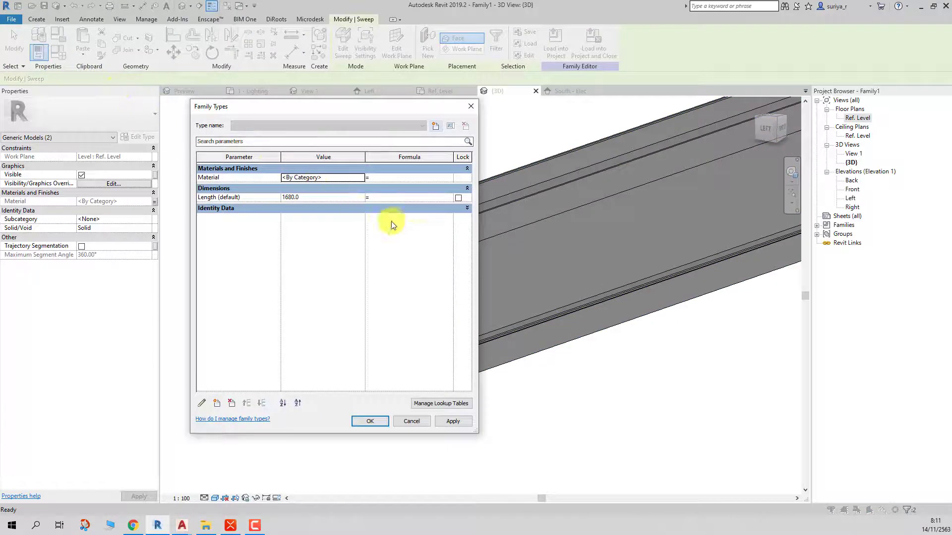
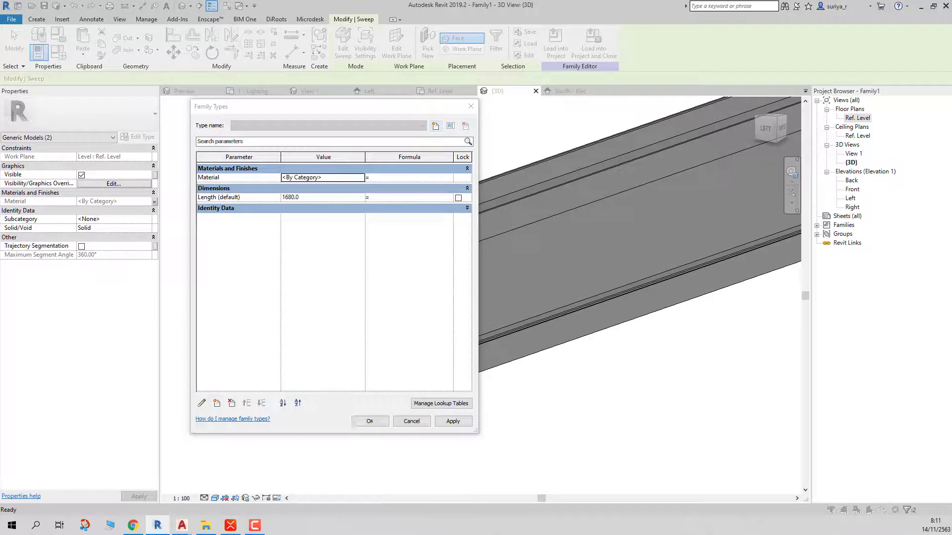
- Copy the CU.BUSDUCT 2500A label text from the AutoCAD plan drawing, then minimise AutoCAD
key("alt+Tab")
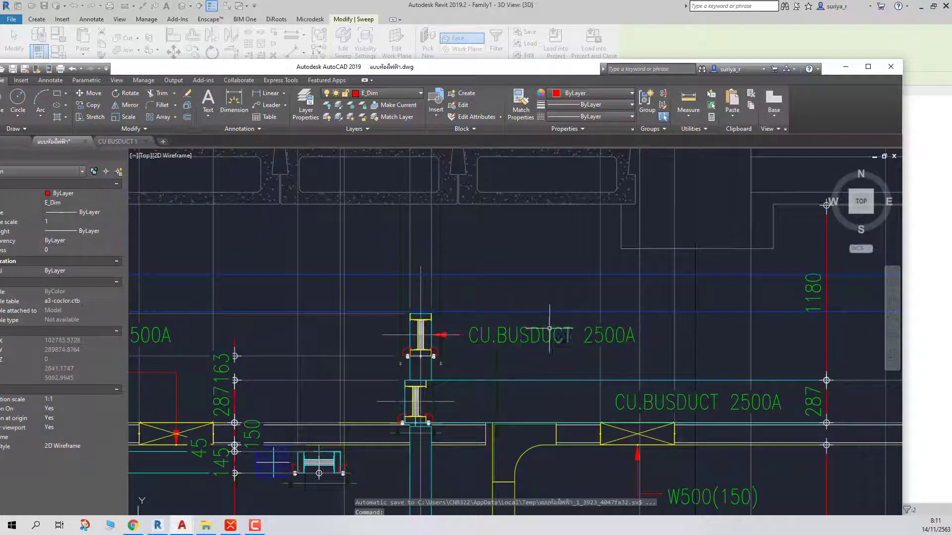
left_click(586, 329)
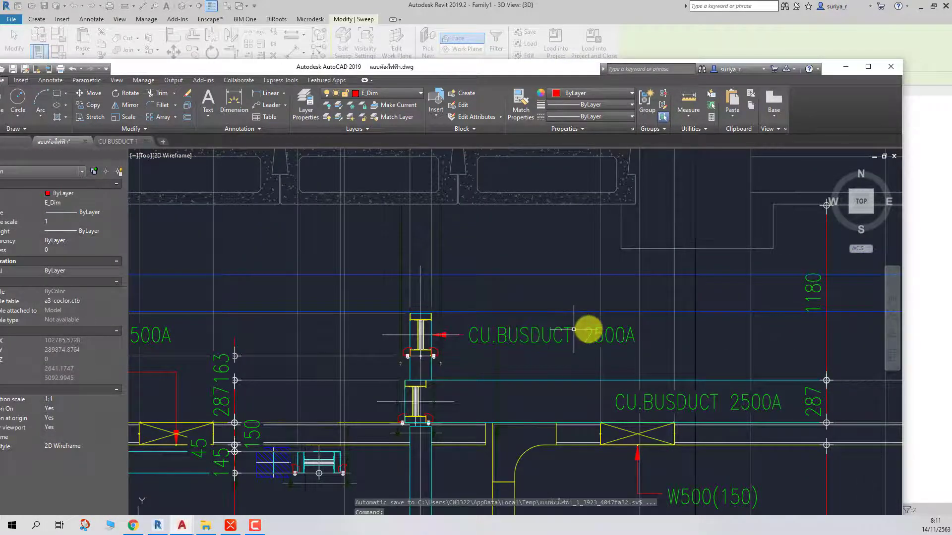
left_click(551, 328)
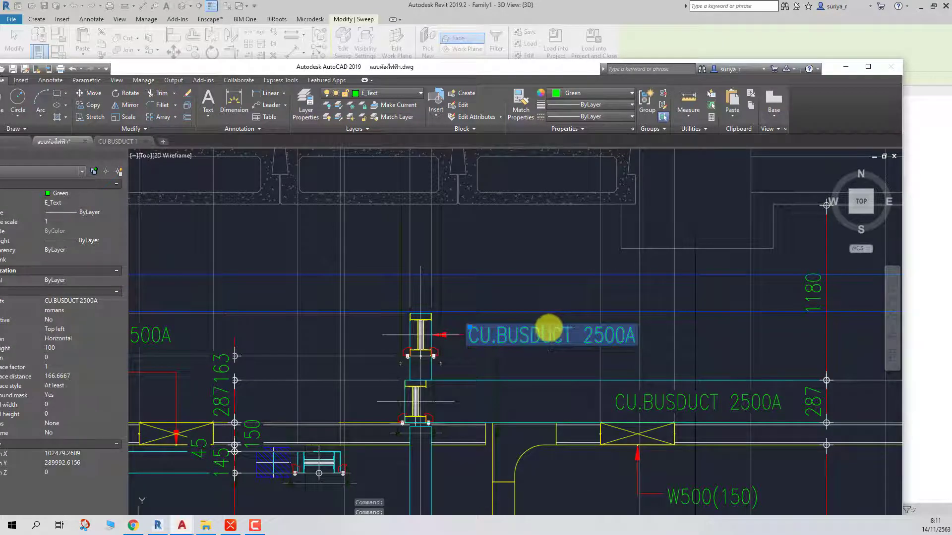
double_click(519, 330)
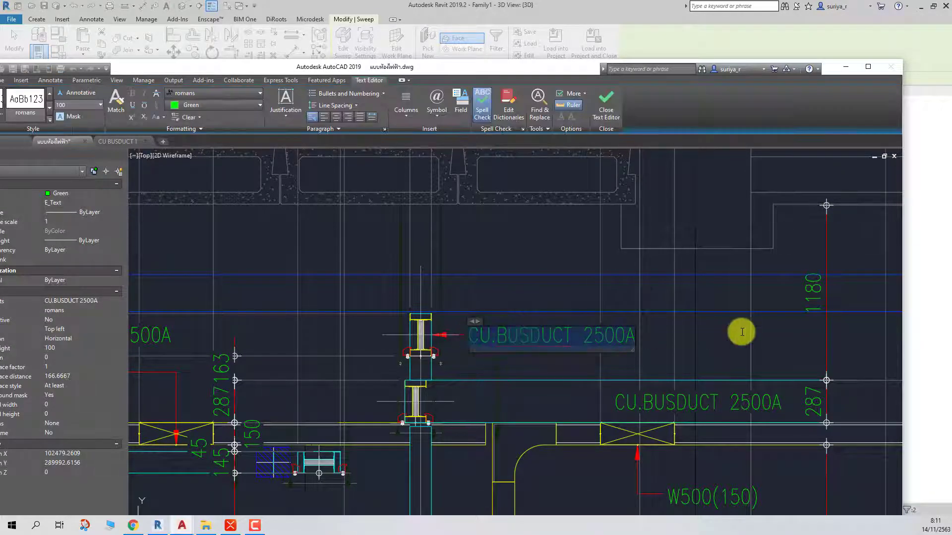
left_click(546, 260)
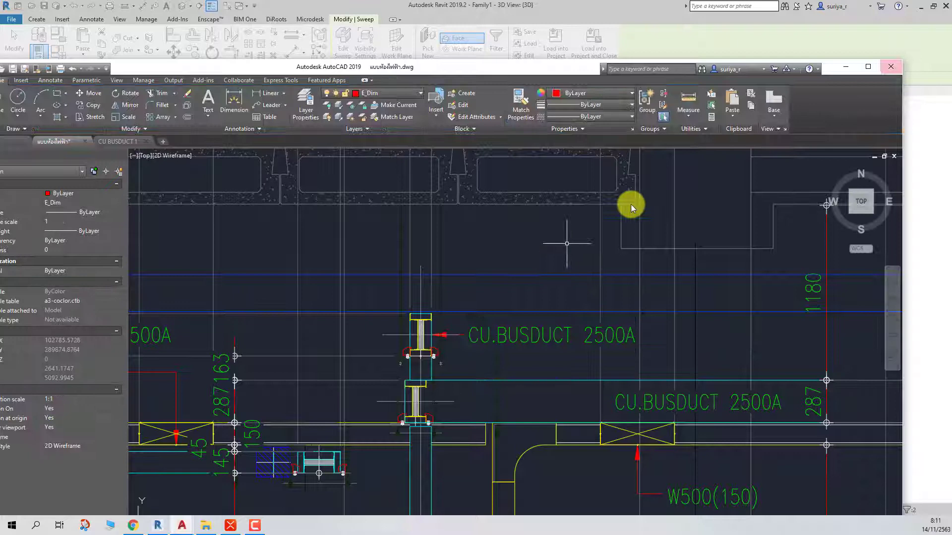
left_click(844, 67)
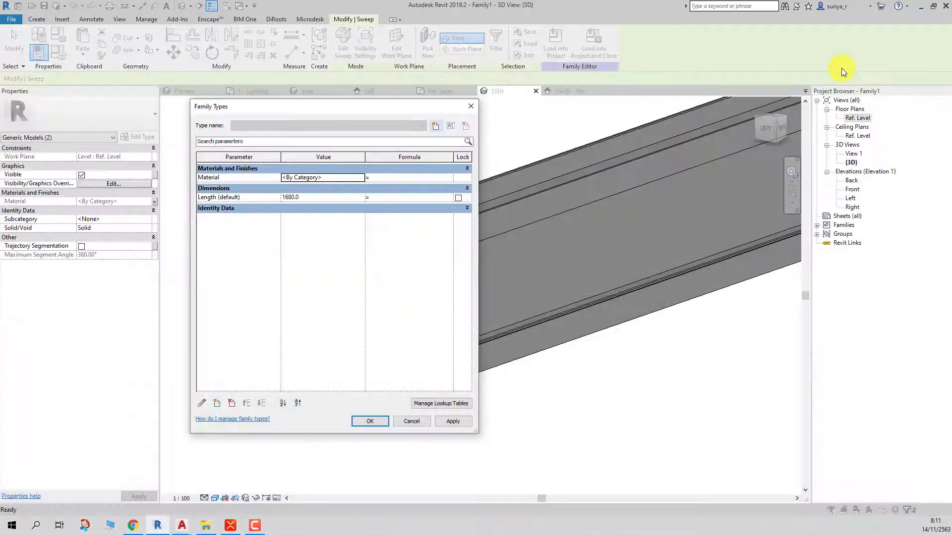
- Create a new family type named CU.BUSDUCT 2500A and close Family Types, keeping the changes
left_click(435, 126)
type("CU.BUSDUCT 2500A")
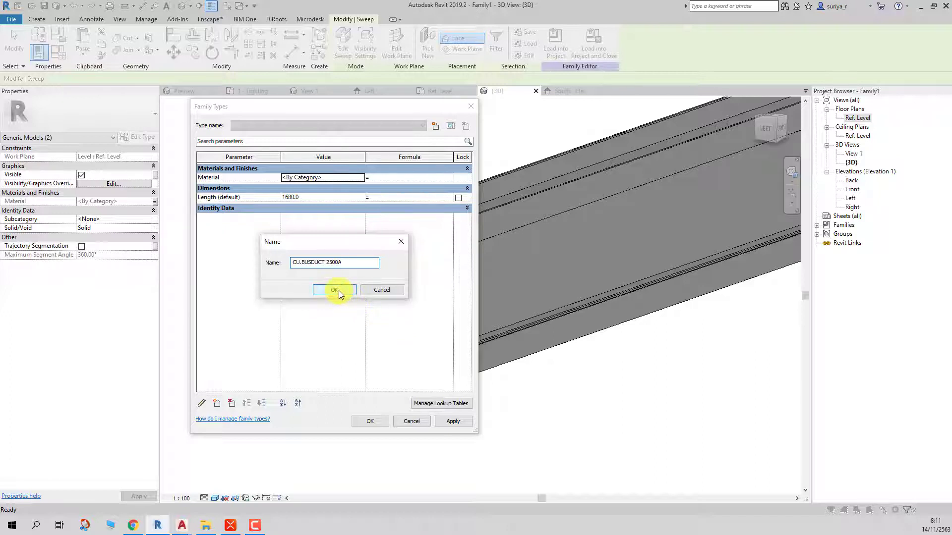
left_click(339, 291)
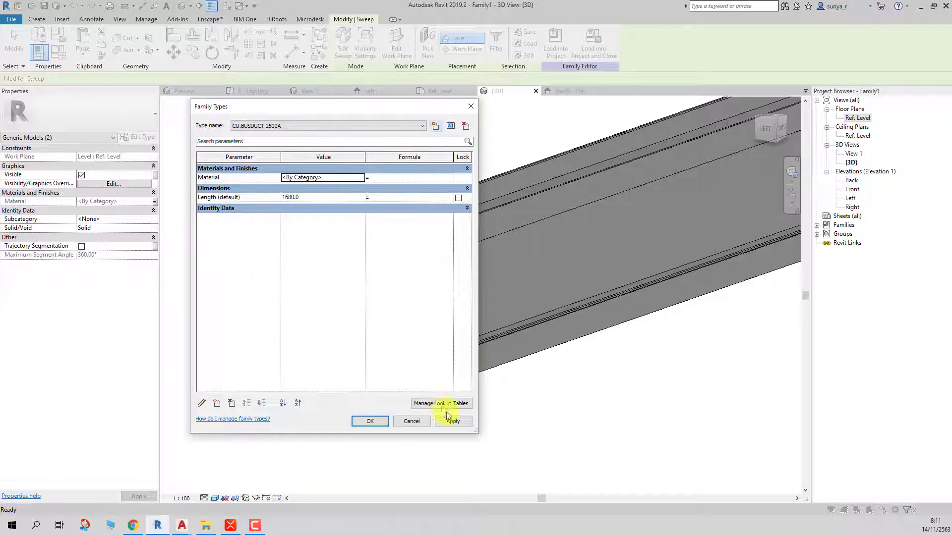
left_click(370, 421)
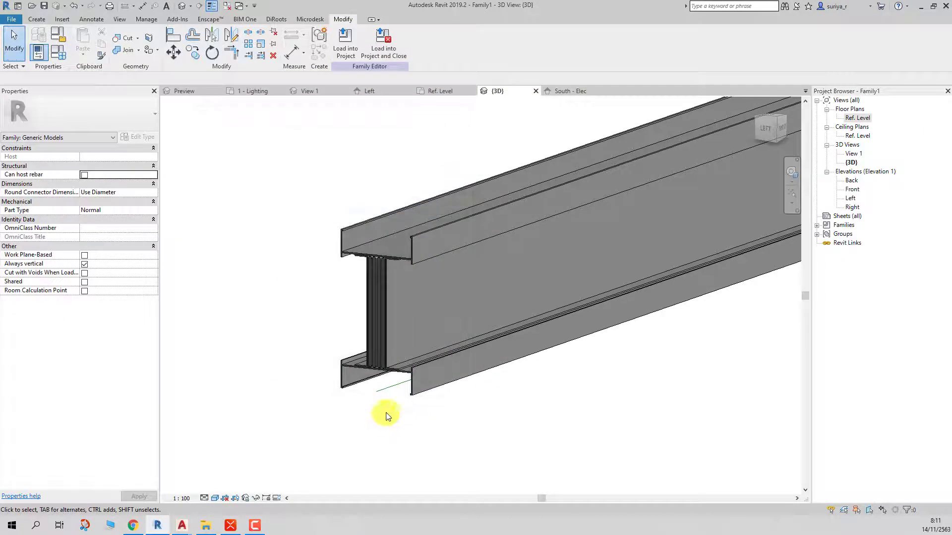
- Zoom in on the model and select the busduct's flange sweep
scroll(427, 337, "up", 2)
scroll(440, 312, "up", 1)
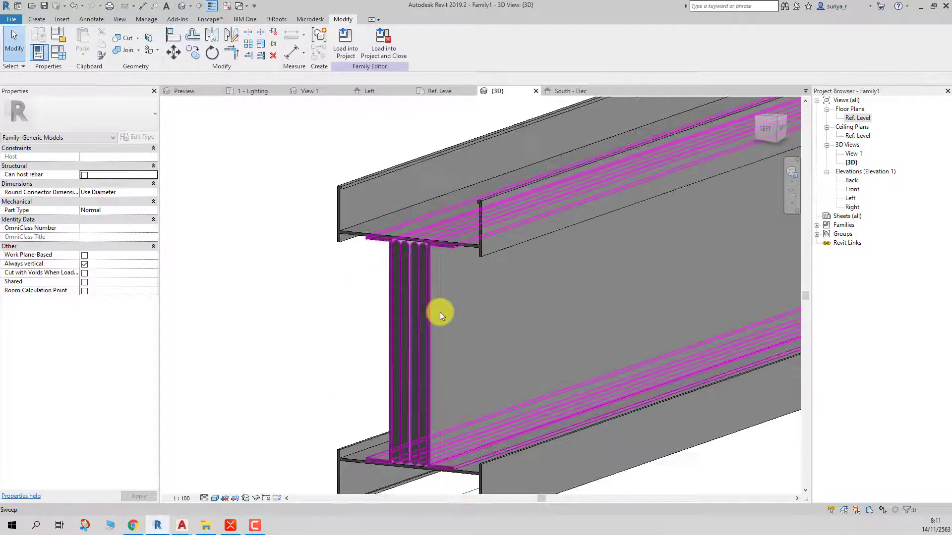
scroll(407, 278, "up", 2)
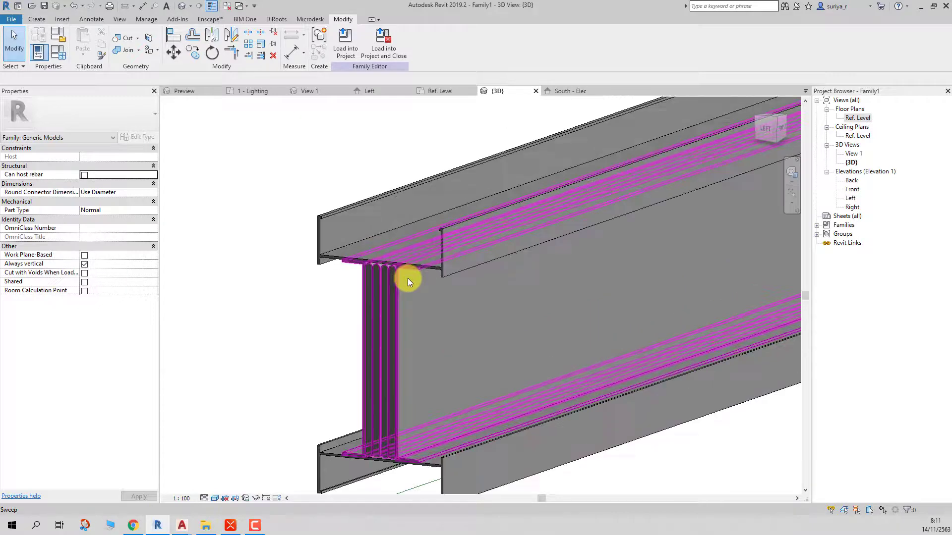
left_click(456, 245)
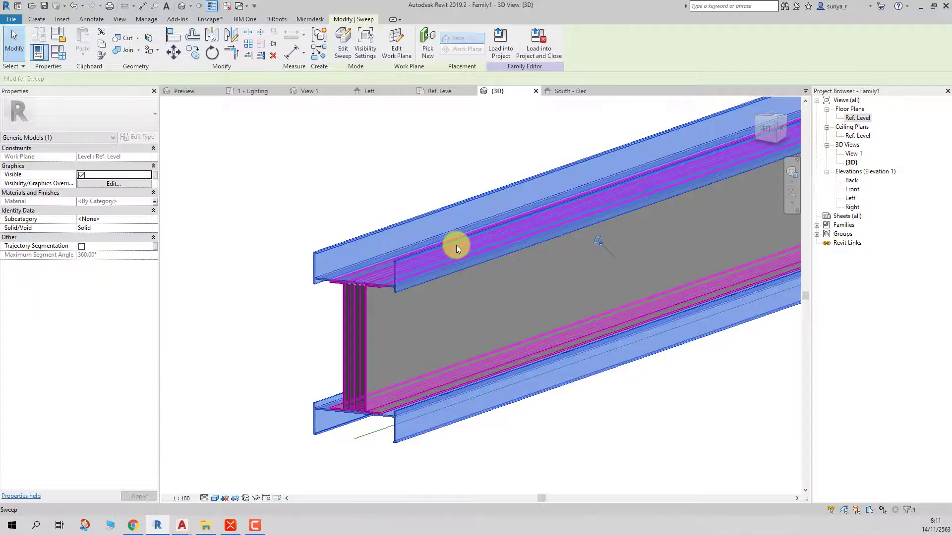
mouse_move(183, 525)
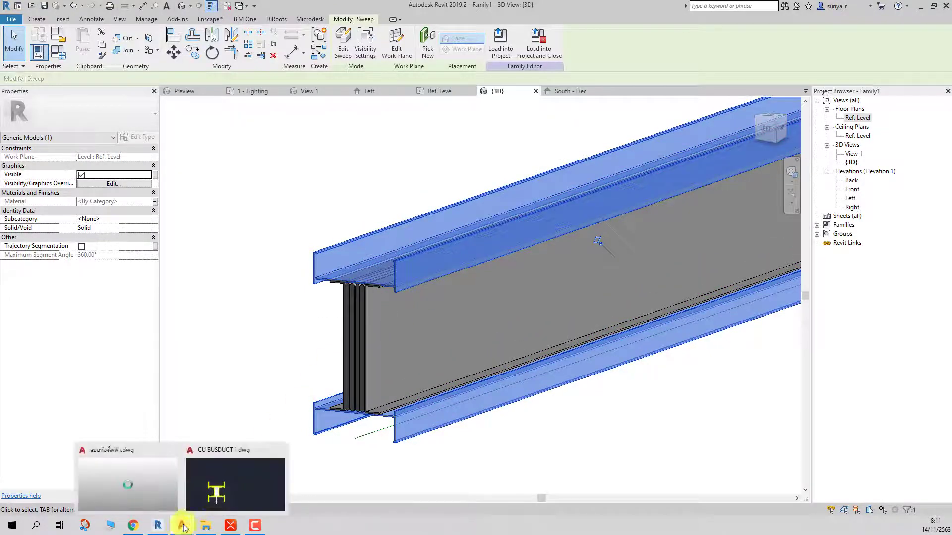
- Bring up the CU BUSDUCT 1 drawing in AutoCAD and maximise its window
left_click(216, 494)
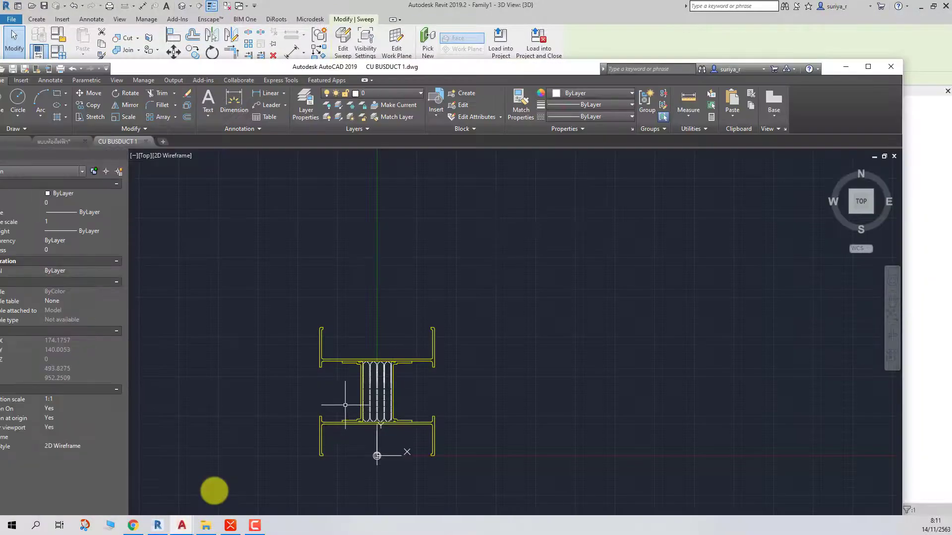
scroll(421, 294, "down", 2)
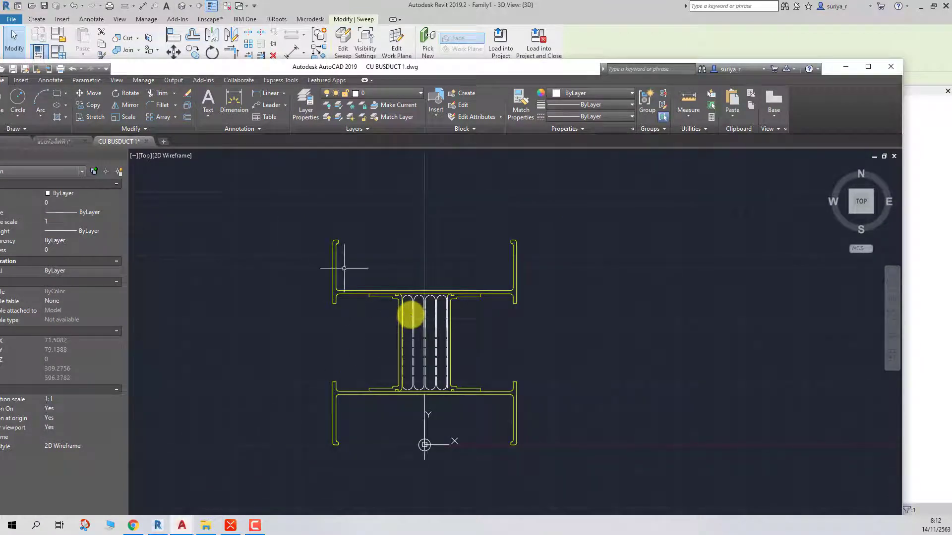
left_click(293, 51)
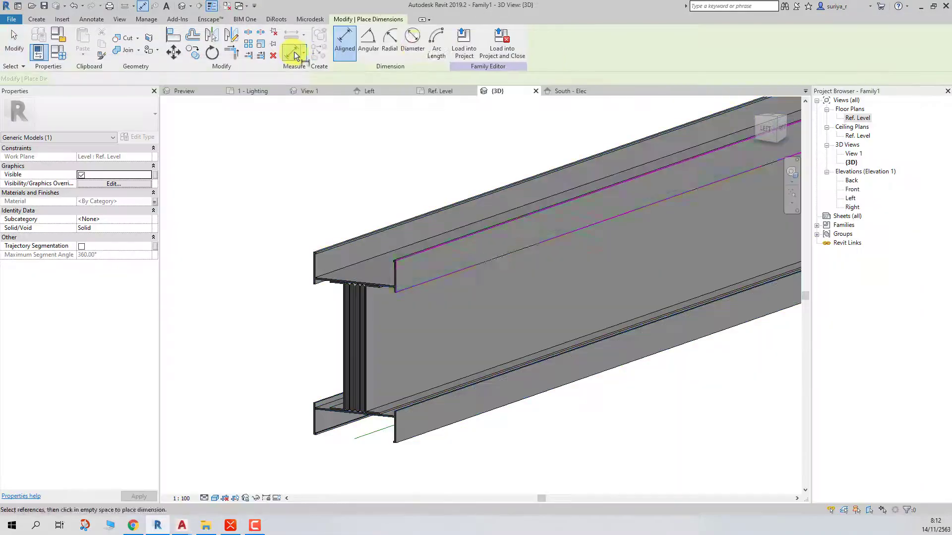
left_click(921, 8)
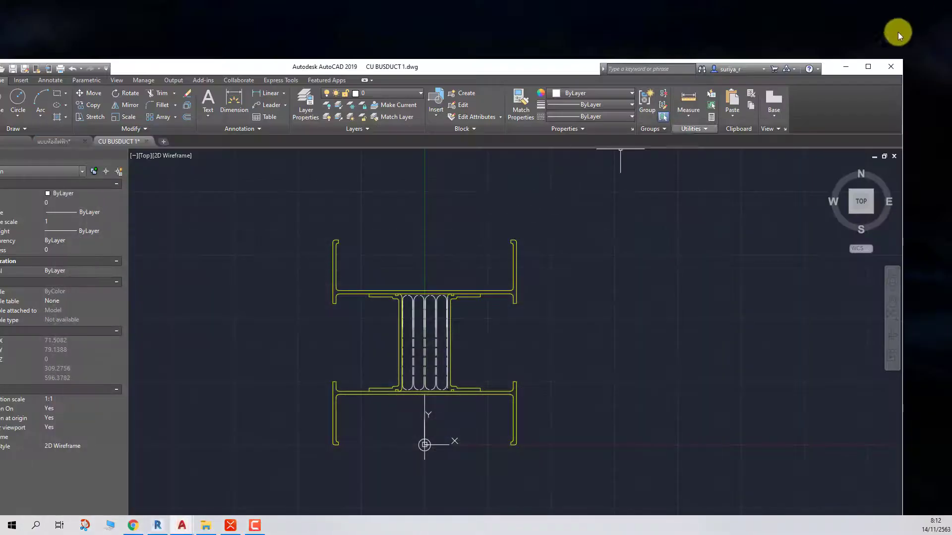
left_click(869, 64)
scroll(436, 291, "up", 5)
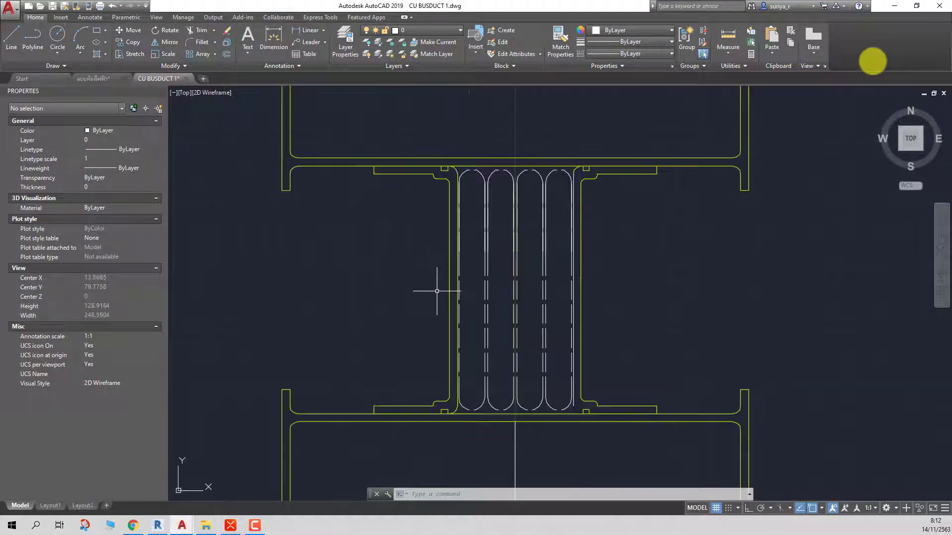
- Add a 77.06 linear dimension between the top and bottom flange corners, left of the section
left_click(296, 31)
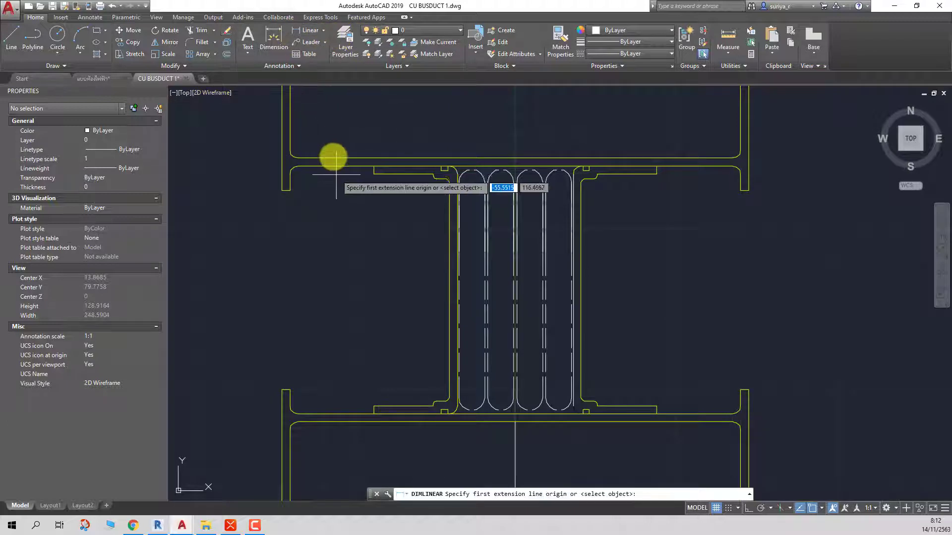
scroll(329, 148, "down", 4)
scroll(400, 278, "up", 4)
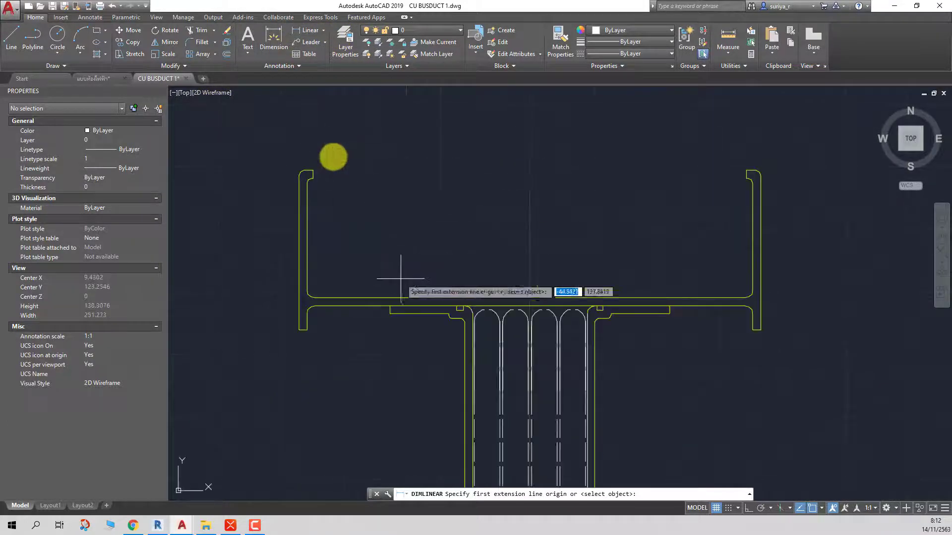
middle_click_drag(401, 279, 377, 174)
left_click(366, 205)
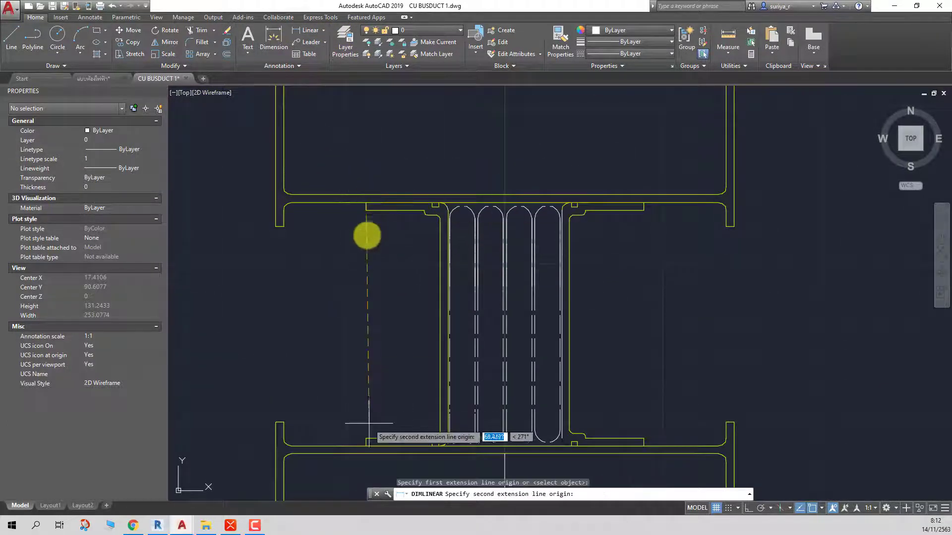
left_click(366, 445)
left_click(300, 323)
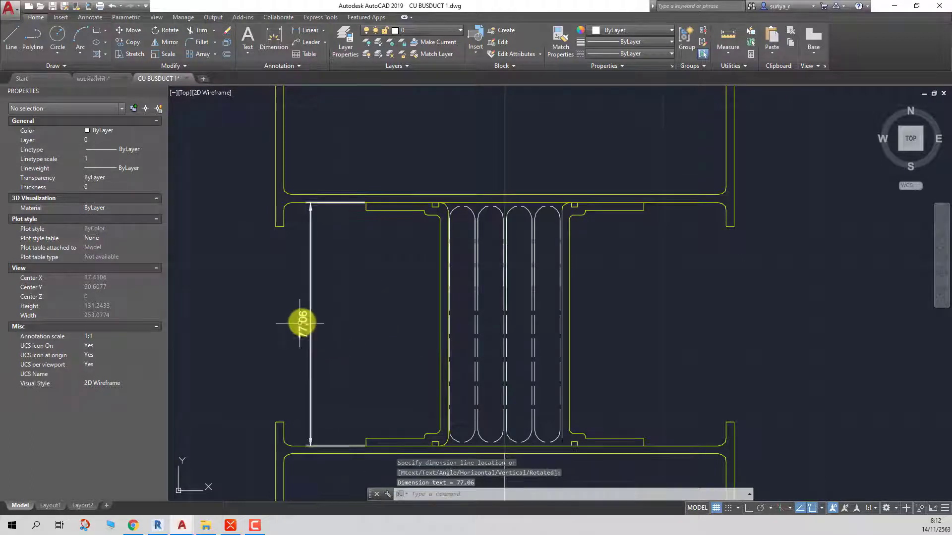
scroll(334, 239, "down", 2)
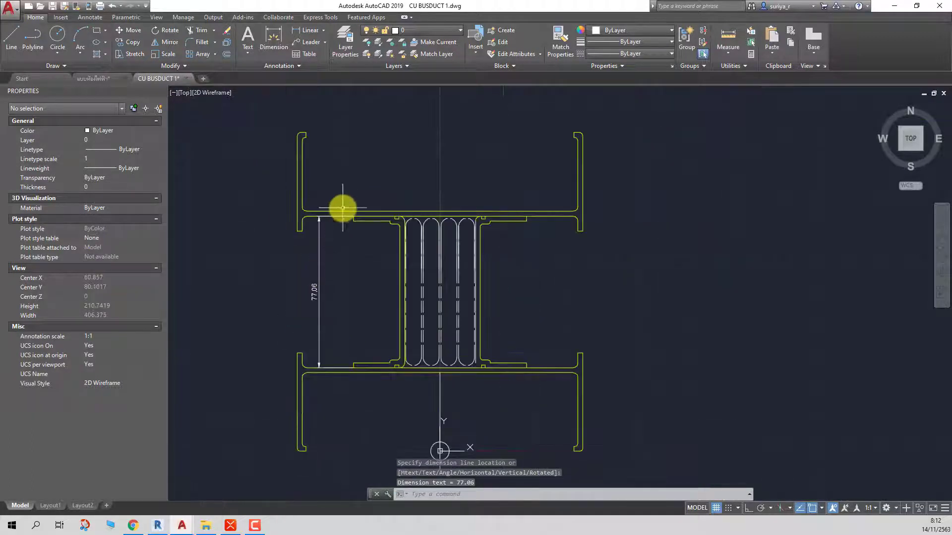
scroll(332, 199, "down", 7)
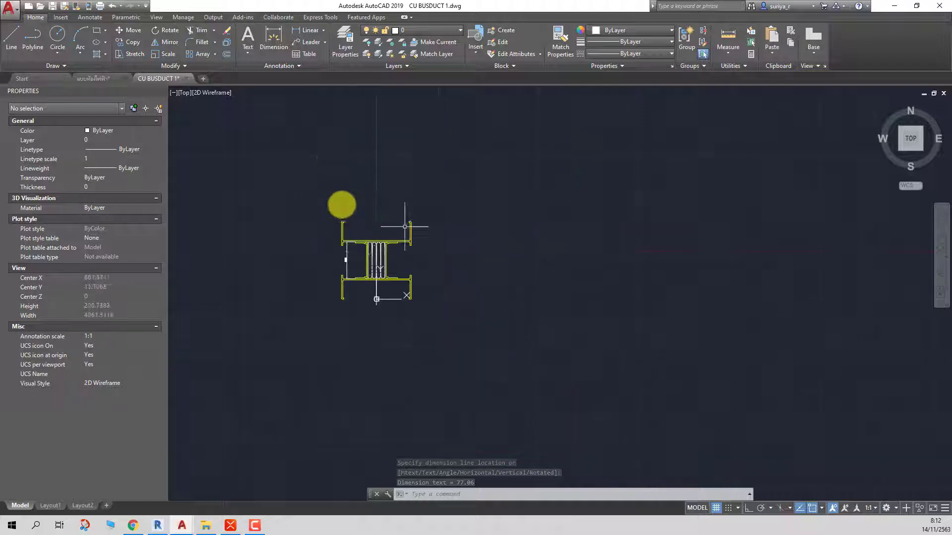
scroll(322, 144, "down", 3)
- Start another linear dimension, inspect the section, then minimise AutoCAD to the desktop
left_click(299, 31)
scroll(393, 234, "up", 12)
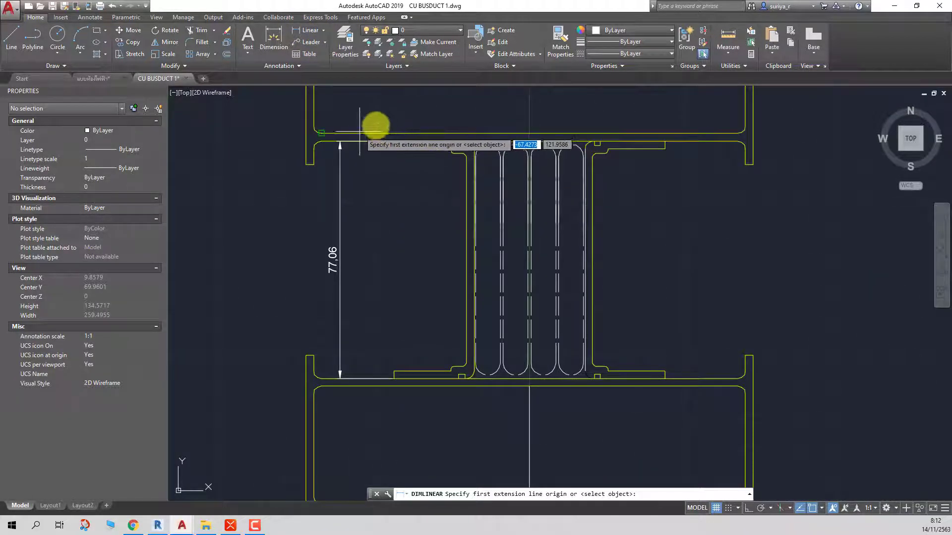
scroll(353, 105, "down", 3)
scroll(349, 97, "up", 3)
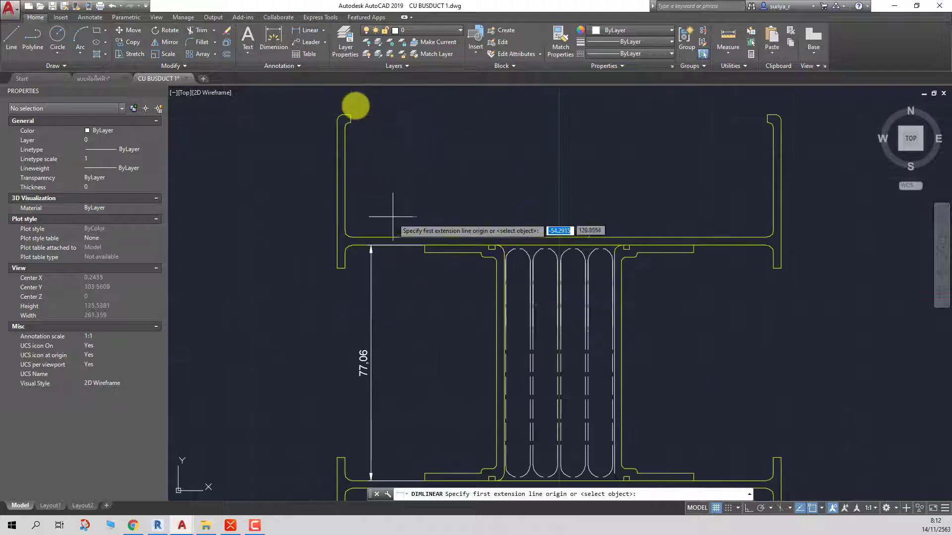
scroll(384, 193, "down", 6)
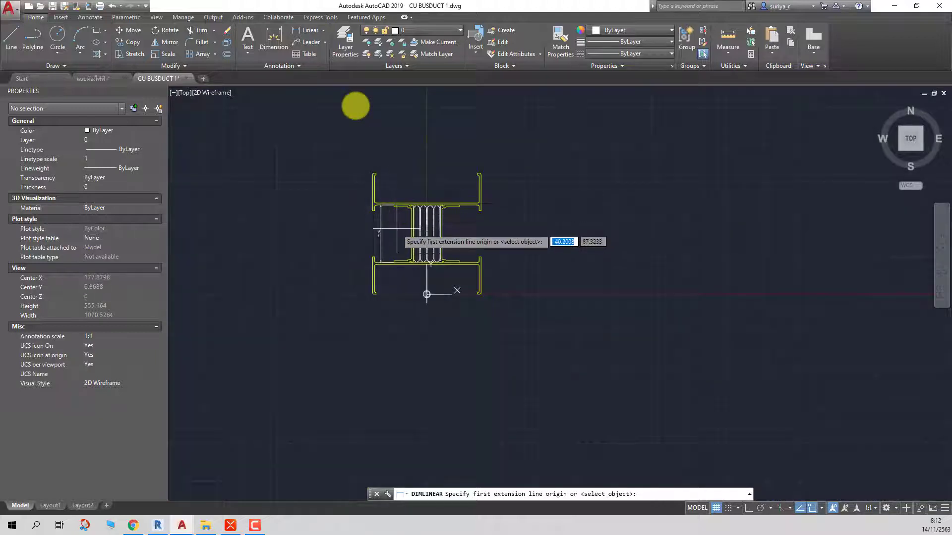
left_click(895, 6)
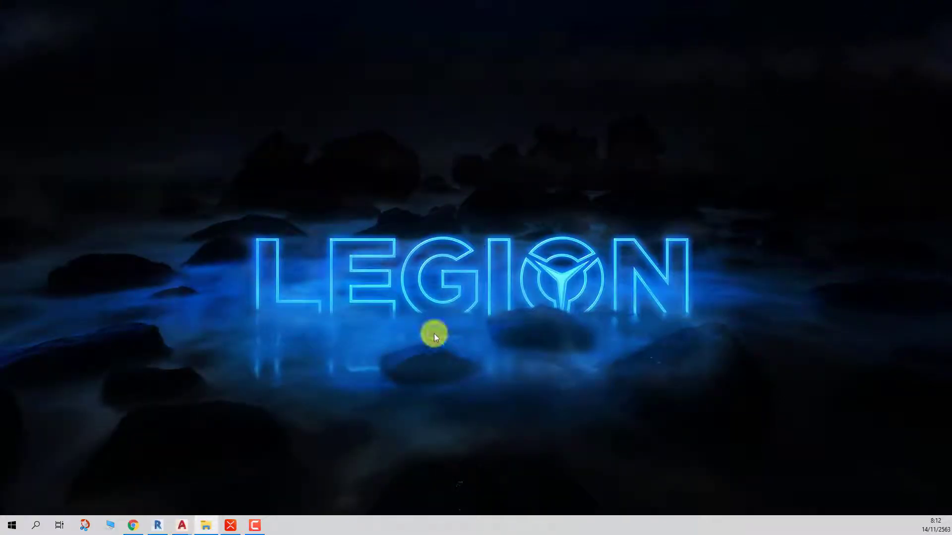
- Back in Revit, cancel dimensioning and orbit the 3D view to an end-on look at the busbar sweep
left_click(157, 527)
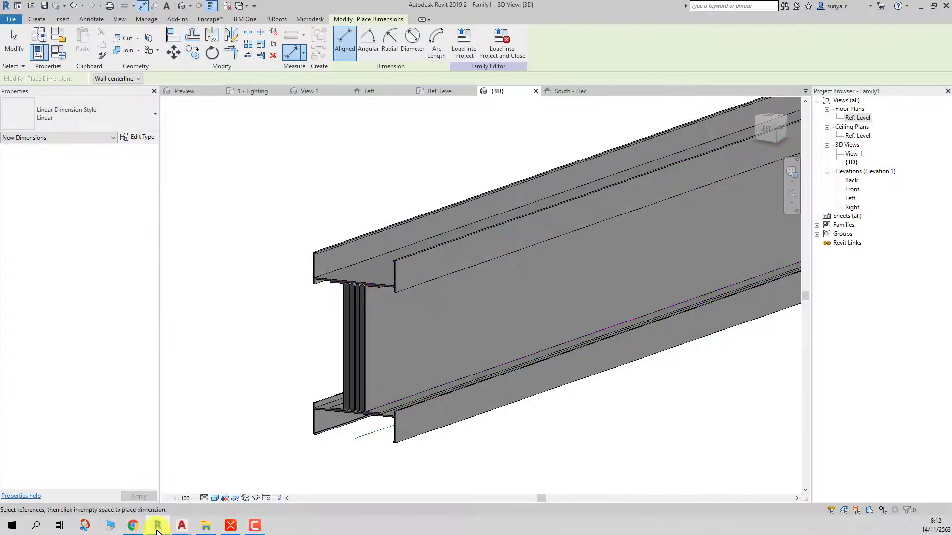
key("Escape")
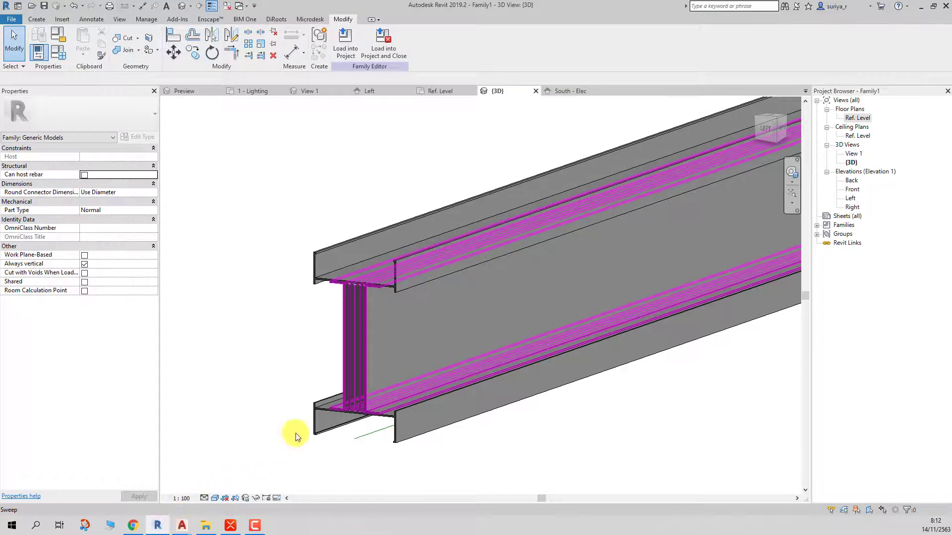
mouse_move(296, 436)
middle_mouse_down("shift")
mouse_move(435, 336)
mouse_move(521, 329)
mouse_move(496, 319)
middle_mouse_up("shift")
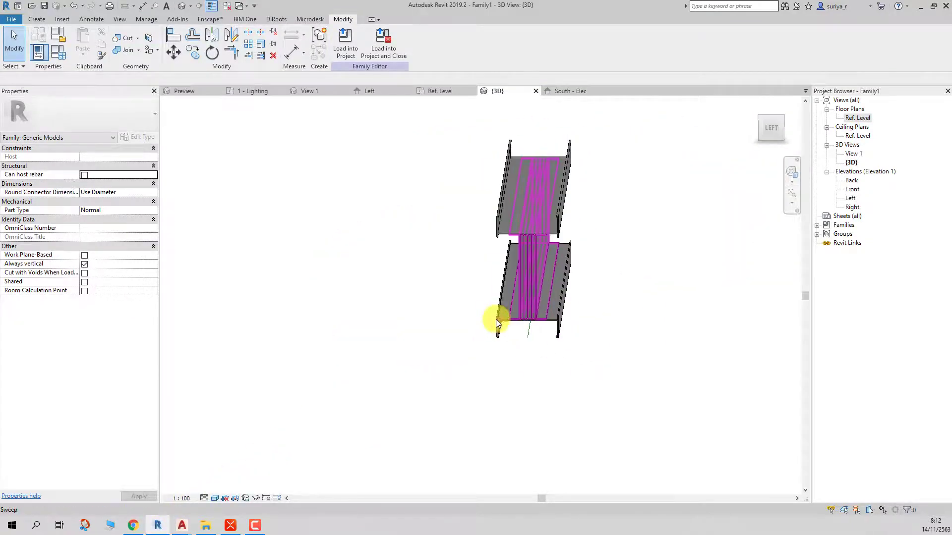
left_click(551, 223)
mouse_move(548, 212)
middle_mouse_down("shift")
mouse_move(608, 293)
mouse_move(615, 279)
mouse_move(598, 248)
middle_mouse_up("shift")
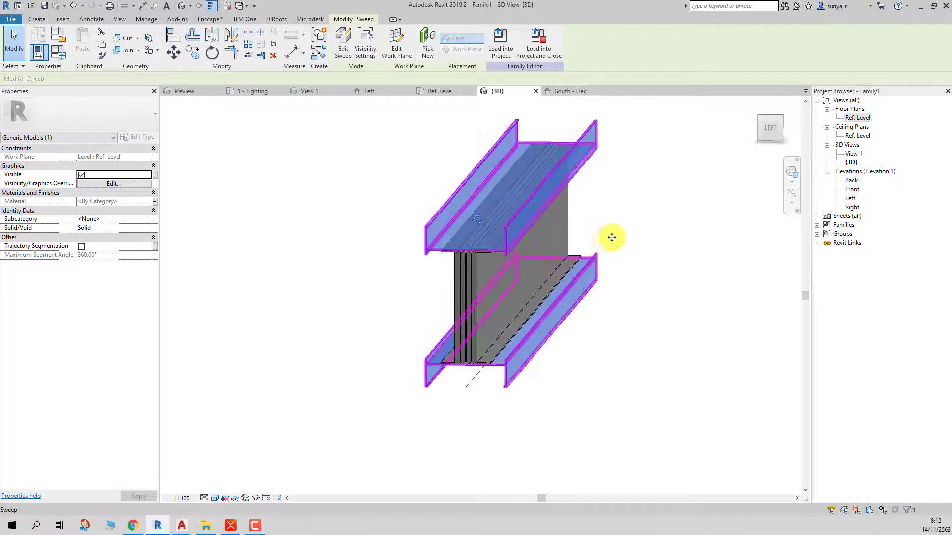
- Open Ref. Level, then the Front elevation, and begin editing the busbar sweep
double_click(858, 121)
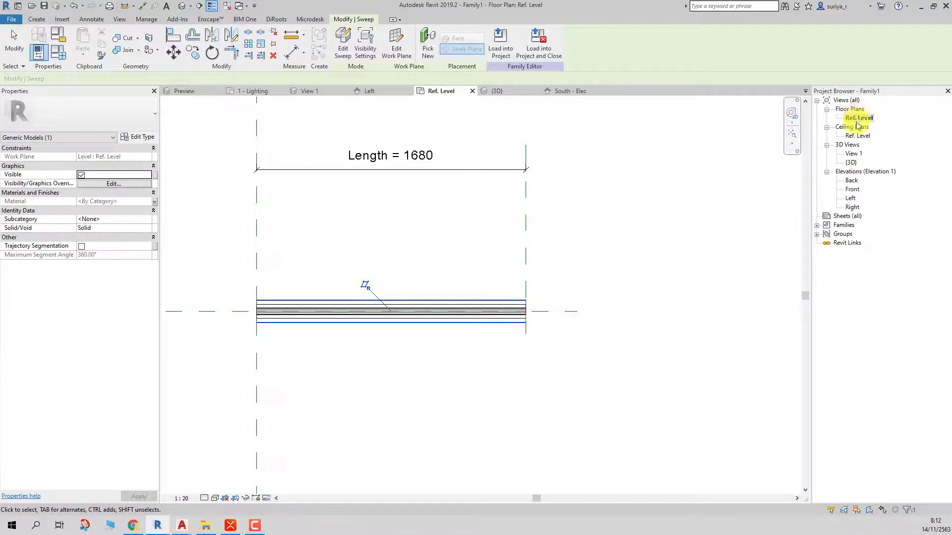
double_click(853, 190)
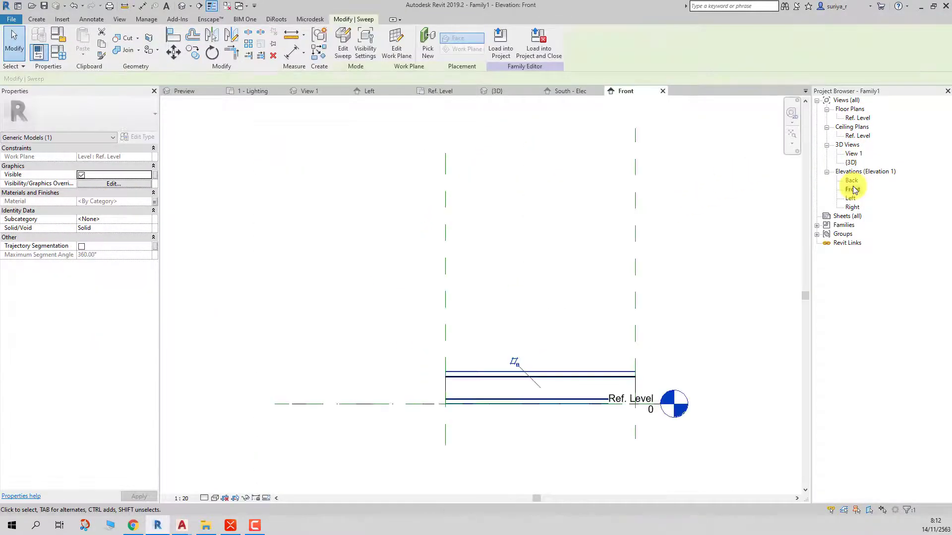
double_click(635, 367)
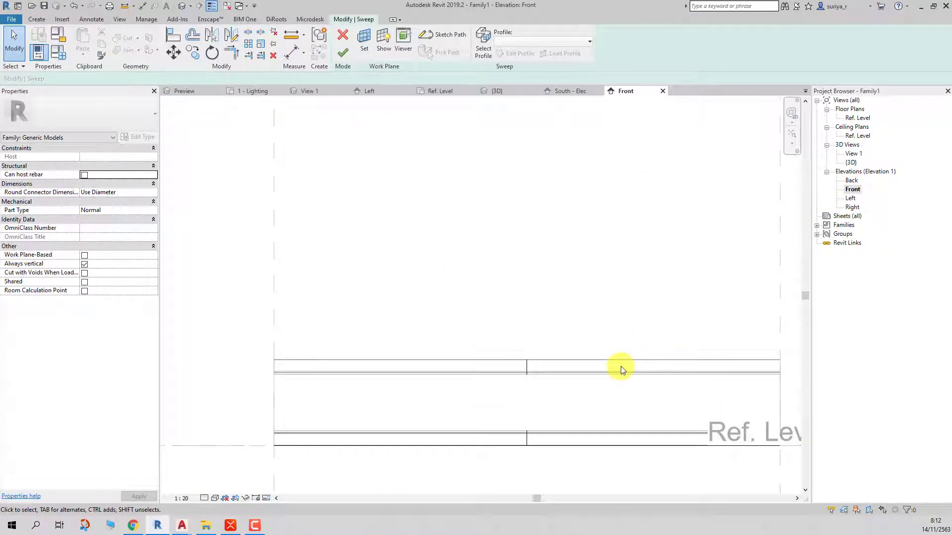
- In the Left elevation, delete the top channel lines from the sweep profile and finish both edit modes
left_click(528, 362)
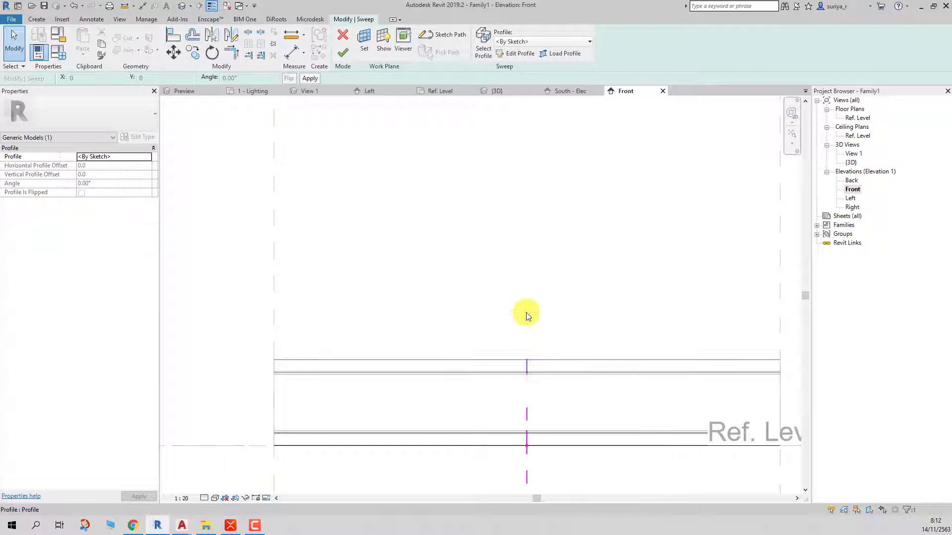
left_click(519, 56)
left_click(481, 363)
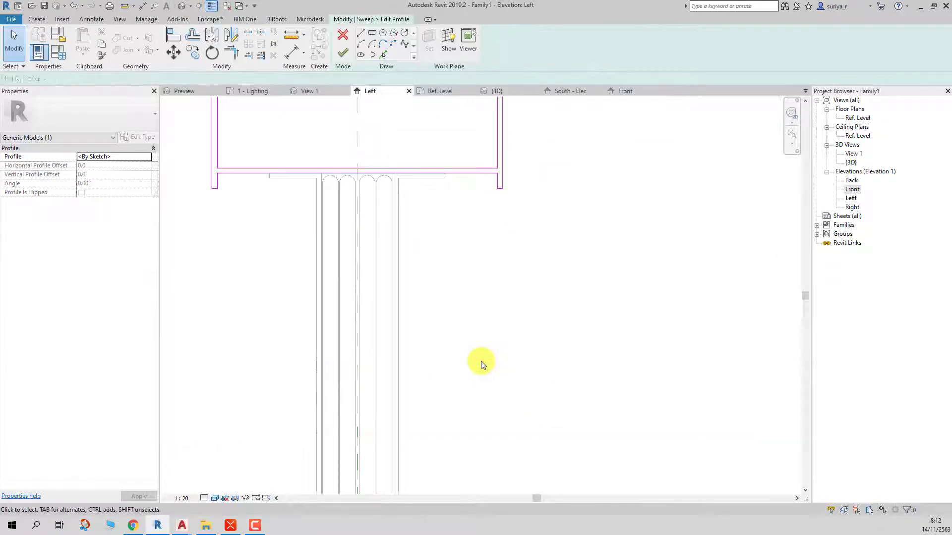
scroll(461, 340, "down", 3)
left_click_drag(313, 153, 602, 279)
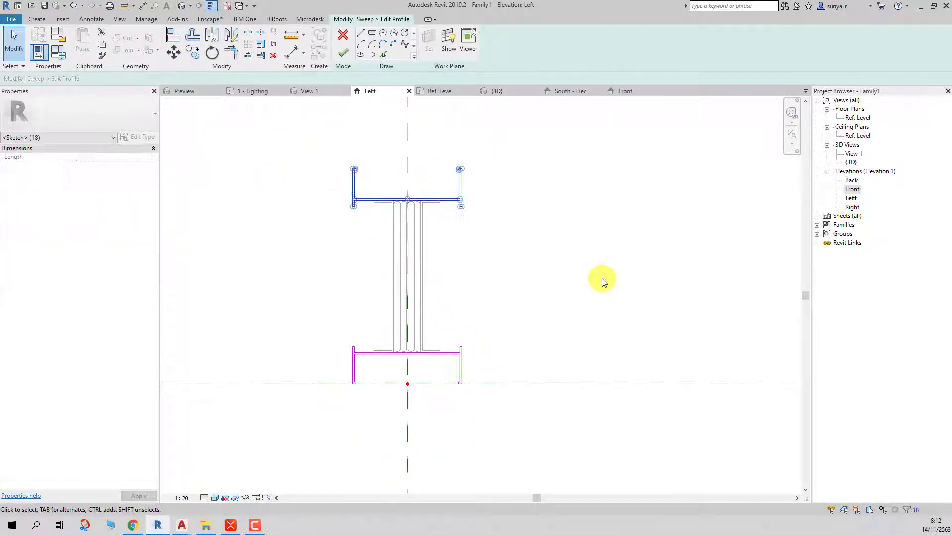
key("Delete")
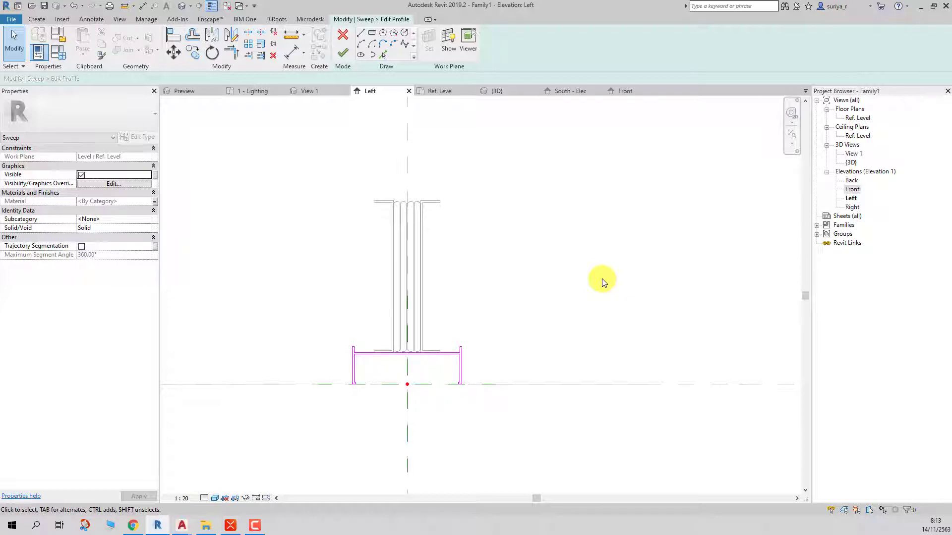
left_click(343, 52)
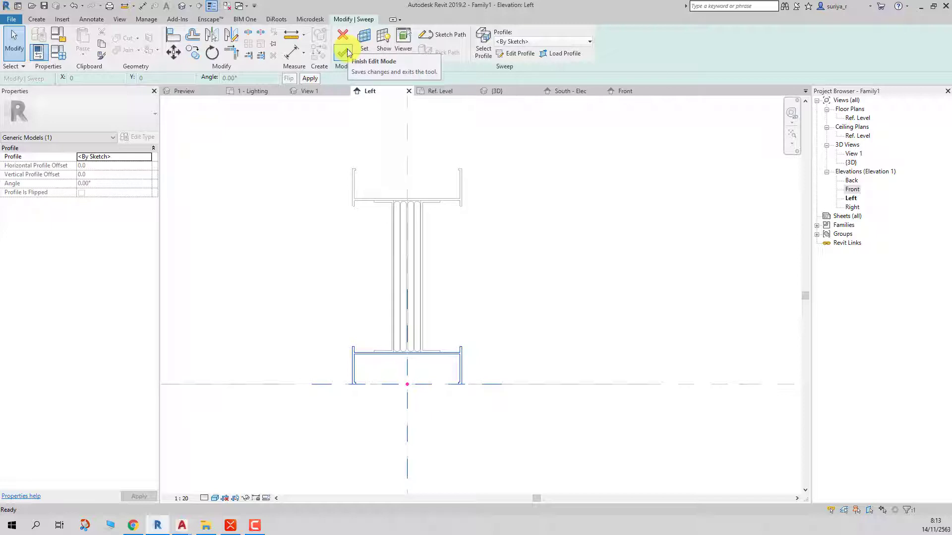
left_click(347, 58)
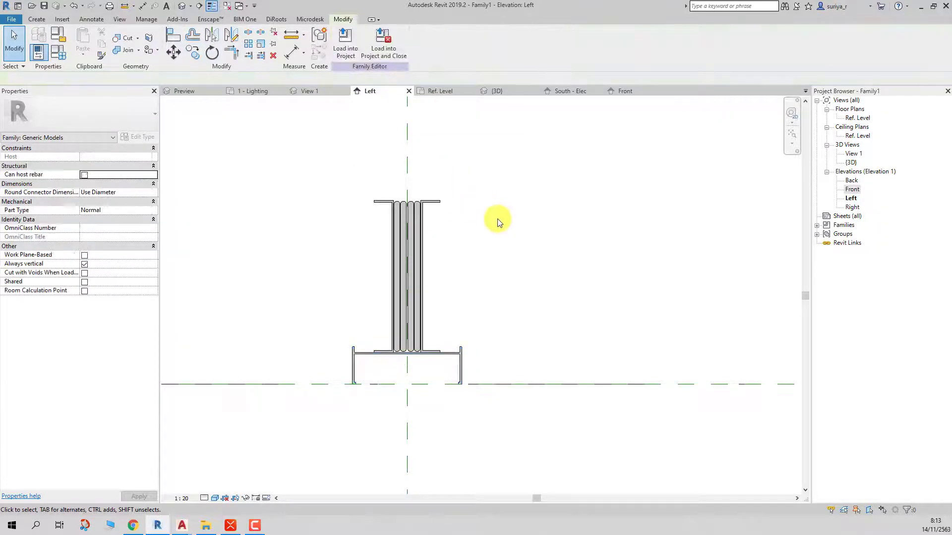
- Dismiss the reminder and draw a horizontal reference plane with RP
scroll(495, 219, "up", 2)
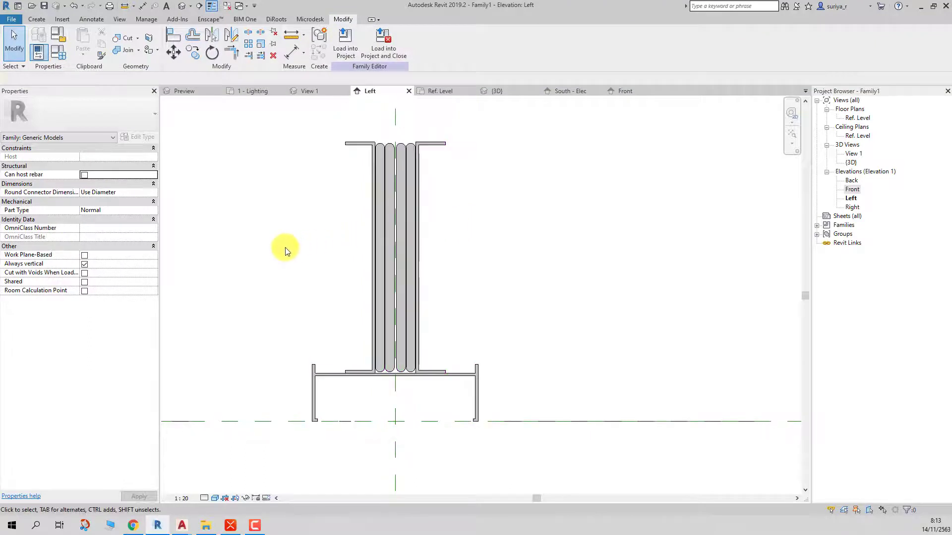
scroll(284, 248, "down", 2)
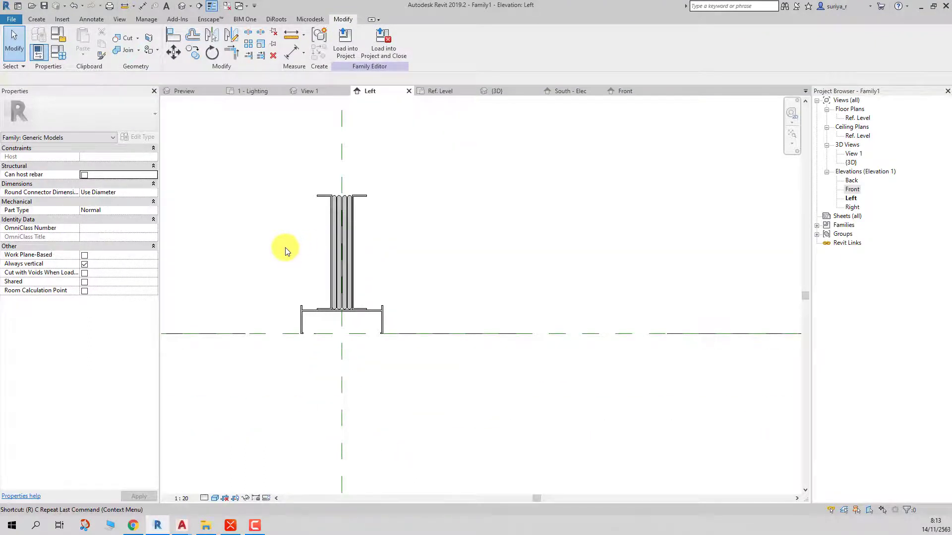
left_click(541, 302)
key("r")
key("p")
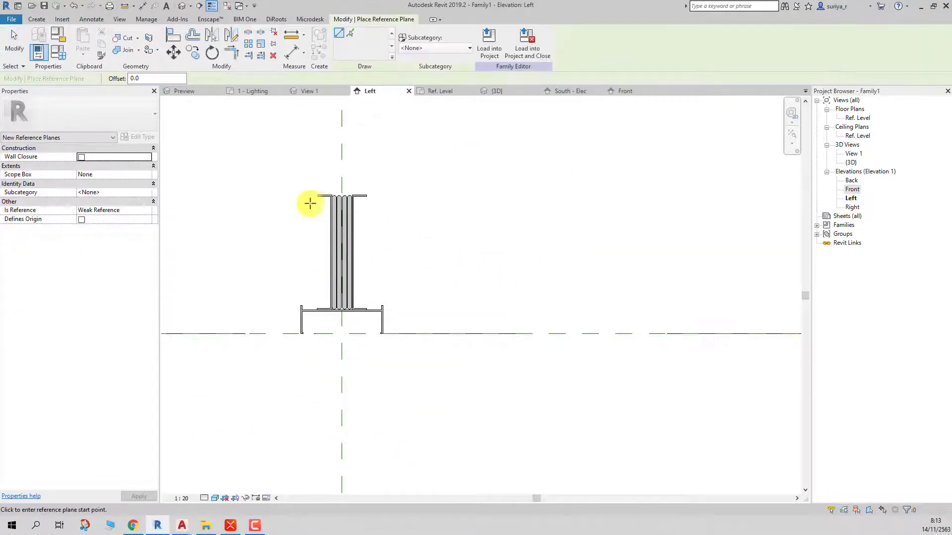
left_click(260, 183)
left_click(439, 183)
key("Escape")
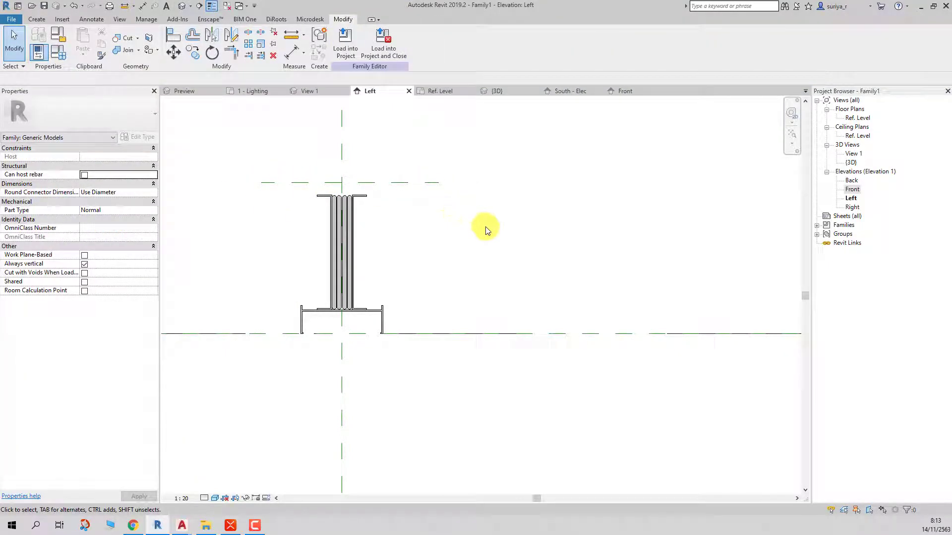
- Align the new reference plane to the busbar base line
key("l")
scroll(485, 227, "up", 2)
scroll(333, 334, "up", 1)
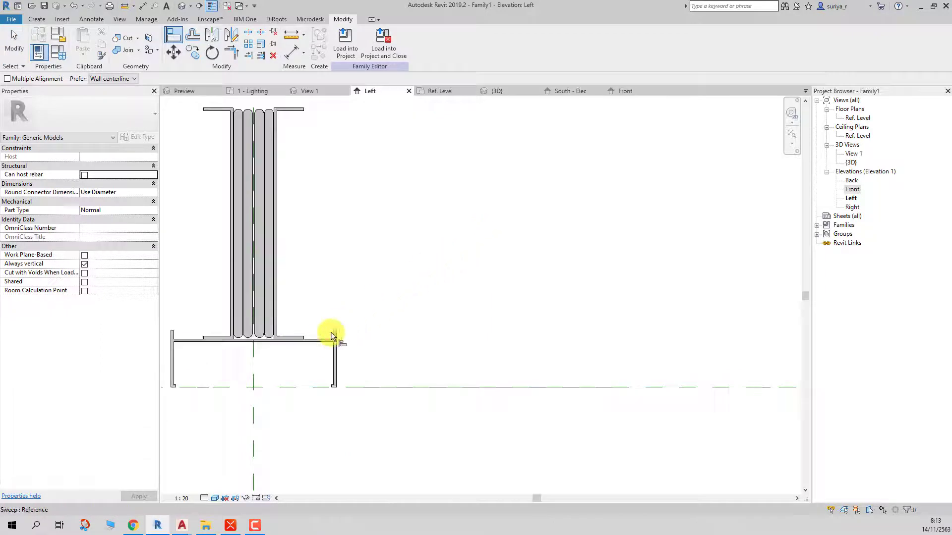
scroll(323, 338, "down", 3)
left_click(352, 200)
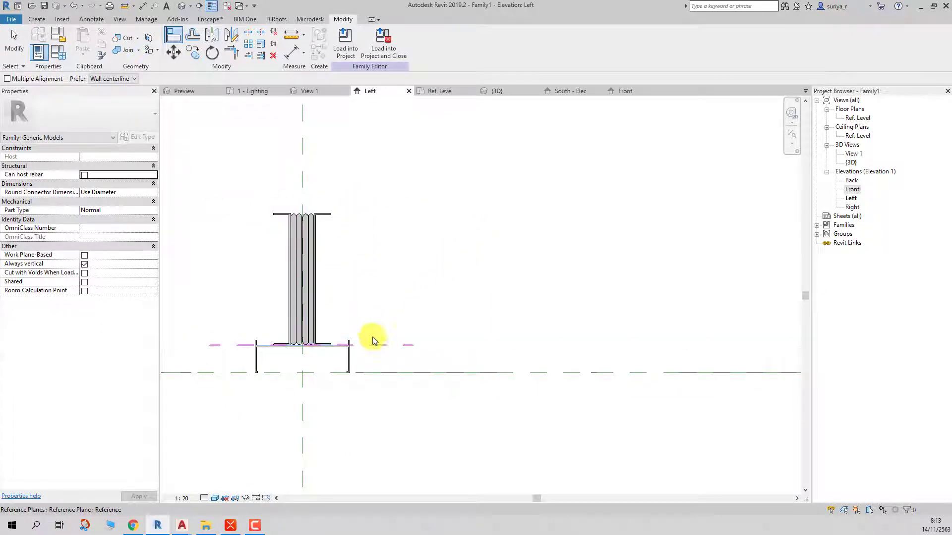
key("Escape")
left_click(372, 345)
- Copy the reference plane 77 upward and zoom to fit the family
left_click(192, 52)
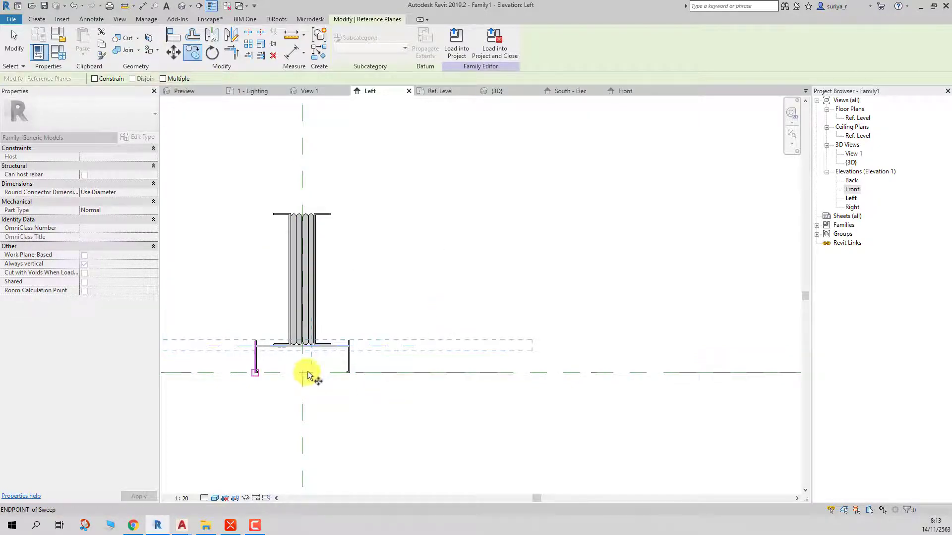
left_click(377, 325)
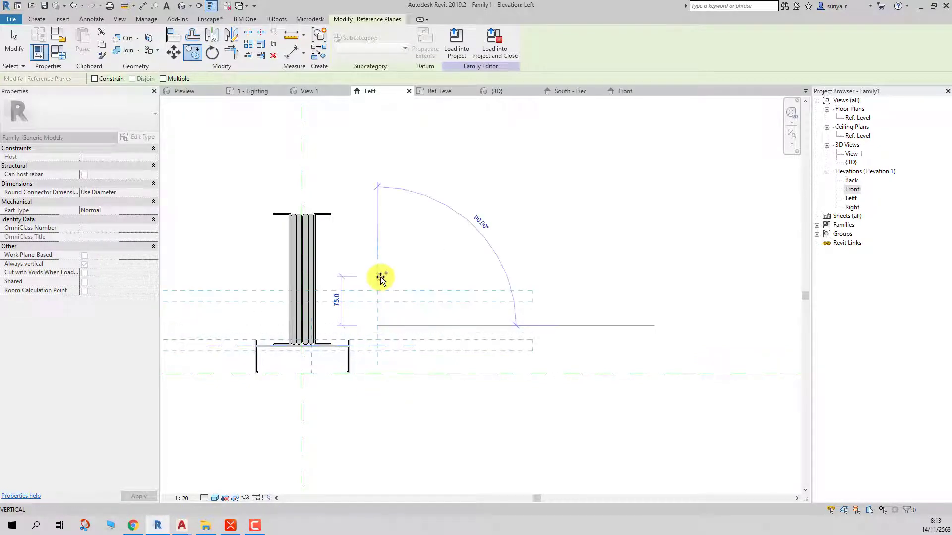
type("77")
key("Return")
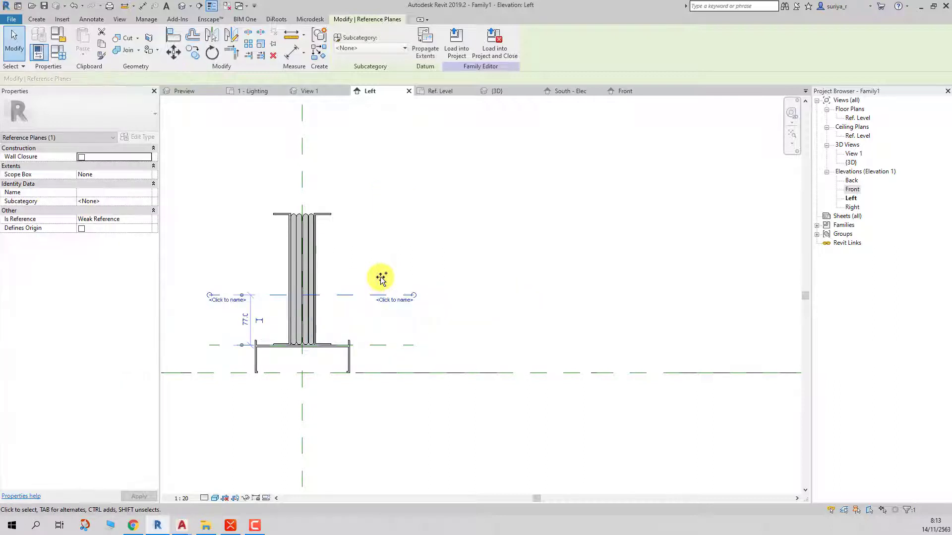
left_click(411, 247)
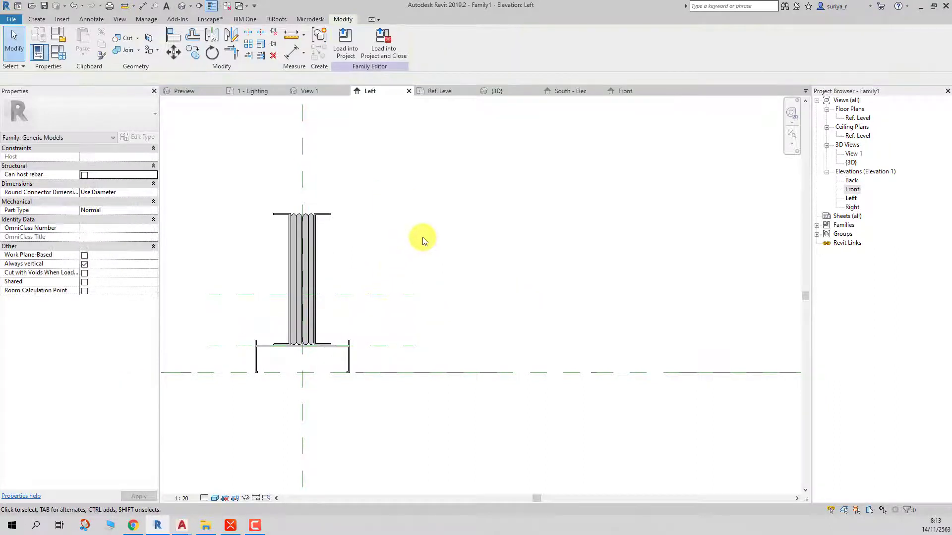
key("z")
key("f")
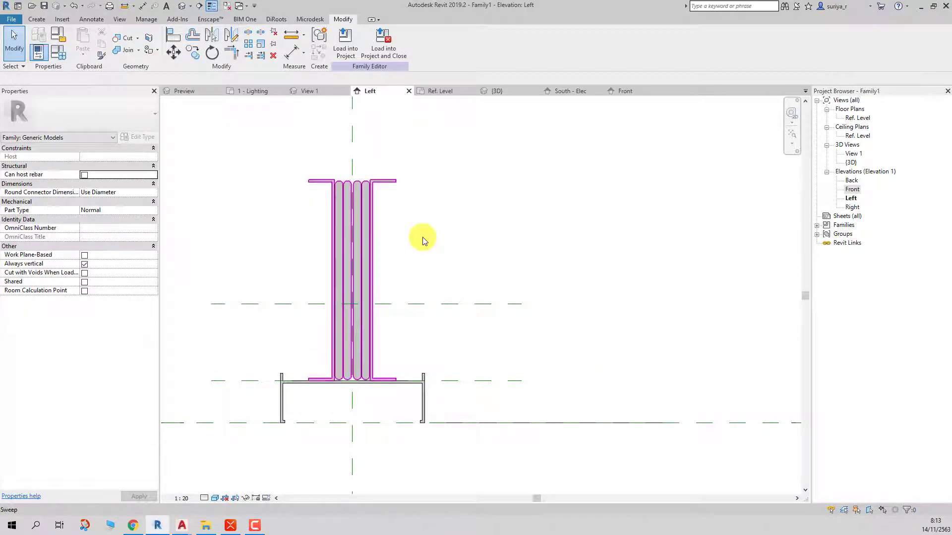
- Move the upper reference plane up to the busbars' top flange, then select the busbar sweep
left_click(342, 208)
scroll(342, 203, "up", 1)
scroll(342, 193, "up", 1)
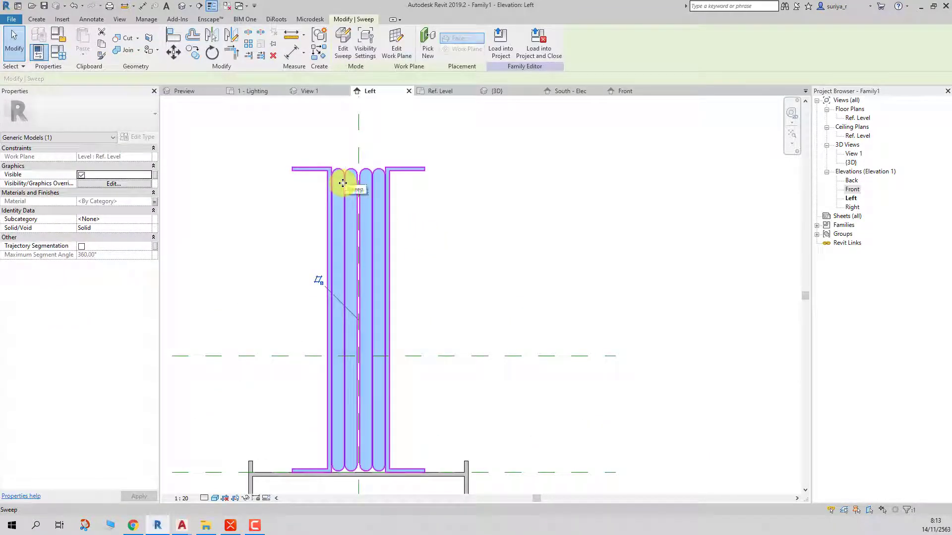
left_click(445, 203)
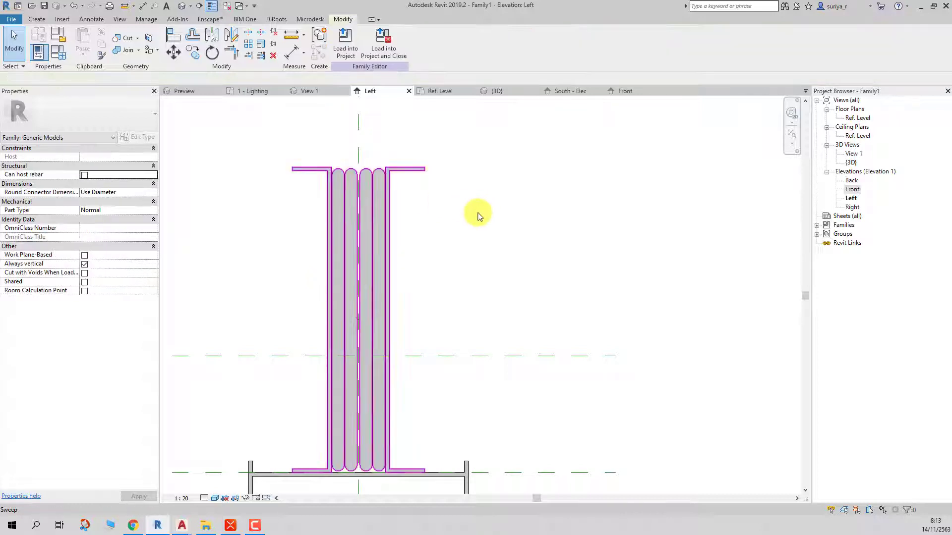
left_click(313, 357)
left_click(483, 263)
left_click(312, 356)
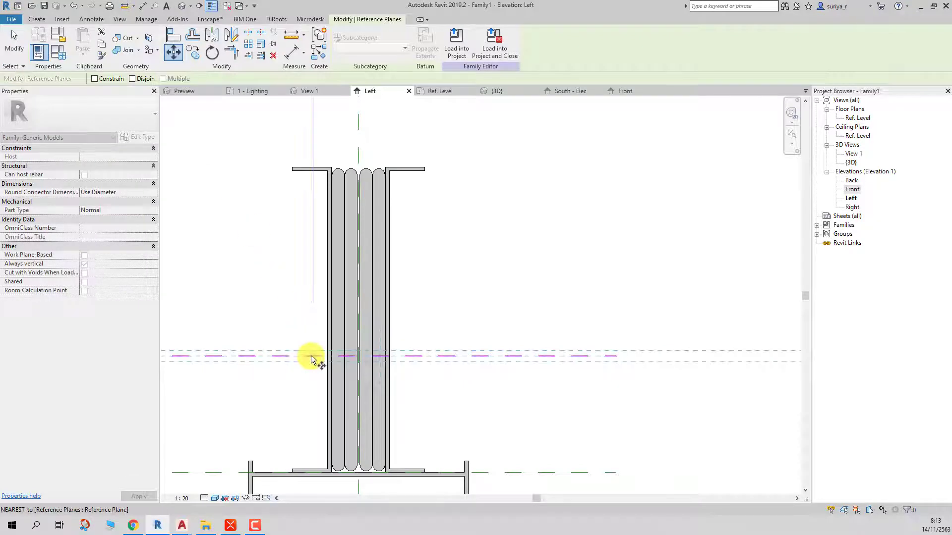
left_click(312, 356)
left_click(319, 167)
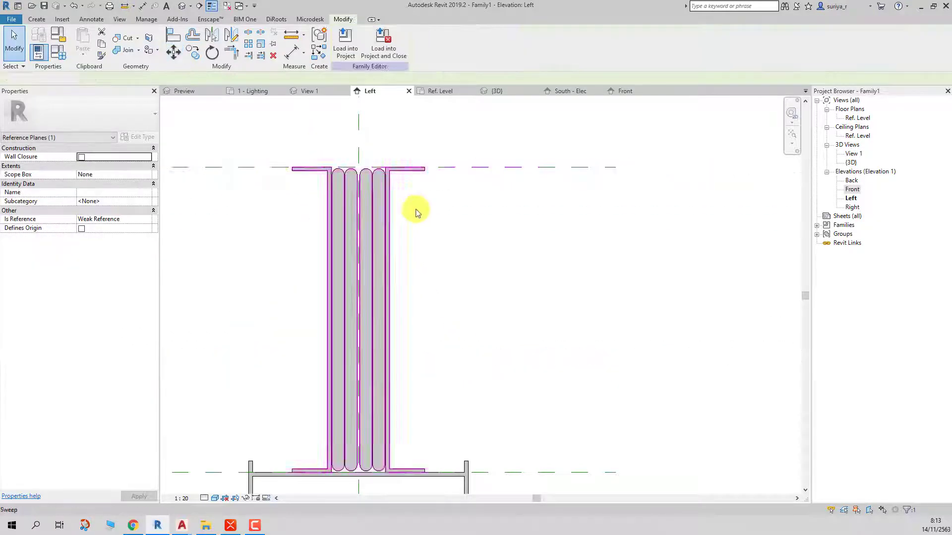
left_click(427, 213)
left_click(388, 184)
- Open the sweep's profile for editing and window-select its top lines
double_click(389, 185)
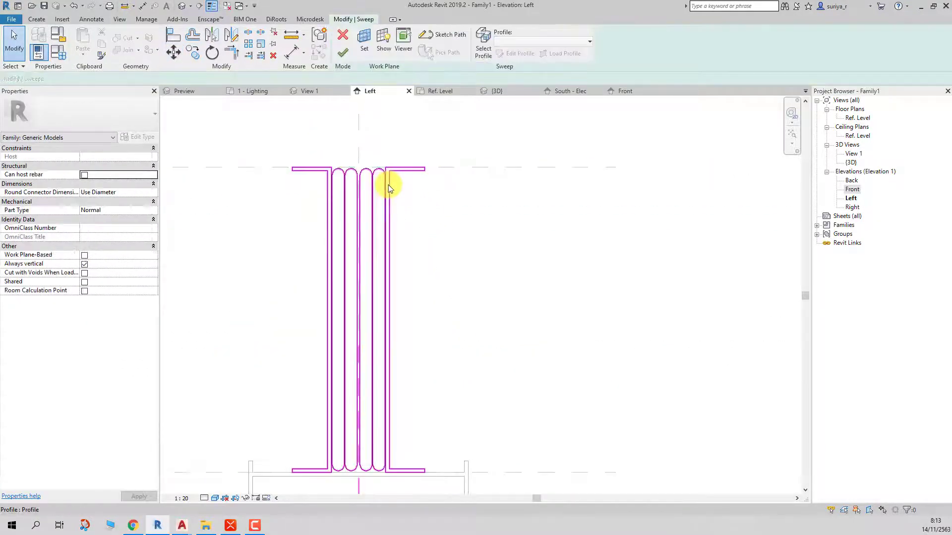
double_click(387, 185)
scroll(387, 185, "up", 2)
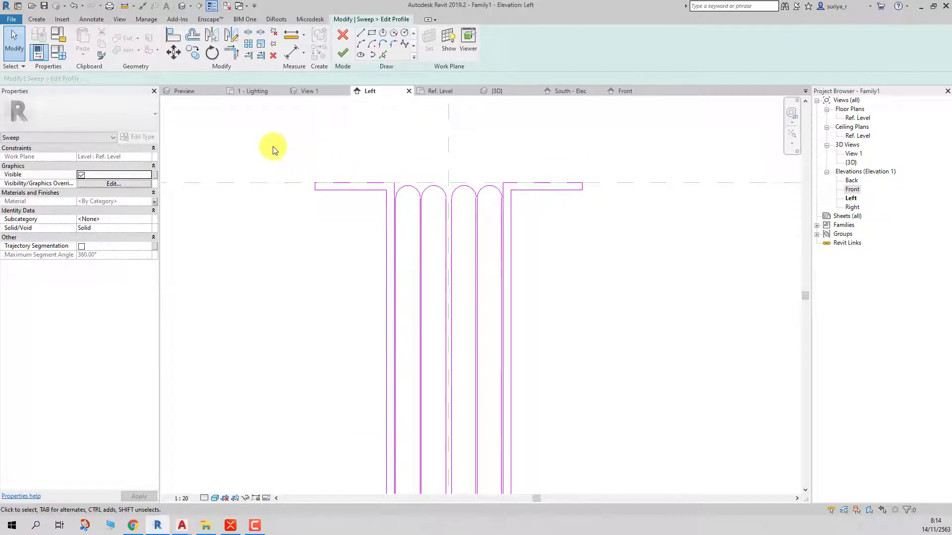
left_click_drag(256, 138, 612, 234)
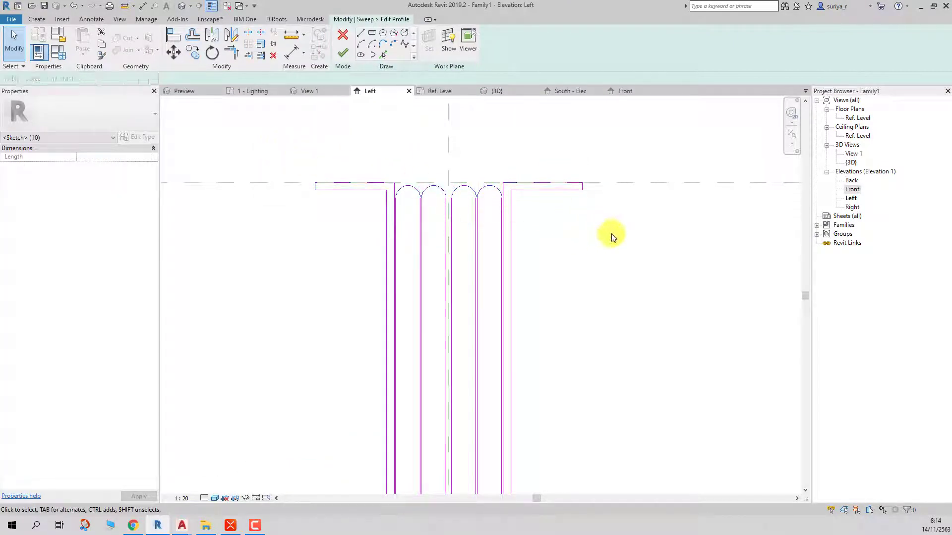
left_click(611, 233)
scroll(372, 169, "down", 2)
left_click_drag(319, 143, 557, 266)
left_click(558, 265)
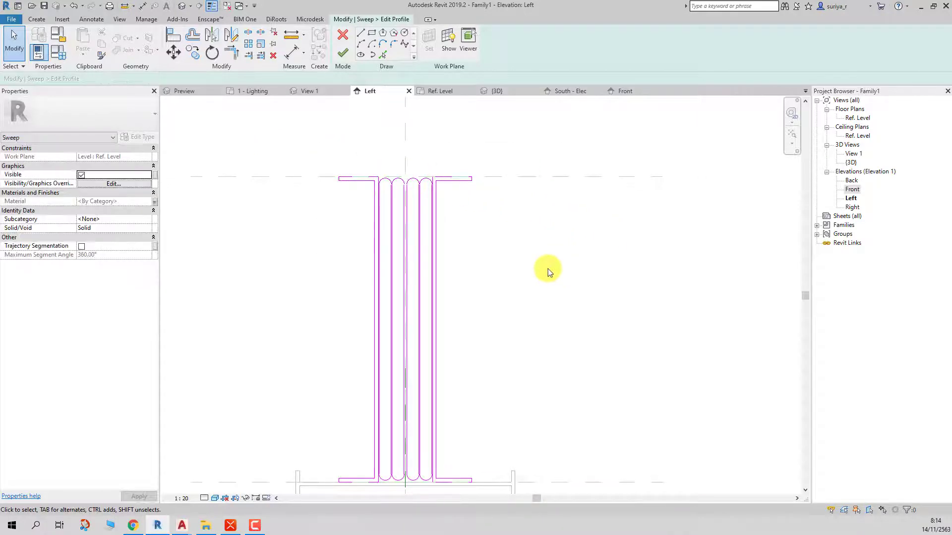
scroll(517, 251, "up", 2)
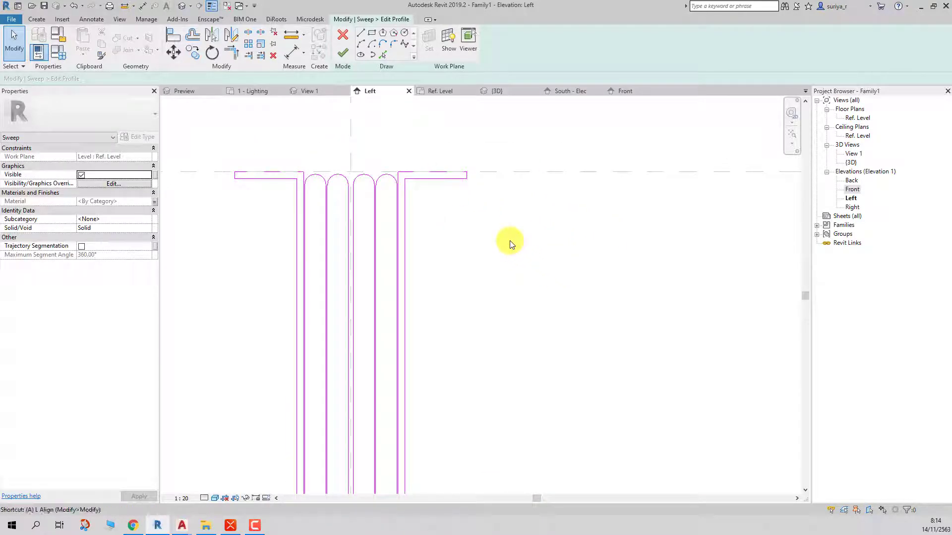
- With Multiple Alignment on, align the profile's top edge to the upper dashed reference plane
key("l")
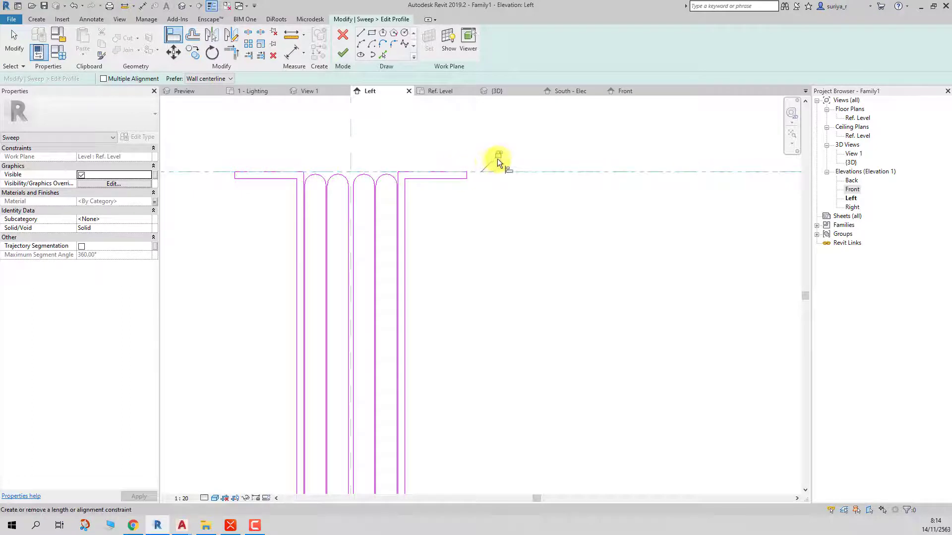
left_click(137, 80)
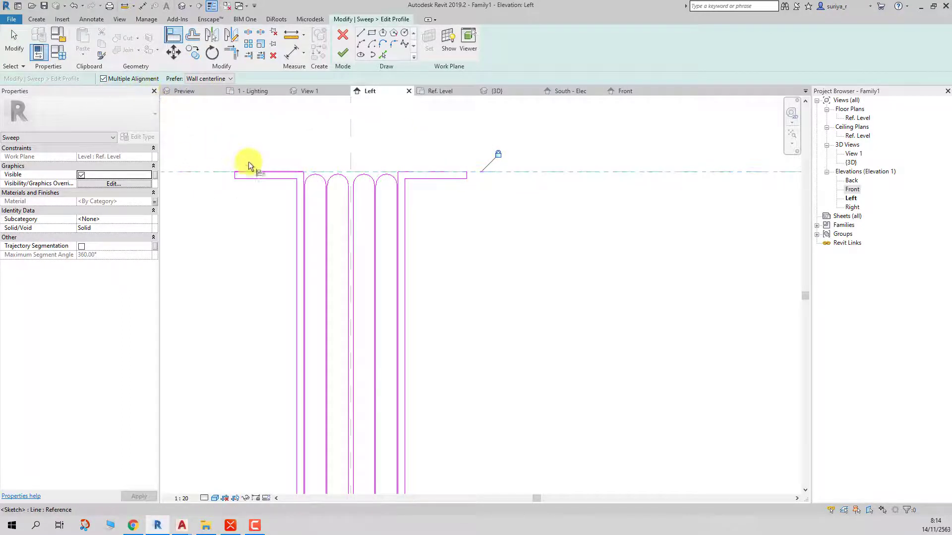
left_click(515, 174)
left_click(281, 173)
key("Escape")
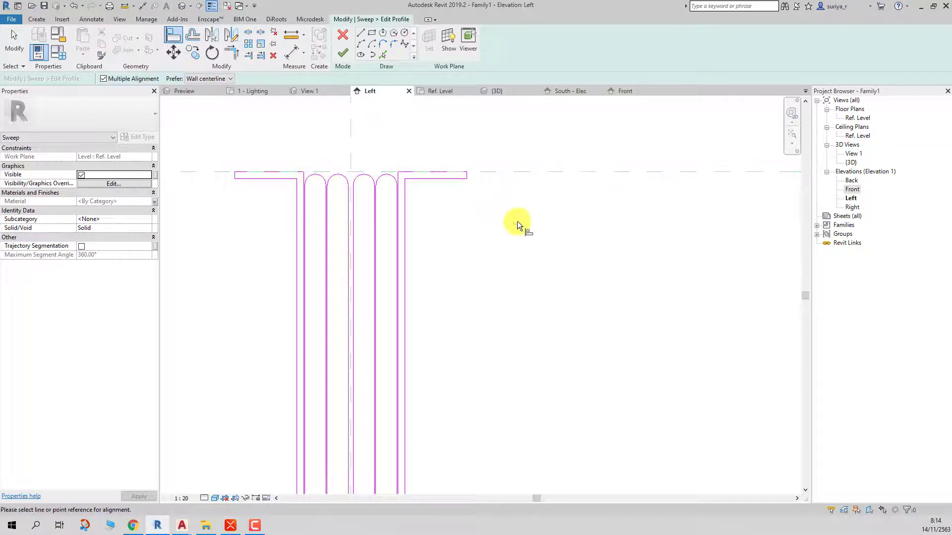
scroll(335, 161, "up", 3)
key("Escape")
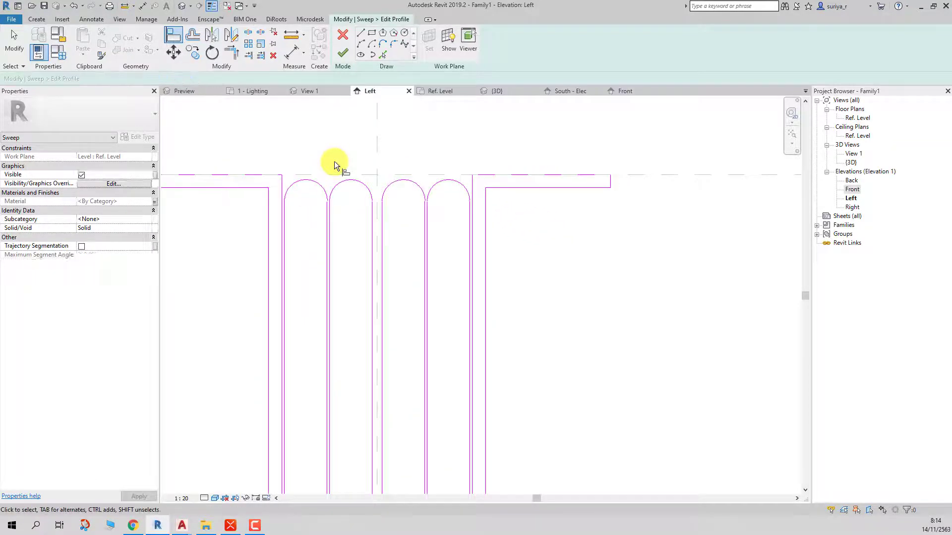
scroll(334, 162, "down", 2)
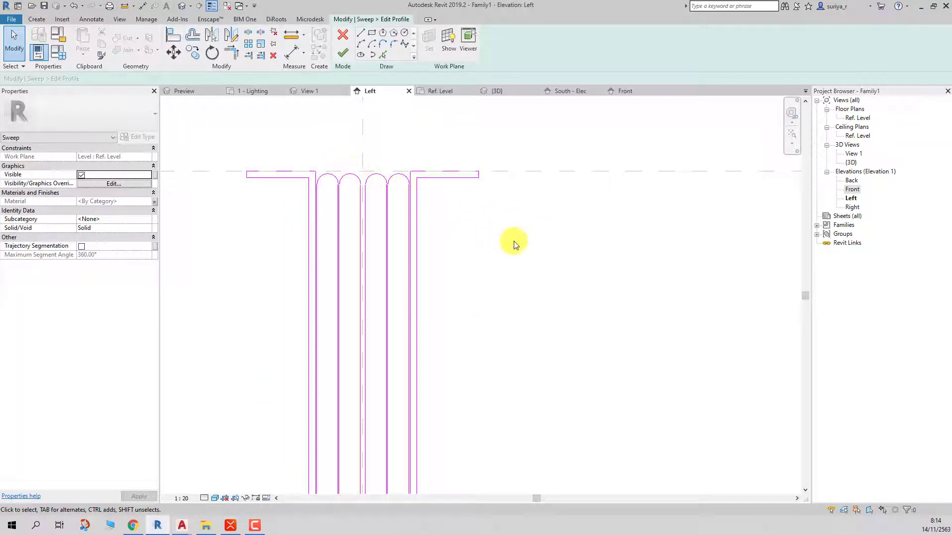
- Place an aligned 5 dimension from the profile arc beside the profile
key("i")
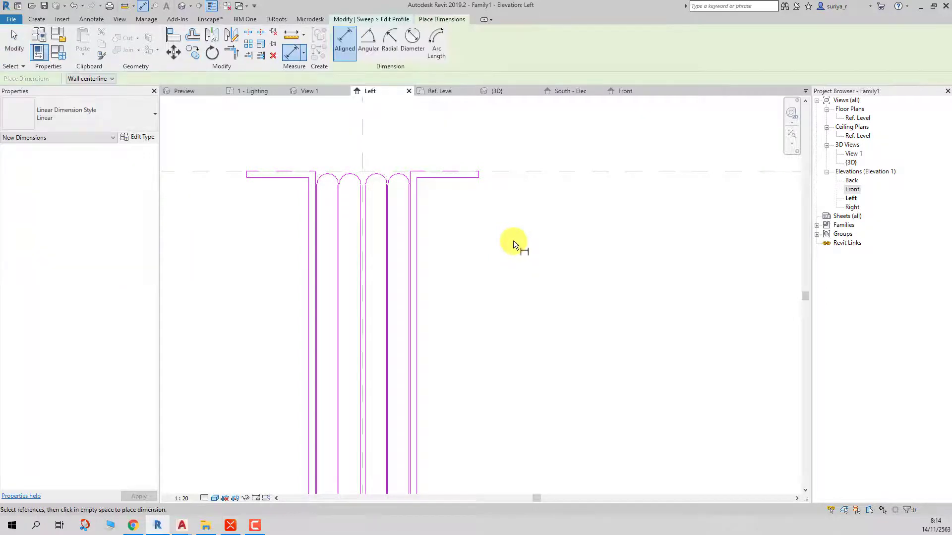
scroll(305, 186, "up", 1)
scroll(305, 187, "up", 2)
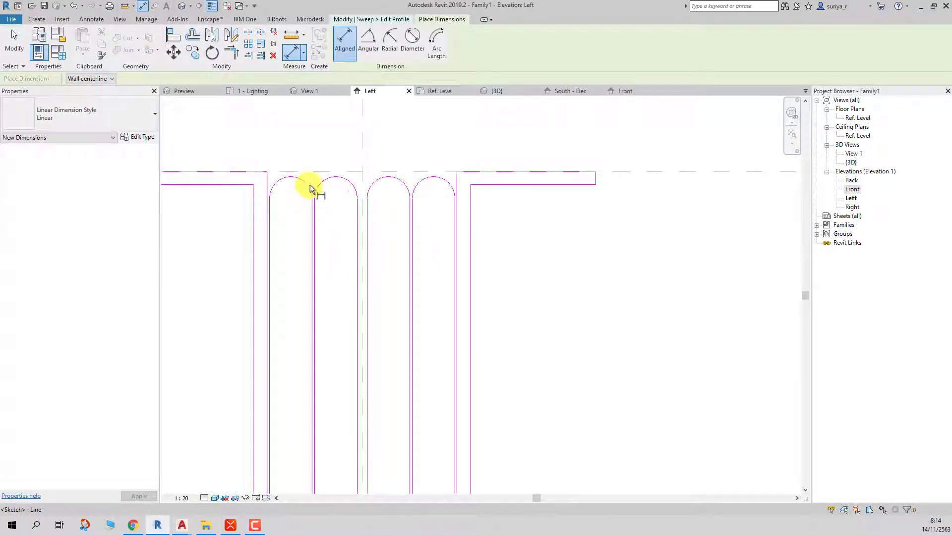
left_click(305, 183)
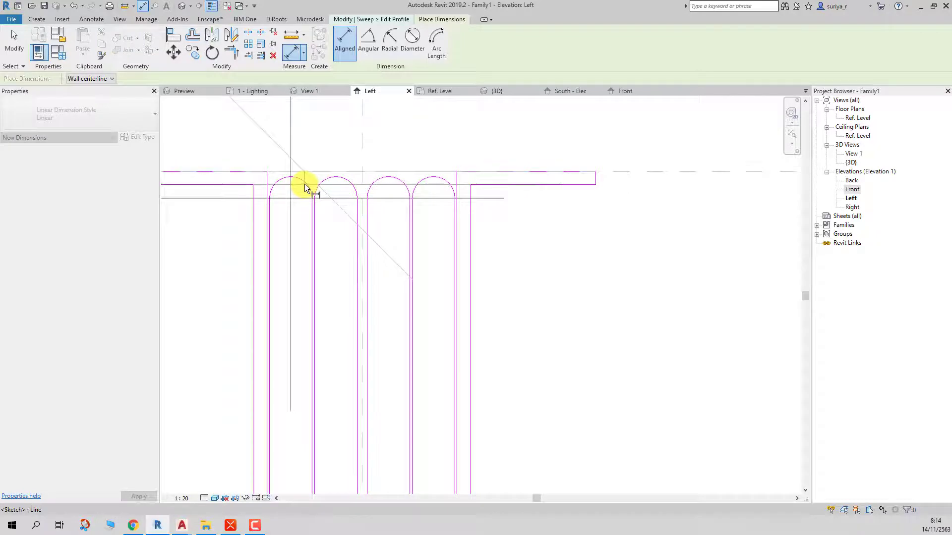
scroll(304, 183, "down", 2)
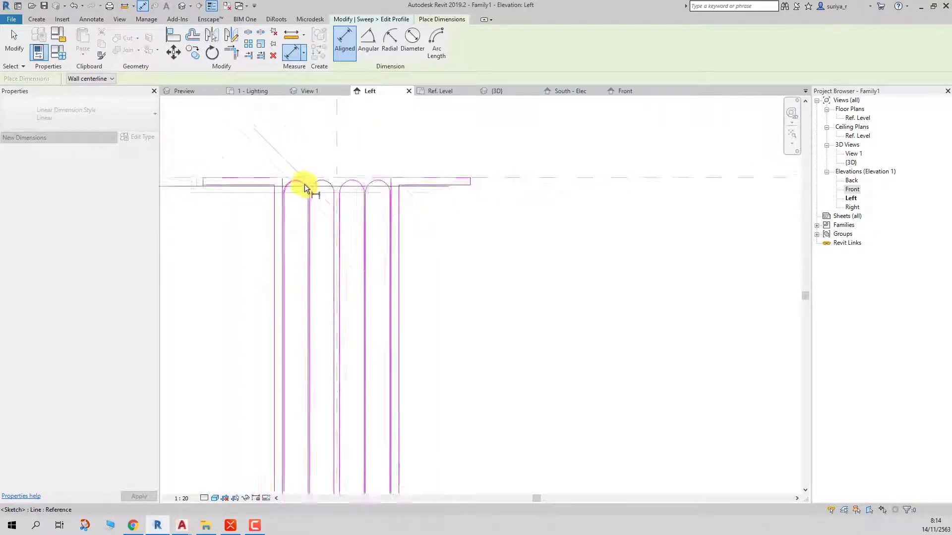
scroll(266, 207, "down", 3)
left_click(260, 211)
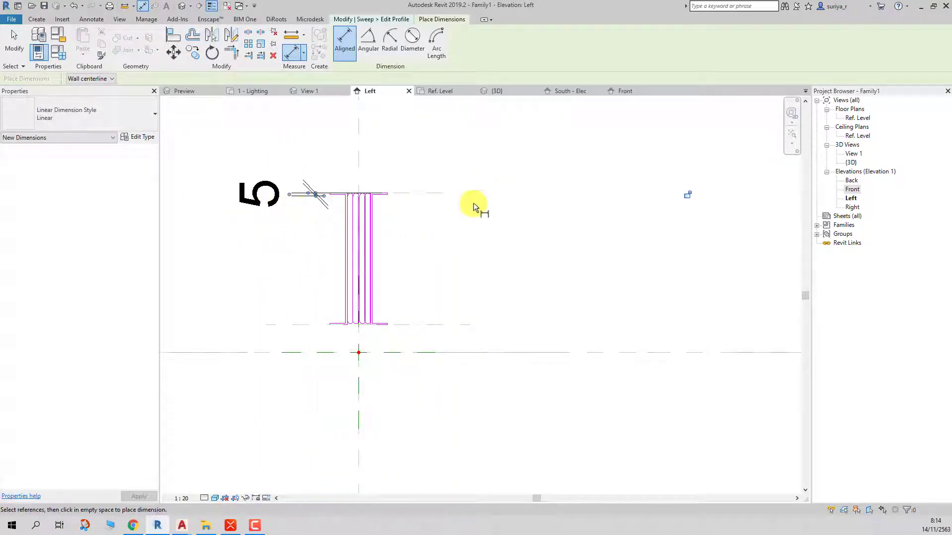
key("Escape")
key("Escape")
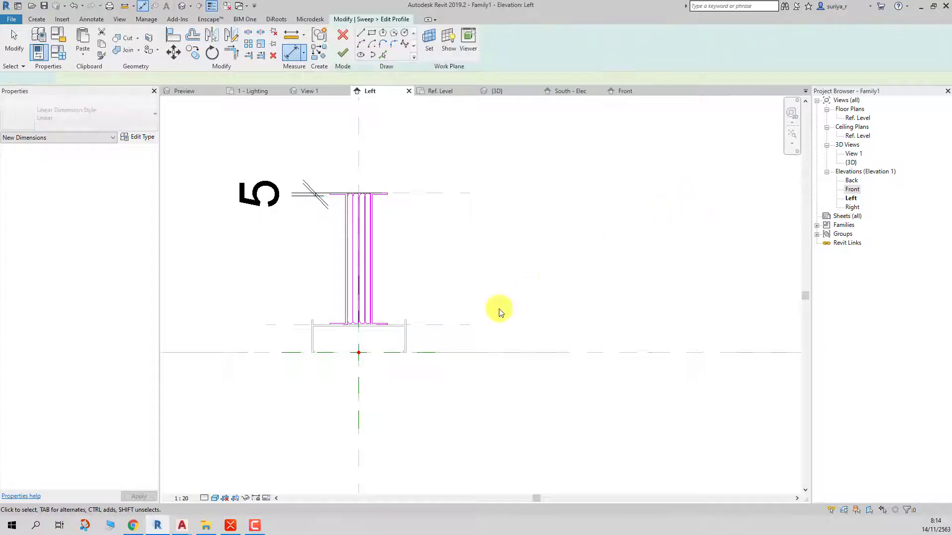
- Change the Left view scale to 1:5, then to 1:2
left_click(181, 498)
left_click(195, 377)
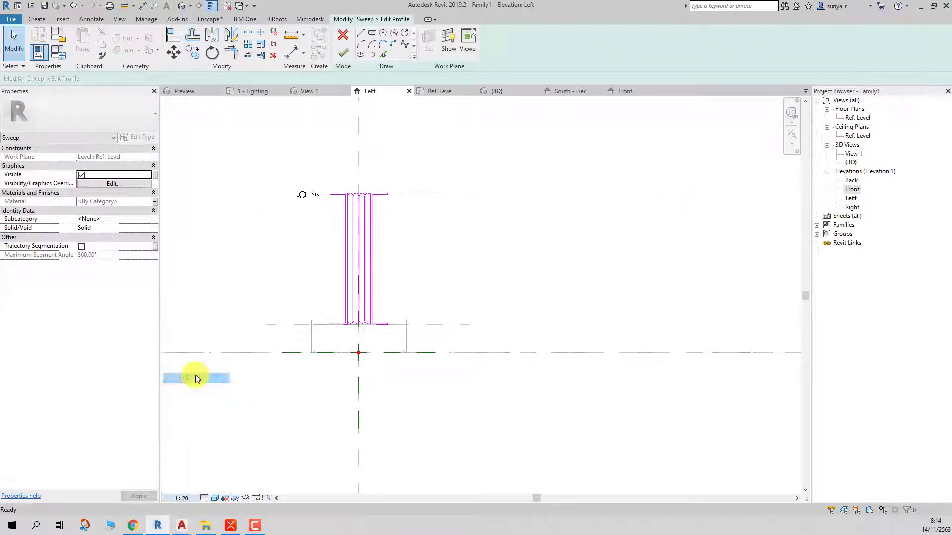
left_click(183, 498)
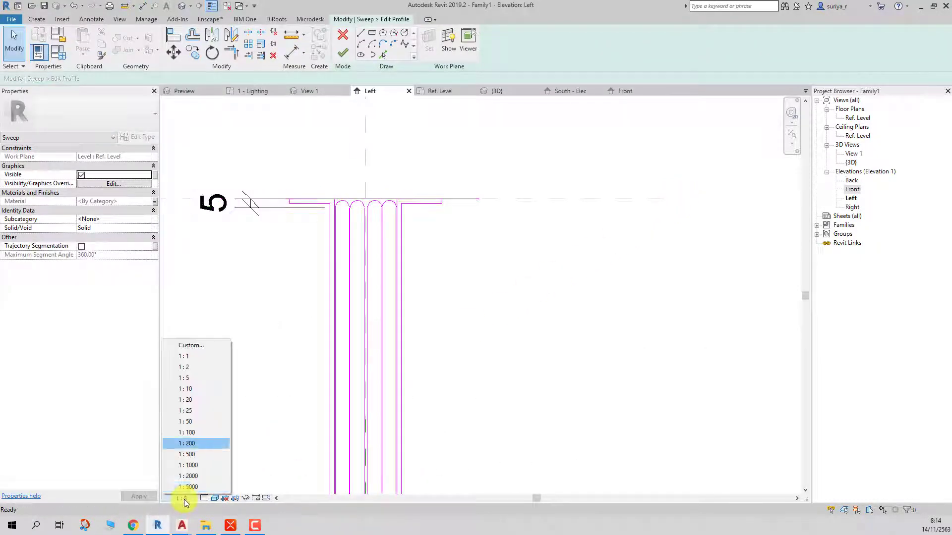
left_click(195, 367)
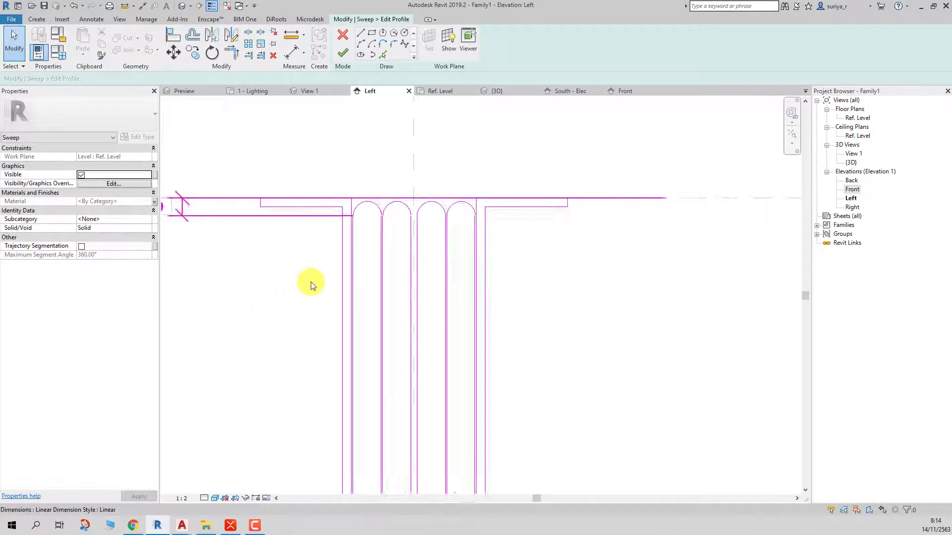
scroll(312, 281, "up", 2)
- Add a second 5 aligned dimension beside the profile and zoom to fit
key("i")
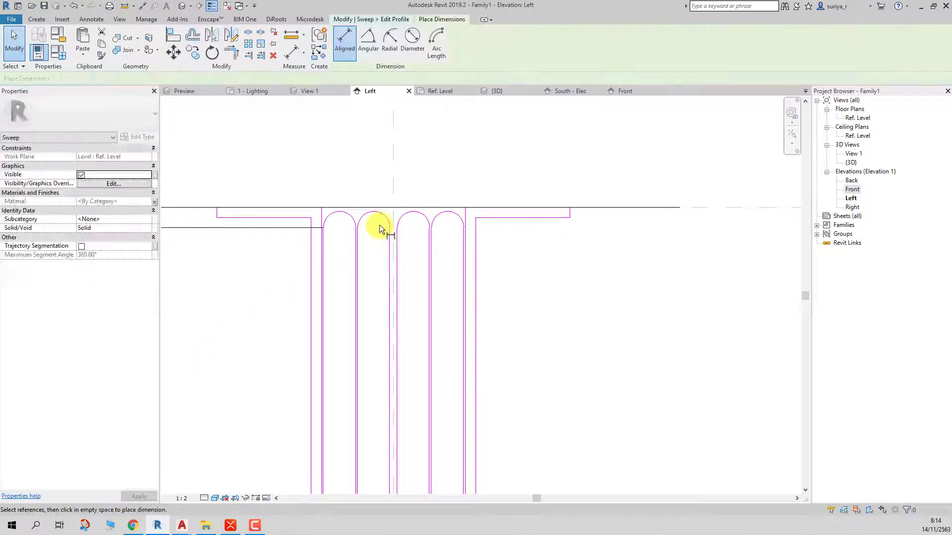
scroll(391, 210, "down", 2)
scroll(447, 206, "down", 3)
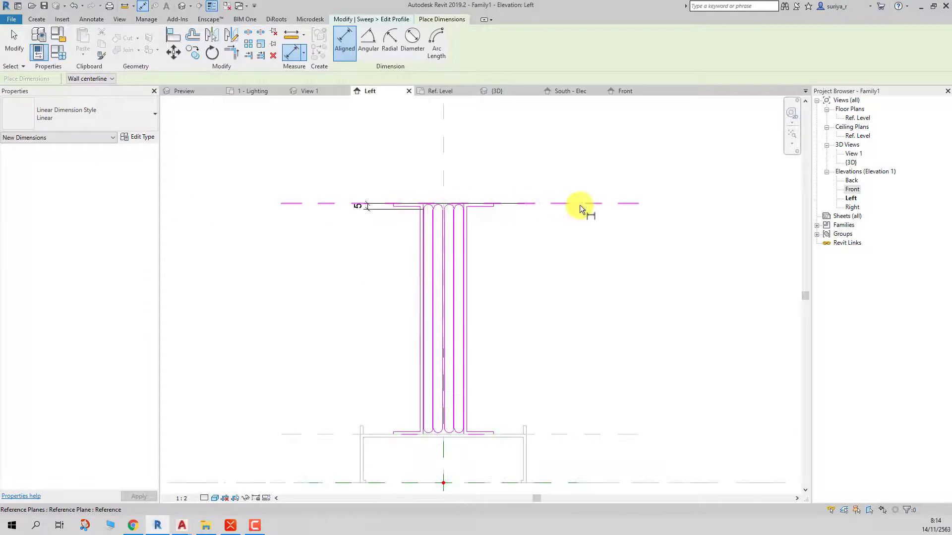
scroll(442, 215, "up", 4)
scroll(441, 215, "up", 1)
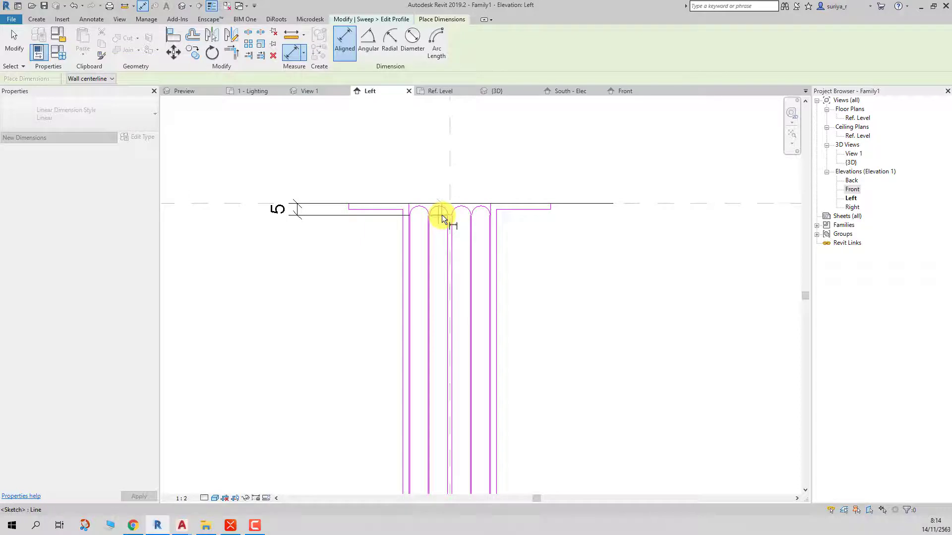
left_click(442, 215)
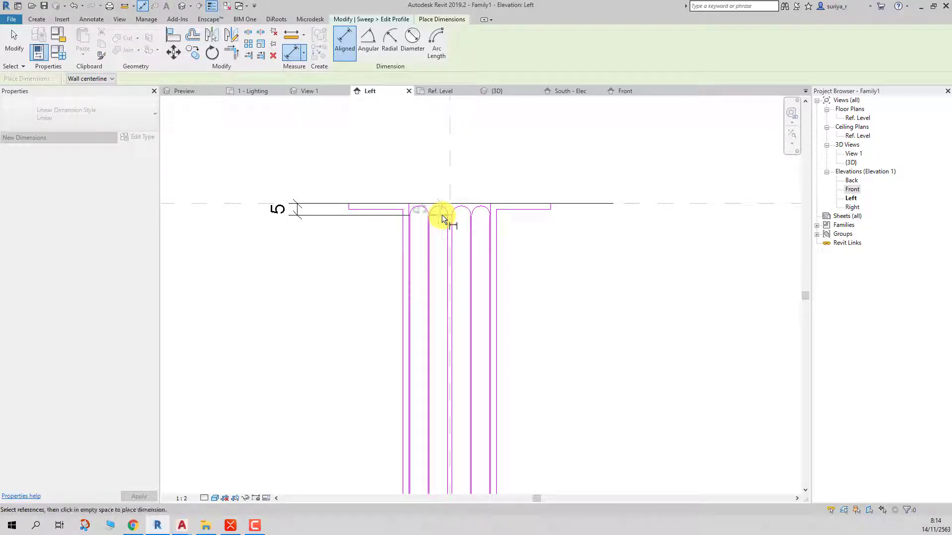
left_click(331, 246)
scroll(330, 246, "down", 2)
key("z")
key("f")
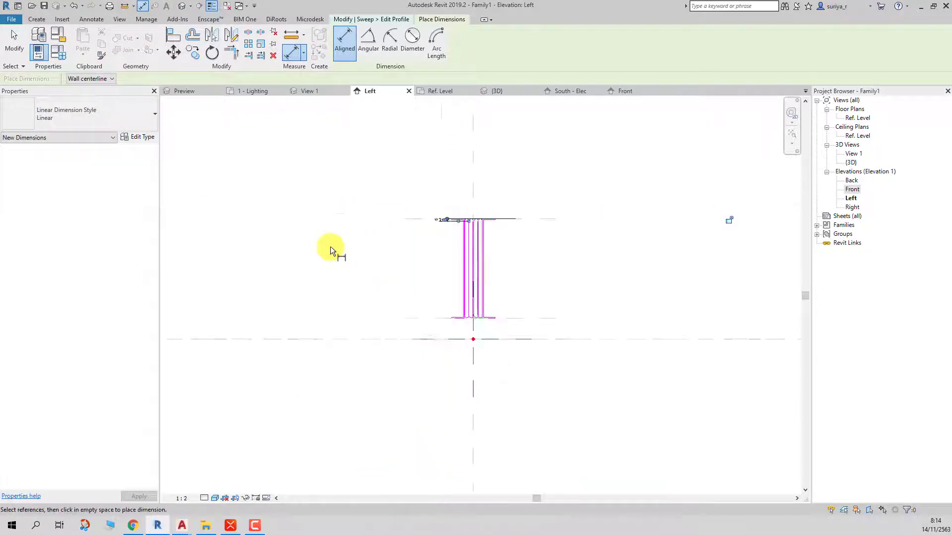
scroll(729, 221, "up", 1)
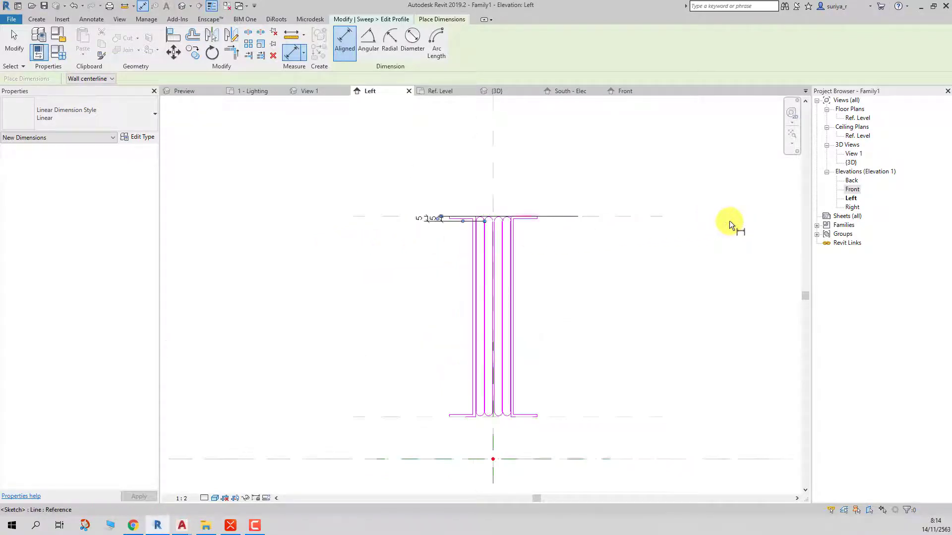
scroll(730, 222, "up", 5)
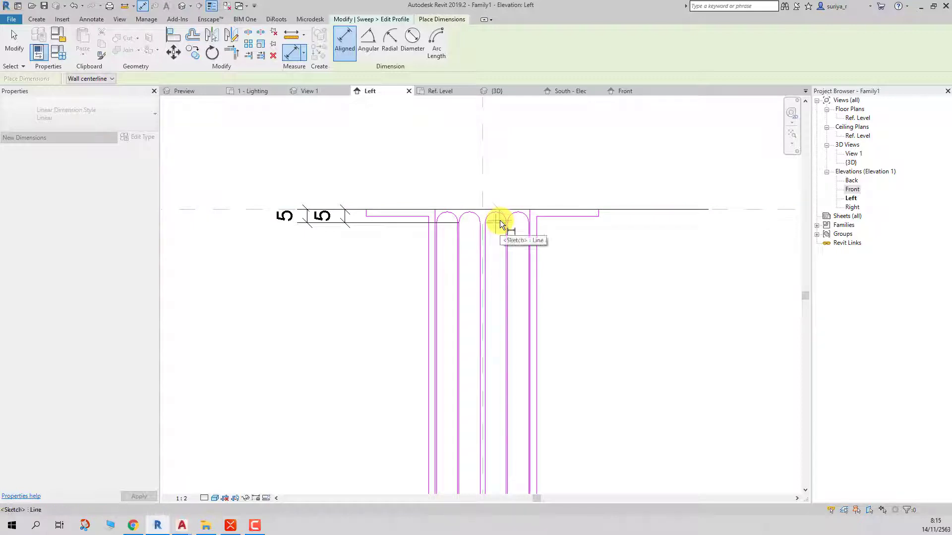
- Add a third 5 dimension and one more dimension beside the profile
left_click(499, 220)
left_click(387, 251)
scroll(387, 252, "down", 2)
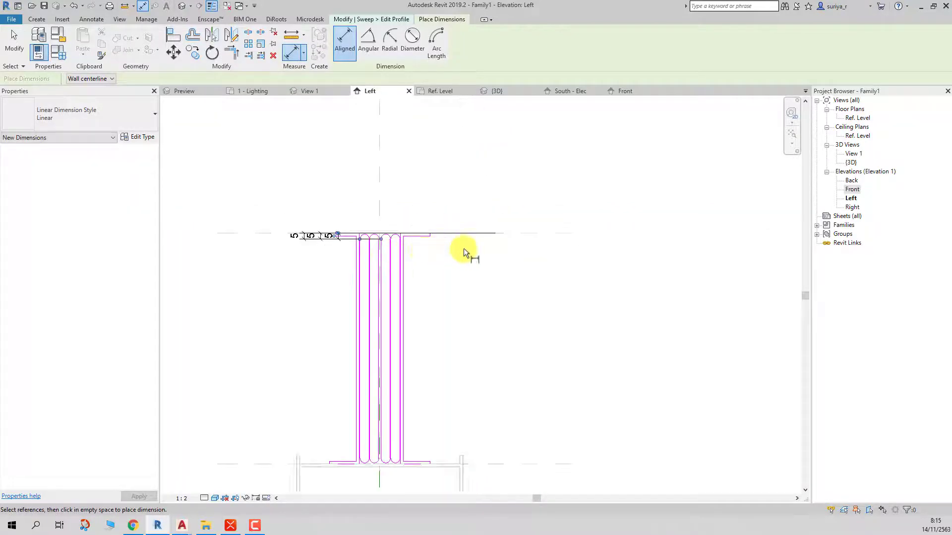
scroll(466, 248, "down", 3)
scroll(728, 235, "up", 2)
scroll(613, 237, "up", 2)
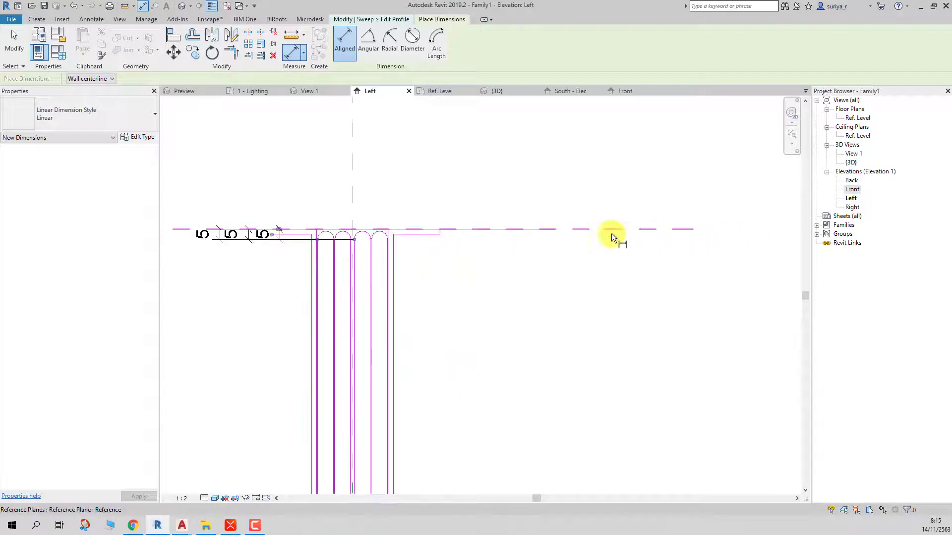
scroll(378, 228, "up", 2)
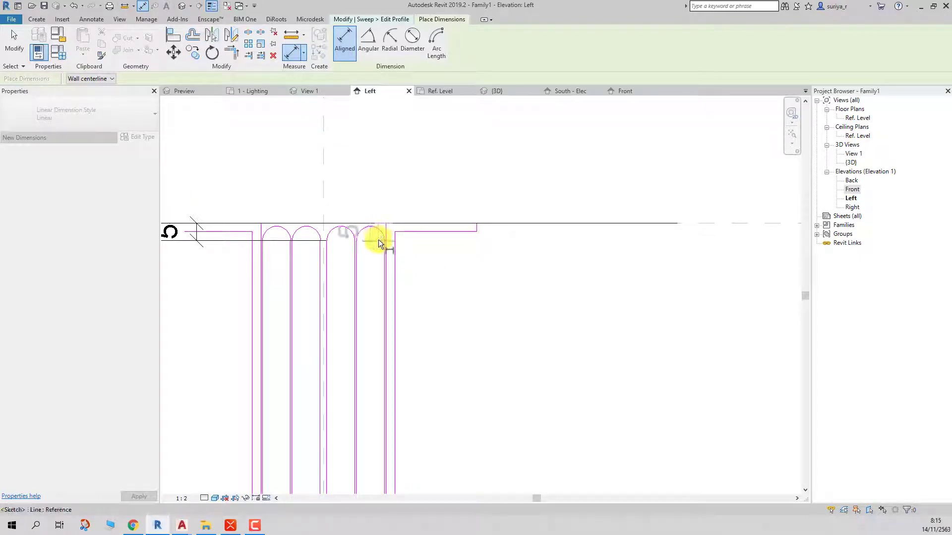
scroll(379, 240, "down", 2)
scroll(379, 239, "up", 1)
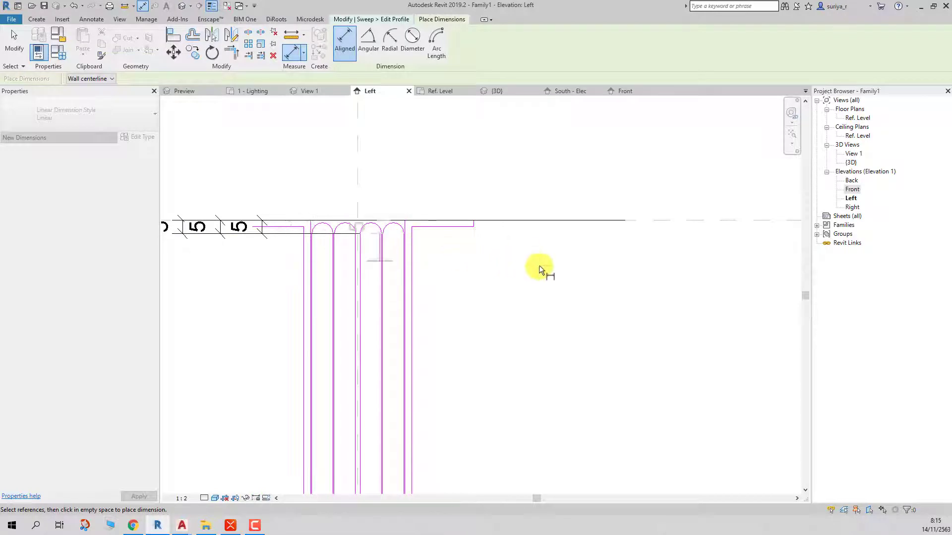
left_click(566, 270)
scroll(566, 270, "down", 5)
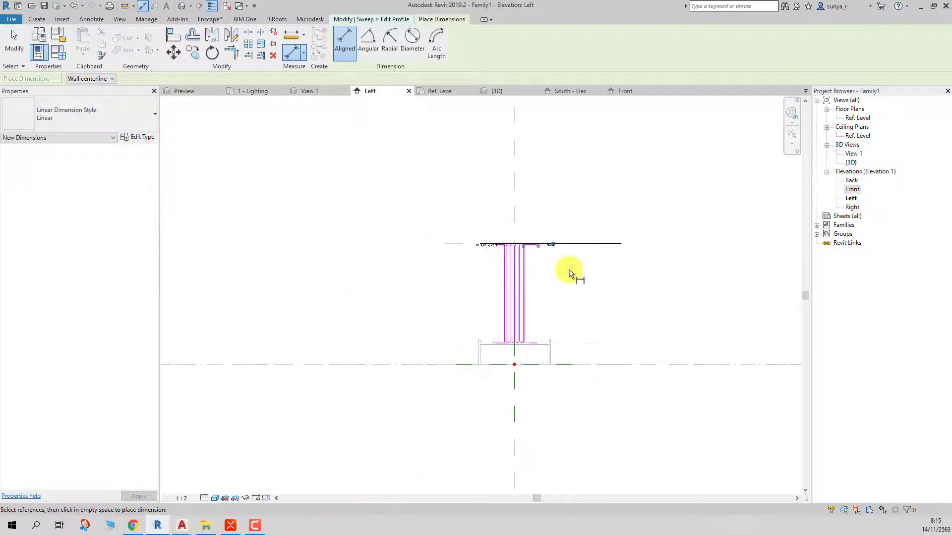
scroll(721, 247, "up", 5)
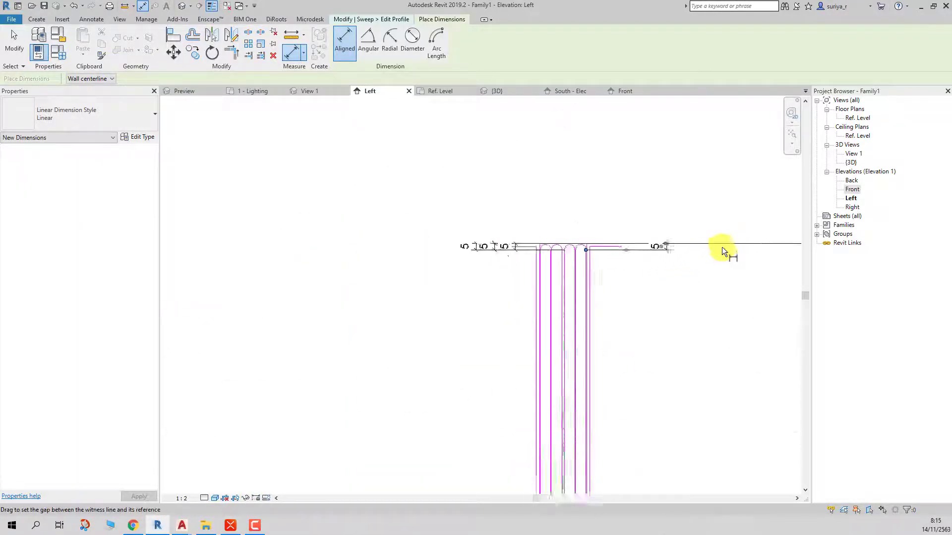
scroll(722, 247, "up", 2)
scroll(721, 246, "up", 3)
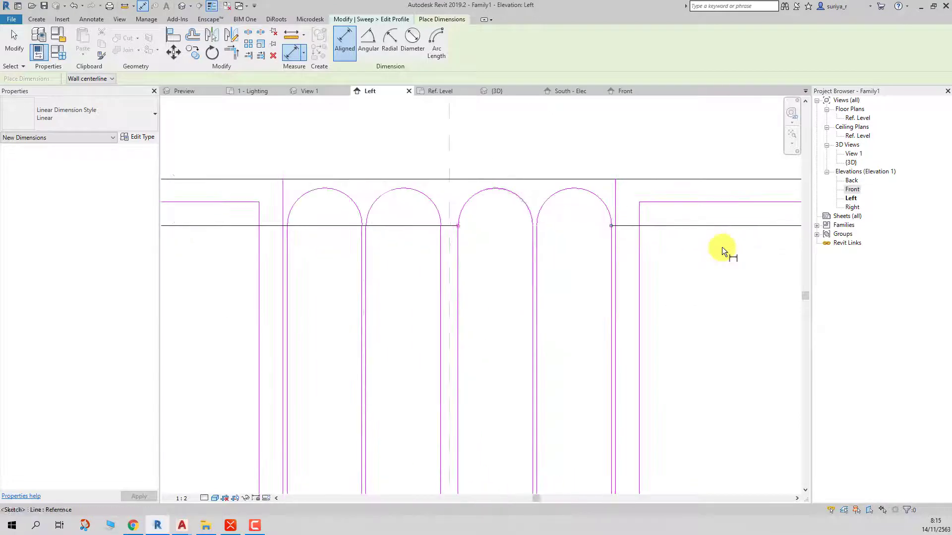
scroll(722, 247, "down", 4)
scroll(722, 247, "up", 4)
key("Escape")
key("Escape")
- Set the view scale to 1:1 and drag a 5 dimension's text to the left
scroll(722, 248, "down", 3)
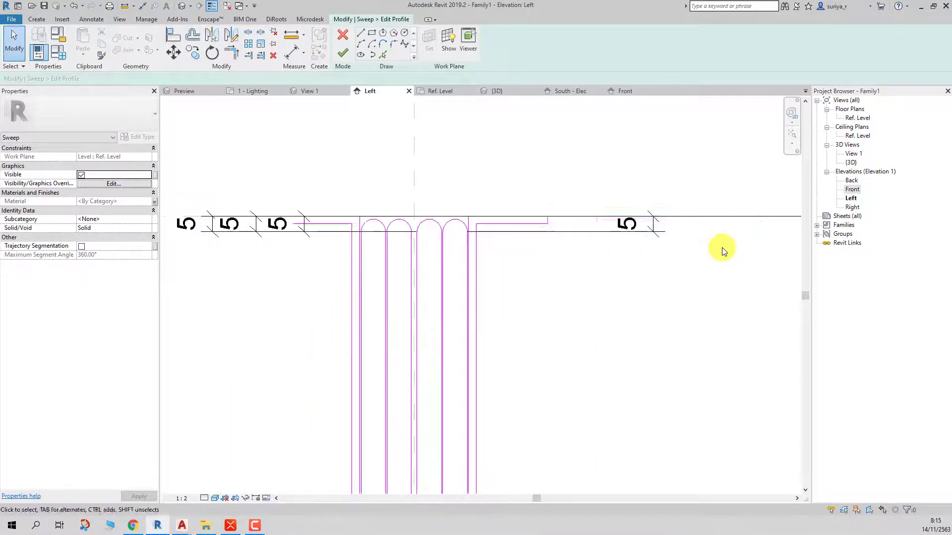
left_click(192, 499)
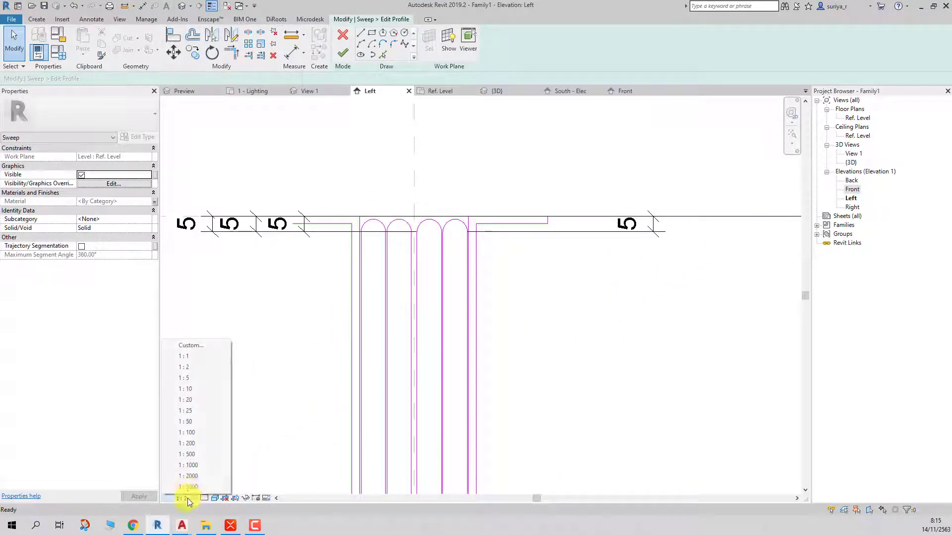
left_click(187, 364)
left_click(312, 233)
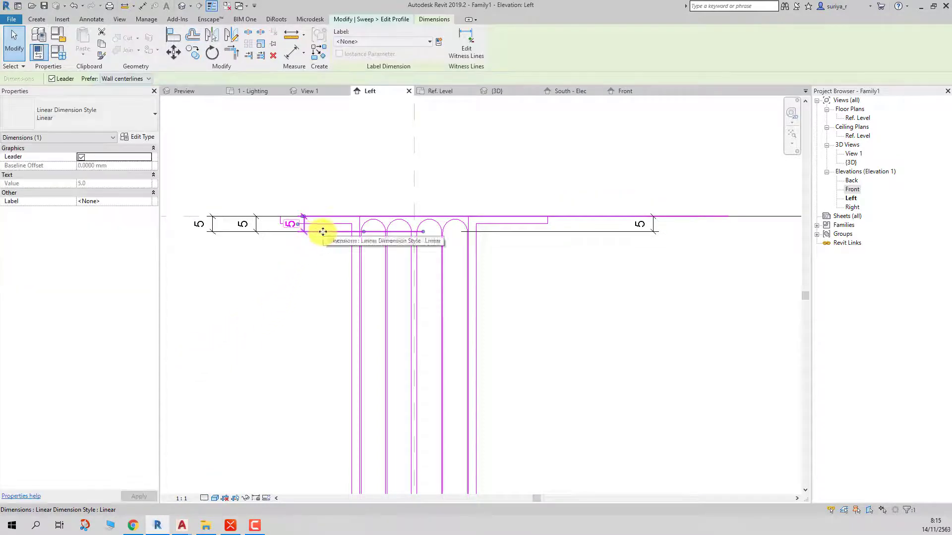
left_click_drag(317, 233, 203, 241)
left_click(347, 172)
scroll(350, 171, "up", 1)
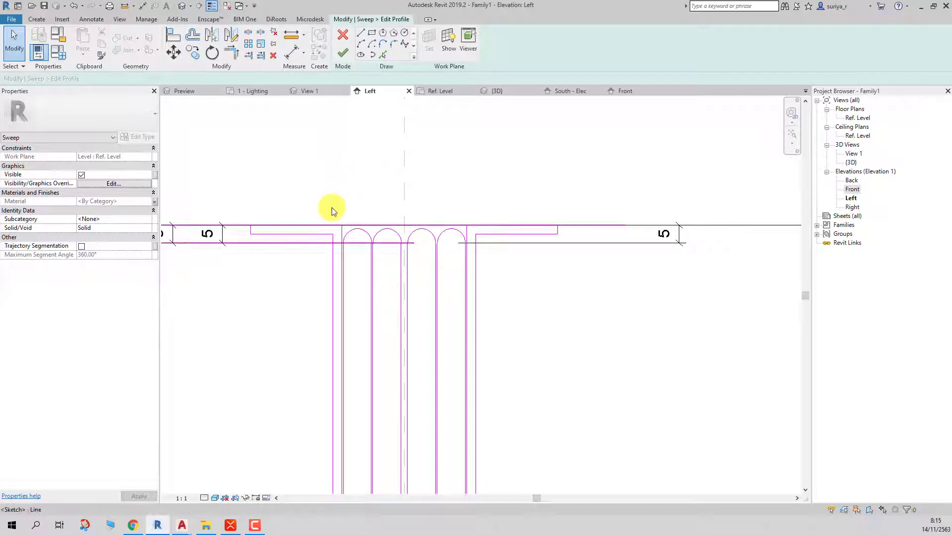
- Dimension 2 from the reference plane to the profile's top edge with DI
key("d")
key("i")
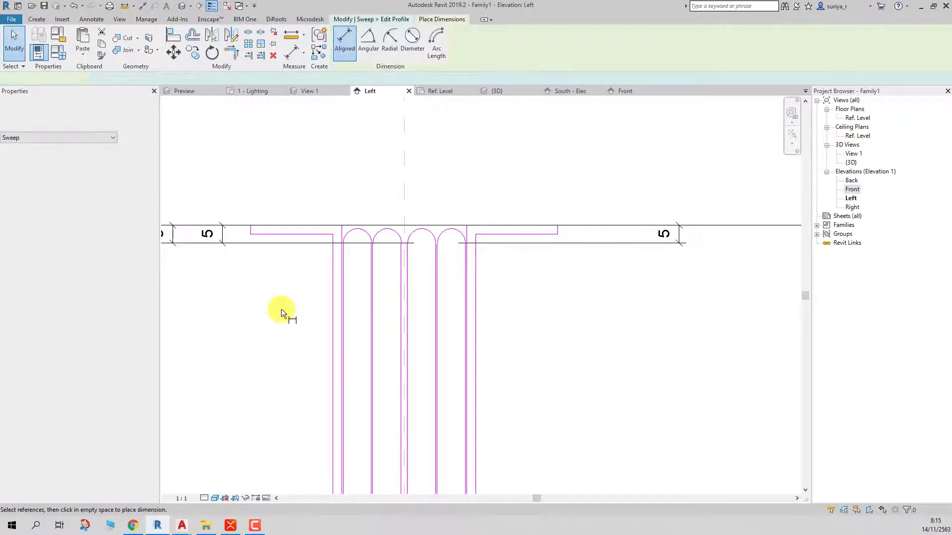
scroll(286, 311, "up", 1)
scroll(499, 258, "down", 2)
left_click(630, 228)
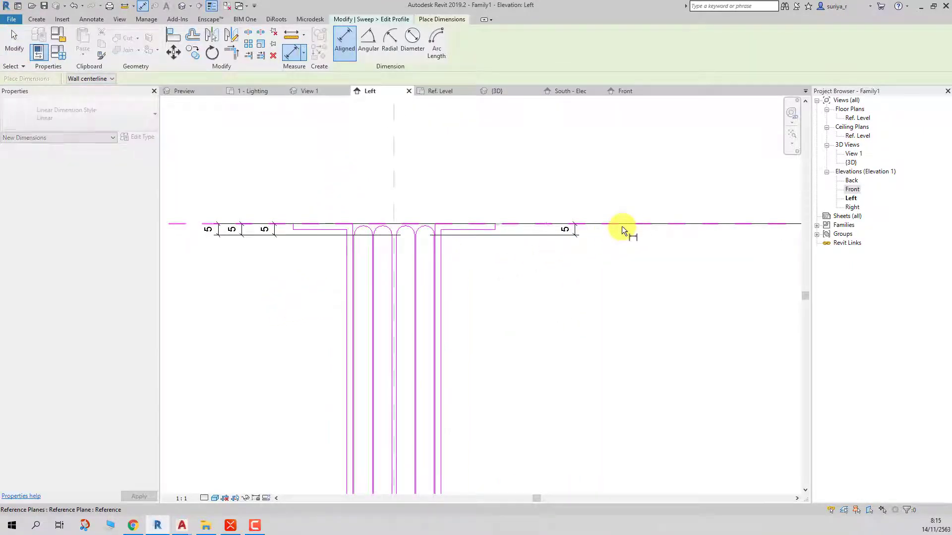
scroll(496, 232, "up", 2)
left_click(466, 232)
left_click(564, 249)
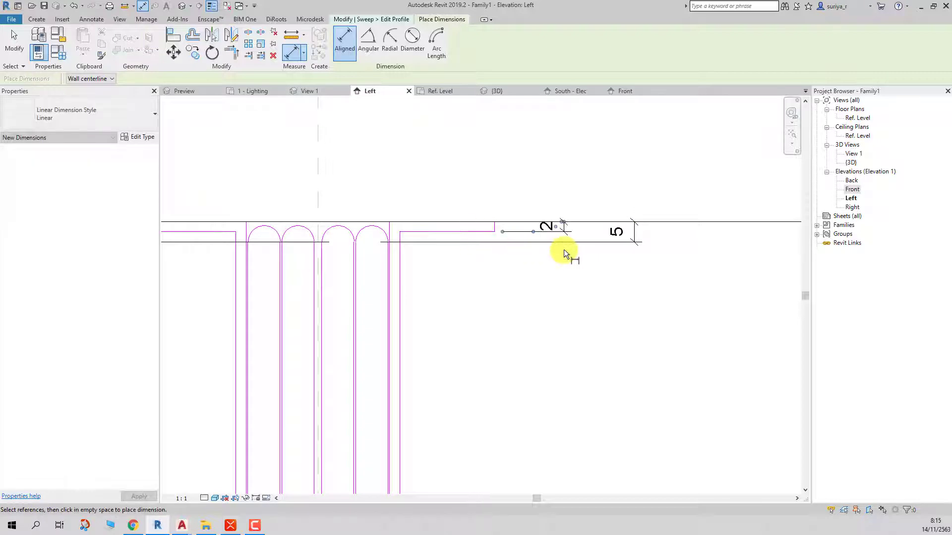
scroll(564, 249, "down", 3)
scroll(564, 249, "down", 2)
scroll(563, 251, "down", 3)
scroll(594, 248, "down", 1)
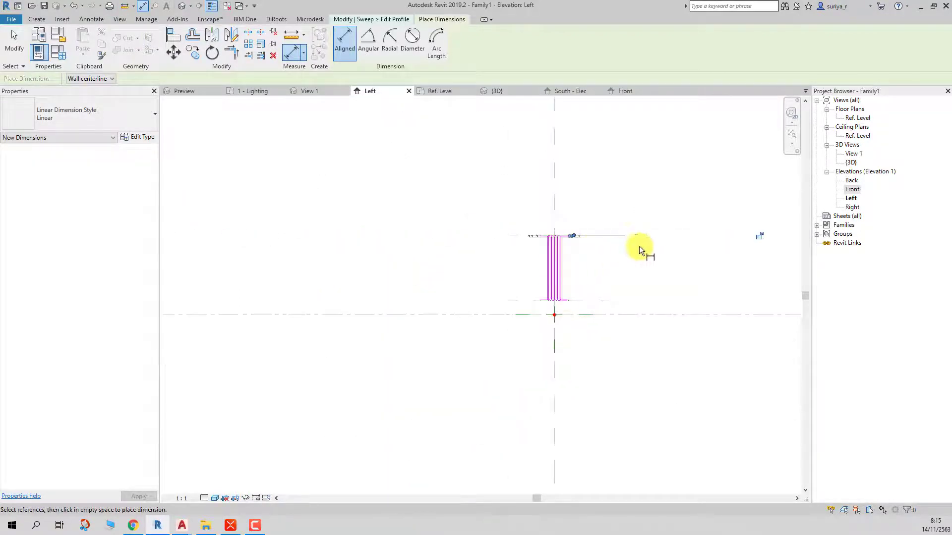
scroll(697, 248, "up", 2)
scroll(525, 266, "up", 3)
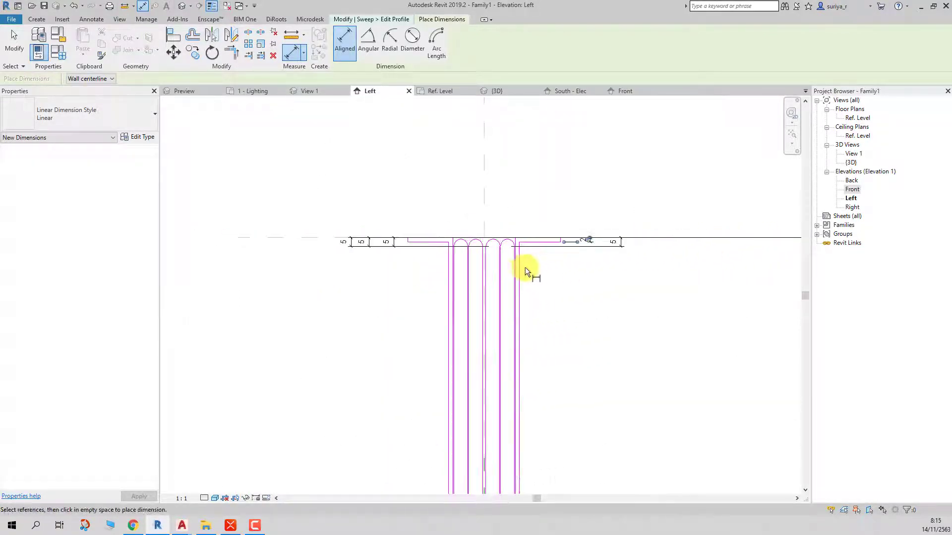
key("Escape")
key("Escape")
- Start the Align (AL) tool, then cancel it without aligning
key("a")
key("l")
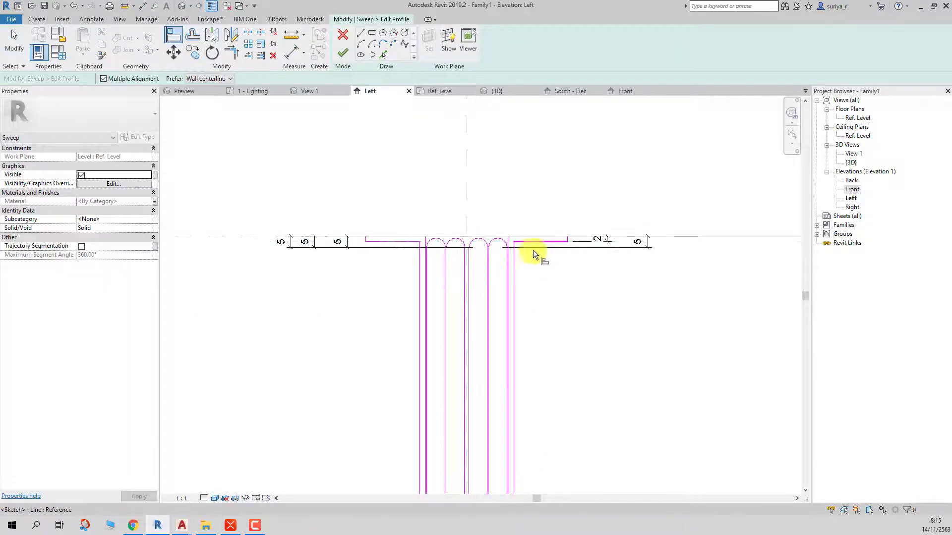
scroll(534, 250, "up", 1)
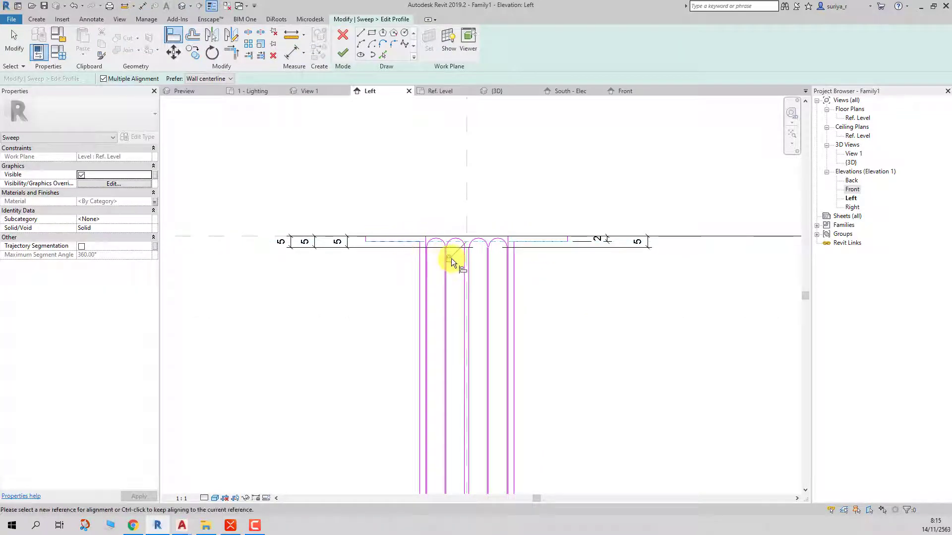
scroll(451, 258, "down", 3)
key("Escape")
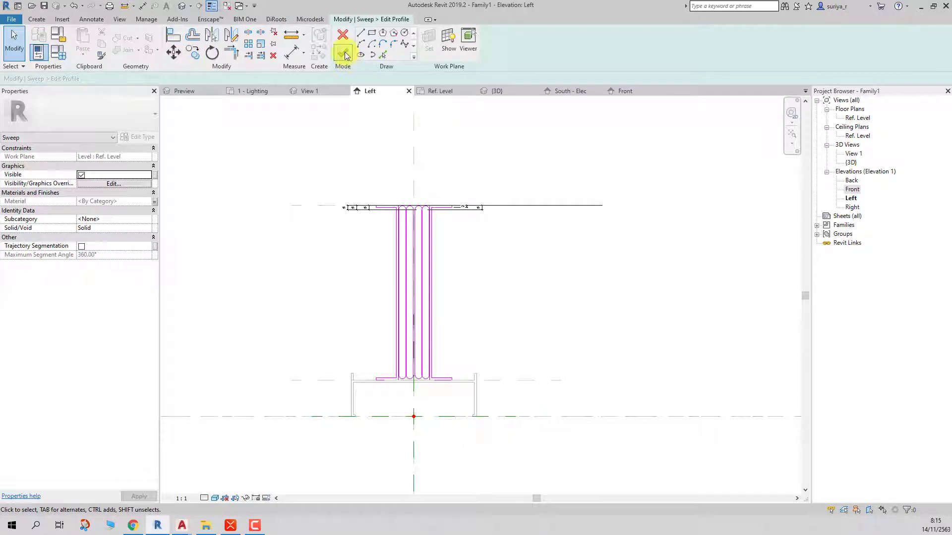
- Finish both edit modes and nudge the top reference plane down five arrow-key steps
left_click(343, 53)
left_click(345, 55)
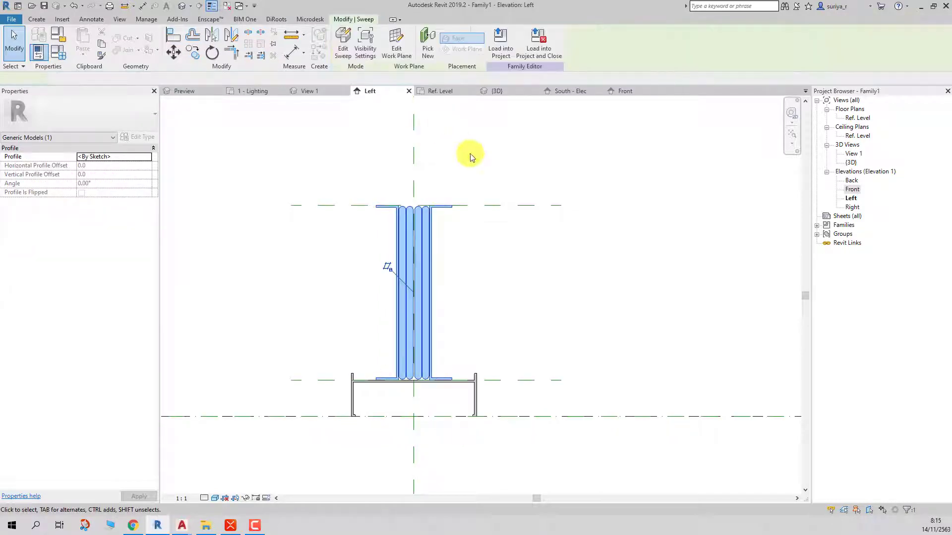
left_click(489, 205)
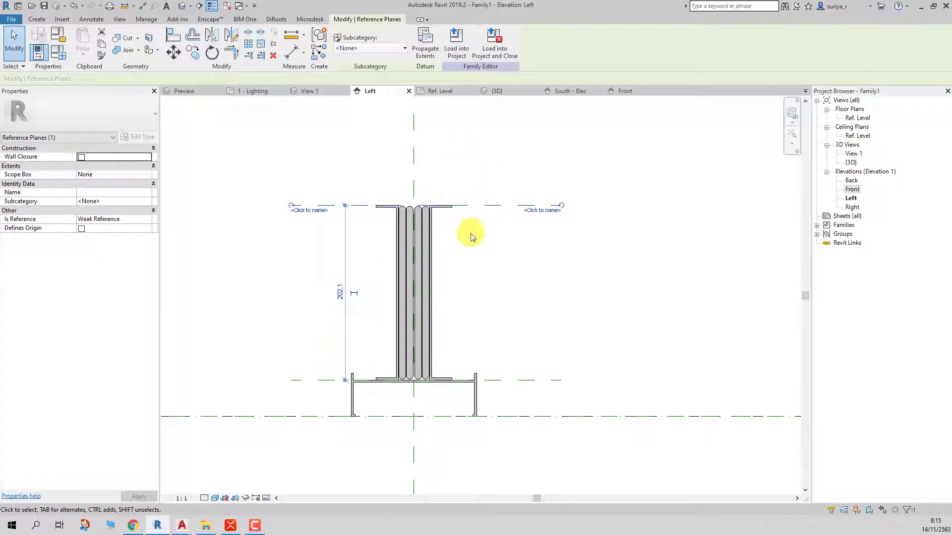
key("Down")
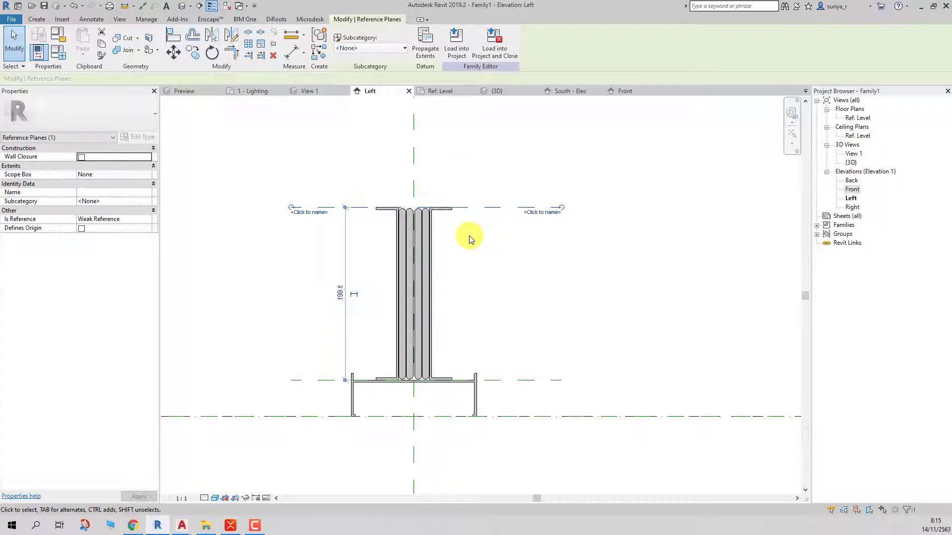
key("Down")
key("Down")
key("Down")
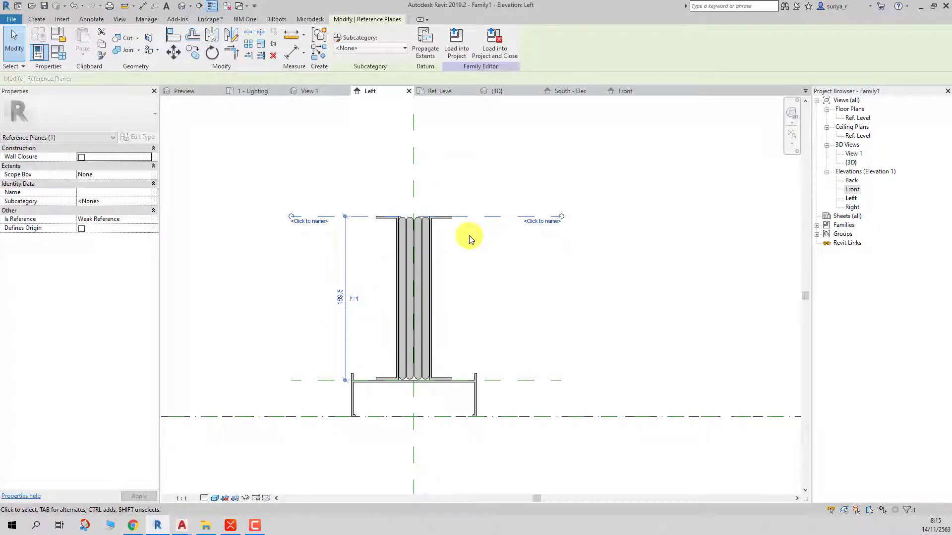
key("Down")
key("Down")
key("Down")
key("Down")
key("Down")
key("Down")
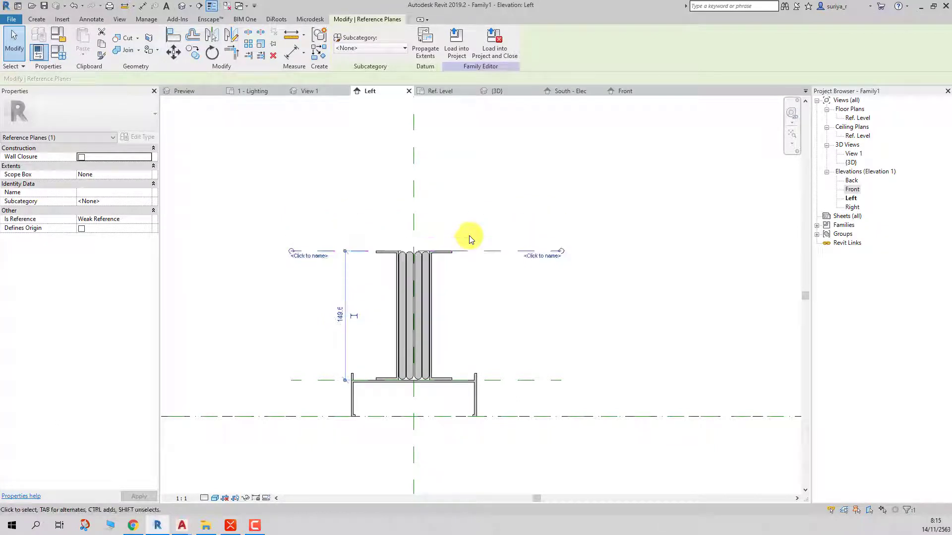
key("Down")
key("Down")
key("Down")
key("Down")
key("Down")
key("Down")
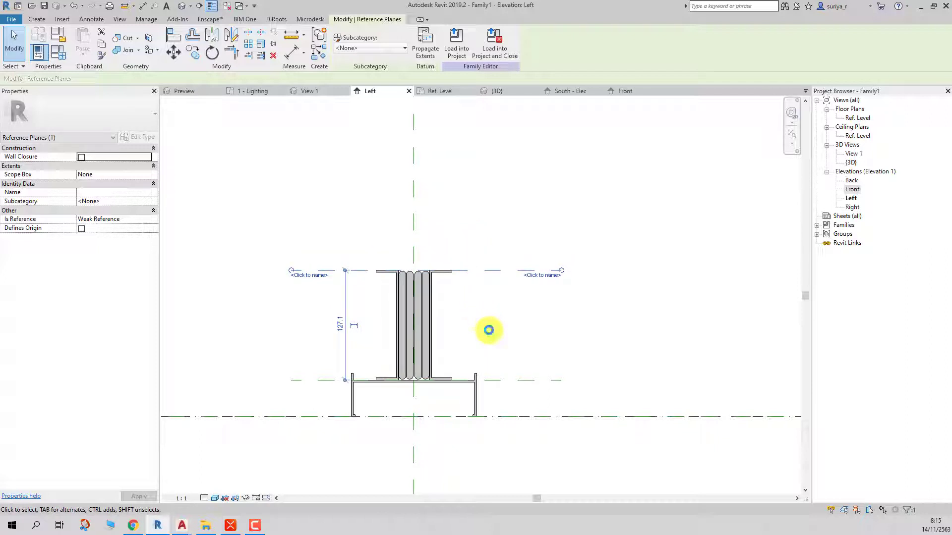
key("Down")
key("Down")
key("Down")
left_click(309, 329)
- Dimension the reference planes as 115 and 42, lined up left of the sweep
scroll(327, 347, "up", 3)
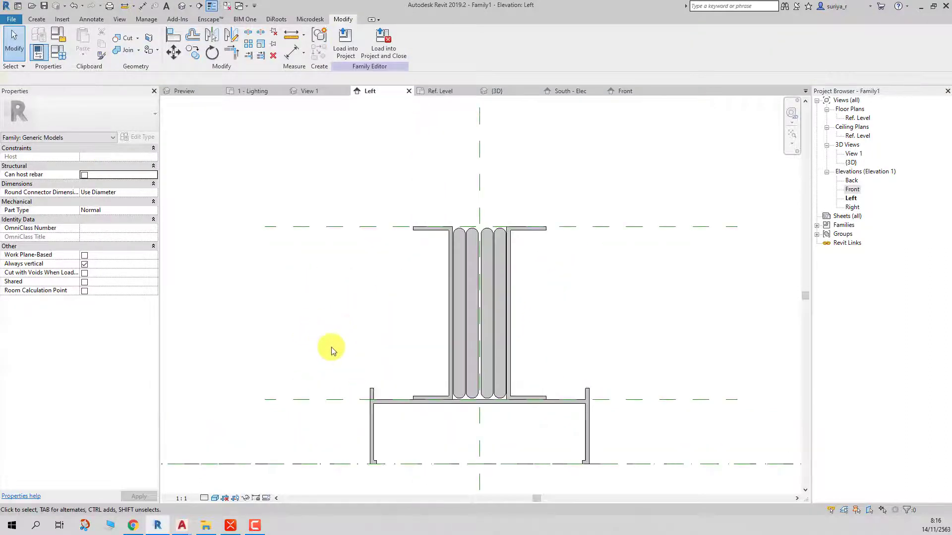
key("d")
key("i")
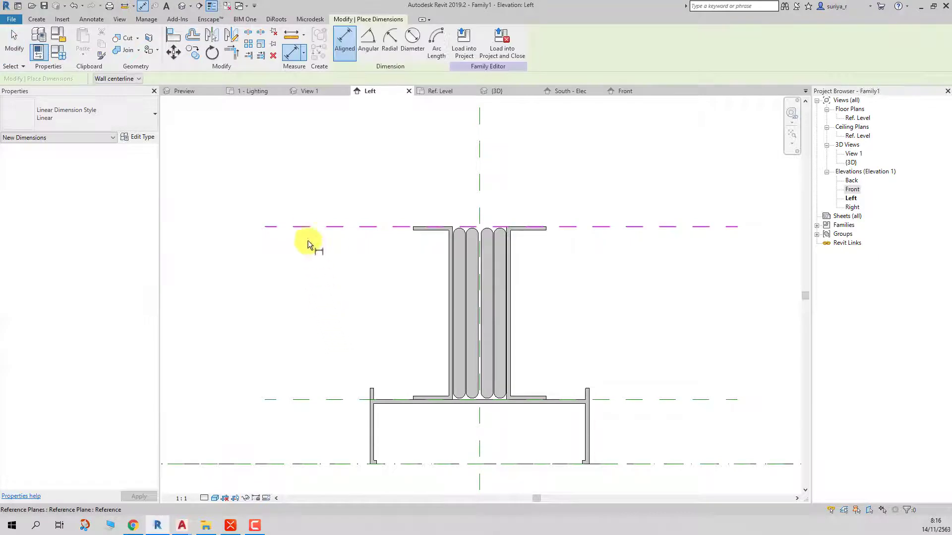
left_click(306, 229)
left_click(306, 399)
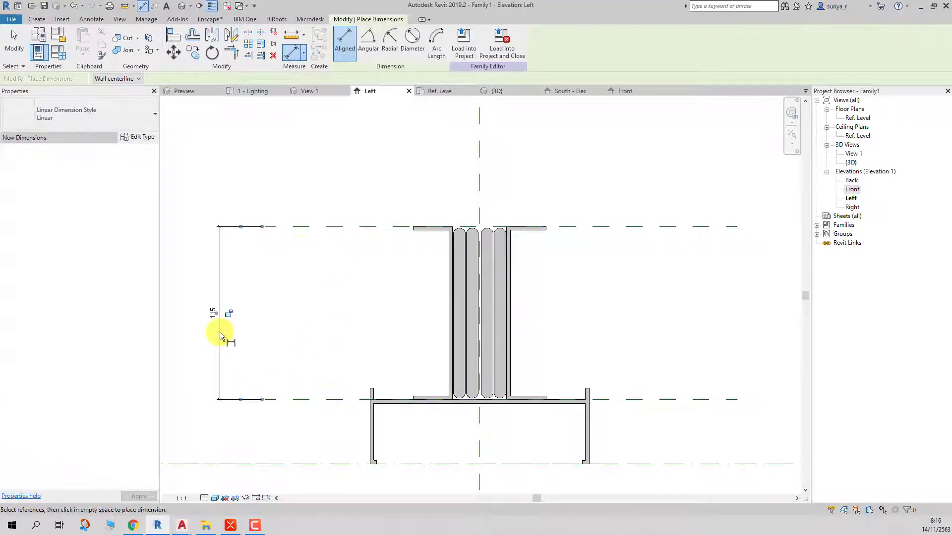
left_click(219, 332)
left_click(317, 400)
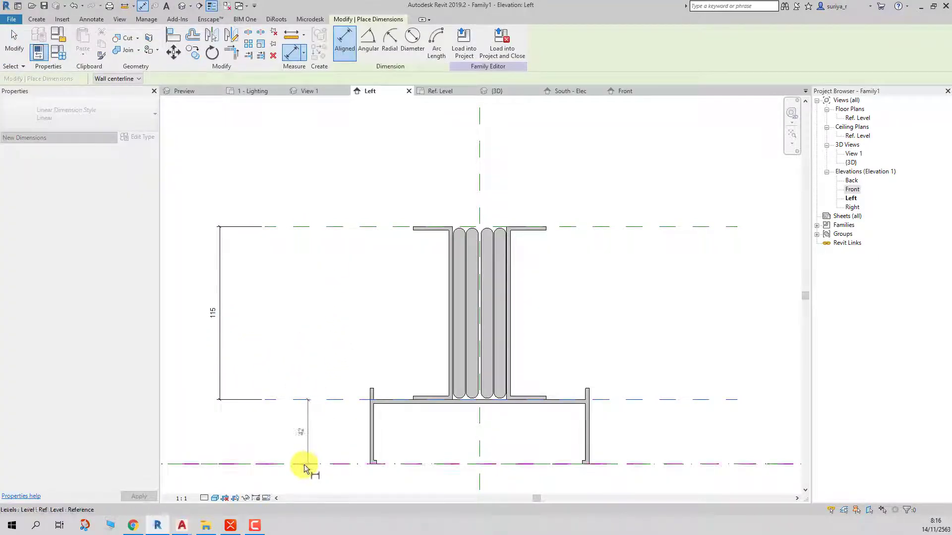
left_click(304, 464)
left_click(221, 436)
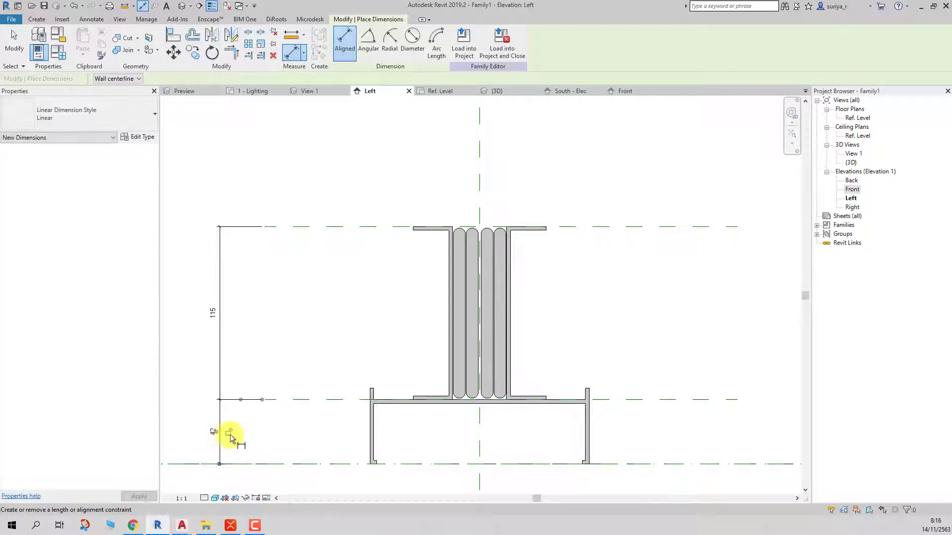
key("Escape")
key("Escape")
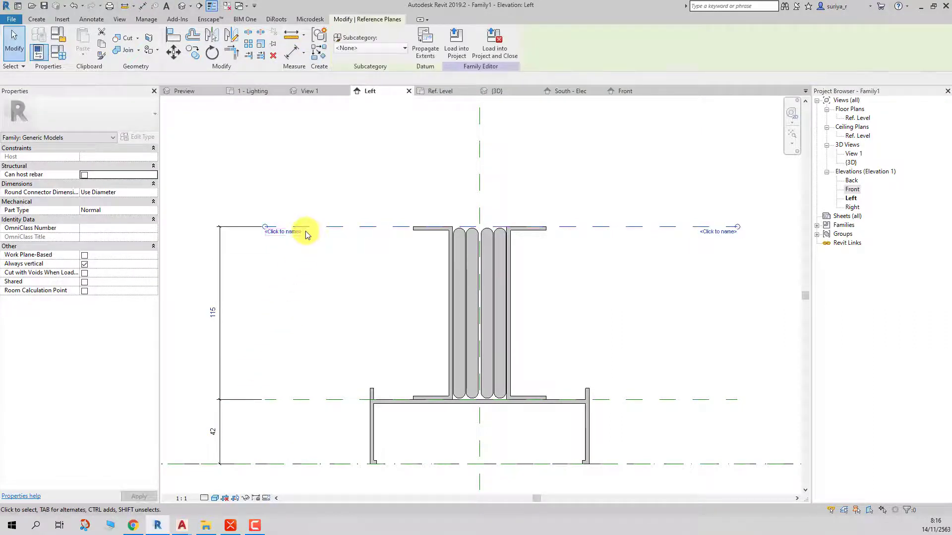
- Label the 115 dimension with a new parameter named A
left_click(220, 269)
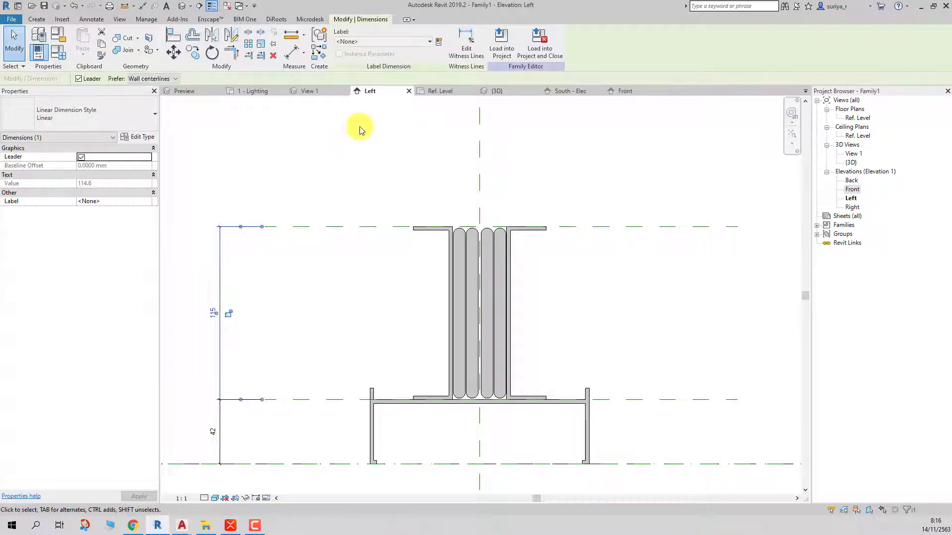
left_click(442, 41)
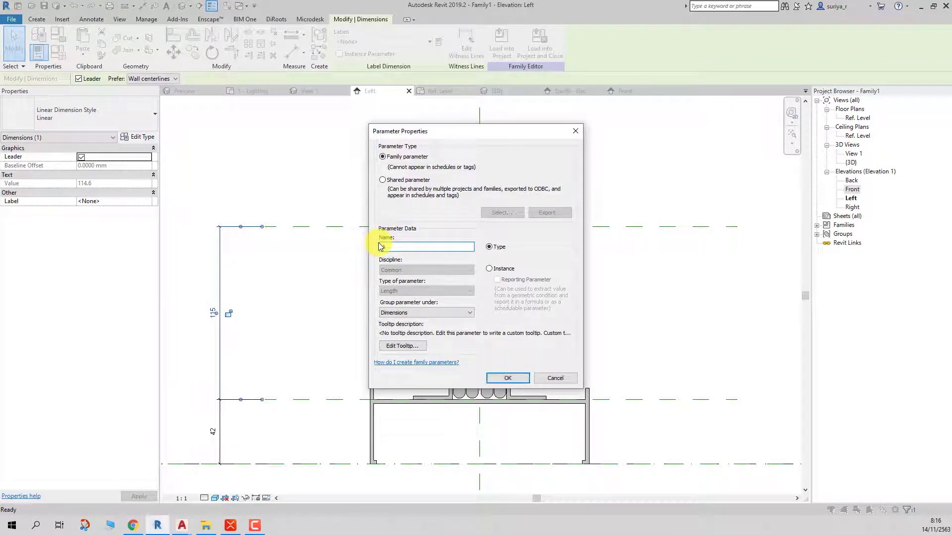
type("a")
left_click(507, 378)
left_click(323, 285)
scroll(369, 287, "down", 2)
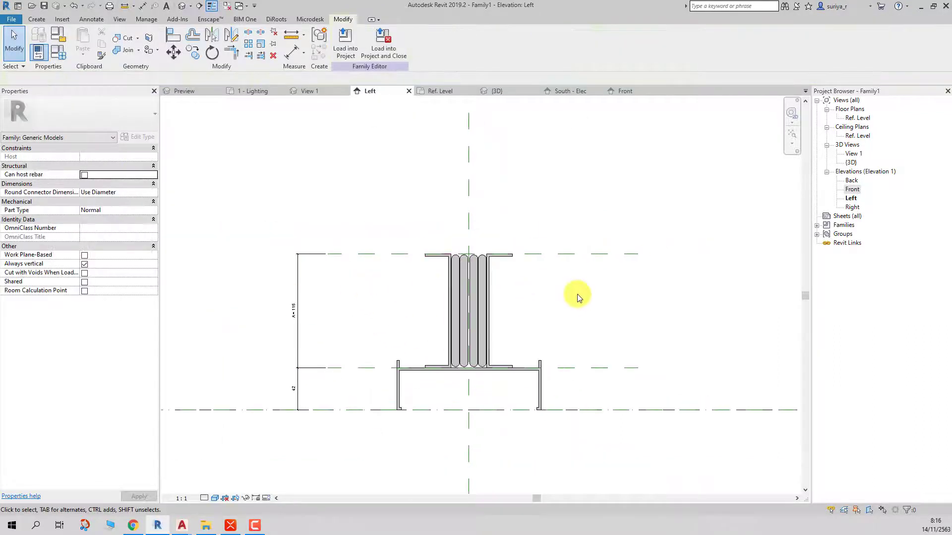
- Mirror a copy of the channel upward about a drawn horizontal axis
left_click(541, 382)
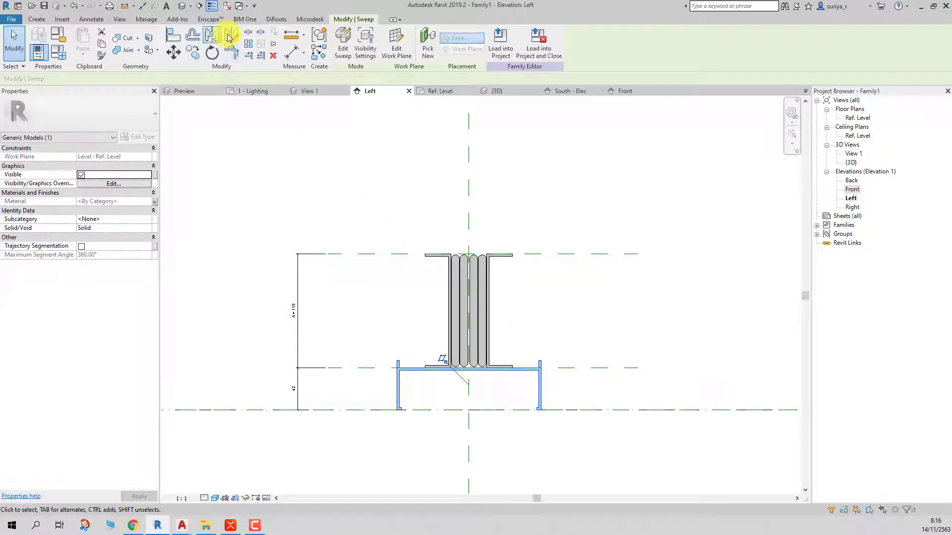
left_click(228, 37)
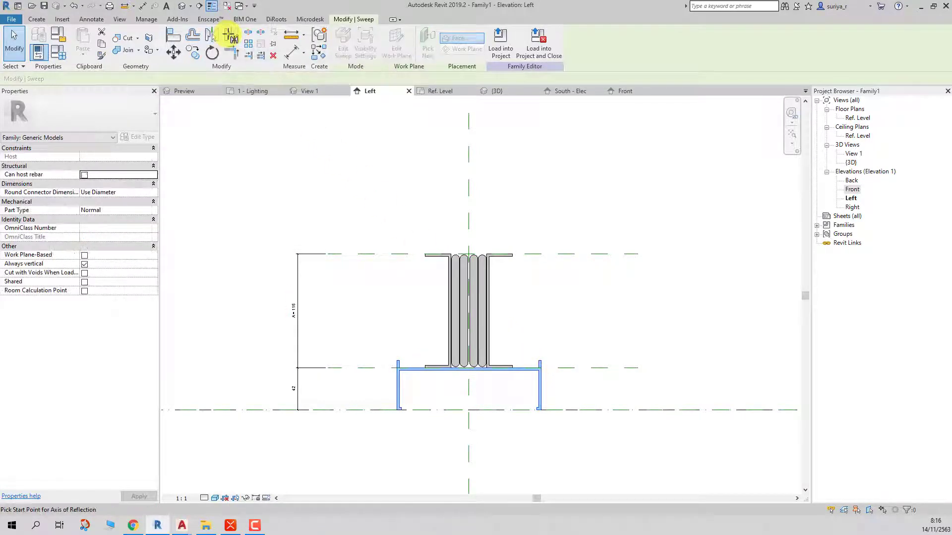
left_click(449, 311)
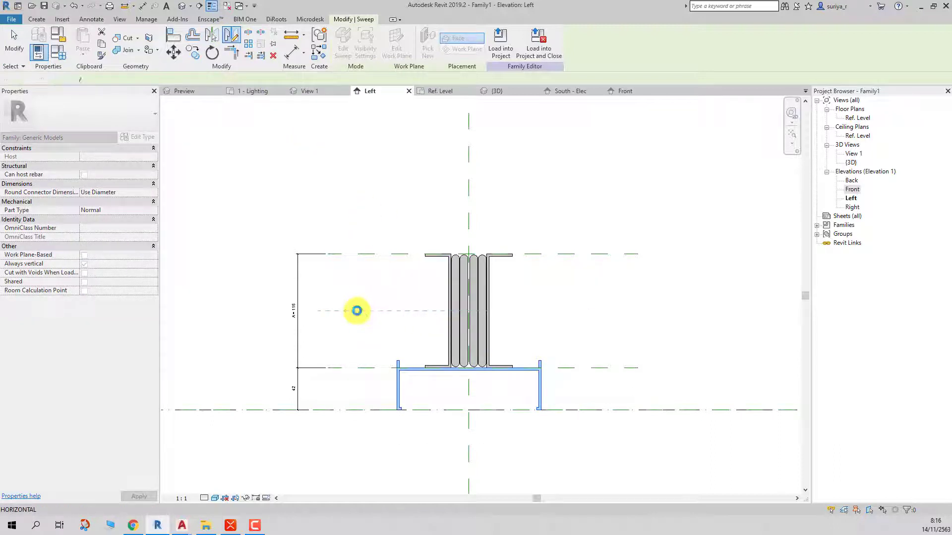
left_click(358, 311)
left_click(25, 46)
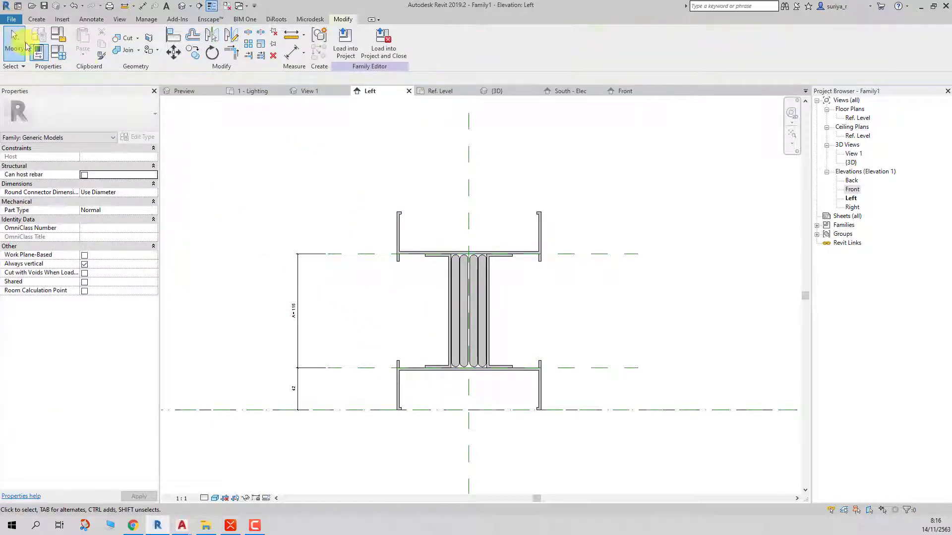
left_click(397, 214)
left_click(621, 201)
left_click(539, 222)
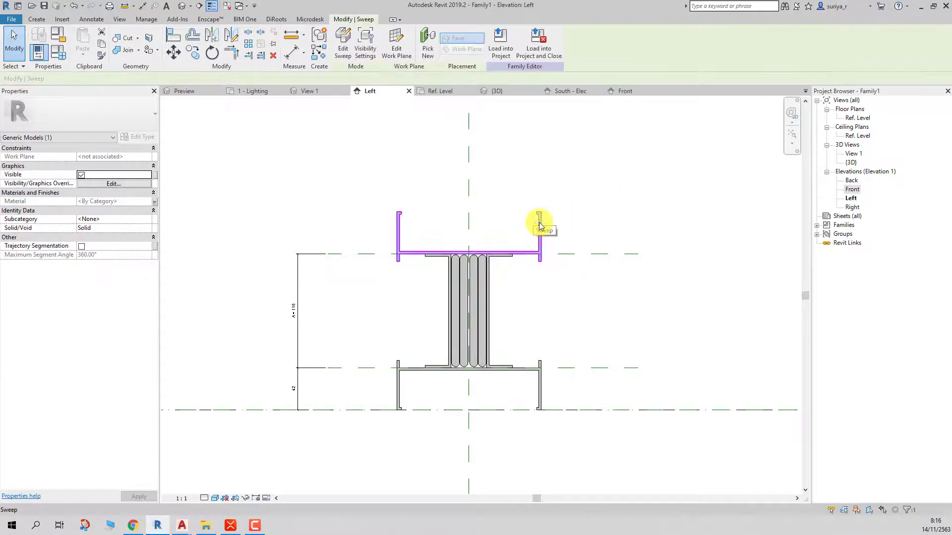
left_click(504, 190)
- Raise the upper channel and align its underside to the upper reference plane
scroll(511, 197, "up", 2)
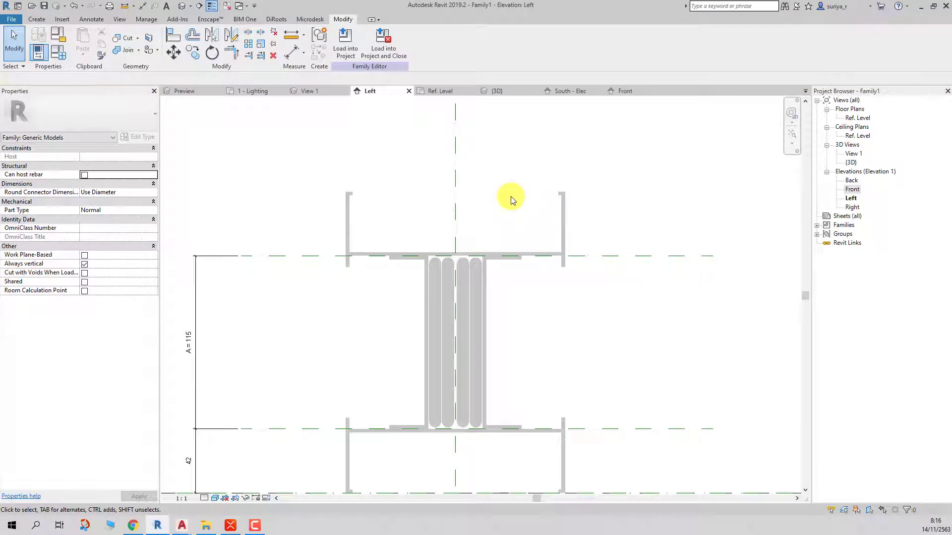
left_click(563, 216)
left_click_drag(563, 220, 563, 190)
left_click(578, 300)
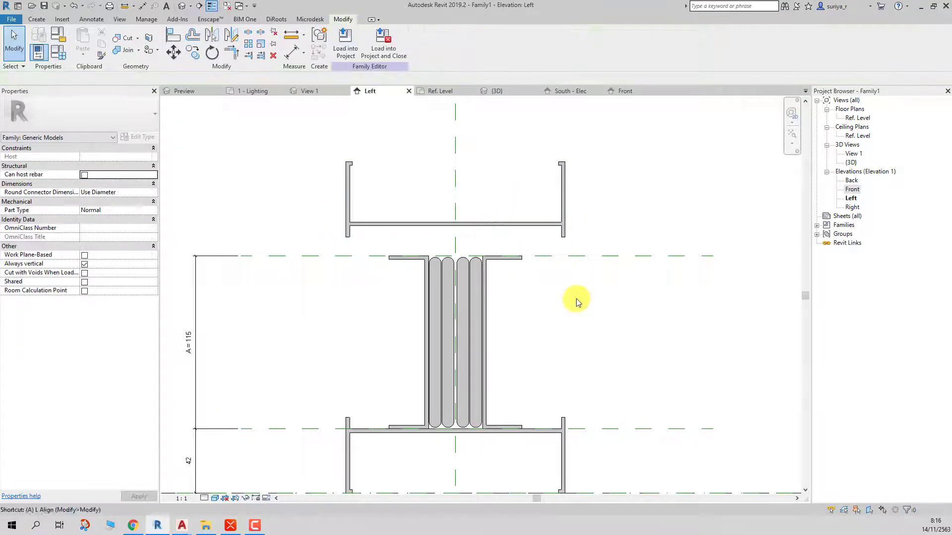
key("l")
left_click(580, 257)
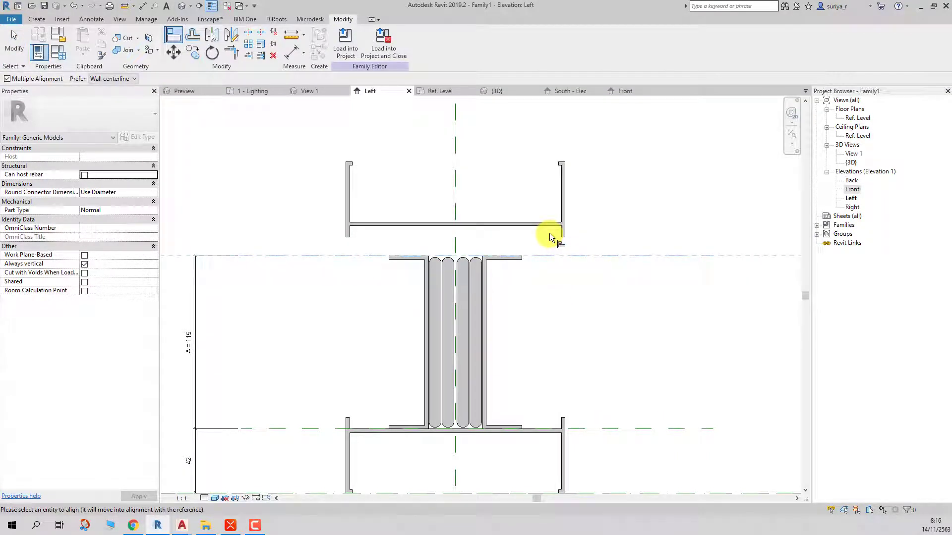
left_click(545, 228)
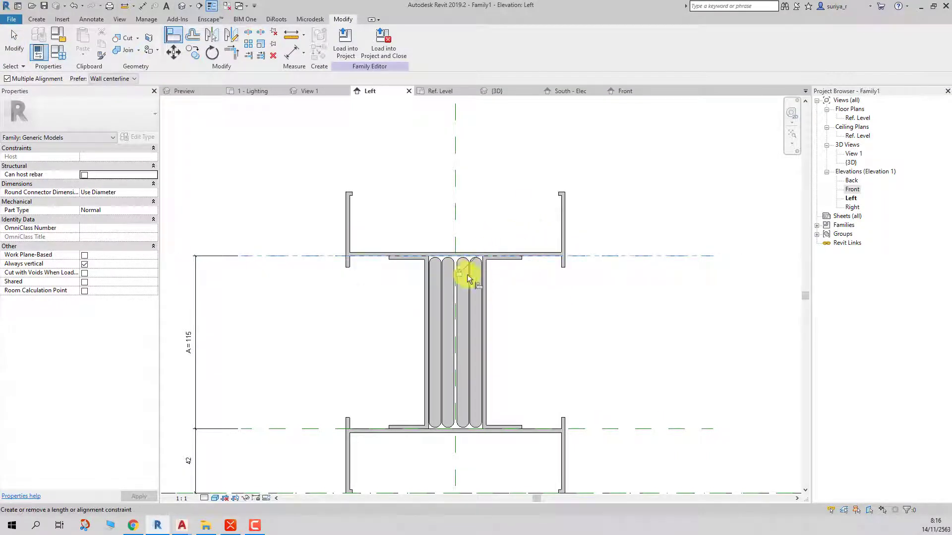
key("z")
key("f")
key("Escape")
key("Escape")
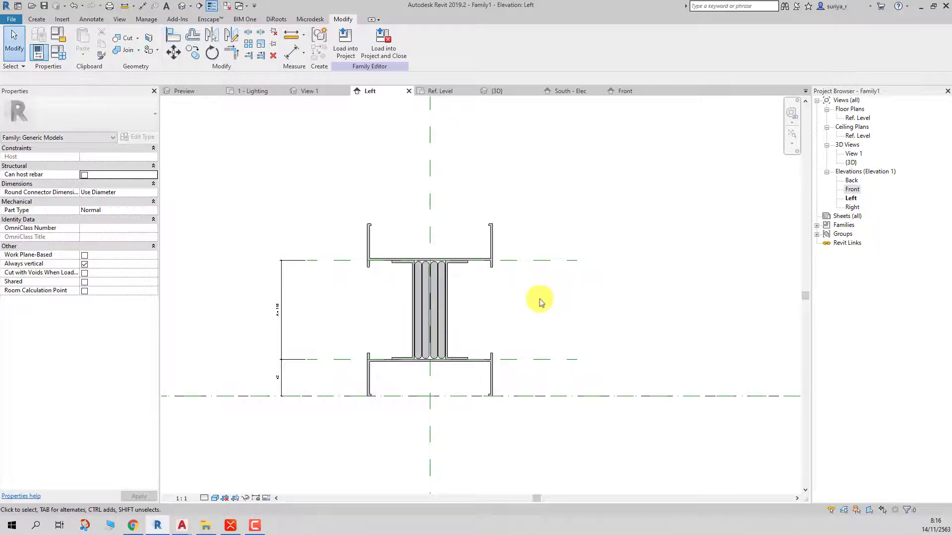
scroll(446, 268, "up", 2)
- Try nudging the upper reference plane down, then cancel the constraint error
left_click(346, 224)
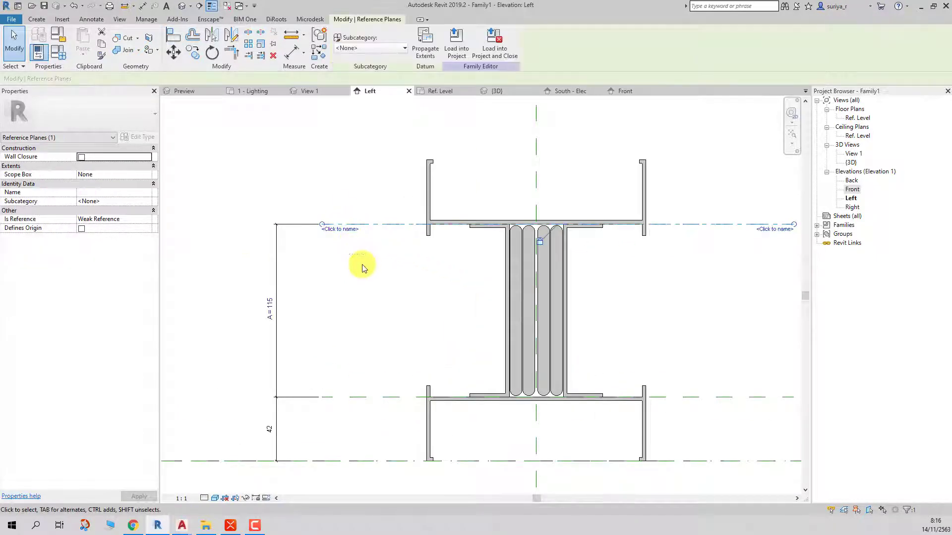
key("Down")
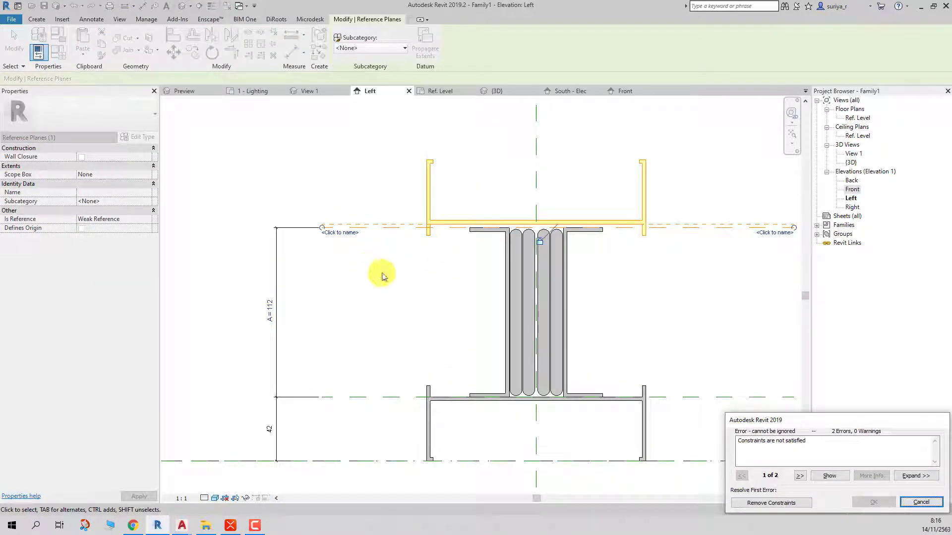
left_click(921, 502)
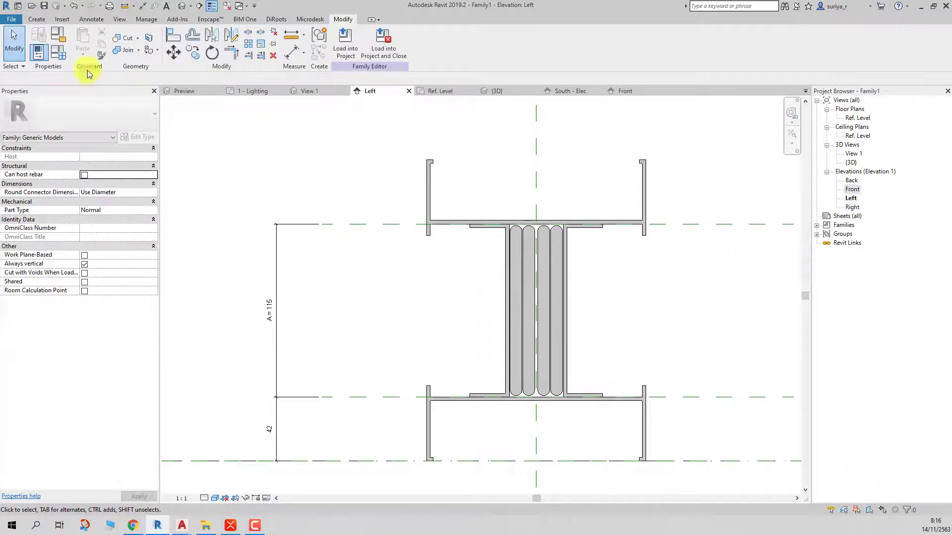
left_click(60, 57)
- Enter A = 77 for CU.BUSDUCT 2500A, apply with Remove Constraints, and confirm
left_click(315, 200)
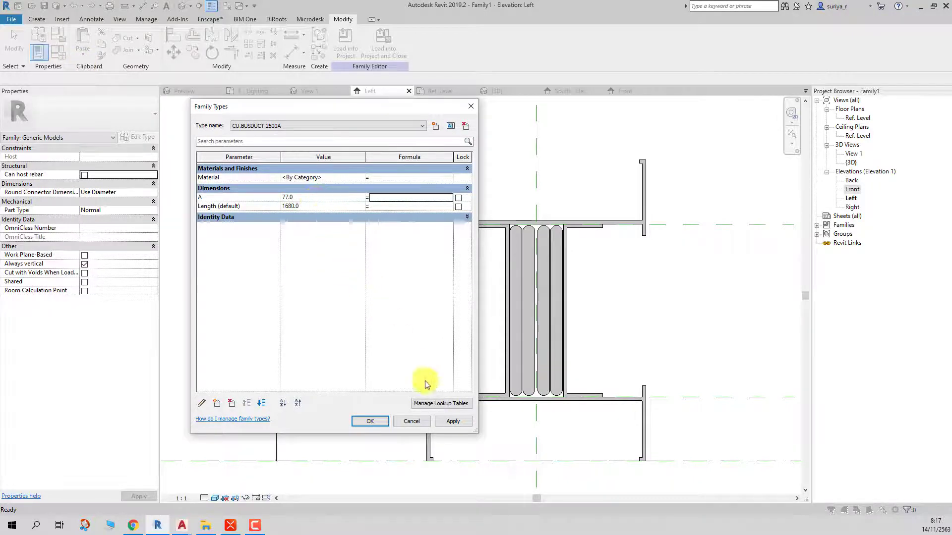
left_click(451, 424)
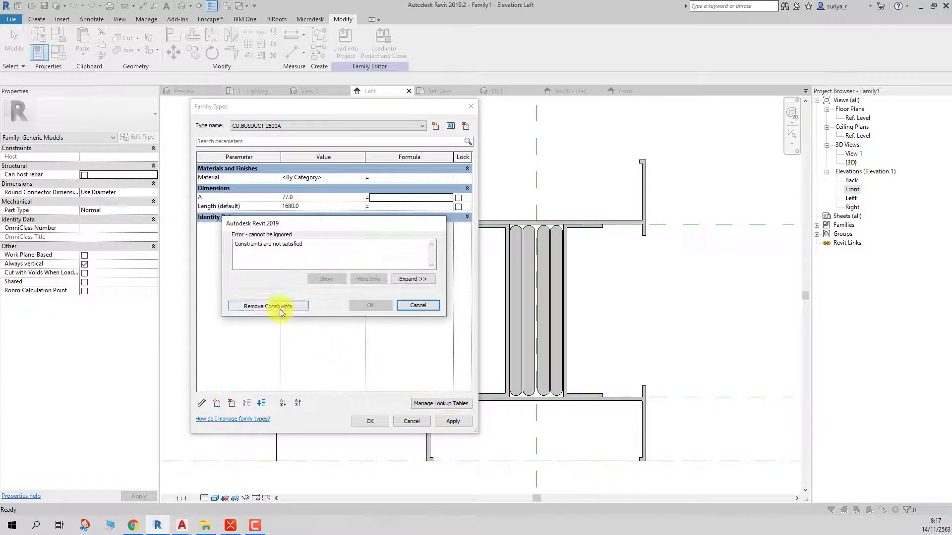
left_click(281, 309)
left_click(373, 422)
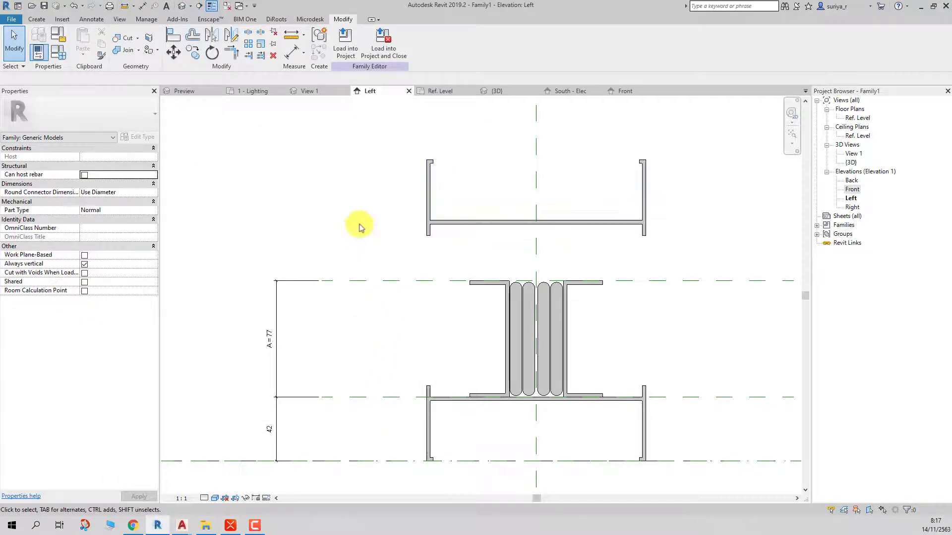
scroll(401, 198, "down", 2)
- Open the upper channel sweep's profile sketch and window-select its lines
scroll(401, 196, "up", 2)
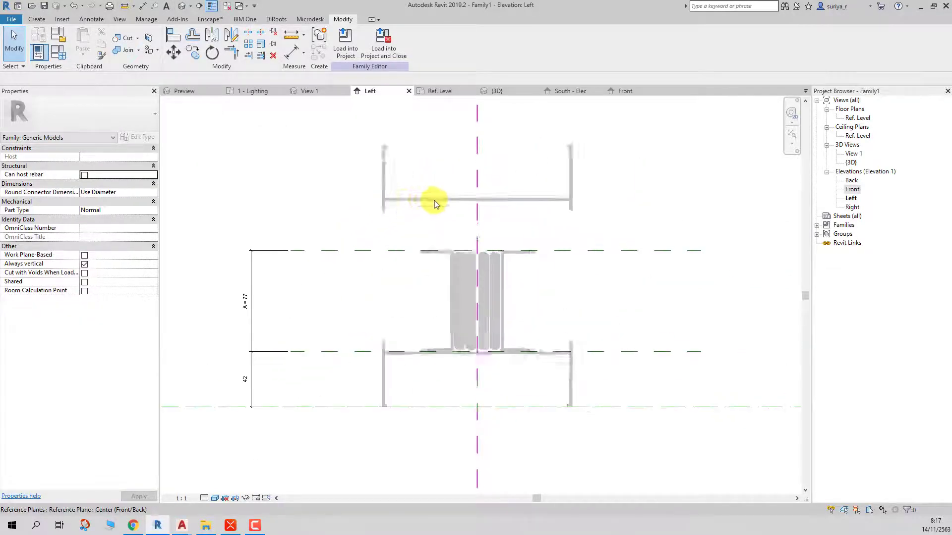
left_click(450, 202)
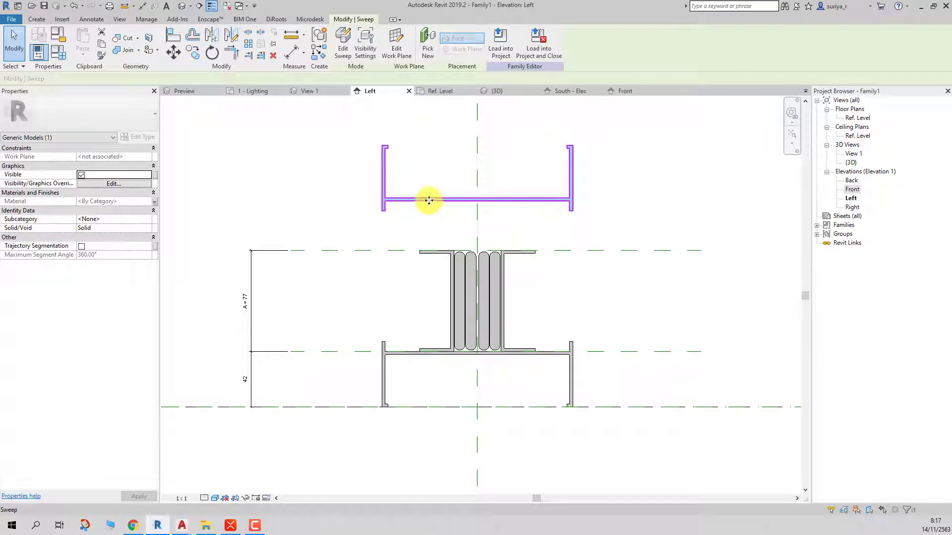
double_click(429, 200)
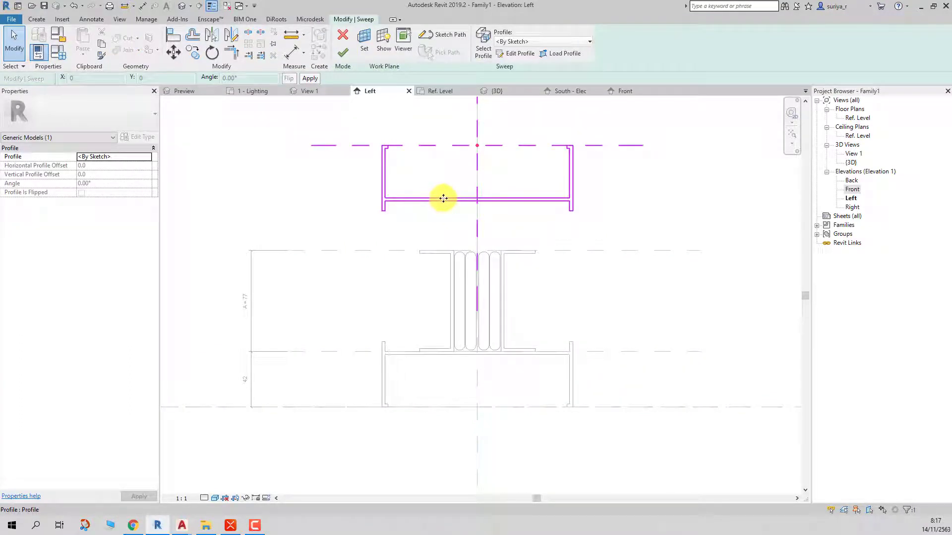
double_click(443, 198)
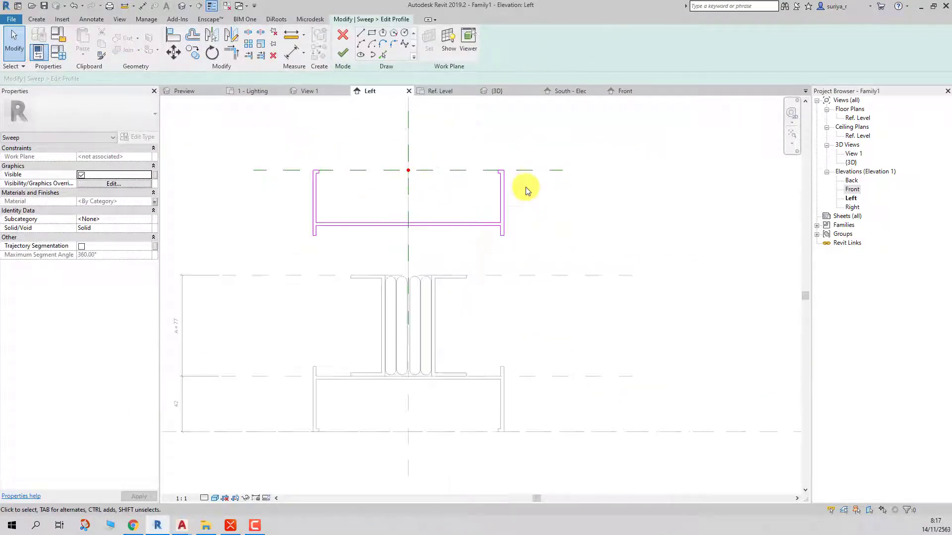
left_click_drag(296, 150, 518, 256)
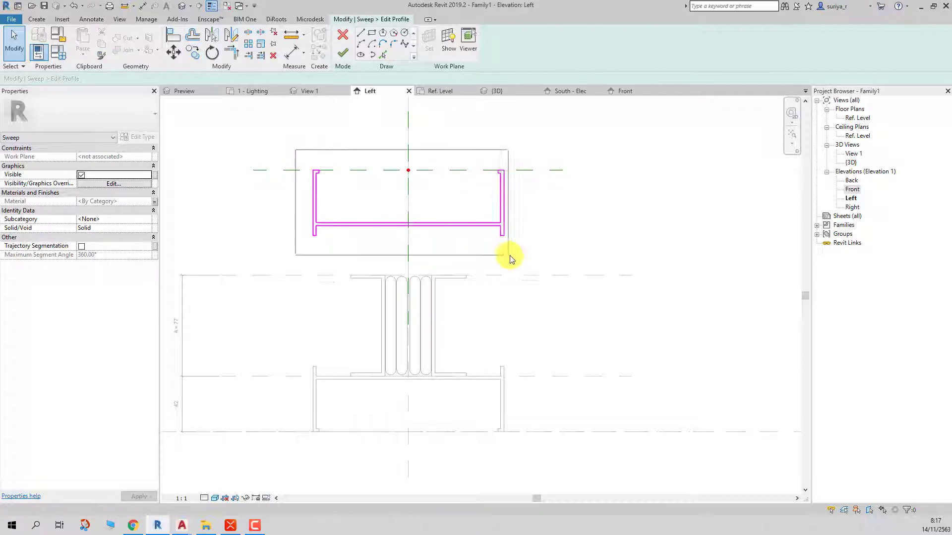
left_click(562, 226)
- Reselect the profile lines, then cancel the profile edit and discard the changes
scroll(521, 227, "up", 2)
scroll(486, 226, "down", 3)
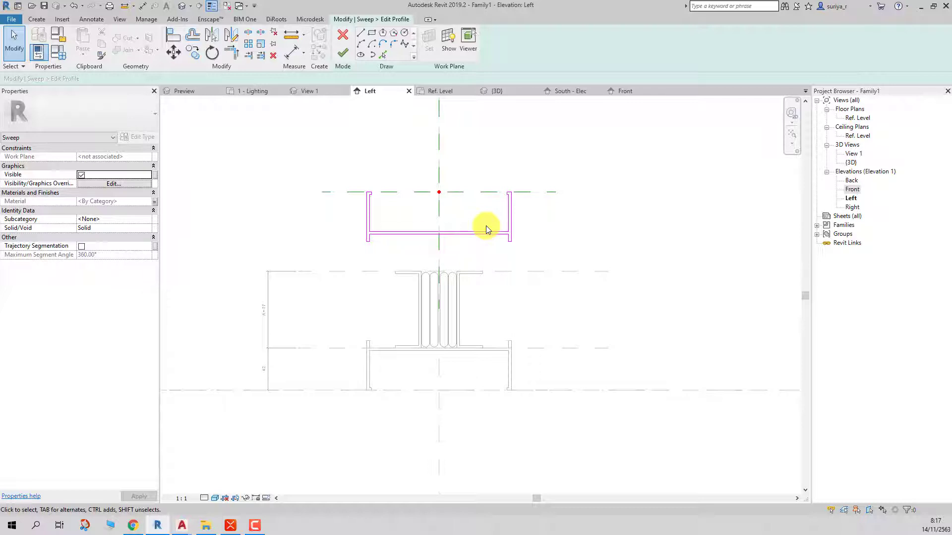
scroll(485, 229, "up", 2)
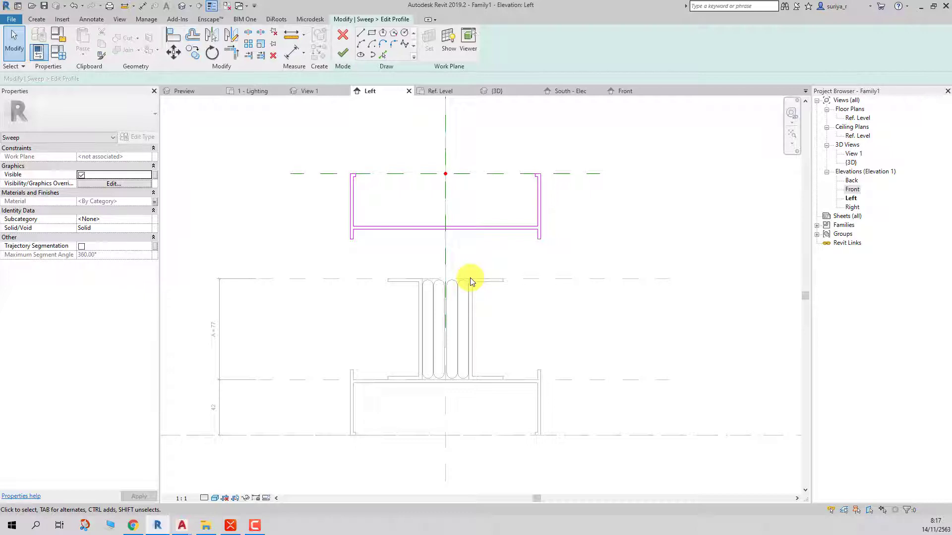
scroll(463, 277, "up", 1)
scroll(351, 196, "down", 1)
mouse_move(303, 160)
left_mouse_down()
mouse_move(545, 278)
mouse_move(551, 294)
left_mouse_up()
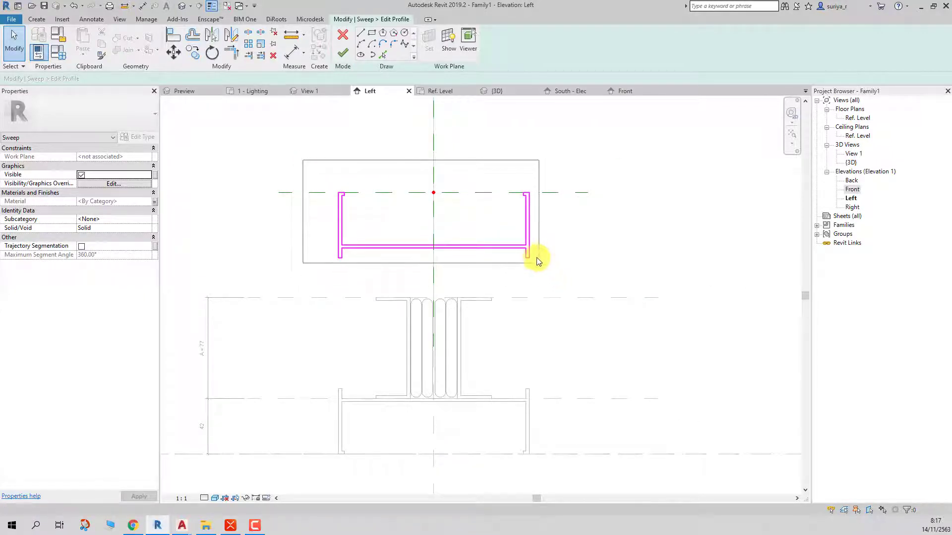
left_click_drag(550, 294, 367, 173)
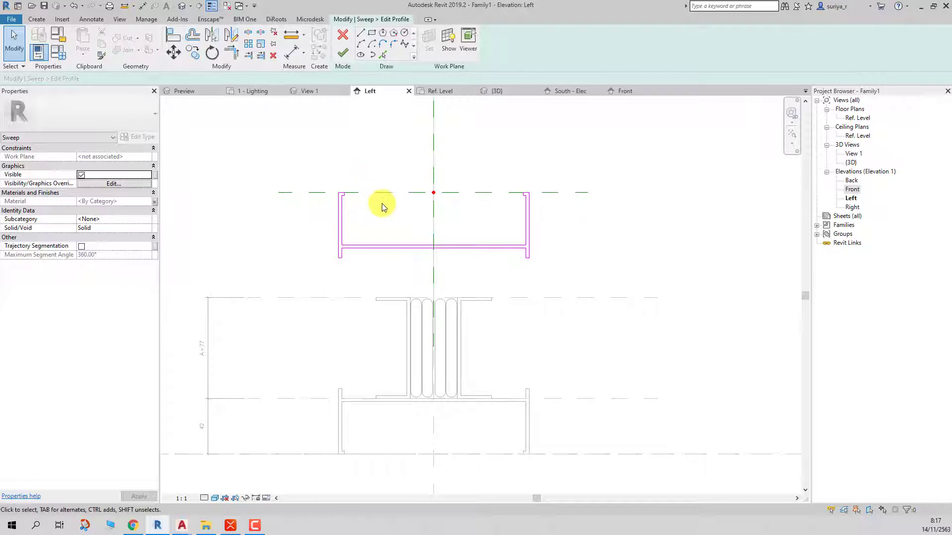
left_click(342, 54)
left_click(297, 191)
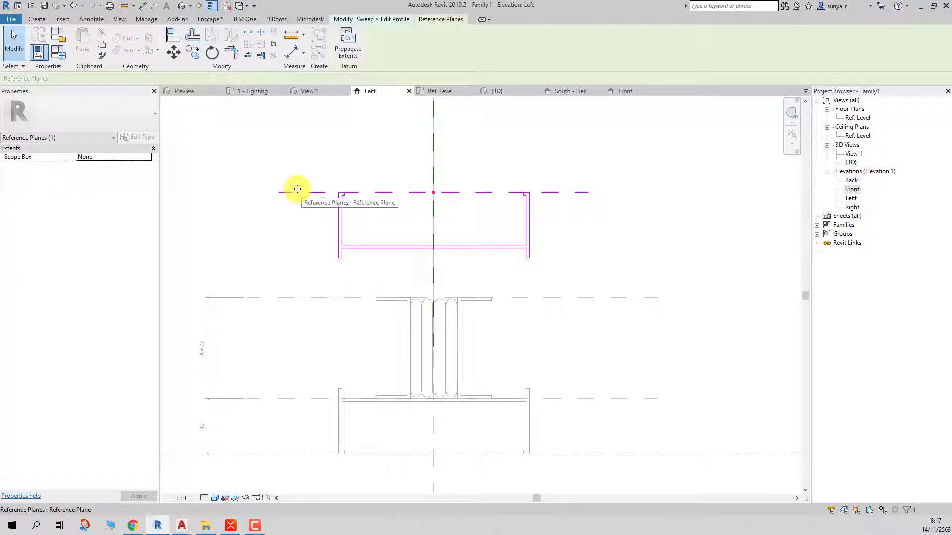
left_click(304, 154)
left_click(343, 34)
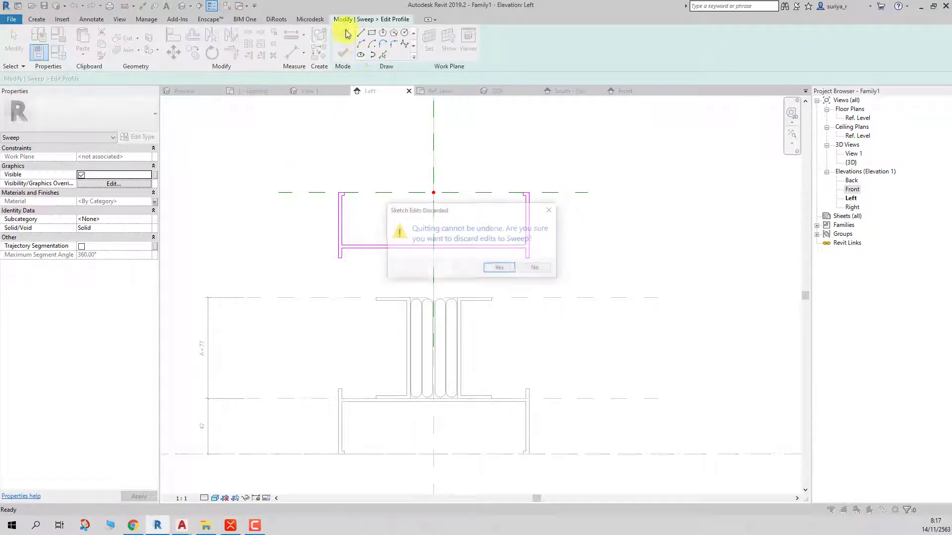
left_click(504, 267)
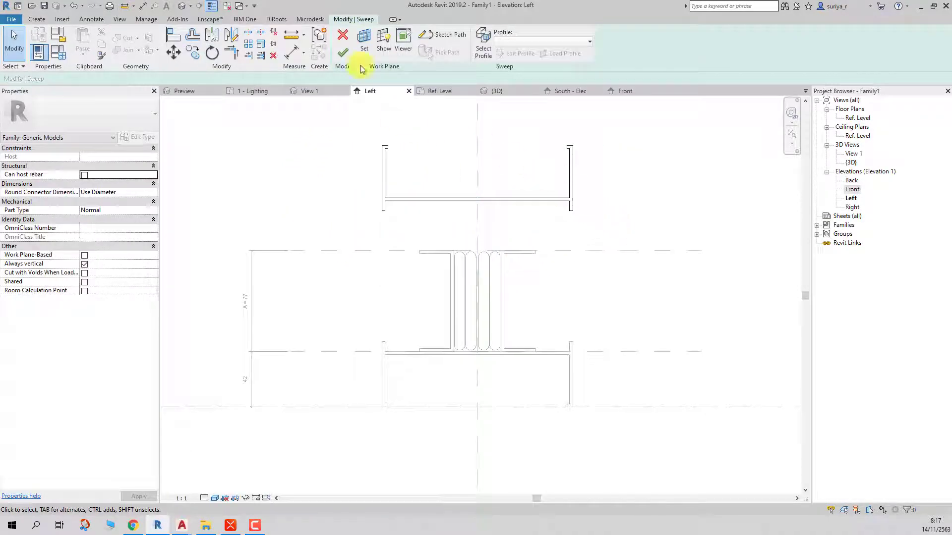
- Finish editing the sweep and try selecting the upper channel sweep
left_click(343, 52)
scroll(376, 285, "down", 2)
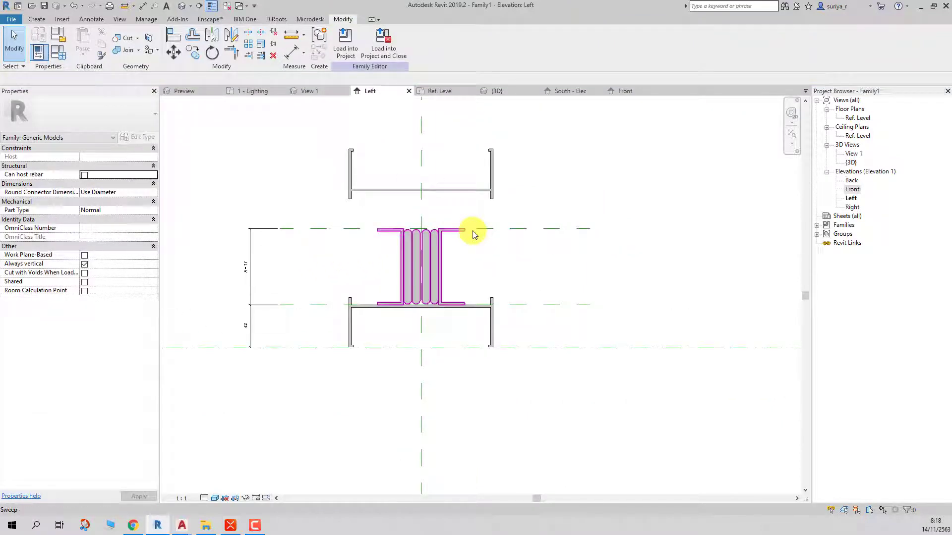
left_click(452, 190)
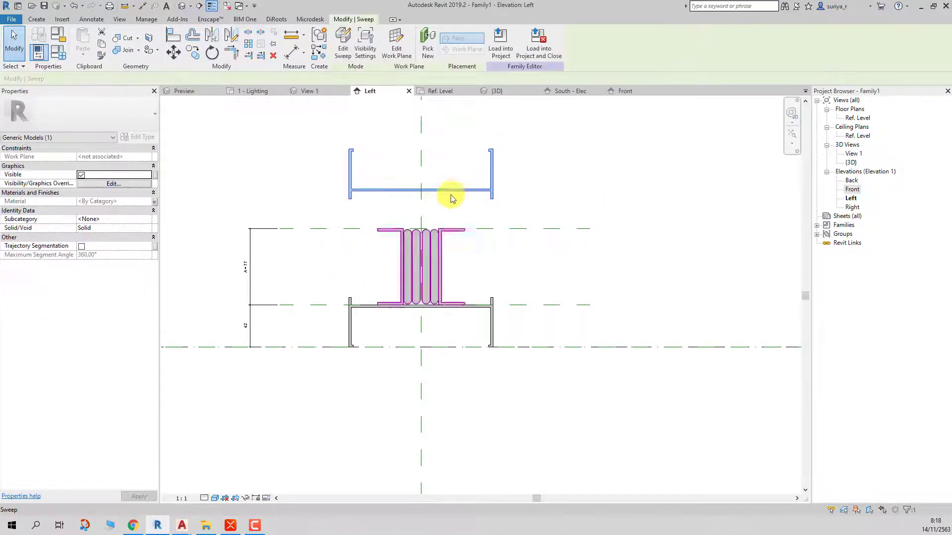
left_click(354, 257)
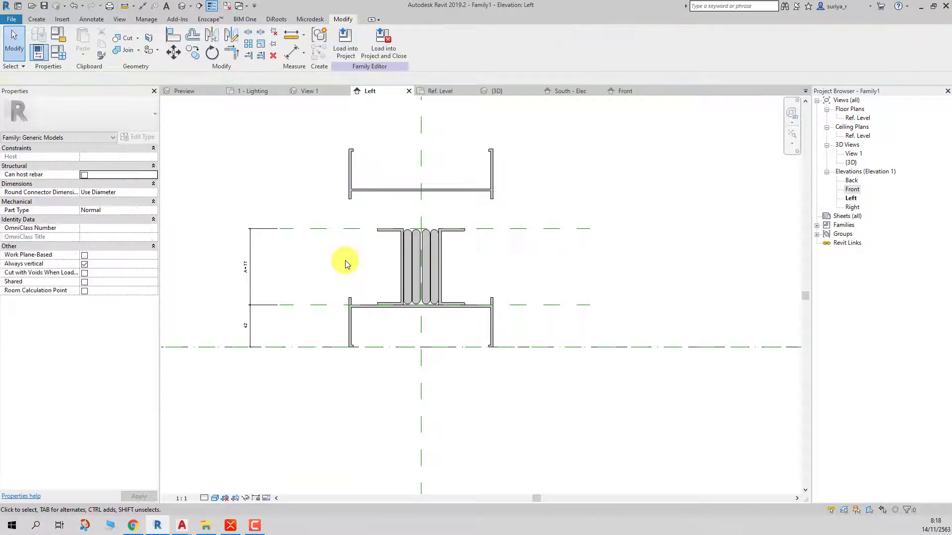
left_click(490, 188)
left_click(591, 197)
left_click(395, 193)
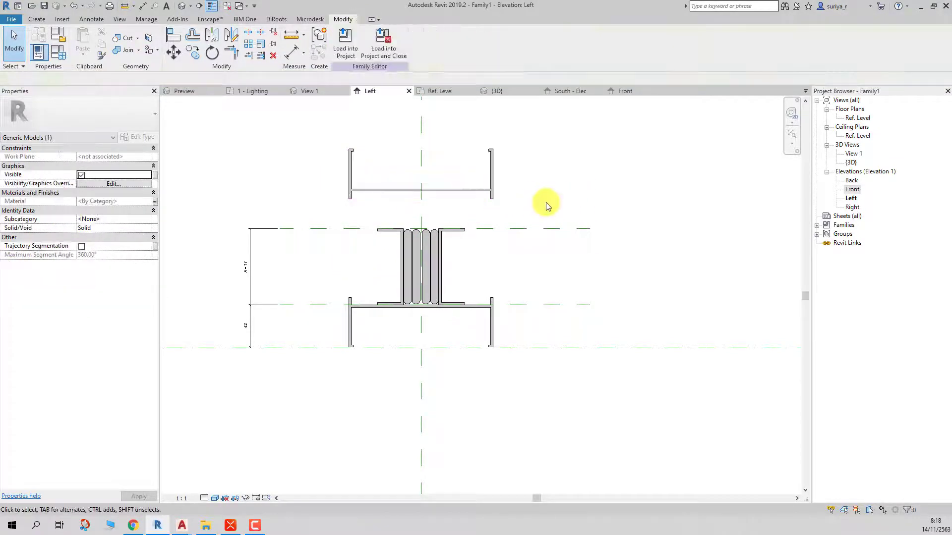
left_click(528, 202)
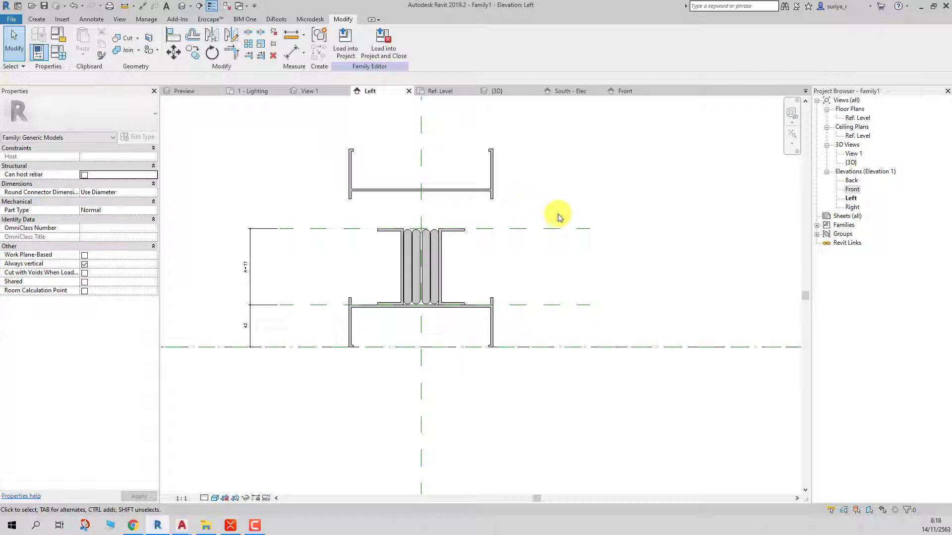
- Copy the upper channel sweep onto the top of the busduct body
left_click(490, 188)
left_click(196, 57)
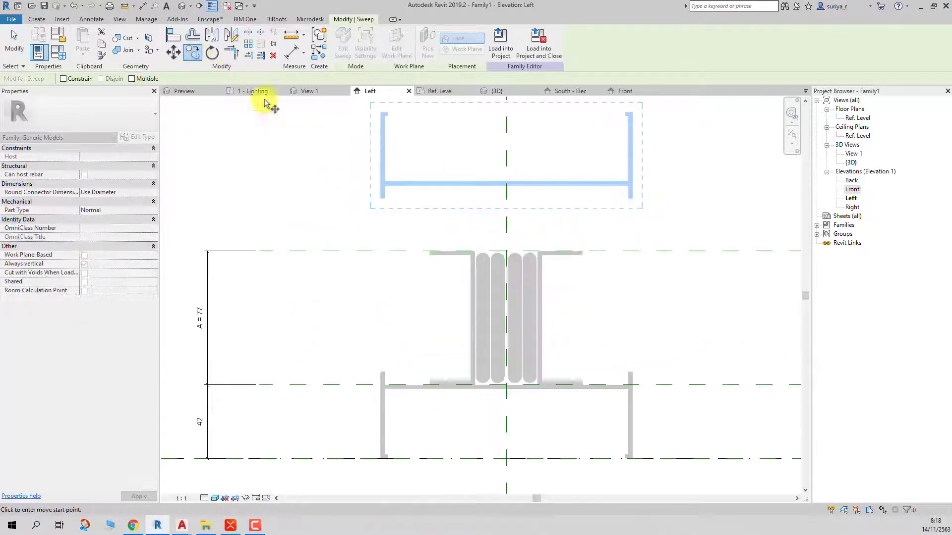
left_click(400, 254)
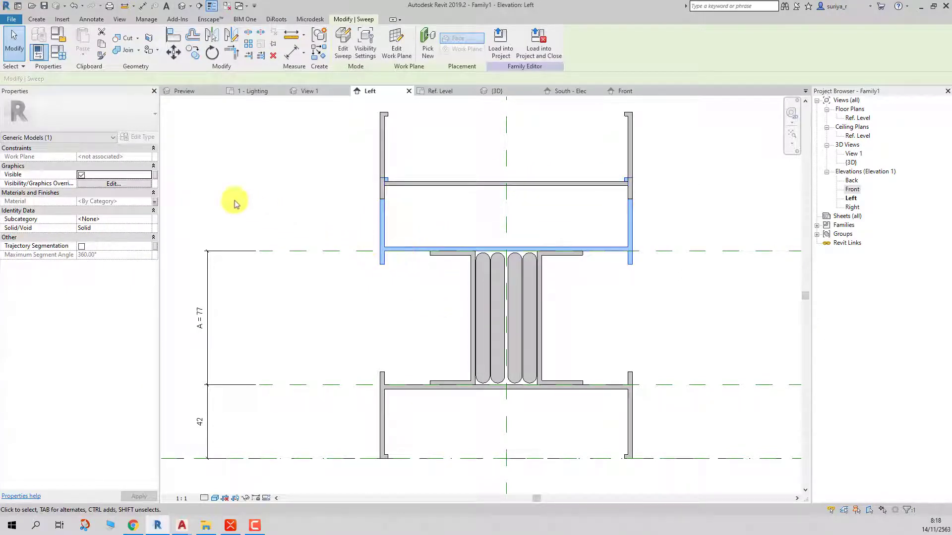
- Start a new family parameter for the copied channel's Visible property, then switch to AutoCAD
left_click(156, 177)
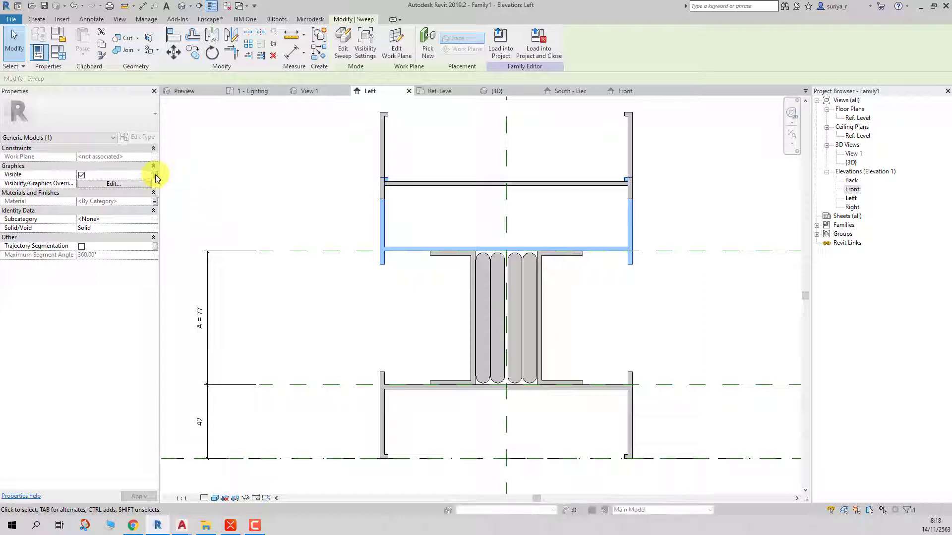
left_click_drag(428, 161, 197, 172)
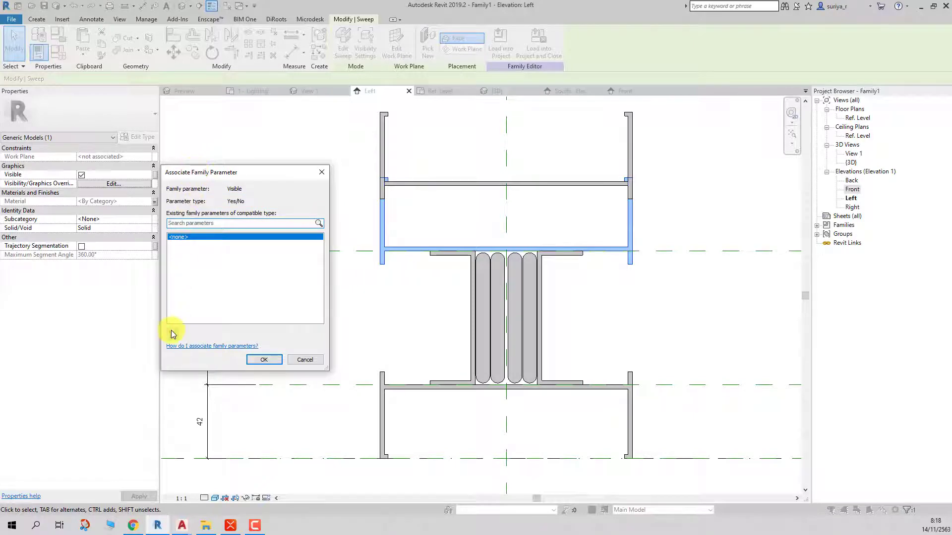
left_click(172, 334)
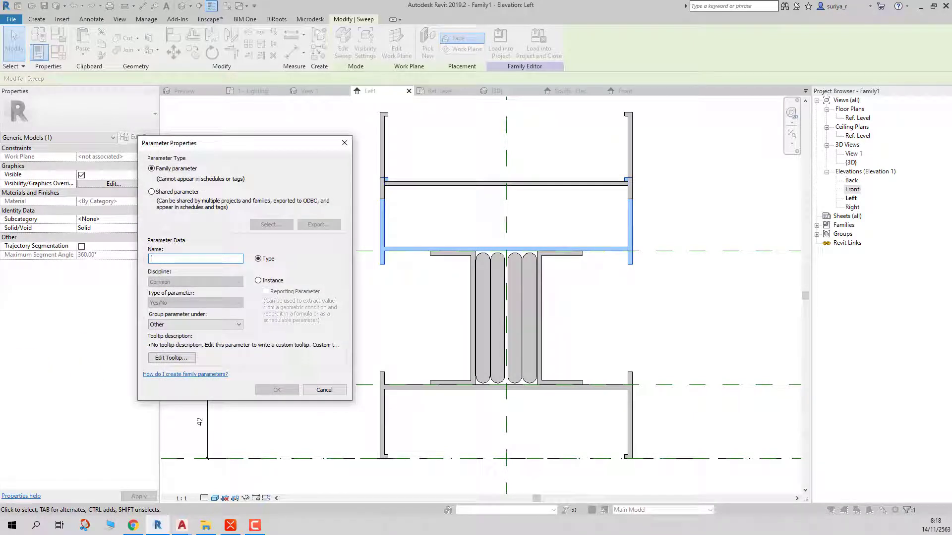
key("alt+Tab")
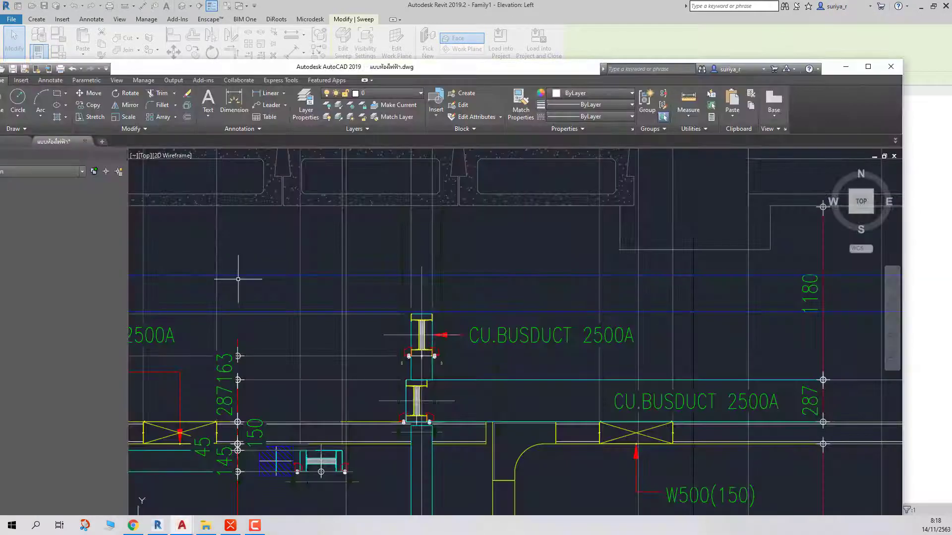
- Zoom around AutoCAD to read the 1250A and 1600A busduct labels, then minimise it
scroll(658, 247, "down", 4)
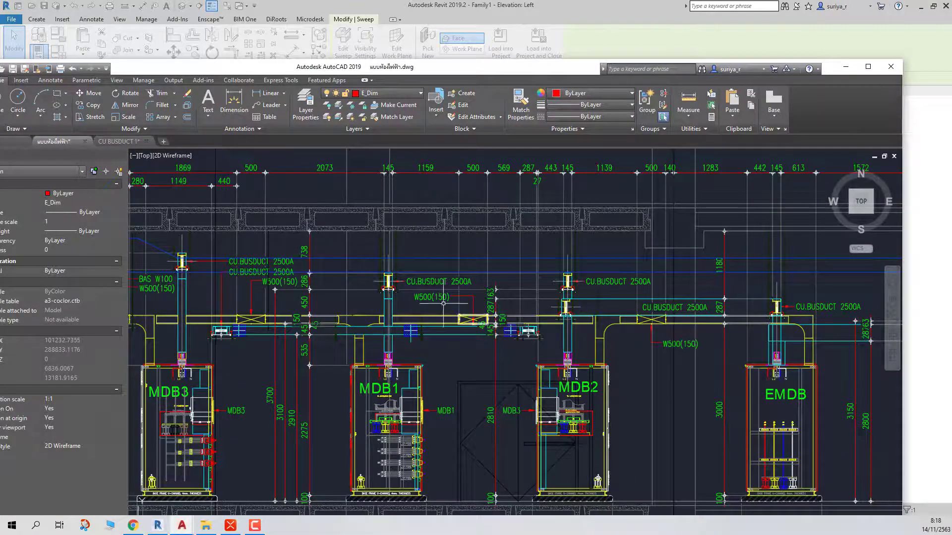
scroll(226, 344, "up", 5)
scroll(225, 345, "down", 3)
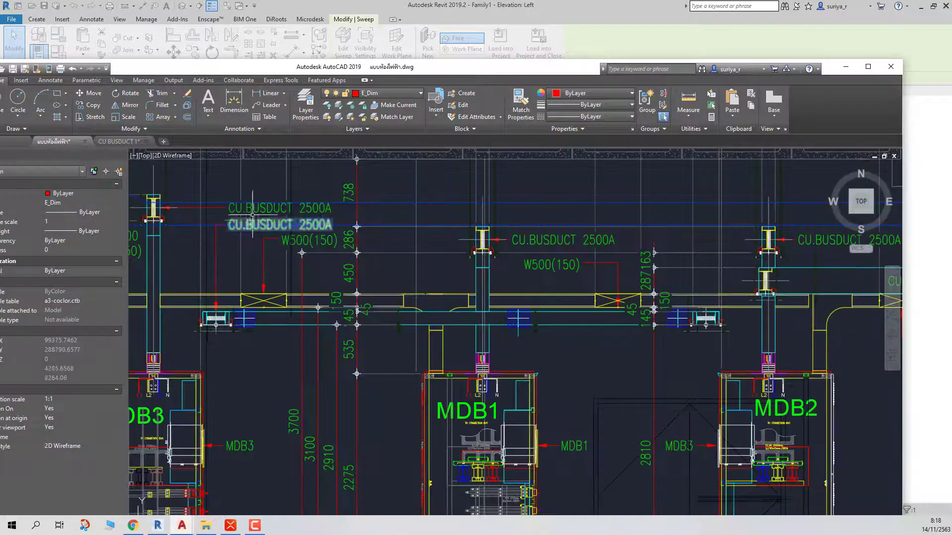
scroll(252, 214, "down", 3)
scroll(619, 317, "down", 3)
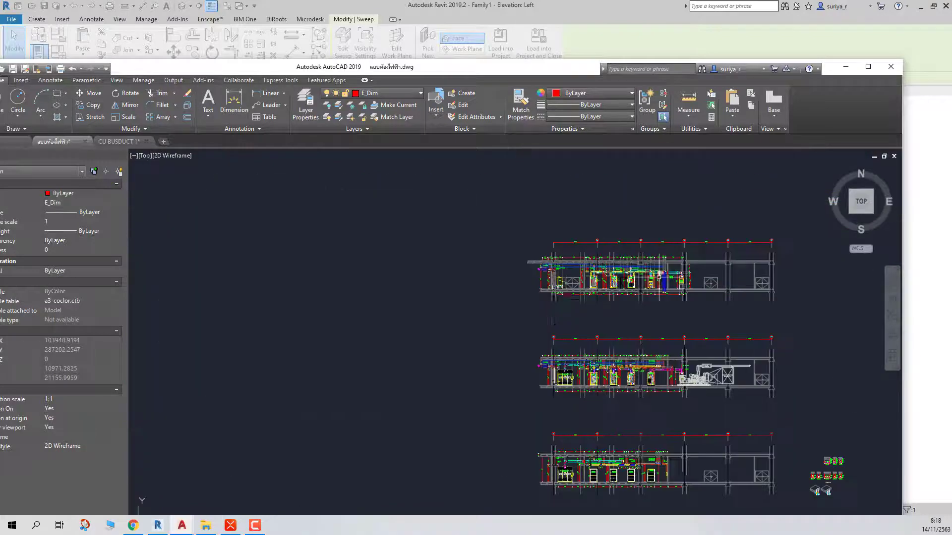
scroll(676, 355, "up", 4)
scroll(675, 355, "up", 3)
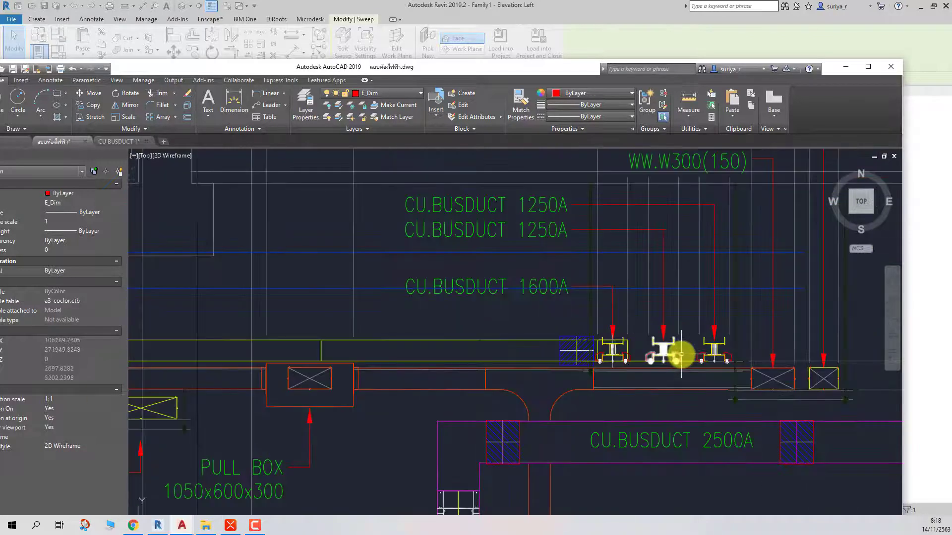
left_click(843, 71)
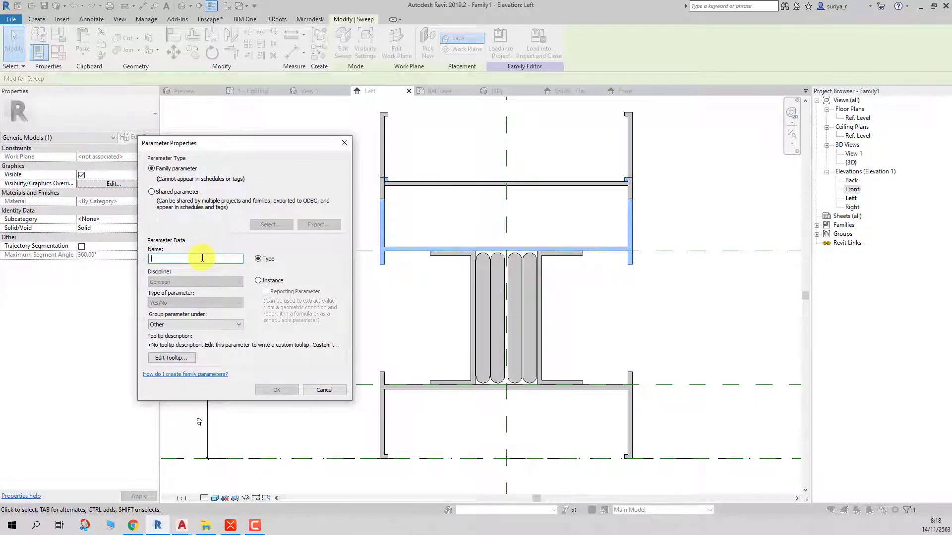
- Name the new Yes/No parameter CU 1600A and link the inner channel's visibility to it
type("CU 1600A")
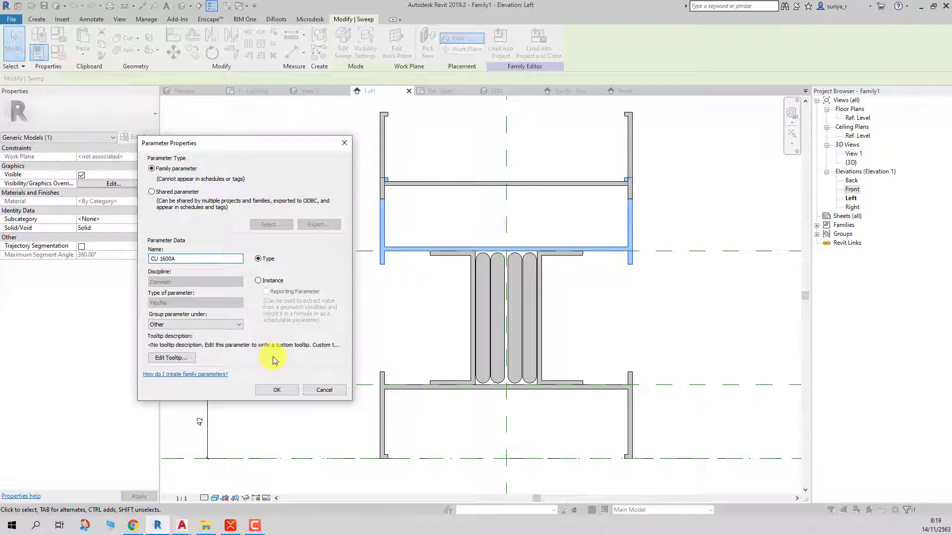
left_click(277, 391)
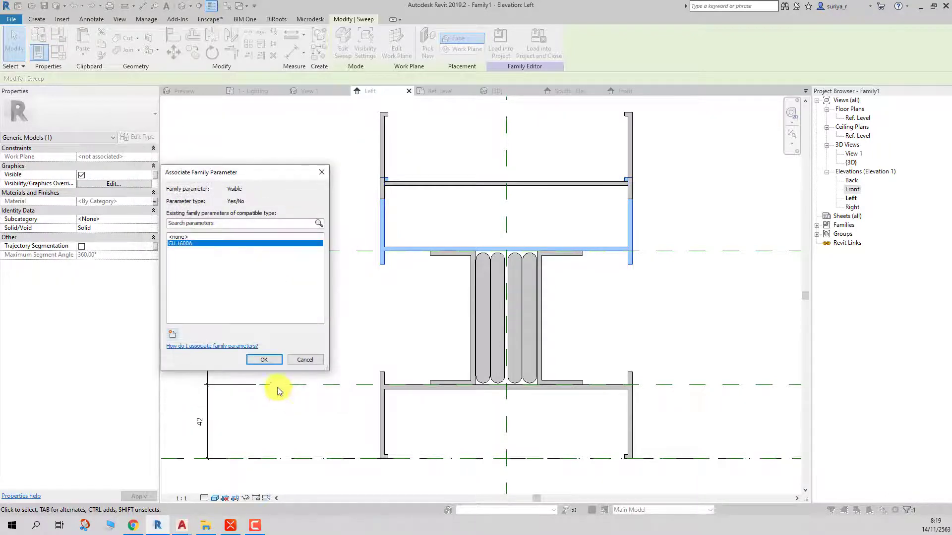
left_click(263, 360)
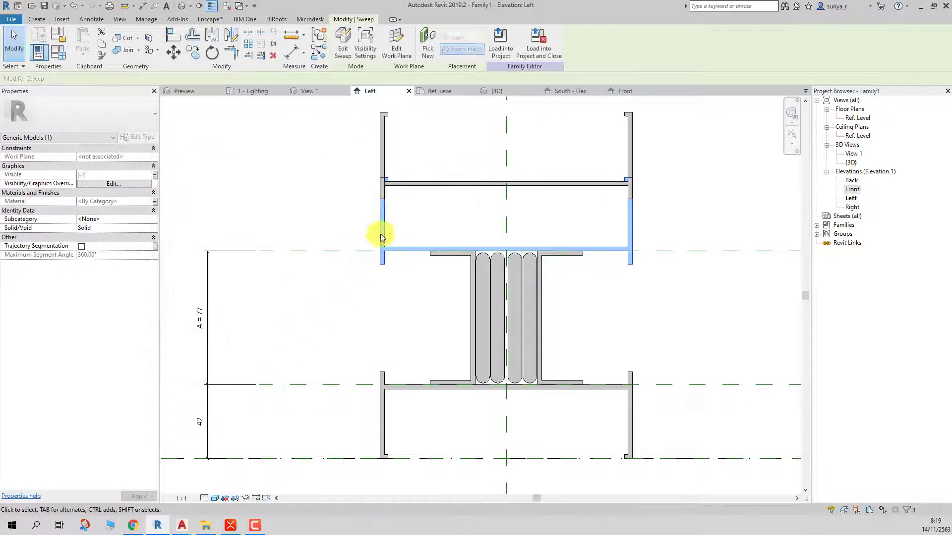
- Link both outer channel sweeps' visibility to a new parameter CU 2400A
left_click(400, 385, "ctrl")
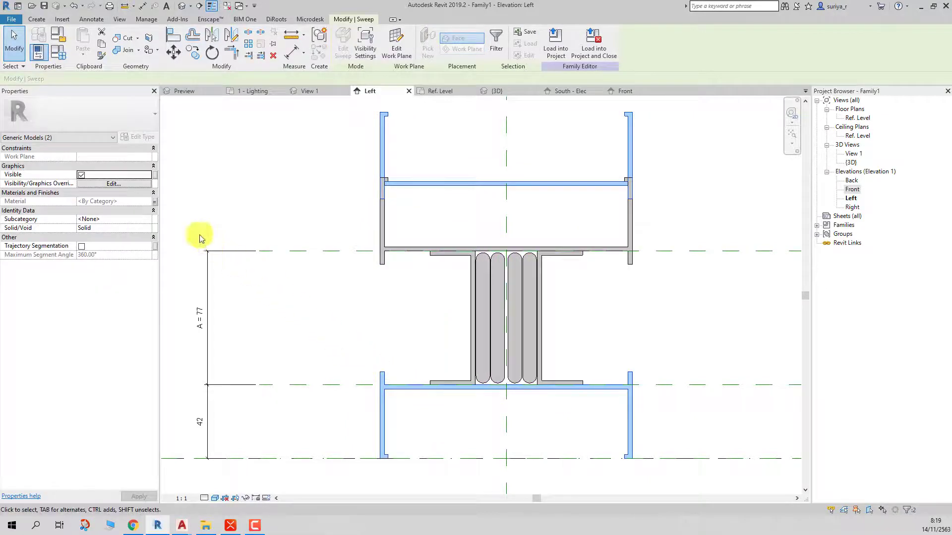
left_click(155, 174)
left_click(172, 335)
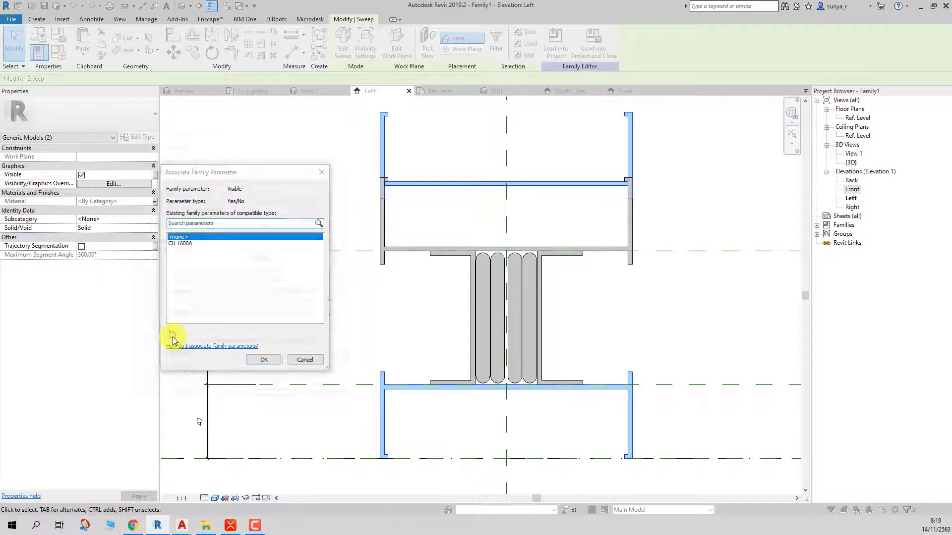
type("CU 2400")
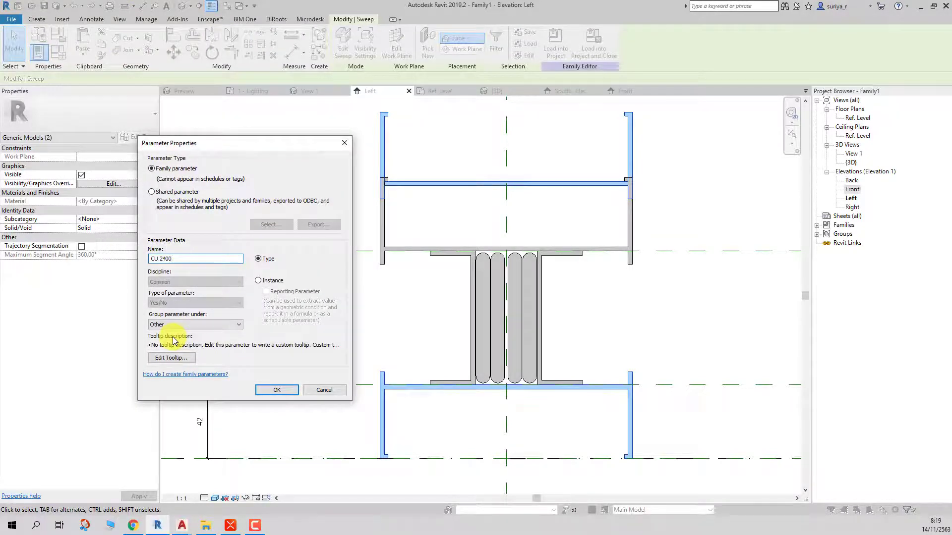
type("A")
key("Return")
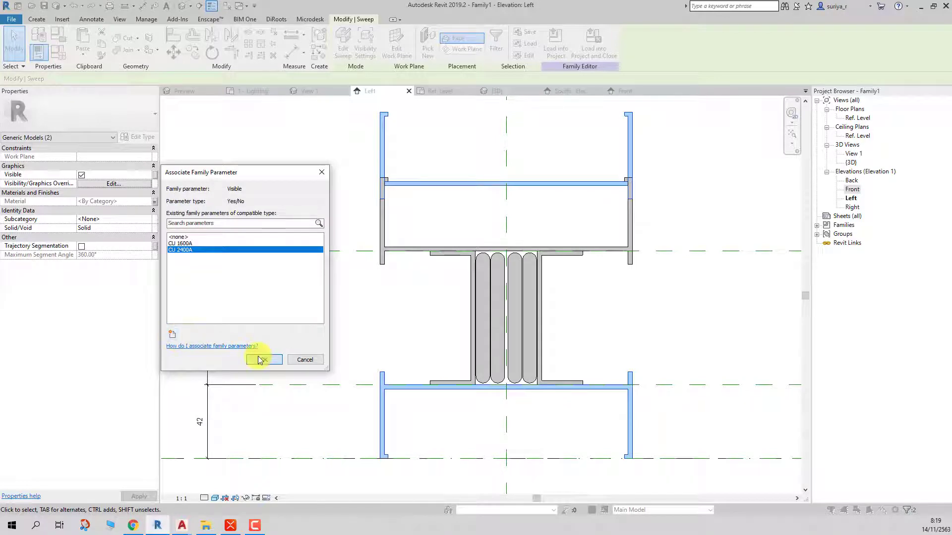
left_click(259, 360)
left_click(349, 299)
scroll(349, 298, "down", 2)
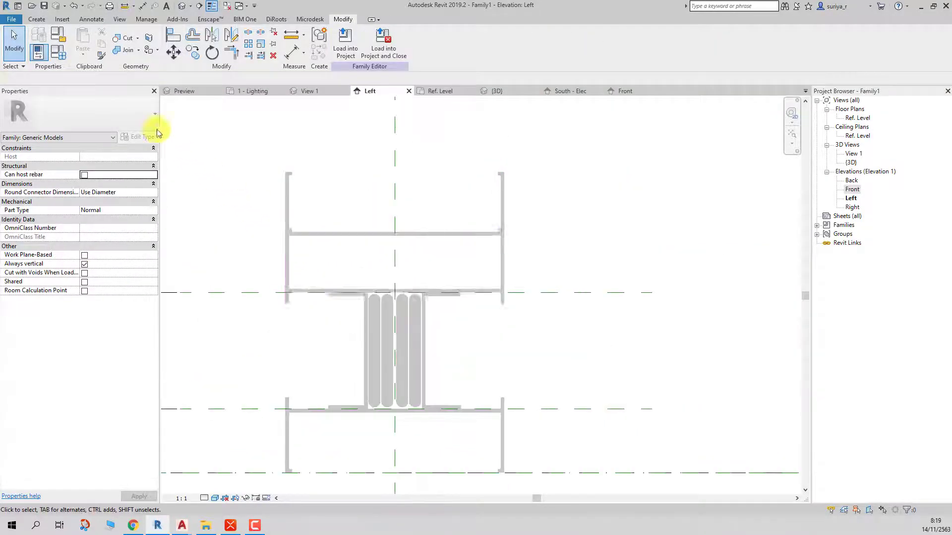
- Create and apply a new CU.BUSDUCT 1600A family type, then switch to AutoCAD
left_click(59, 35)
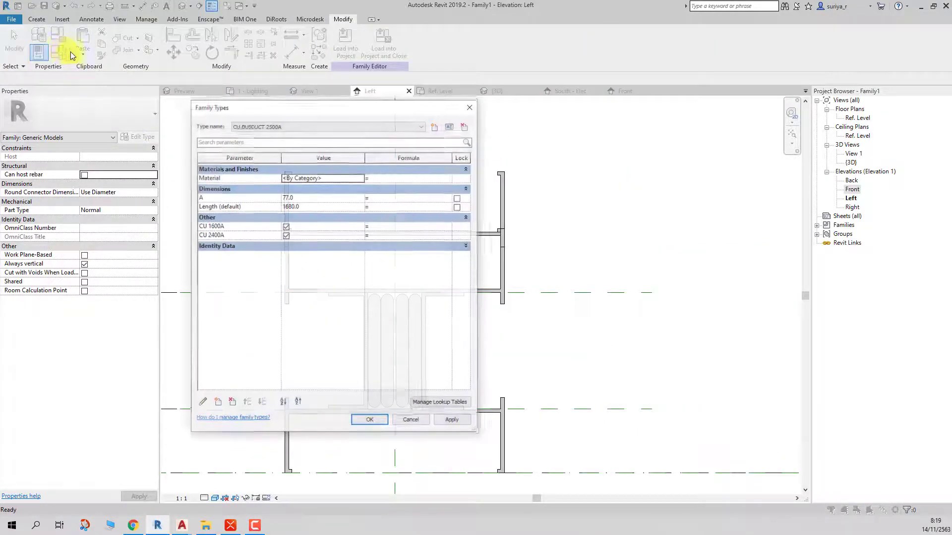
left_click(450, 126)
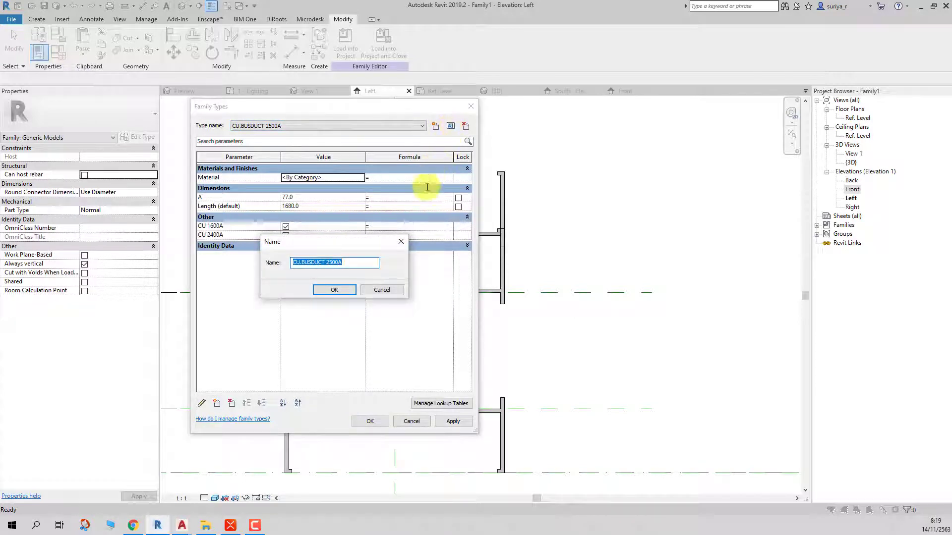
left_click(382, 289)
left_click(436, 127)
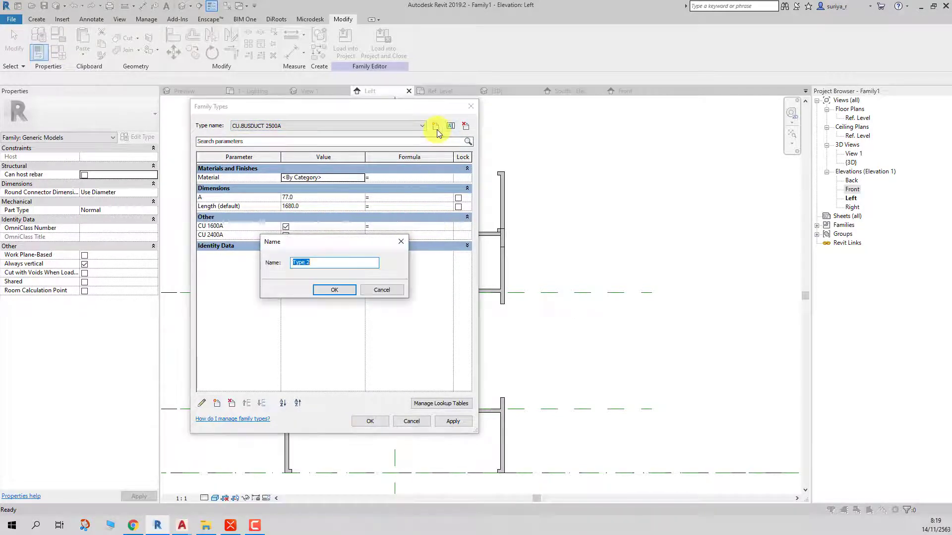
type("CU.BUSDUCT 2500A")
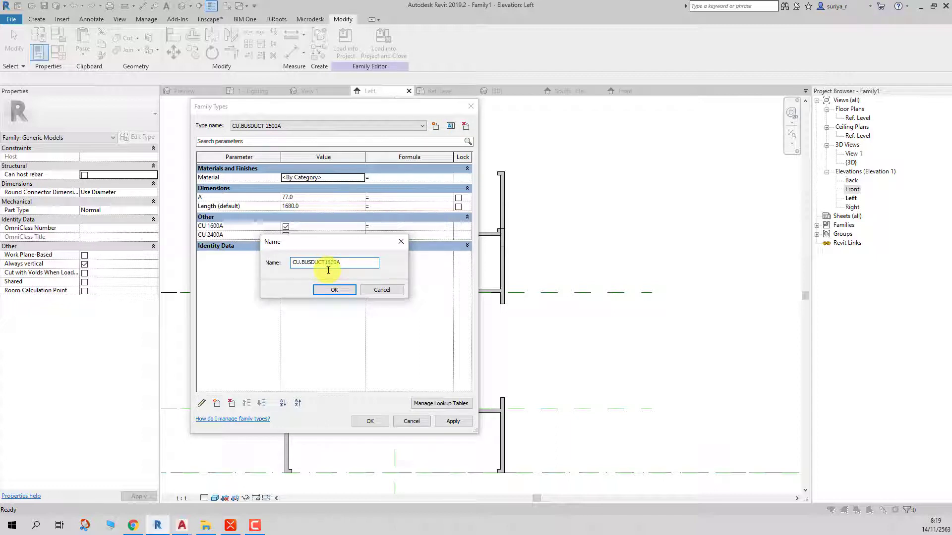
left_click(334, 290)
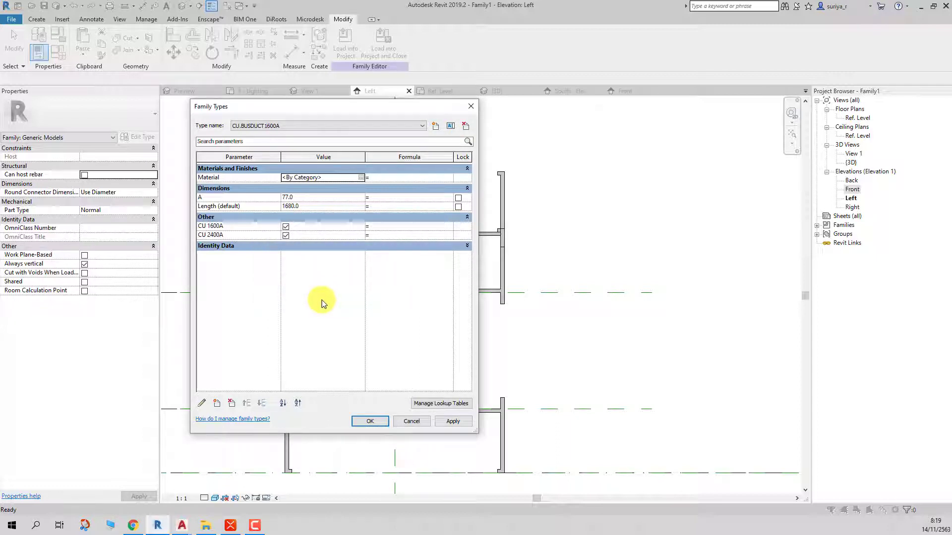
left_click(448, 422)
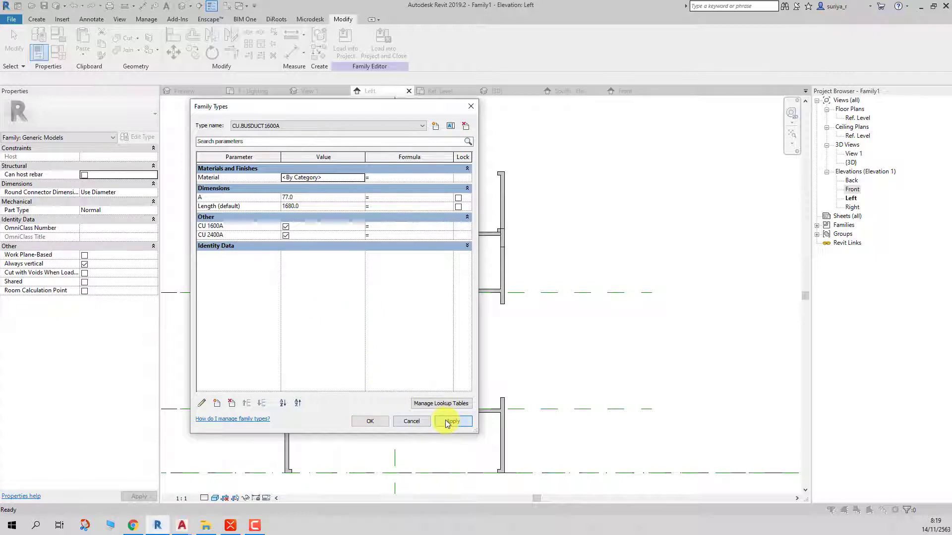
left_click(182, 525)
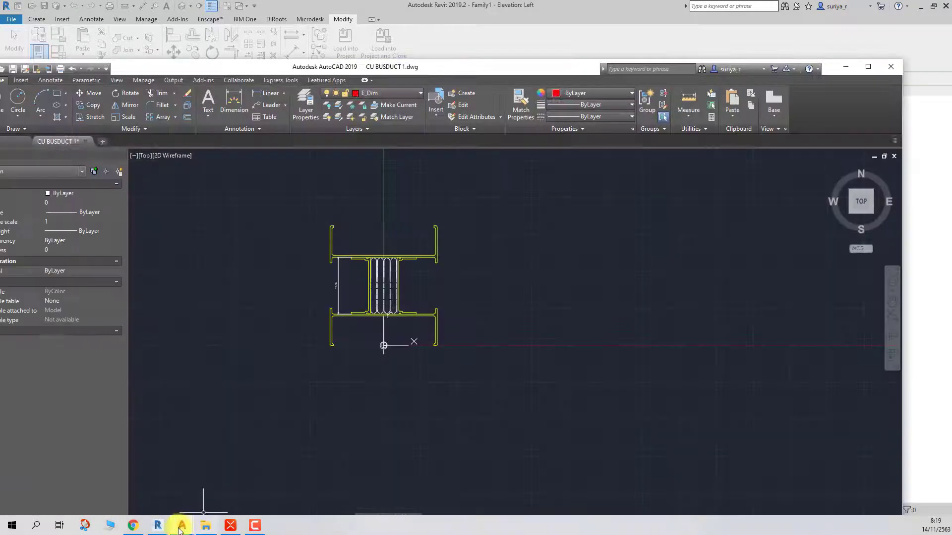
- Bring up the AutoCAD floor plan drawing and zoom in on the busduct section
left_click(144, 475)
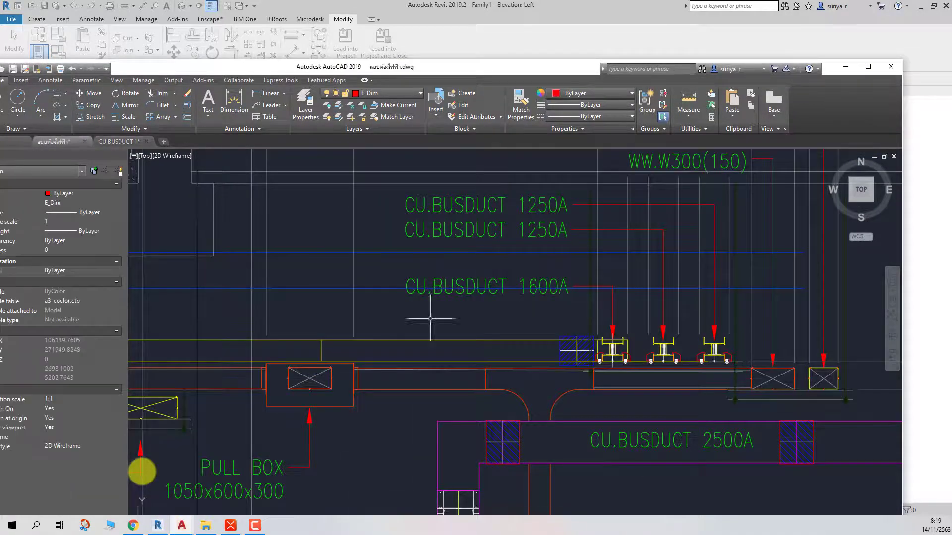
key("ctrl+Tab")
scroll(514, 344, "up", 5)
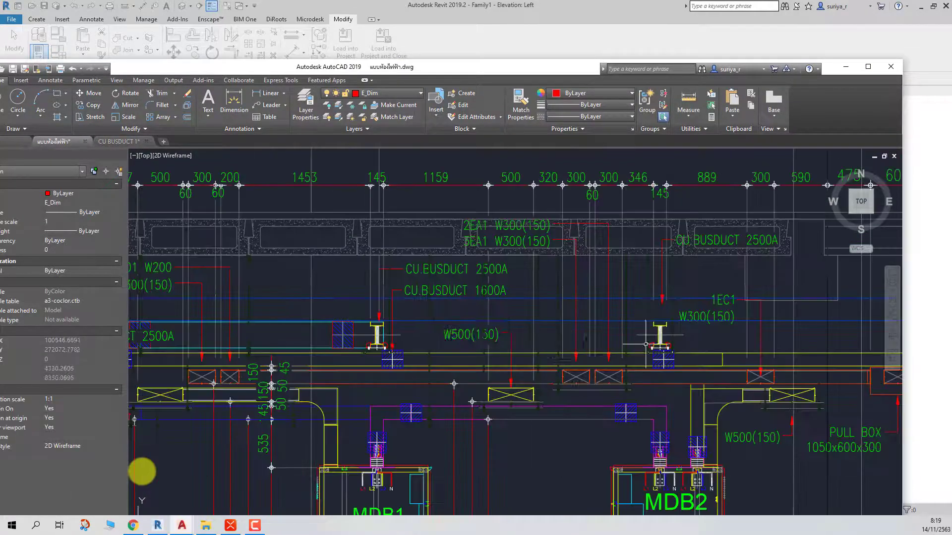
scroll(655, 342, "up", 3)
scroll(655, 342, "up", 3)
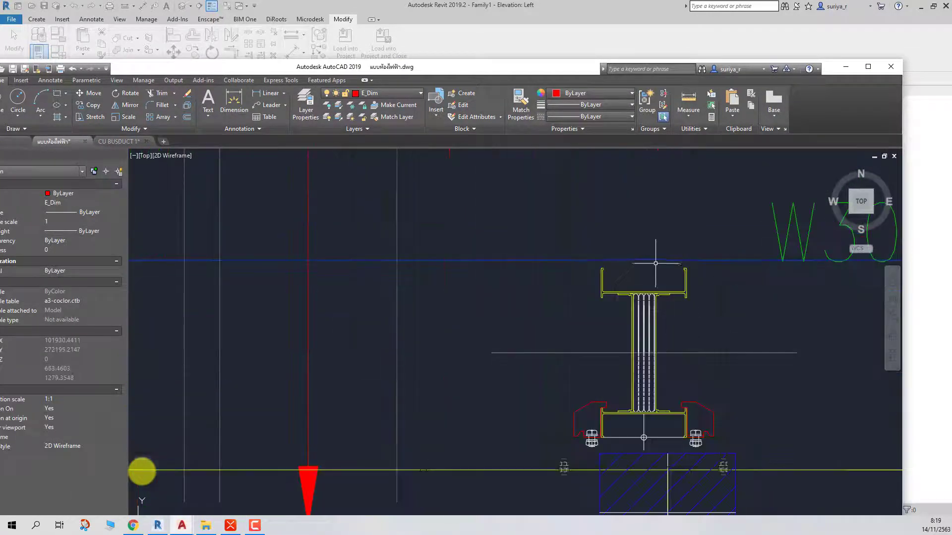
- Measure the busduct section with a 202 linear dimension, then return to Revit
left_click(270, 93)
scroll(610, 308, "up", 5)
left_click(608, 246)
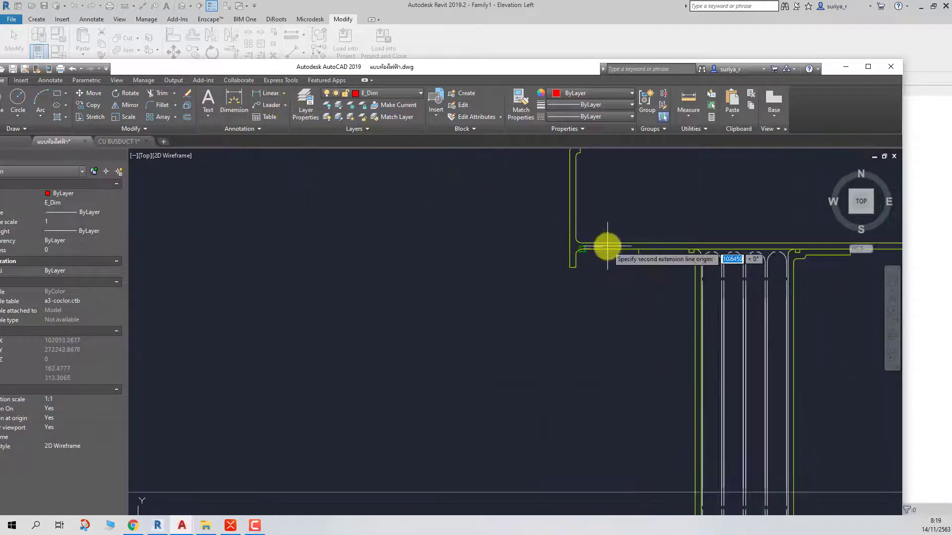
scroll(605, 245, "down", 3)
scroll(595, 263, "up", 3)
scroll(575, 293, "up", 2)
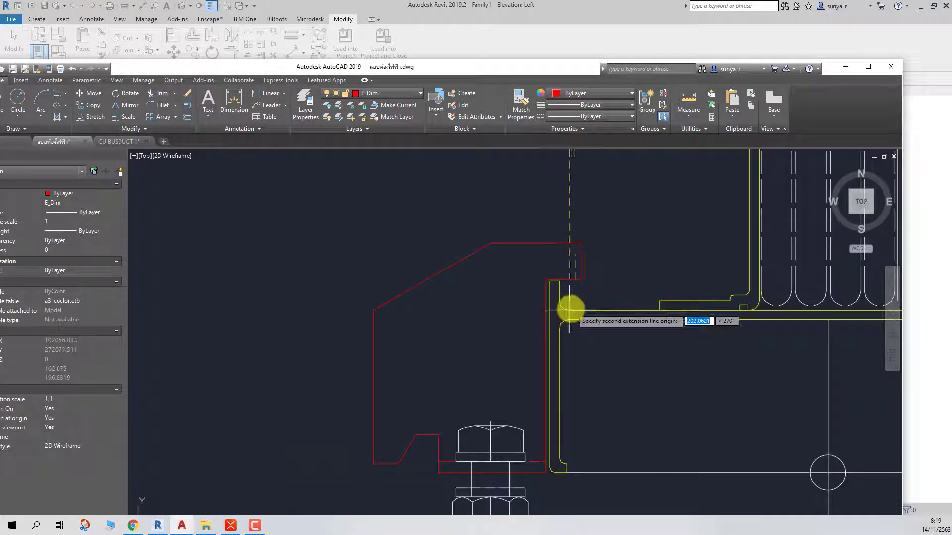
left_click(569, 308)
scroll(570, 309, "down", 3)
left_click(572, 308)
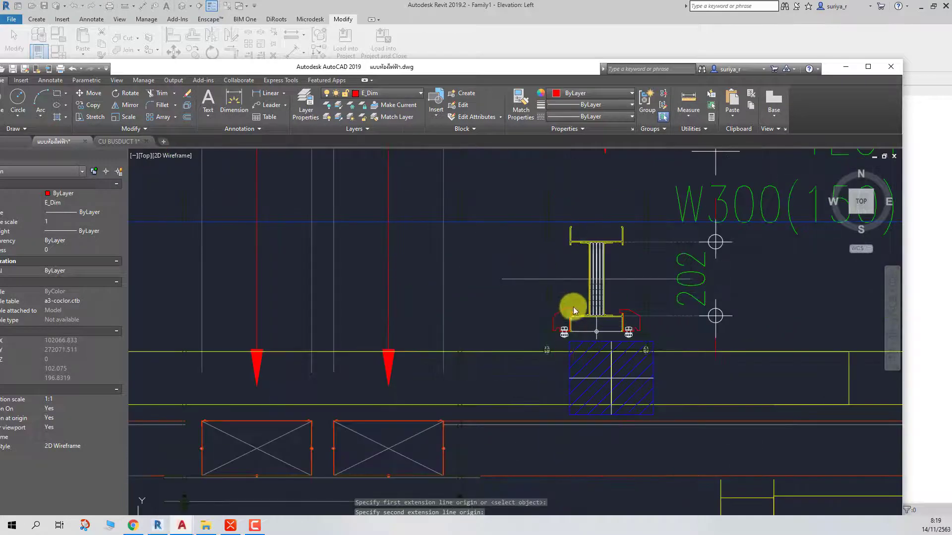
left_click(844, 67)
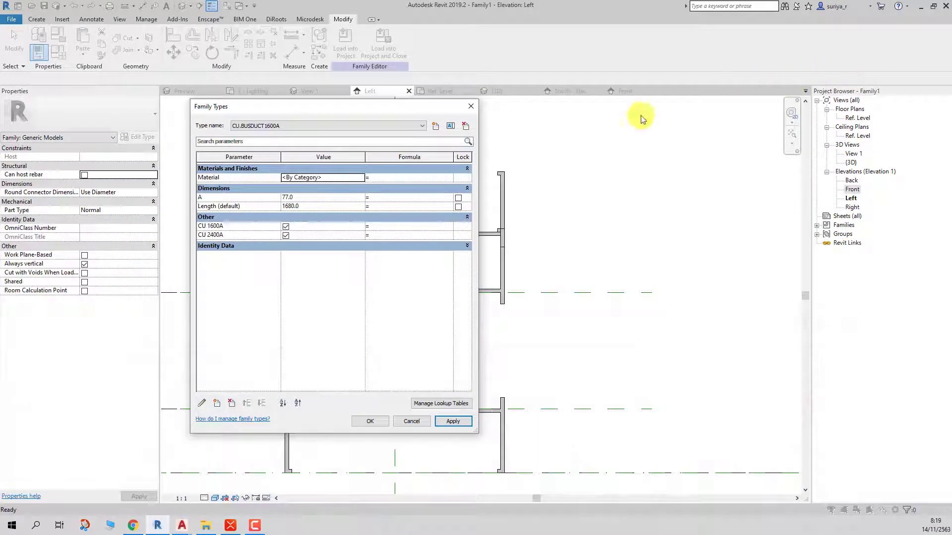
- Set A to 202.0 for the CU.BUSDUCT 2500A type and apply it
left_click(305, 197)
left_click(362, 126)
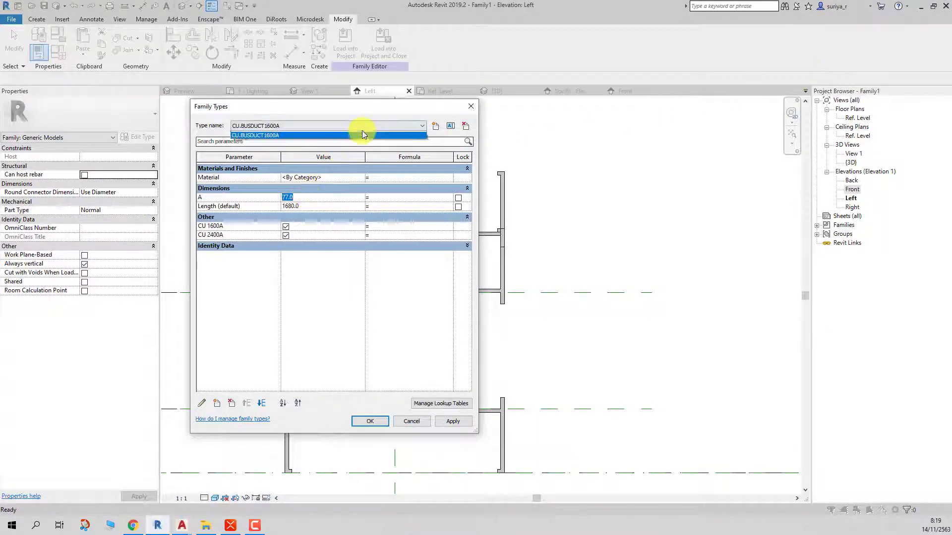
left_click(331, 134)
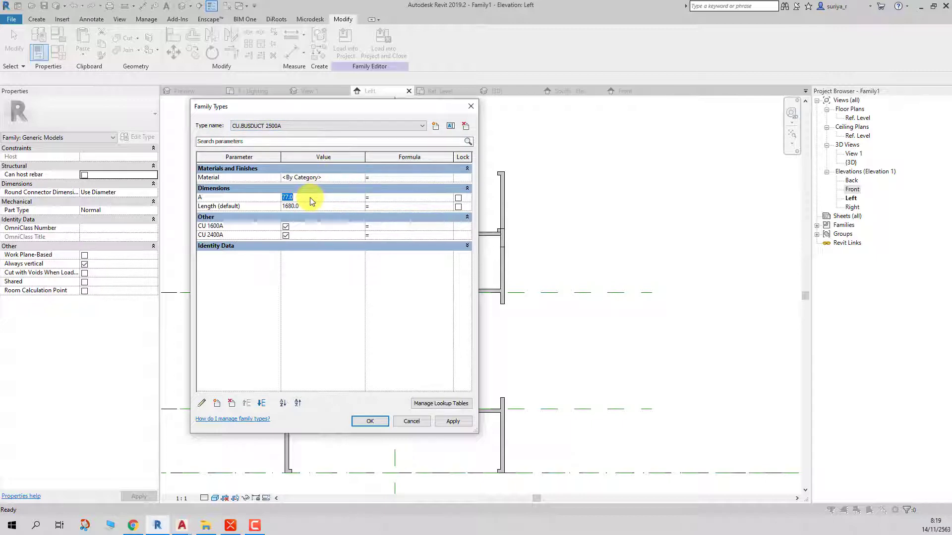
type("202")
left_click(450, 421)
left_click(370, 420)
- Turn Preview Visibility on and zoom in on the busduct geometry
scroll(386, 417, "down", 3)
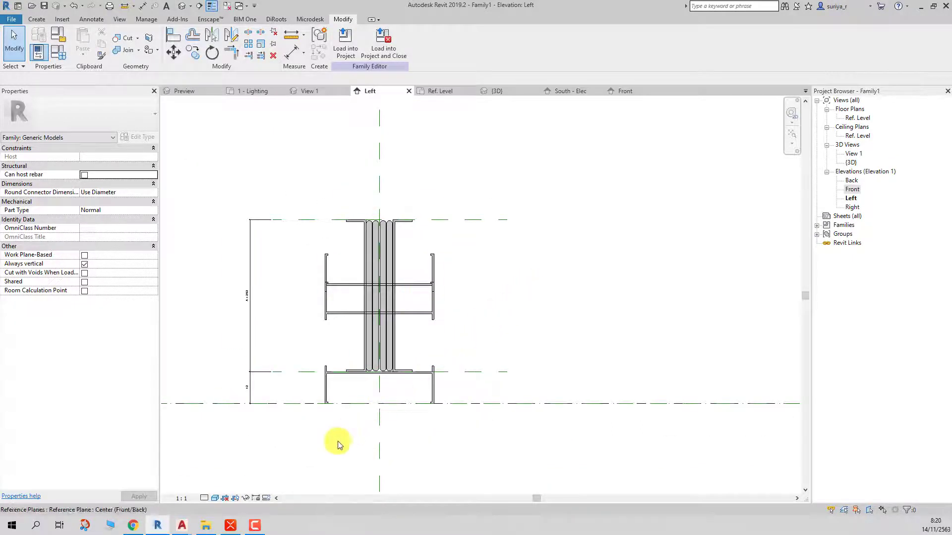
left_click(266, 499)
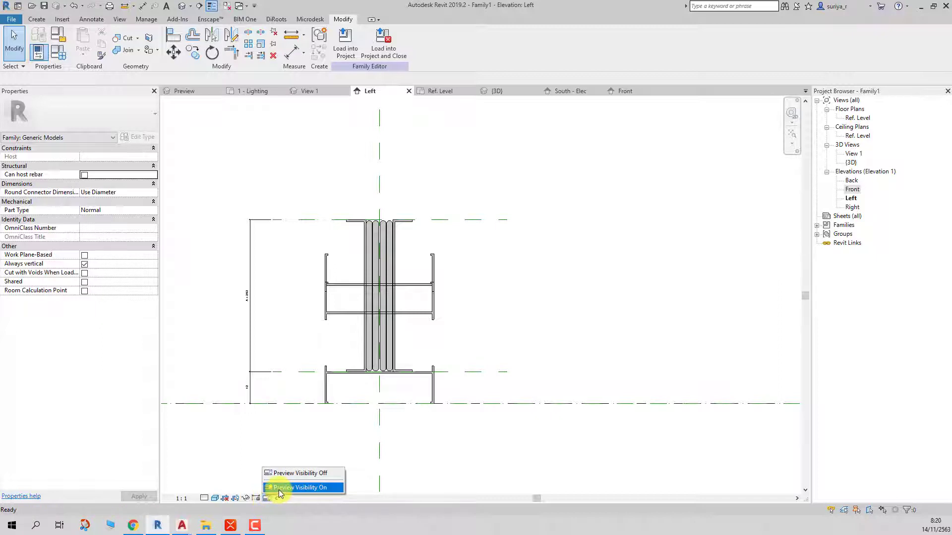
left_click(280, 489)
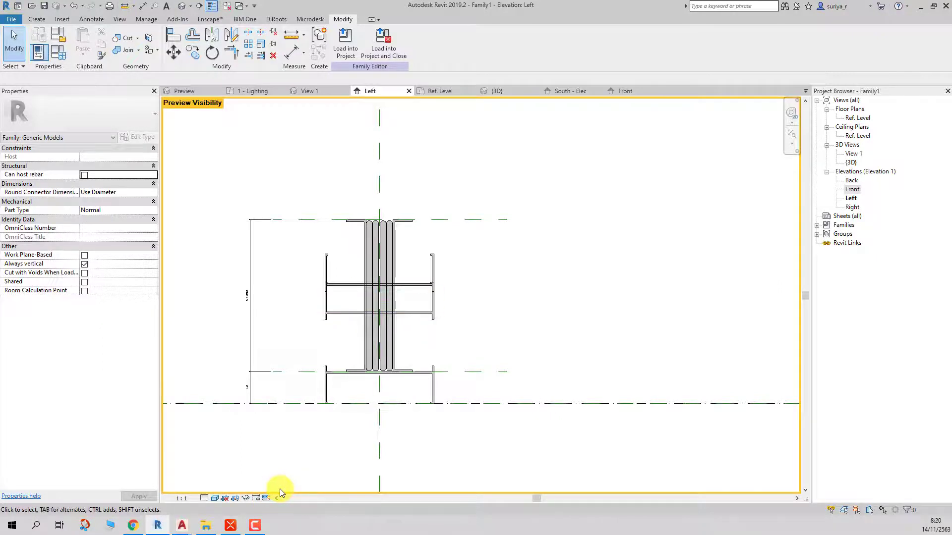
key("z")
key("f")
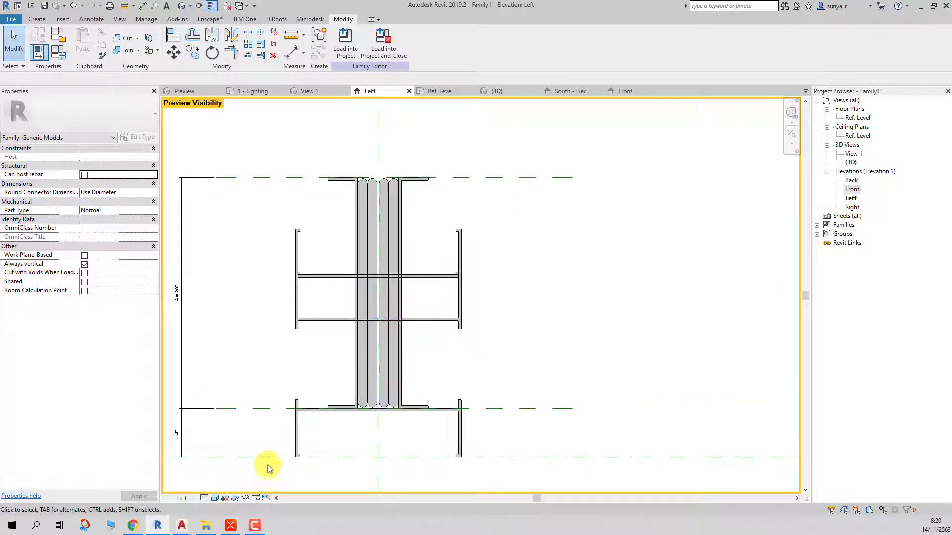
- Switch CU 1600A off for the CU.BUSDUCT 2500A type
left_click(62, 52)
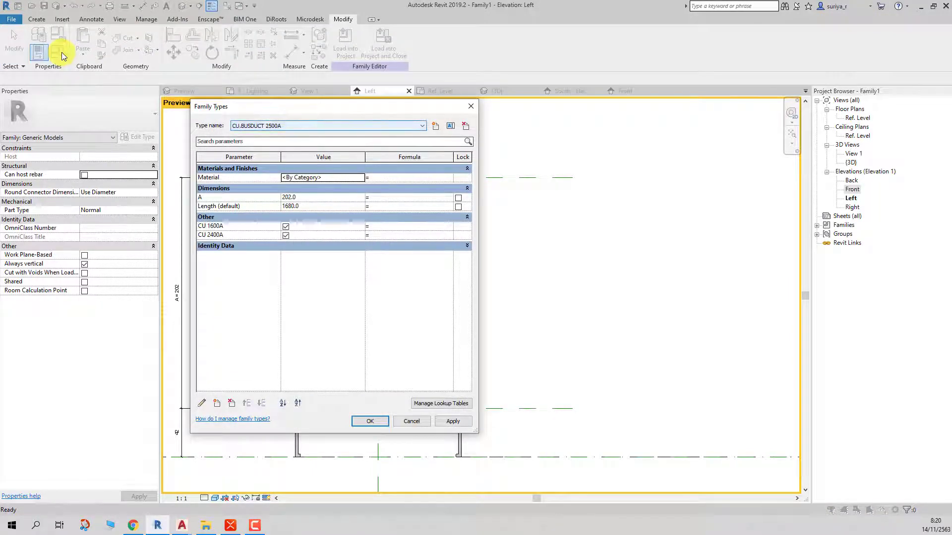
left_click(285, 227)
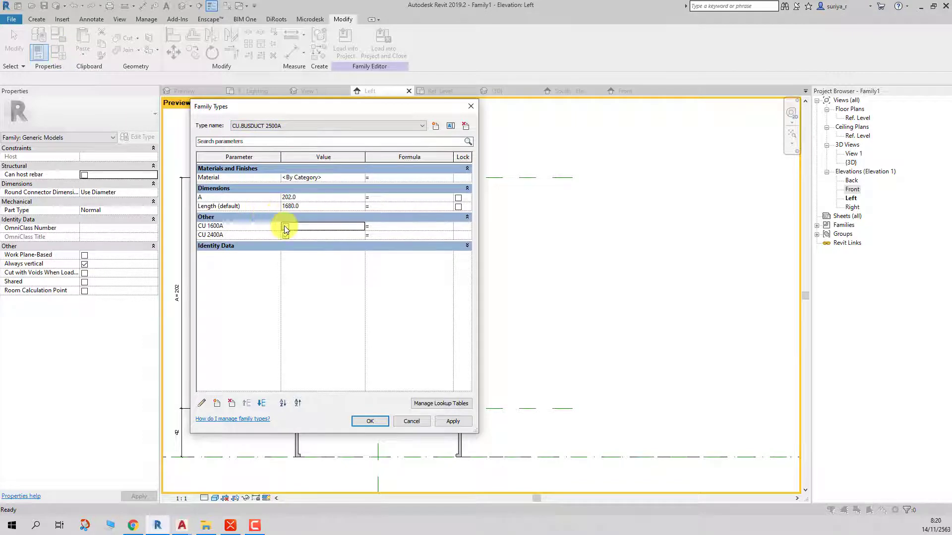
left_click(454, 421)
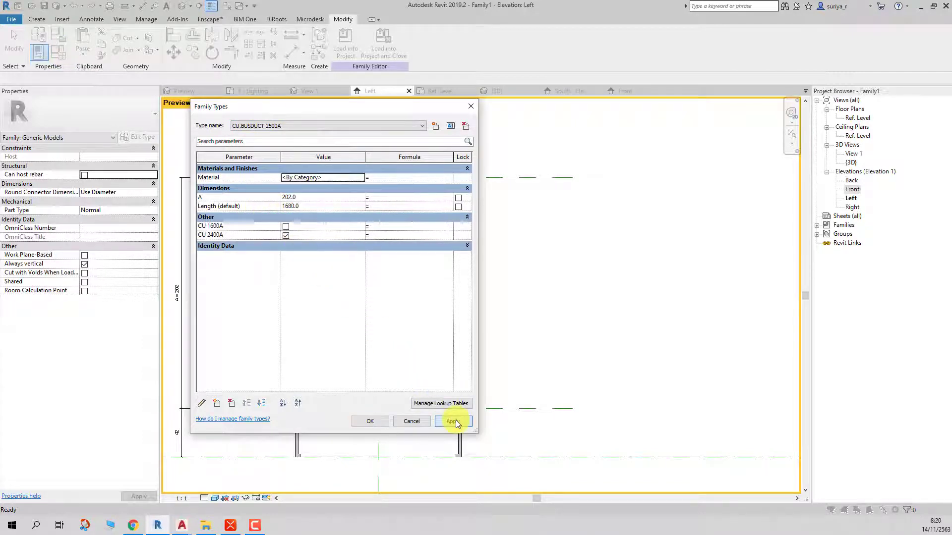
left_click(415, 421)
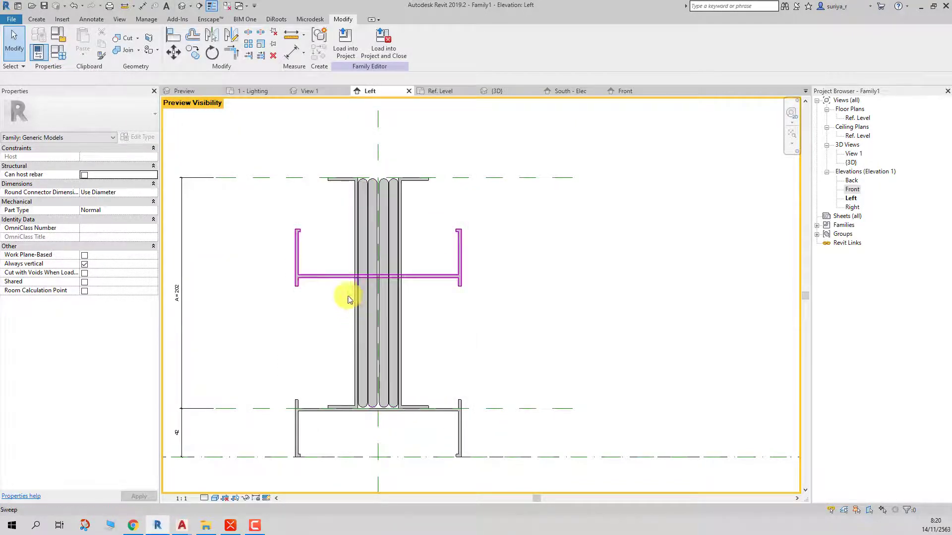
- Align the upper channel sweep to the top reference plane
left_click(341, 276)
left_click(320, 303)
key("a")
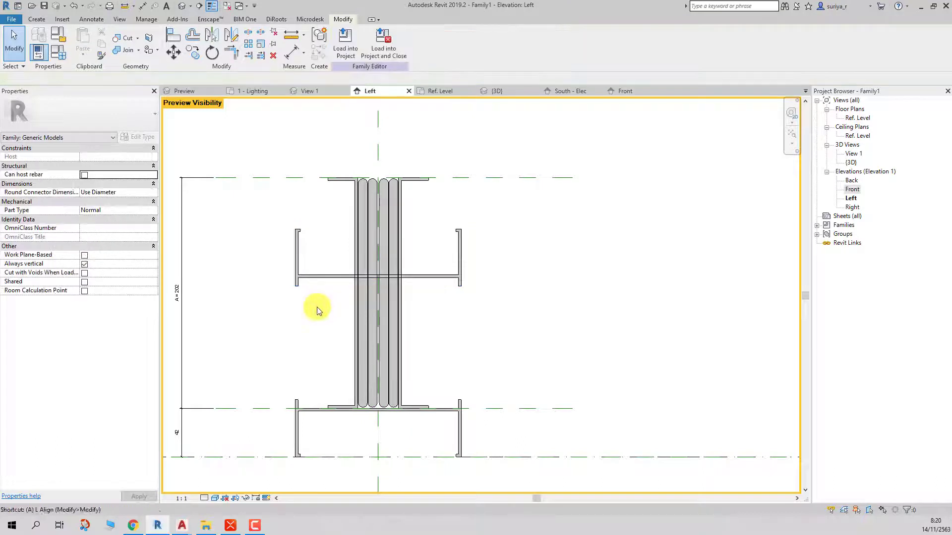
key("l")
left_click(303, 177)
left_click(318, 276)
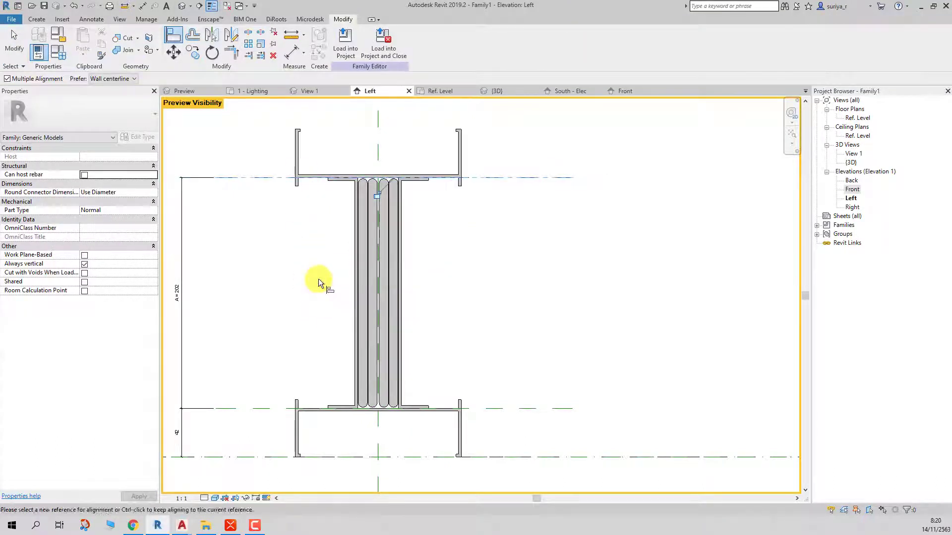
left_click(389, 201)
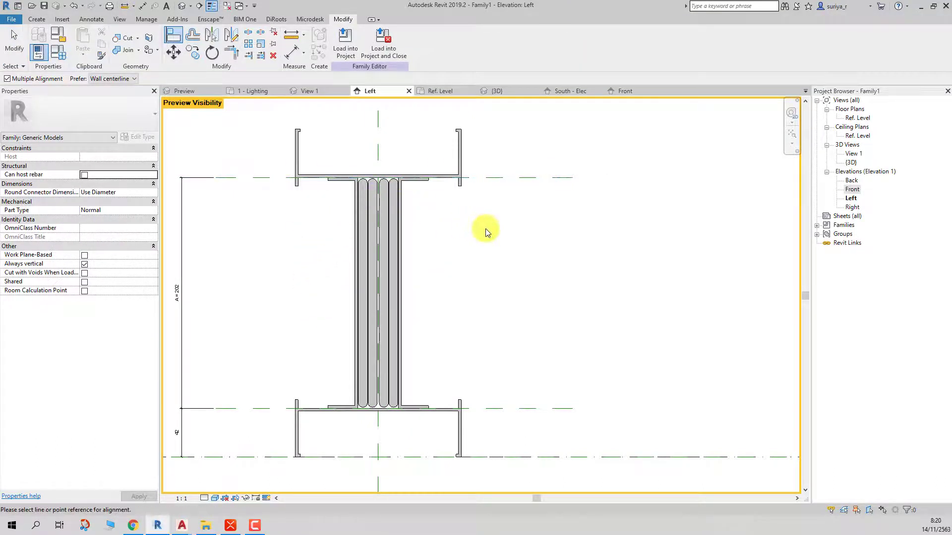
key("Escape")
- Reselect the upper channel sweep and use a ribbon command on it
left_click(296, 150)
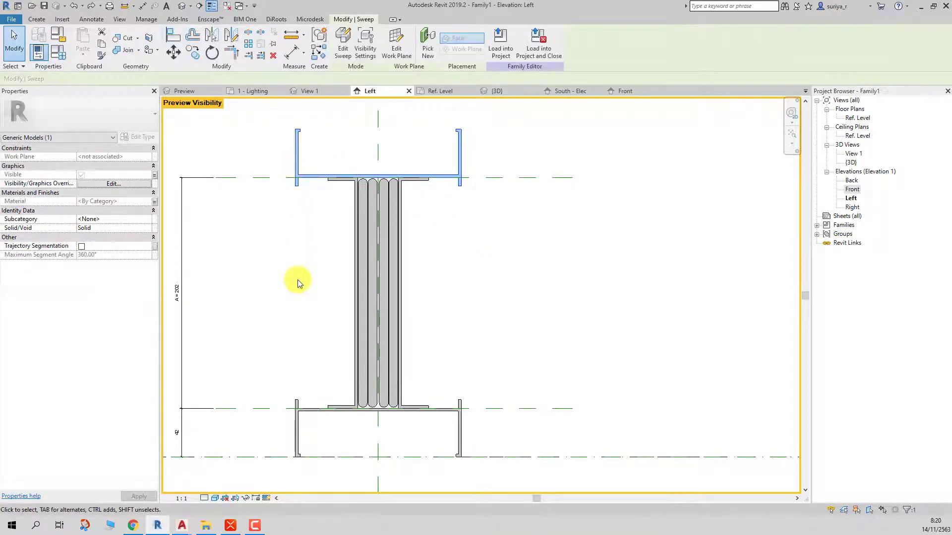
left_click(297, 279)
left_click(291, 143)
left_click(276, 53)
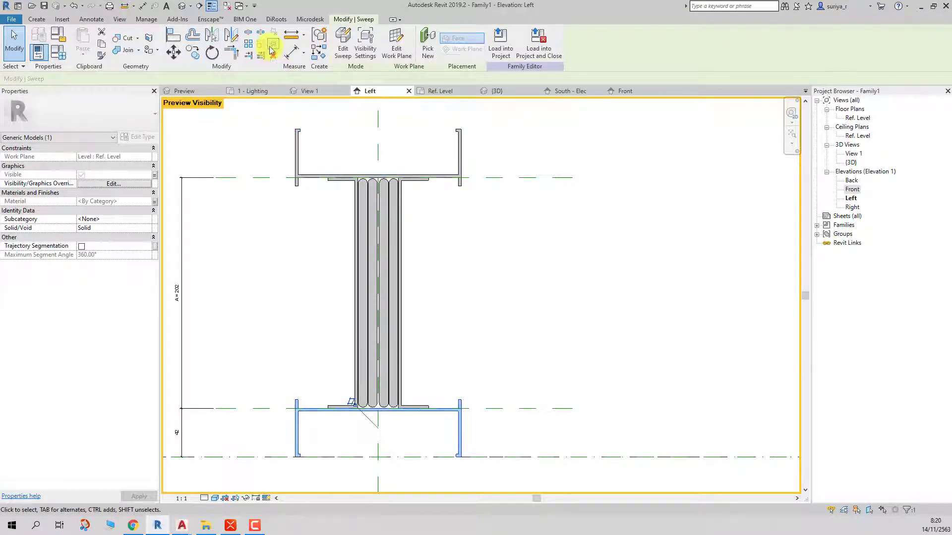
left_click(262, 255)
- Switch CU 2400A off for the CU.BUSDUCT 1600A type
left_click(60, 51)
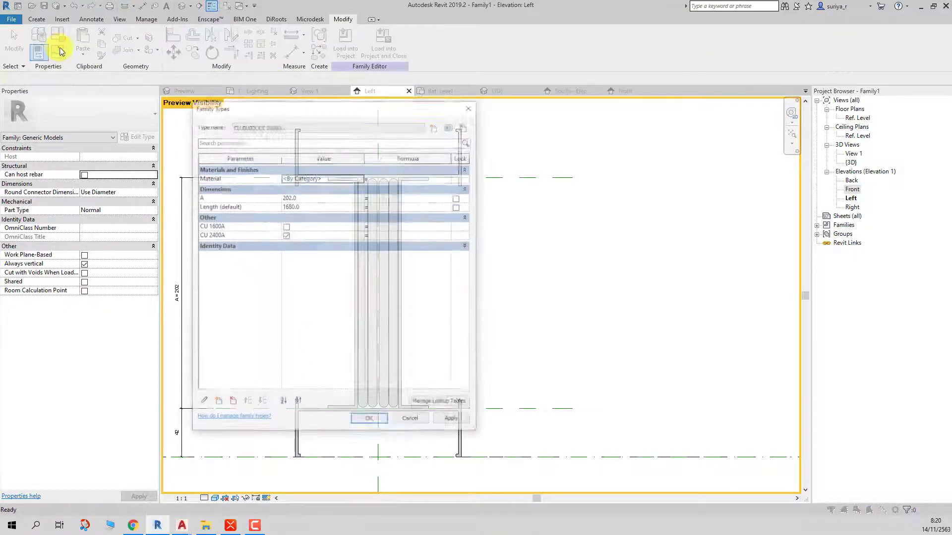
left_click(287, 126)
left_click(276, 109)
left_click_drag(275, 110, 676, 57)
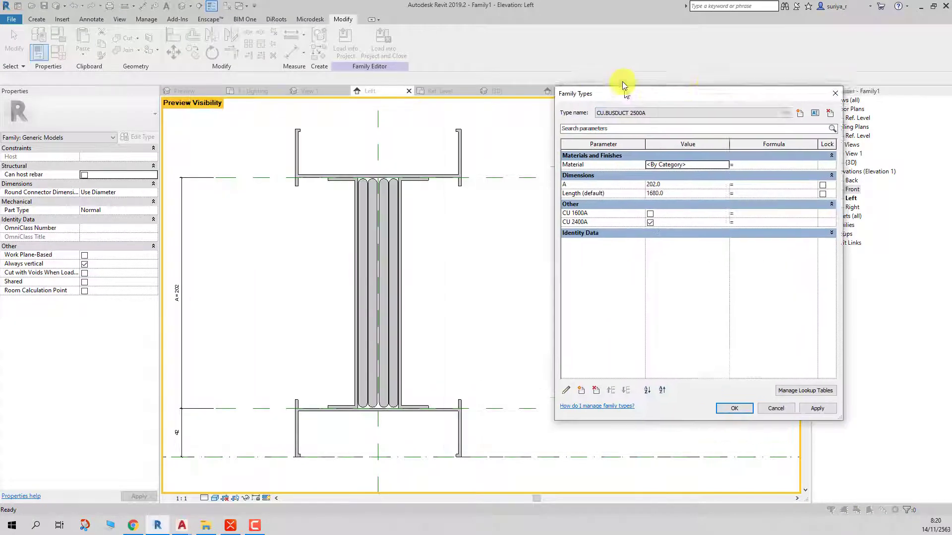
left_click(682, 69)
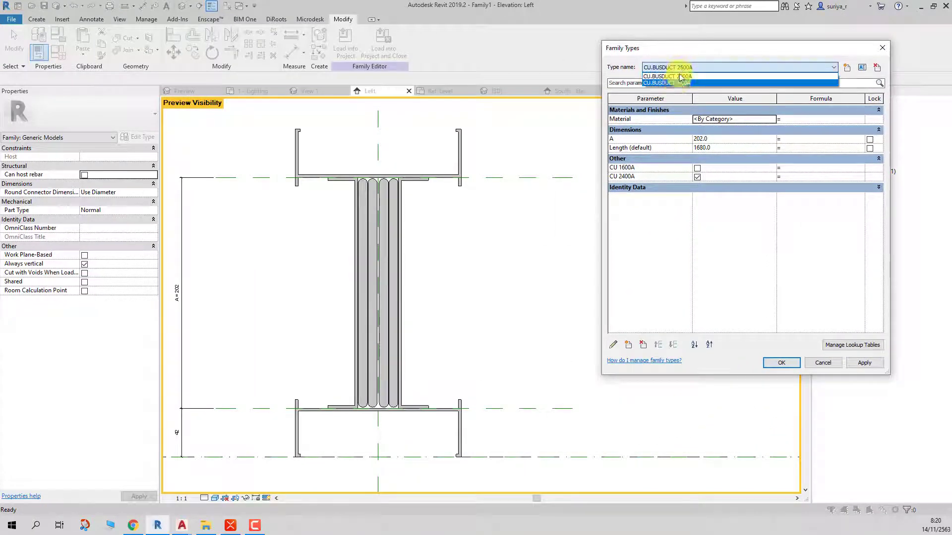
left_click(697, 177)
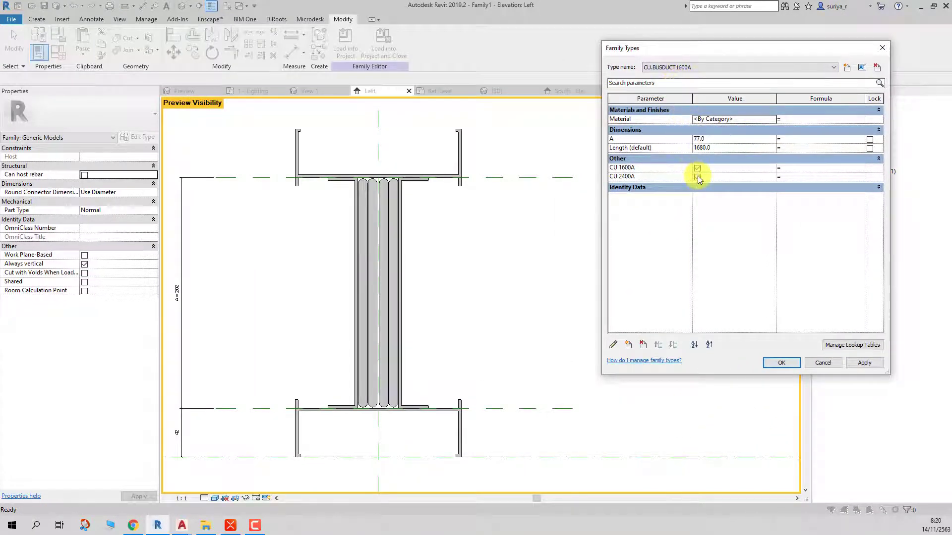
left_click(864, 363)
left_click(793, 363)
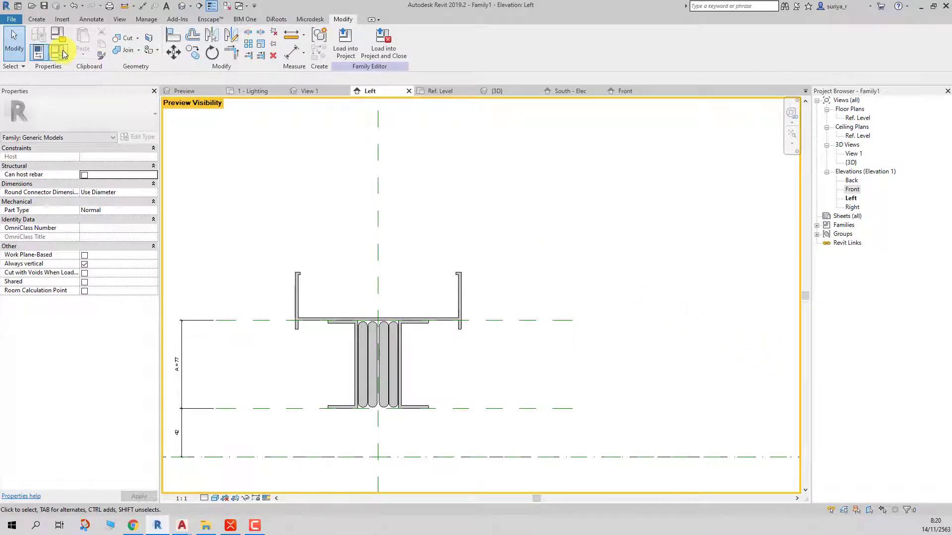
left_click(267, 499)
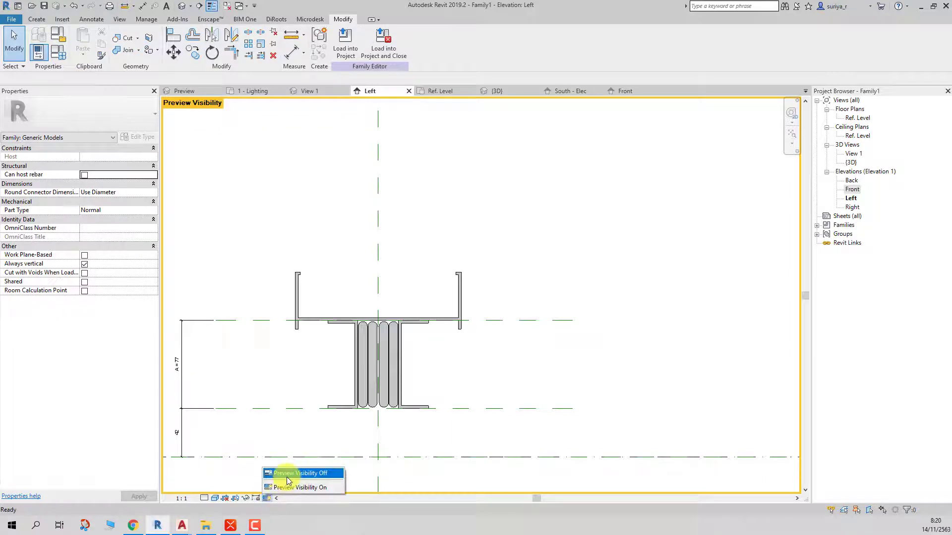
- With preview visibility off, link the lower channel sweep's visibility to CU 1600A
left_click(287, 480)
left_click(299, 426)
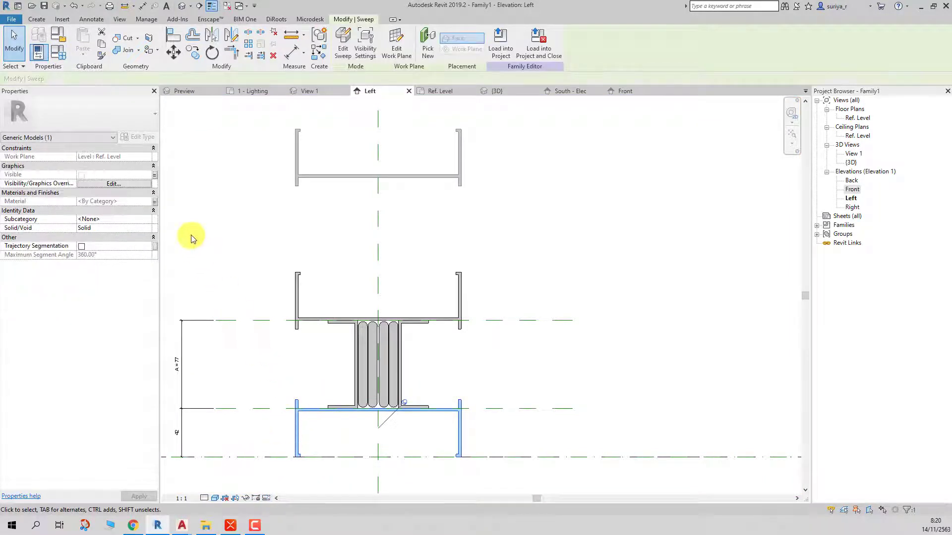
left_click(154, 175)
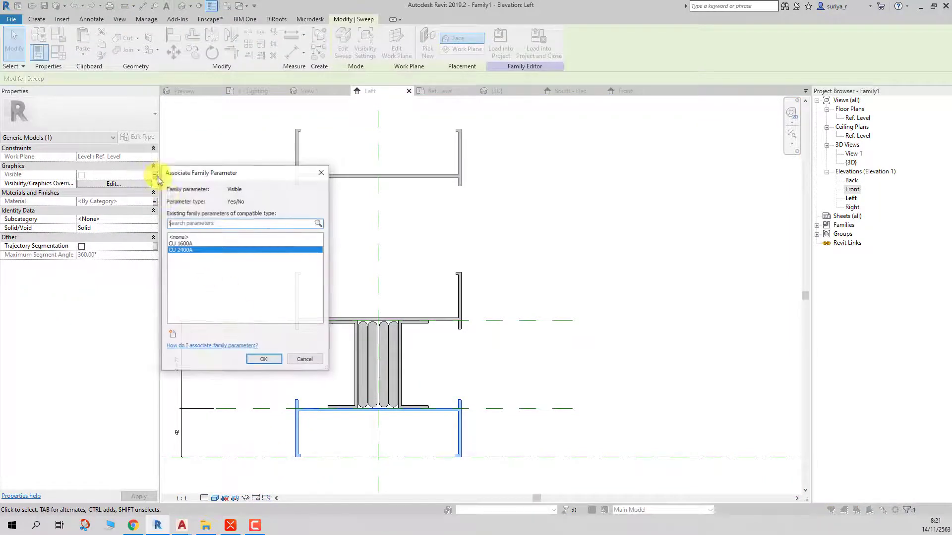
left_click(184, 241)
left_click(264, 360)
left_click(516, 359)
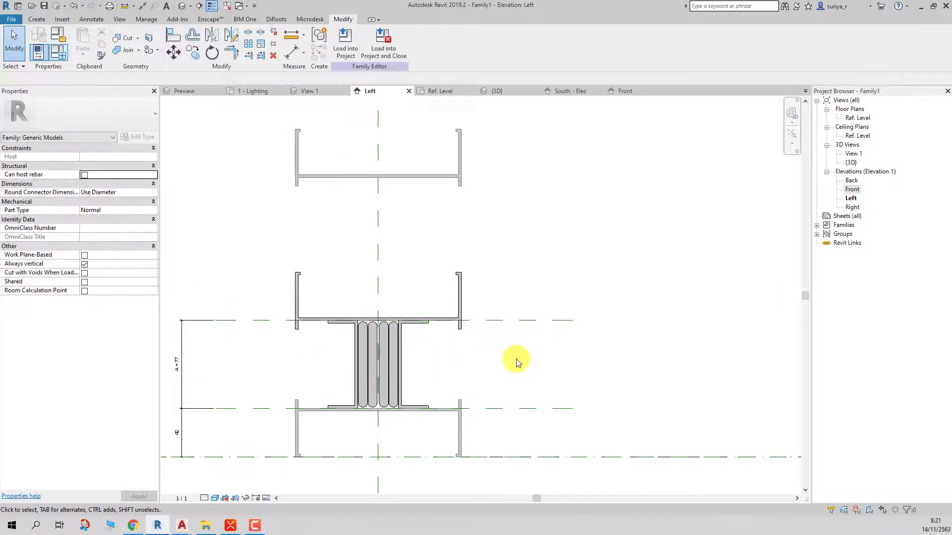
left_click(267, 497)
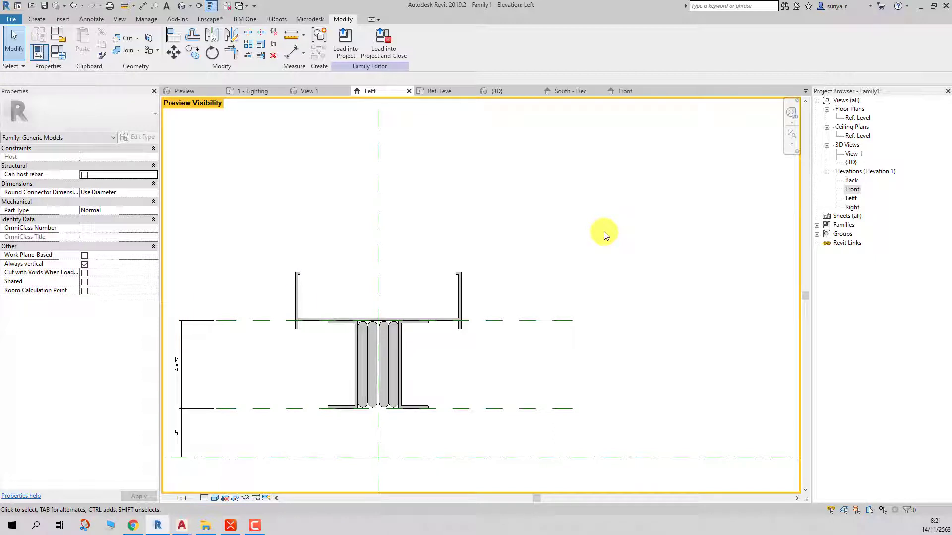
- Make CU.BUSDUCT 2500A the current family type and apply it
left_click(58, 54)
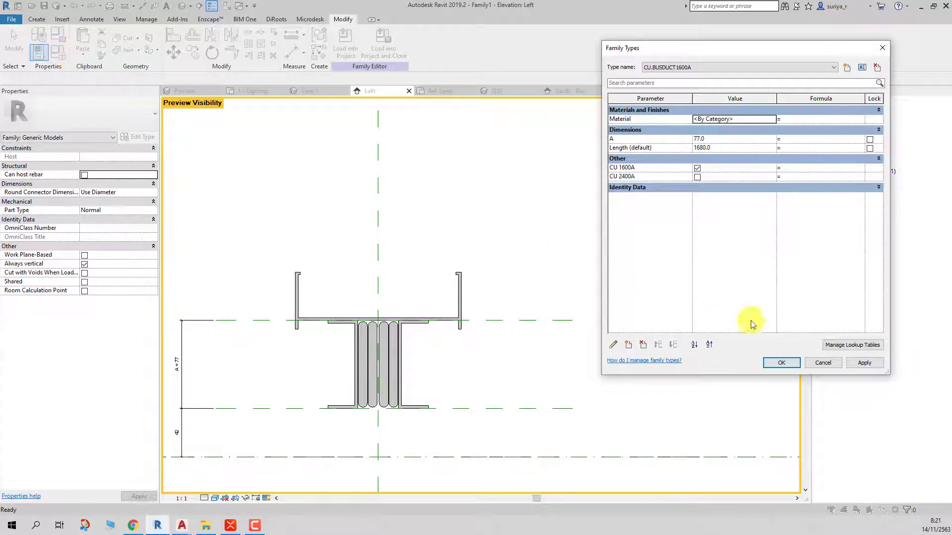
left_click(865, 365)
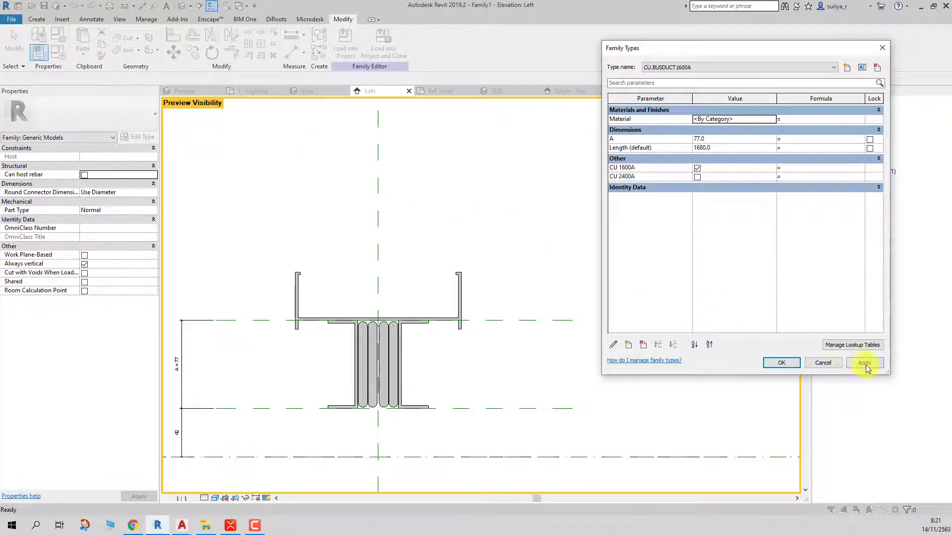
left_click(781, 362)
left_click(65, 57)
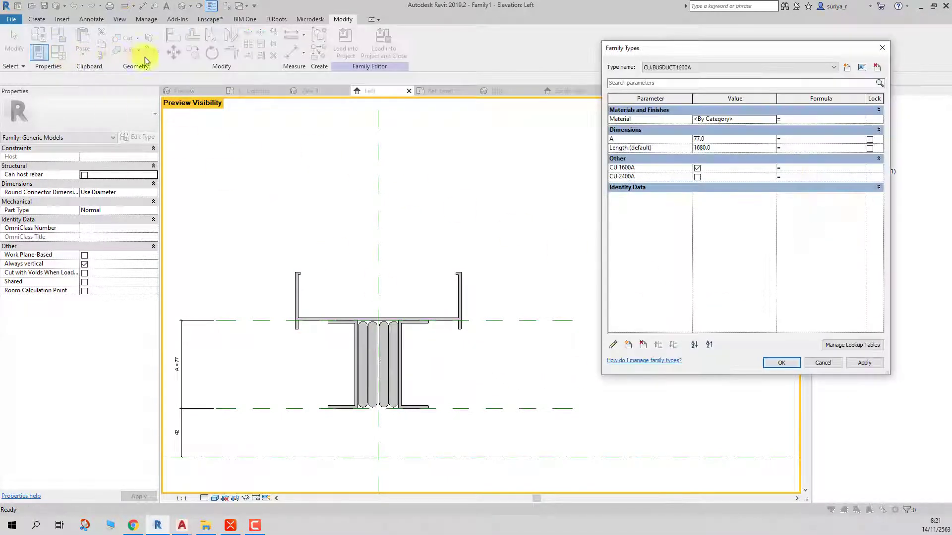
left_click(708, 67)
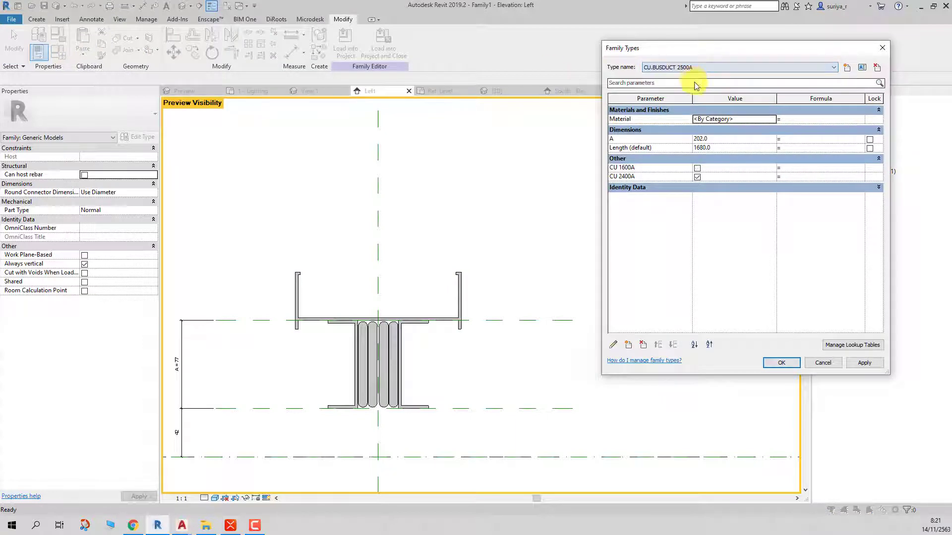
left_click(865, 364)
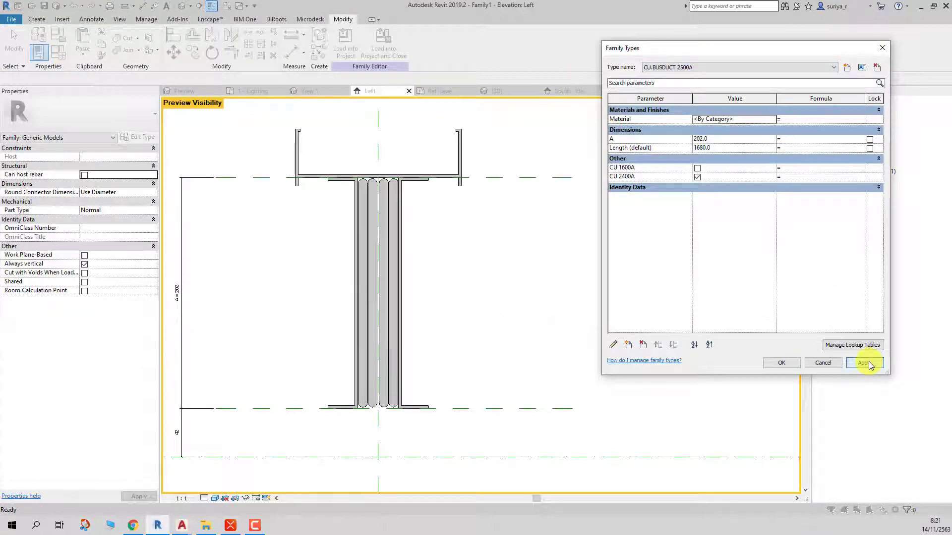
left_click(813, 364)
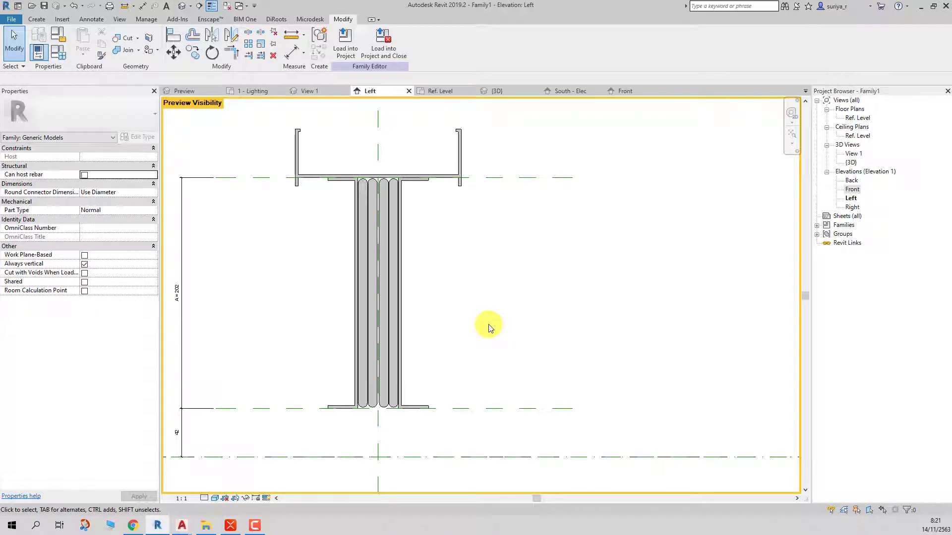
- Turn preview visibility off and check the bottom channel sweep's visibility setting
scroll(488, 327, "down", 1)
scroll(488, 327, "up", 1)
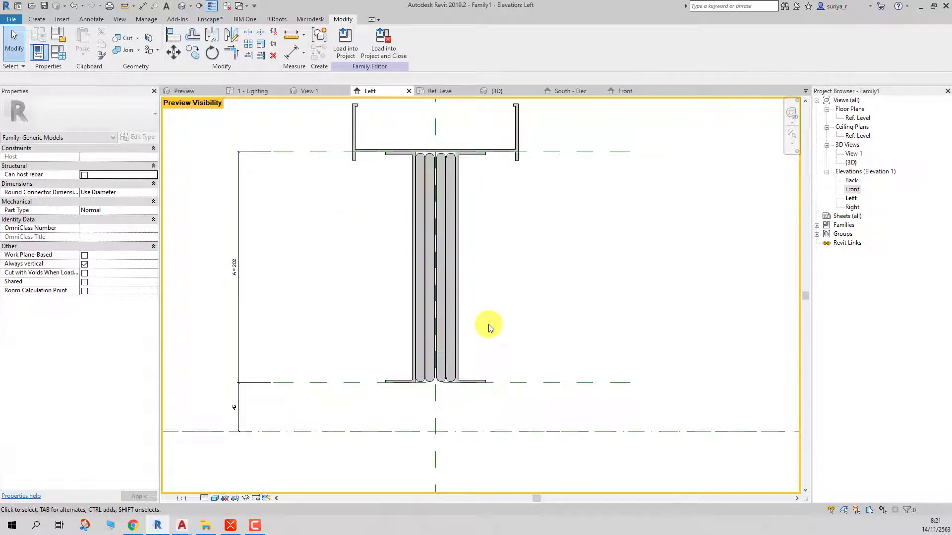
left_click(266, 498)
left_click(288, 472)
left_click(355, 405)
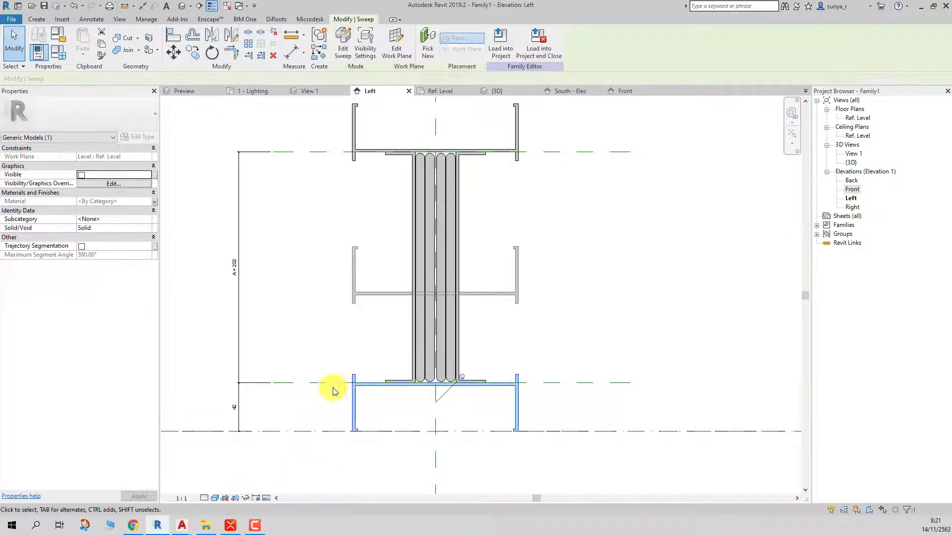
left_click(85, 179)
left_click(300, 221)
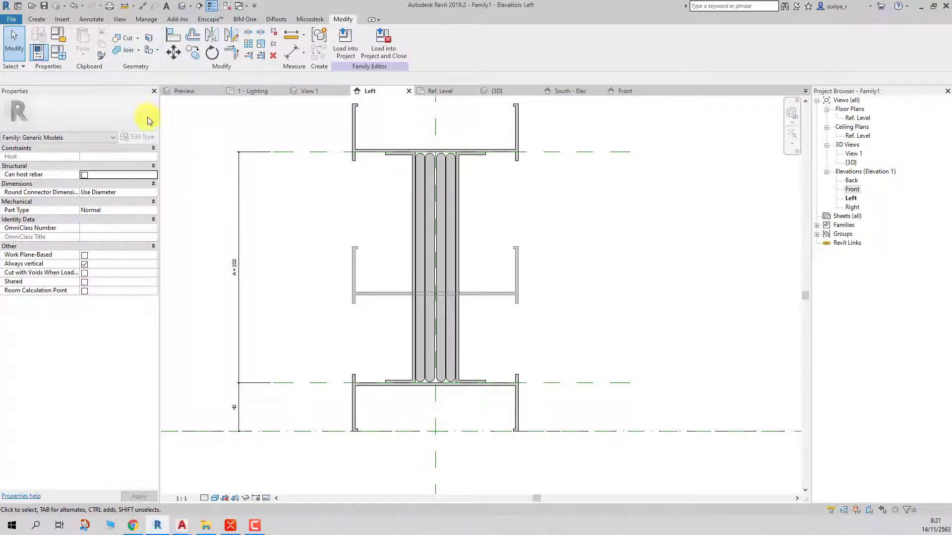
left_click(55, 58)
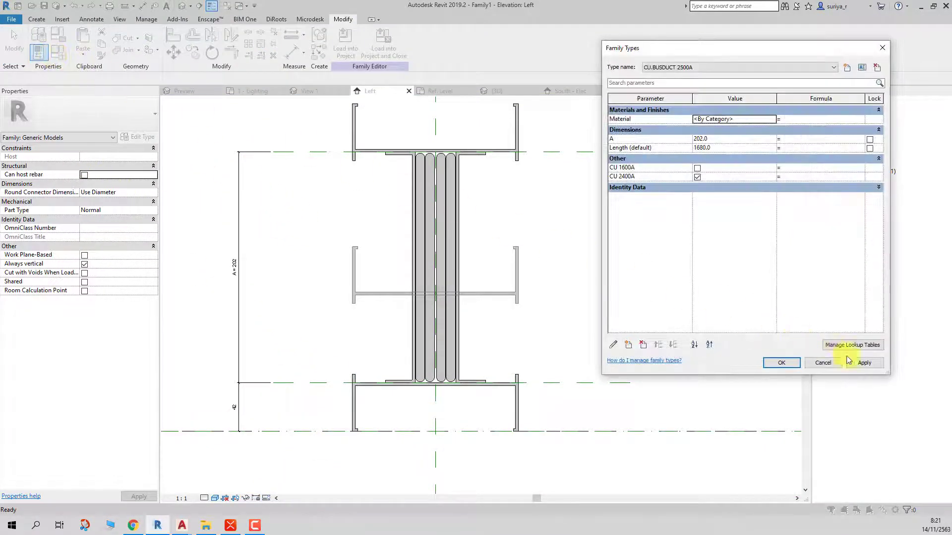
left_click(781, 363)
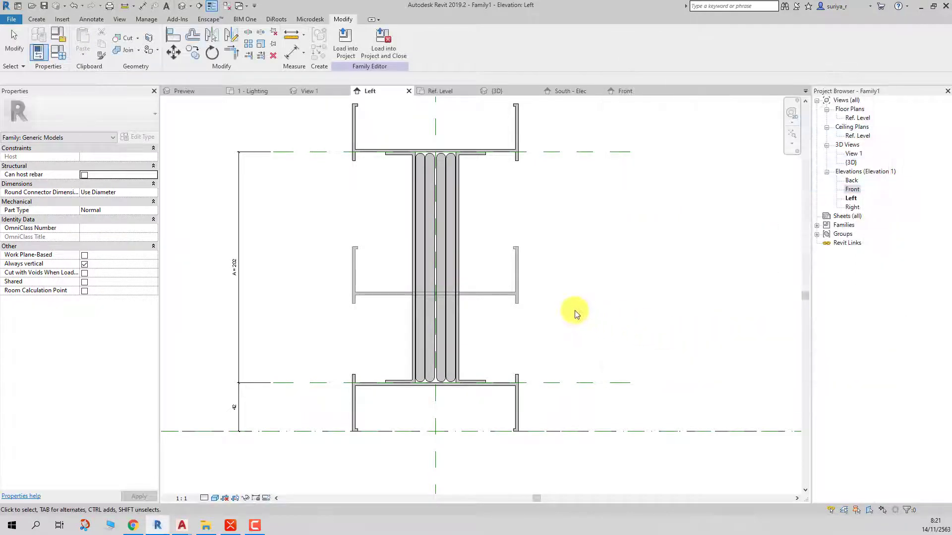
left_click(267, 498)
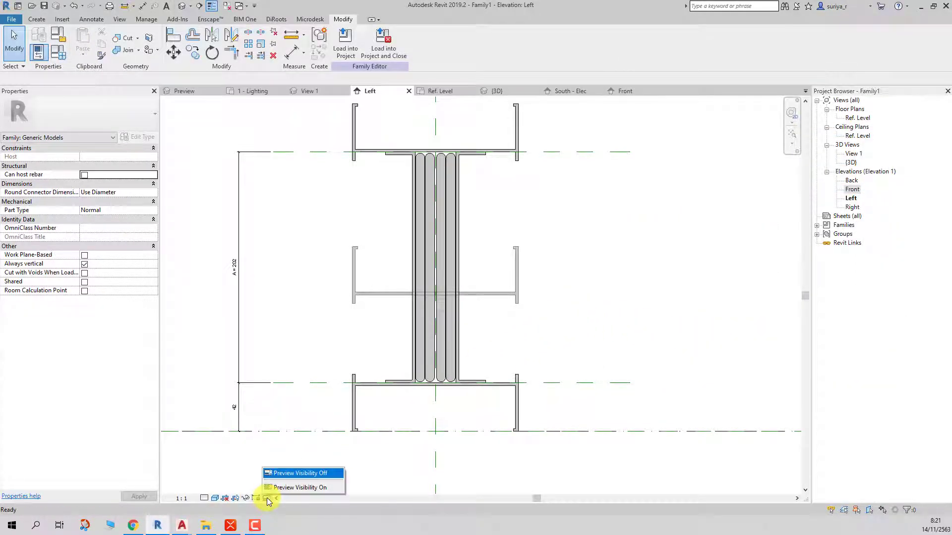
- Turn on type-visibility preview and orbit the busduct in the default 3D view to an isometric angle
left_click(309, 491)
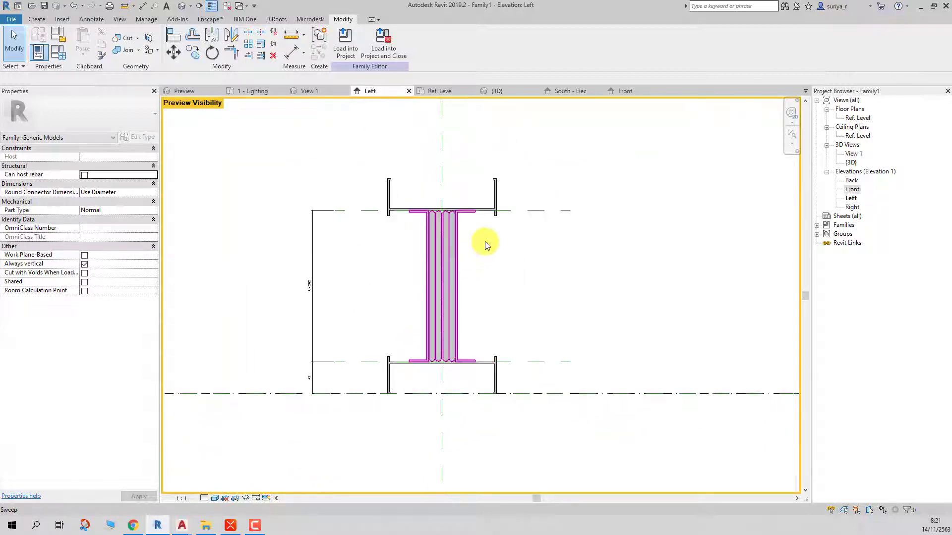
scroll(485, 242, "up", 1)
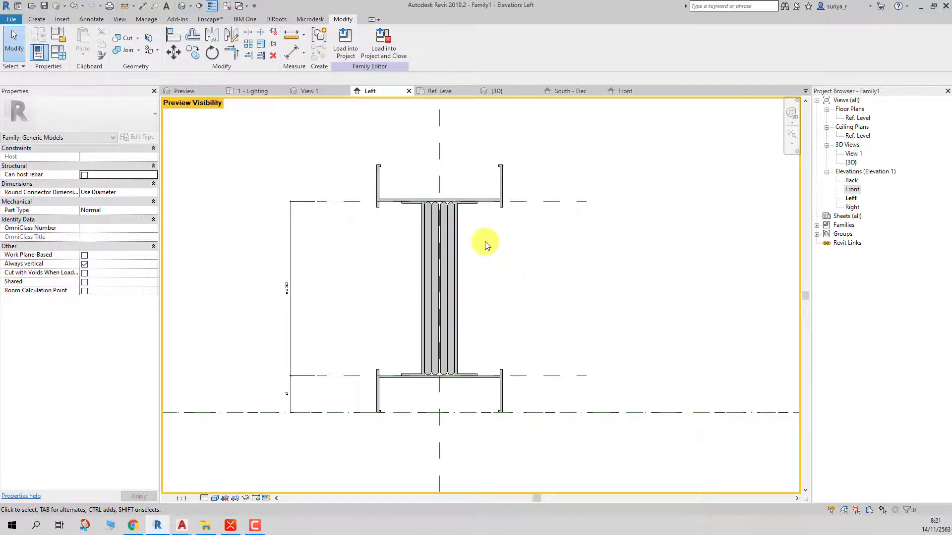
left_click(182, 6)
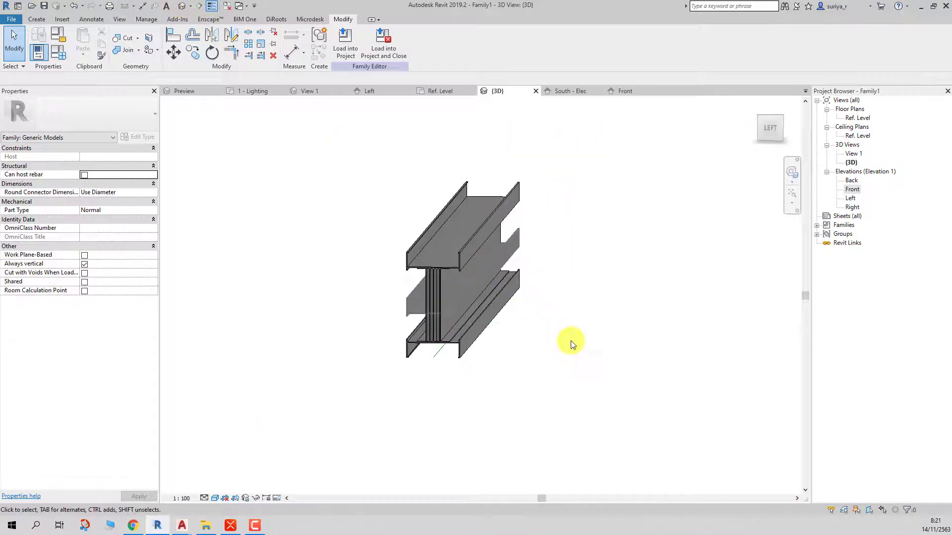
mouse_move(569, 340)
middle_mouse_down("shift")
mouse_move(537, 346)
mouse_move(538, 373)
middle_mouse_up("shift")
scroll(531, 366, "up", 2)
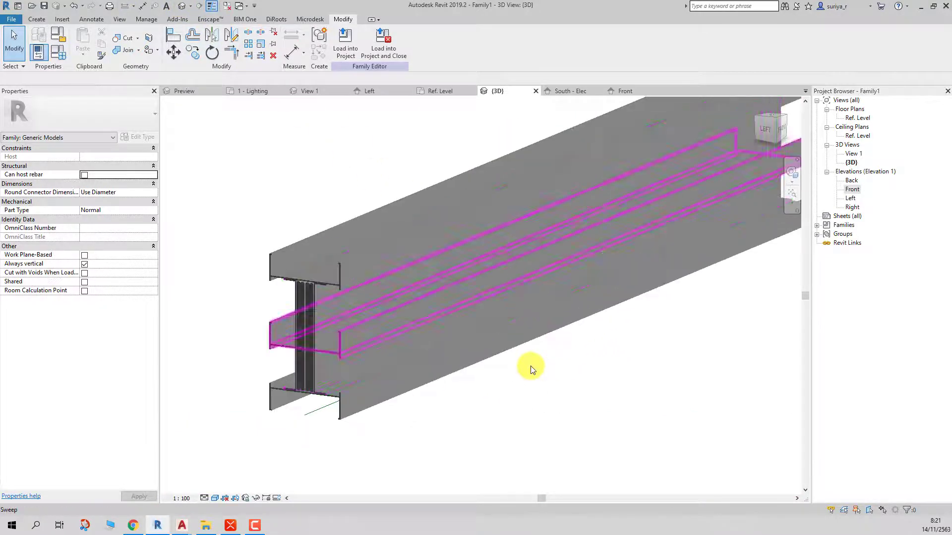
scroll(510, 375, "down", 2)
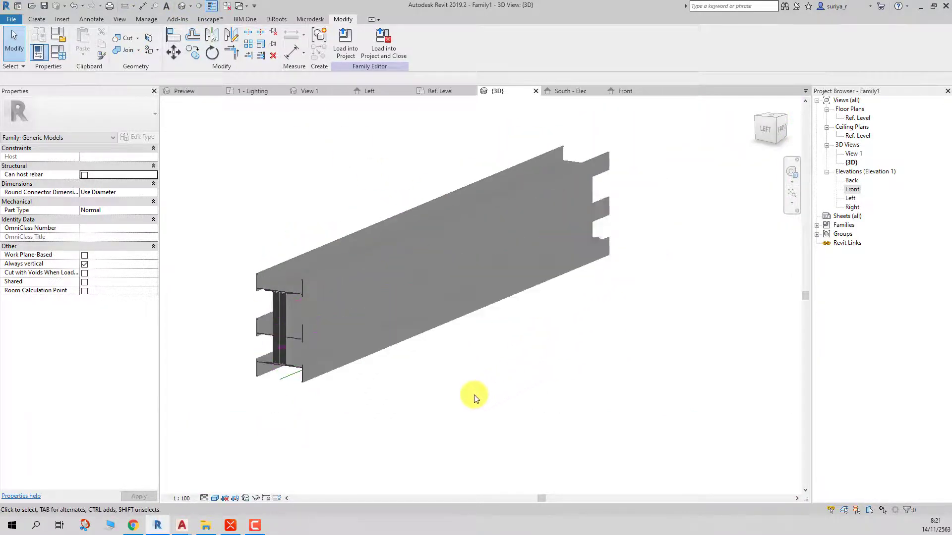
left_click(276, 497)
left_click(305, 489)
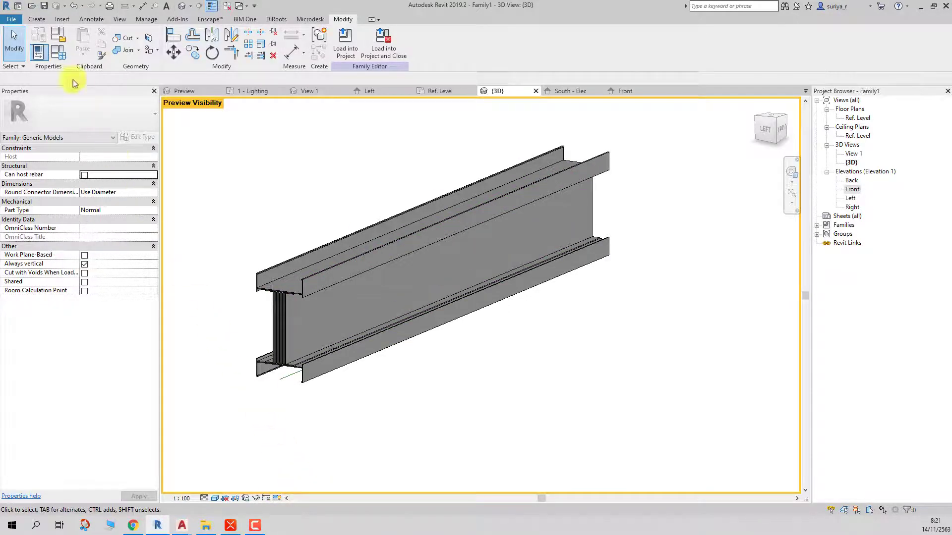
- Apply the CU.BUSDUCT1600A family type, giving the shorter A = 77 section
left_click(60, 59)
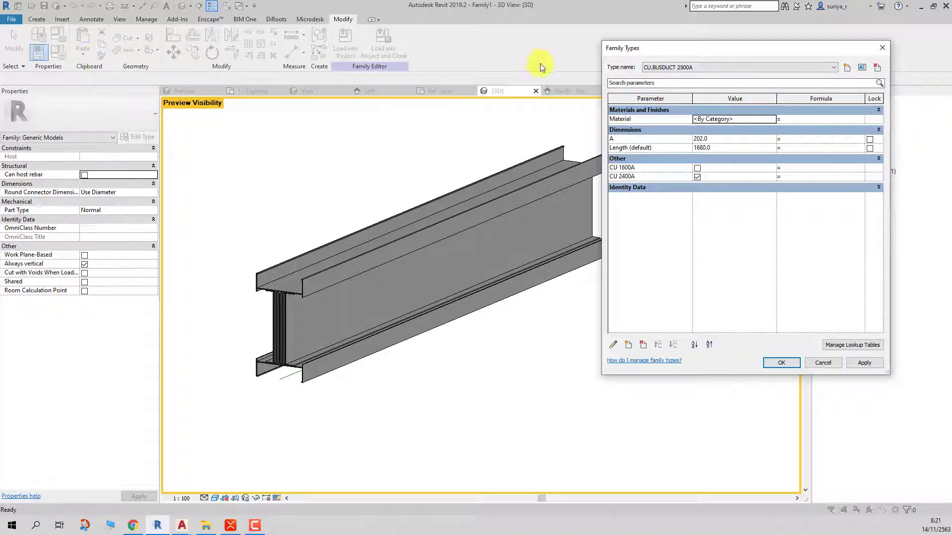
left_click(717, 67)
left_click(694, 82)
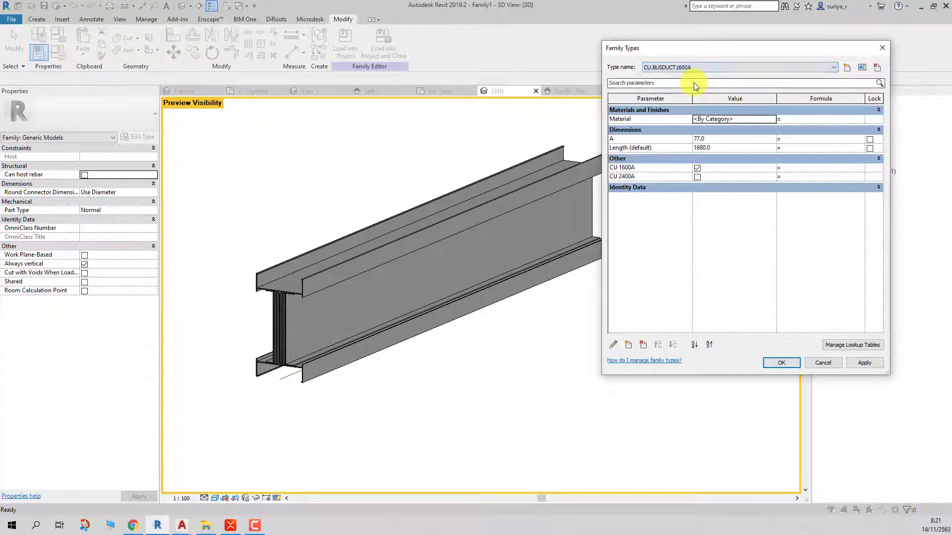
left_click(873, 361)
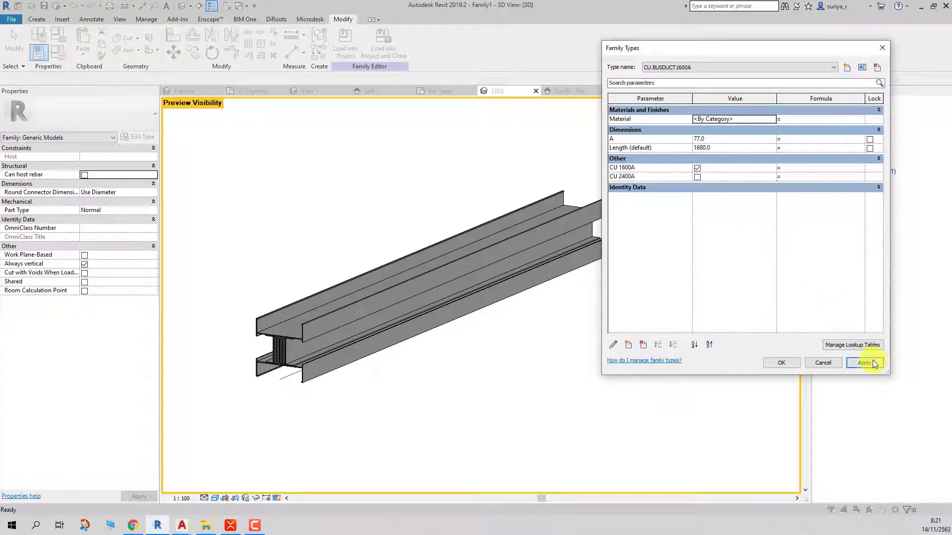
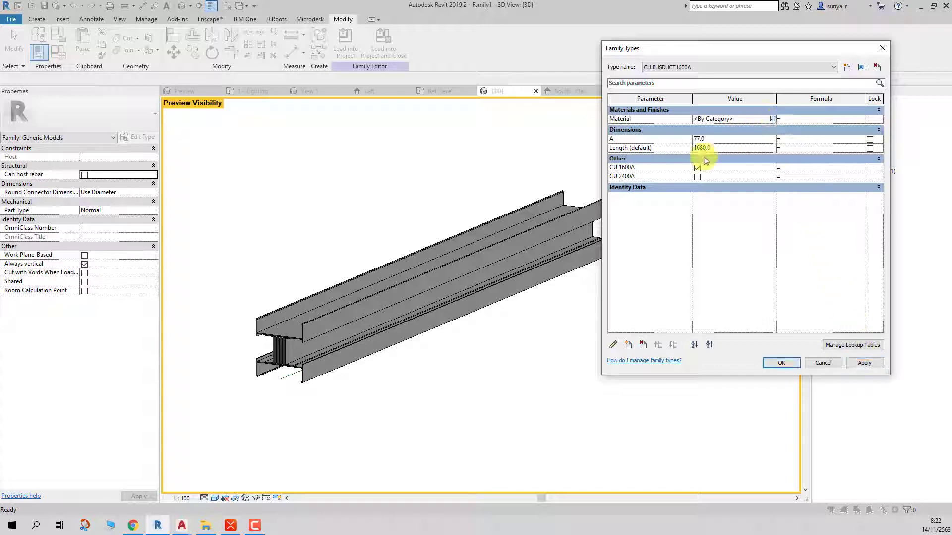
- Duplicate the Default material as CU BUSDUCT, with shading using the render appearance
left_click(430, 302)
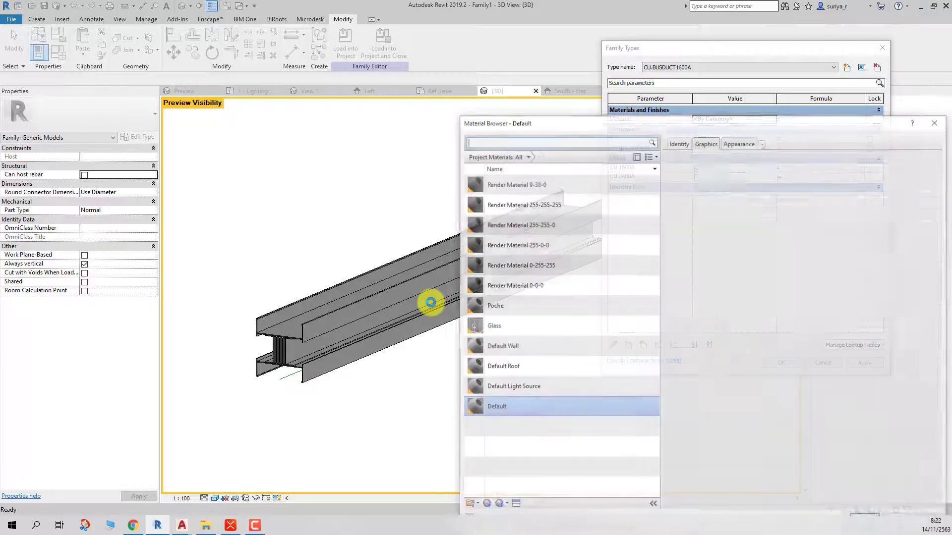
right_click(512, 409)
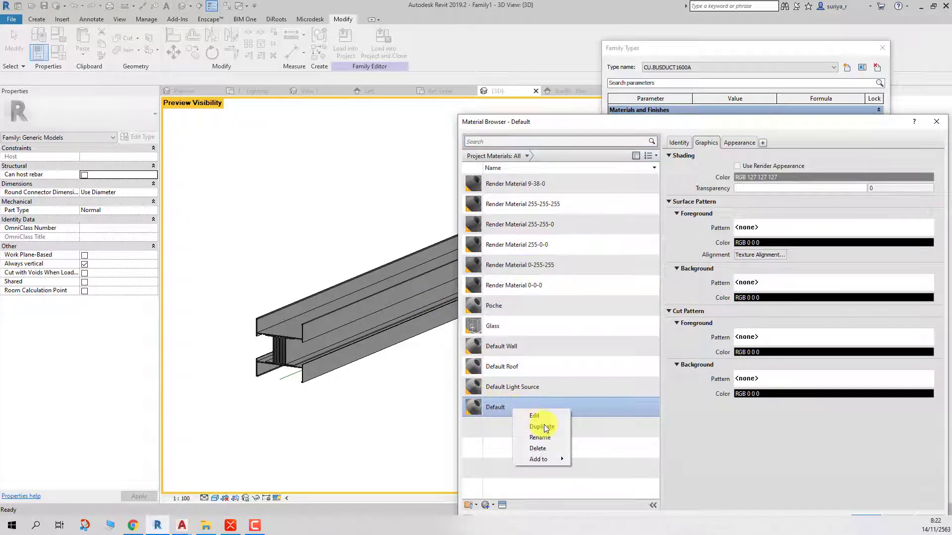
left_click(527, 427)
type("CU BUSDUCT")
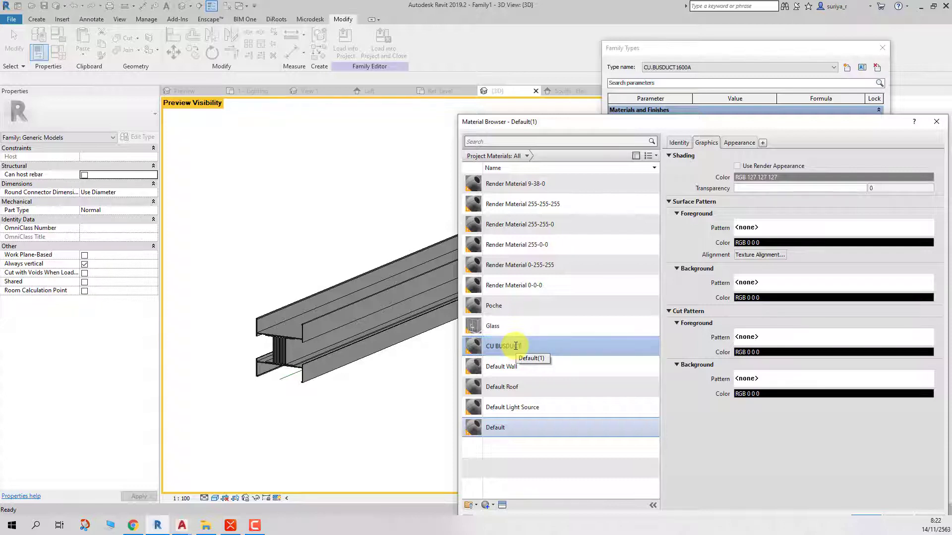
key("Return")
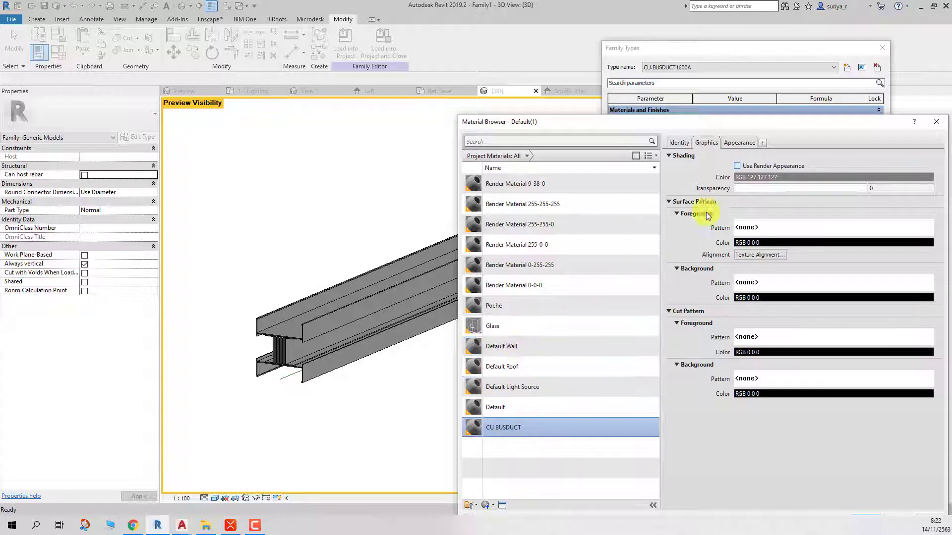
left_click(769, 168)
- Give CU BUSDUCT a Copper - Satin appearance and confirm it as CU.BUSDUCT1600A's Material
left_click(504, 505)
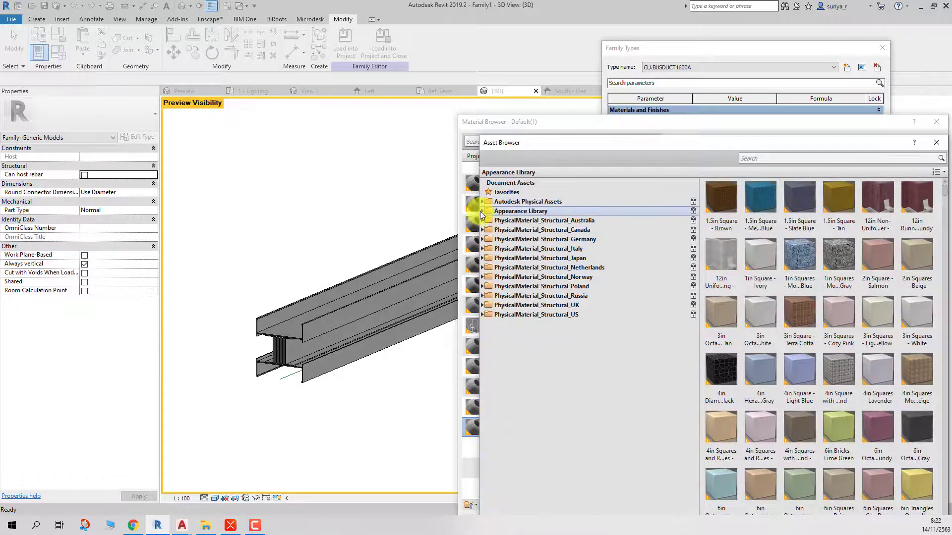
left_click(483, 210)
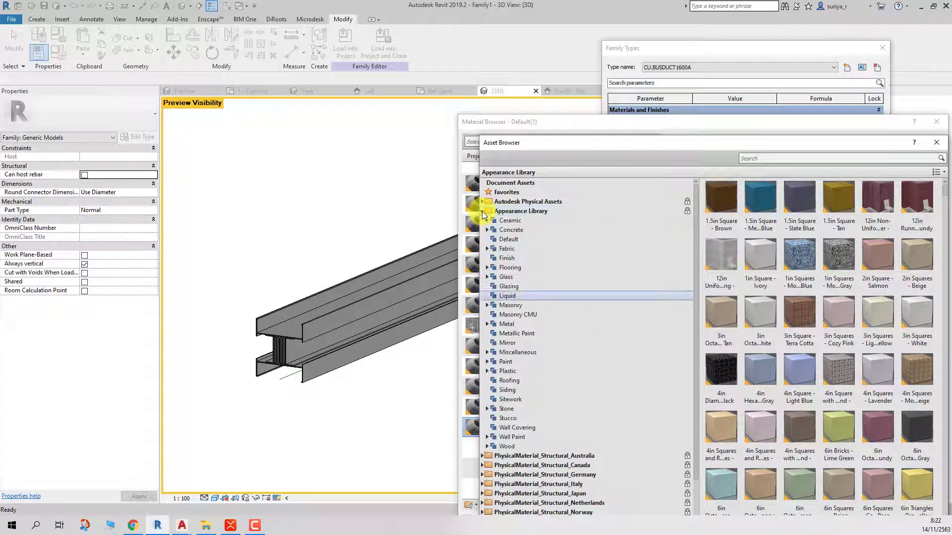
left_click(515, 325)
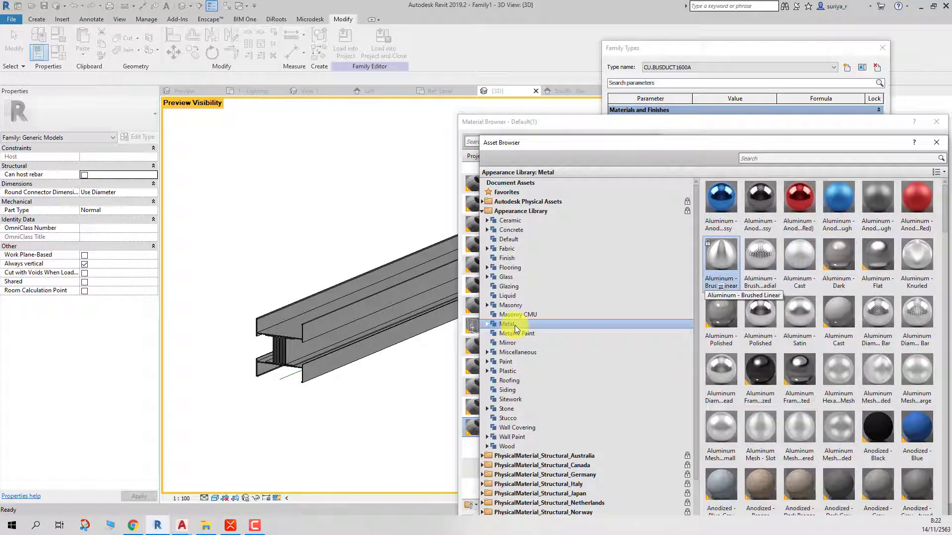
scroll(922, 277, "down", 6)
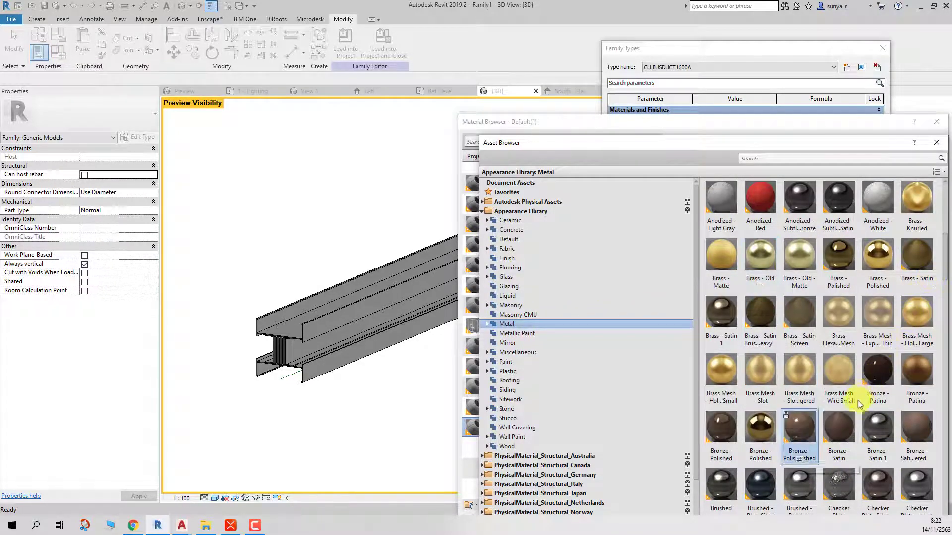
scroll(852, 407, "down", 6)
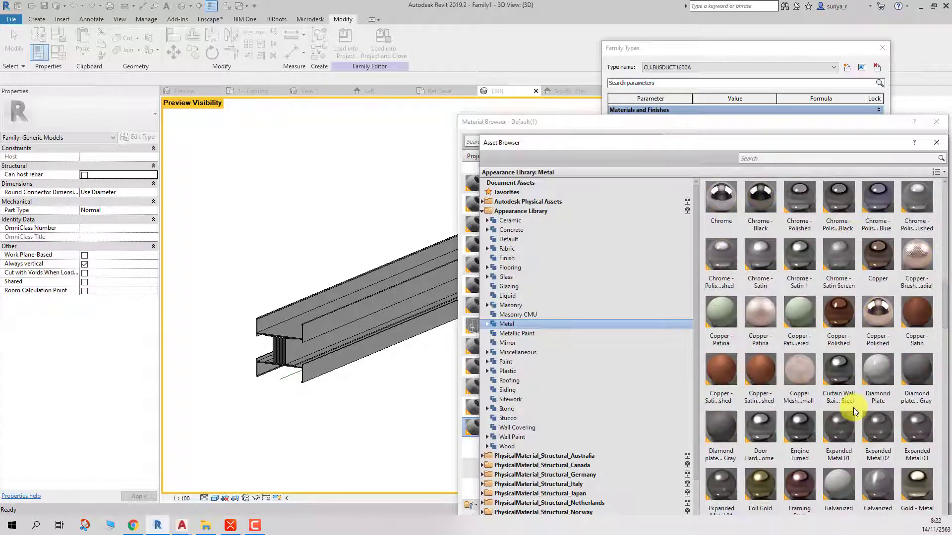
left_click(917, 343)
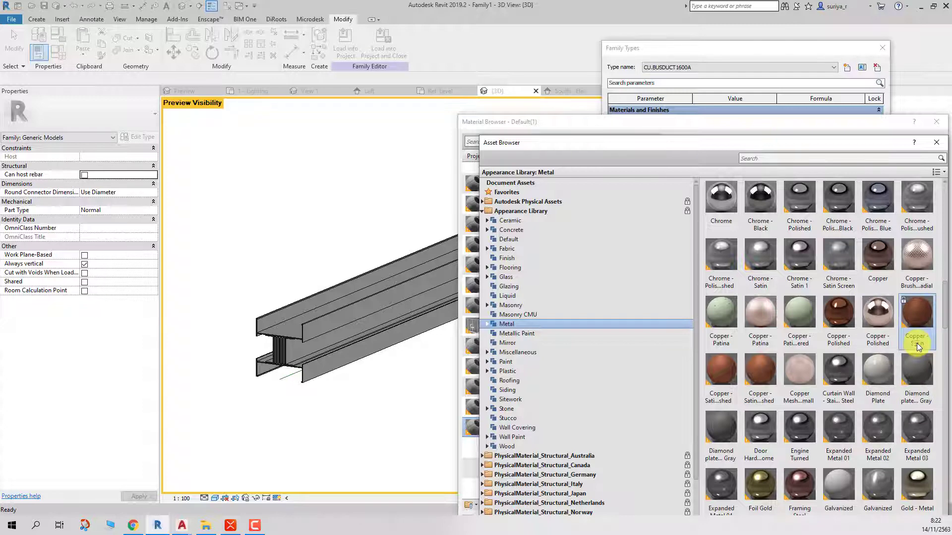
left_click(937, 145)
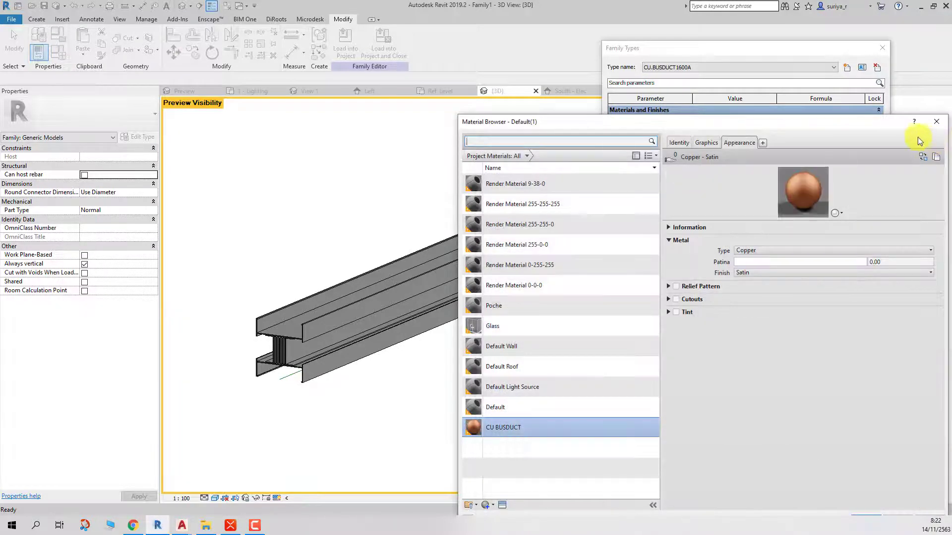
left_click_drag(836, 118, 660, 44)
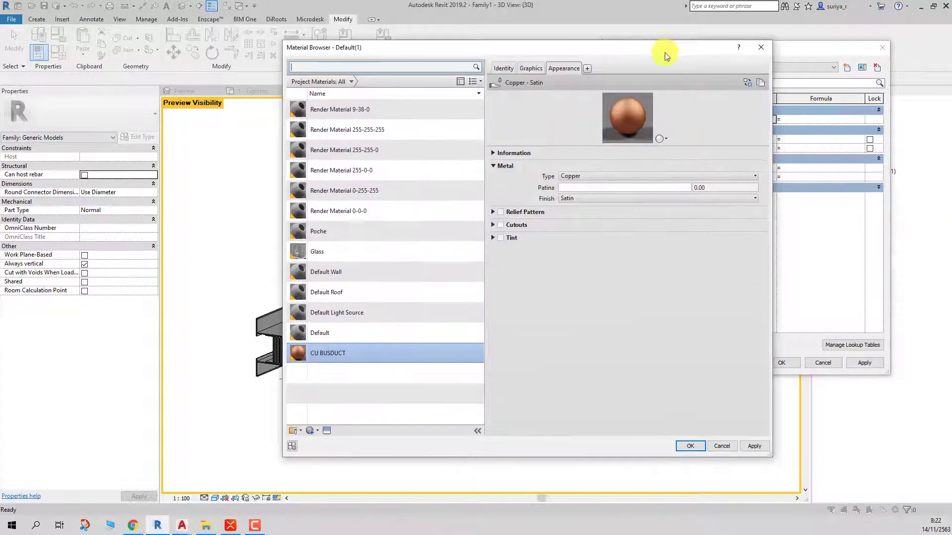
left_click(749, 448)
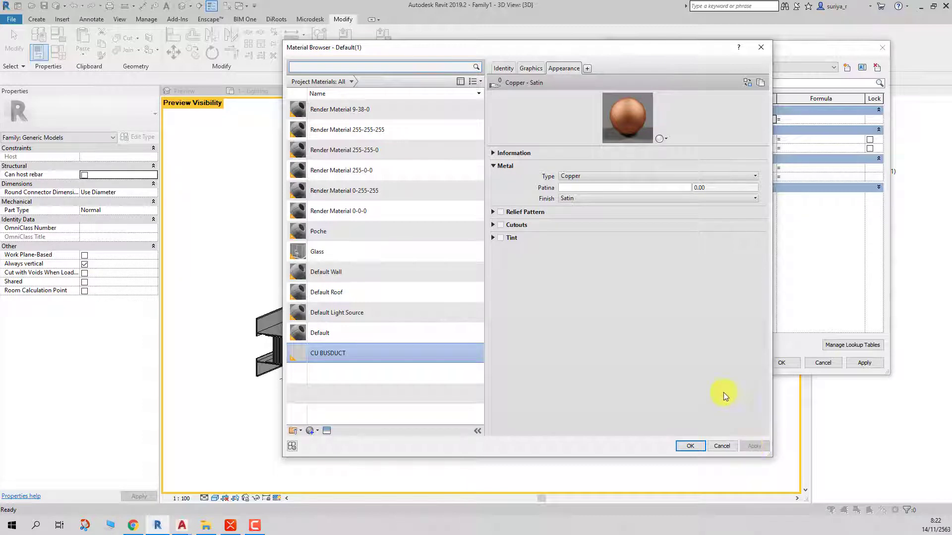
left_click(532, 69)
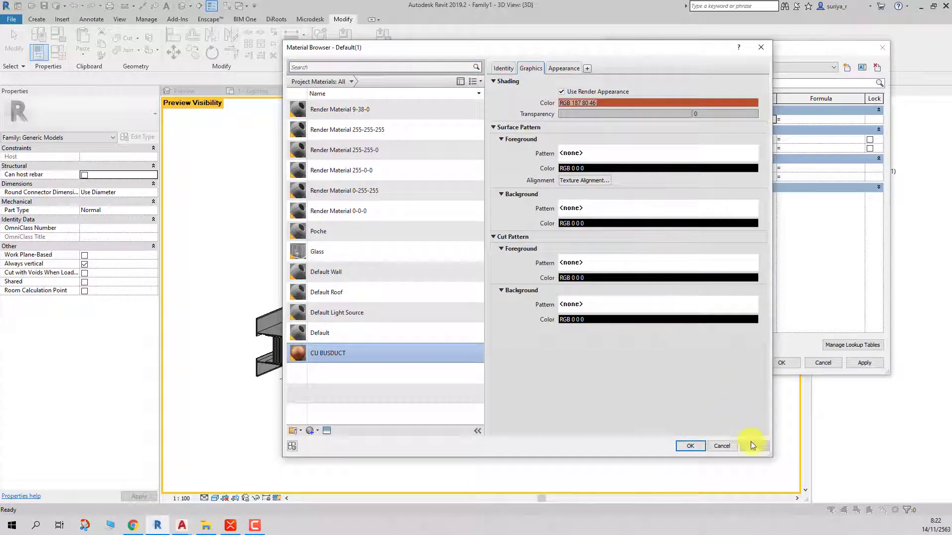
left_click(690, 446)
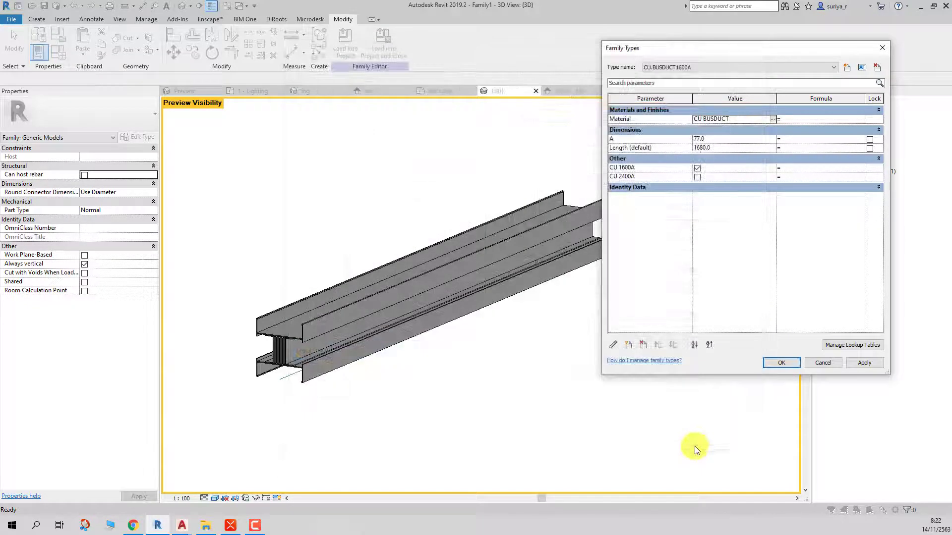
- Set the CU.BUSDUCT 2500A type's Material to CU BUSDUCT and apply
left_click(754, 120)
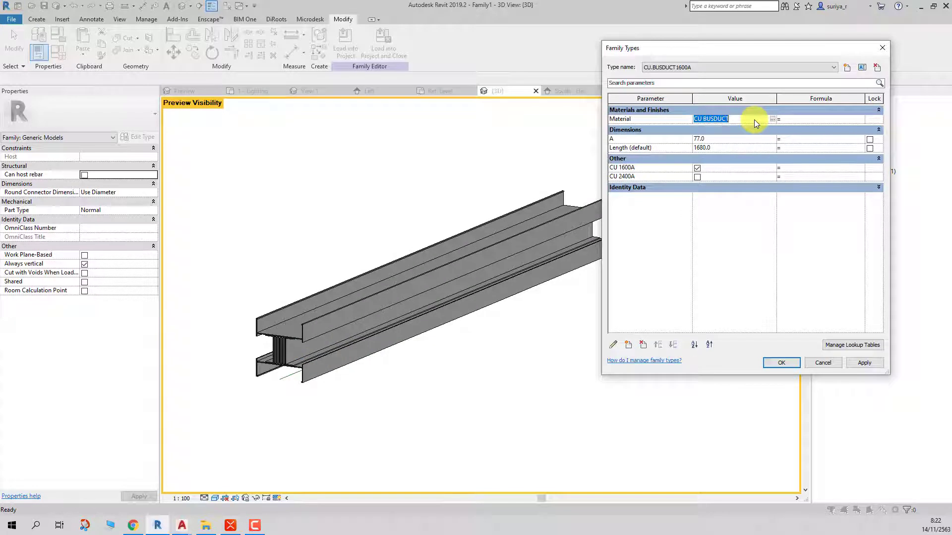
left_click(714, 67)
left_click(699, 81)
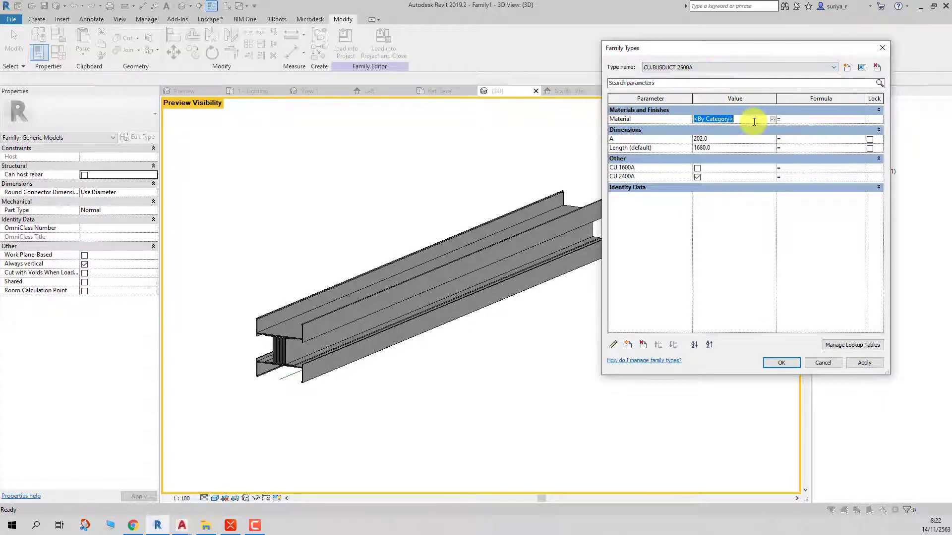
type("CU BUSDUCT")
left_click(863, 364)
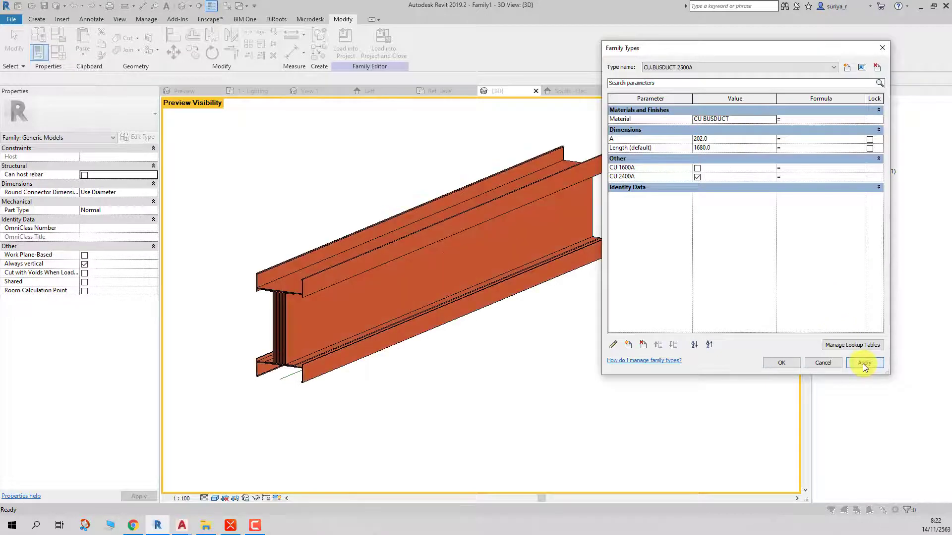
left_click(782, 363)
- Link both flange sweeps' material to a new family parameter named Material F
middle_click_drag(630, 346, 535, 441, "shift")
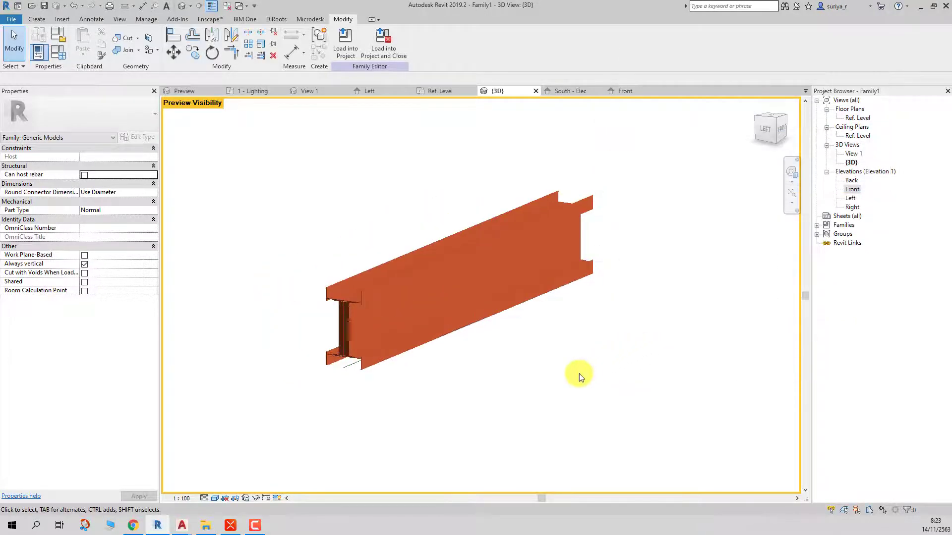
scroll(535, 441, "up", 3)
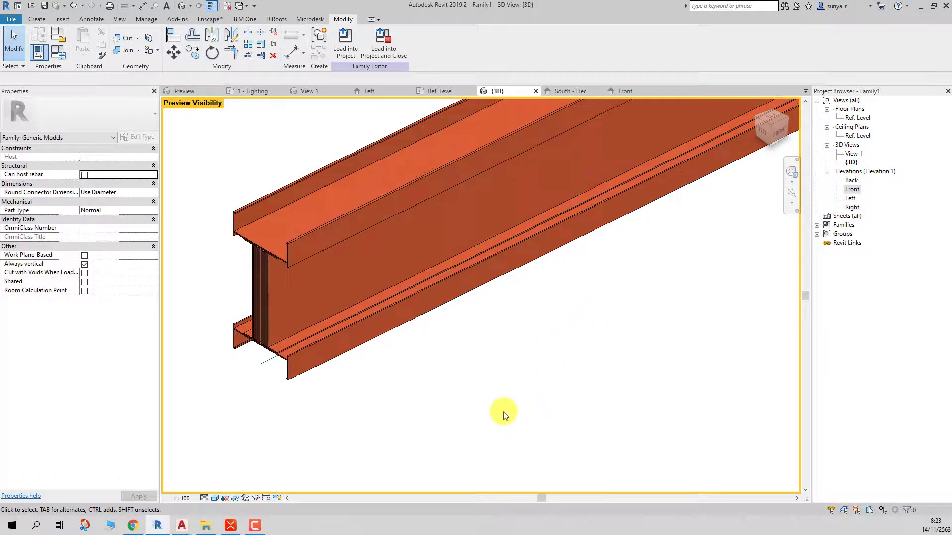
left_click(309, 236)
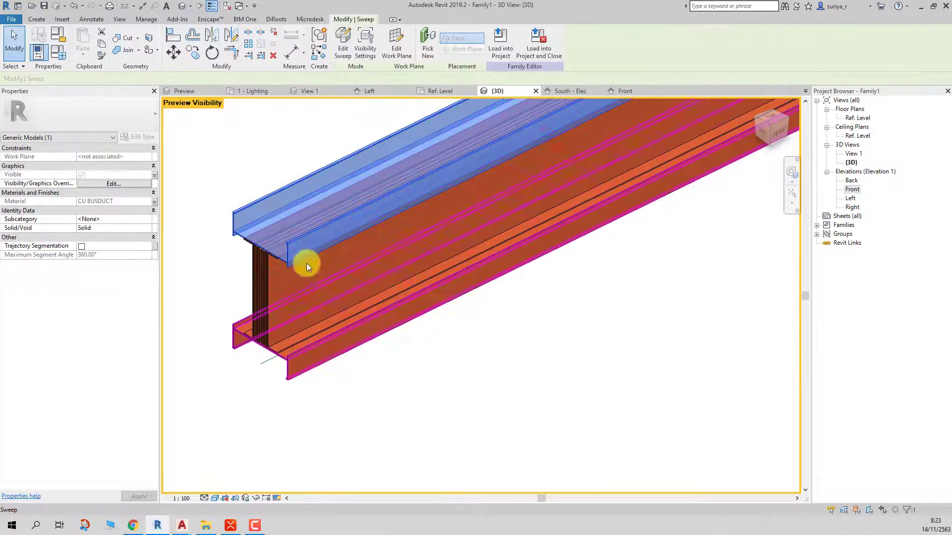
left_click(298, 374, "ctrl")
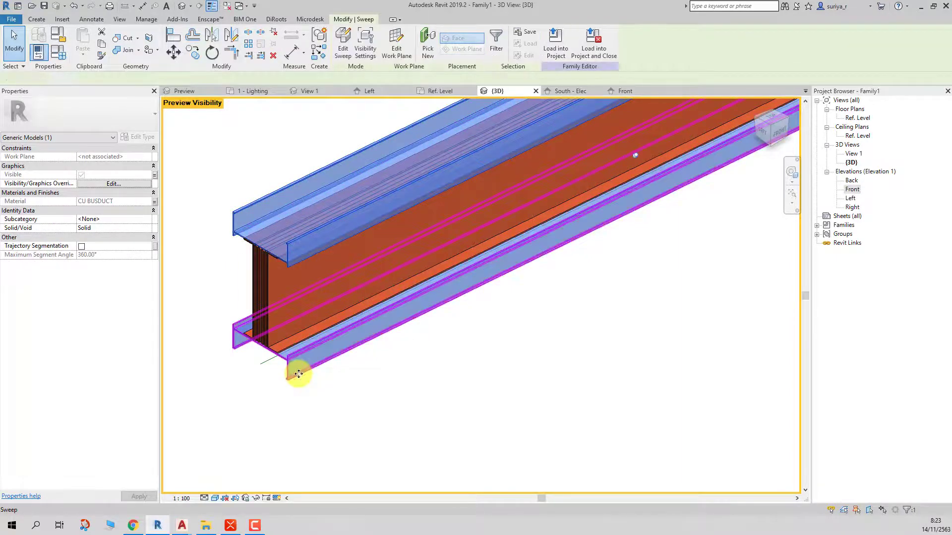
left_click(156, 201)
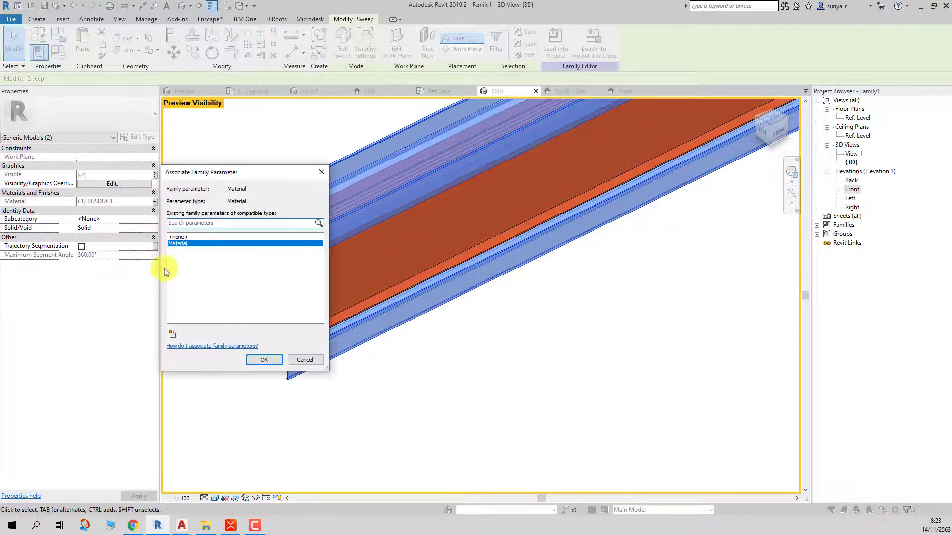
left_click(172, 334)
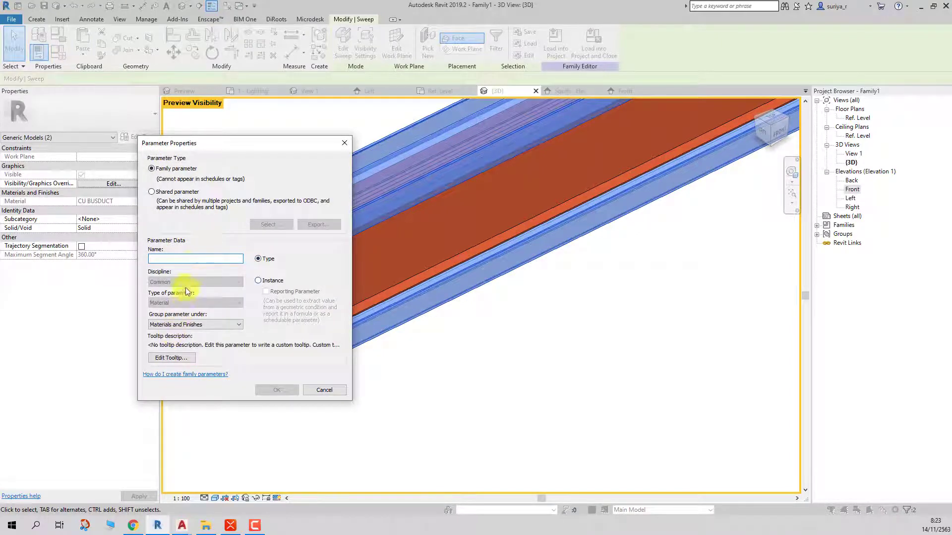
left_click(193, 259)
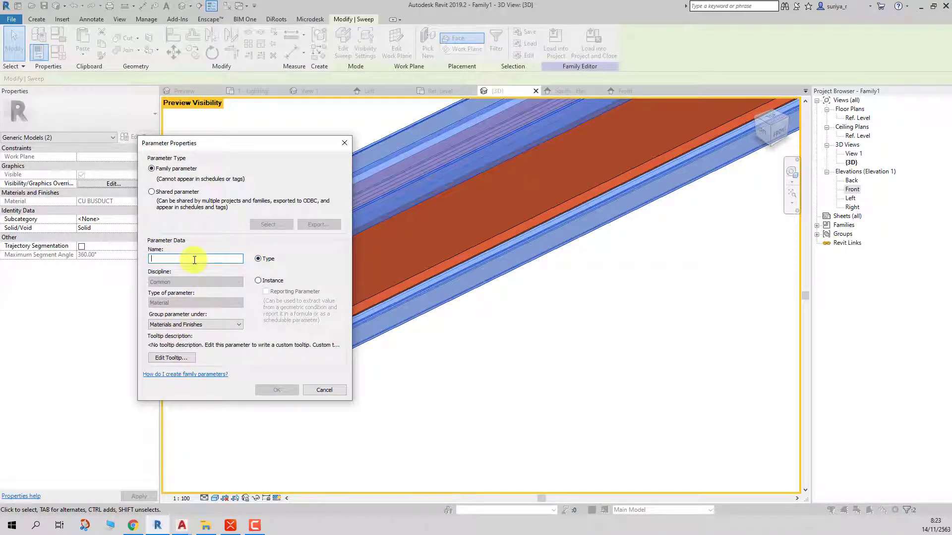
type("m")
key("BackSpace")
type("aterial F")
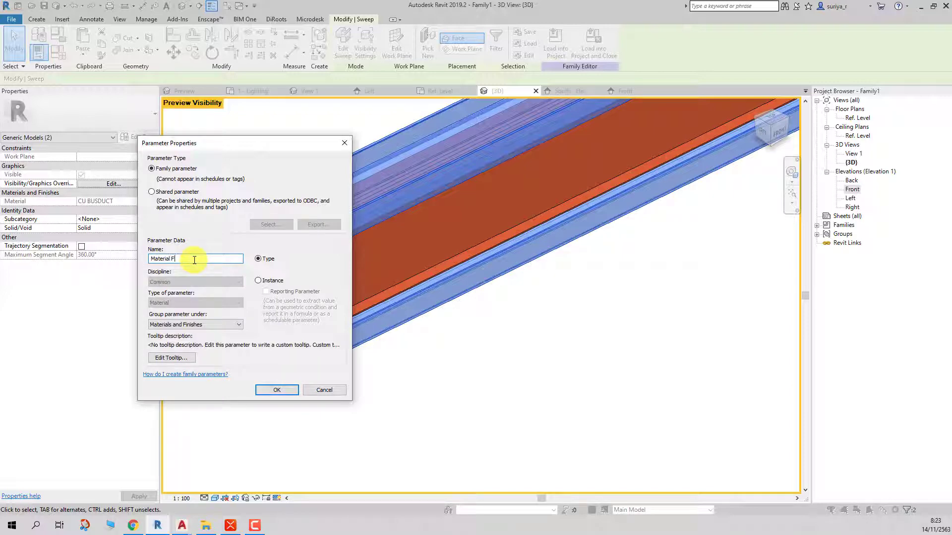
key("Return")
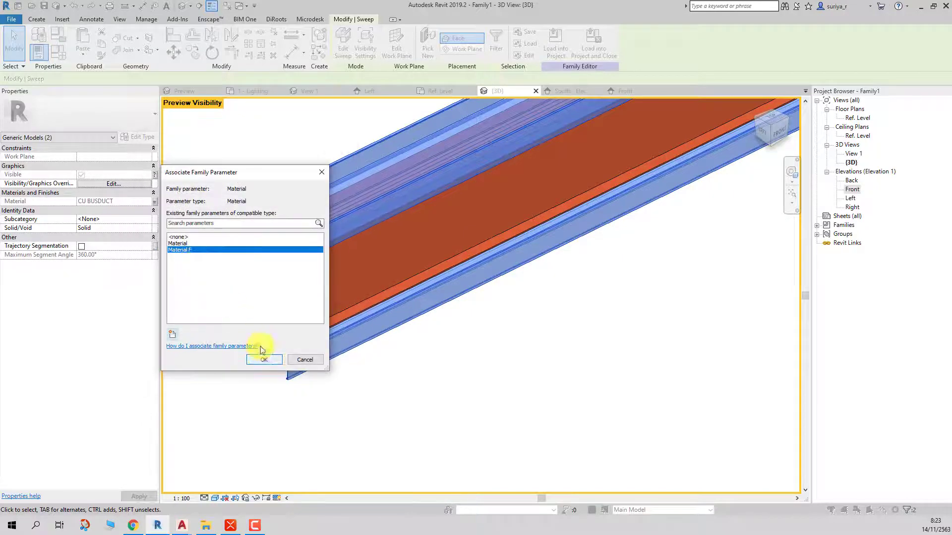
left_click(268, 359)
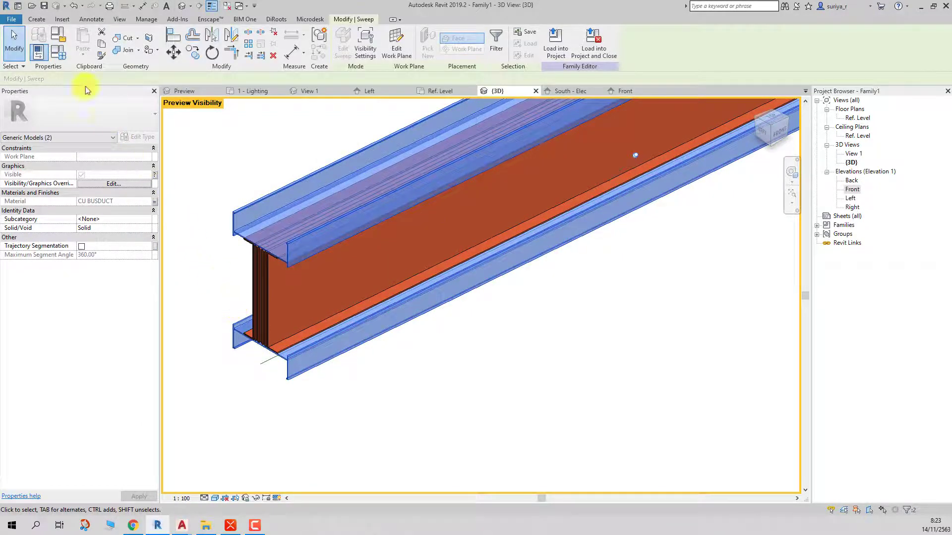
- Duplicate the CU BUSDUCT material as a new material named CU BUSDUCT F
left_click(62, 52)
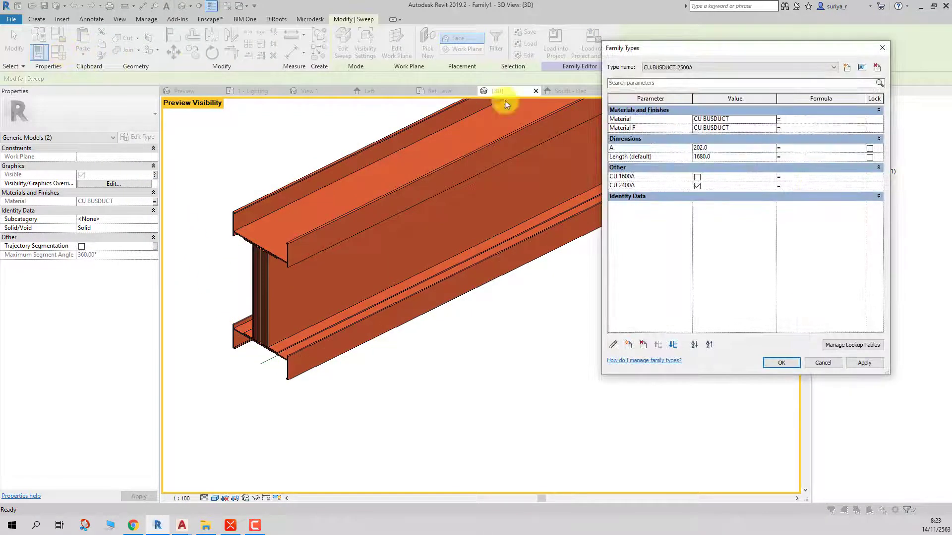
left_click(733, 128)
left_click(774, 128)
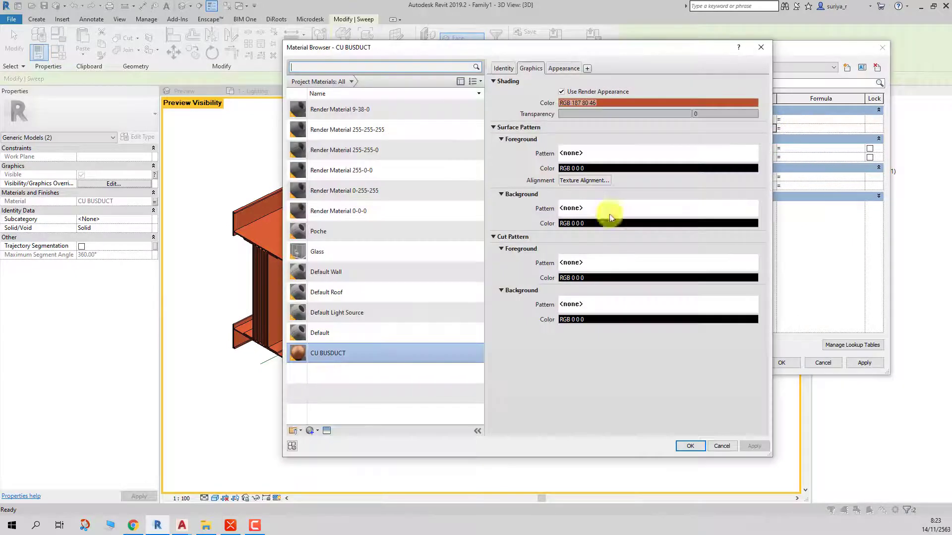
right_click(343, 354)
left_click(379, 376)
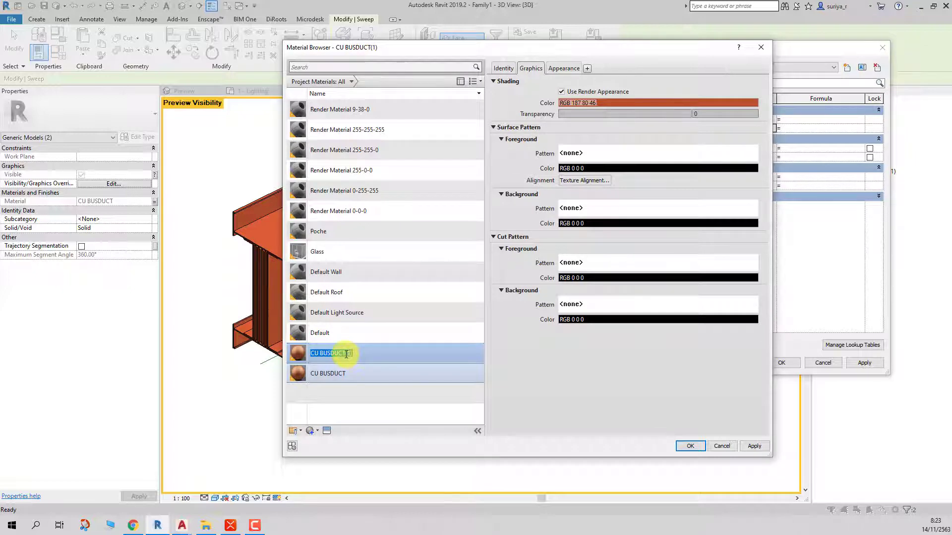
left_click_drag(346, 354, 393, 354)
type("F")
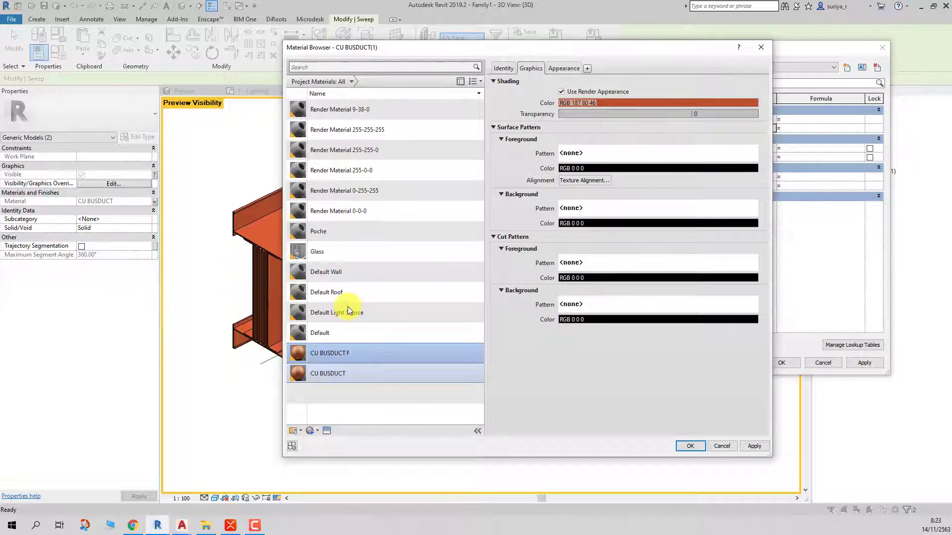
key("Return")
- Give CU BUSDUCT F the Aluminum - Satin metal appearance and confirm it
left_click(327, 431)
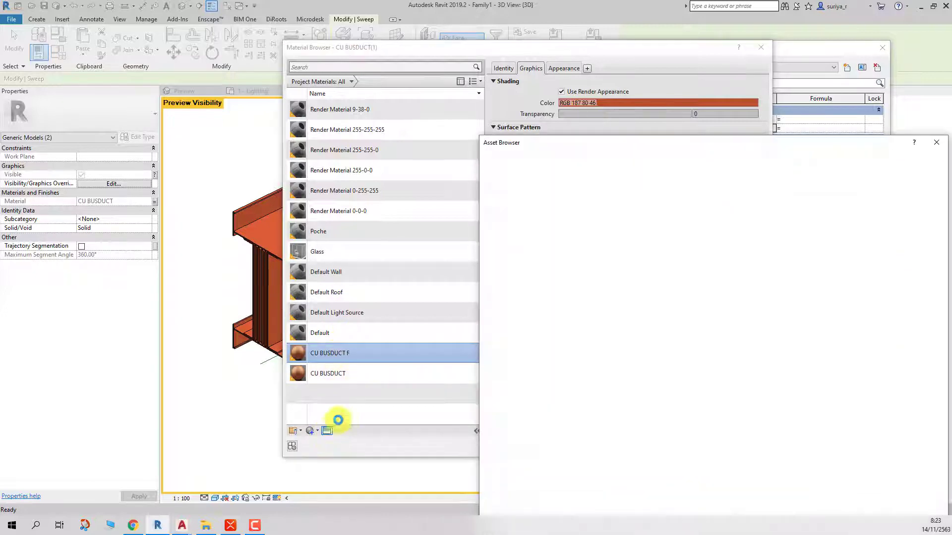
left_click(484, 211)
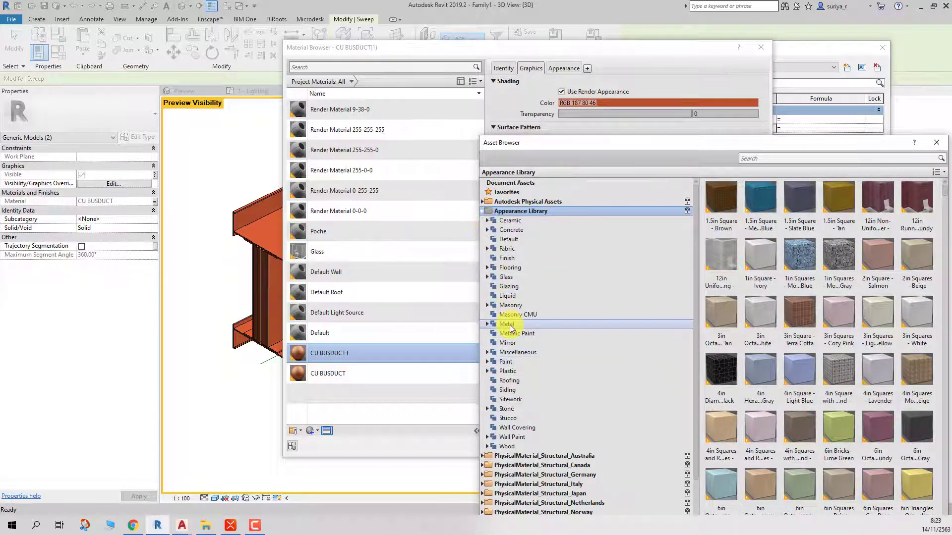
left_click(506, 325)
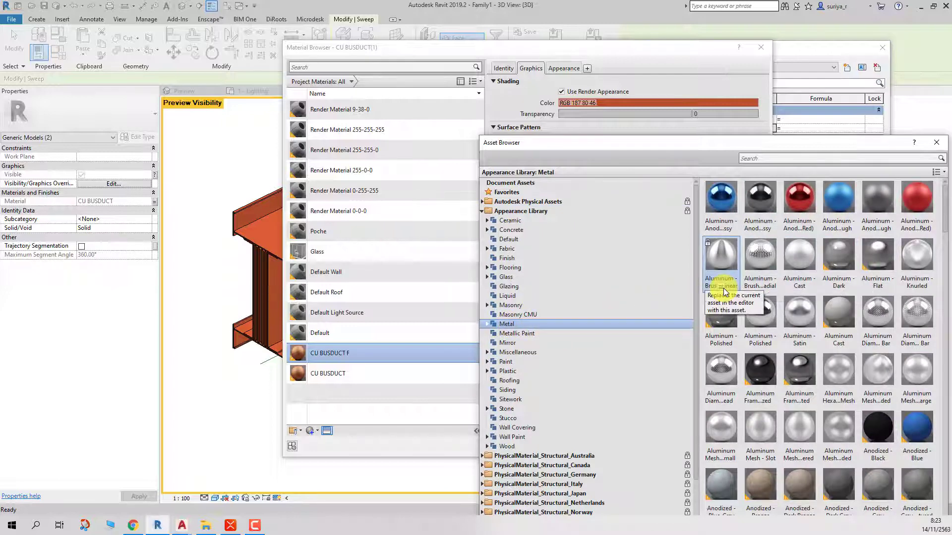
double_click(790, 341)
left_click(928, 147)
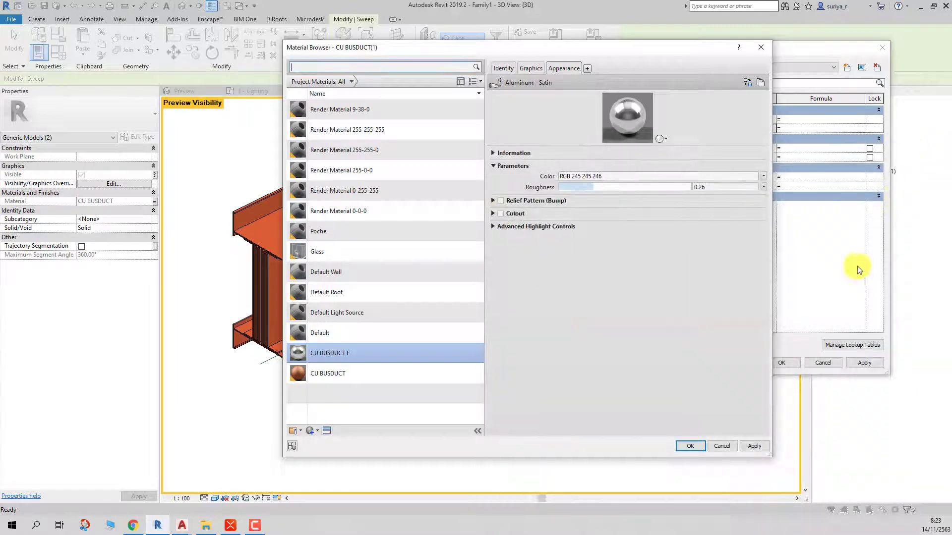
left_click(753, 444)
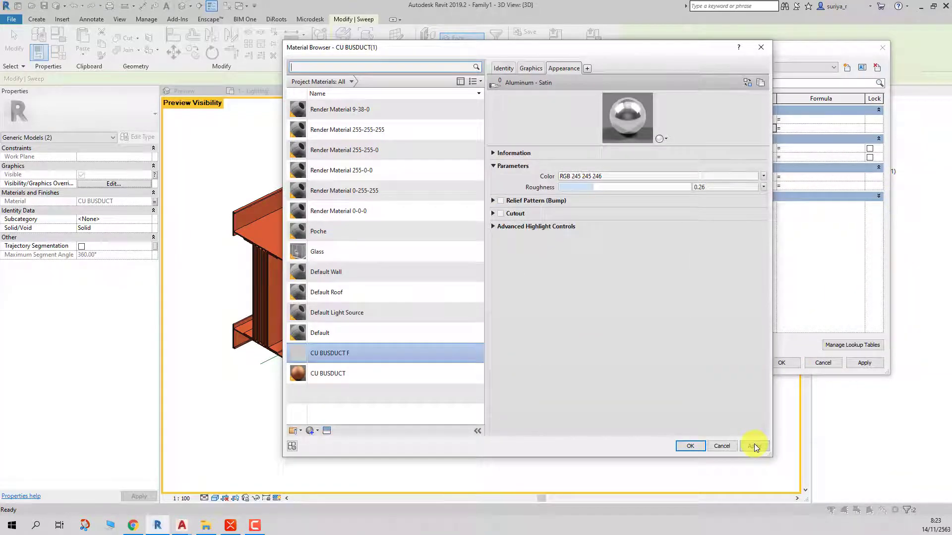
left_click(690, 447)
- Set Material F to CU BUSDUCT F for the CU.BUSDUCT1600A type
left_click(700, 70)
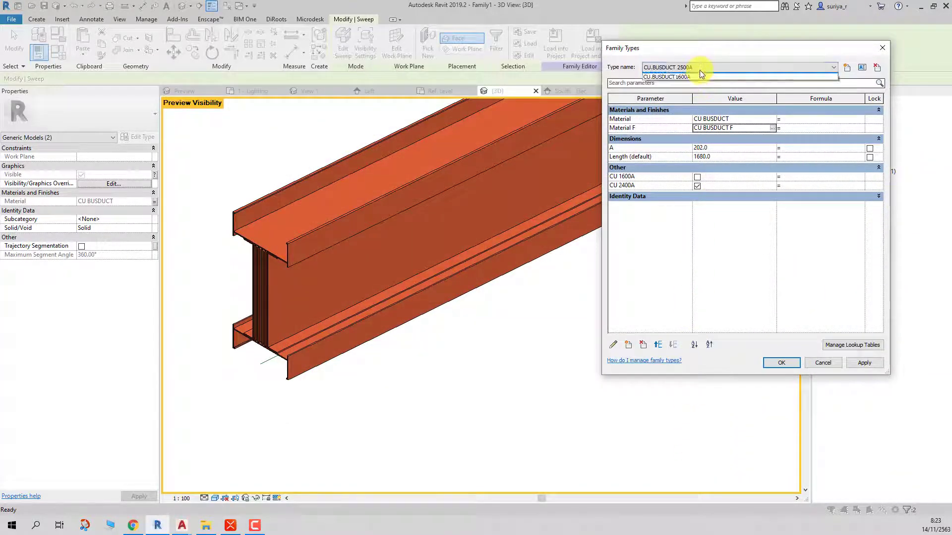
left_click(708, 76)
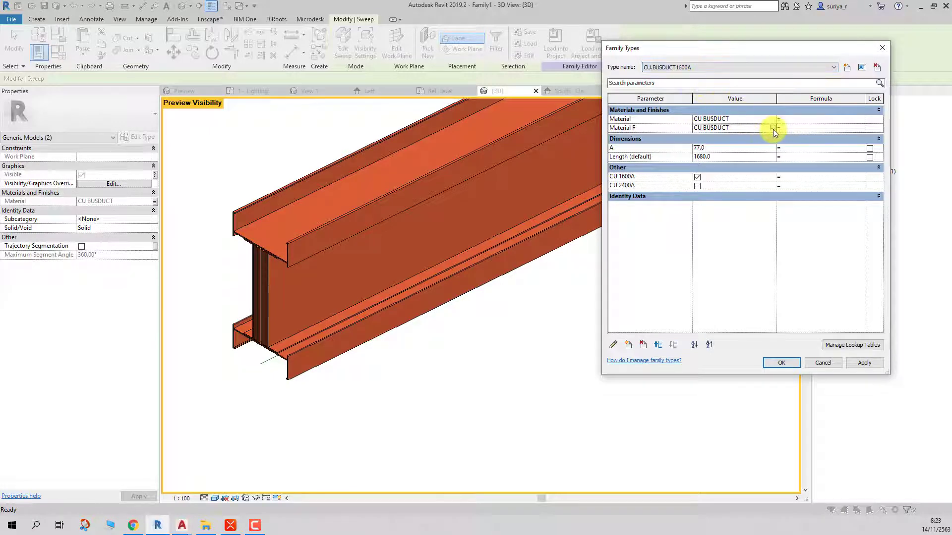
left_click(772, 129)
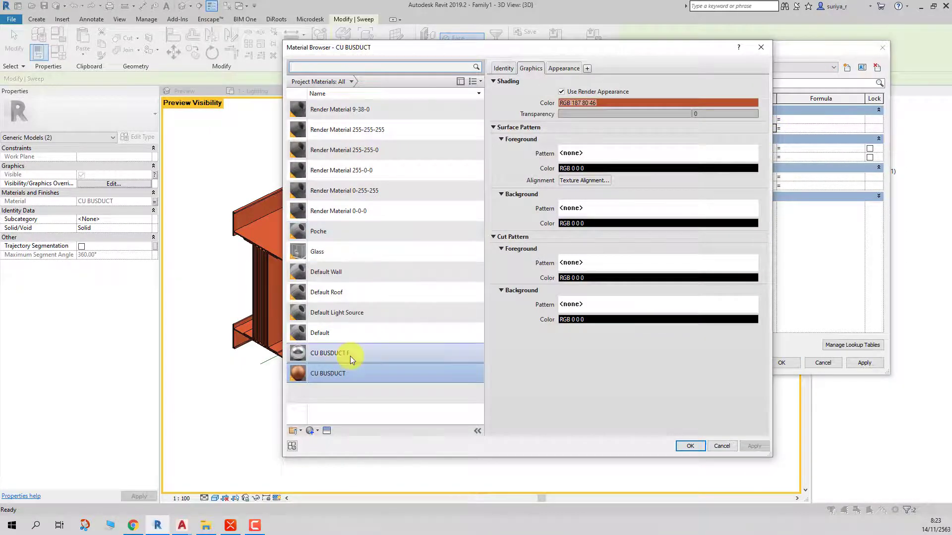
double_click(350, 354)
left_click(864, 363)
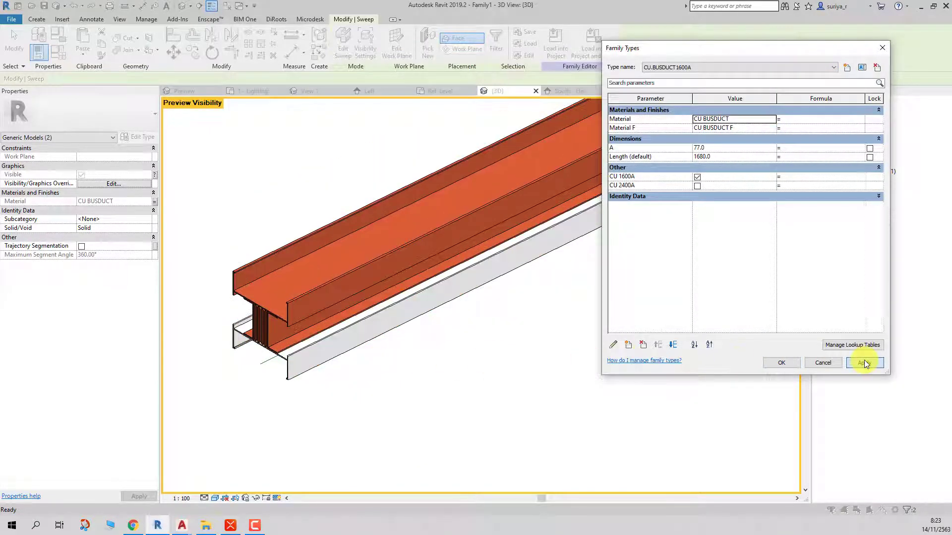
left_click(789, 362)
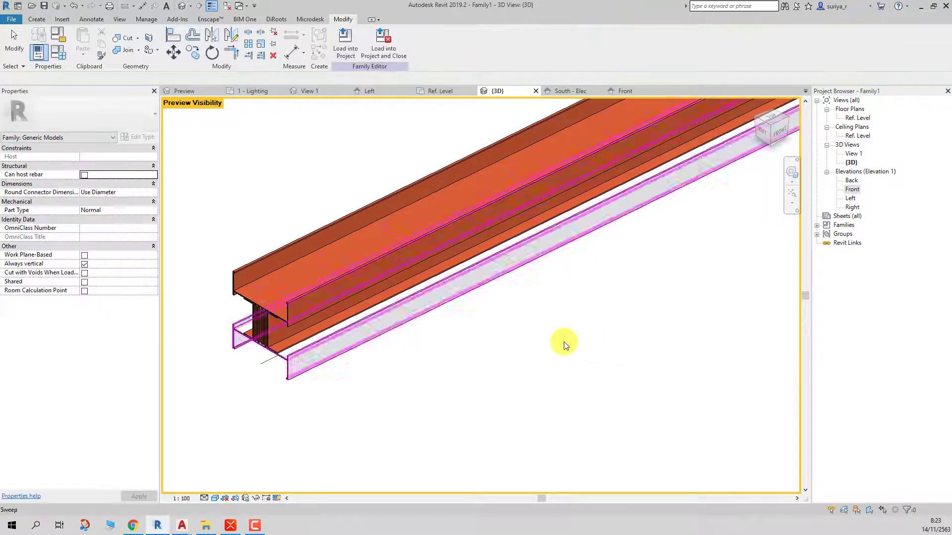
- Associate the upper sweep's material with the Material F parameter
left_click(349, 284)
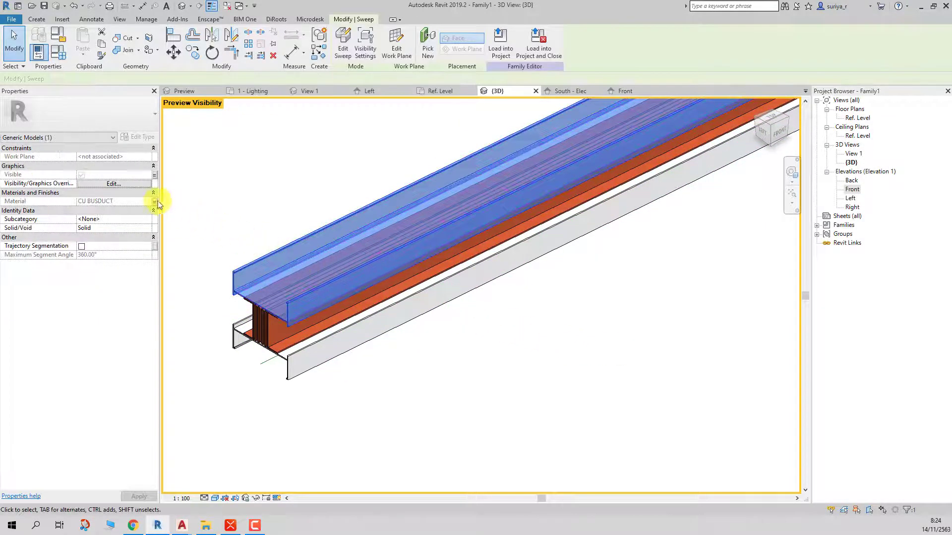
left_click(155, 202)
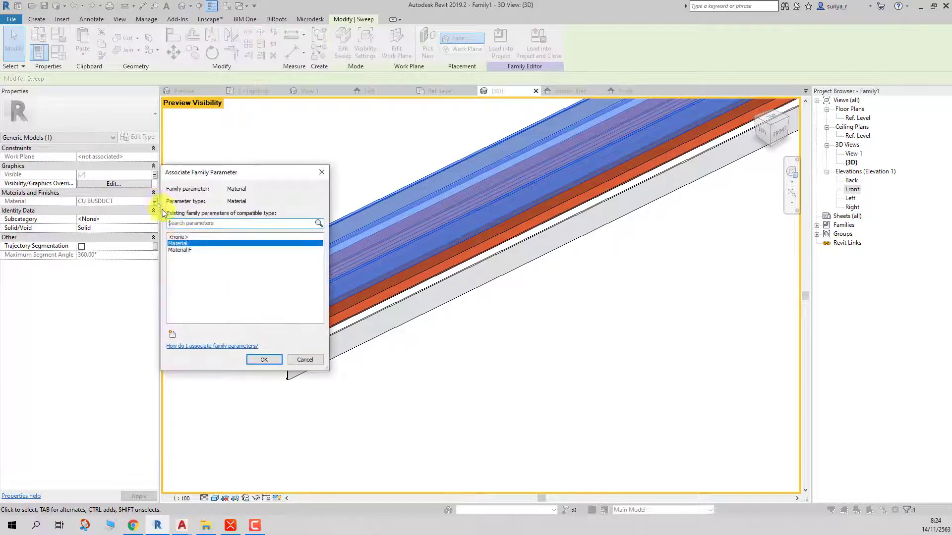
left_click(189, 250)
left_click(260, 358)
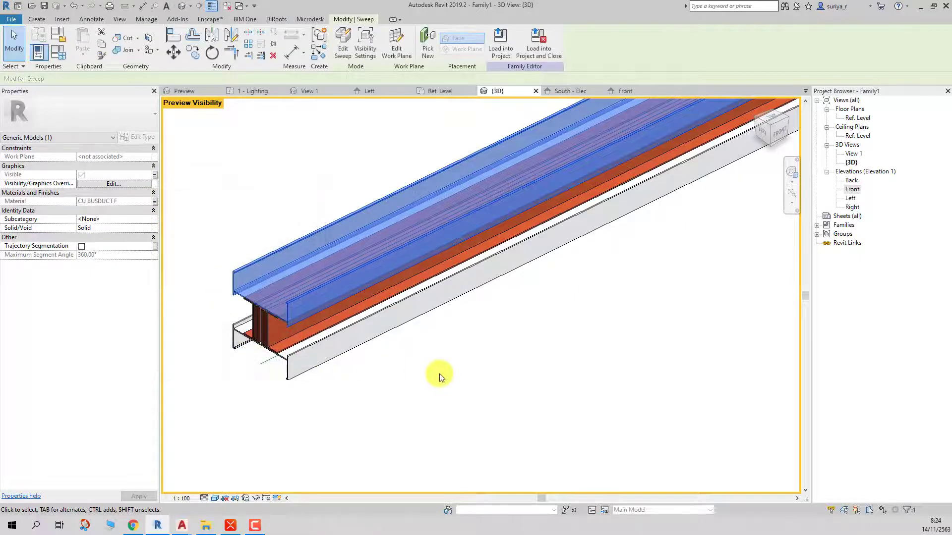
left_click(446, 377)
mouse_move(314, 389)
middle_mouse_down("shift")
mouse_move(452, 362)
mouse_move(556, 260)
mouse_move(342, 284)
mouse_move(326, 385)
mouse_move(244, 293)
middle_mouse_up("shift")
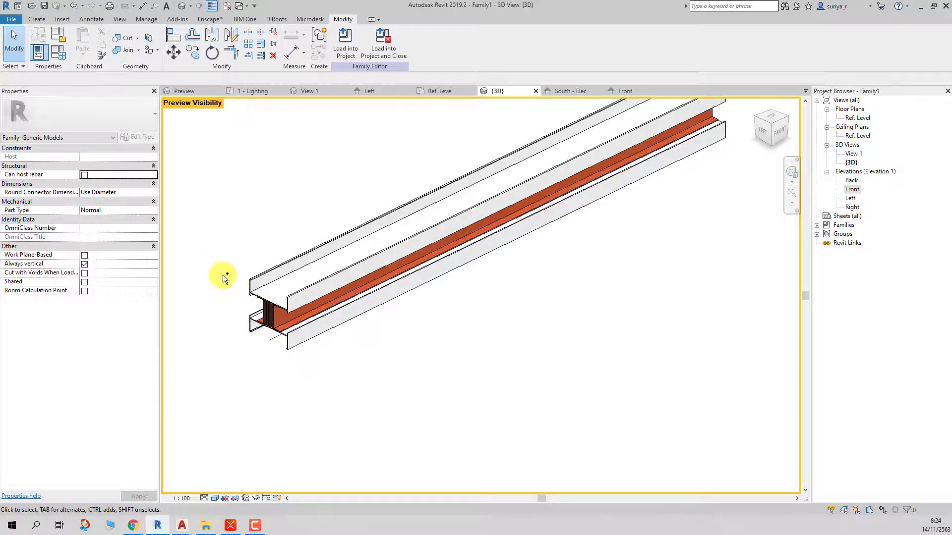
key("ctrl+s")
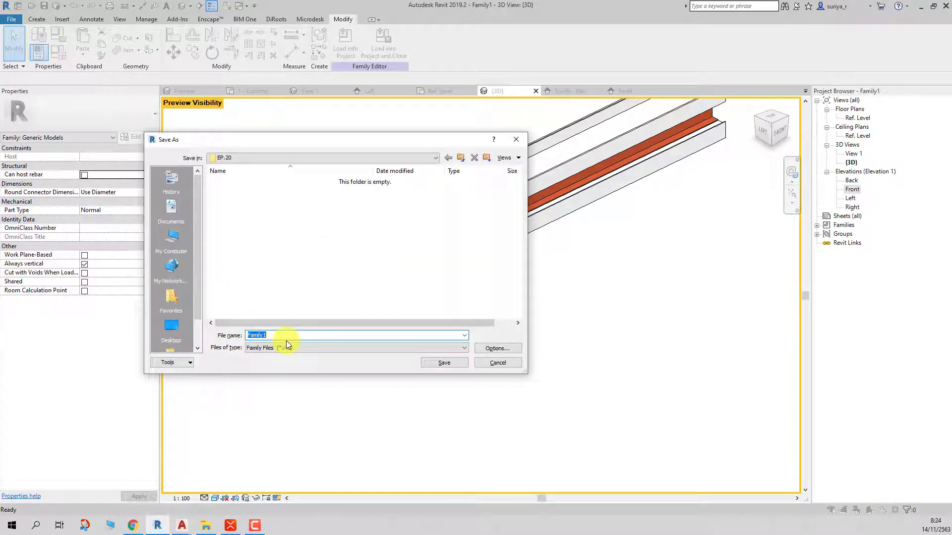
- Save the family as ST BUSDUCT
type("bust d")
key("BackSpace")
key("BackSpace")
key("BackSpace")
key("BackSpace")
type("st")
key("BackSpace")
key("BackSpace")
type("ST")
key("Return")
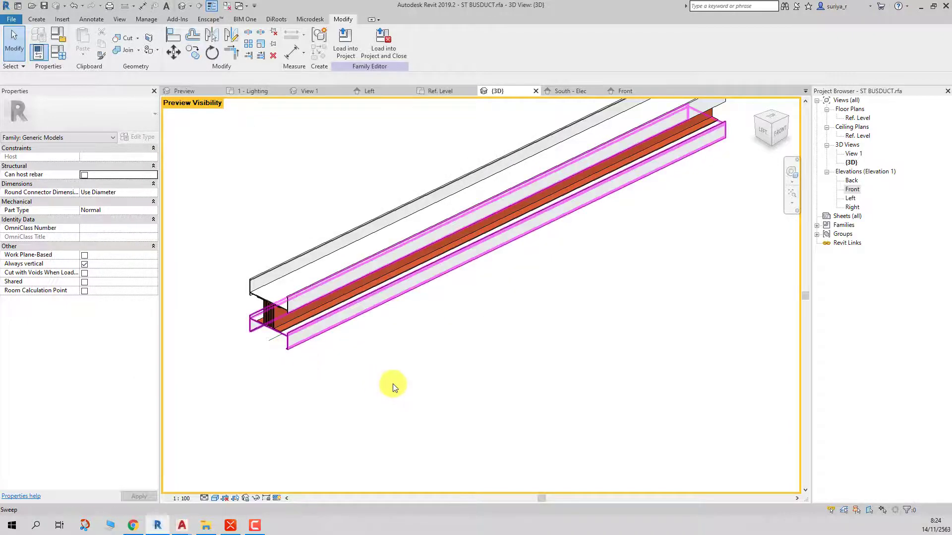
- Orbit and zoom the 3D view to inspect the busduct's lower flange sweep
mouse_move(392, 384)
middle_mouse_down("shift")
mouse_move(313, 357)
mouse_move(493, 357)
mouse_move(455, 344)
mouse_move(433, 257)
mouse_move(399, 258)
mouse_move(528, 322)
mouse_move(559, 302)
mouse_move(505, 361)
middle_mouse_up("shift")
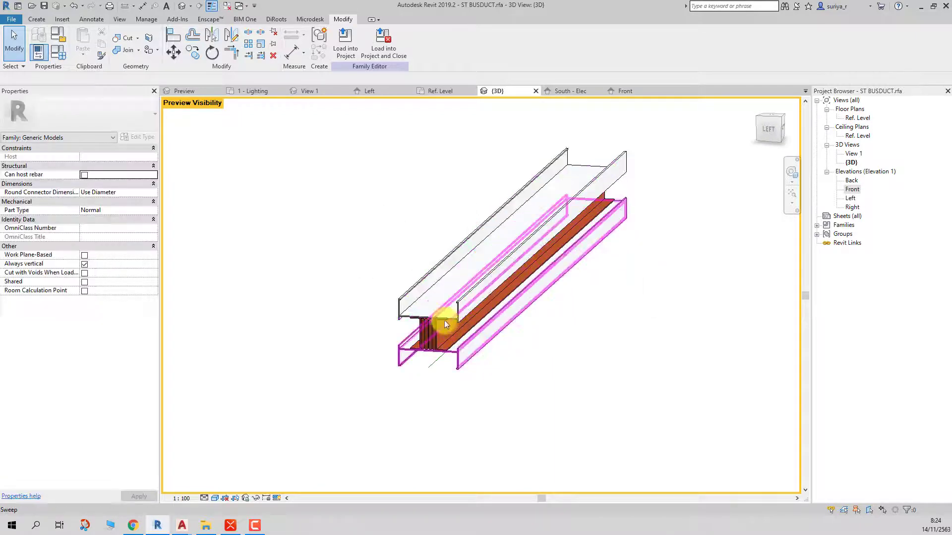
scroll(443, 321, "up", 2)
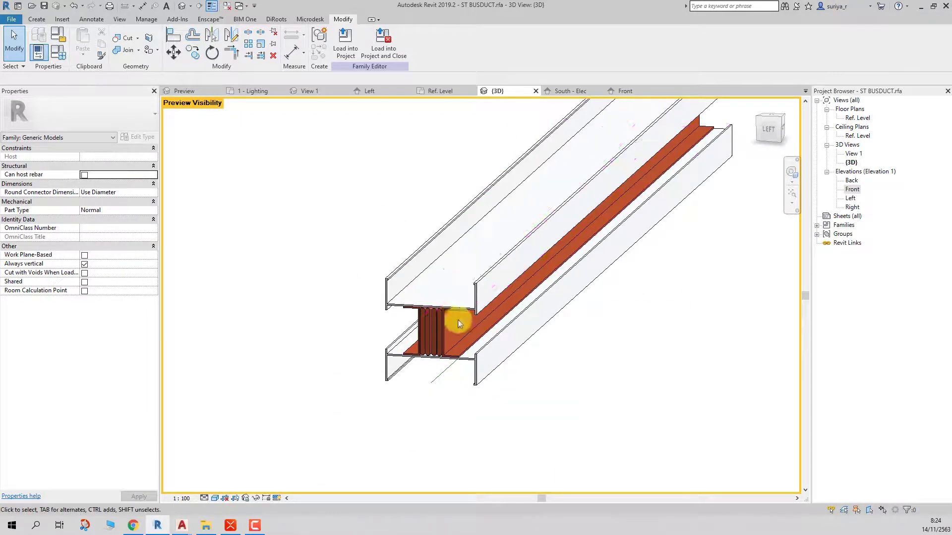
left_click(548, 322)
left_click(649, 265)
left_click(57, 44)
left_click(432, 213)
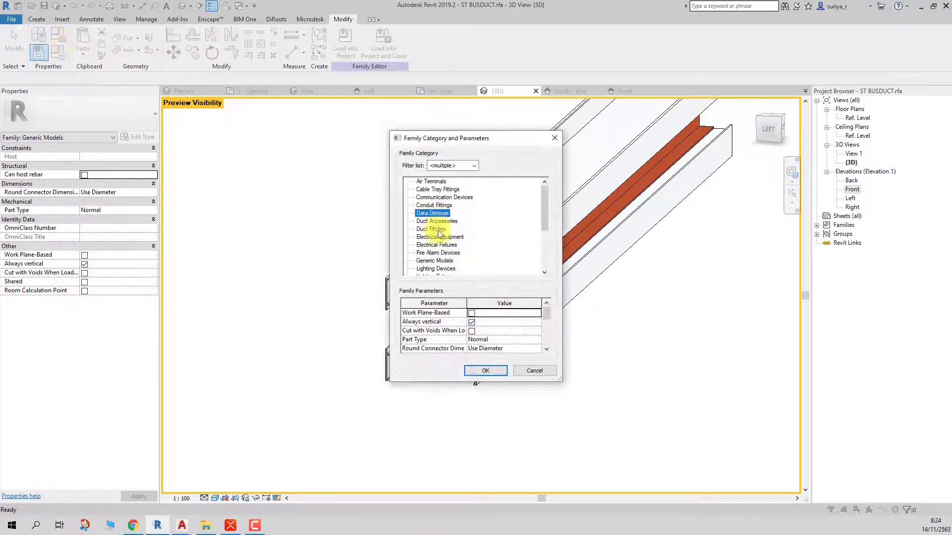
key("Down")
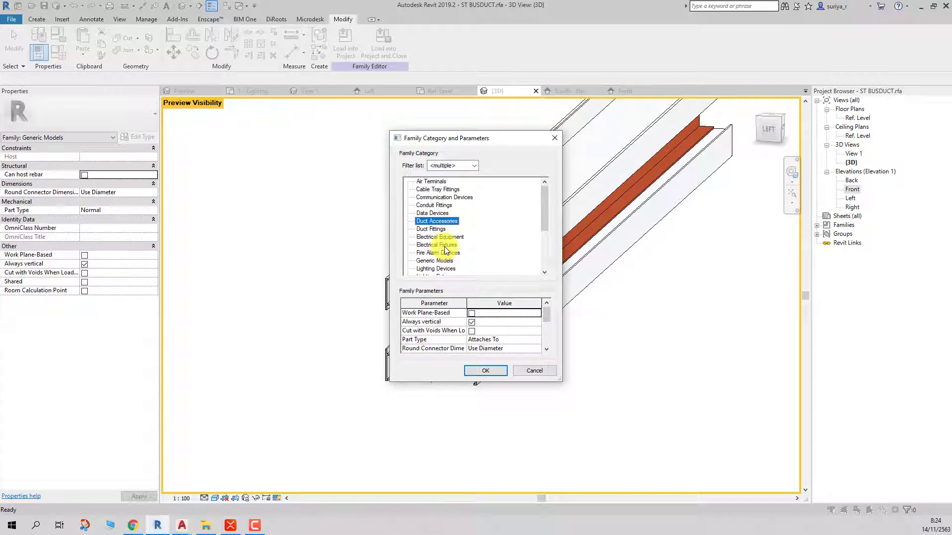
left_click(431, 229)
left_click(541, 341)
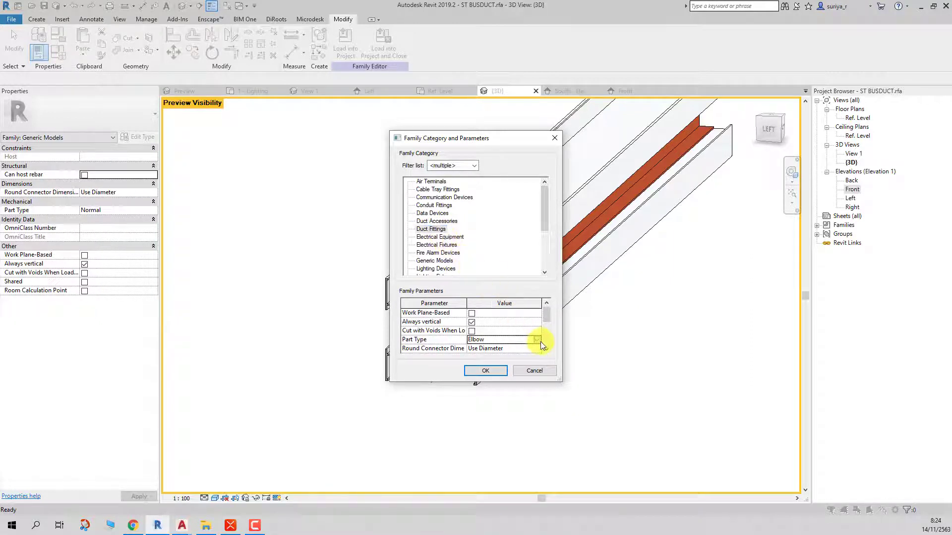
scroll(507, 374, "down", 1)
scroll(508, 373, "down", 1)
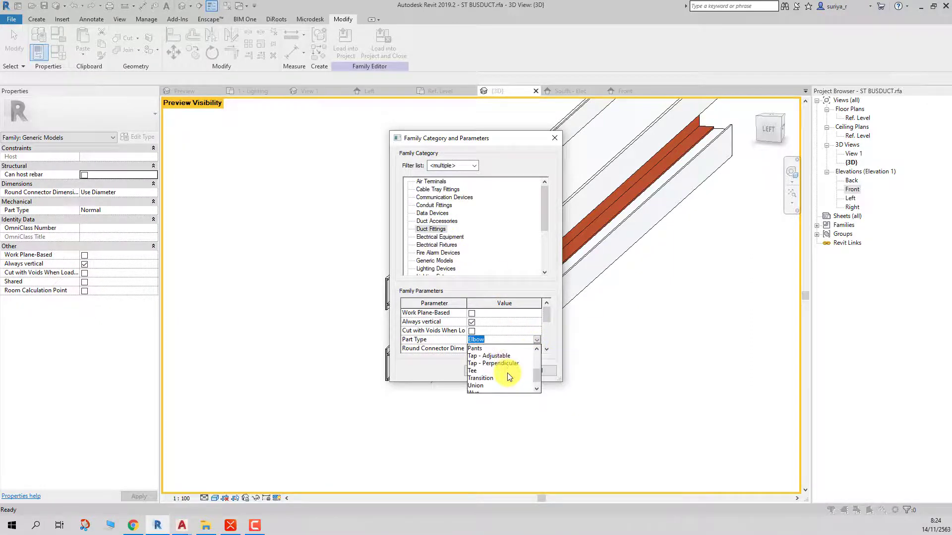
scroll(507, 374, "down", 1)
scroll(507, 374, "down", 1)
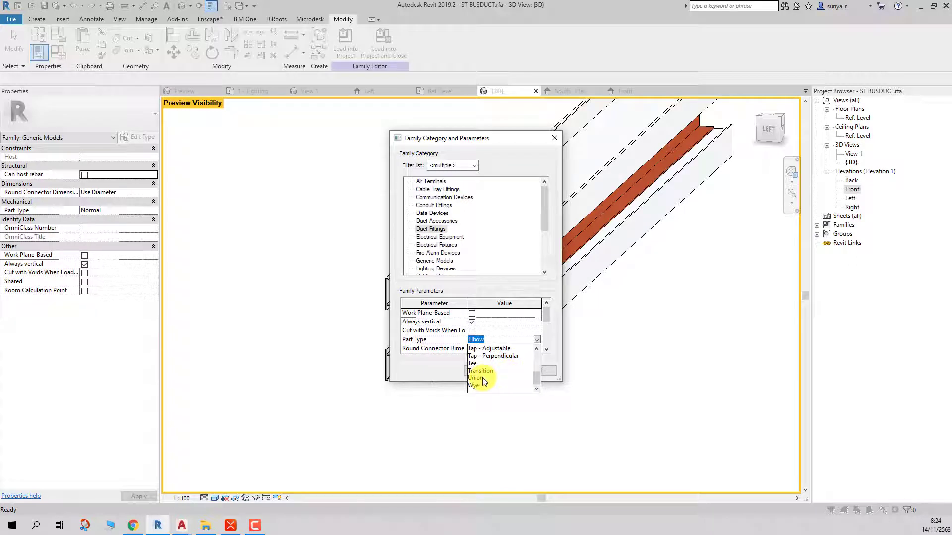
scroll(483, 381, "up", 1)
scroll(483, 381, "up", 1)
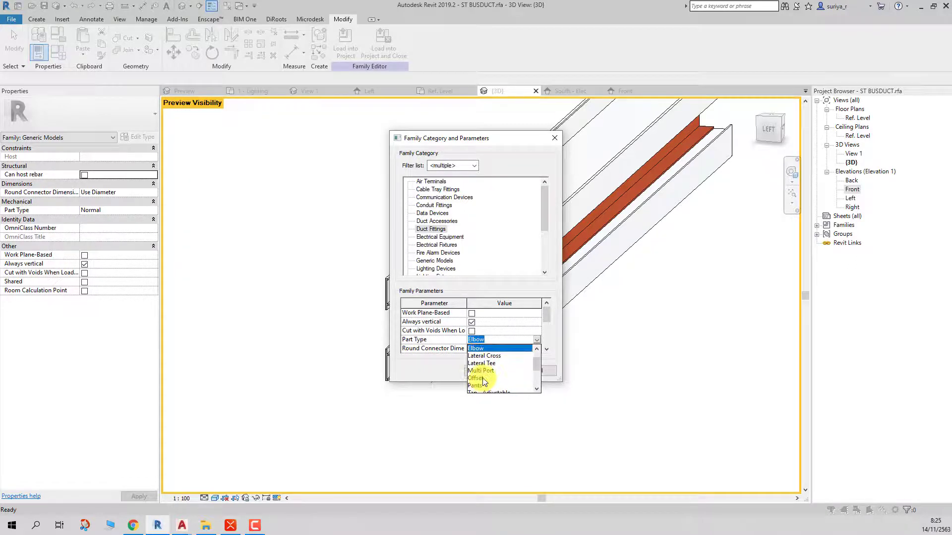
scroll(484, 382, "up", 1)
scroll(484, 382, "up", 1)
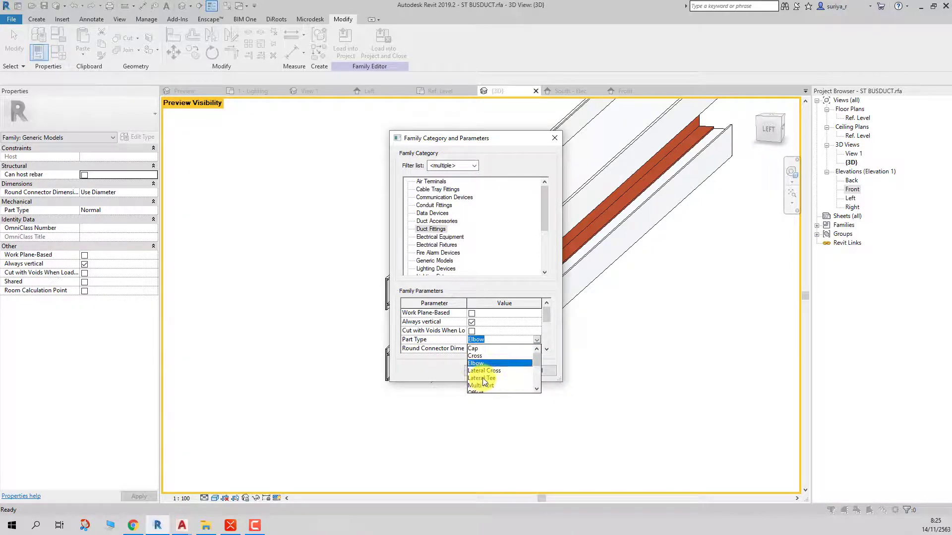
scroll(483, 381, "down", 1)
scroll(484, 381, "down", 1)
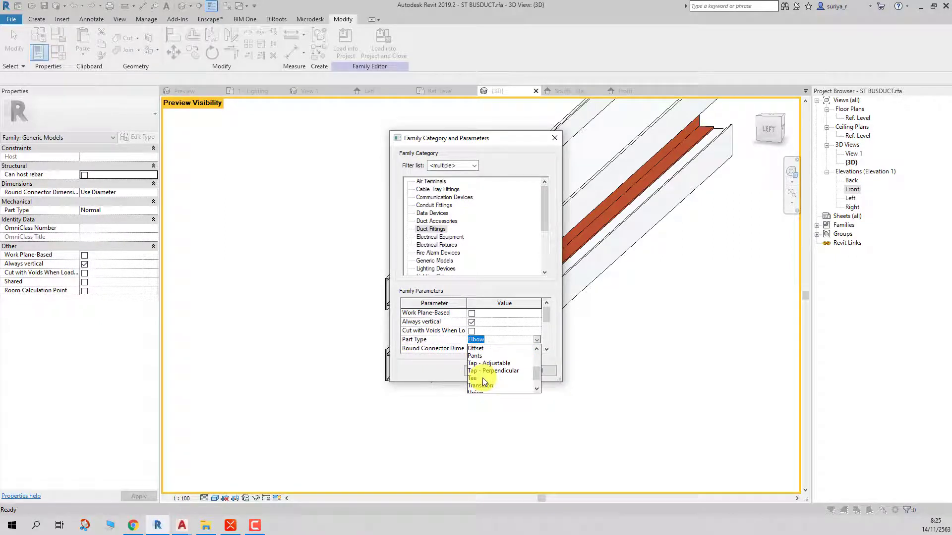
scroll(483, 378, "down", 1)
scroll(483, 378, "down", 1)
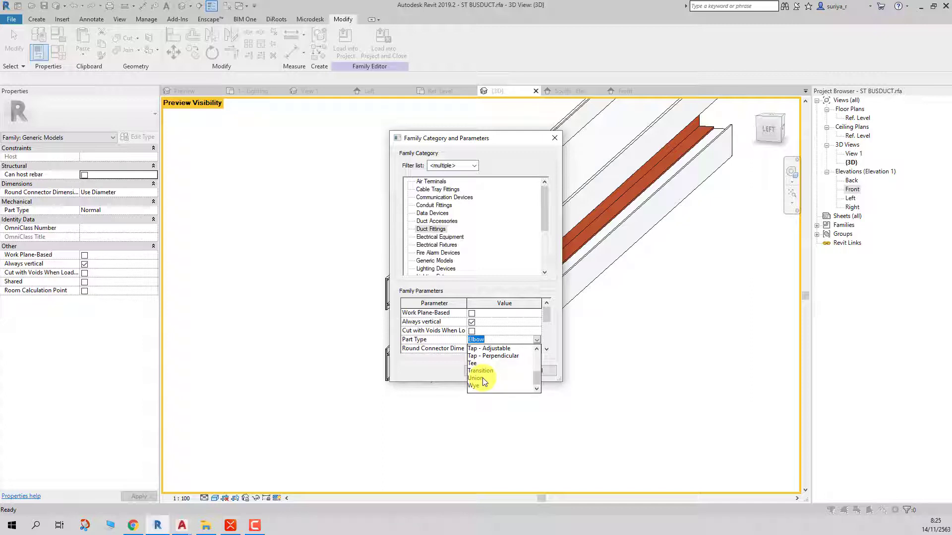
left_click(483, 378)
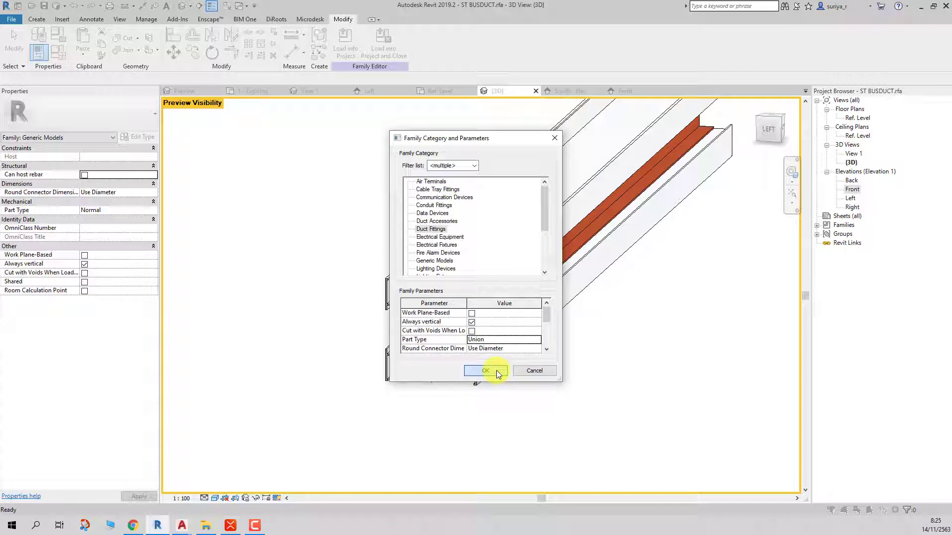
left_click(538, 350)
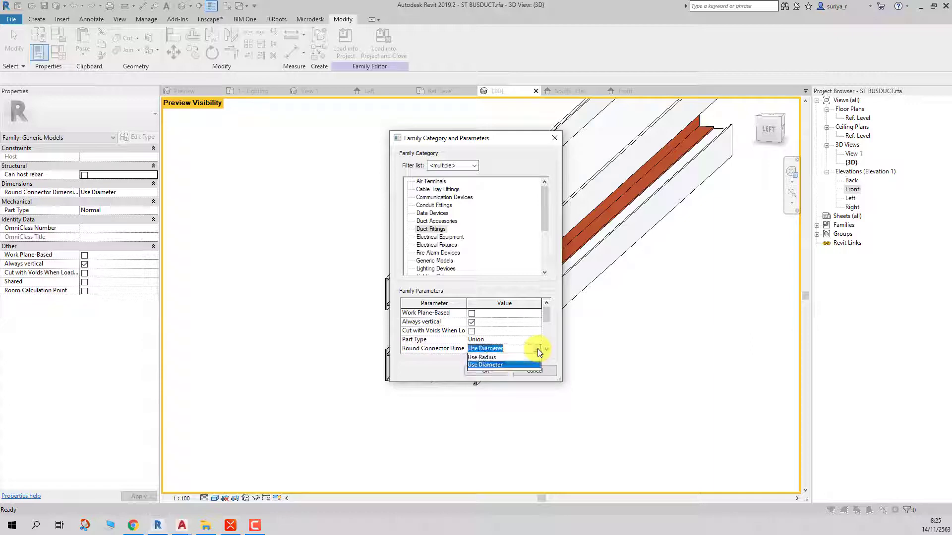
left_click(503, 364)
left_click(491, 369)
left_click(562, 380)
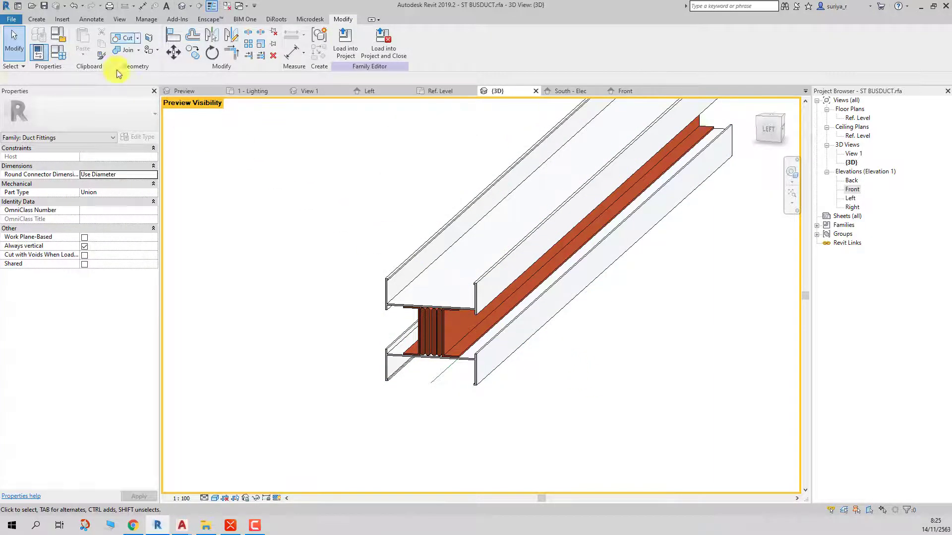
left_click(41, 20)
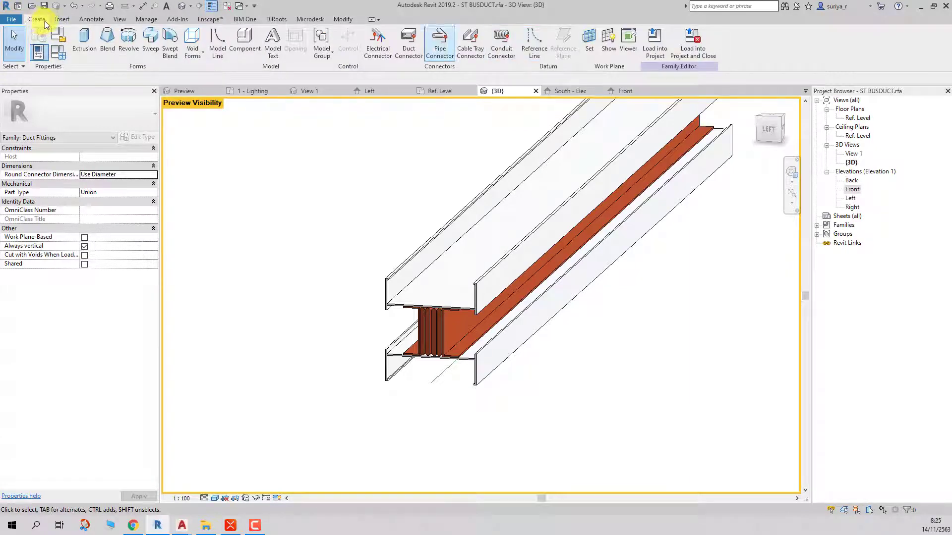
left_click(409, 41)
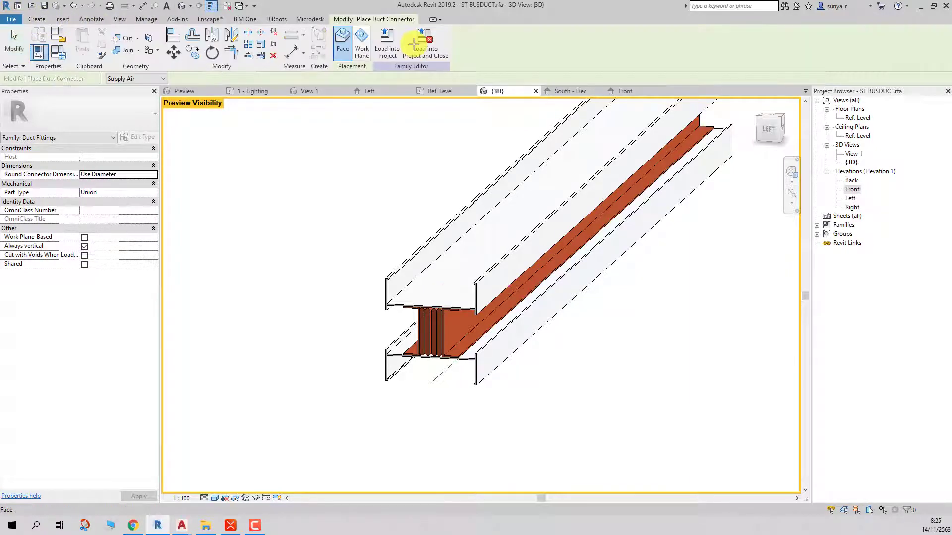
scroll(453, 307, "up", 3)
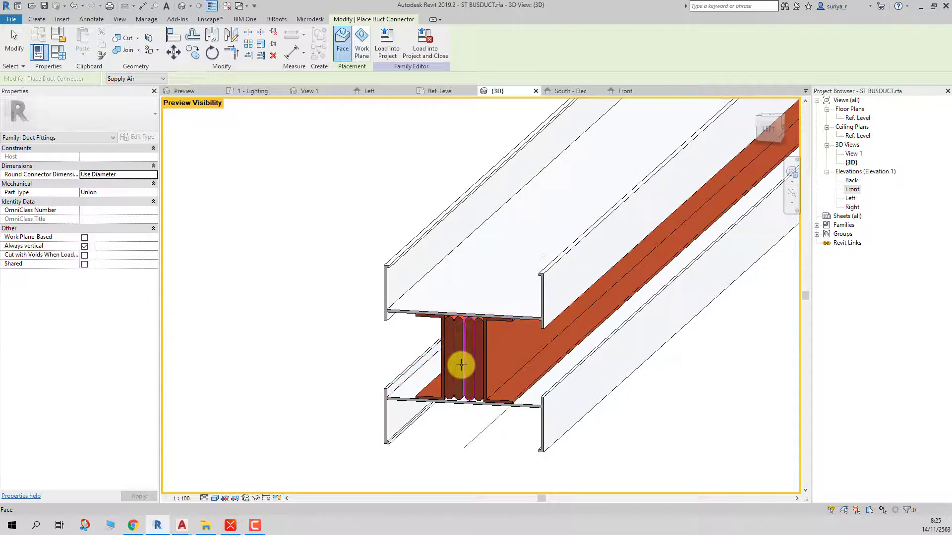
scroll(461, 365, "up", 3)
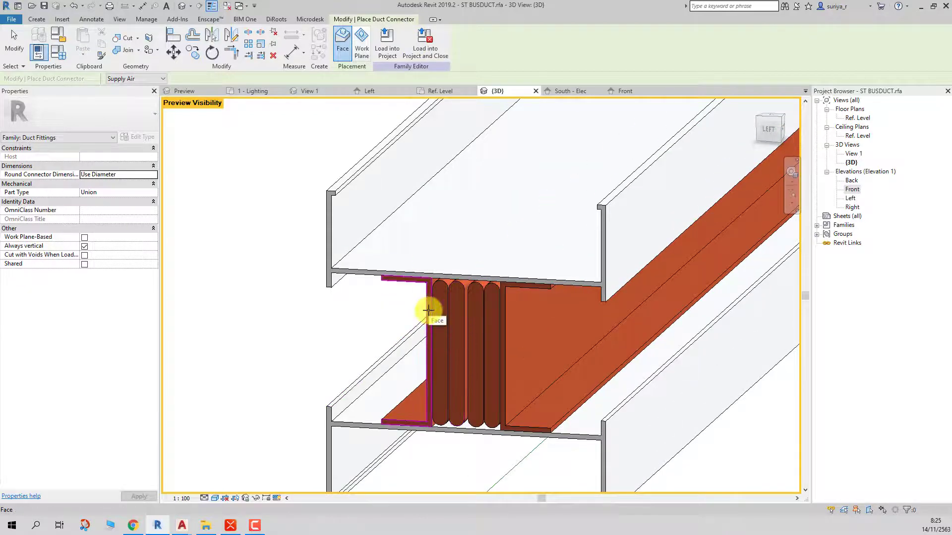
scroll(428, 310, "down", 2)
scroll(427, 300, "up", 2)
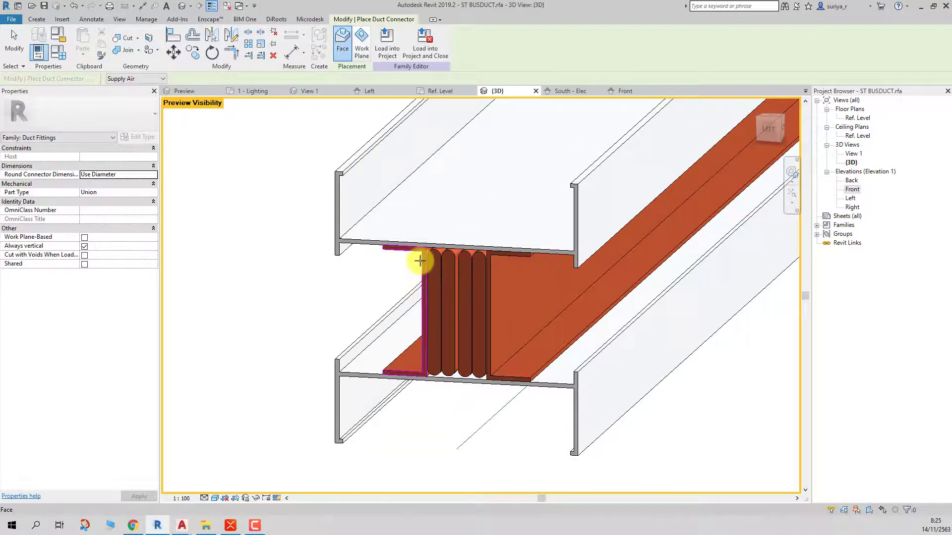
scroll(421, 260, "down", 3)
scroll(422, 265, "down", 2)
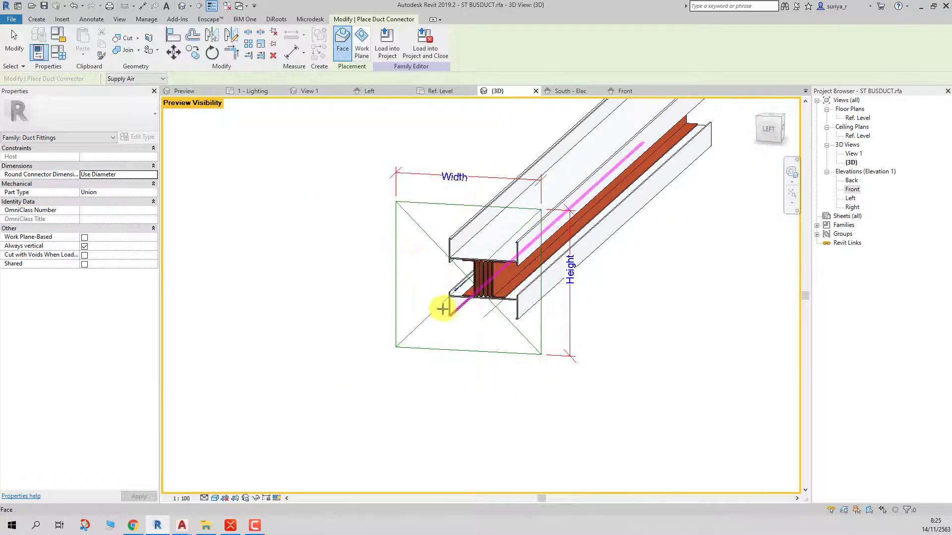
scroll(442, 309, "down", 2)
scroll(451, 315, "down", 2)
scroll(467, 329, "up", 2)
scroll(454, 329, "up", 4)
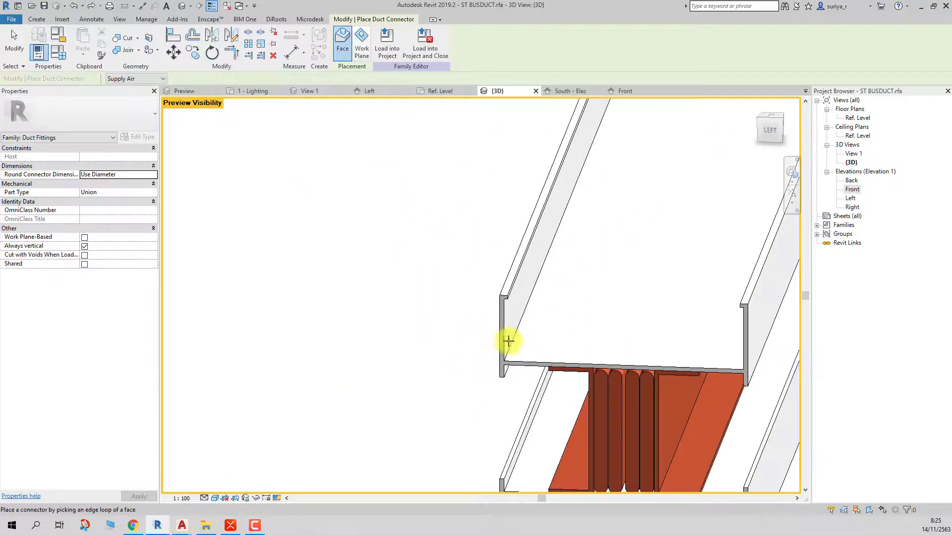
scroll(508, 342, "down", 4)
middle_click_drag(638, 372, 599, 376, "shift")
scroll(599, 376, "up", 2)
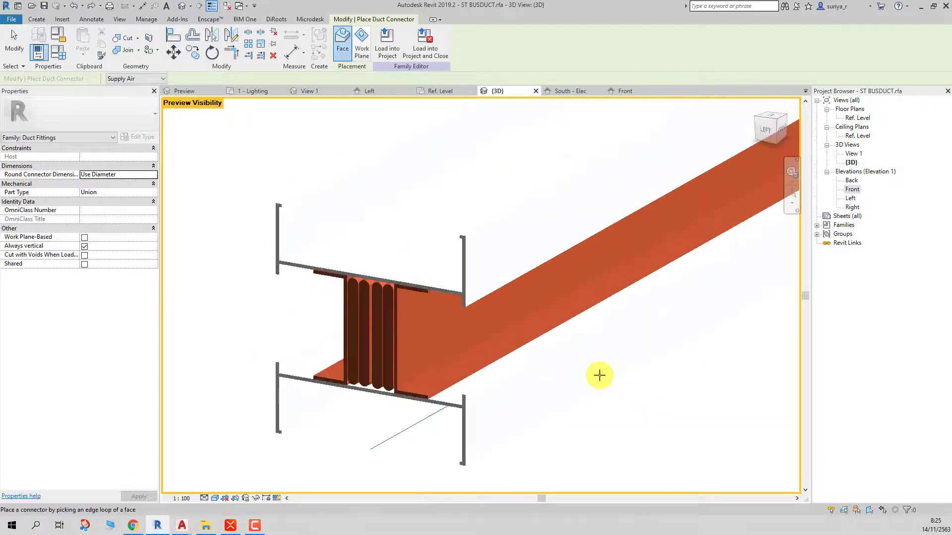
scroll(599, 375, "down", 2)
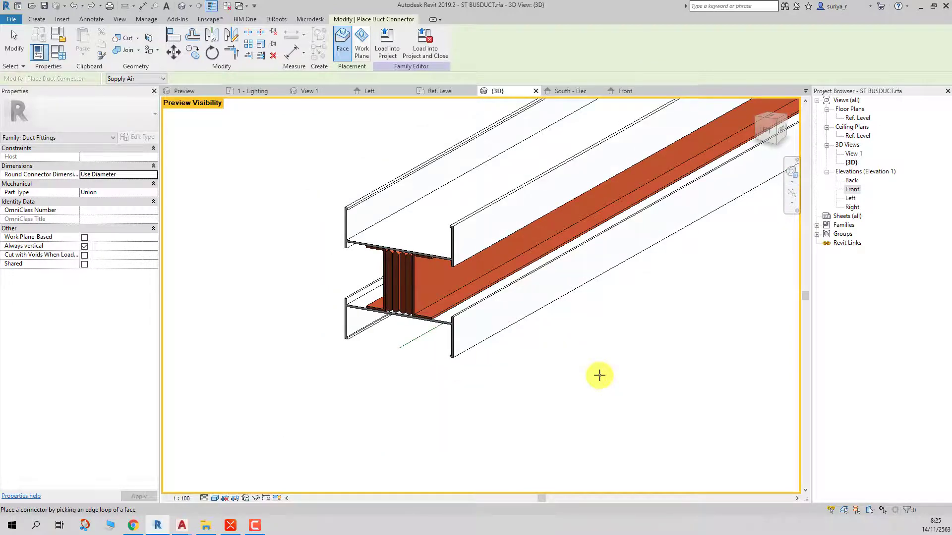
- Stop placing the duct connector, open the Ref. Level plan, and start then cancel an Extrusion
left_click(14, 39)
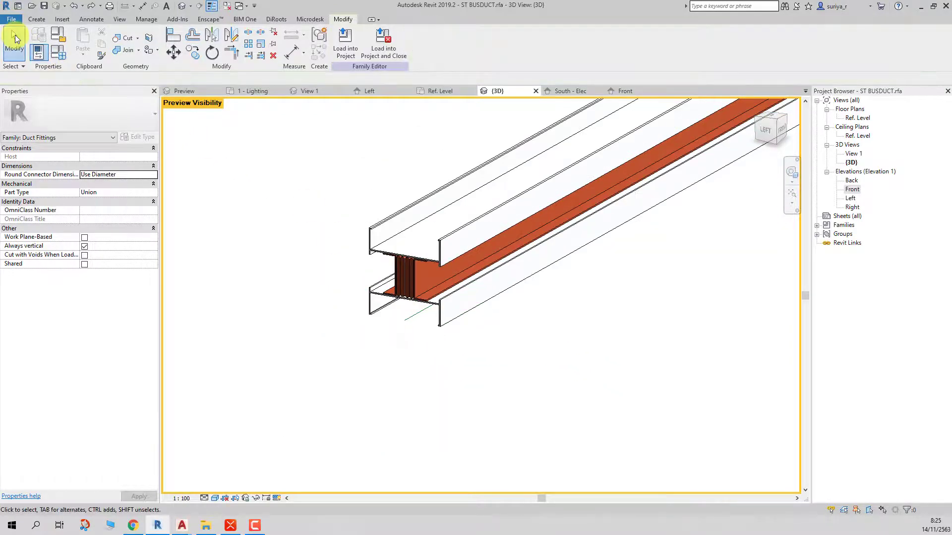
double_click(858, 119)
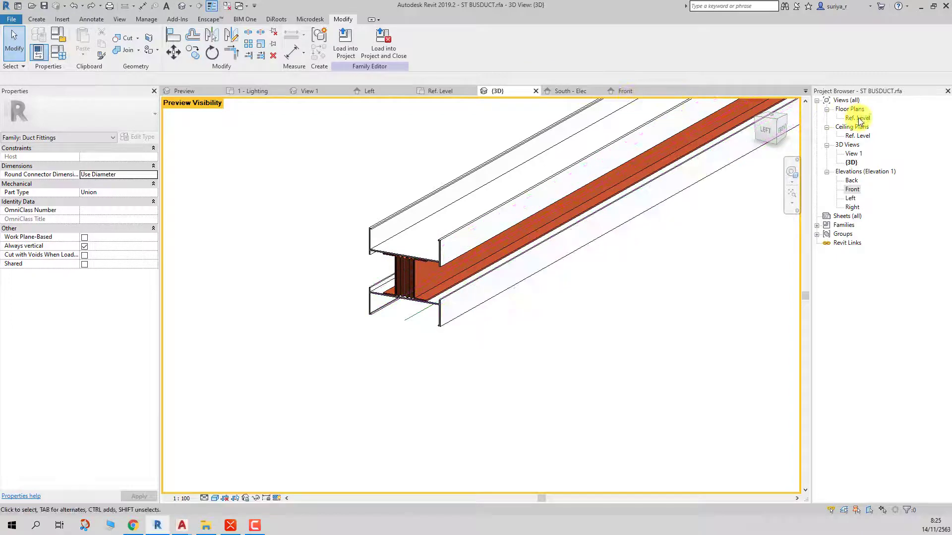
scroll(298, 317, "up", 4)
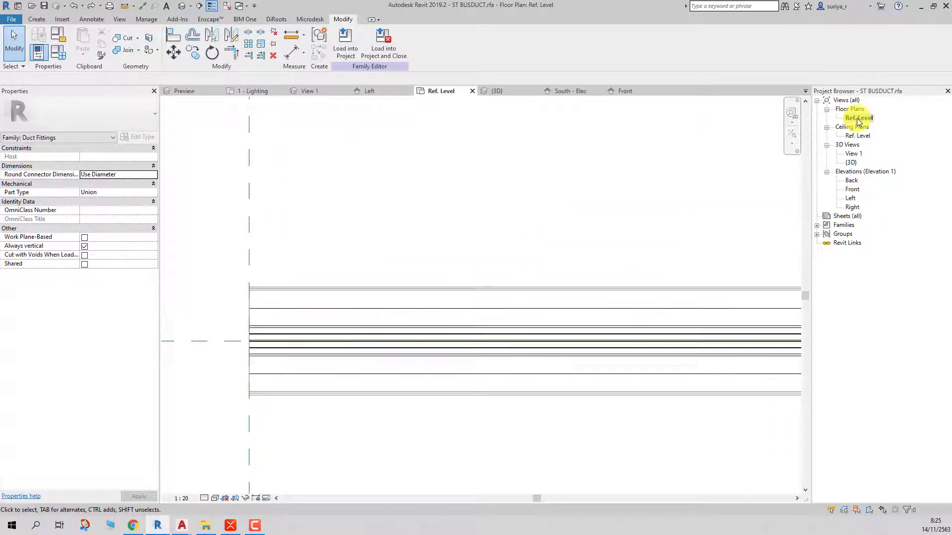
scroll(390, 213, "up", 2)
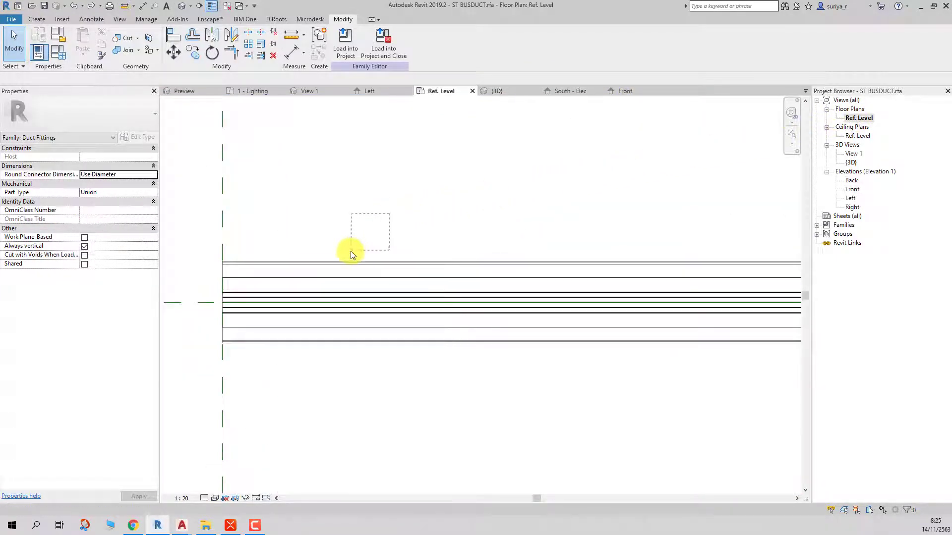
left_click(36, 19)
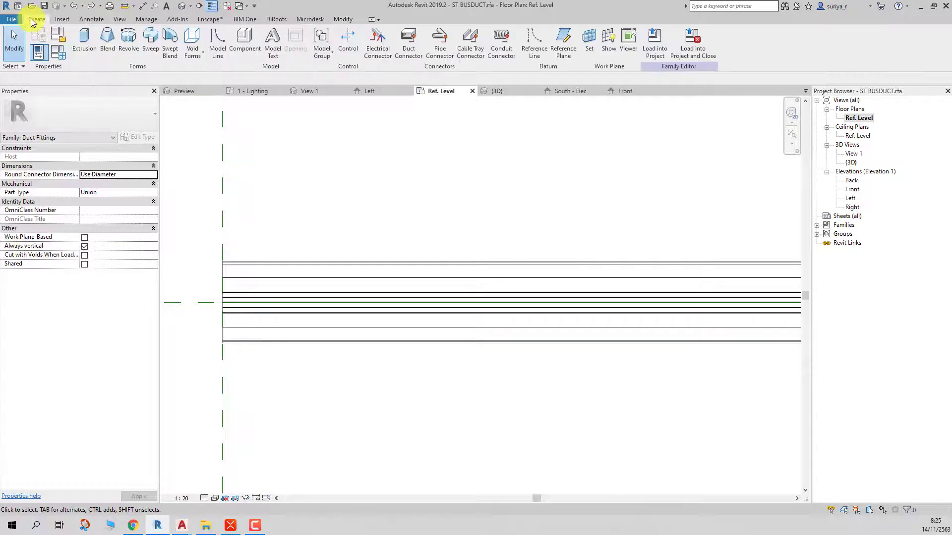
left_click(83, 41)
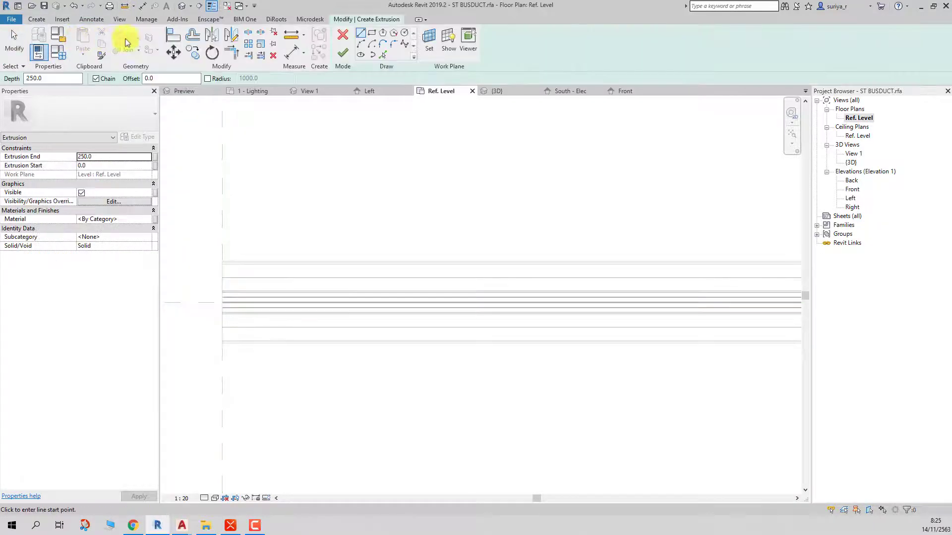
left_click(343, 36)
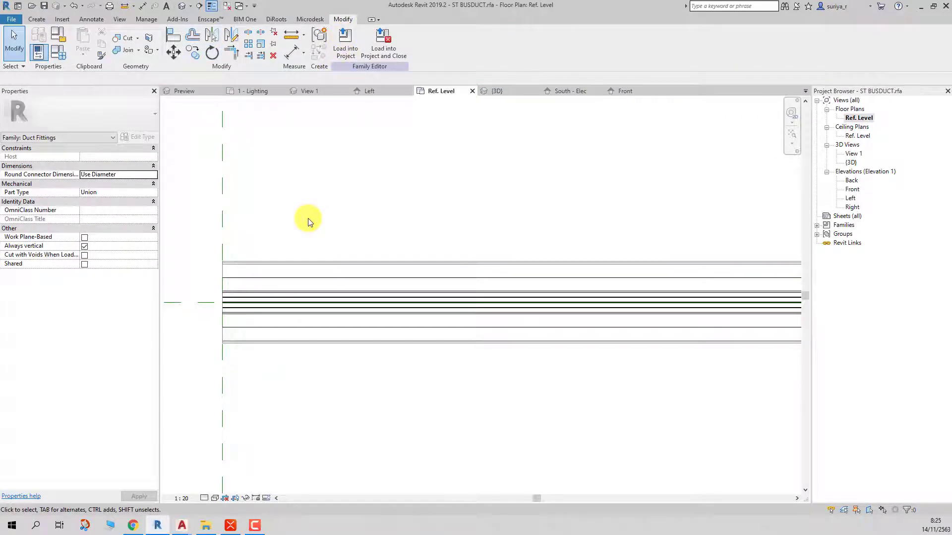
- Set the Ref. Level plan to Fine detail and return to the {3D} view
left_click(206, 499)
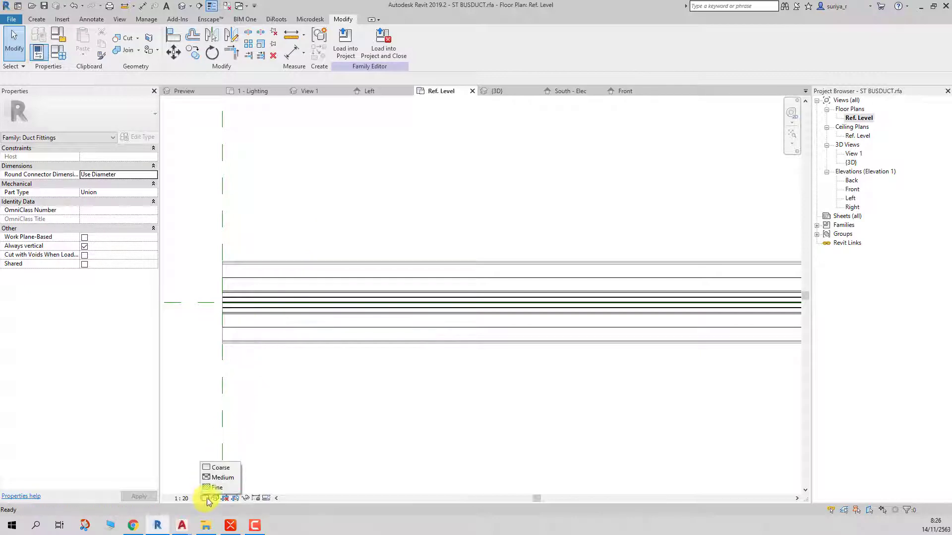
left_click(215, 487)
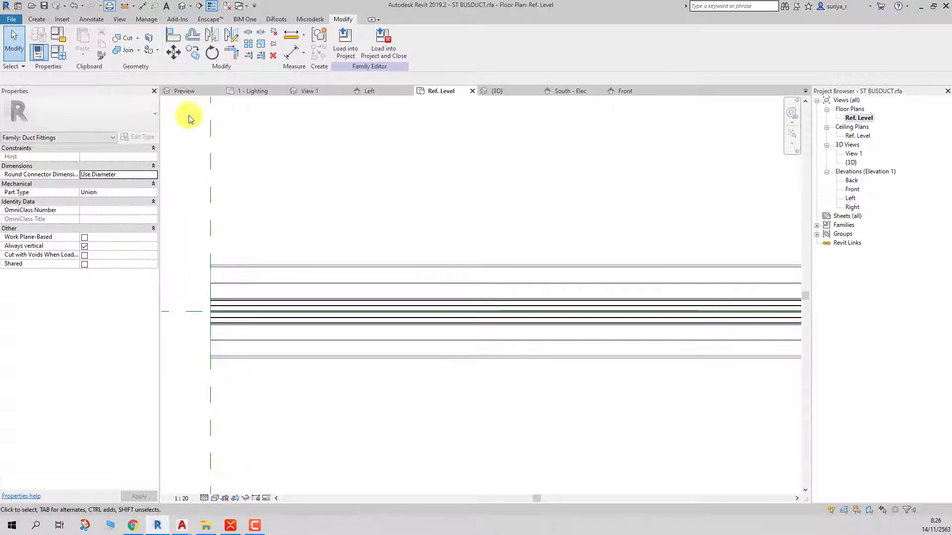
left_click(181, 6)
- Make the three busduct sweeps visible only at Fine detail and set the 3D view to Fine
scroll(280, 153, "up", 2)
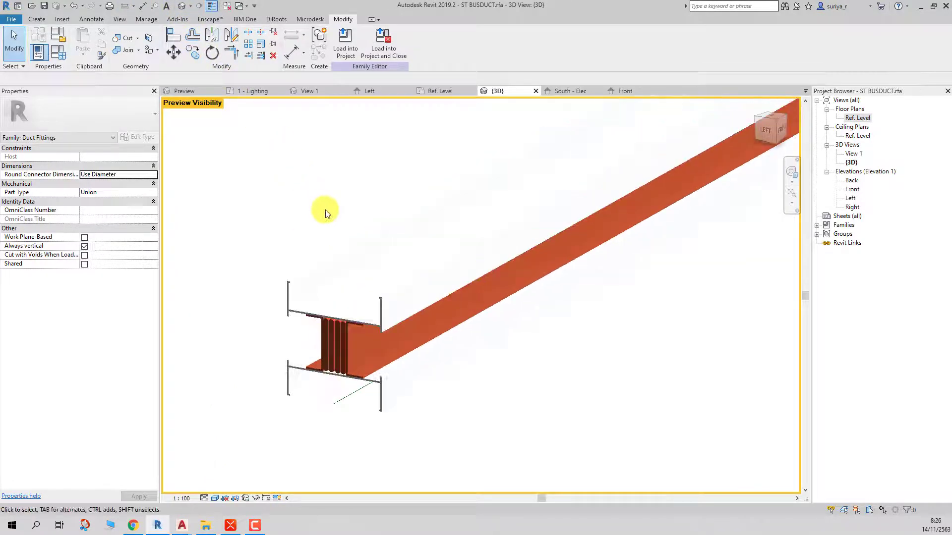
middle_click_drag(322, 208, 276, 288)
left_click_drag(276, 288, 277, 289)
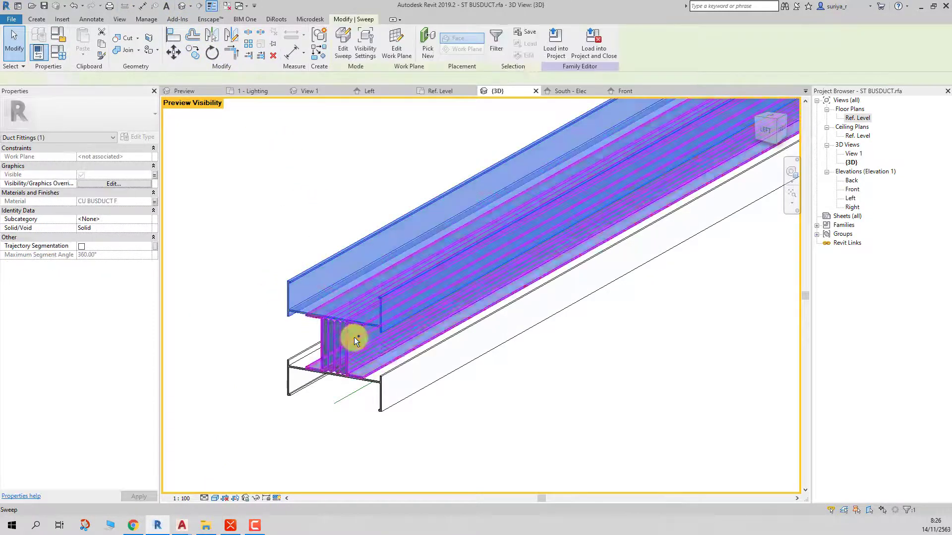
left_click(290, 371, "ctrl")
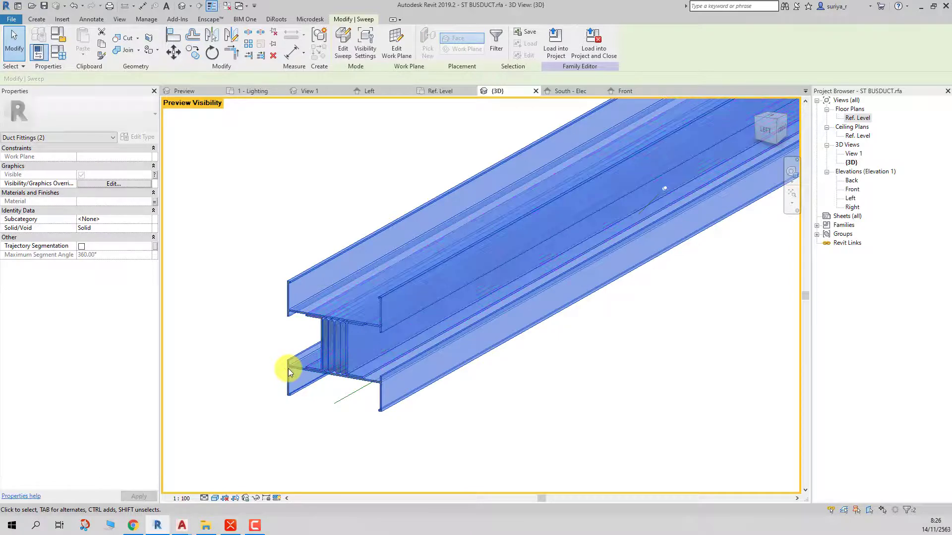
left_click(134, 184)
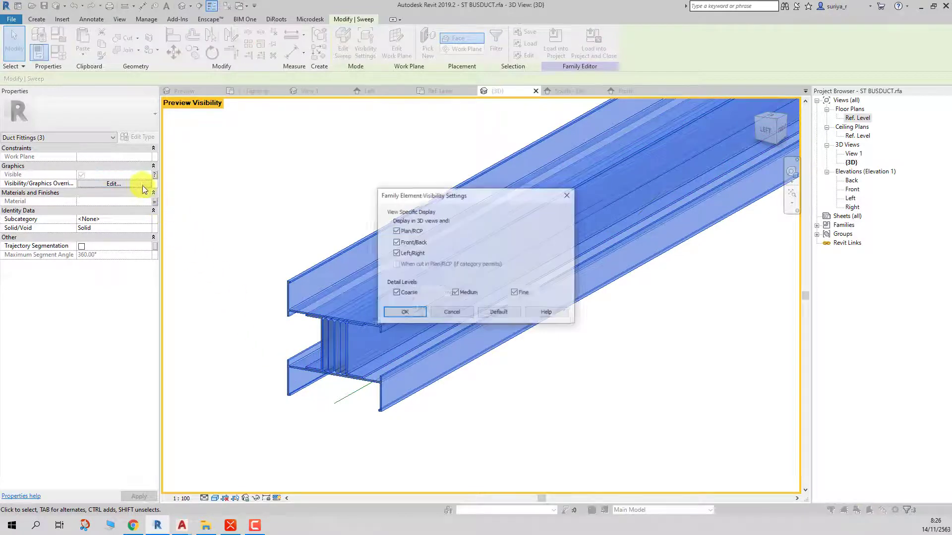
left_click(410, 312)
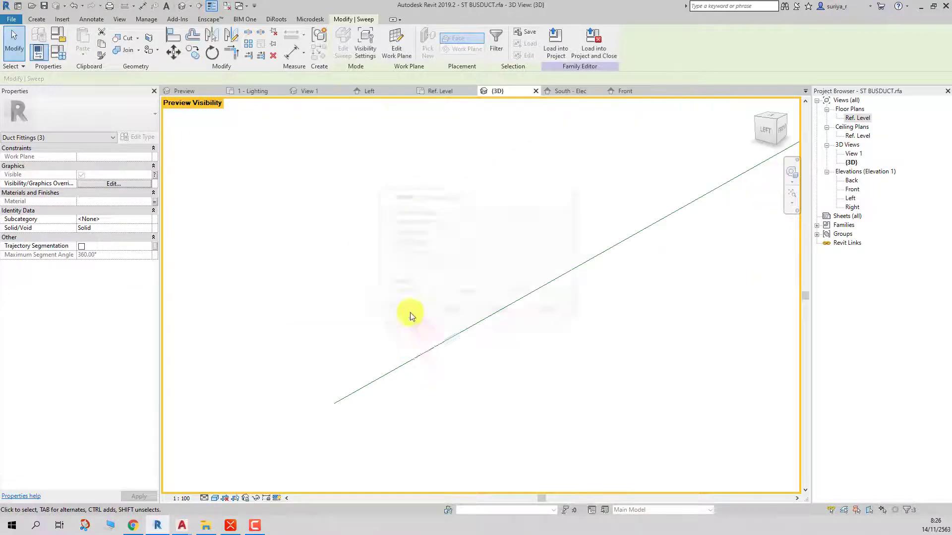
left_click(550, 396)
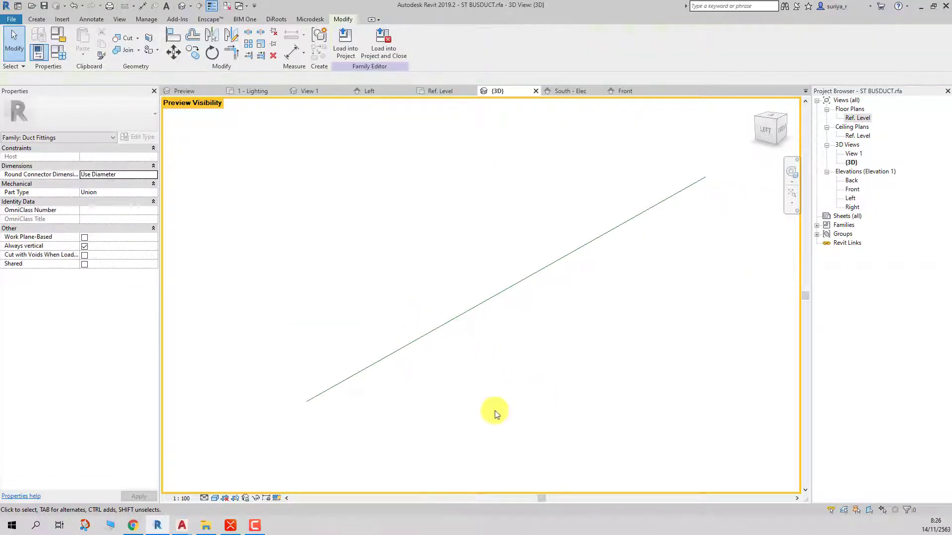
left_click(203, 498)
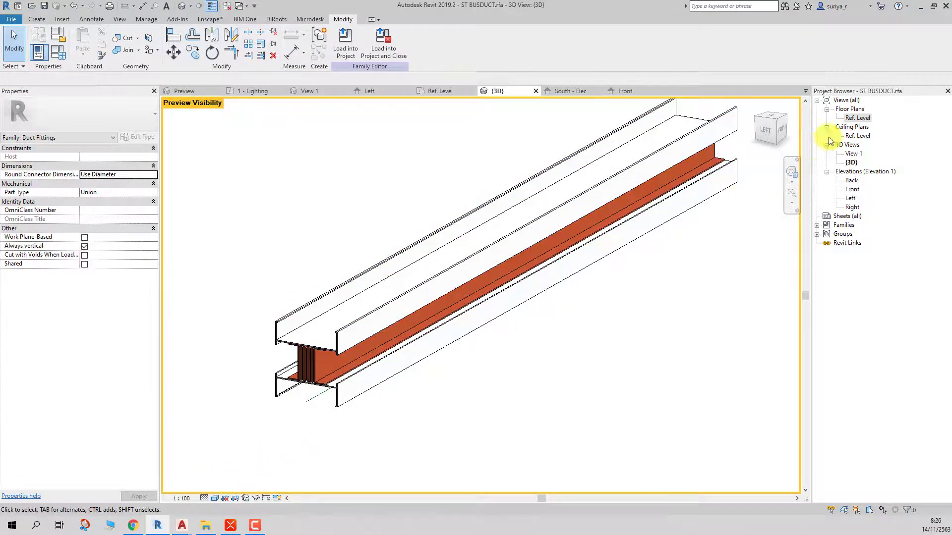
- Start a new Sweep on the Ref. Level plan and begin sketching its path
left_click(872, 118)
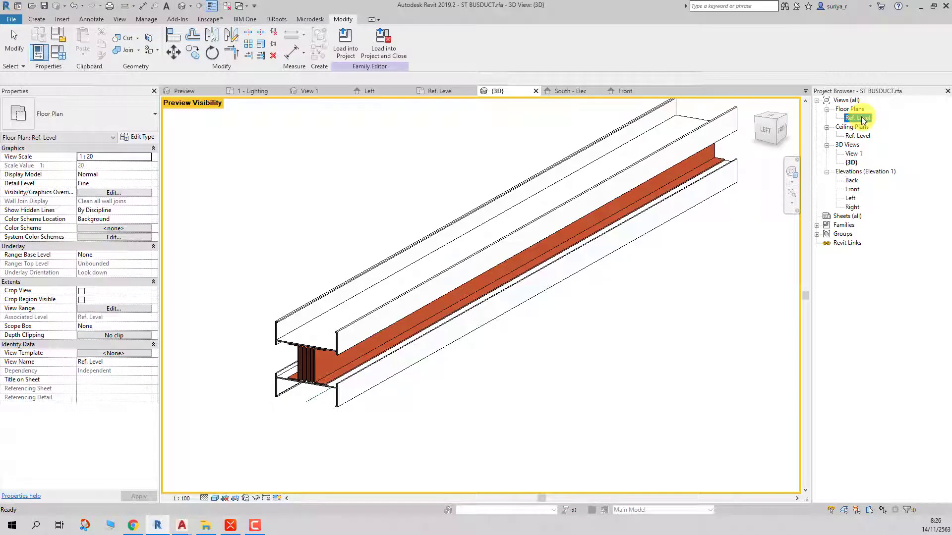
double_click(863, 119)
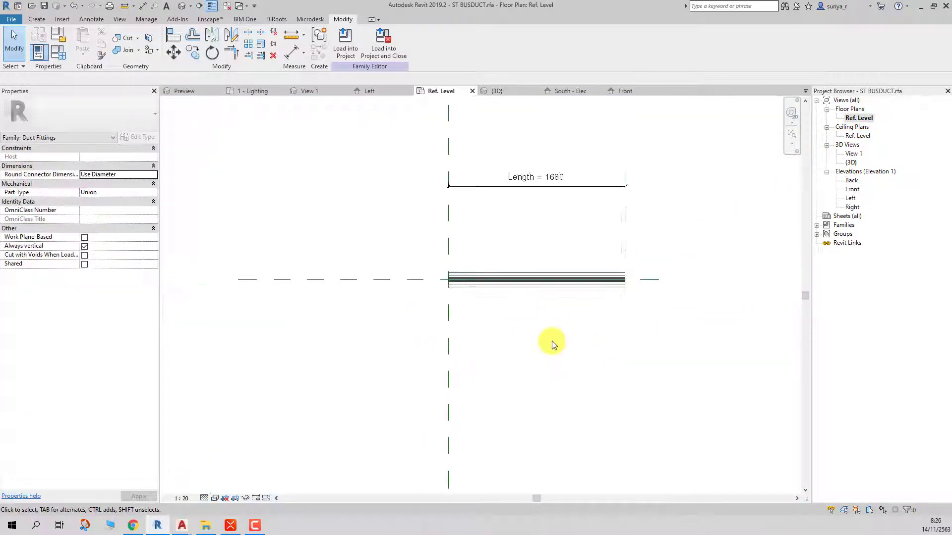
scroll(552, 248, "up", 3)
scroll(546, 242, "down", 2)
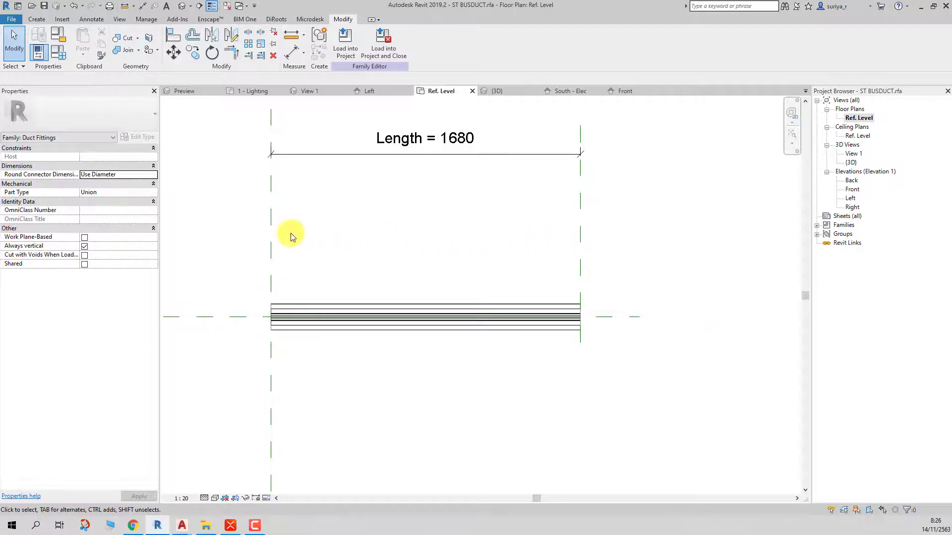
left_click(33, 20)
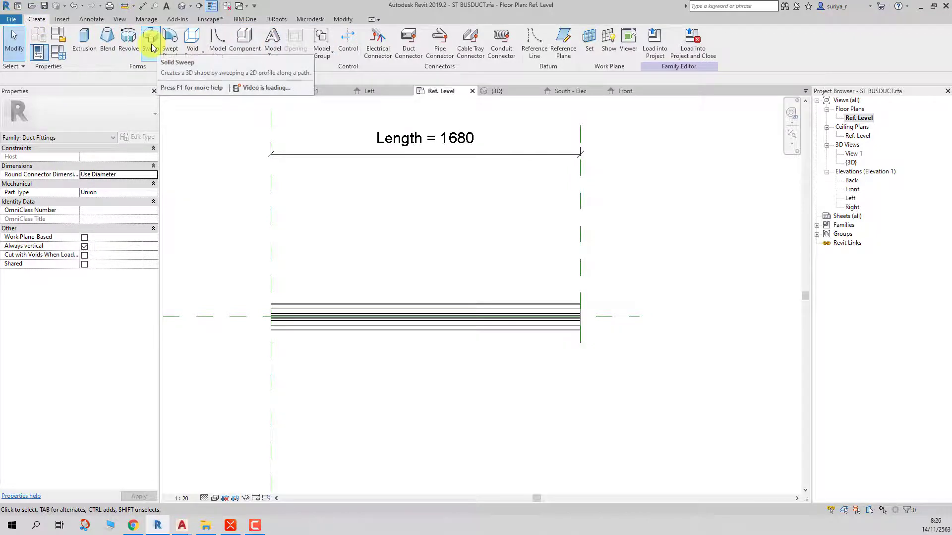
left_click(152, 43)
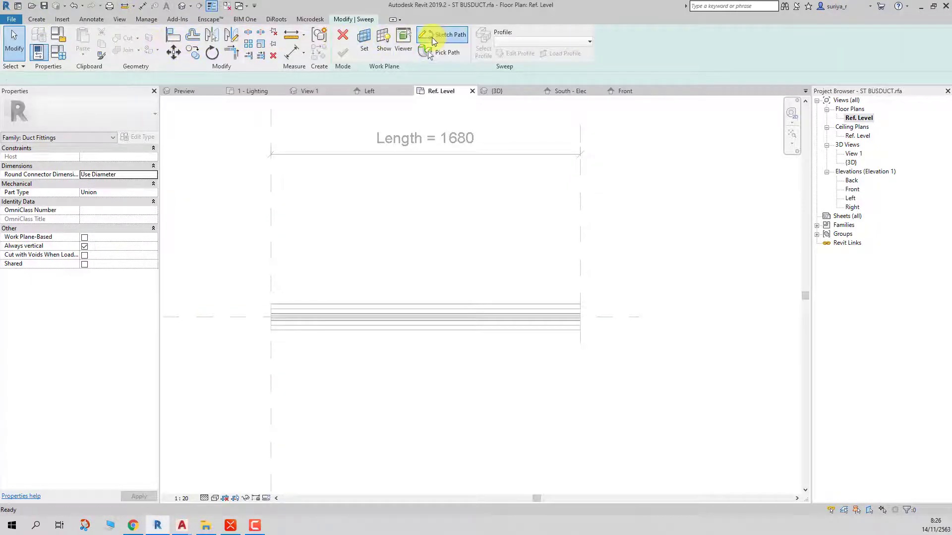
left_click(431, 35)
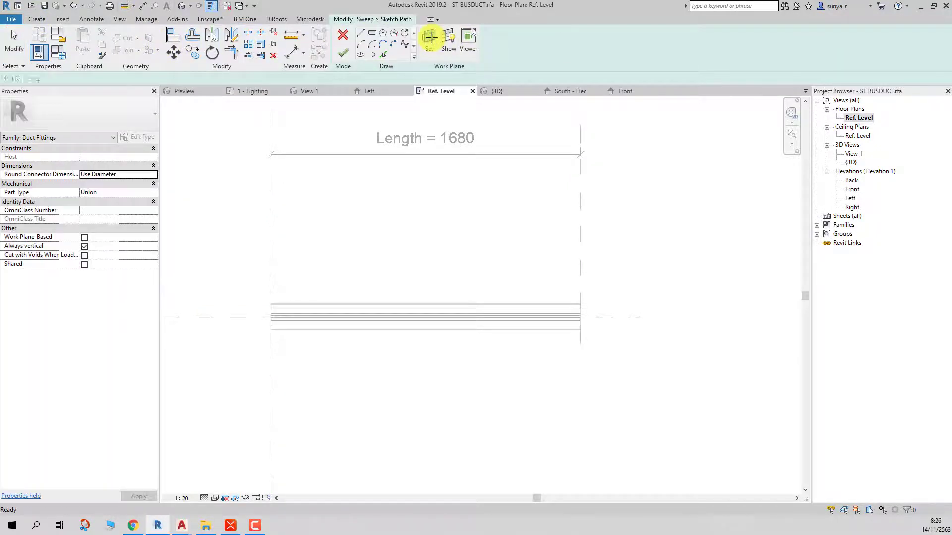
- Pick the existing 1680-long busduct line as the sweep path and finish the path
left_click(382, 58)
left_click(280, 314)
scroll(281, 314, "down", 2)
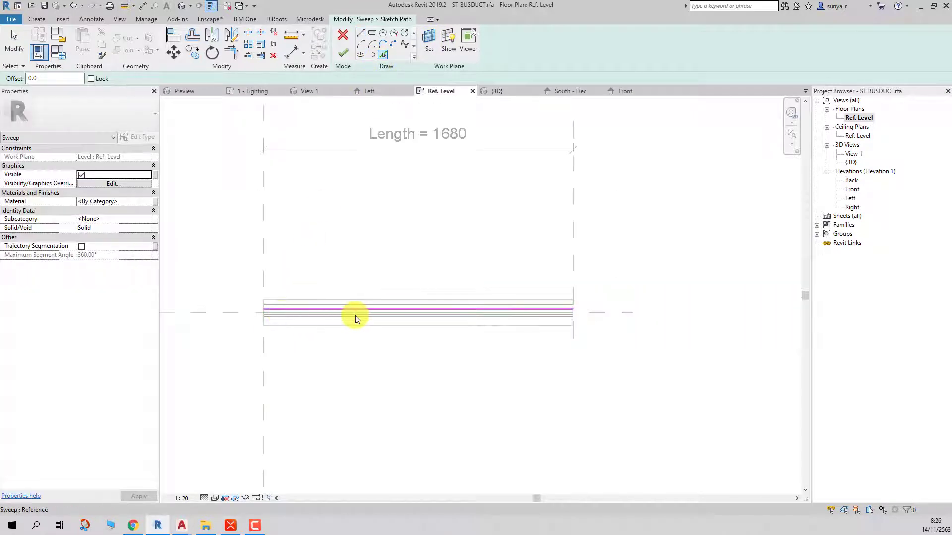
scroll(355, 315, "up", 3)
scroll(355, 316, "down", 2)
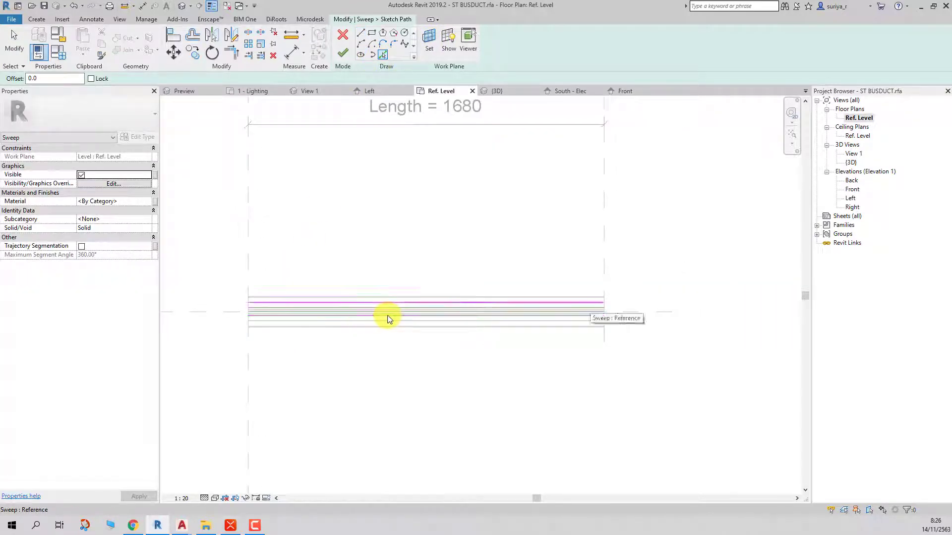
scroll(557, 314, "up", 1)
scroll(582, 315, "up", 2)
scroll(582, 314, "up", 2)
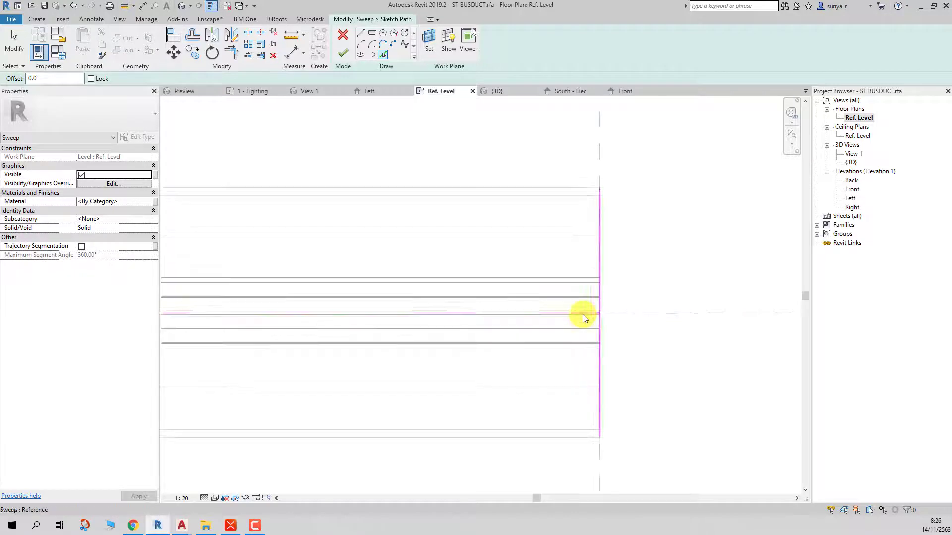
scroll(582, 315, "down", 1)
scroll(550, 313, "up", 1)
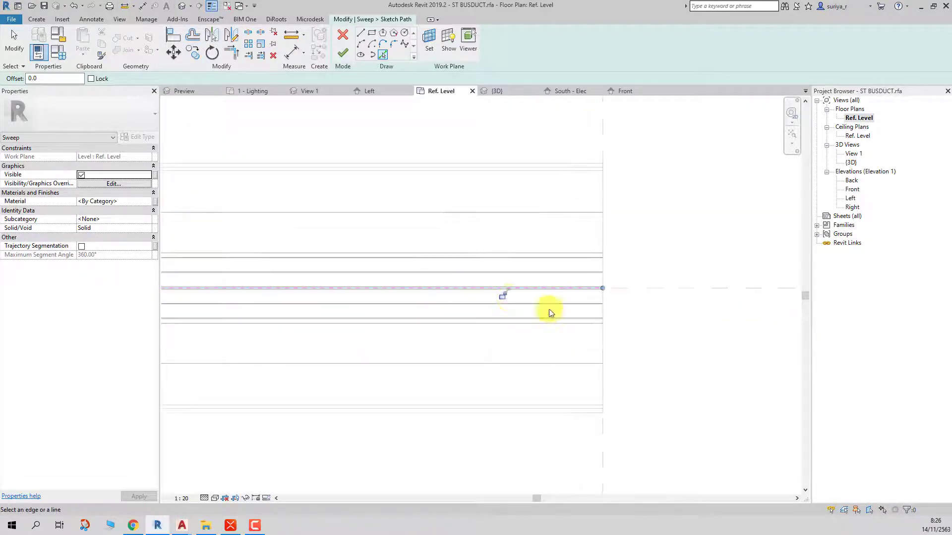
scroll(503, 298, "down", 1)
scroll(502, 298, "down", 1)
scroll(496, 288, "down", 1)
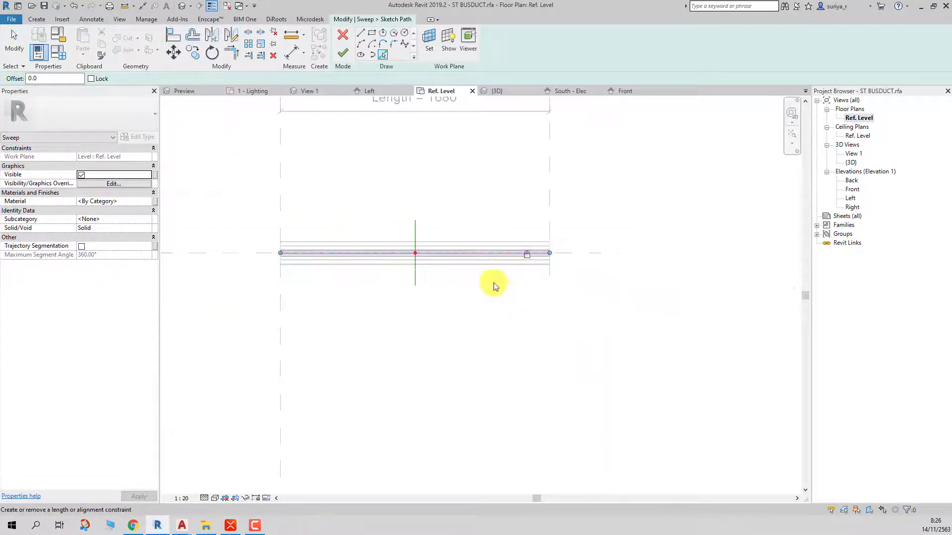
scroll(494, 286, "down", 2)
left_click(345, 57)
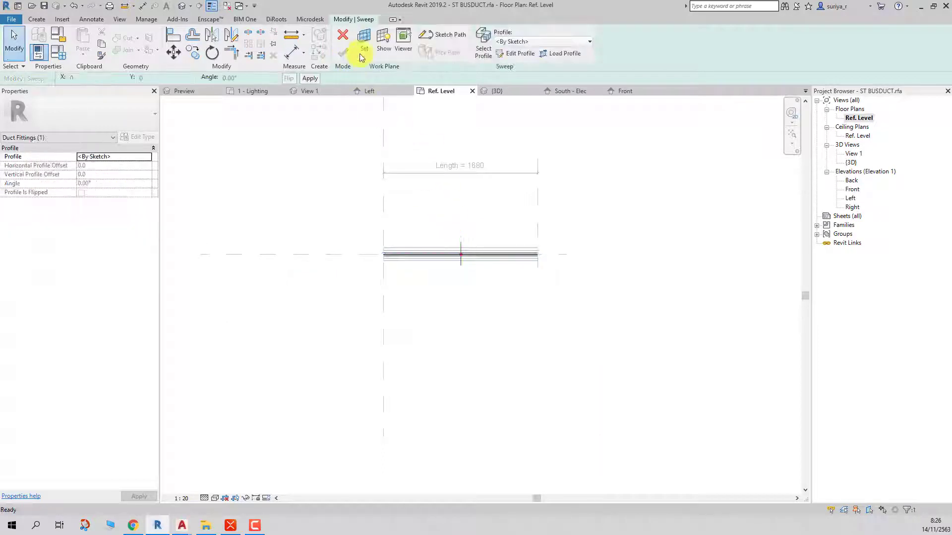
- Edit the sweep profile in the Left elevation, shown at Fine detail
left_click(519, 55)
left_click(489, 361)
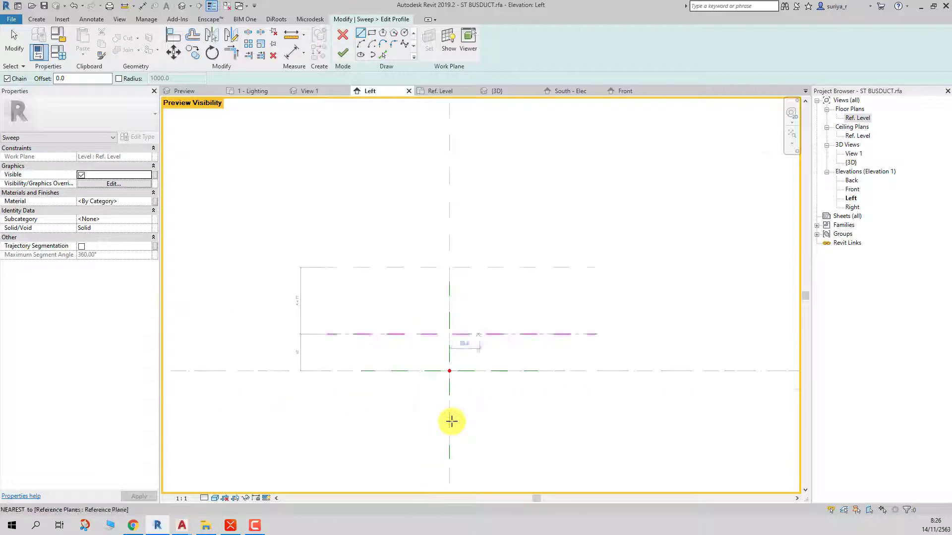
left_click(205, 498)
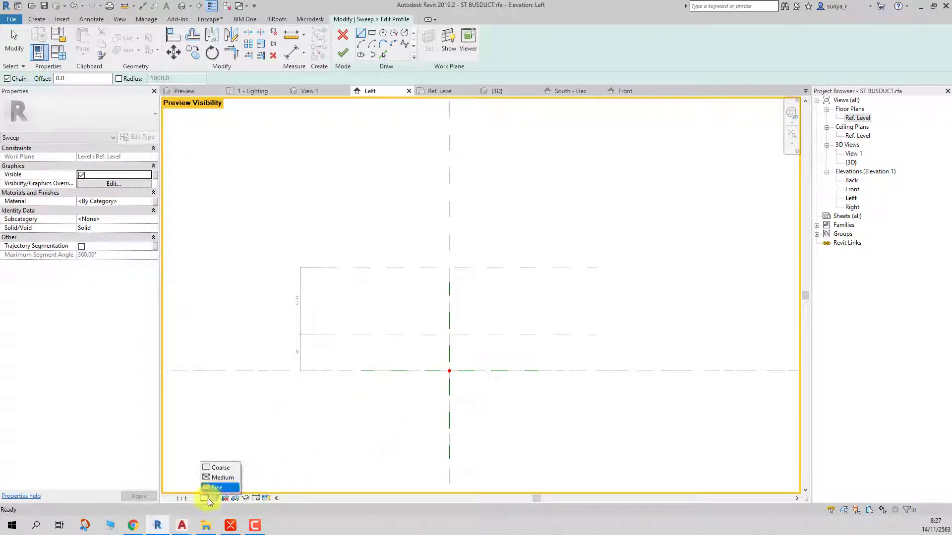
left_click(222, 489)
scroll(378, 321, "up", 2)
scroll(378, 321, "down", 2)
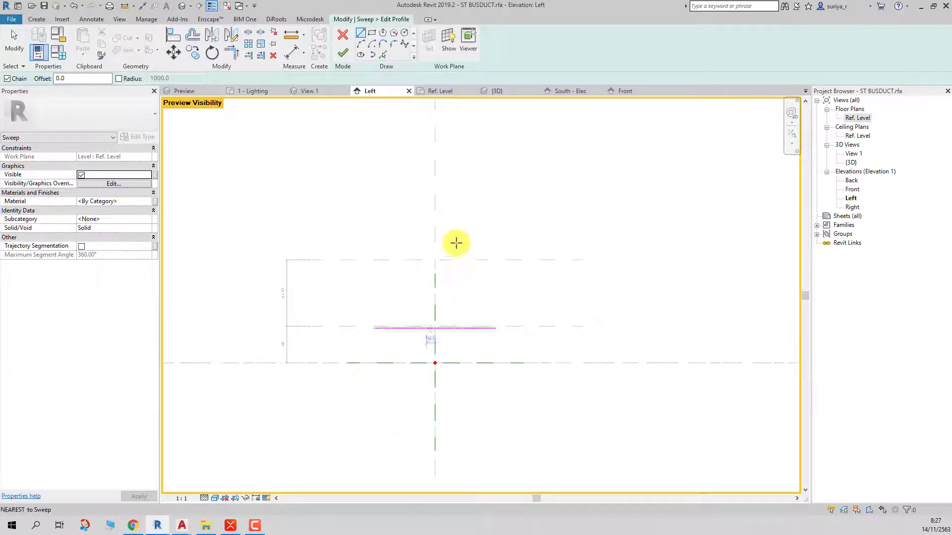
scroll(456, 242, "up", 2)
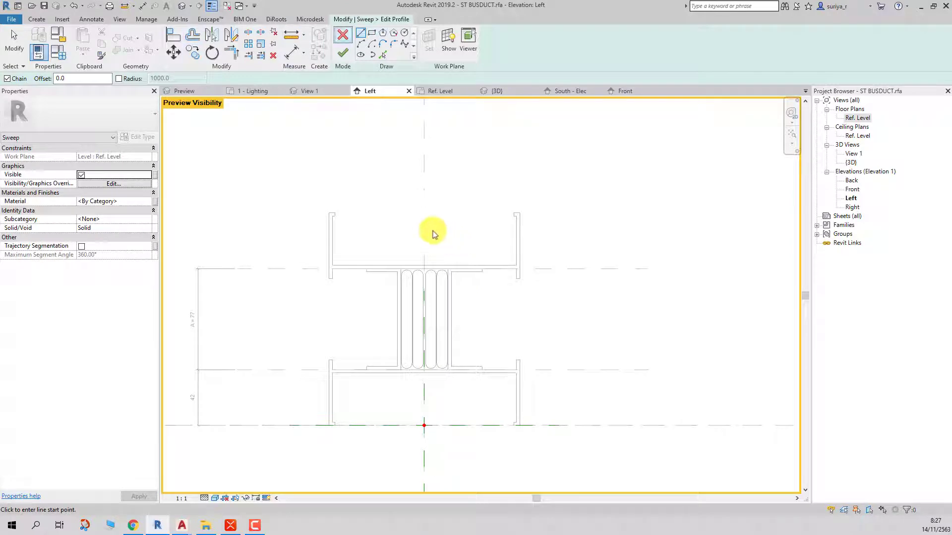
- Draw a rectangle profile enclosing the busduct cross-section
left_click(36, 20)
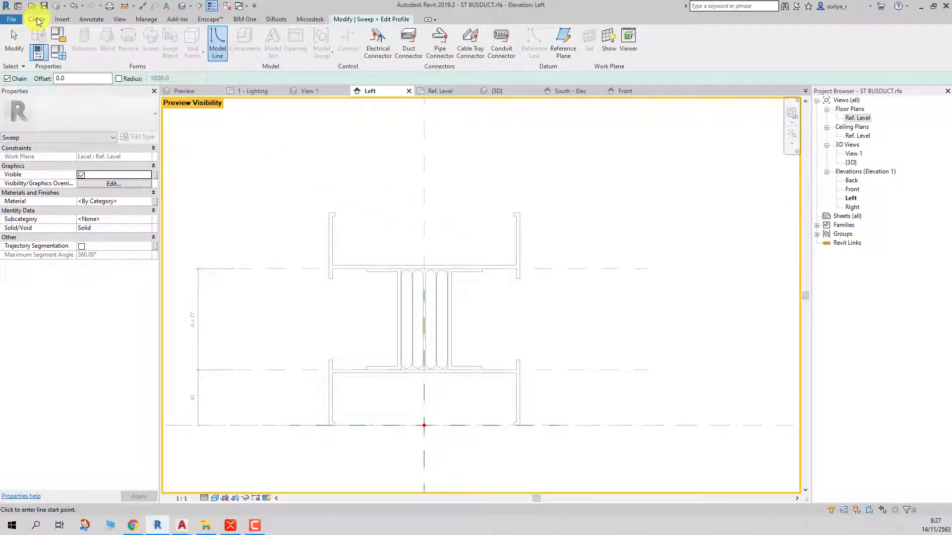
left_click(216, 37)
left_click(375, 19)
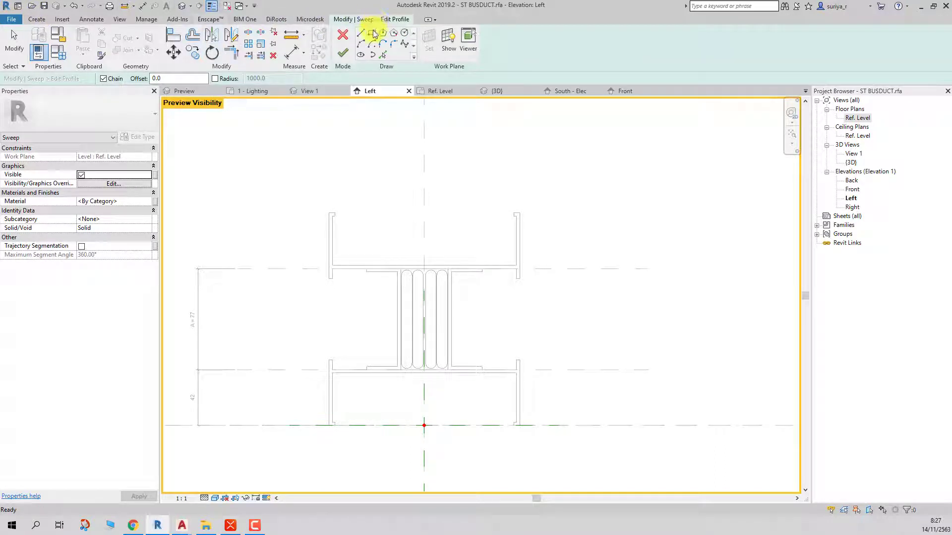
left_click(371, 34)
scroll(315, 421, "up", 3)
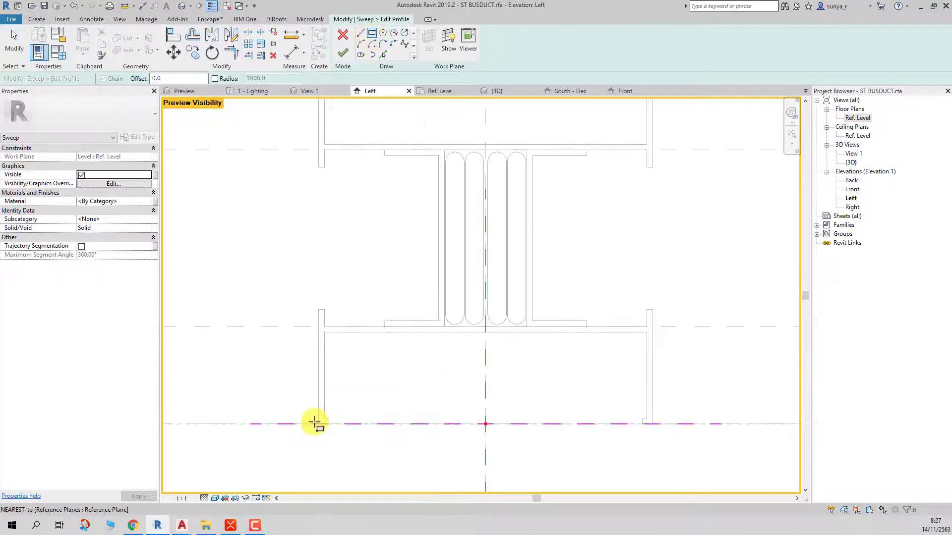
scroll(315, 421, "down", 1)
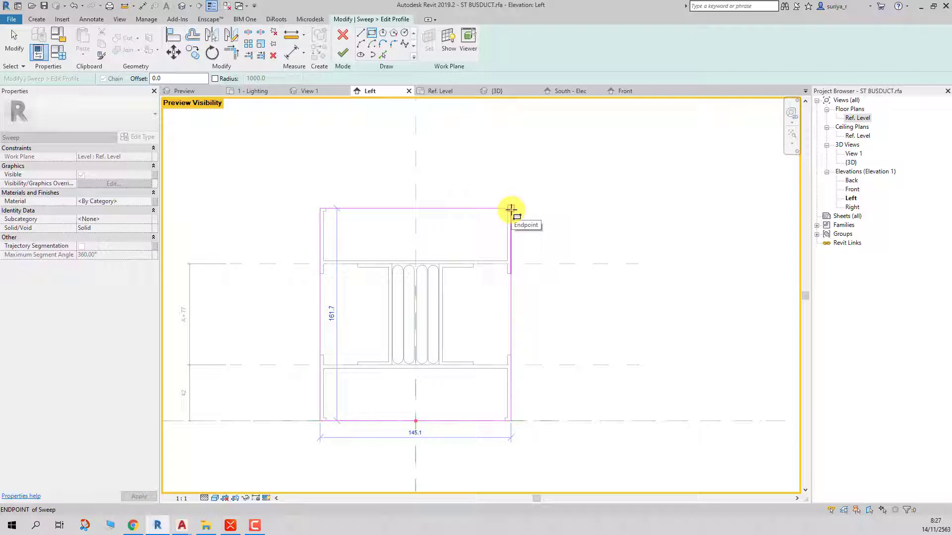
left_click(510, 208)
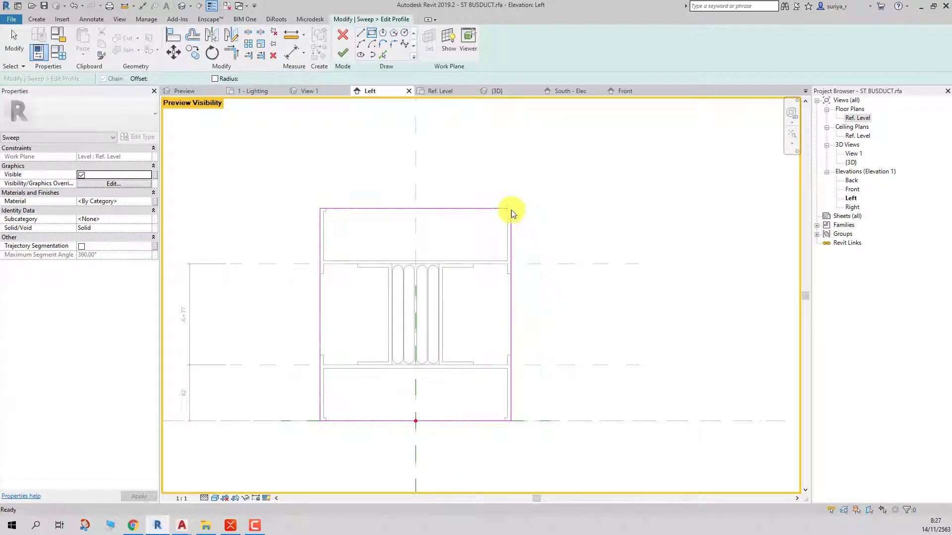
key("Escape")
scroll(555, 174, "down", 1)
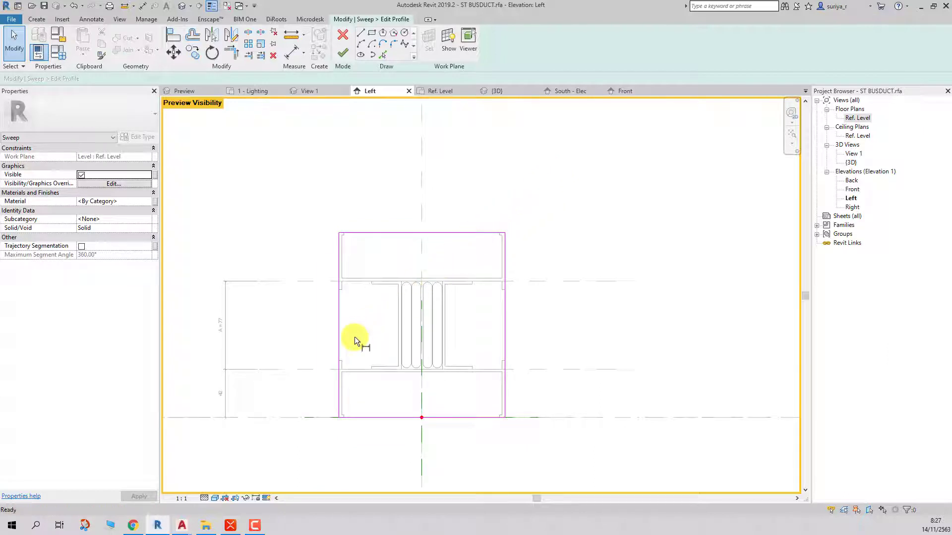
- Place an aligned dimension for the profile's 145 overall width
key("d")
key("i")
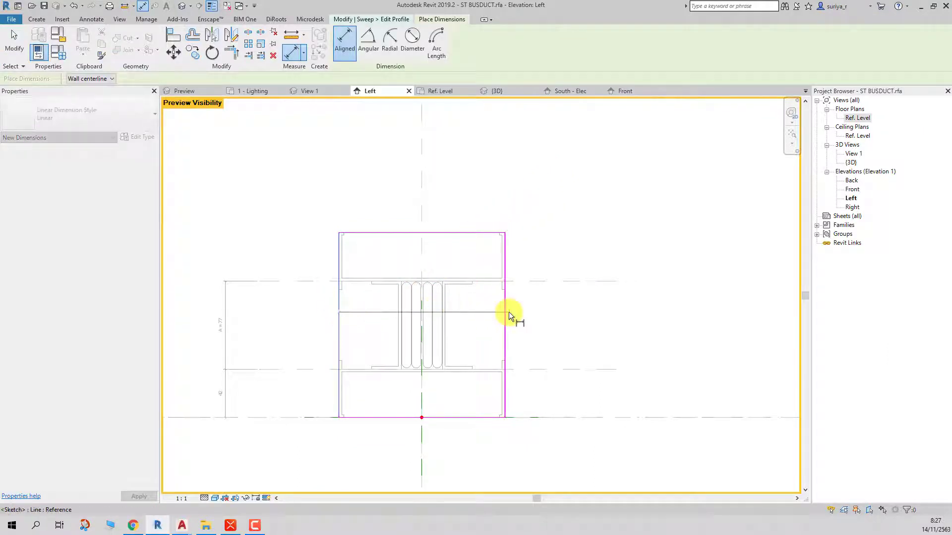
left_click(506, 311)
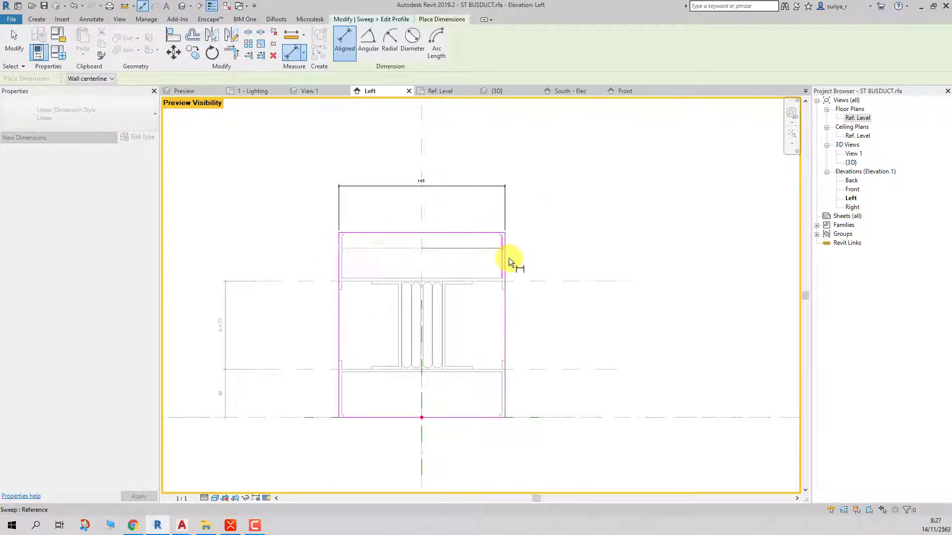
scroll(509, 257, "up", 2)
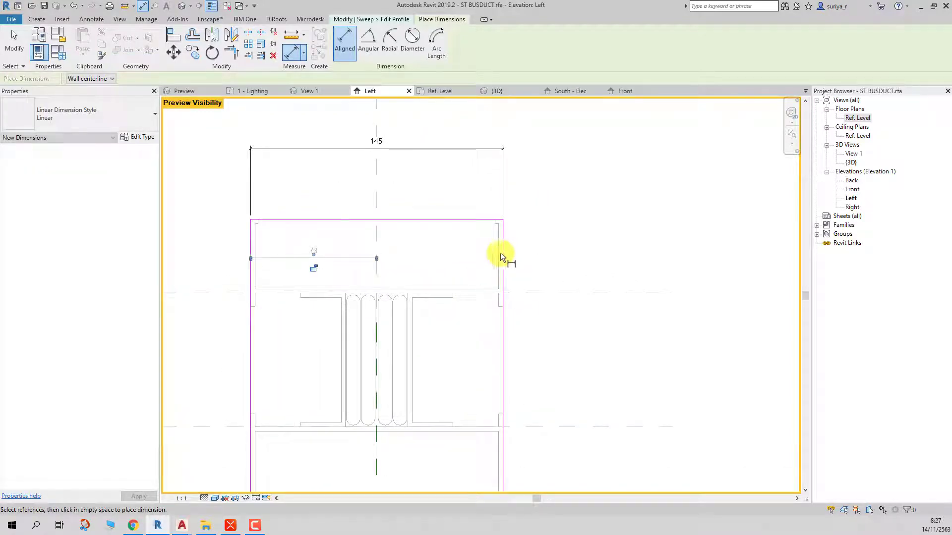
key("Escape")
key("Escape")
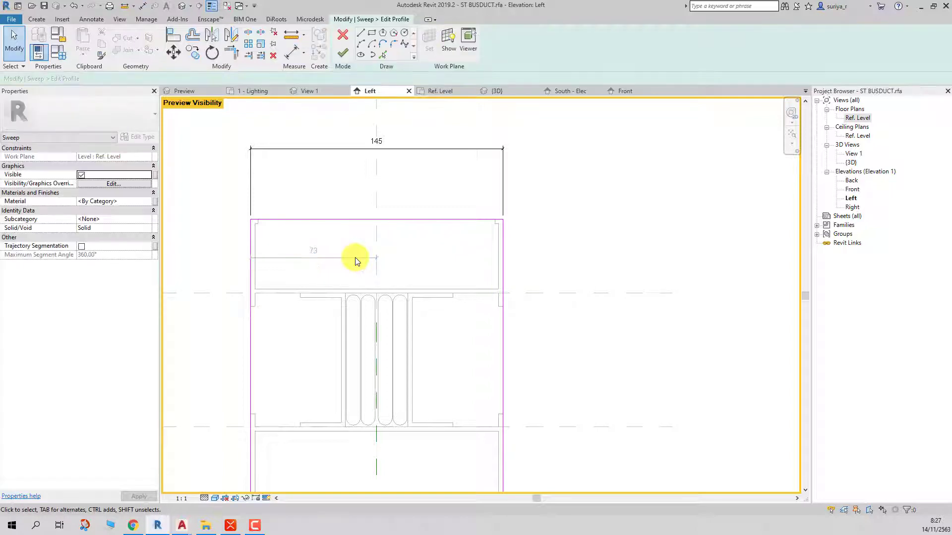
scroll(353, 254, "down", 2)
scroll(319, 213, "up", 2)
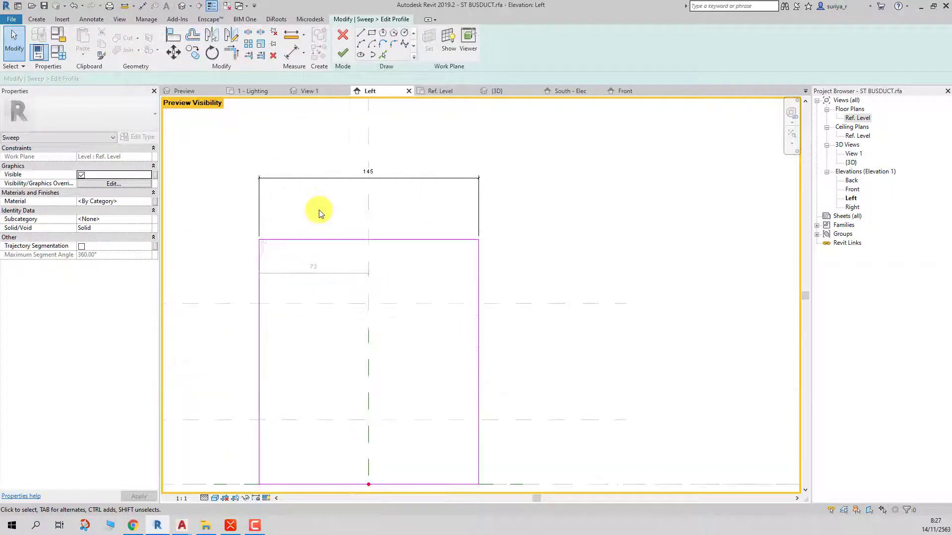
- Add a width dimension split at the centre plane and set it to EQ
key("d")
key("i")
left_click(259, 347)
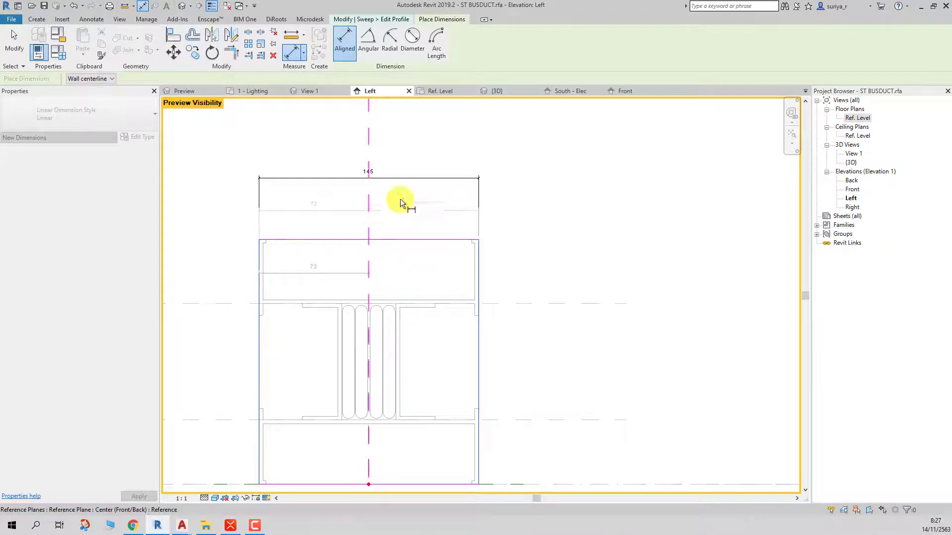
left_click(424, 189)
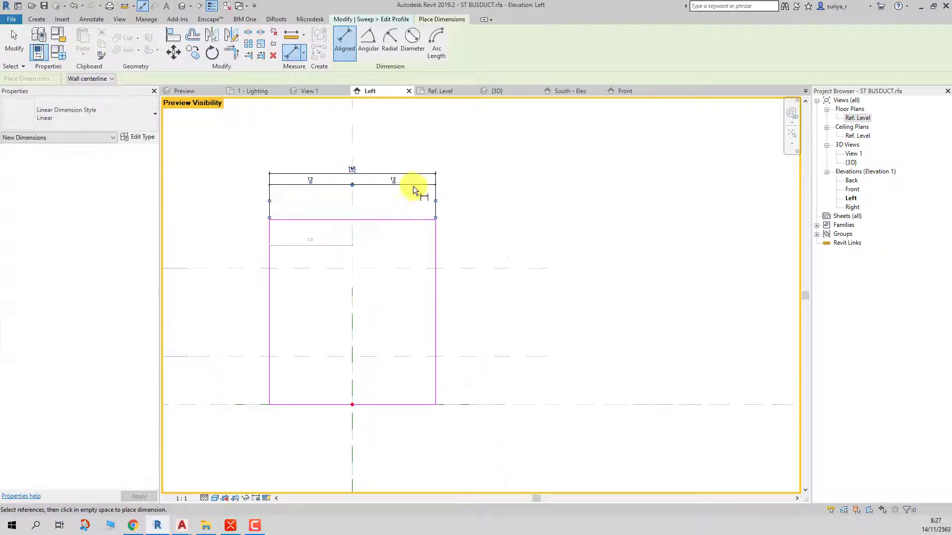
left_click(351, 168)
scroll(346, 204, "up", 1)
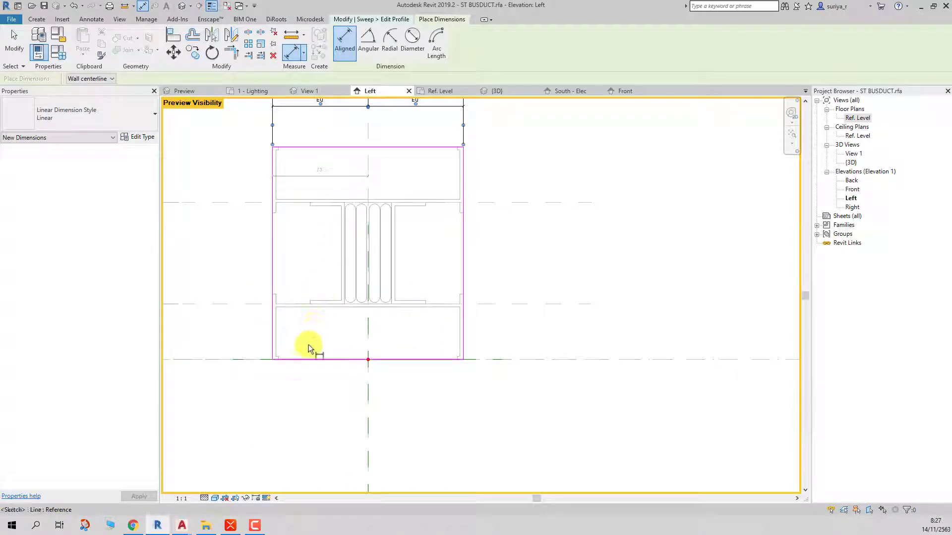
- Add the profile's 161.7 height dimension from the bottom edge and select it
left_click(305, 360)
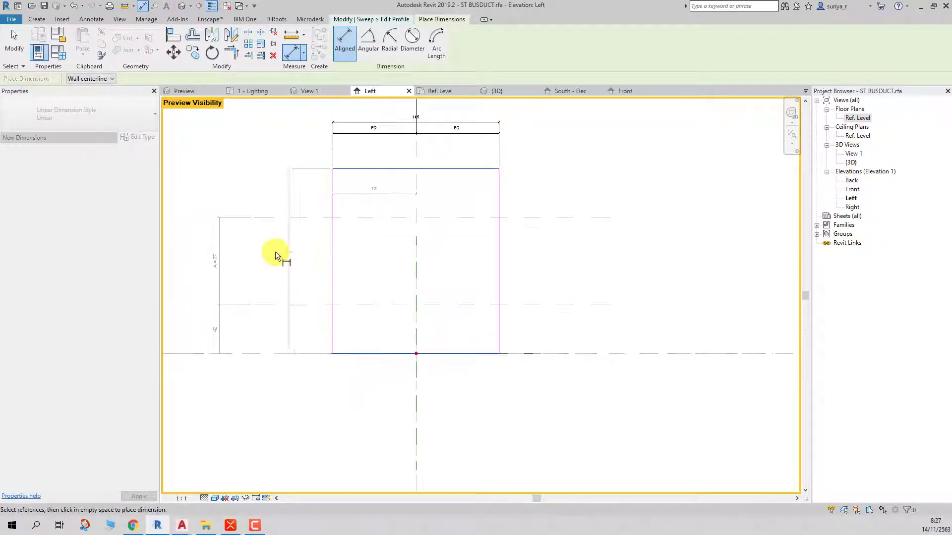
left_click(275, 251)
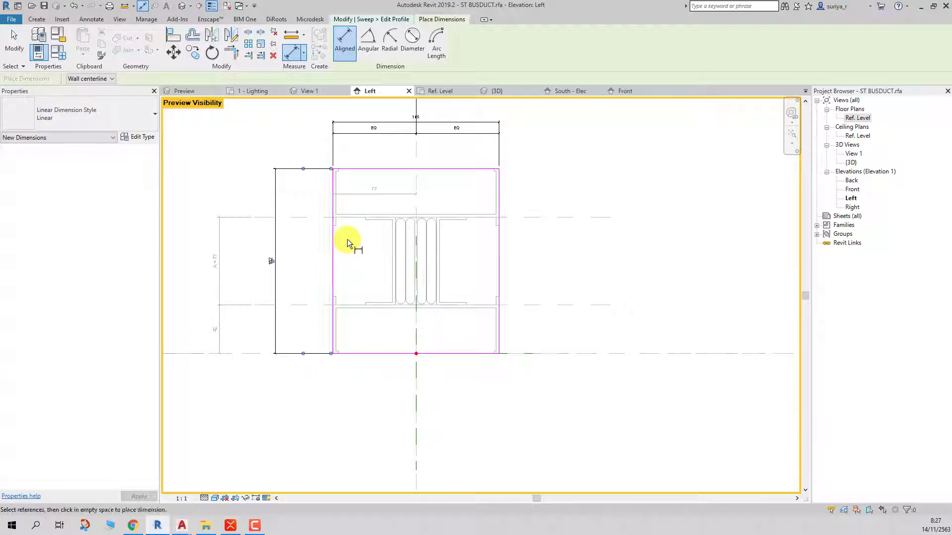
key("Escape")
key("Escape")
scroll(391, 223, "down", 1)
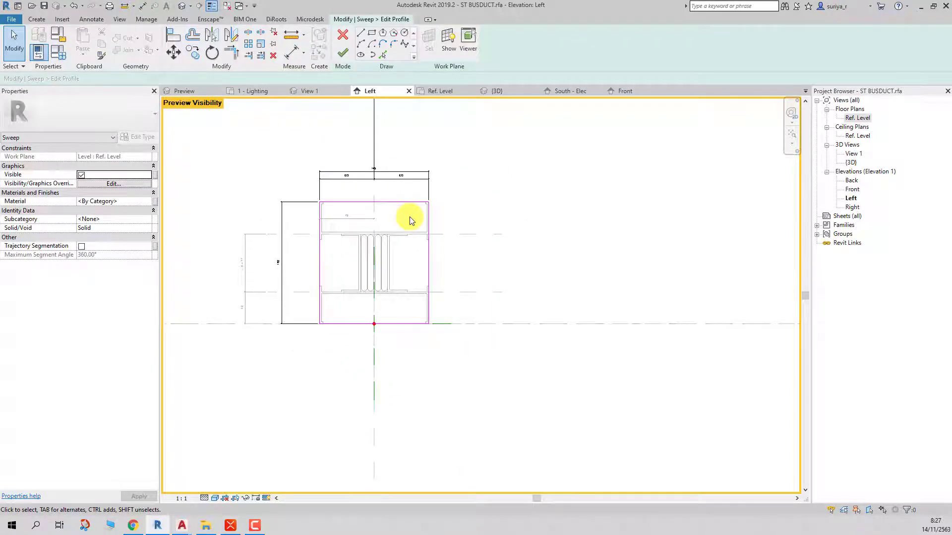
scroll(347, 214, "up", 1)
left_click(302, 211)
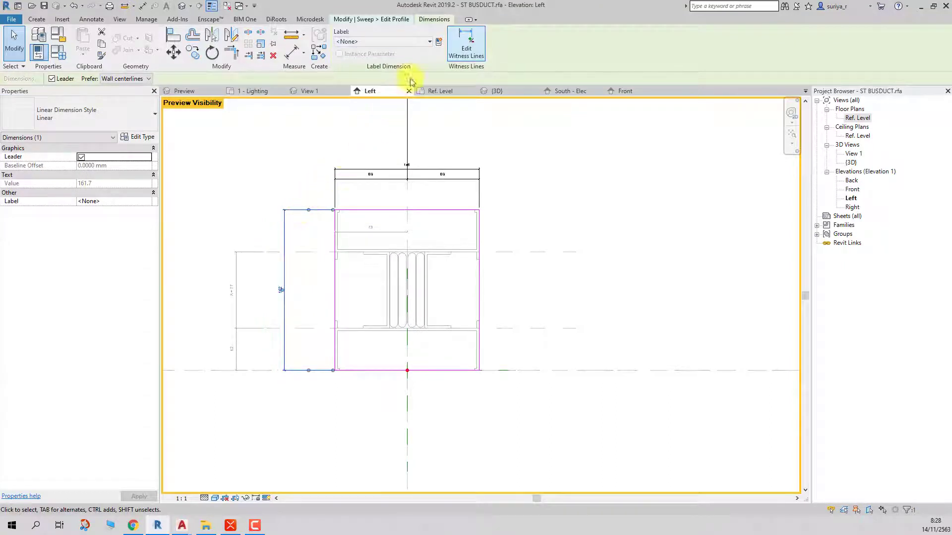
- Label the height dimension with a new parameter named H
left_click(439, 43)
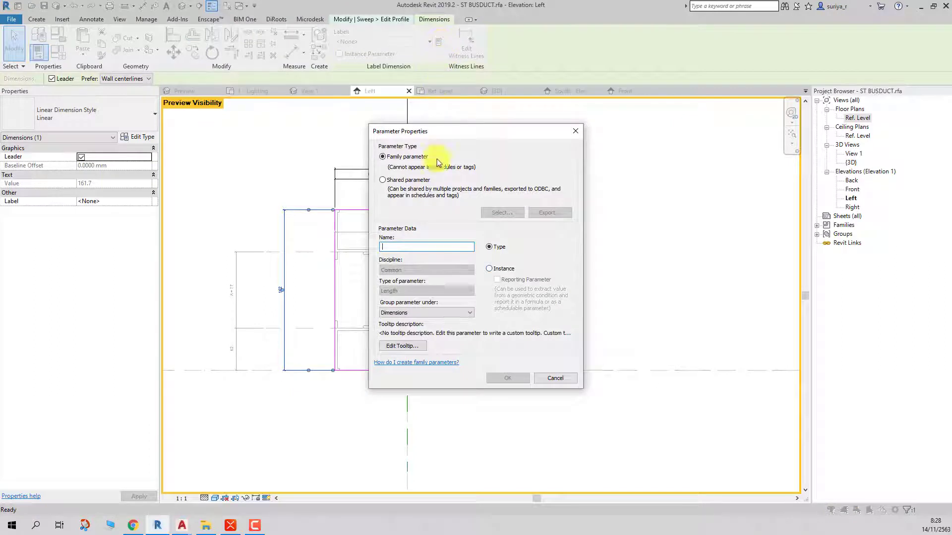
type("H")
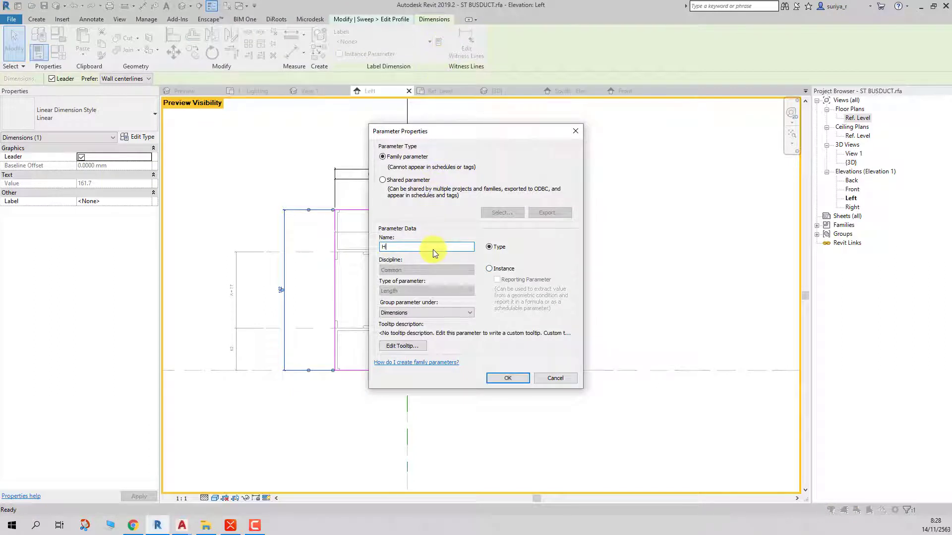
left_click(507, 378)
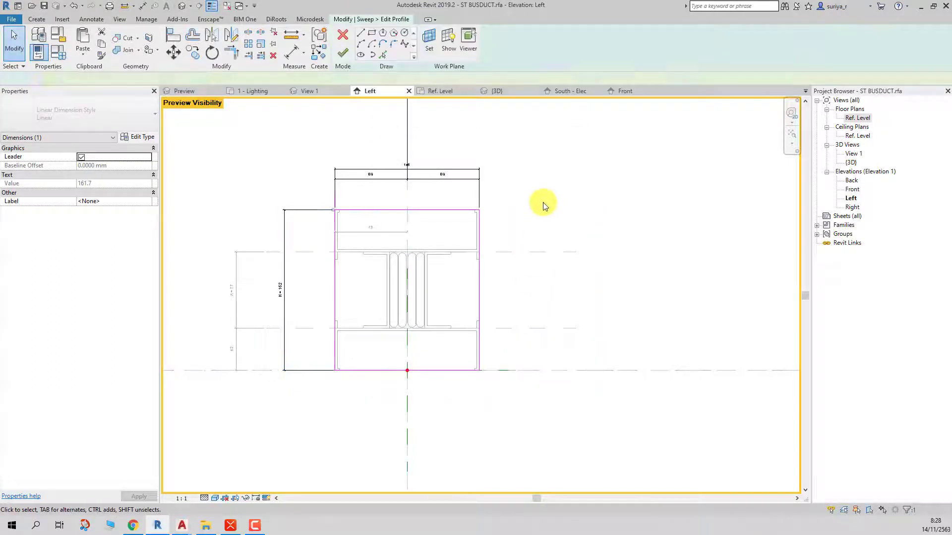
- Label the 145 overall width dimension with a new parameter named W
left_click(467, 174)
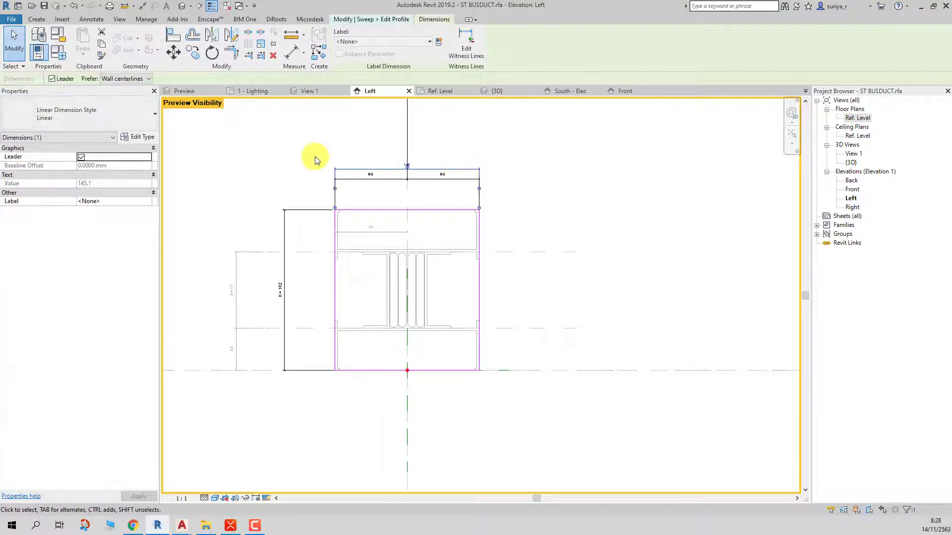
scroll(425, 164, "up", 1)
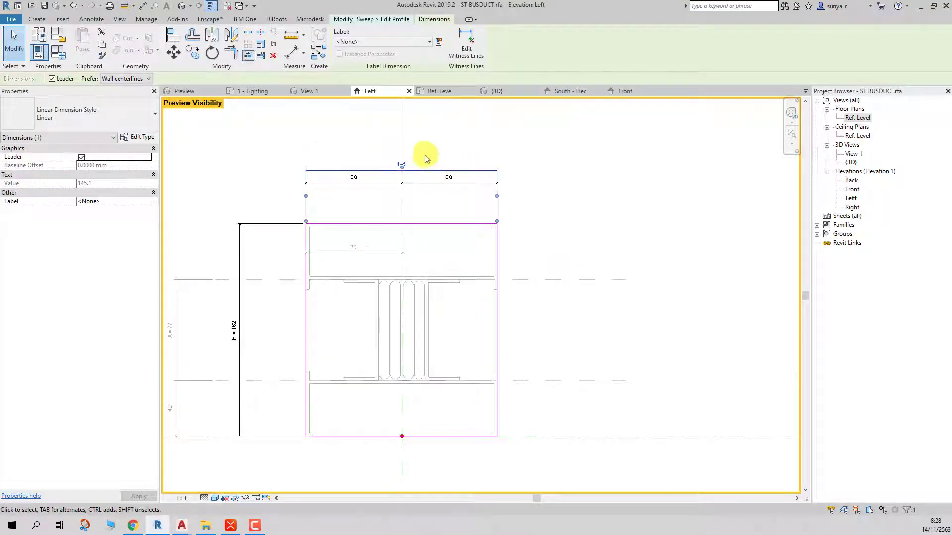
left_click(438, 41)
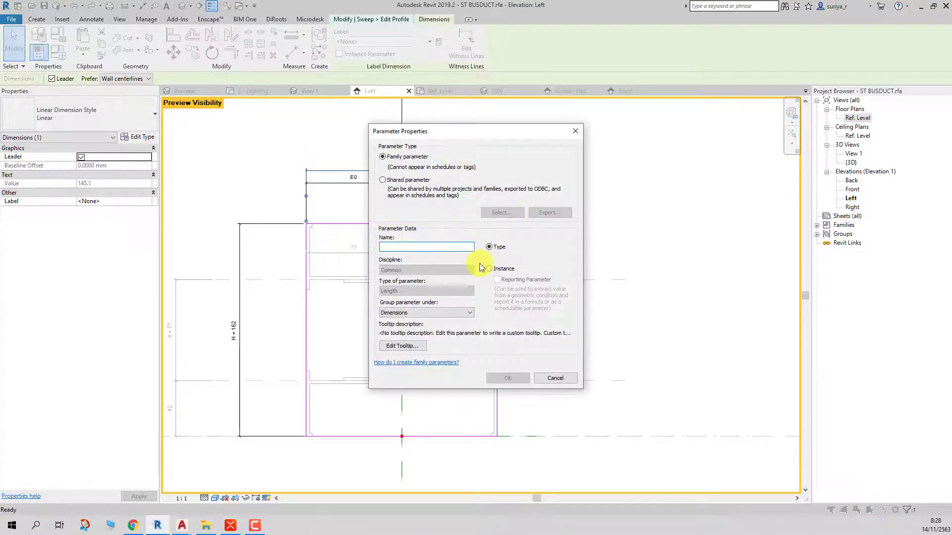
type("W")
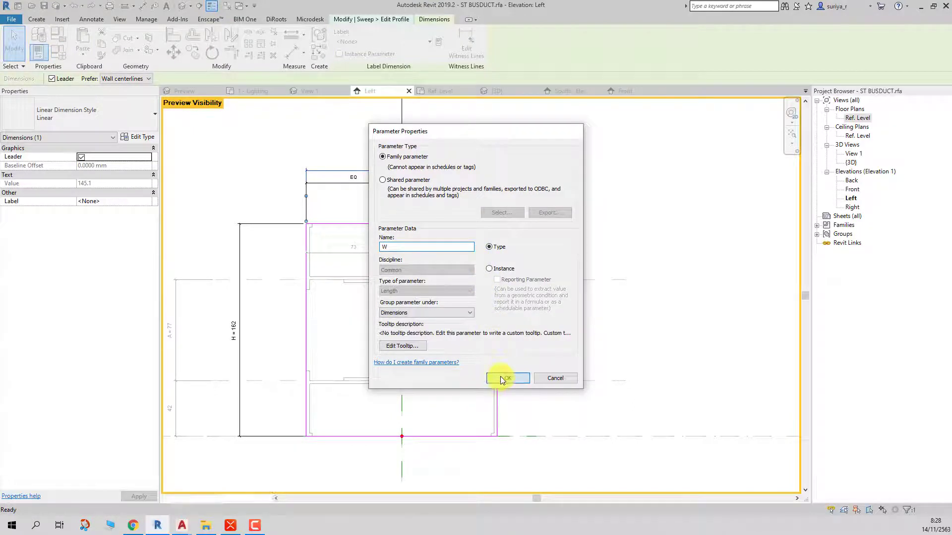
left_click(505, 377)
left_click(597, 242)
scroll(523, 221, "down", 2)
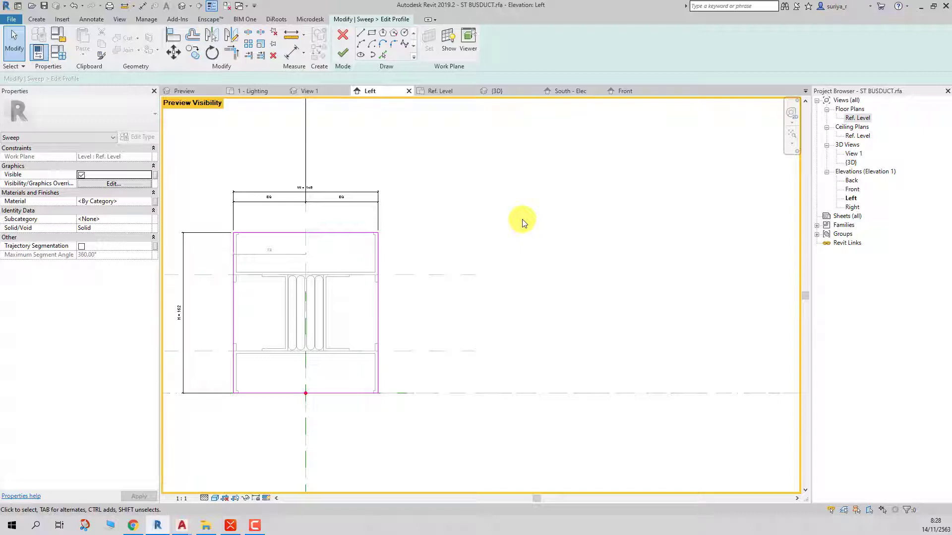
scroll(522, 219, "down", 2)
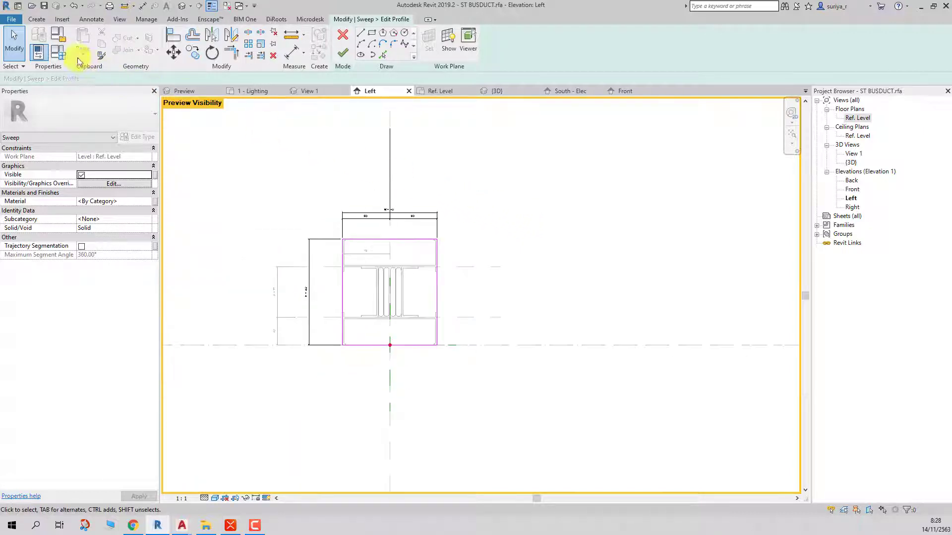
- Move the W parameter above Length in the Family Types list
left_click(61, 52)
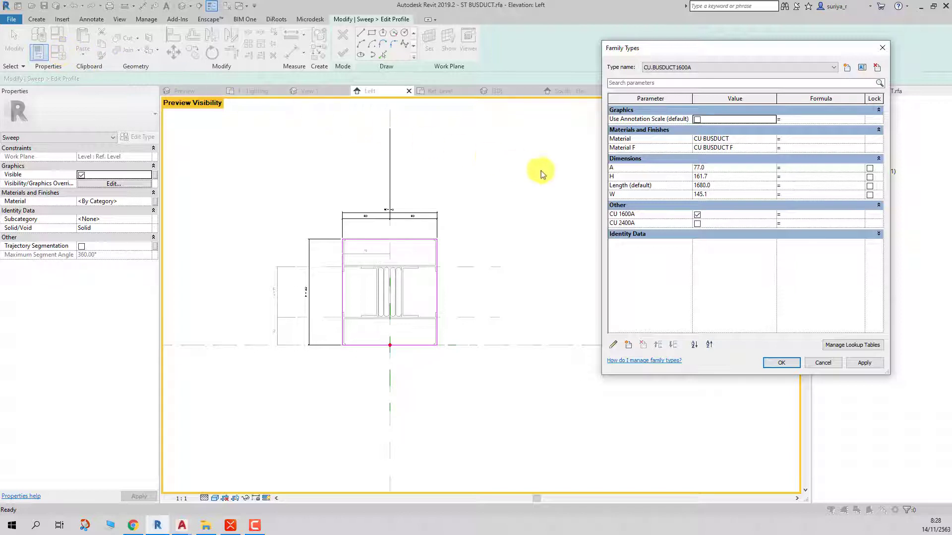
left_click(648, 195)
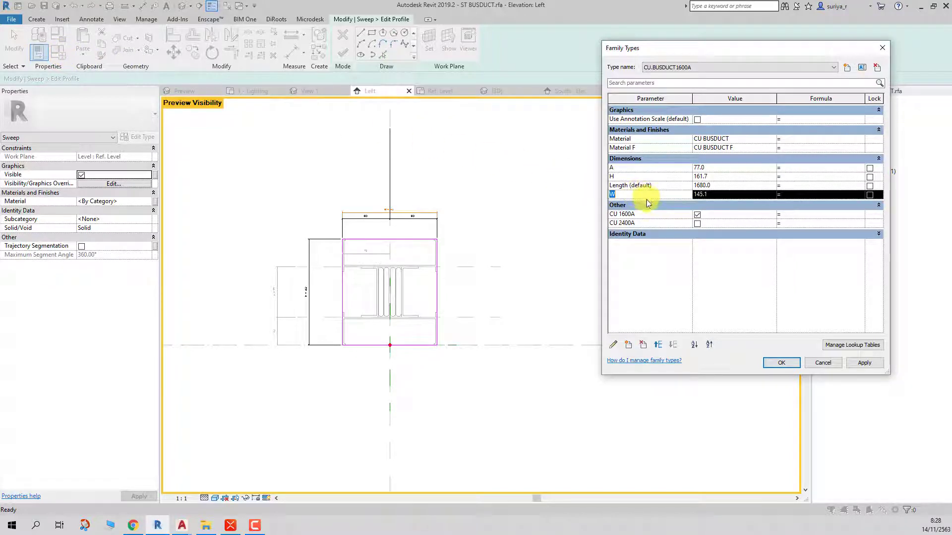
left_click(658, 345)
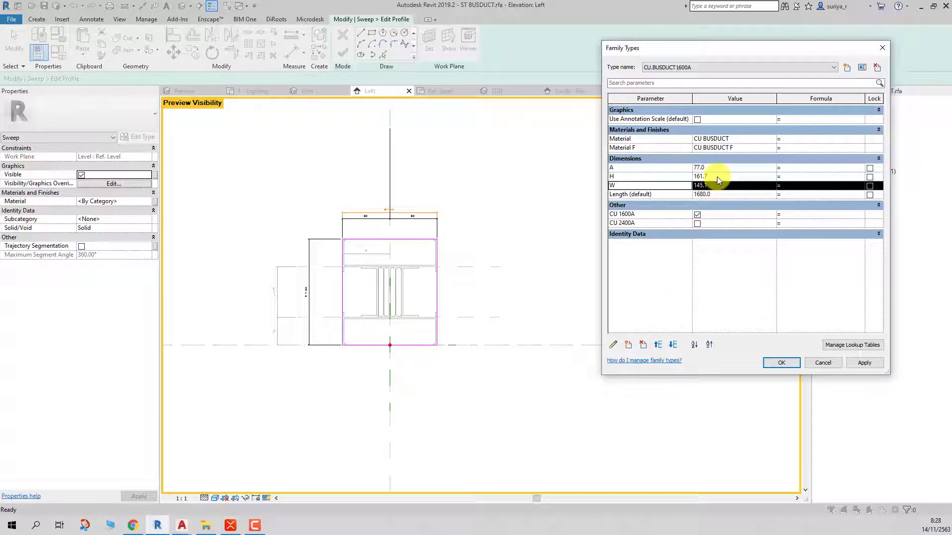
- Switch the family to the CU.BUSDUCT 2500A type and apply it
left_click(739, 67)
left_click(734, 76)
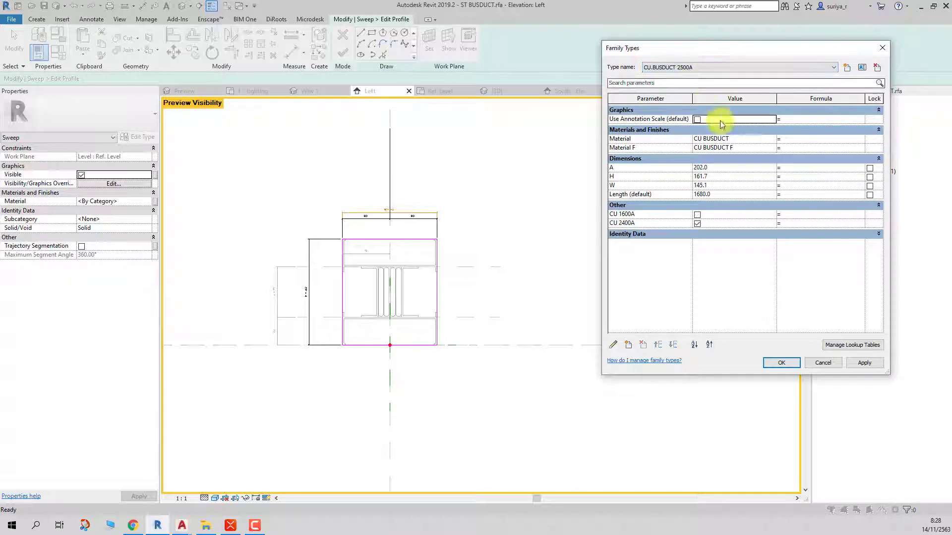
left_click(863, 364)
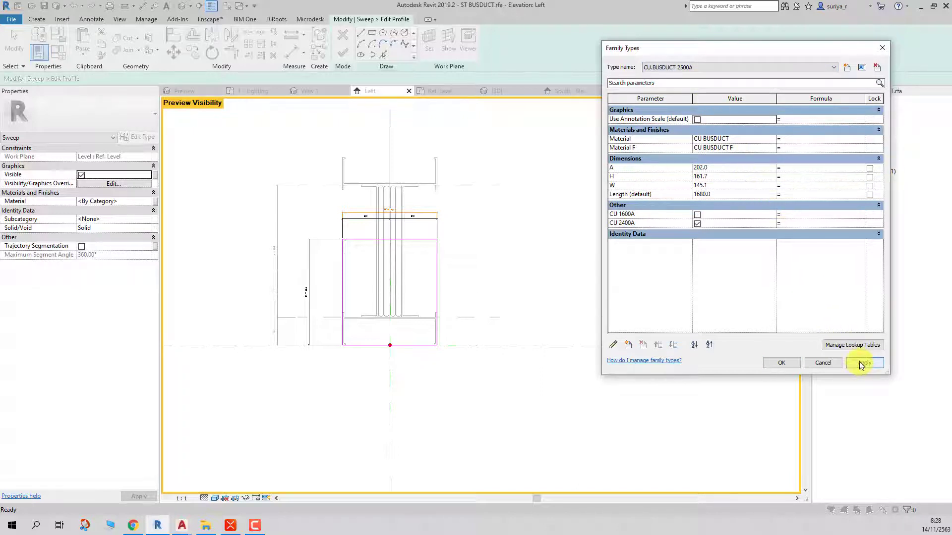
left_click(789, 363)
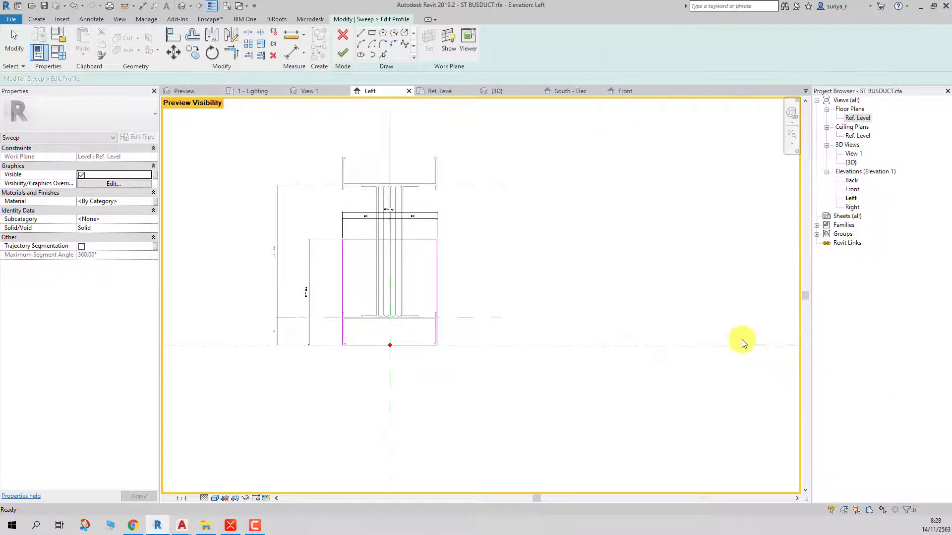
scroll(580, 257, "up", 4)
- Fit the profile in view and start an aligned dimension toward the Ref. Level, then exit
key("z")
key("f")
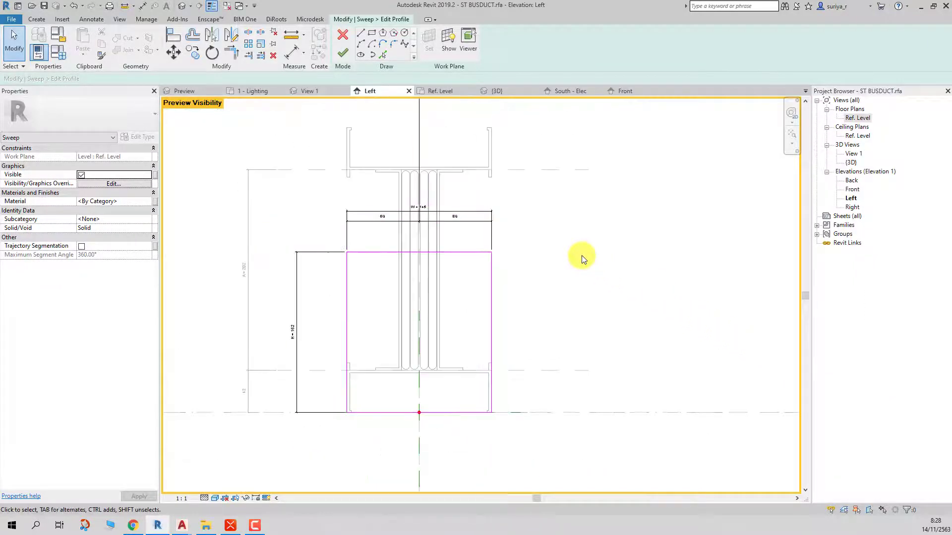
scroll(582, 255, "up", 3)
key("d")
key("i")
scroll(351, 131, "up", 2)
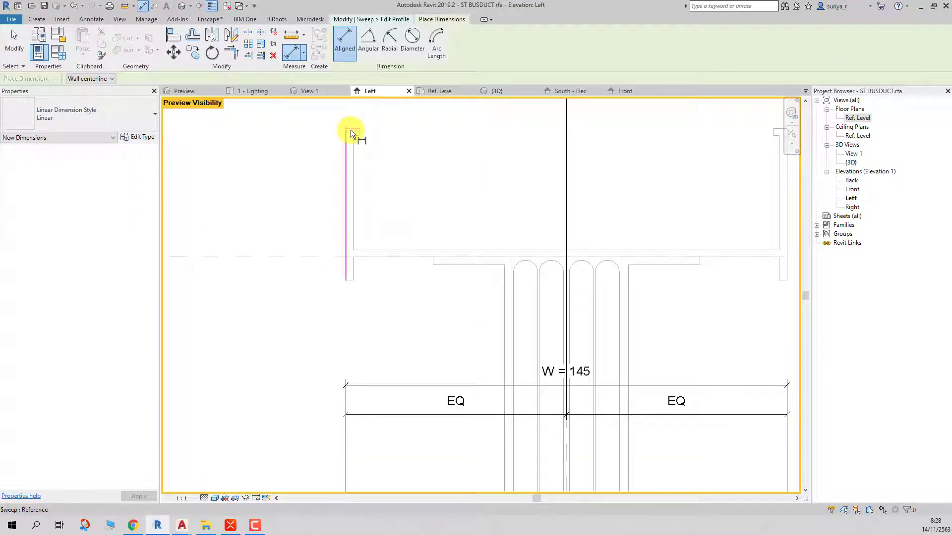
key("z")
key("f")
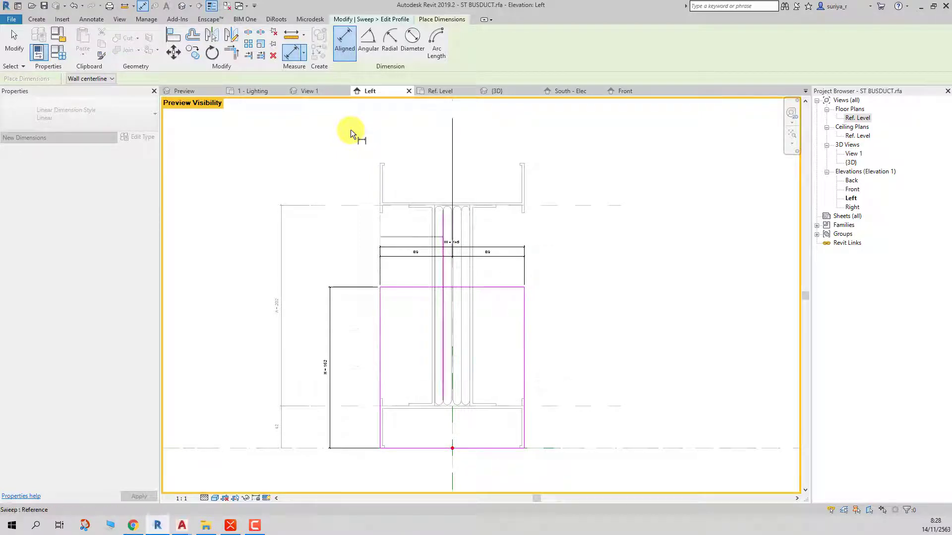
scroll(391, 168, "up", 3)
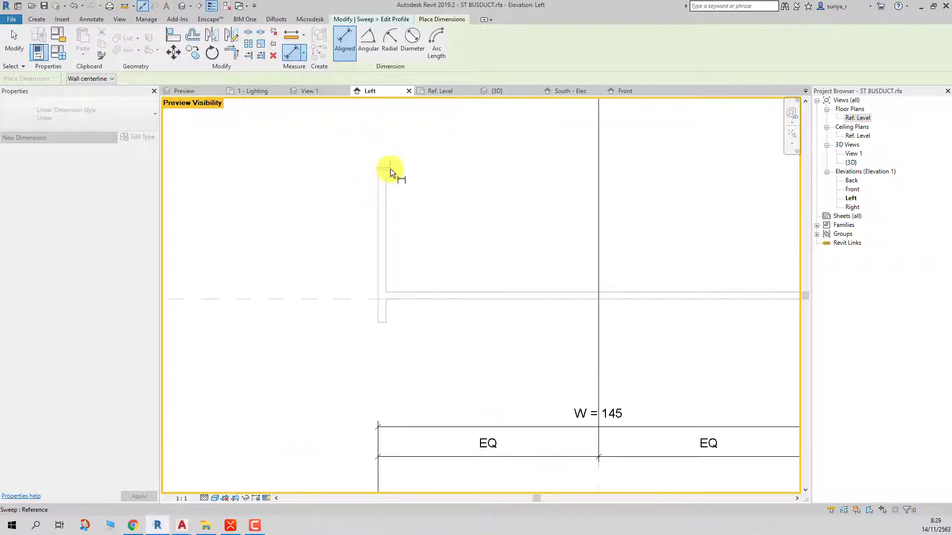
scroll(390, 168, "up", 1)
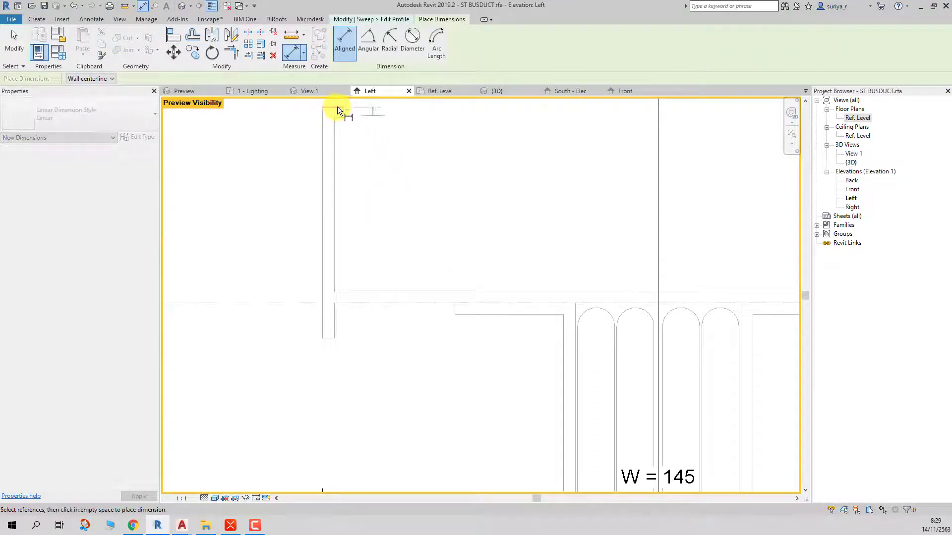
scroll(337, 106, "down", 3)
scroll(357, 133, "down", 1)
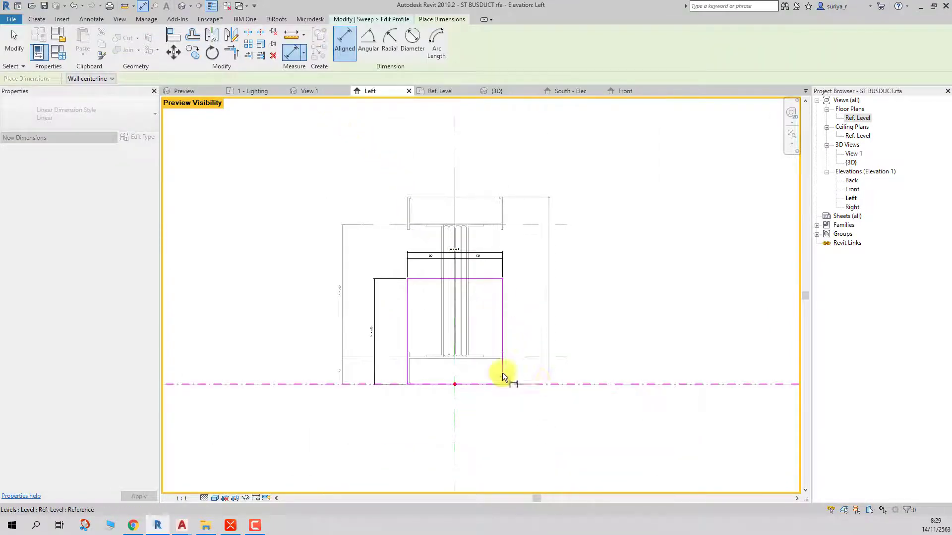
scroll(325, 307, "up", 2)
scroll(332, 272, "up", 1)
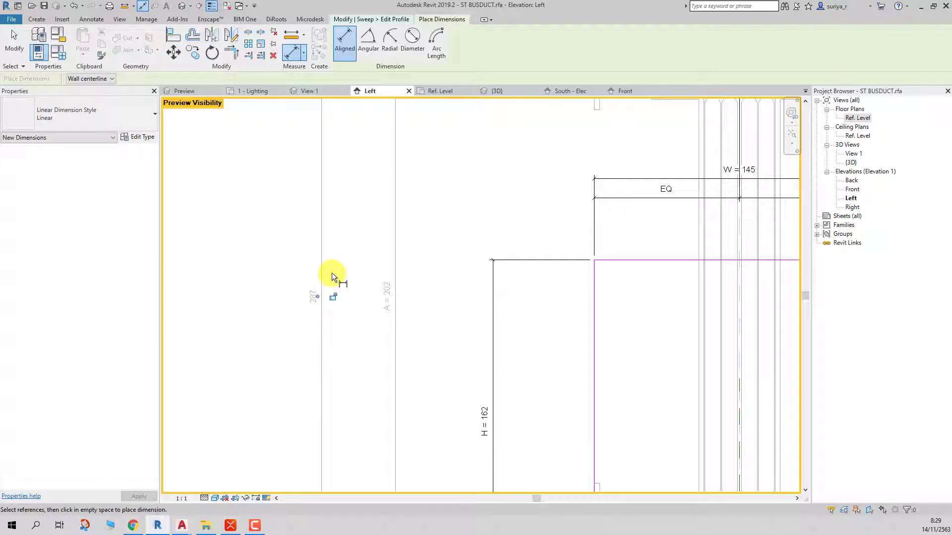
scroll(332, 272, "down", 2)
key("Escape")
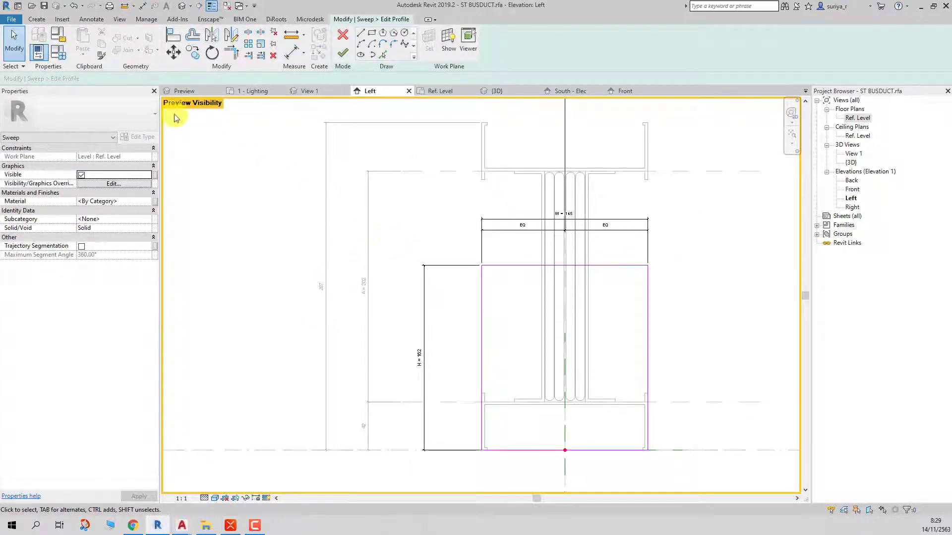
- Set H to 287 for the CU.BUSDUCT 2500A type and zoom to the taller profile
left_click(58, 52)
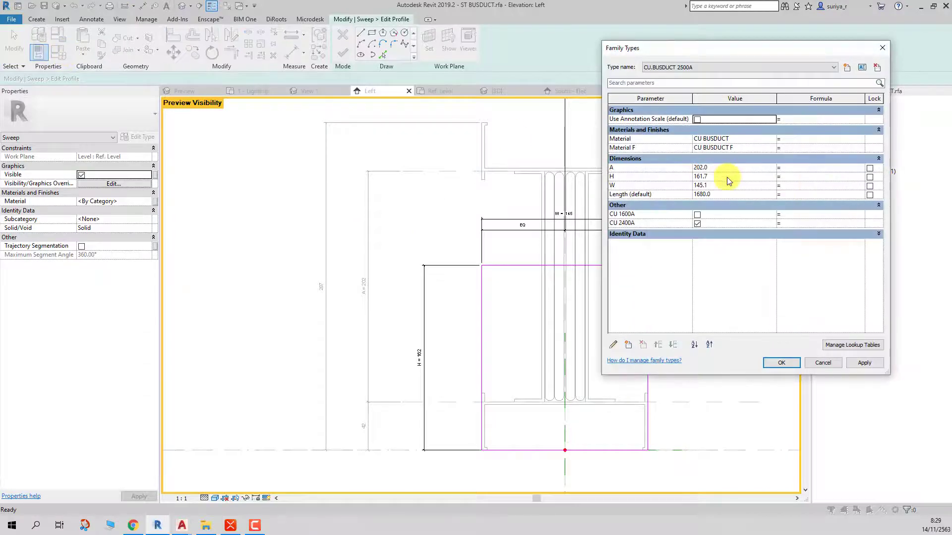
left_click(727, 177)
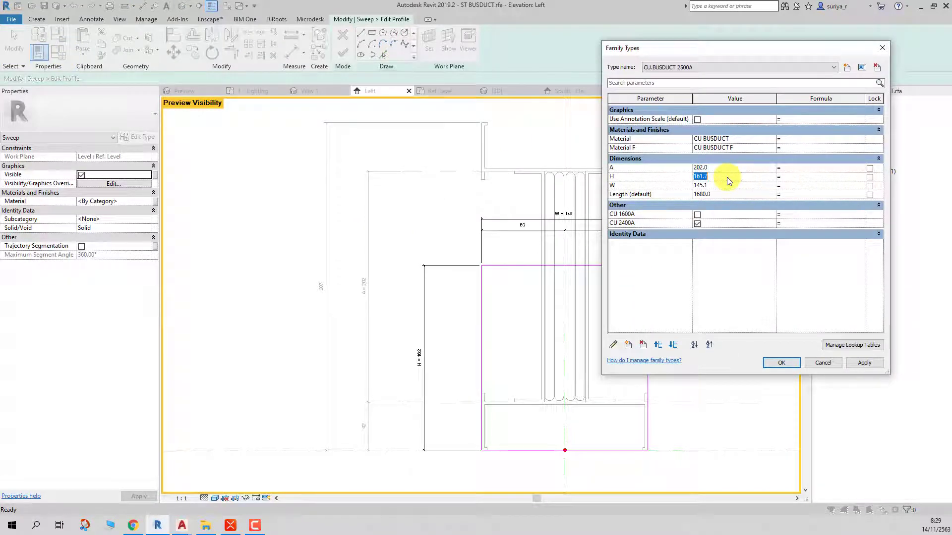
type("287")
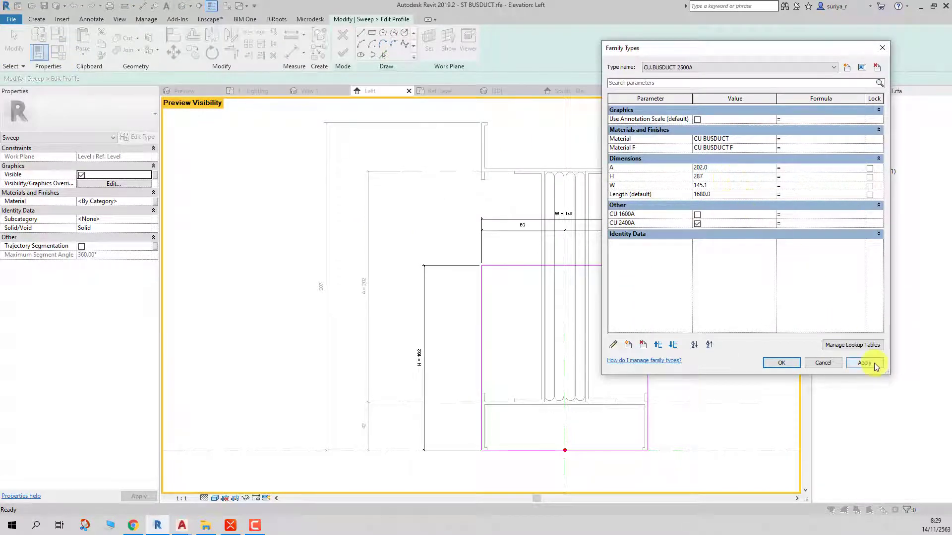
left_click(864, 363)
left_click(790, 364)
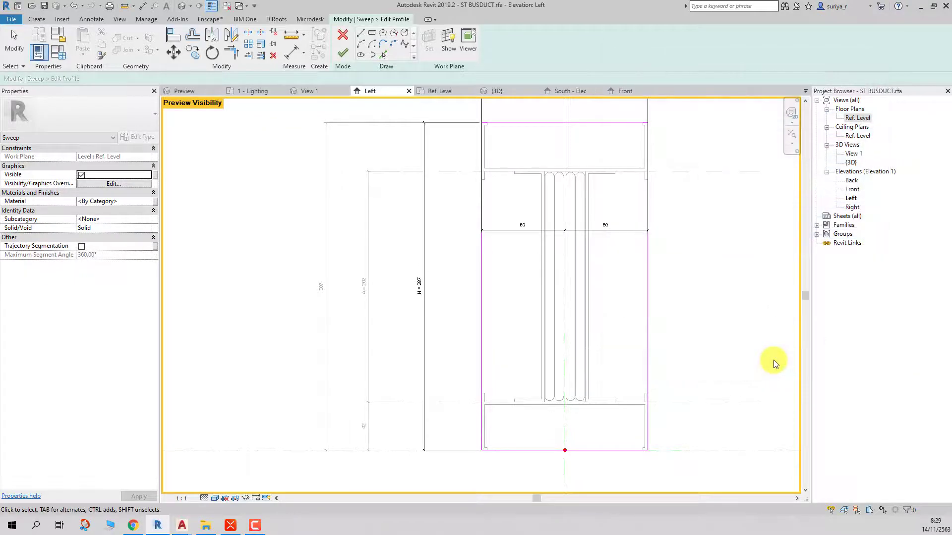
key("z")
key("o")
- Switch the family back to the CU.BUSDUCT1600A type and apply it
left_click(58, 53)
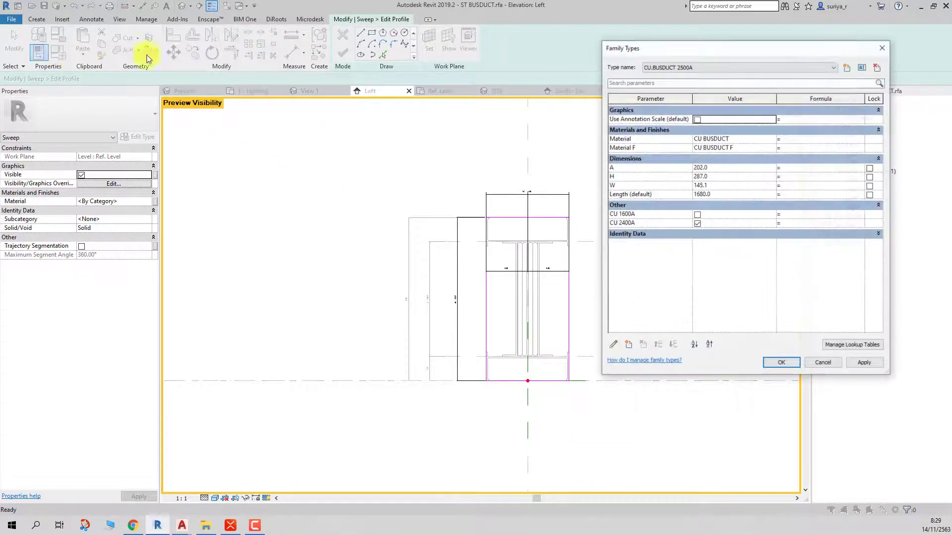
left_click(687, 68)
left_click(669, 83)
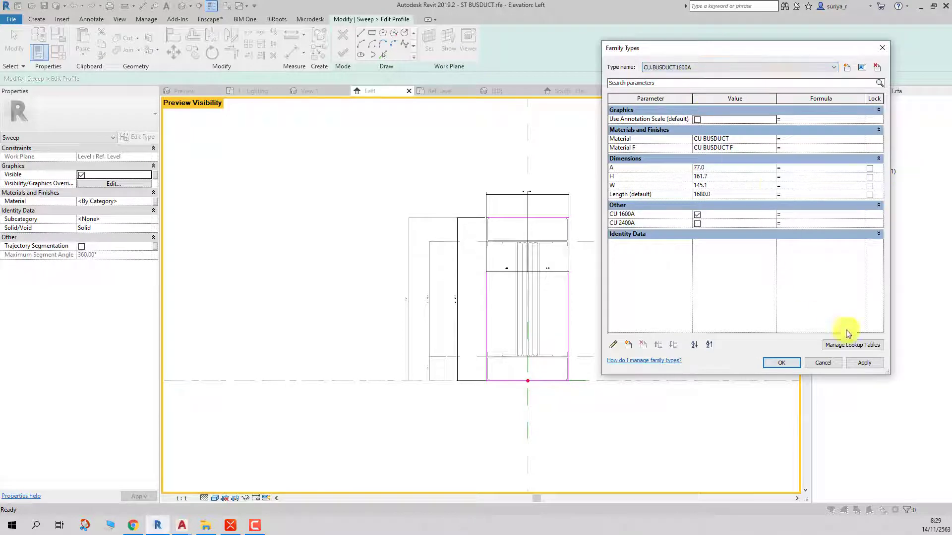
left_click(864, 362)
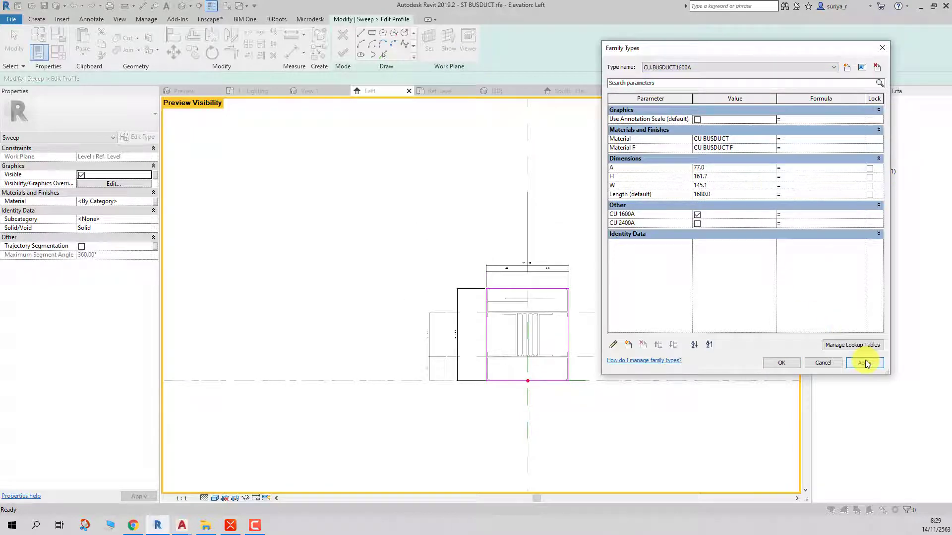
left_click(783, 362)
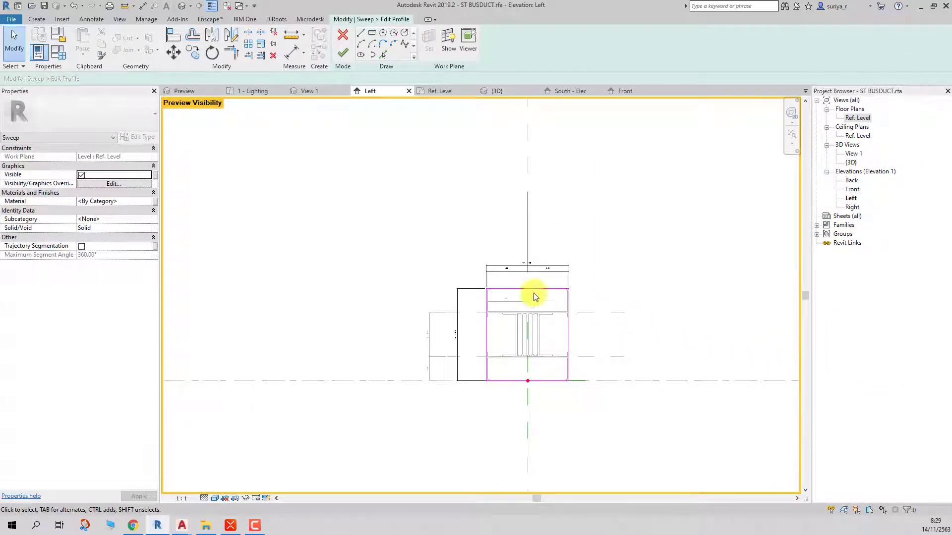
- Confirm the sweep's detail-level visibility and finish the profile and sweep
left_click(117, 184)
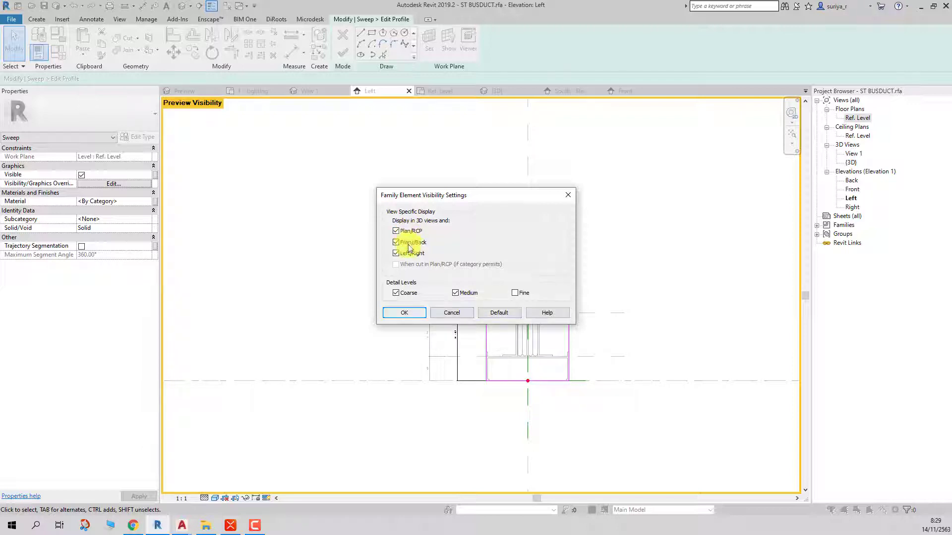
left_click(413, 311)
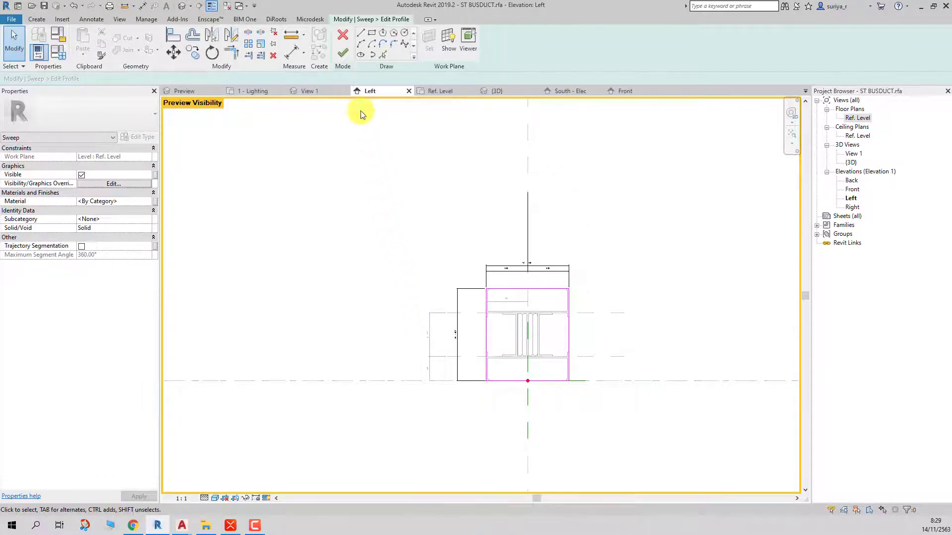
left_click(346, 53)
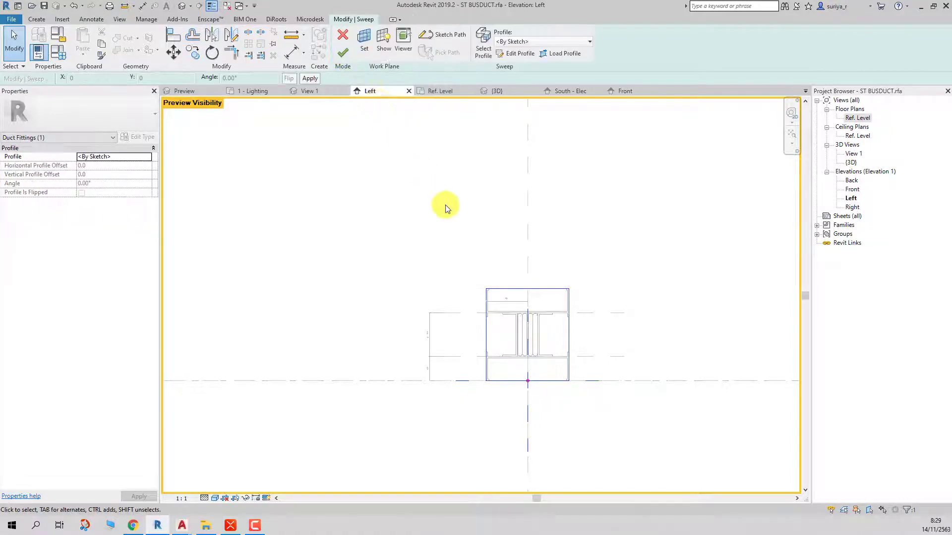
left_click(343, 55)
left_click(451, 200)
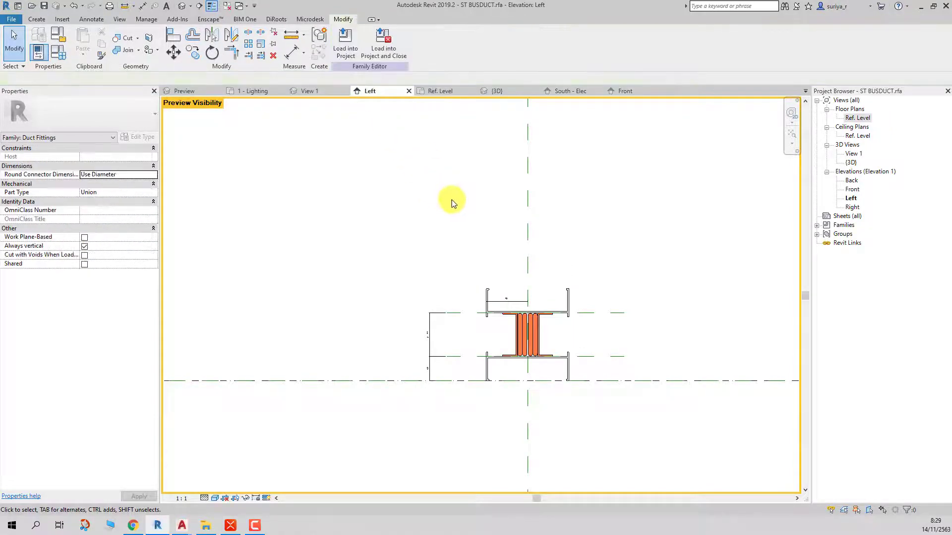
- View the box at Coarse detail in 3D, orbit it, then open the Ref. Level plan
left_click(204, 498)
left_click(211, 467)
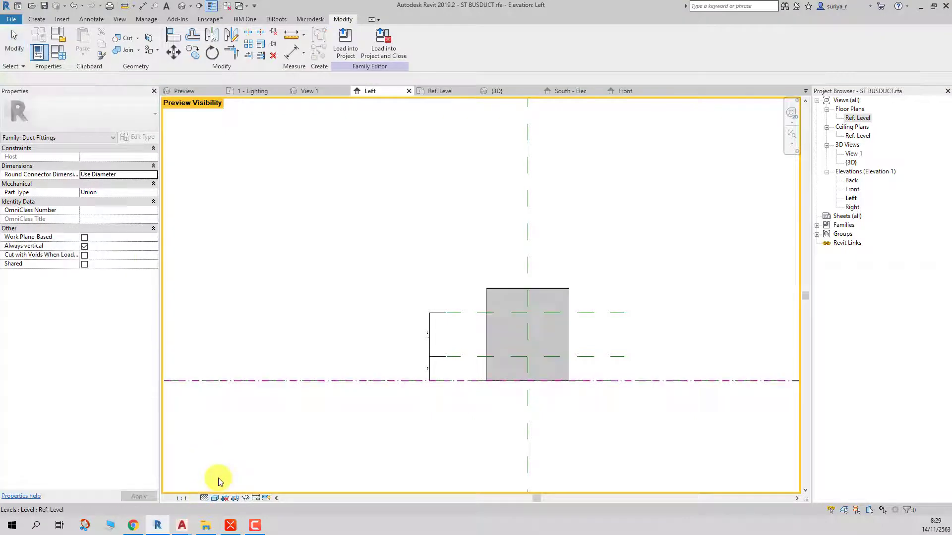
left_click(182, 6)
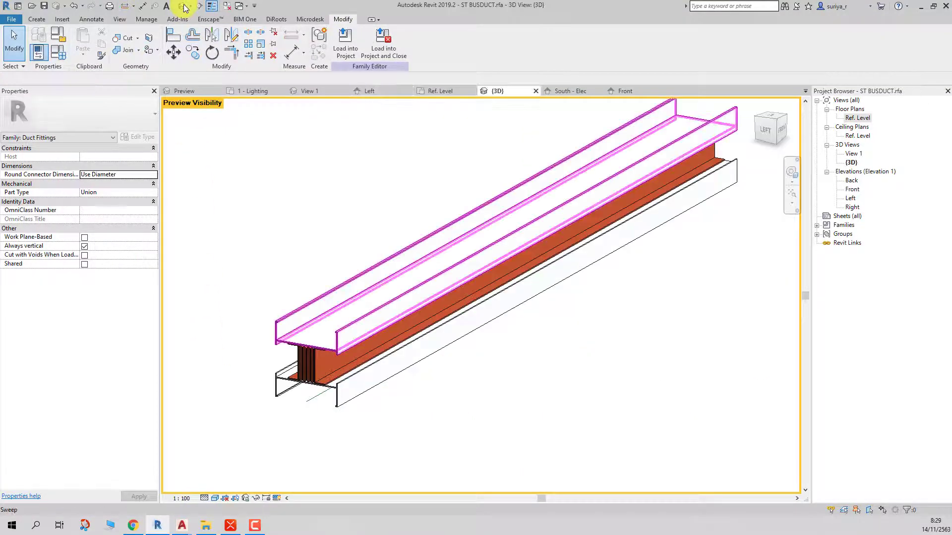
left_click(205, 497)
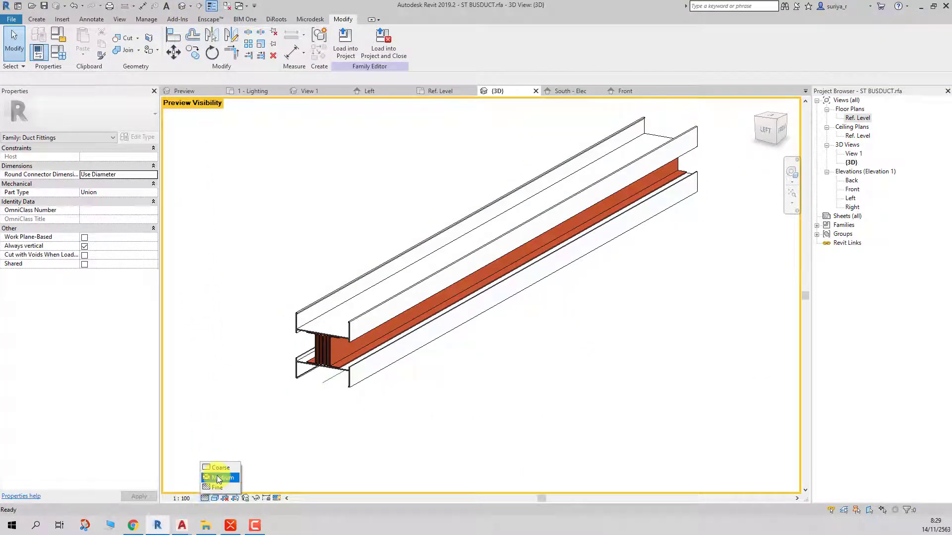
left_click(213, 466)
mouse_move(514, 386)
middle_mouse_down("shift")
mouse_move(427, 423)
mouse_move(574, 410)
mouse_move(457, 410)
mouse_move(474, 400)
middle_mouse_up("shift")
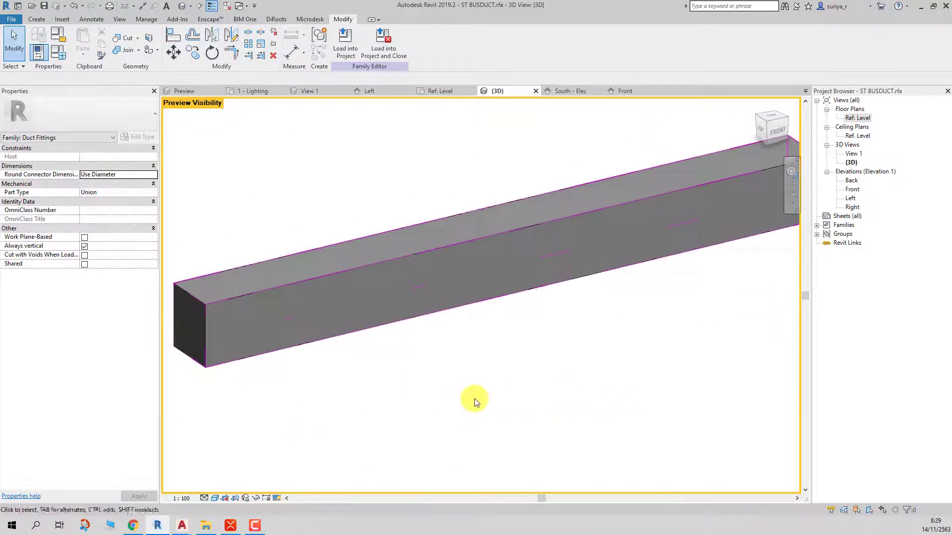
double_click(860, 120)
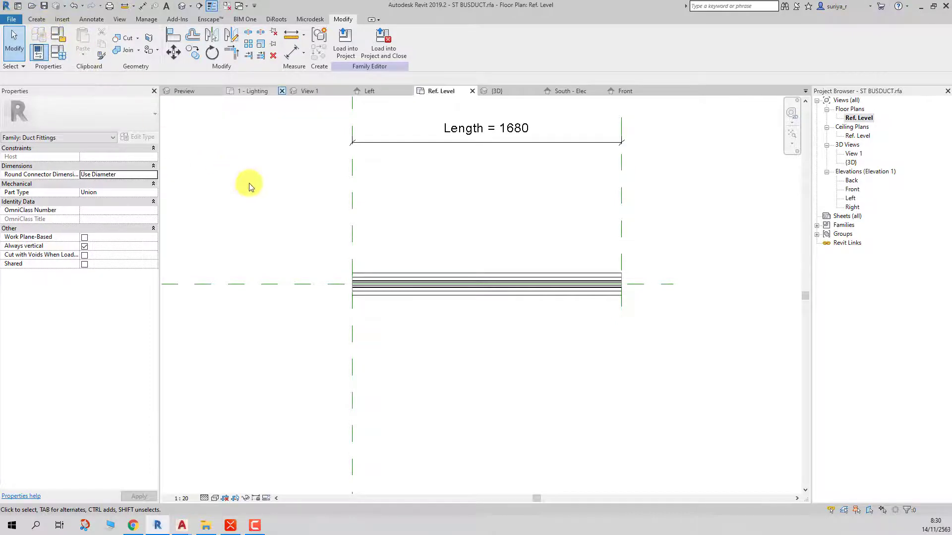
- Create a new Clearance subcategory under Duct Fittings in Object Styles
left_click(147, 21)
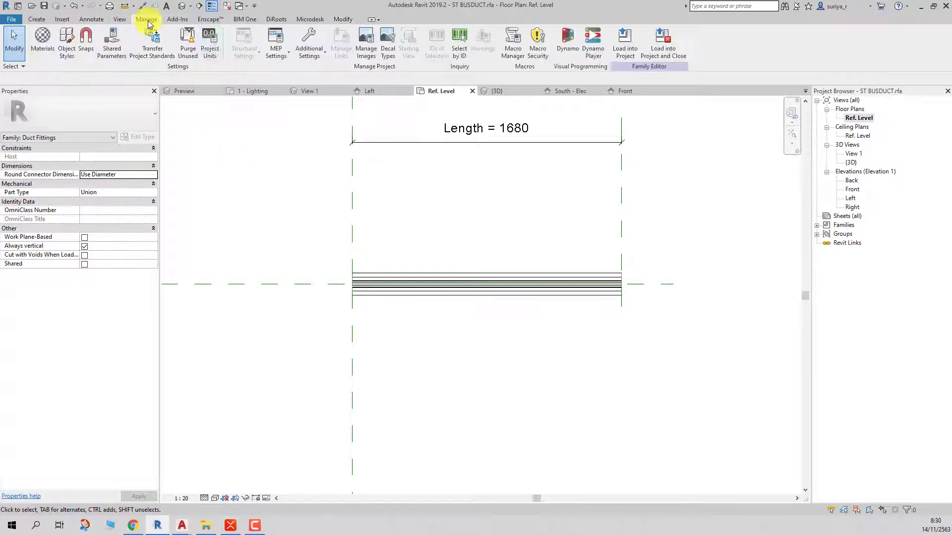
left_click(69, 41)
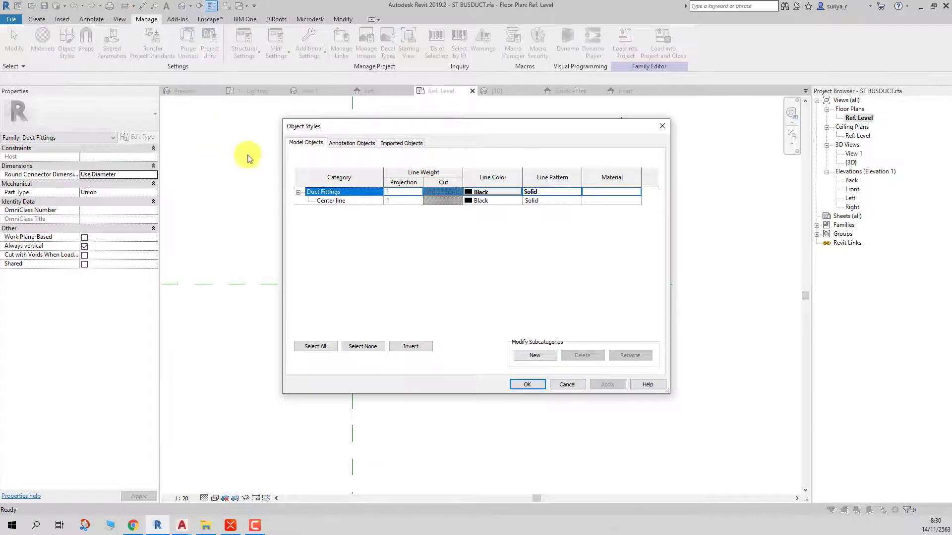
left_click(534, 355)
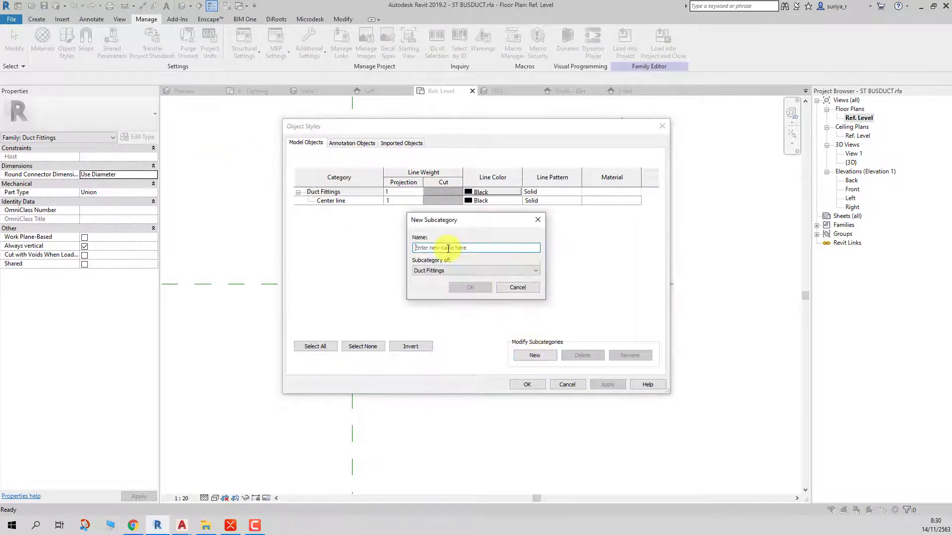
left_click(448, 248)
type("ce")
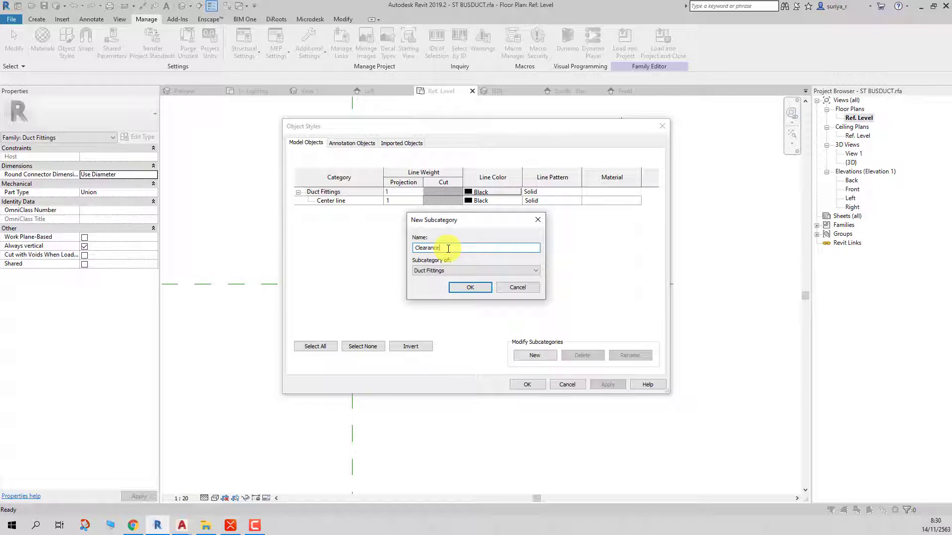
key("Return")
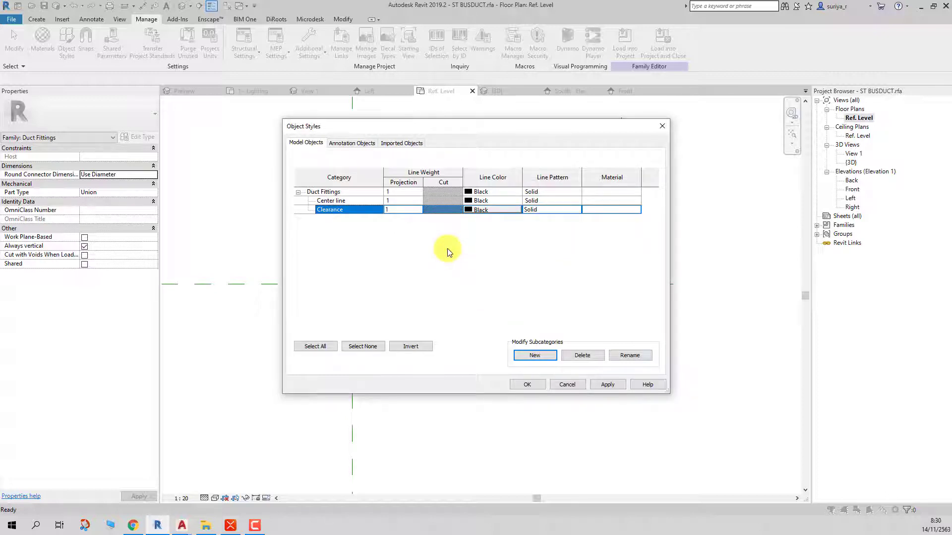
- Give Clearance a red line colour and Hidden line pattern, and apply
left_click(489, 209)
left_click(388, 272)
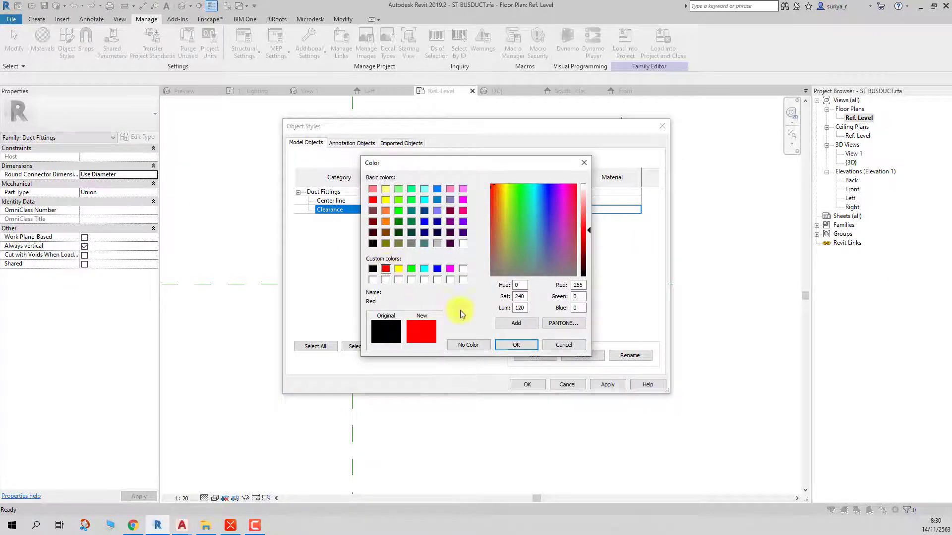
left_click(516, 344)
left_click(578, 209)
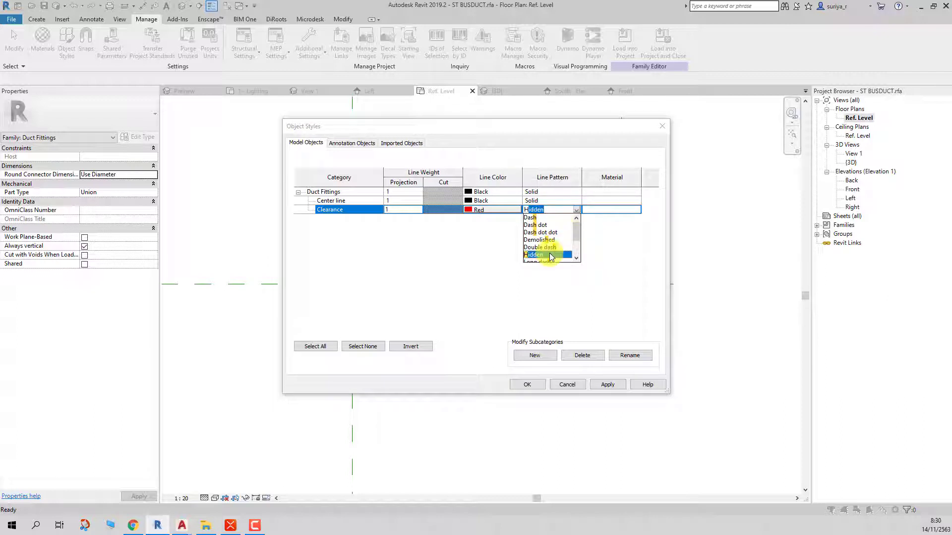
type("H")
scroll(550, 256, "up", 1)
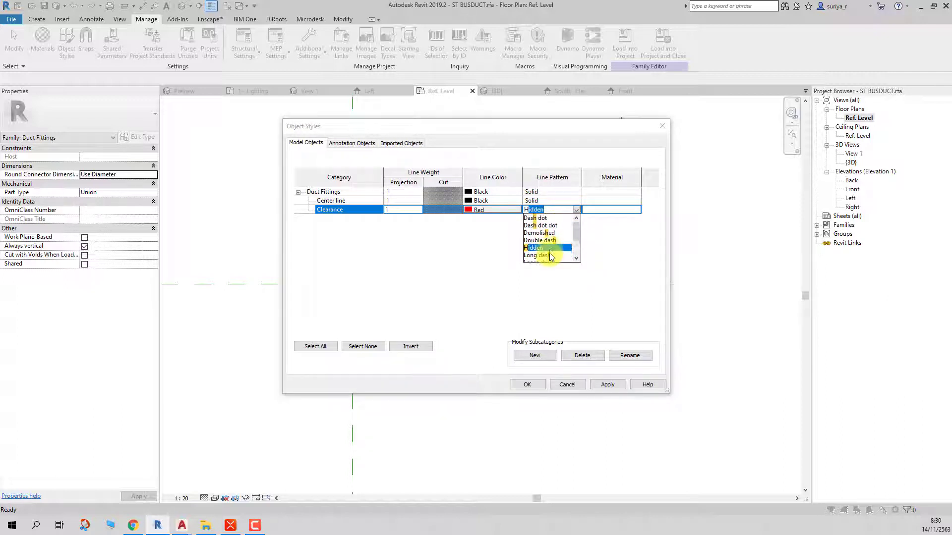
left_click(550, 256)
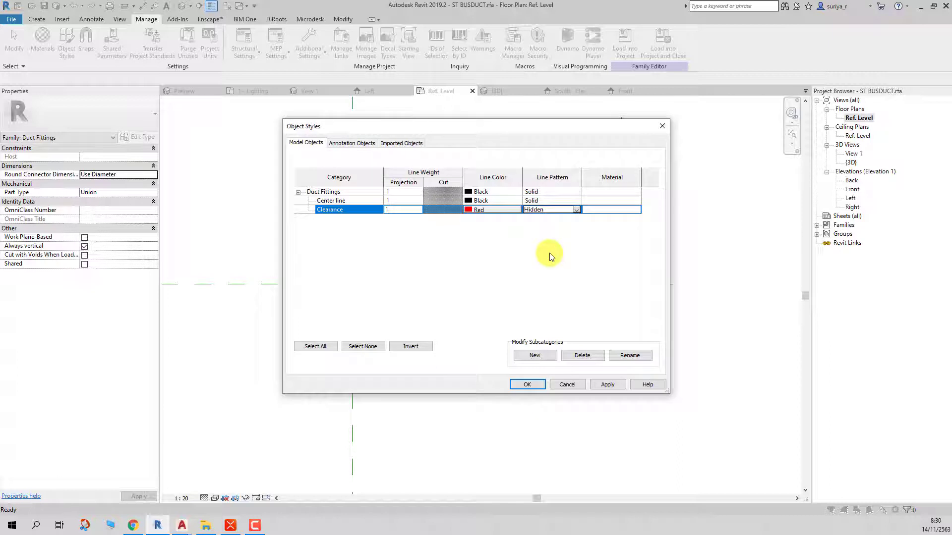
left_click(606, 384)
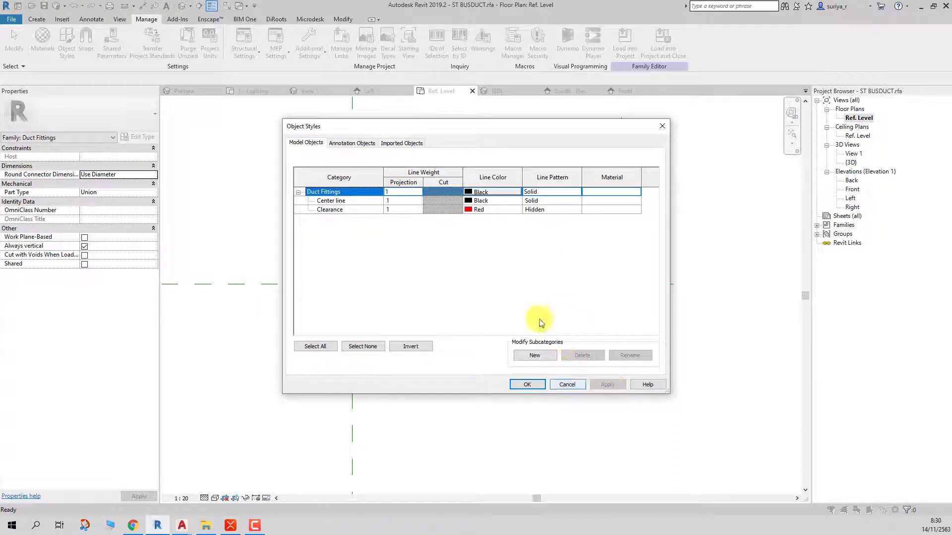
- Look over the annotation and imported object styles, then close Object Styles
left_click(353, 143)
left_click(307, 144)
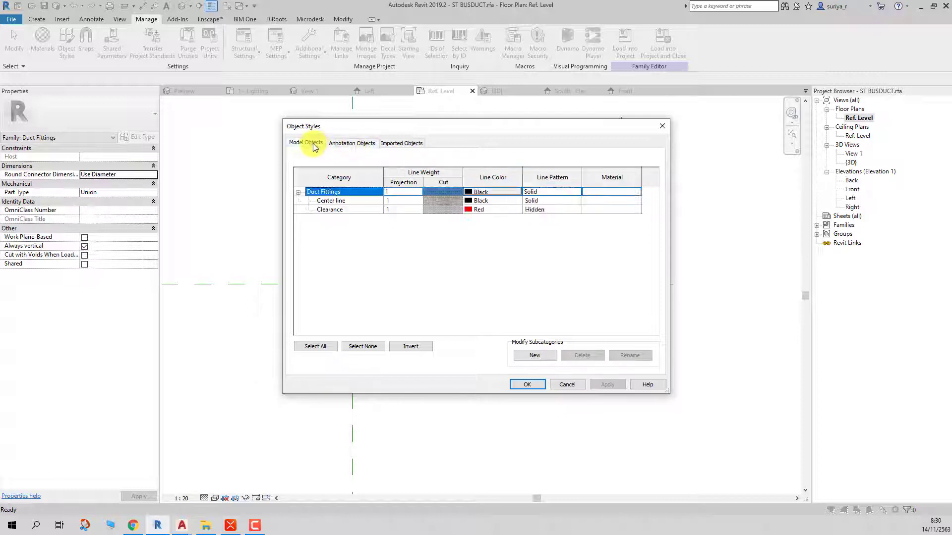
left_click(401, 143)
left_click(307, 144)
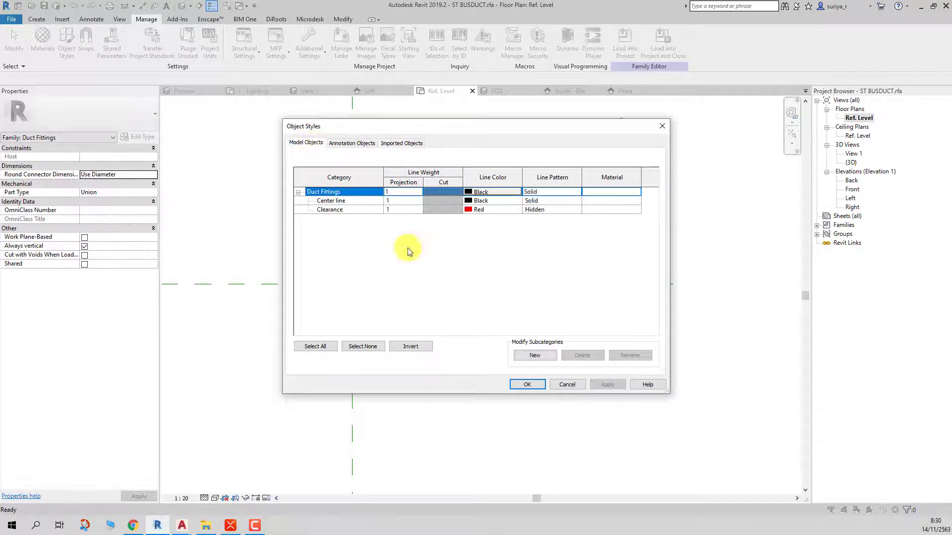
left_click(527, 384)
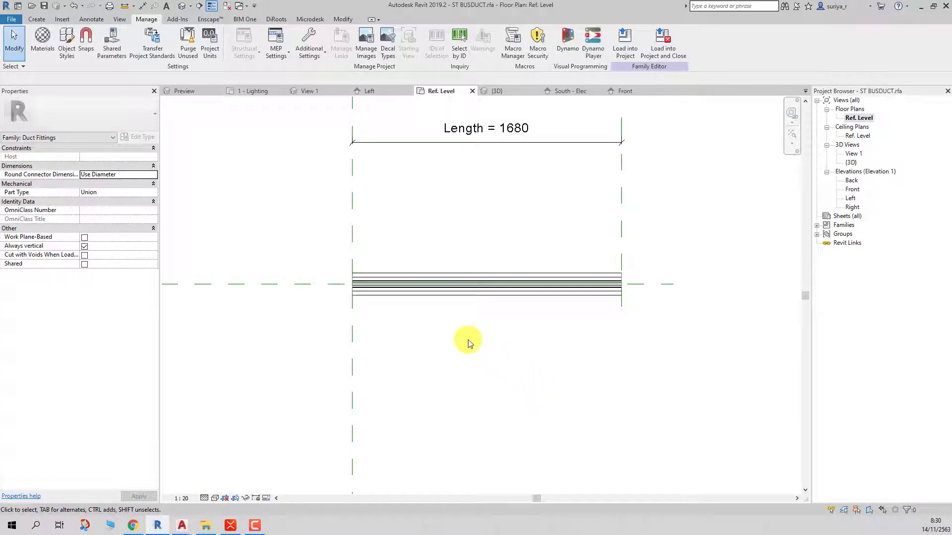
- Start a new sweep whose path is the horizontal reference line across the 1680 length
left_click(37, 22)
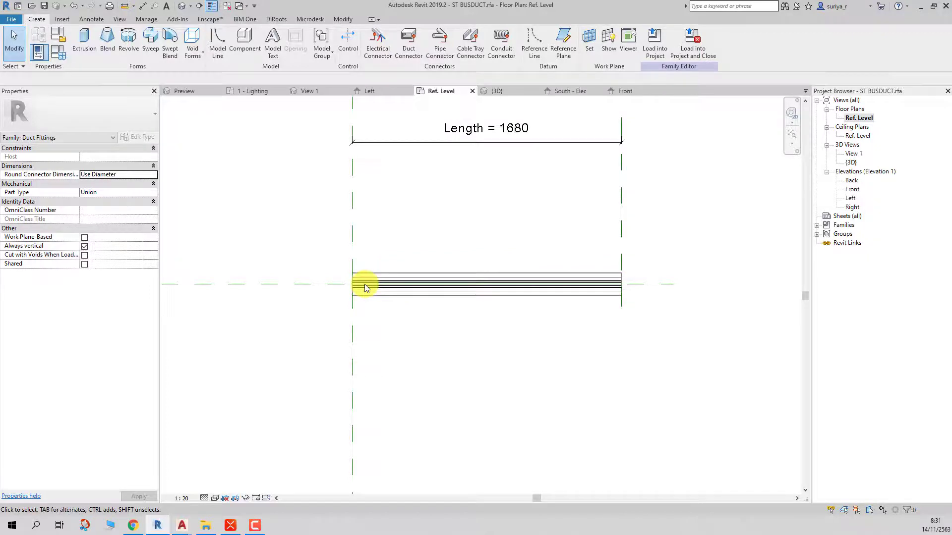
left_click(150, 40)
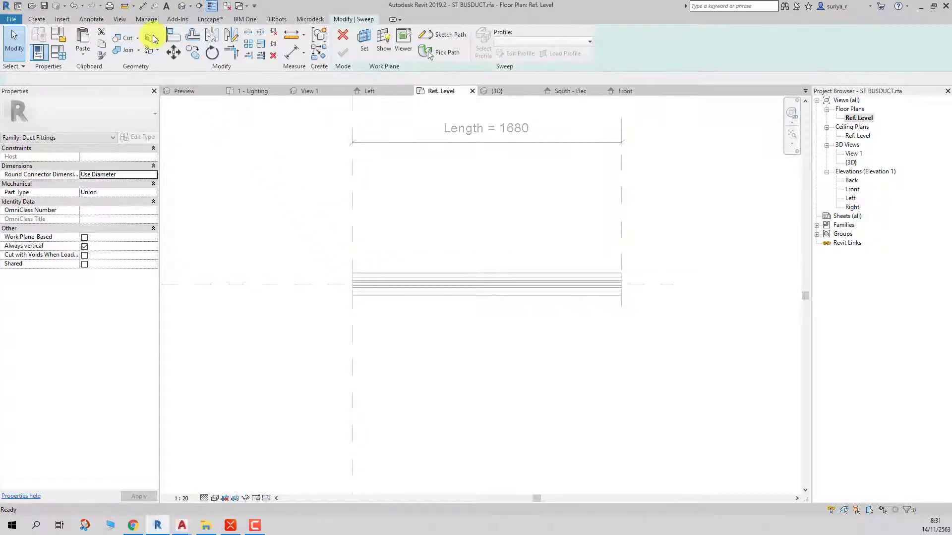
left_click(432, 39)
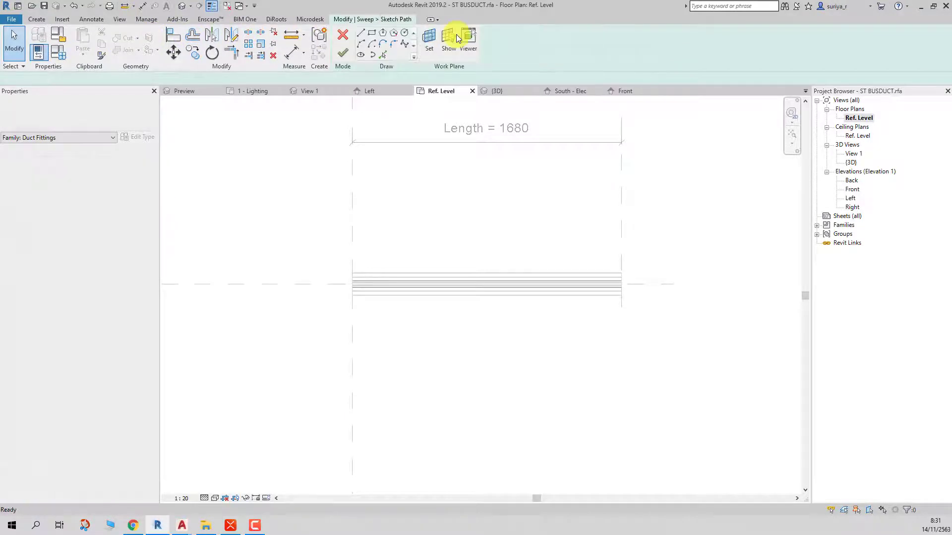
left_click(382, 55)
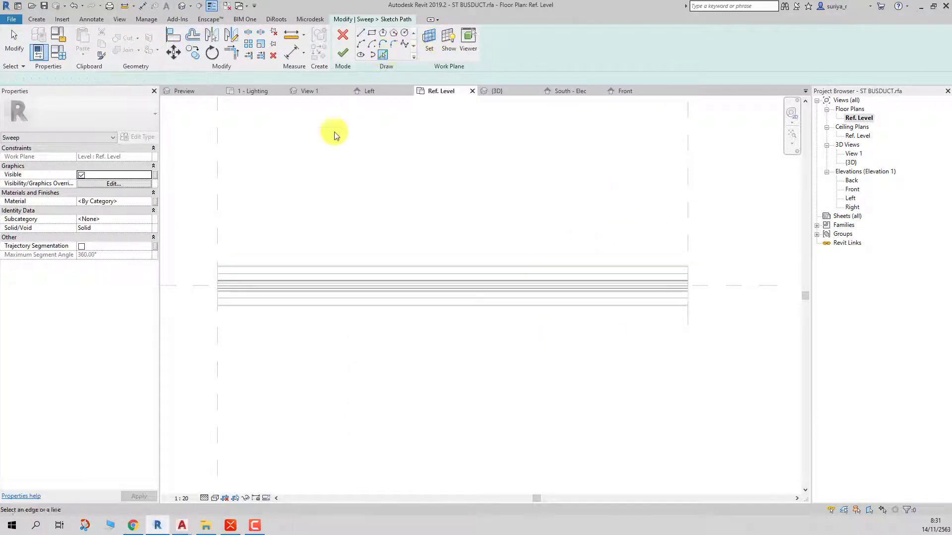
scroll(231, 284, "up", 1)
scroll(231, 284, "up", 4)
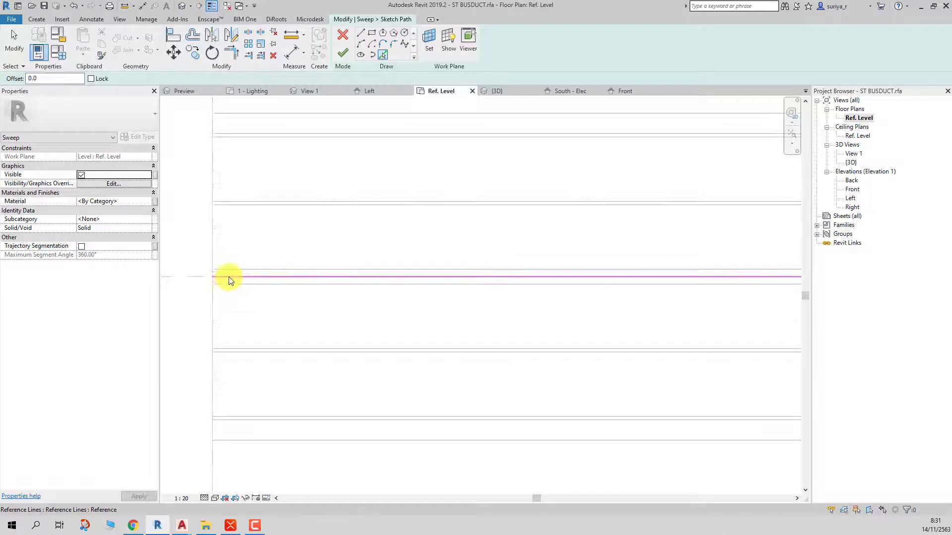
left_click(229, 277)
scroll(355, 280, "down", 1)
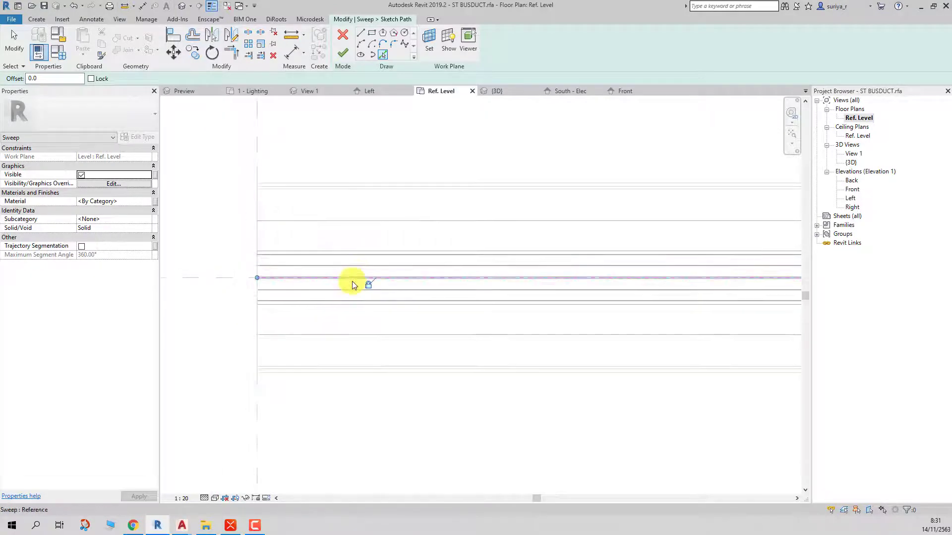
scroll(357, 276, "down", 2)
scroll(361, 272, "down", 1)
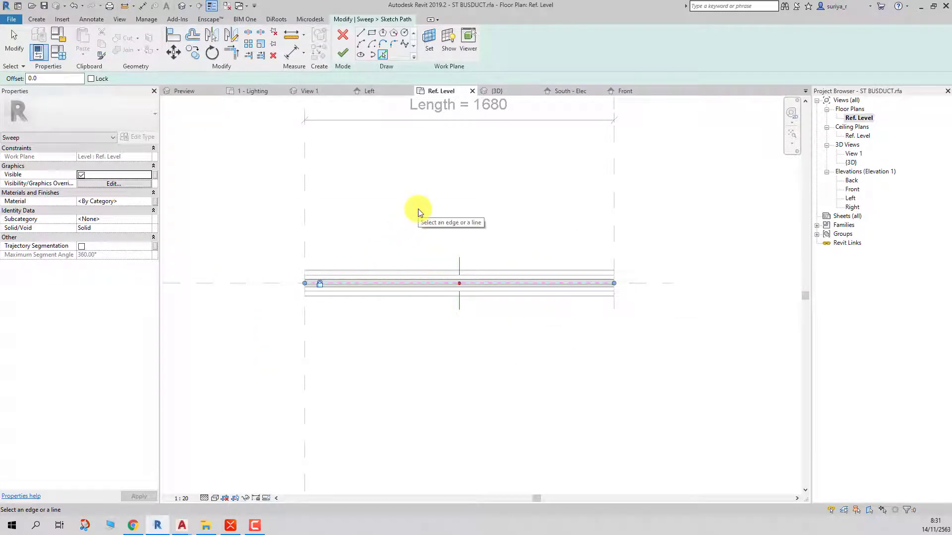
left_click(345, 53)
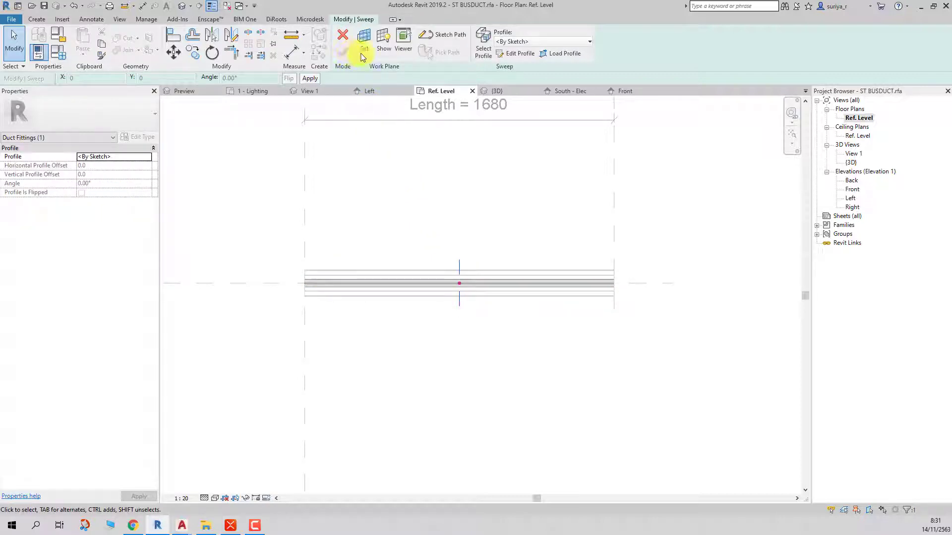
- Edit the sweep's profile in the Left elevation and zoom to fit the sketch
left_click(518, 54)
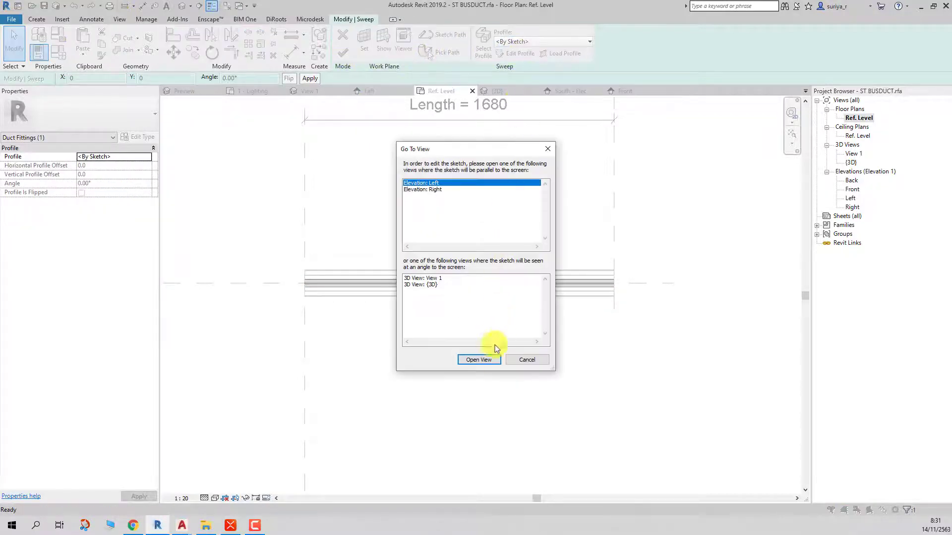
left_click(490, 359)
key("z")
key("f")
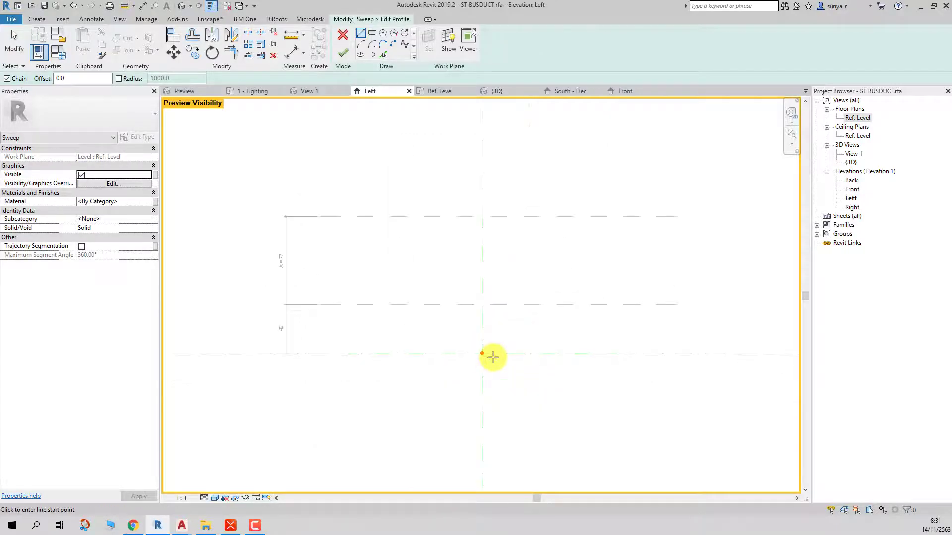
key("z")
key("f")
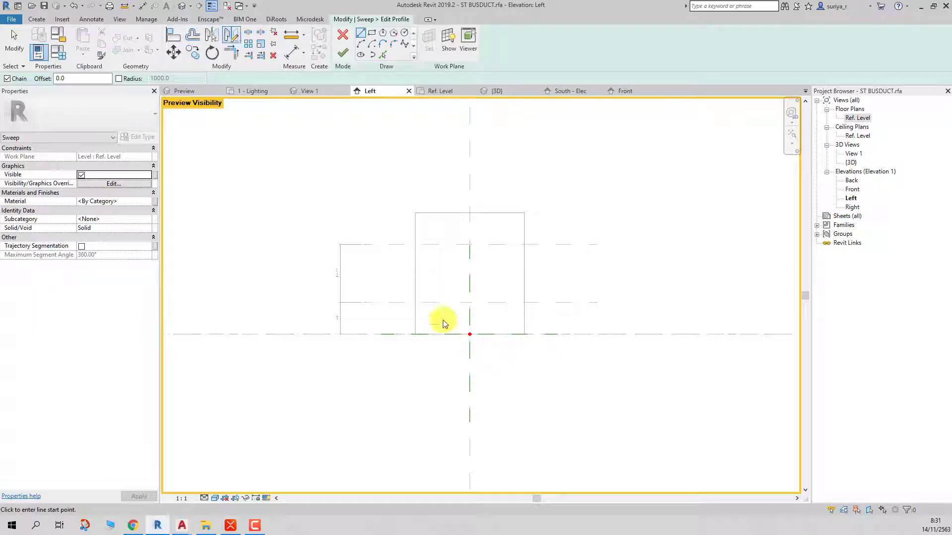
- Draw reference planes above, left, right and below the busduct profile
left_click(37, 19)
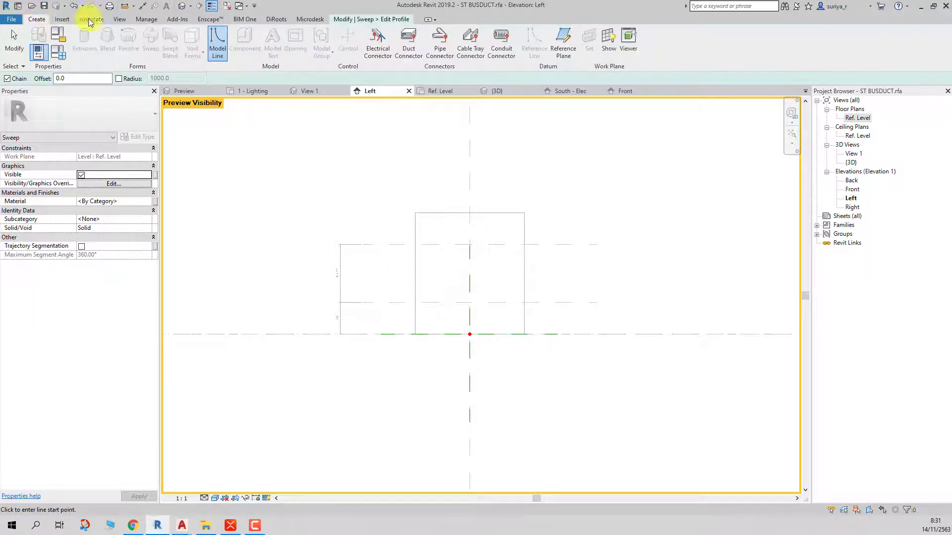
left_click(563, 40)
left_click(323, 179)
left_click(666, 179)
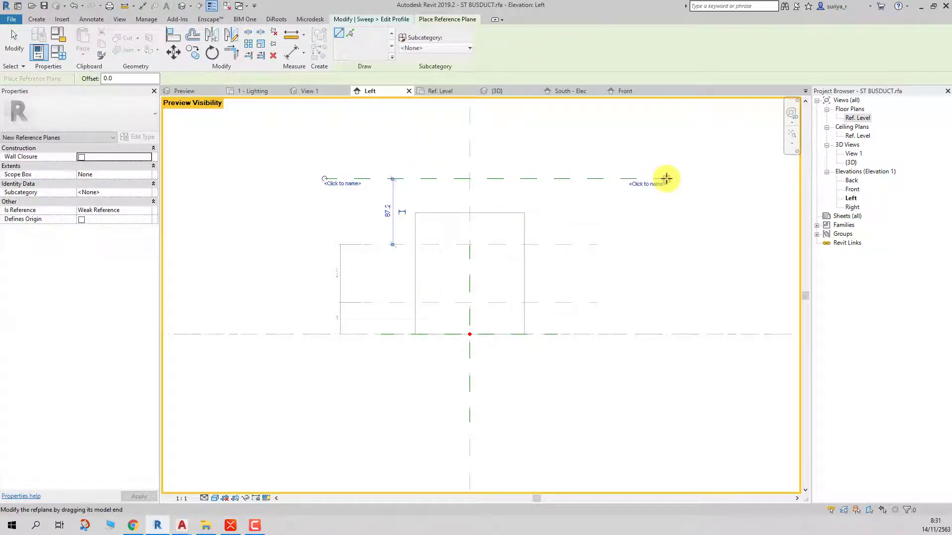
left_click(354, 142)
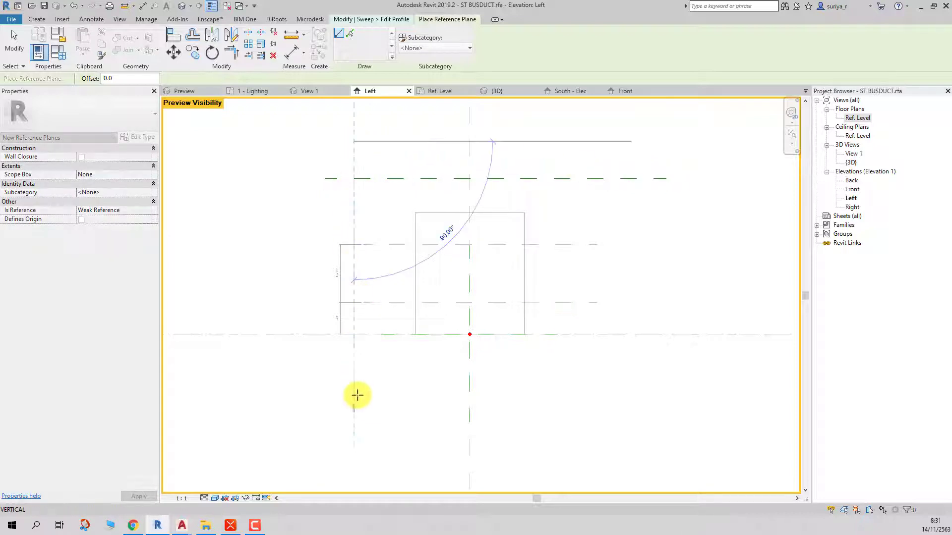
left_click(354, 381)
left_click(605, 129)
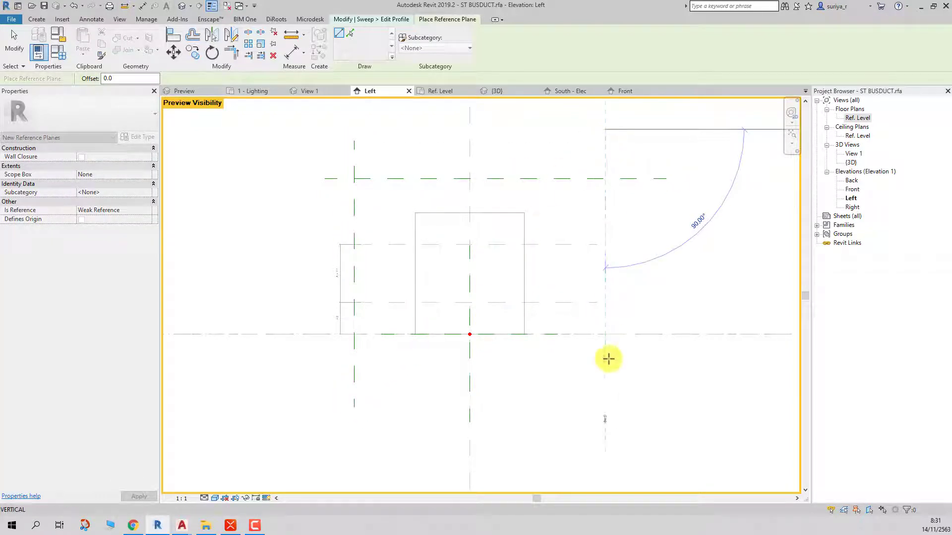
left_click(605, 413)
left_click(316, 395)
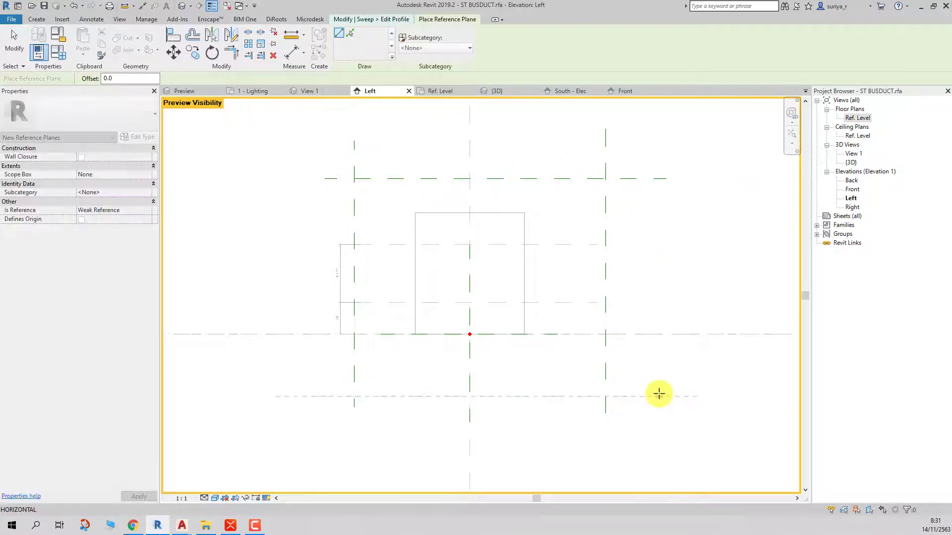
left_click(659, 396)
key("Escape")
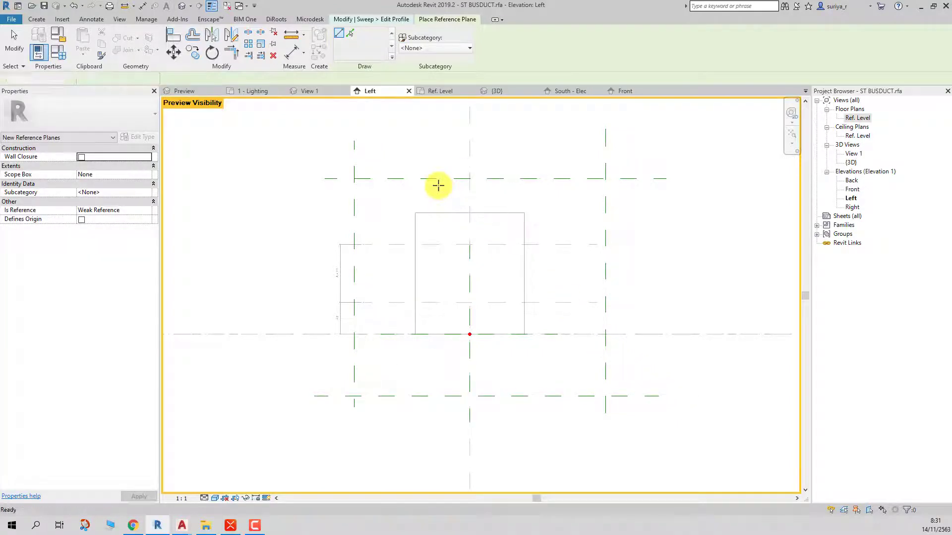
key("Escape")
- Dimension the left, centre and right planes and set the string to equal spacing (EQ)
key("d")
key("i")
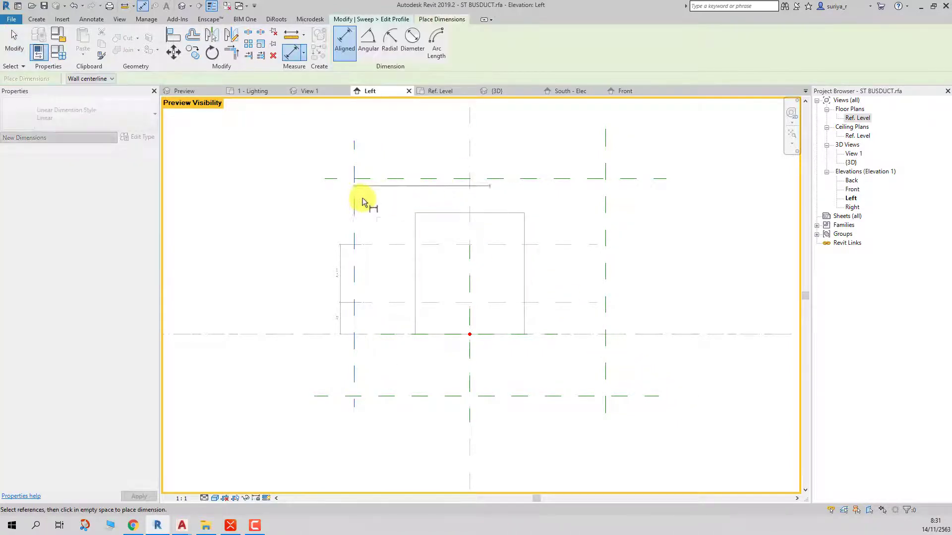
left_click(468, 185)
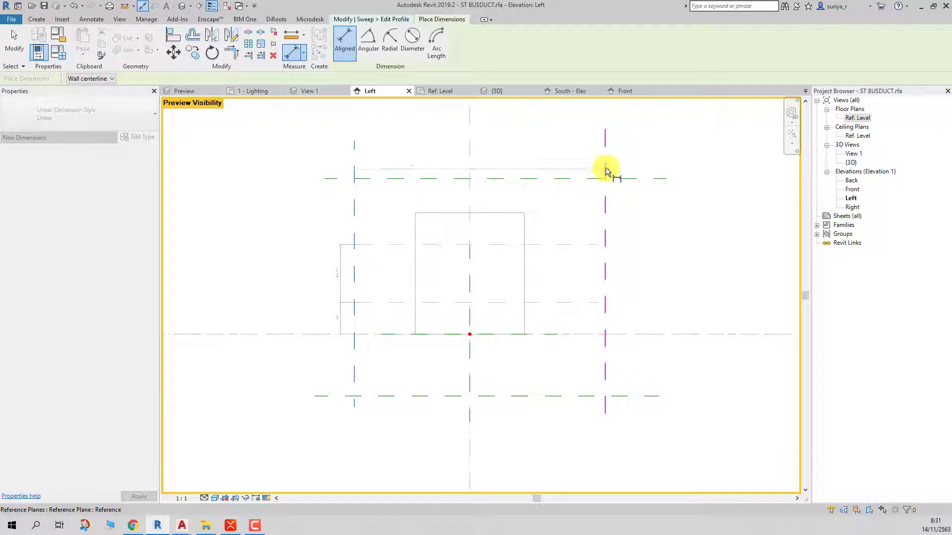
left_click(605, 171)
left_click(542, 143)
left_click(480, 133)
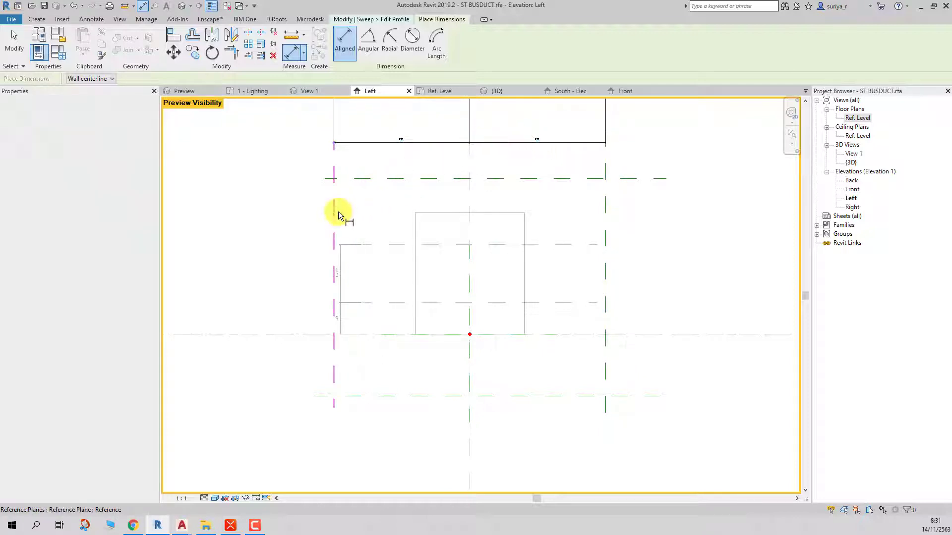
- Add the overall left-to-right width dimension (360.8) above the planes
left_click(339, 214)
left_click(604, 201)
scroll(604, 201, "down", 2)
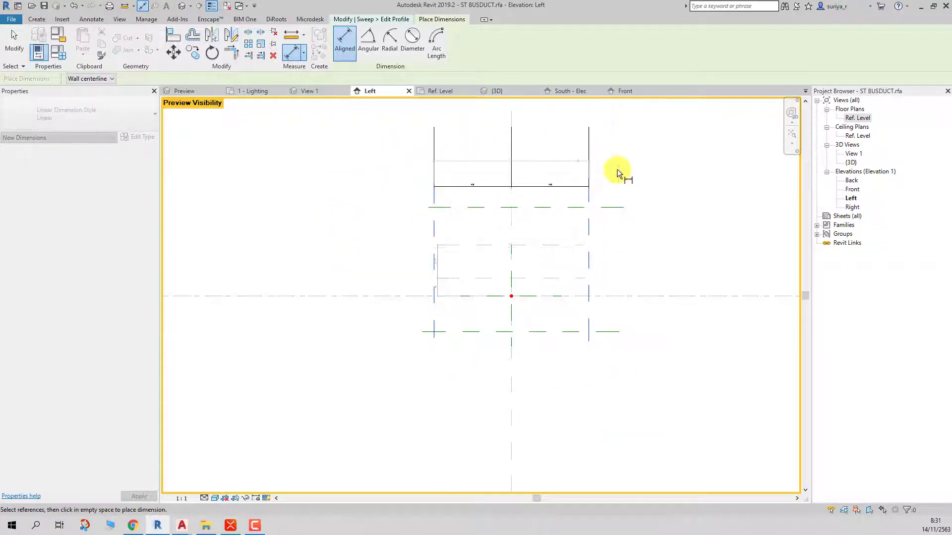
left_click(639, 121)
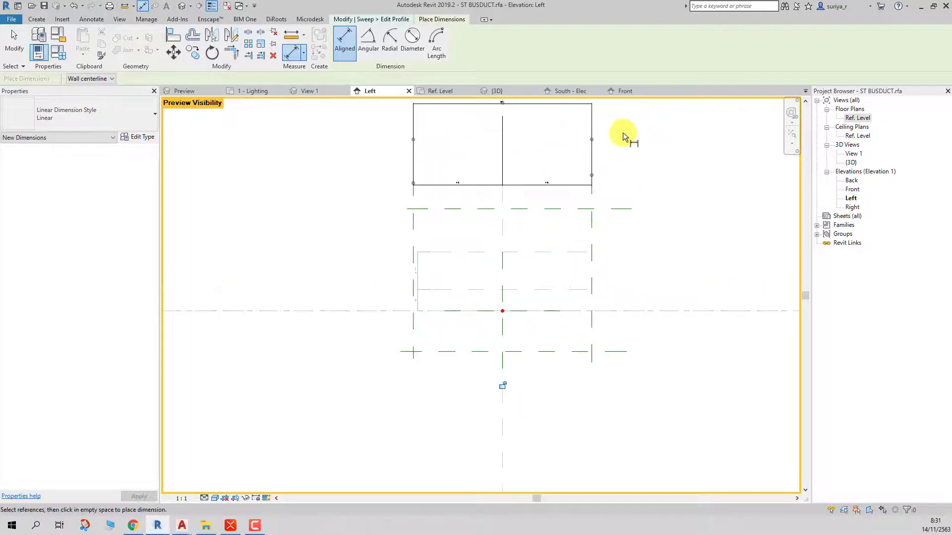
- Add a height dimension from the top plane to the Ref. Level, right of the profile
left_click(549, 209)
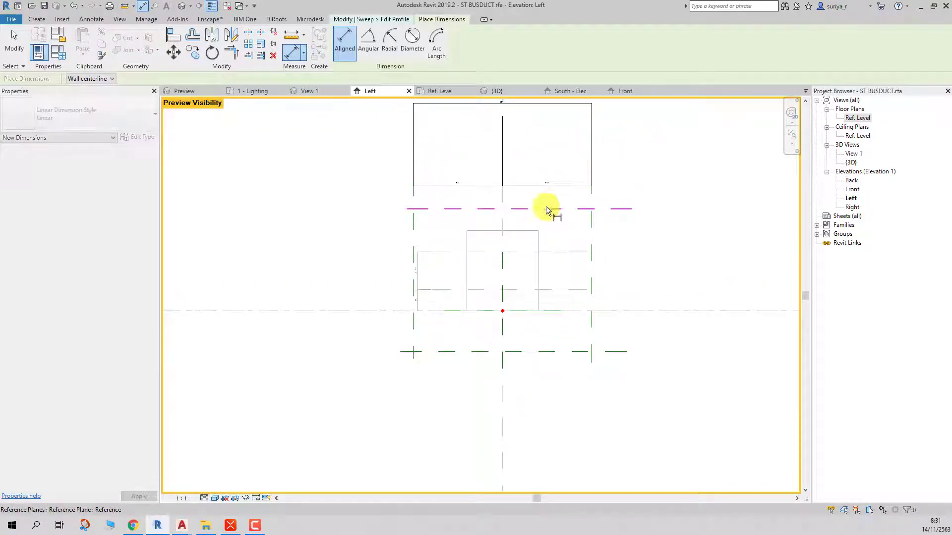
left_click(605, 311)
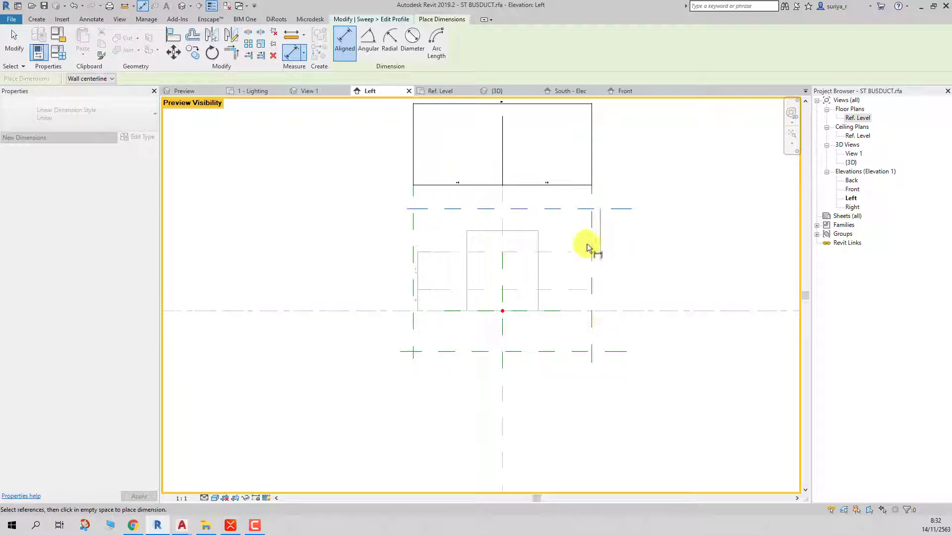
scroll(584, 229, "up", 2)
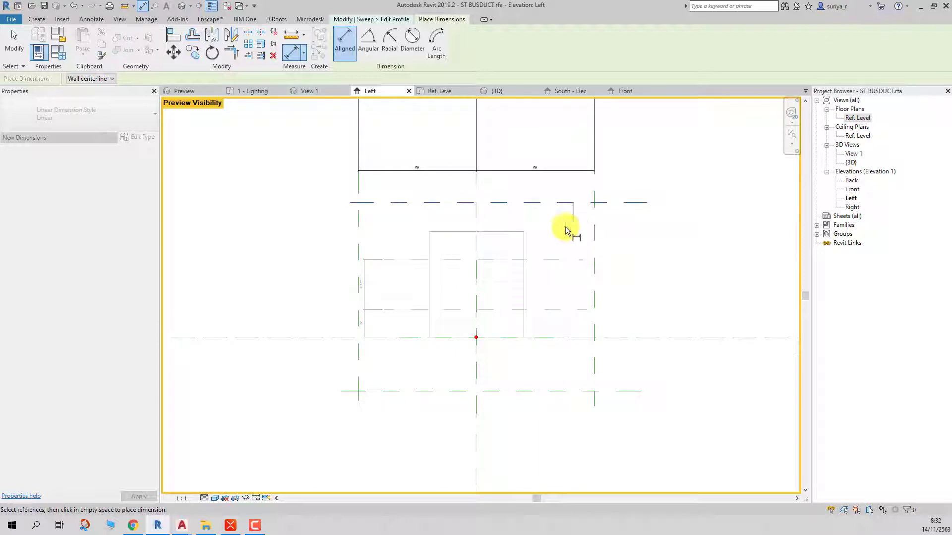
scroll(565, 229, "up", 1)
scroll(563, 226, "down", 1)
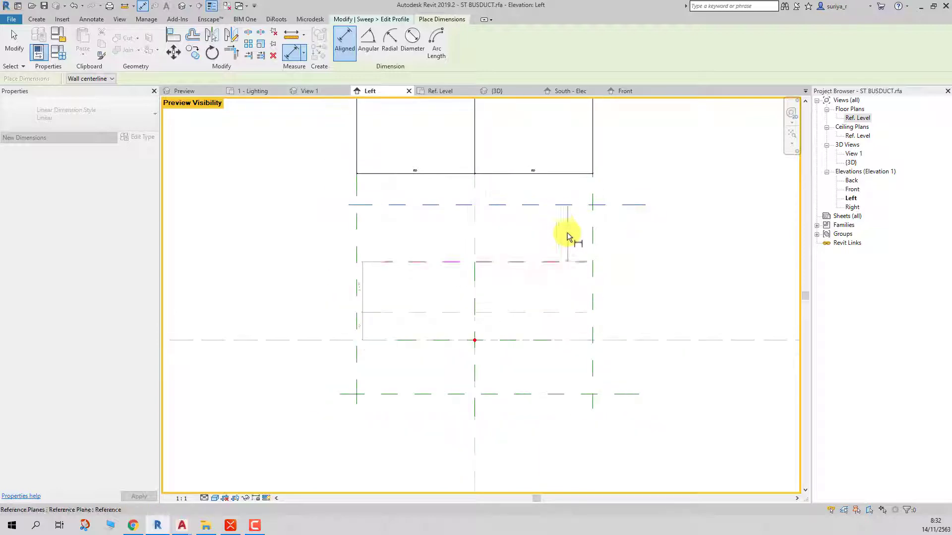
left_click(639, 340)
left_click(697, 257)
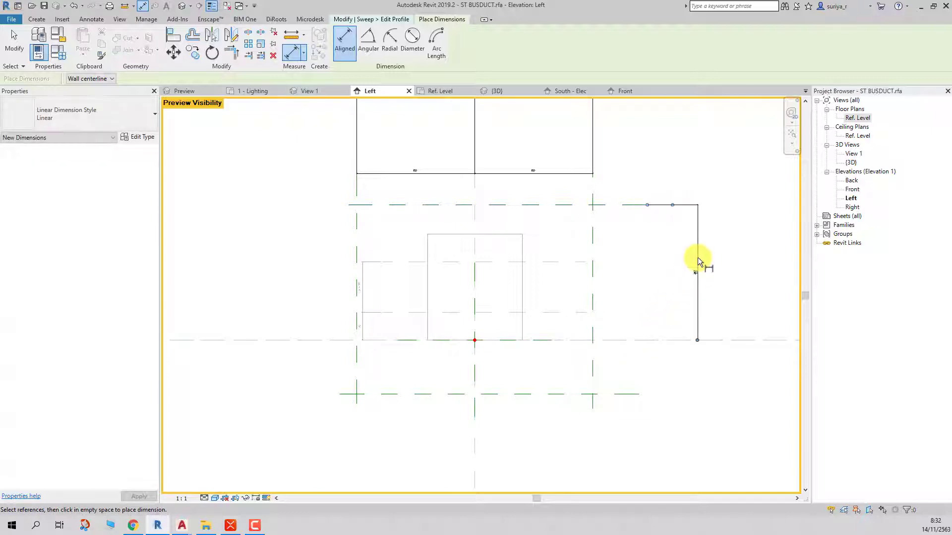
left_click(622, 394)
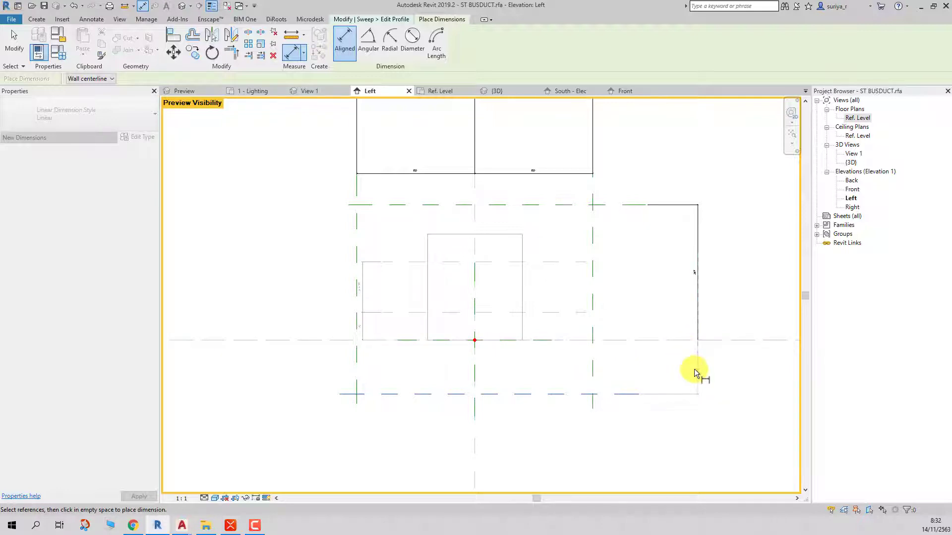
key("Escape")
key("Escape")
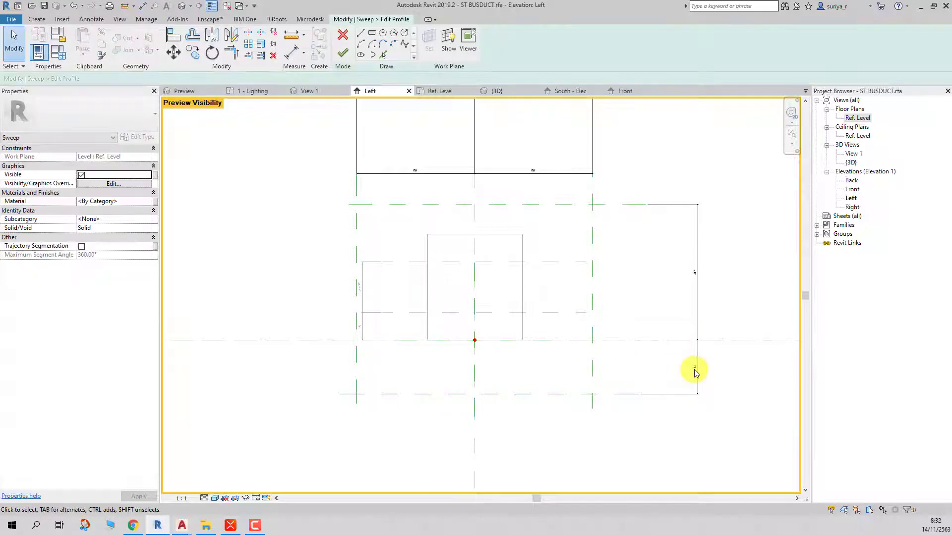
- Move the equal-spacing dimension higher above the profile and check the width dimension
scroll(589, 283, "down", 2)
left_click(499, 199)
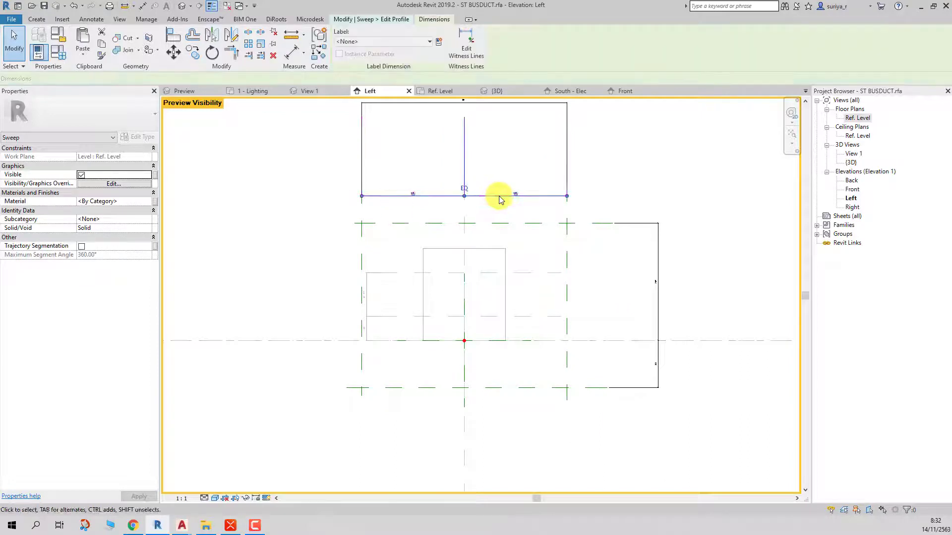
left_click_drag(548, 197, 548, 134)
scroll(590, 155, "down", 2)
scroll(623, 173, "up", 2)
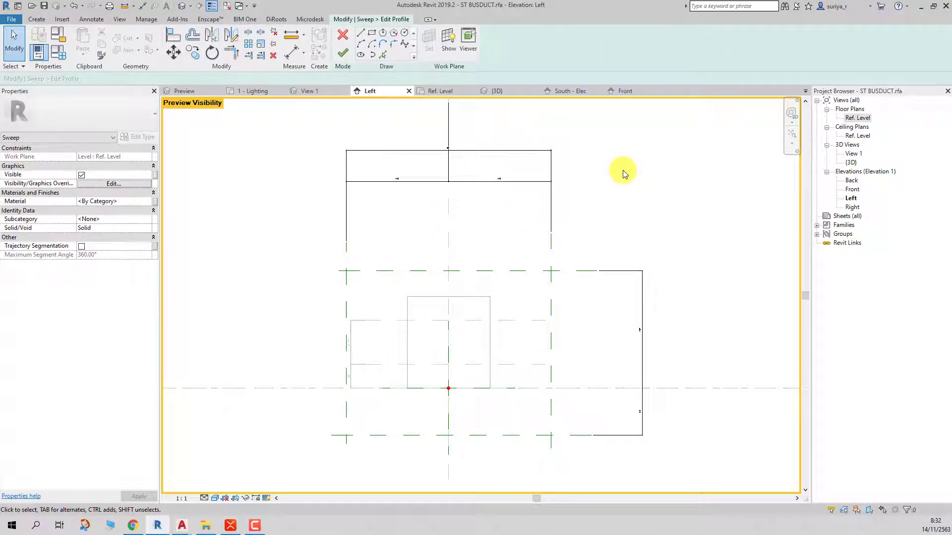
scroll(623, 173, "up", 2)
scroll(623, 174, "down", 2)
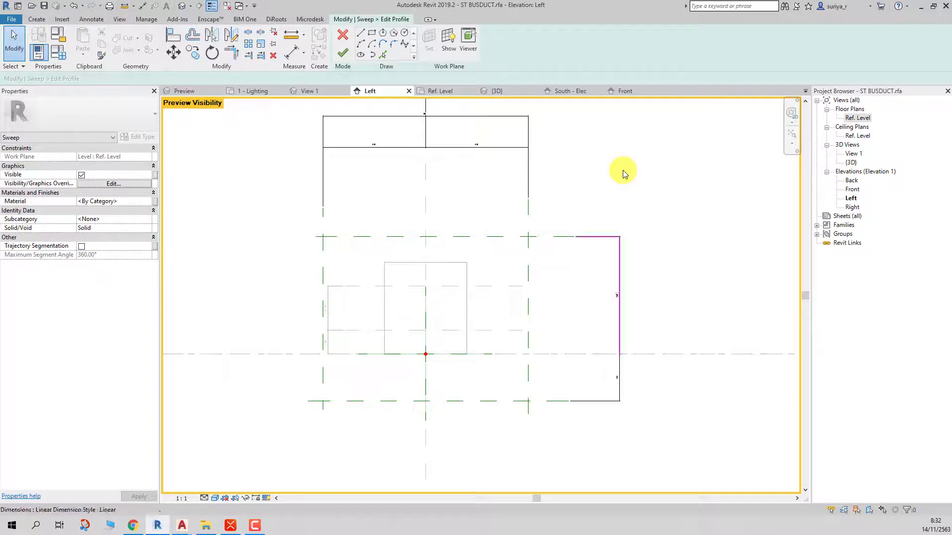
scroll(526, 188, "down", 2)
scroll(483, 200, "up", 3)
left_click(483, 199)
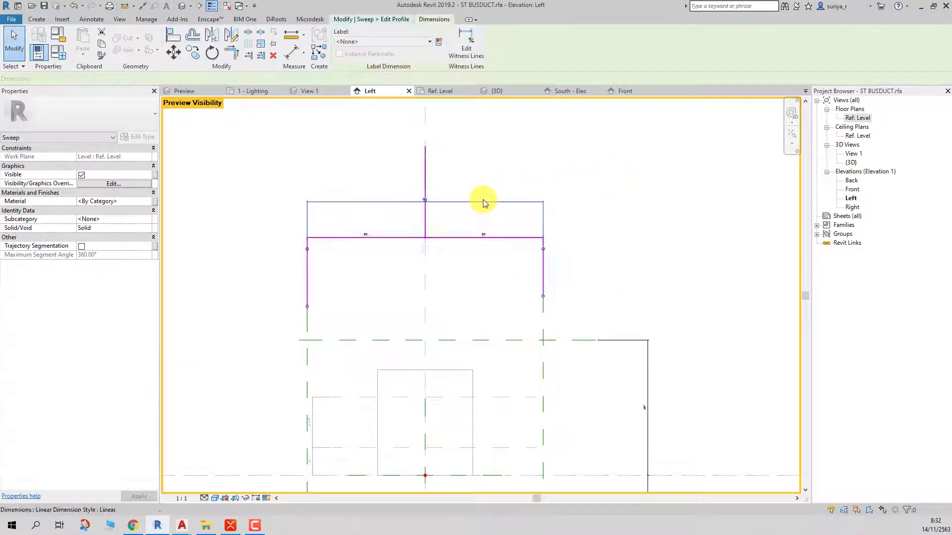
scroll(424, 251, "down", 2)
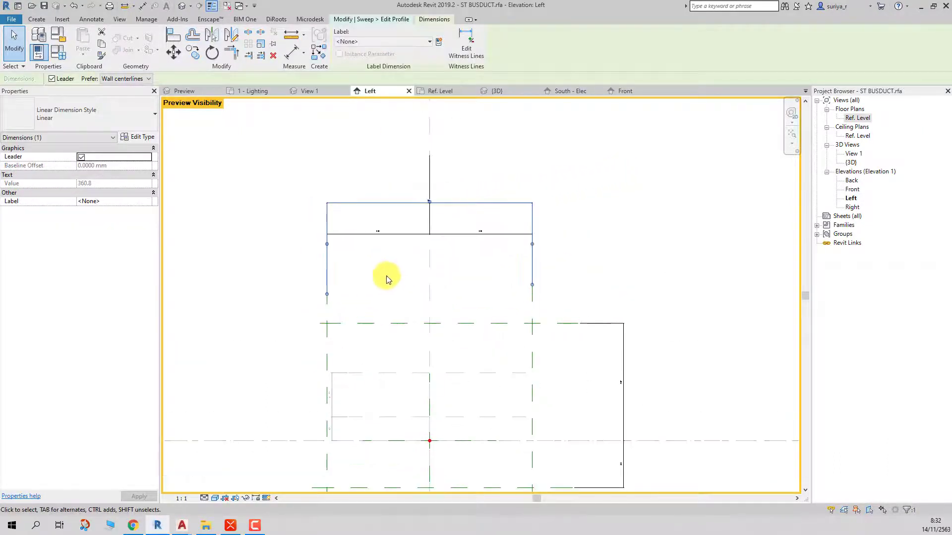
scroll(386, 276, "up", 1)
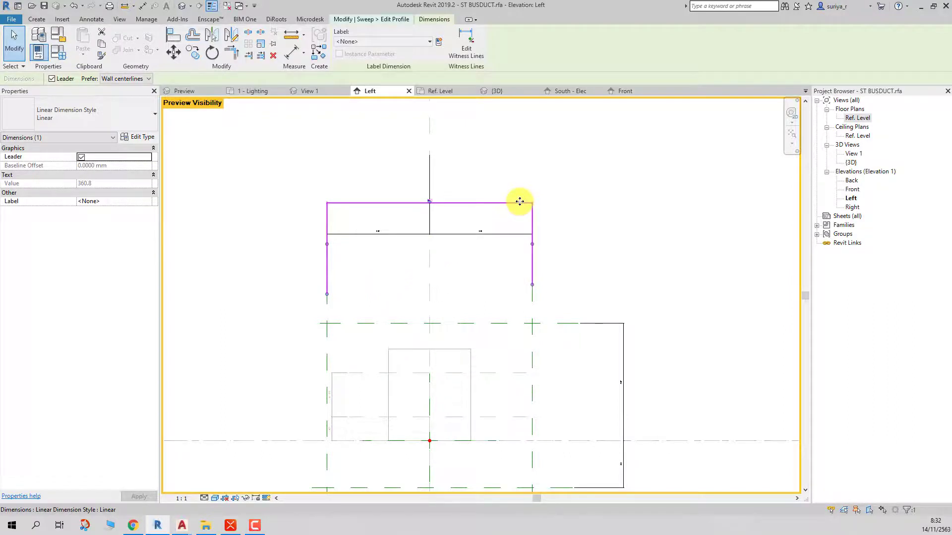
key("Escape")
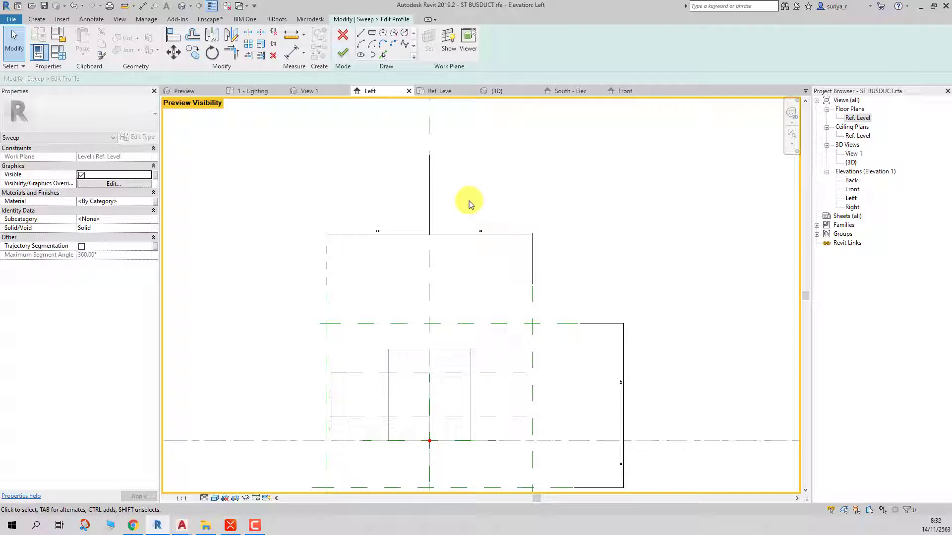
scroll(410, 250, "down", 2)
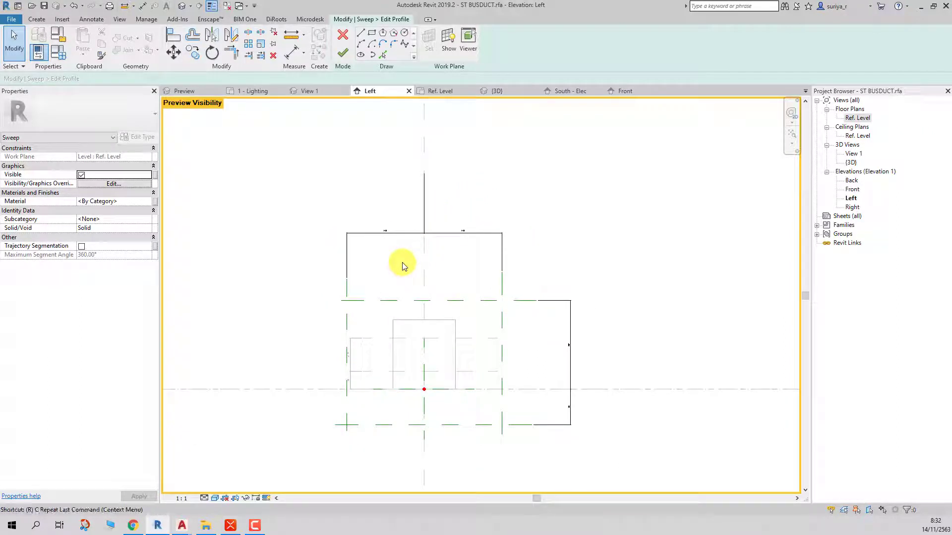
- Draw two vertical reference planes from the profile corners, outside the body's sides
key("r")
key("p")
left_click(392, 321)
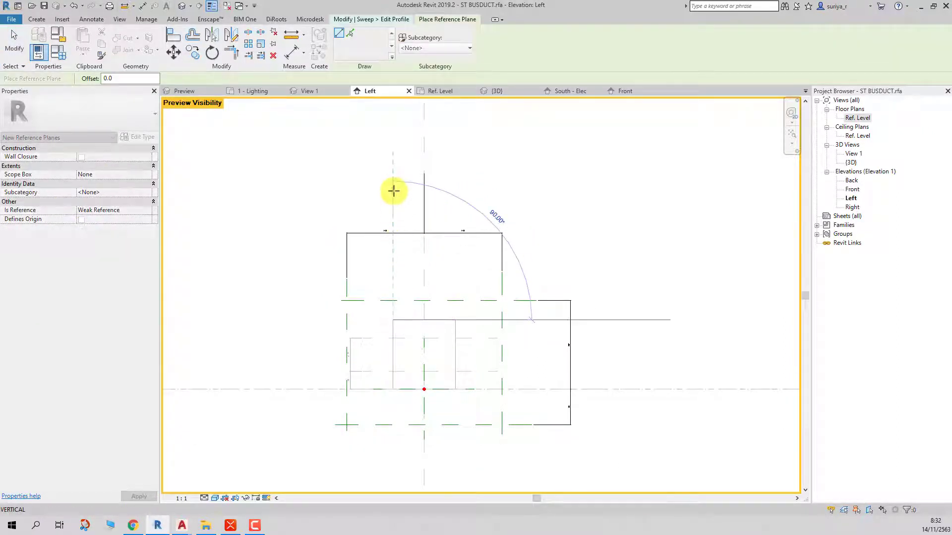
left_click(393, 191)
left_click(455, 320)
left_click(455, 191)
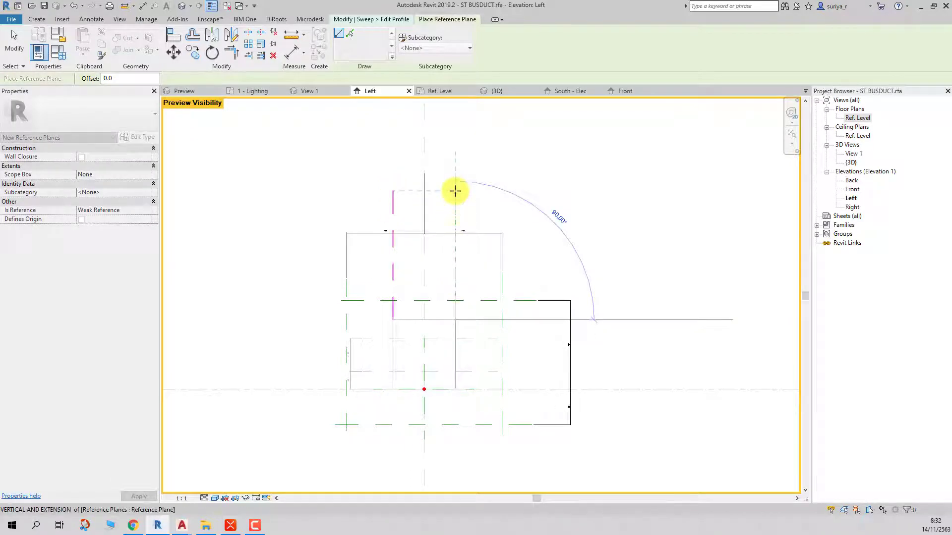
key("Escape")
key("Escape")
- Select and check the new left and right outer reference planes
left_click(382, 197, "ctrl")
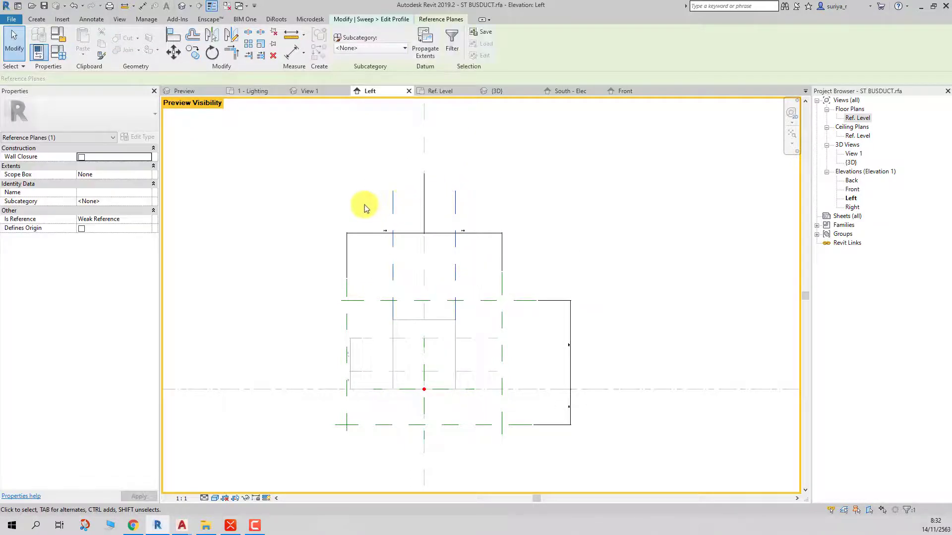
scroll(359, 199, "up", 3)
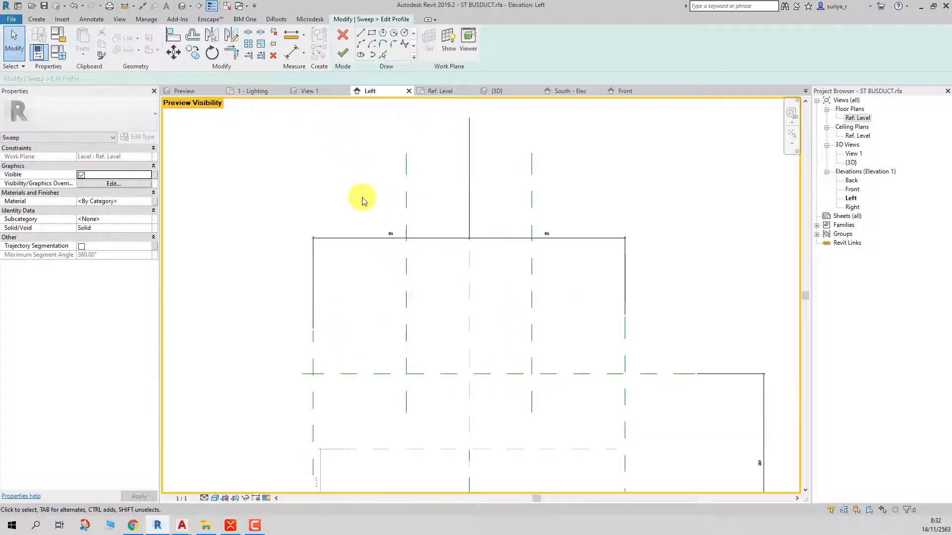
left_click(376, 239)
scroll(375, 239, "down", 4)
key("ctrl+z")
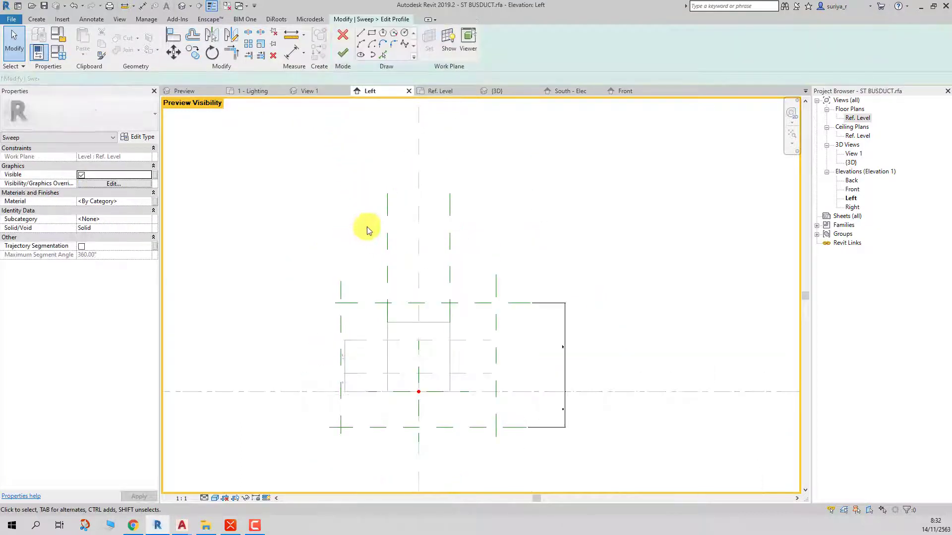
scroll(347, 208, "up", 3)
left_click(353, 343)
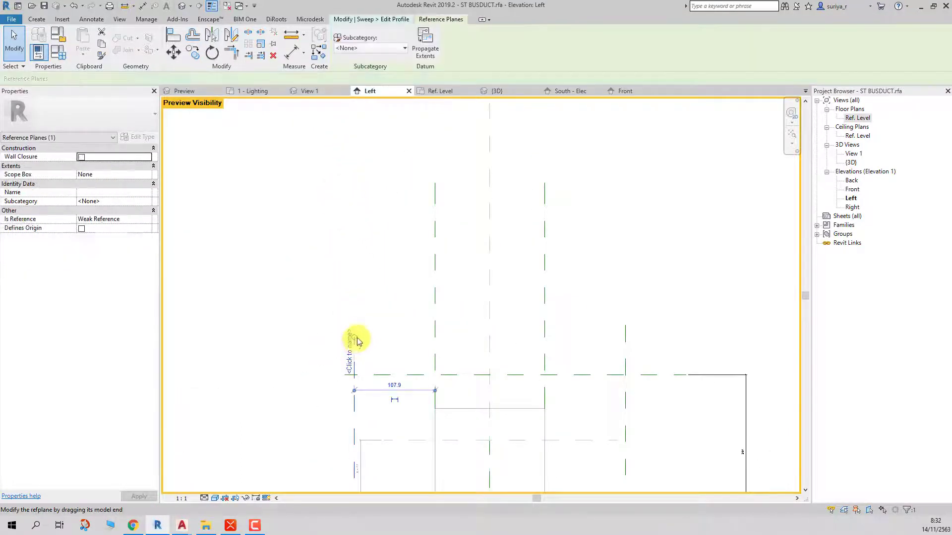
left_click(625, 331)
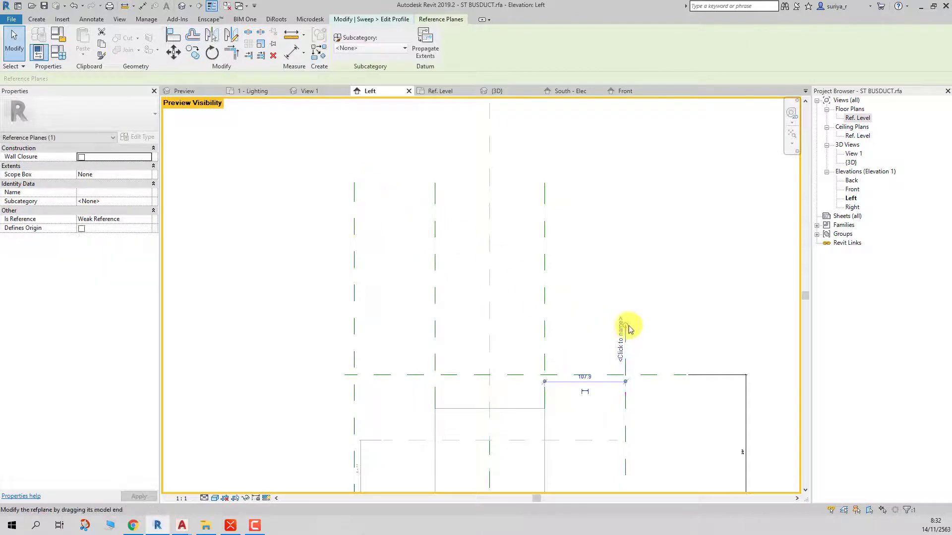
left_click(676, 153)
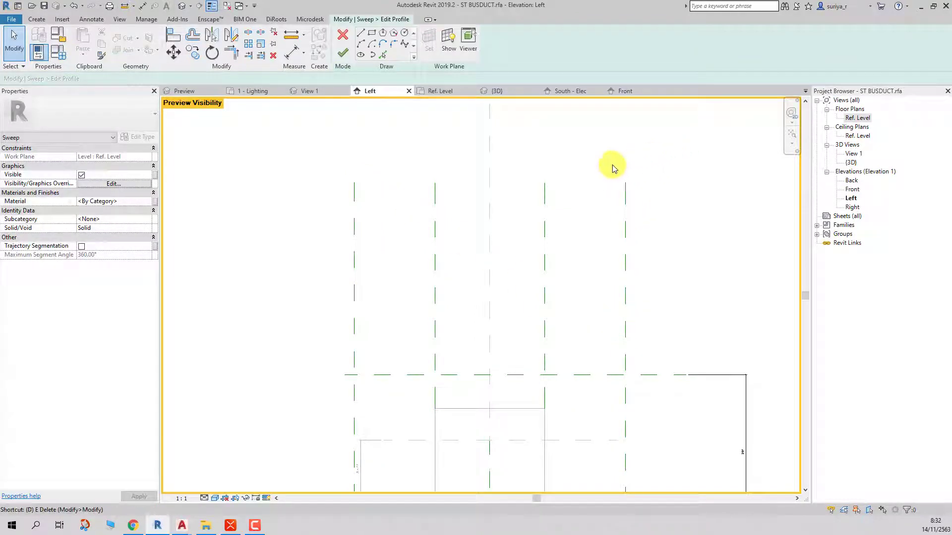
- Dimension each outer plane to its body edge plane, giving two 107.9 clearance dimensions
key("d")
key("i")
left_click(374, 224)
left_click(435, 212)
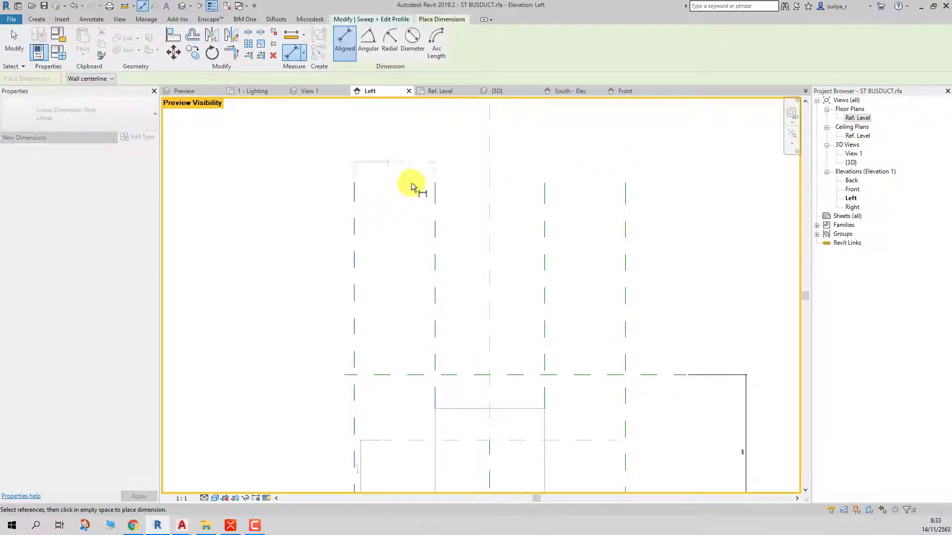
left_click(394, 153)
left_click(545, 205)
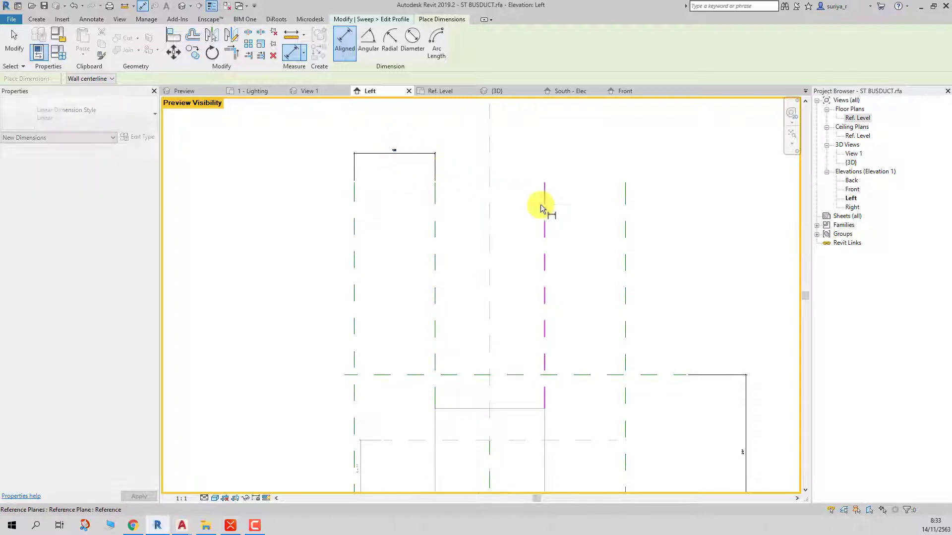
left_click(625, 201)
left_click(664, 157)
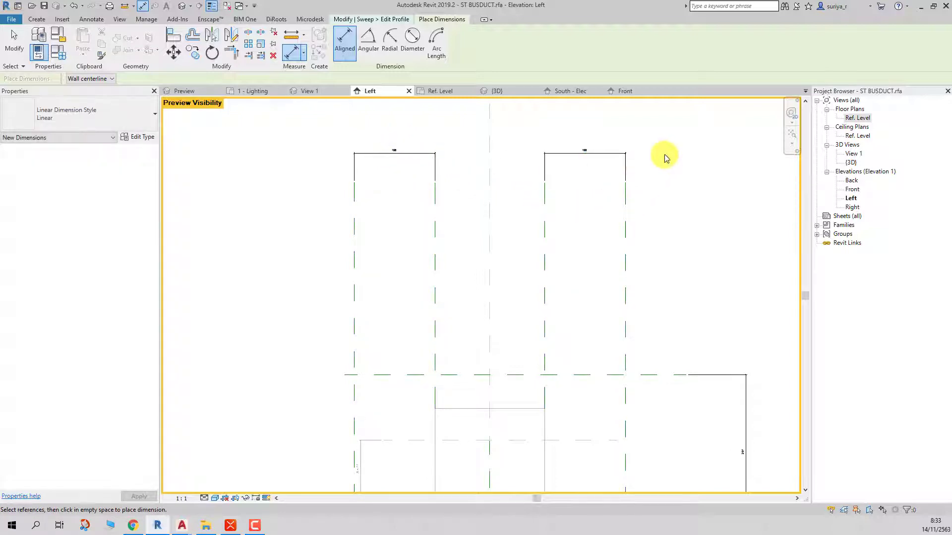
scroll(597, 154, "up", 3)
key("Escape")
- Select both the left and right clearance dimensions together
scroll(610, 173, "down", 2)
left_click(620, 204)
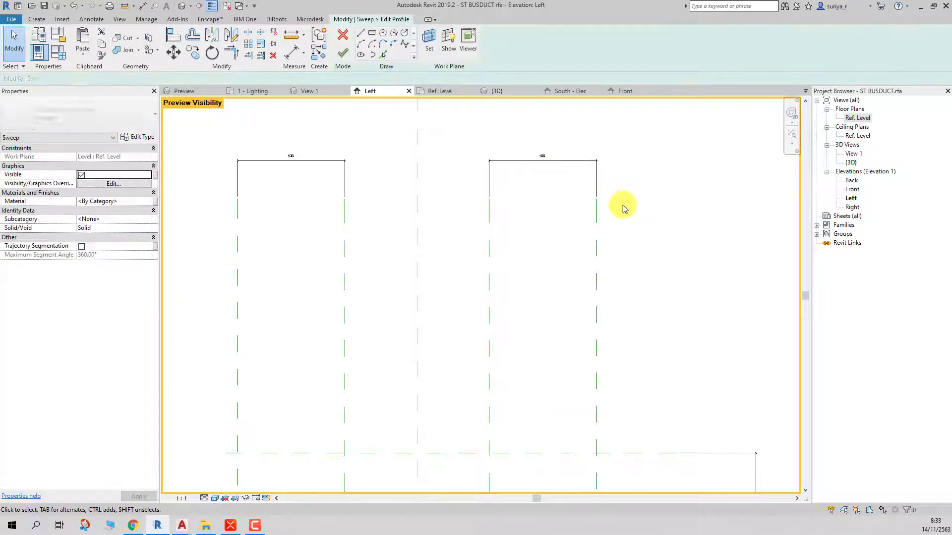
left_click(597, 216)
left_click(665, 218)
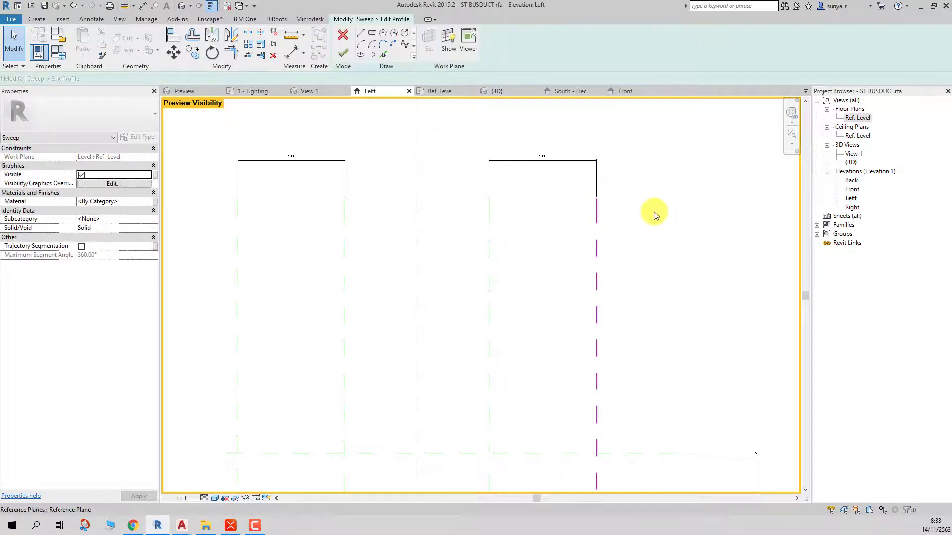
left_click(570, 162)
left_click(325, 160, "ctrl")
scroll(325, 164, "down", 3)
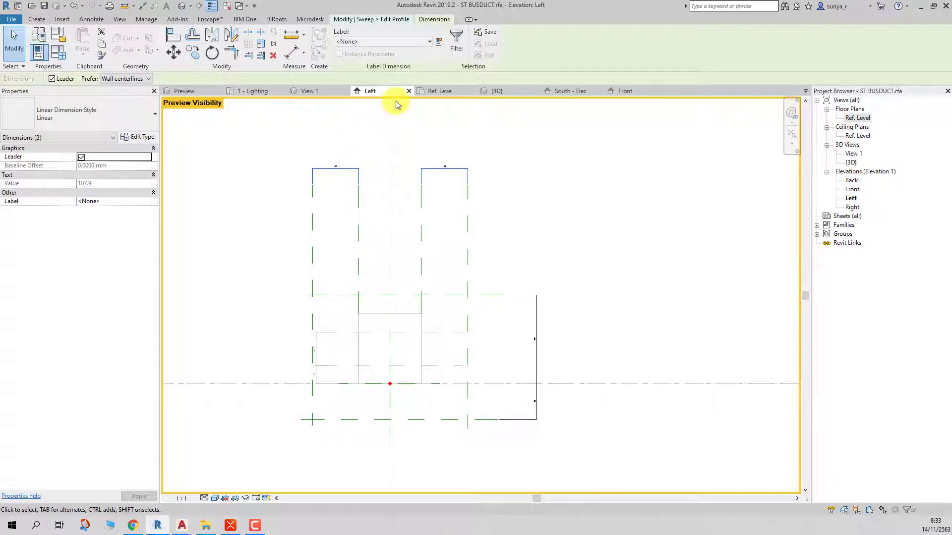
- Label both side clearance dimensions with a new Clearance L/R parameter
left_click(435, 46)
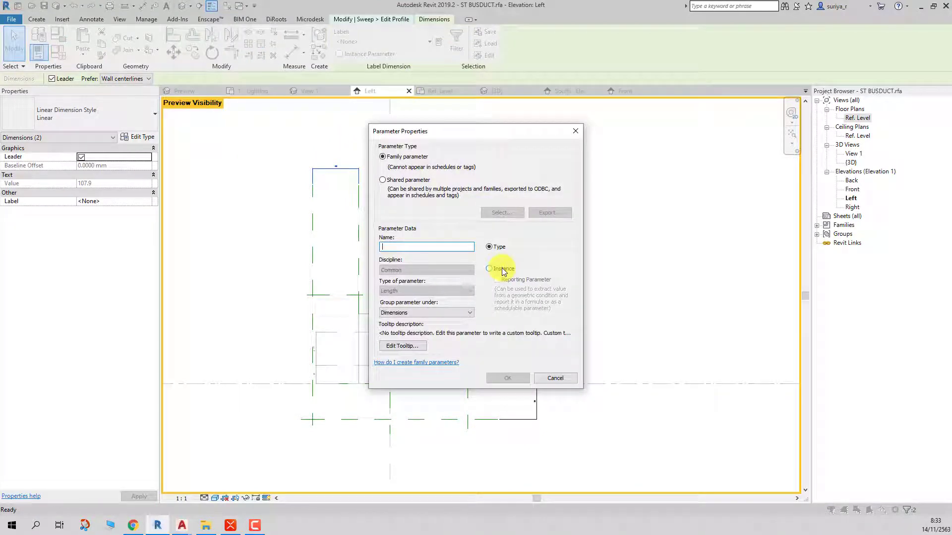
type("l")
key("BackSpace")
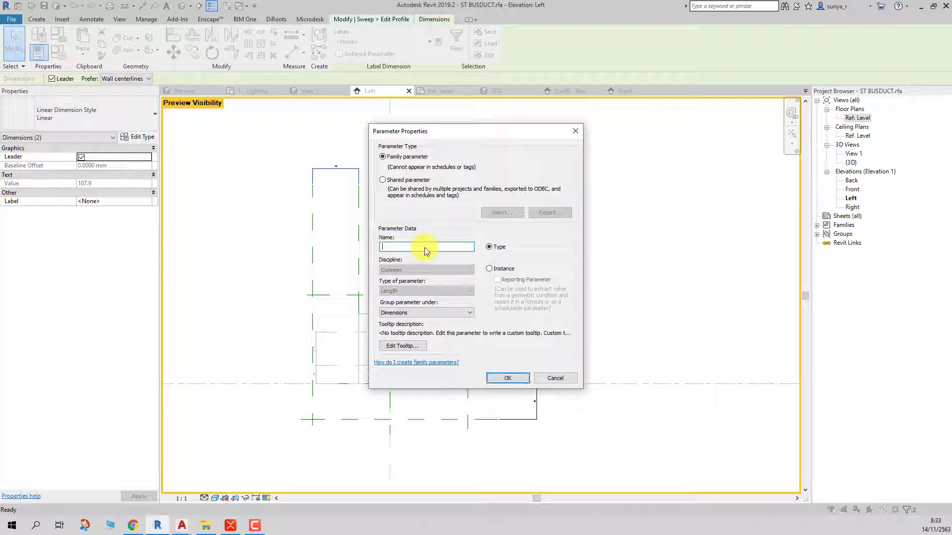
type("Clea")
type("R")
key("ctrl+a")
left_click(513, 379)
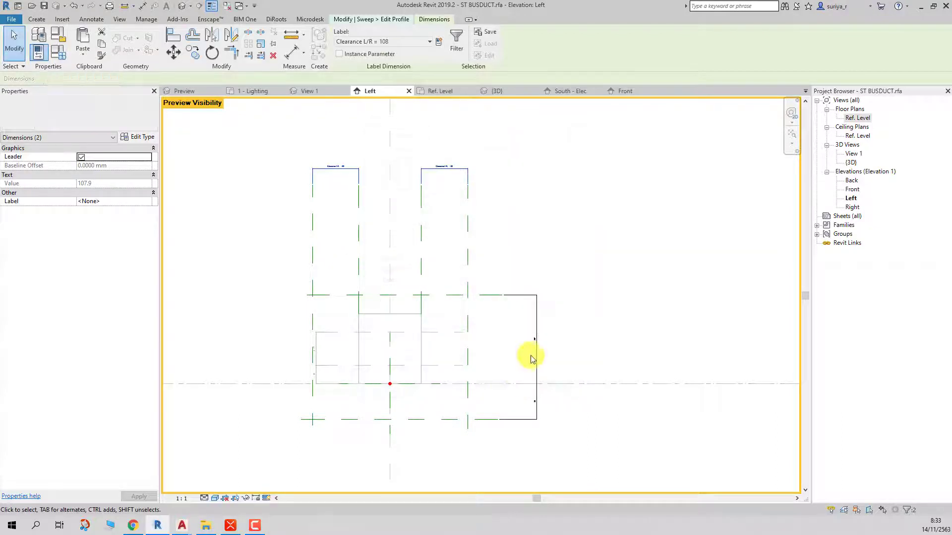
left_click(608, 249)
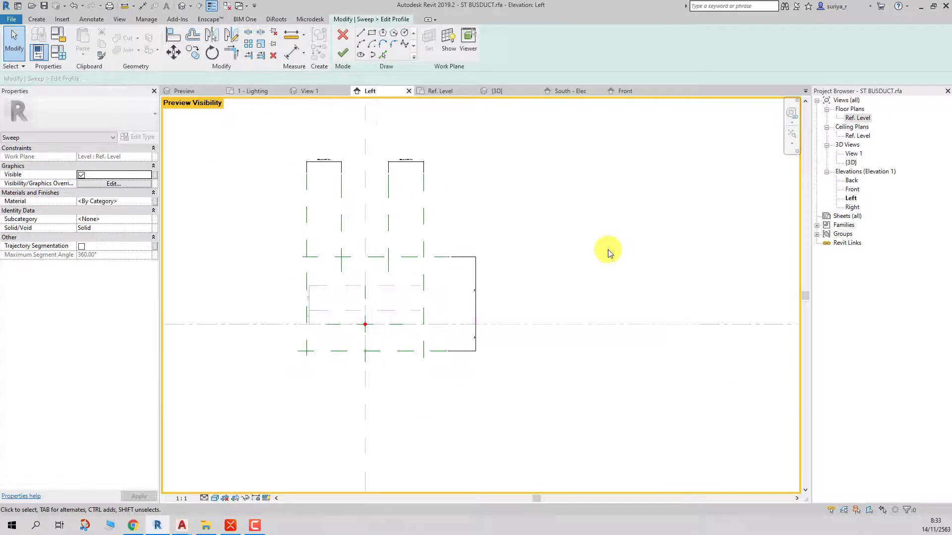
- Label the lower-right 82.9 vertical dimension with a new Clearance T/B parameter
scroll(479, 286, "up", 3)
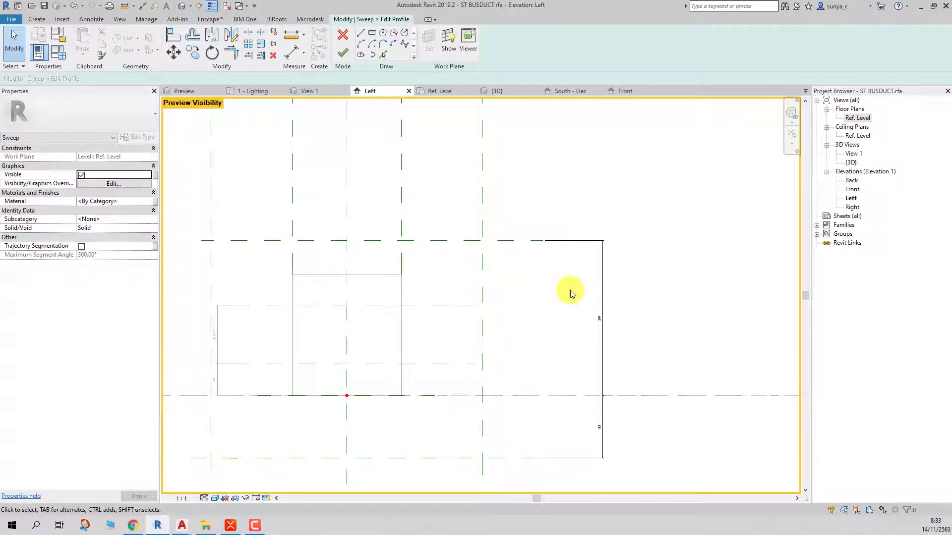
left_click(594, 243)
scroll(595, 243, "down", 2)
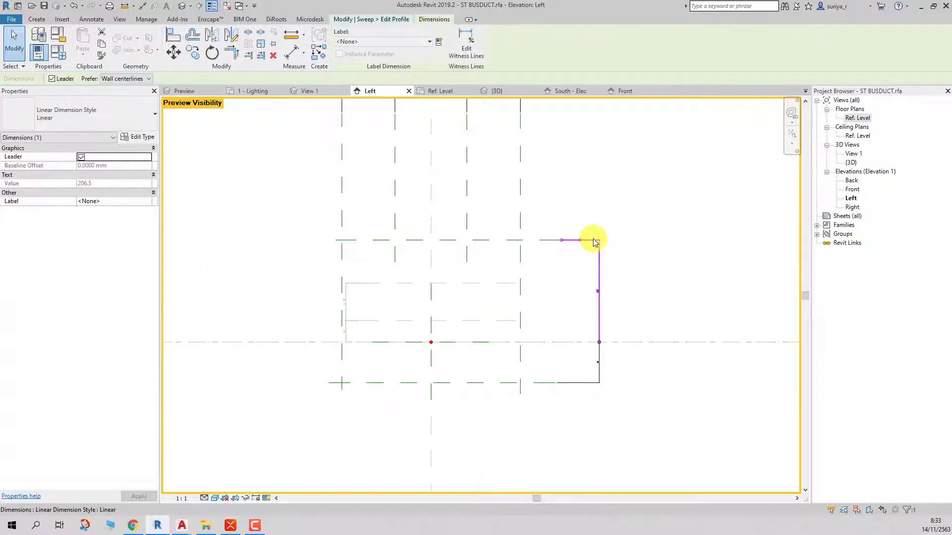
key("Delete")
scroll(600, 377, "up", 2)
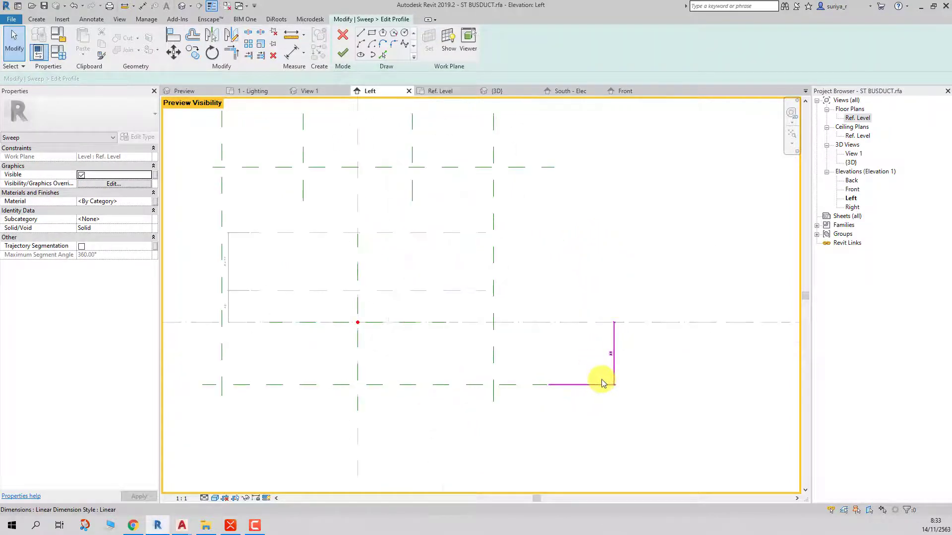
left_click(605, 379)
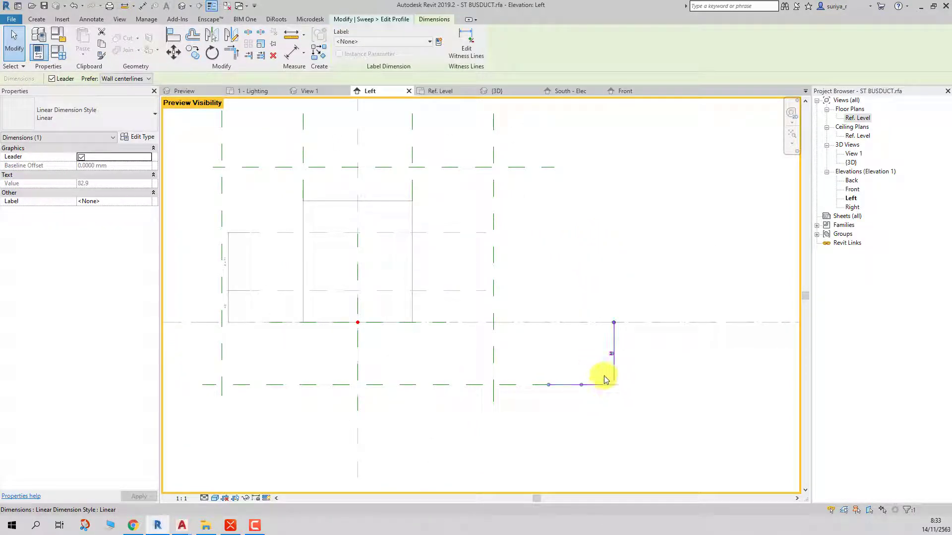
left_click(439, 42)
type("Clearance T/B")
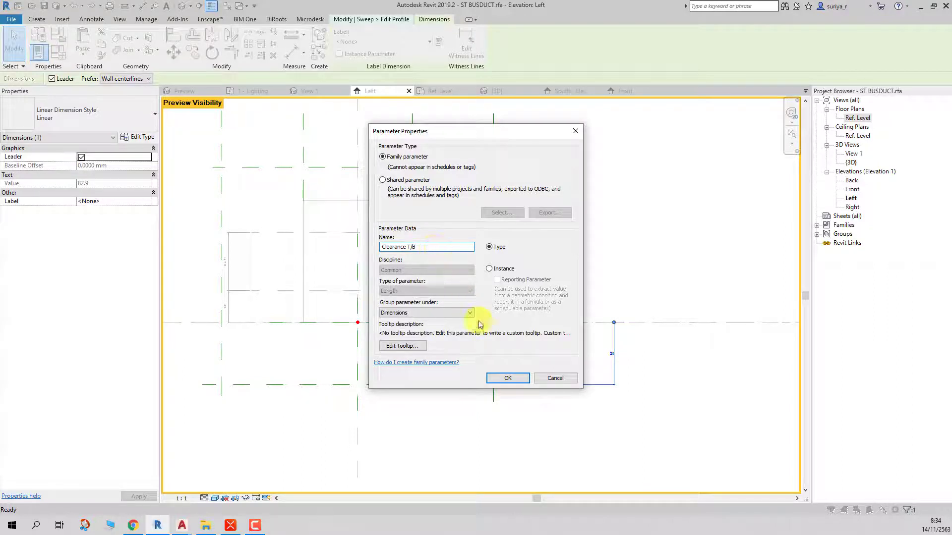
left_click(513, 379)
left_click(665, 389)
scroll(521, 357, "down", 3)
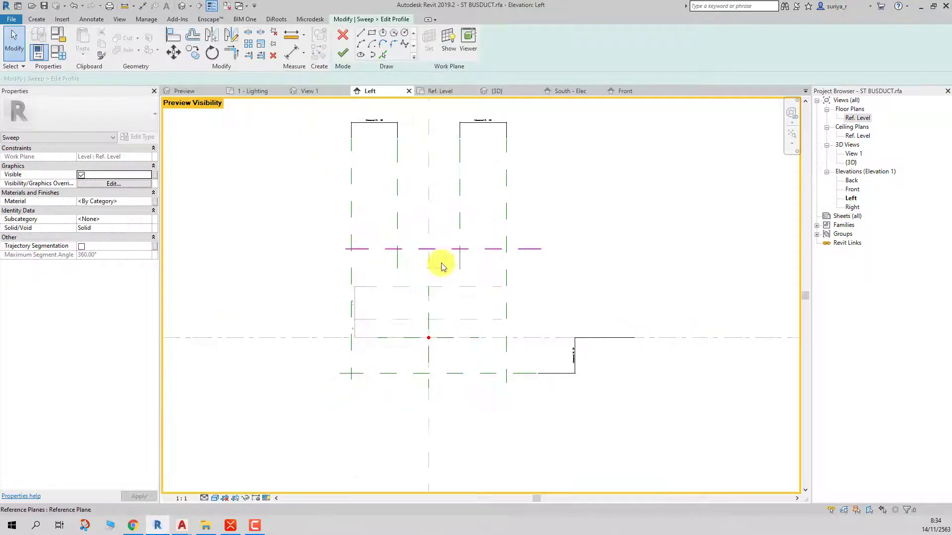
- In Family Types, move Clearance L/R and T/B to the top, set both to 200, and apply
left_click(64, 60)
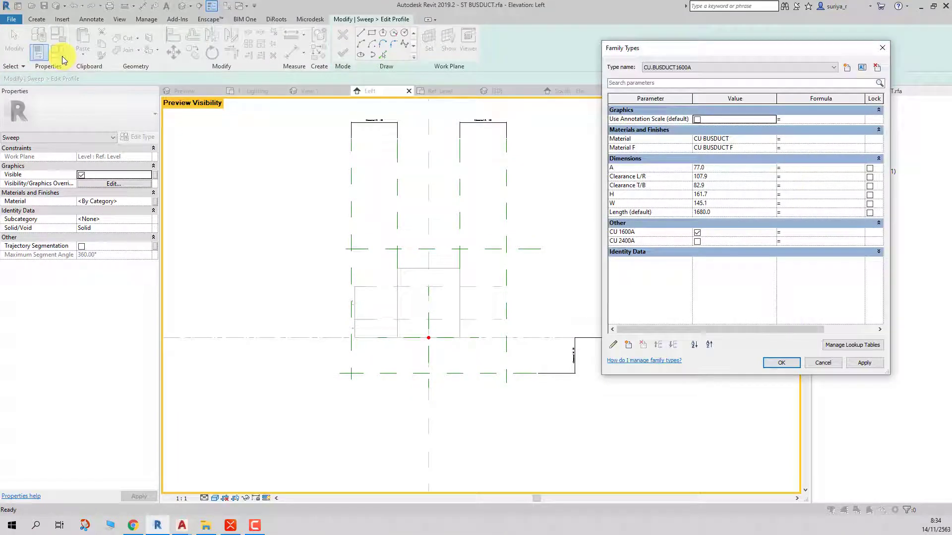
left_click(649, 177)
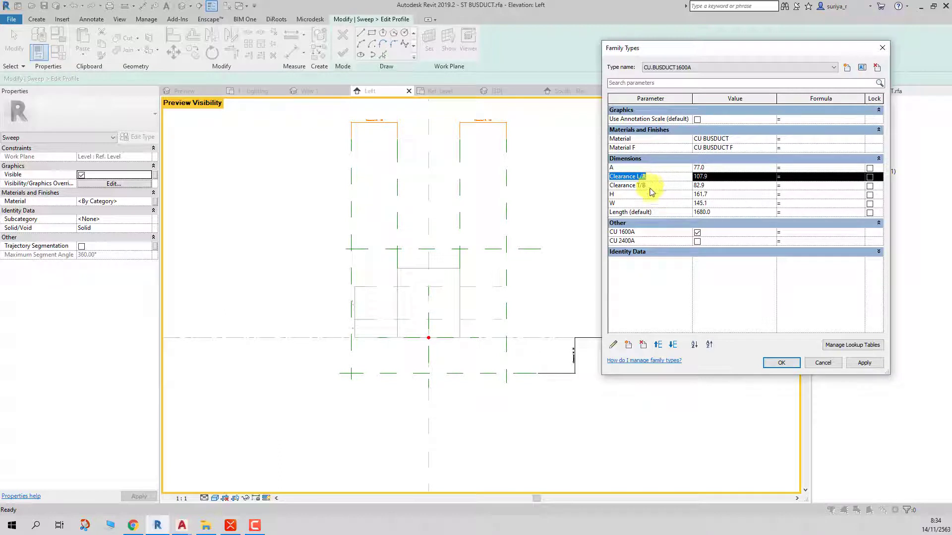
left_click(658, 345)
left_click(630, 185)
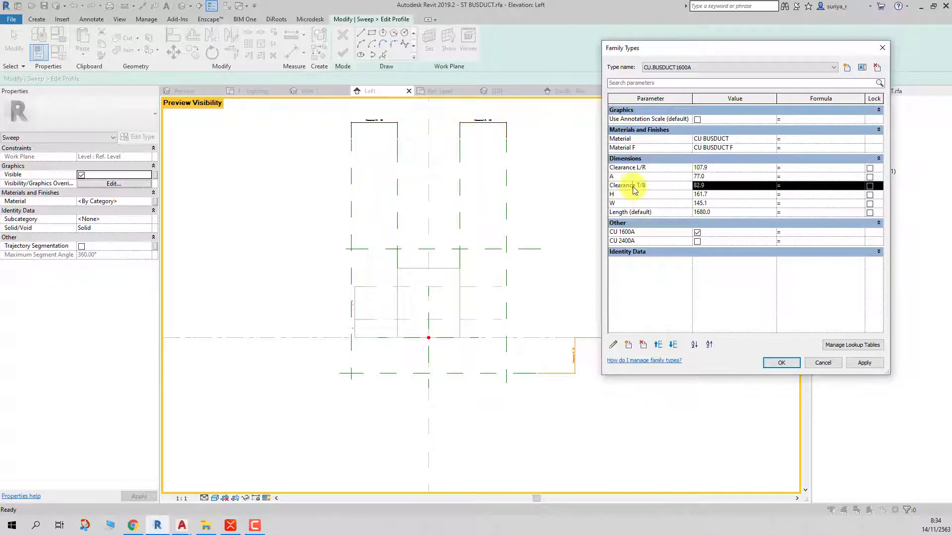
left_click(658, 345)
left_click(657, 345)
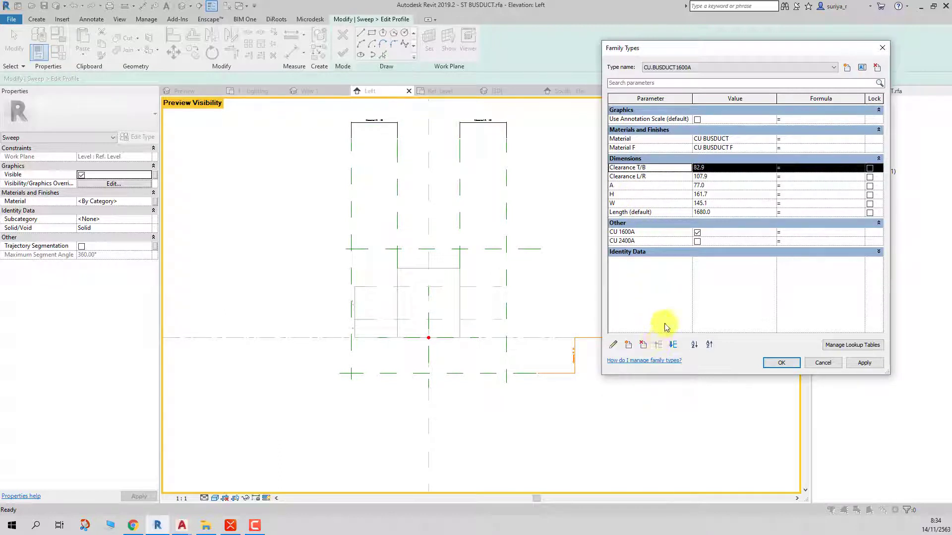
left_click(725, 169)
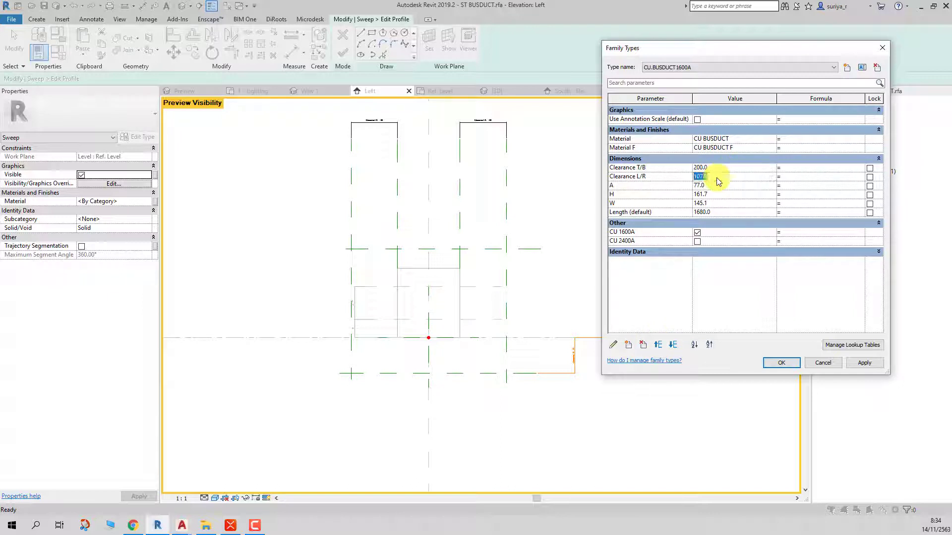
type("200")
left_click(863, 362)
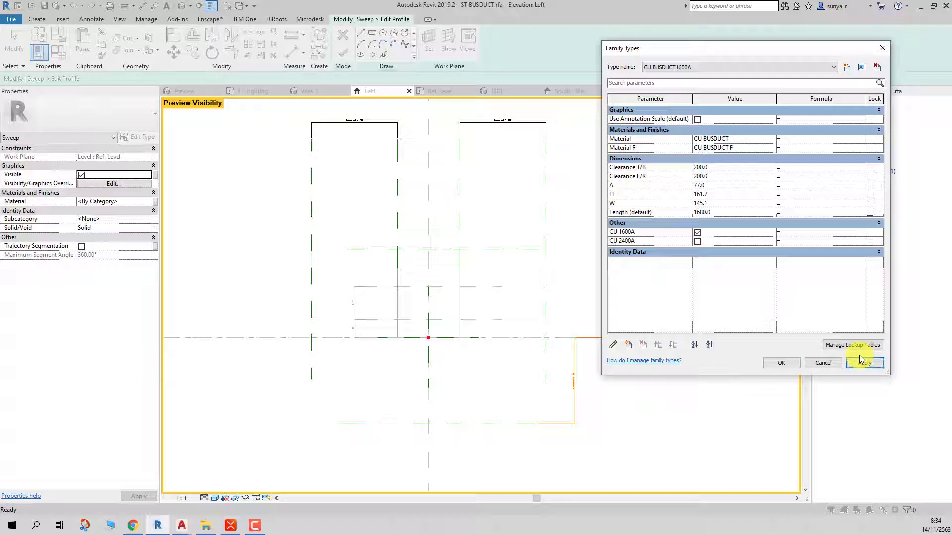
- Close Family Types and inspect the horizontal reference planes and Clearance L/R dimensions
left_click(782, 363)
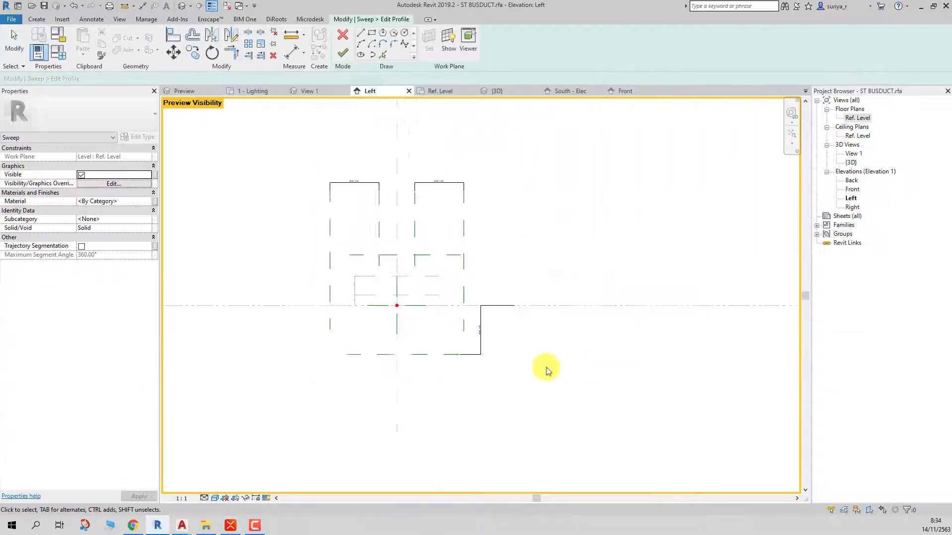
left_click(456, 247)
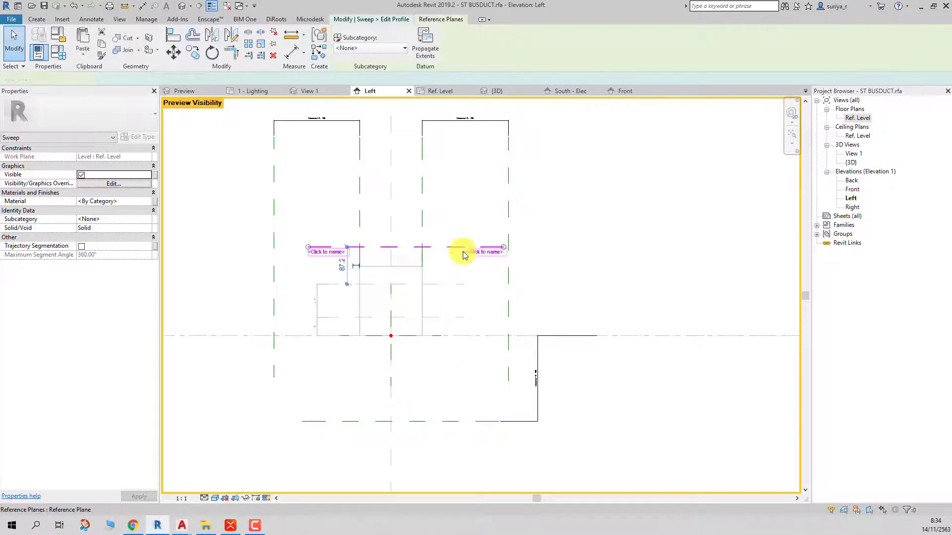
left_click(627, 261)
left_click(344, 423)
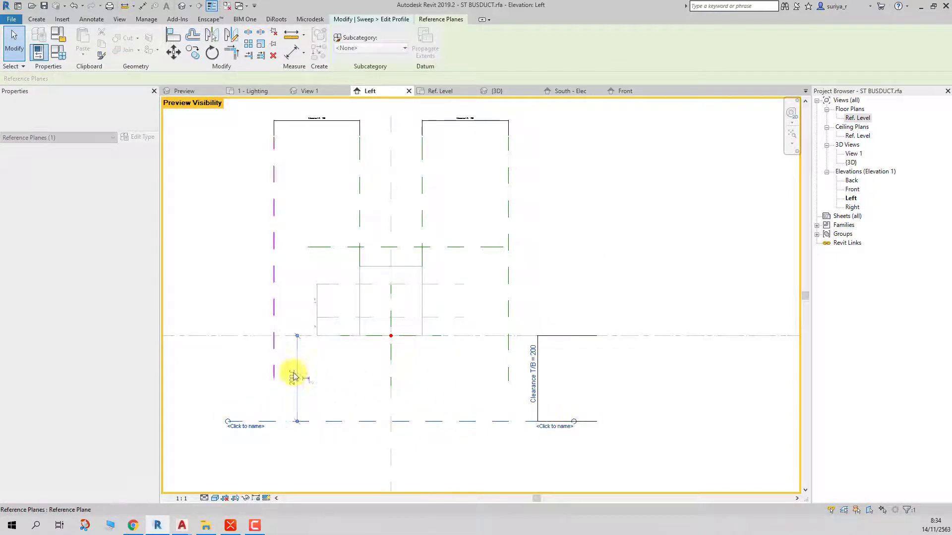
left_click(273, 375)
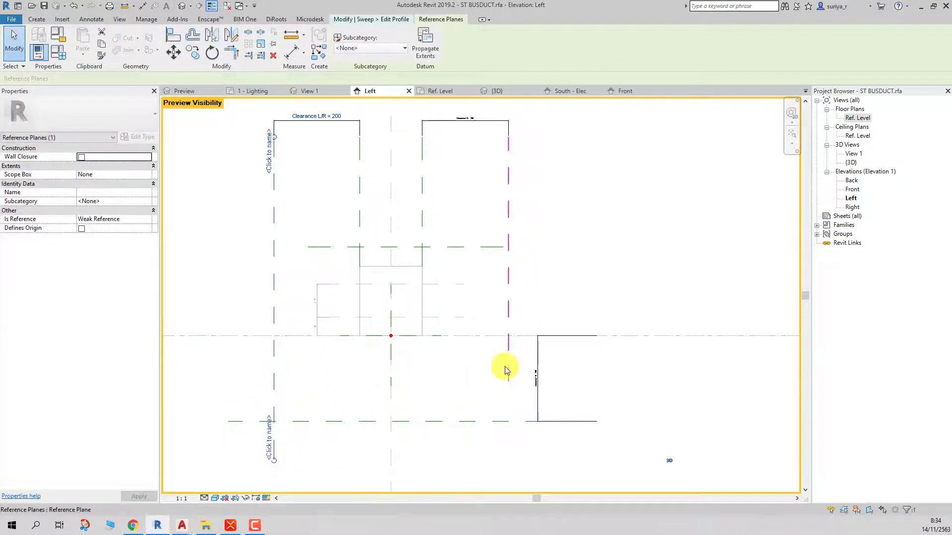
left_click(507, 376)
left_click(628, 379)
scroll(629, 377, "down", 2)
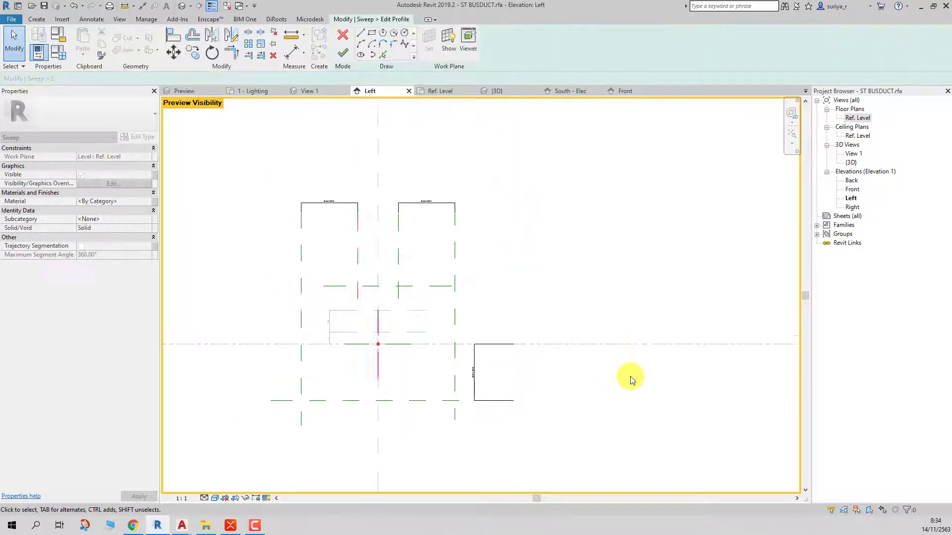
scroll(615, 319, "up", 2)
scroll(598, 265, "up", 1)
scroll(575, 272, "down", 3)
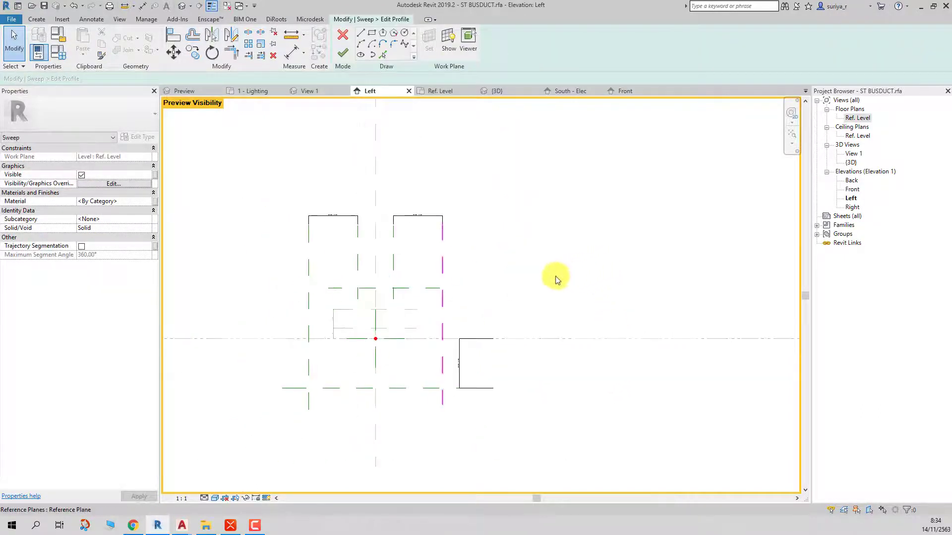
scroll(506, 297, "up", 3)
left_click(472, 309)
left_click(571, 257)
scroll(571, 257, "down", 2)
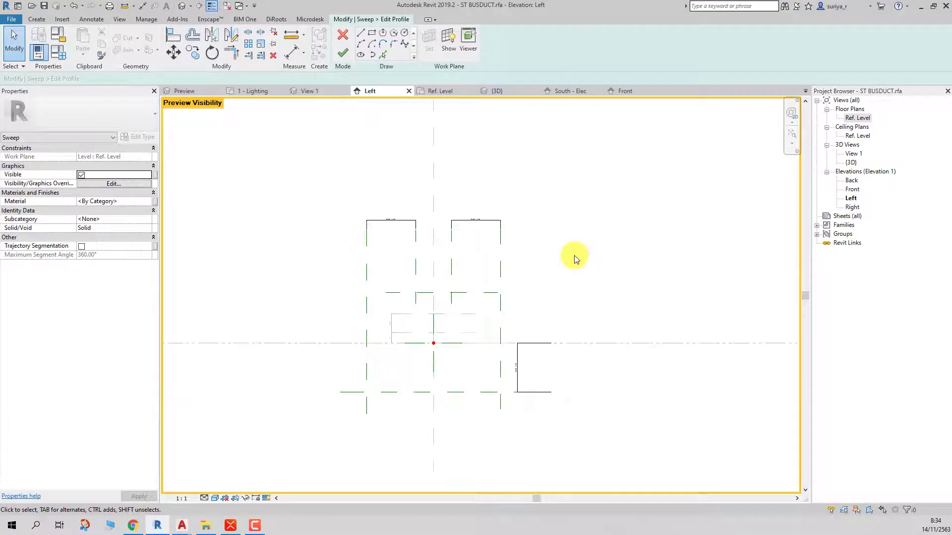
scroll(574, 257, "up", 2)
scroll(496, 263, "down", 2)
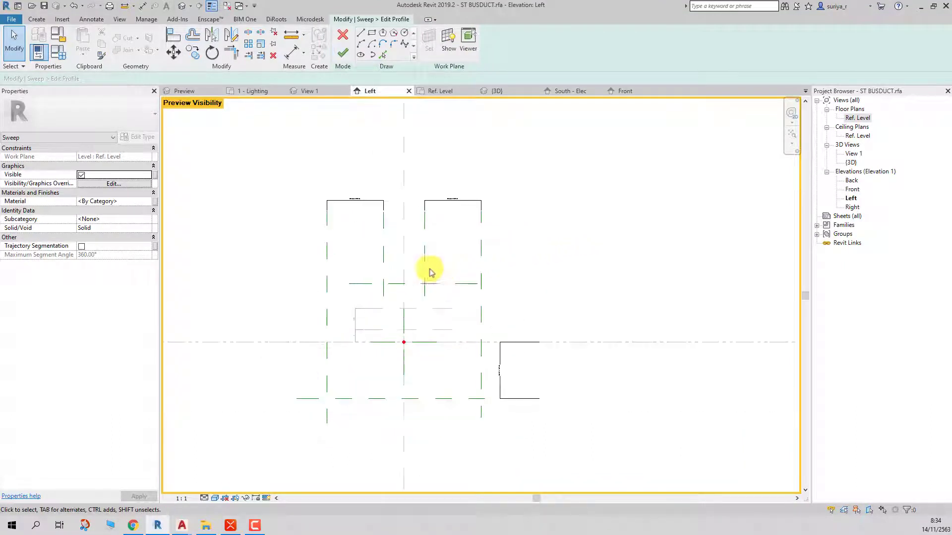
scroll(387, 273, "up", 3)
- Extend the upper horizontal reference plane past both outer clearance planes
left_click(348, 277)
left_click_drag(337, 276, 231, 276)
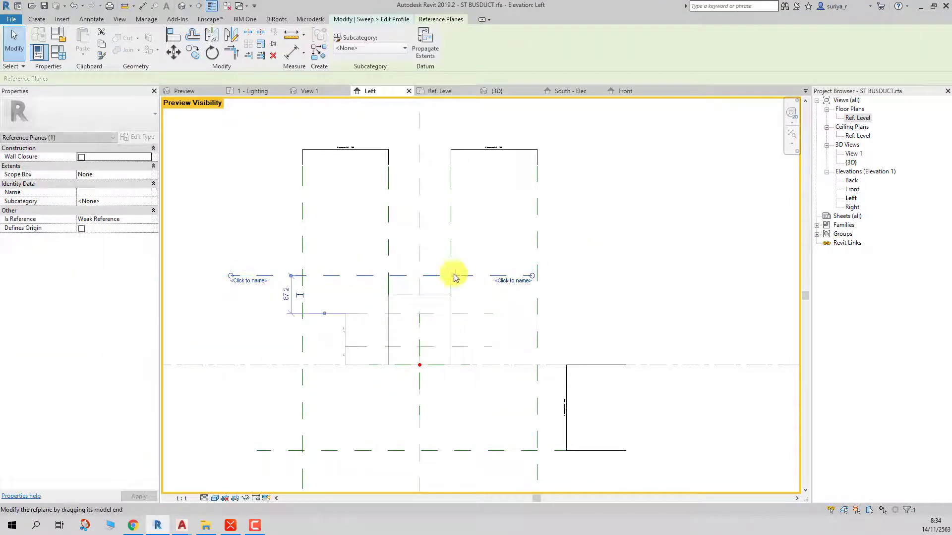
left_click_drag(532, 277, 643, 276)
left_click(649, 221)
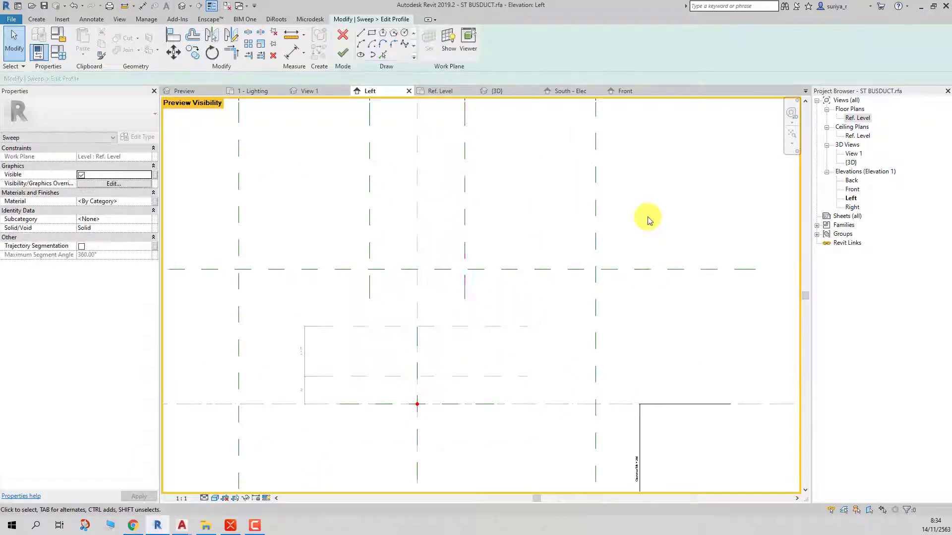
key("z")
key("f")
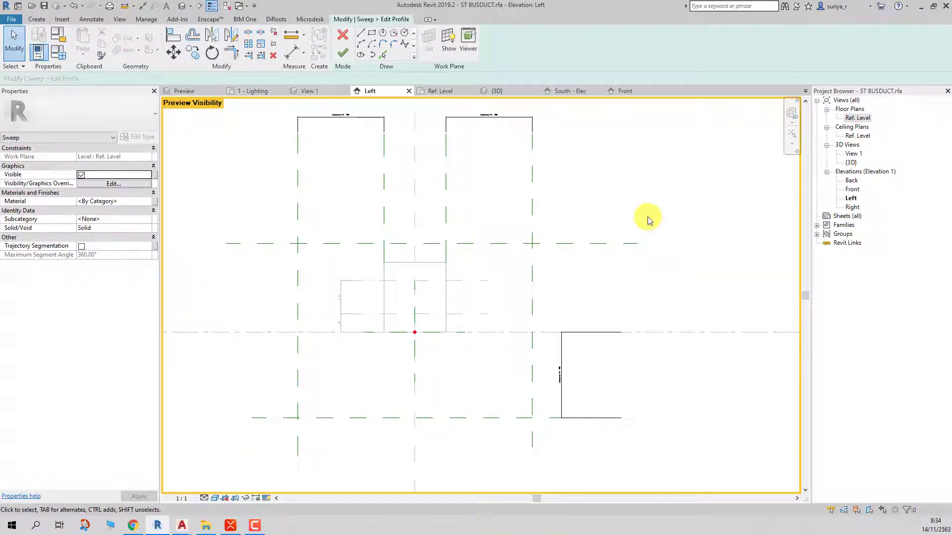
key("z")
key("p")
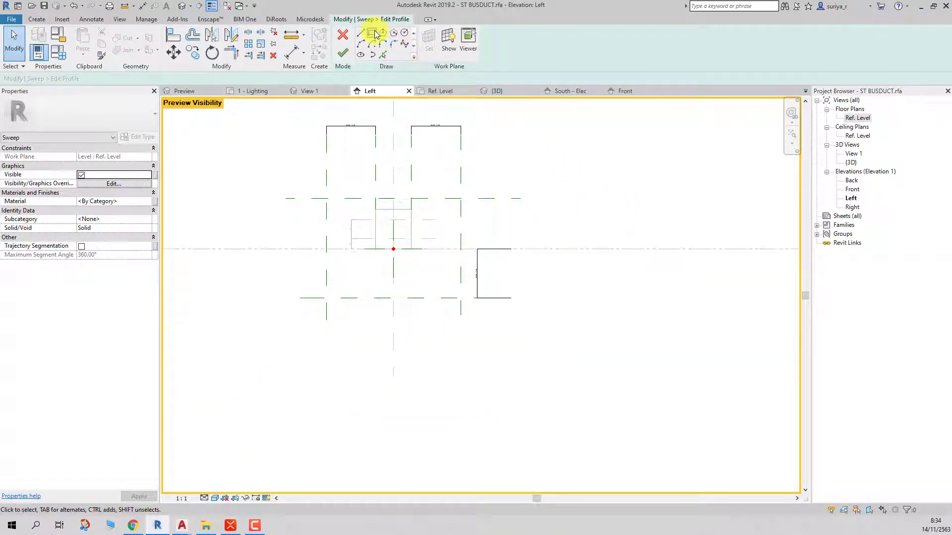
- Sketch a rectangle between the clearance plane intersections, deleting the overconstraining lock
left_click(376, 33)
scroll(340, 199, "up", 2)
left_click(324, 200)
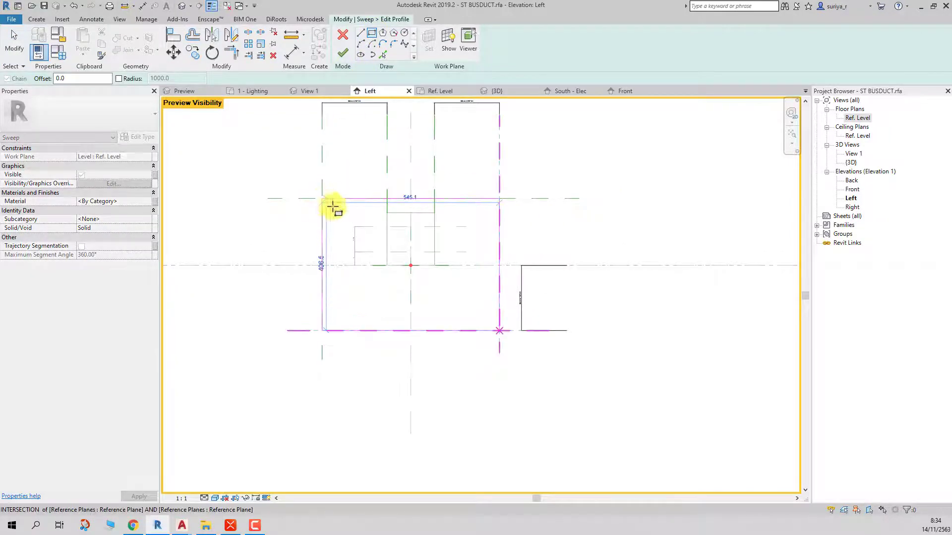
left_click(499, 330)
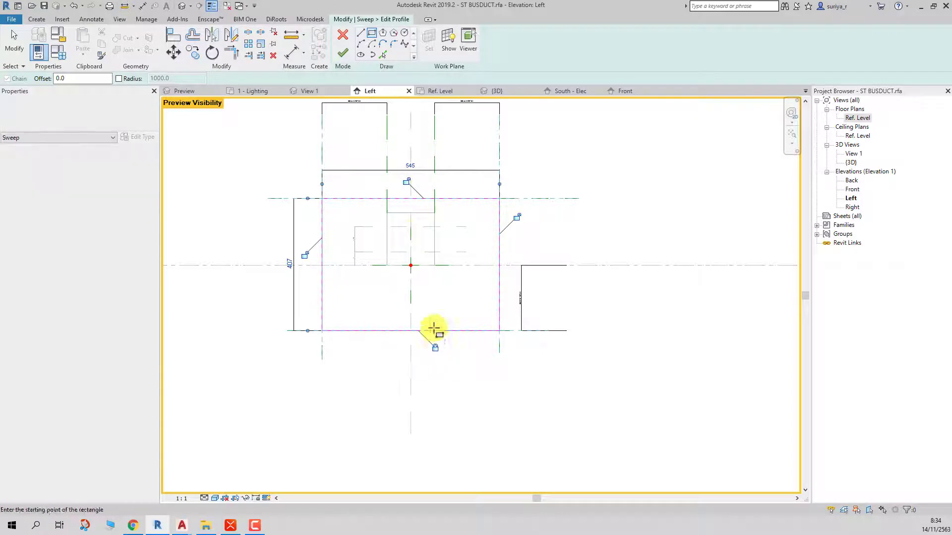
left_click(407, 182)
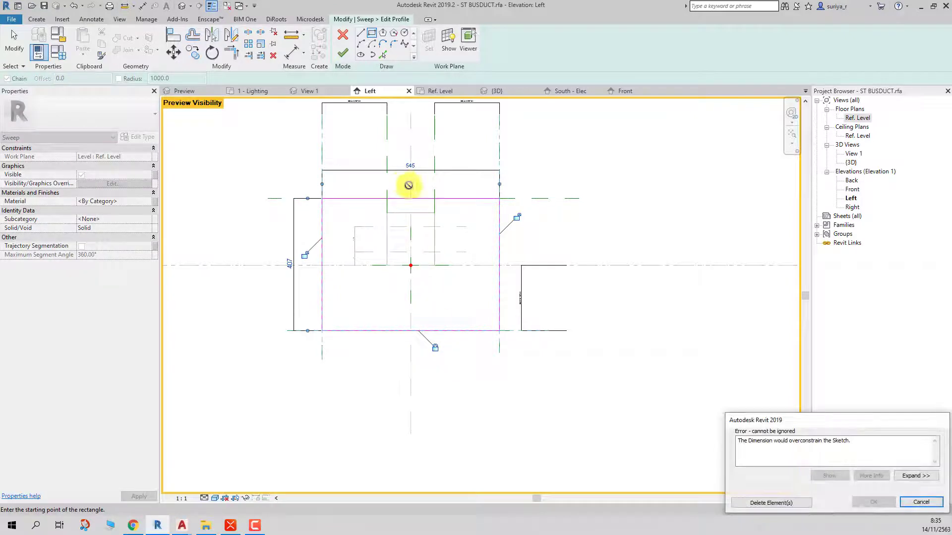
left_click(784, 503)
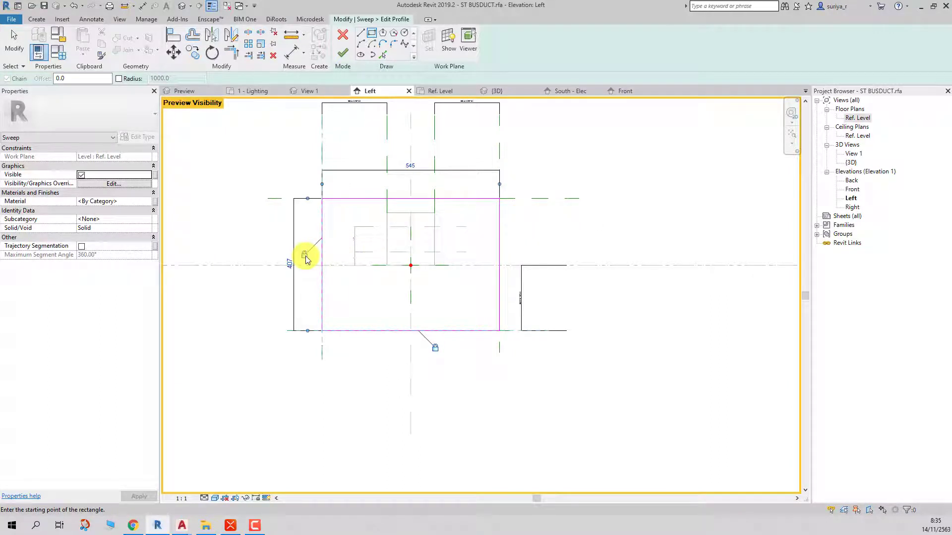
- Link the sweep material to a new Clearance parameter and finish the profile
left_click(154, 201)
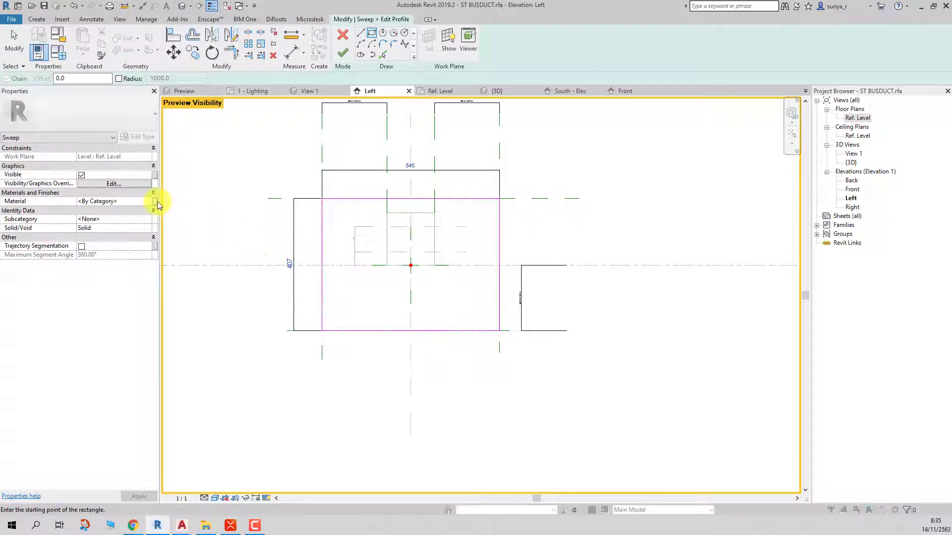
left_click(172, 334)
type("Clearance")
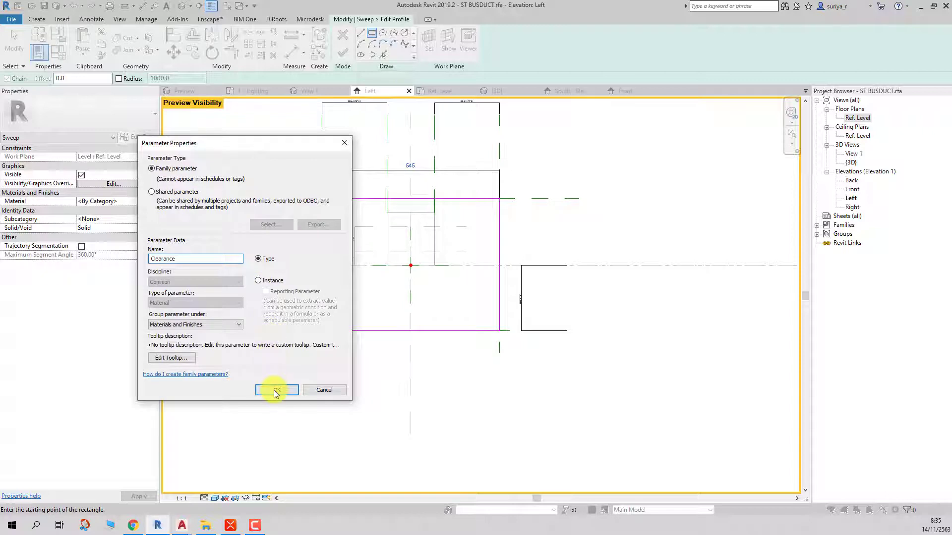
left_click(276, 392)
left_click(268, 360)
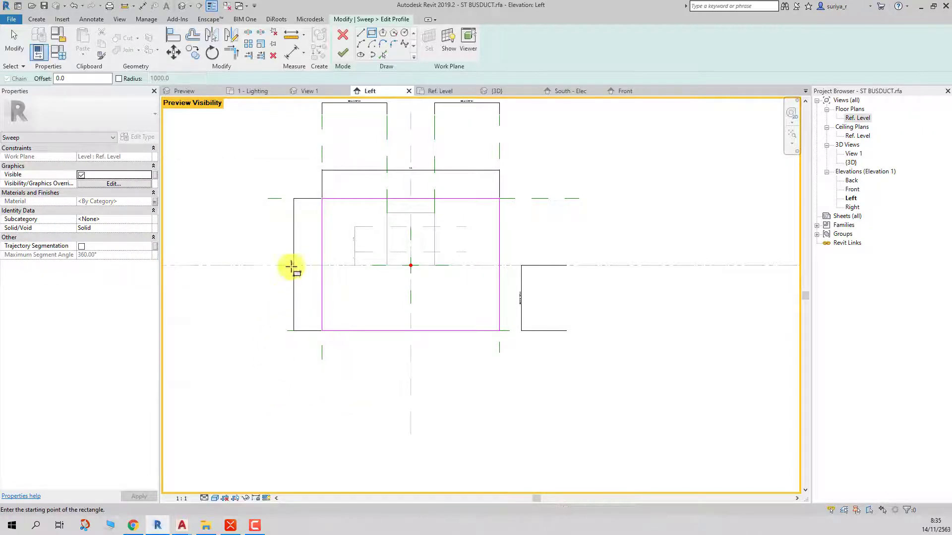
left_click(342, 53)
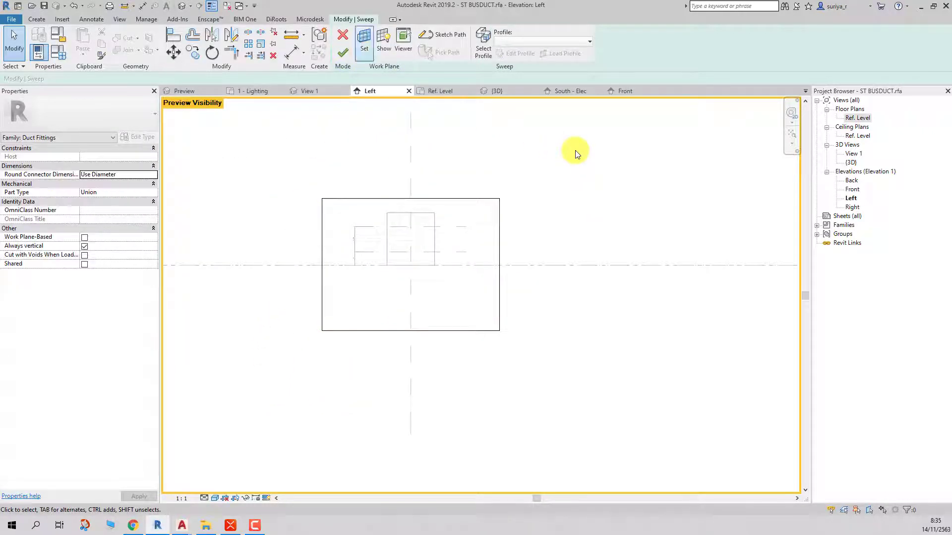
- Finish the rectangular clearance sweep and select it
left_click(383, 199)
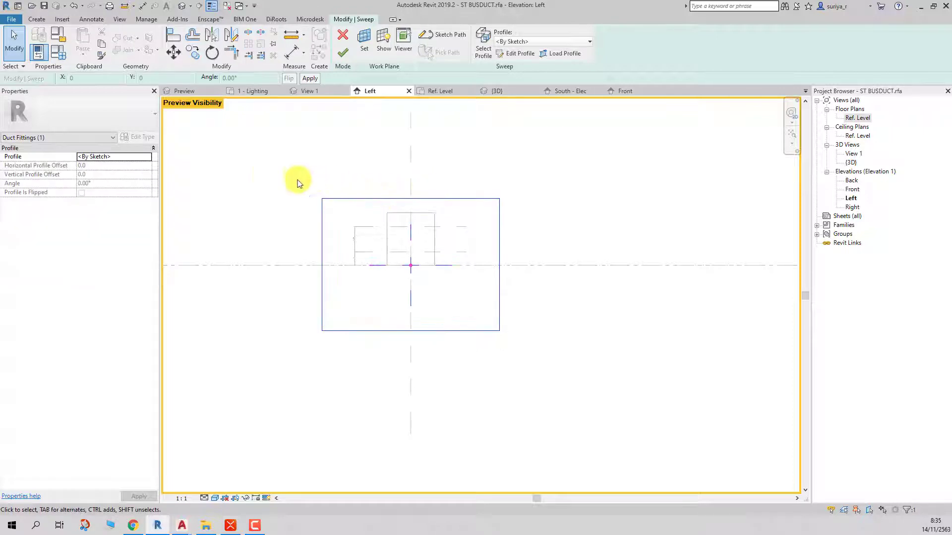
left_click(344, 55)
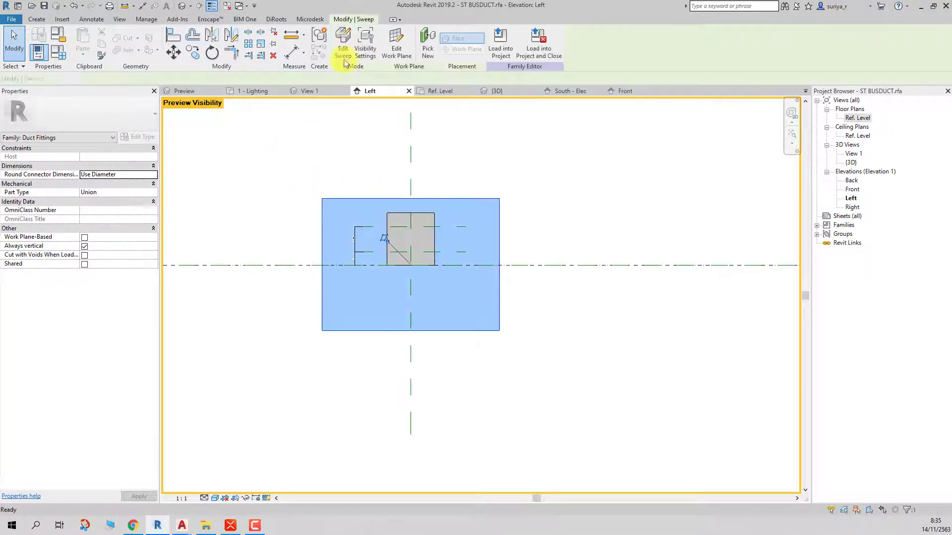
left_click(295, 157)
left_click(348, 198)
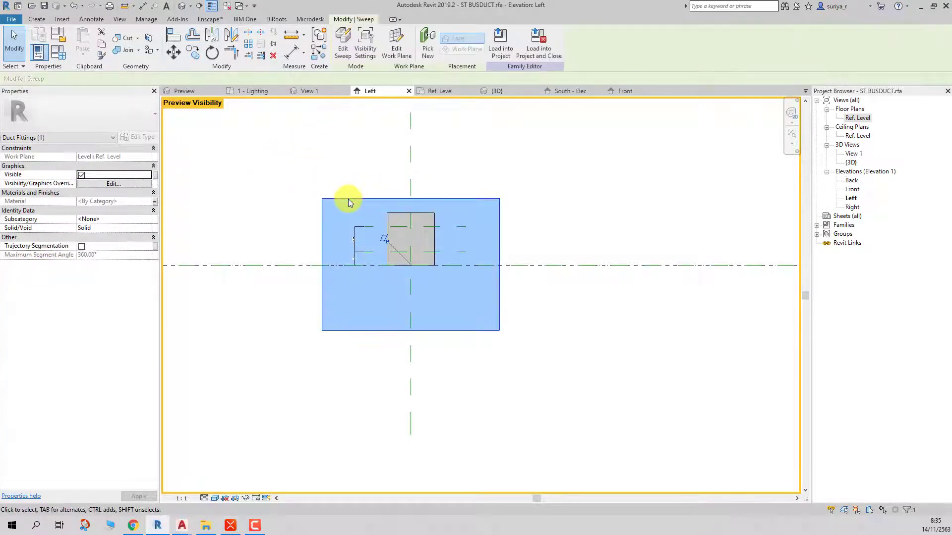
- Set the sweep's Subcategory to Clearance and reselect it to verify
left_click(151, 219)
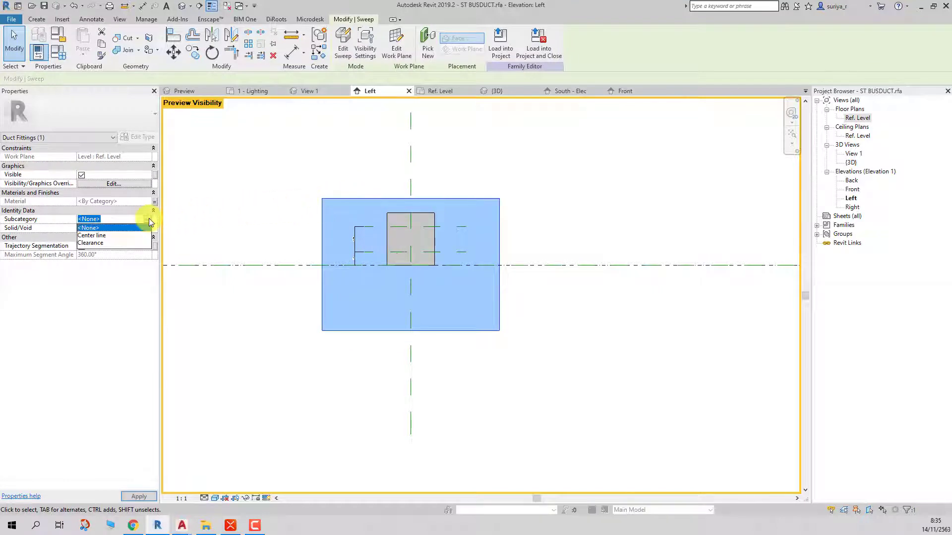
left_click(92, 243)
left_click(280, 166)
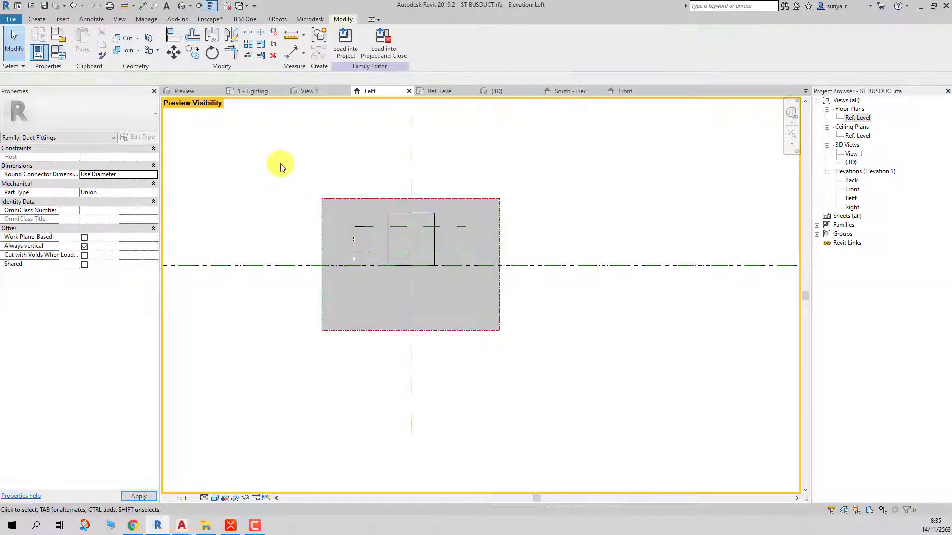
scroll(280, 164, "up", 1)
scroll(280, 164, "up", 1)
scroll(327, 174, "down", 1)
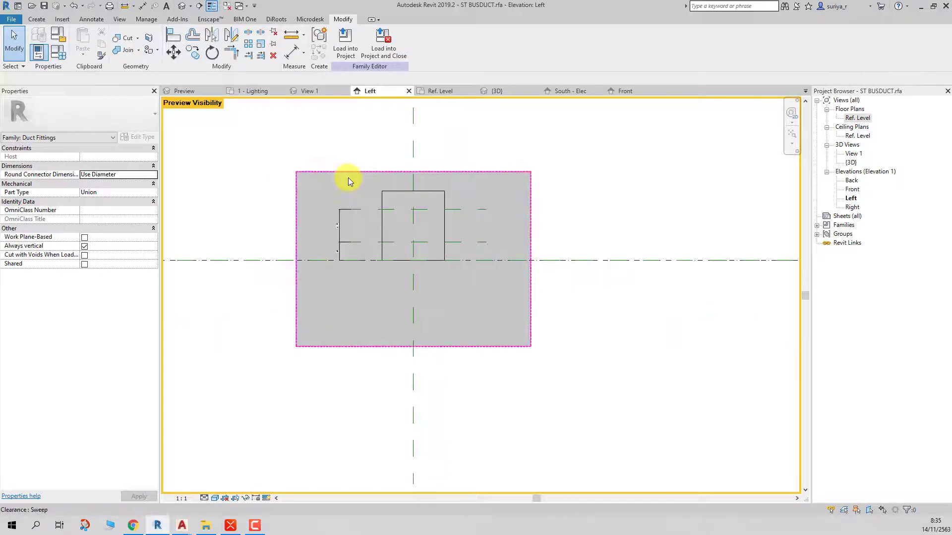
left_click(348, 177)
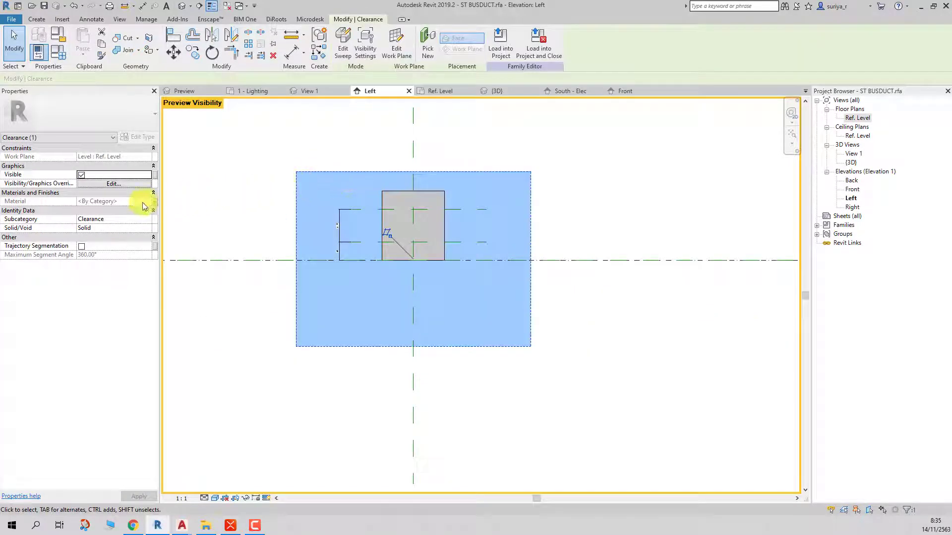
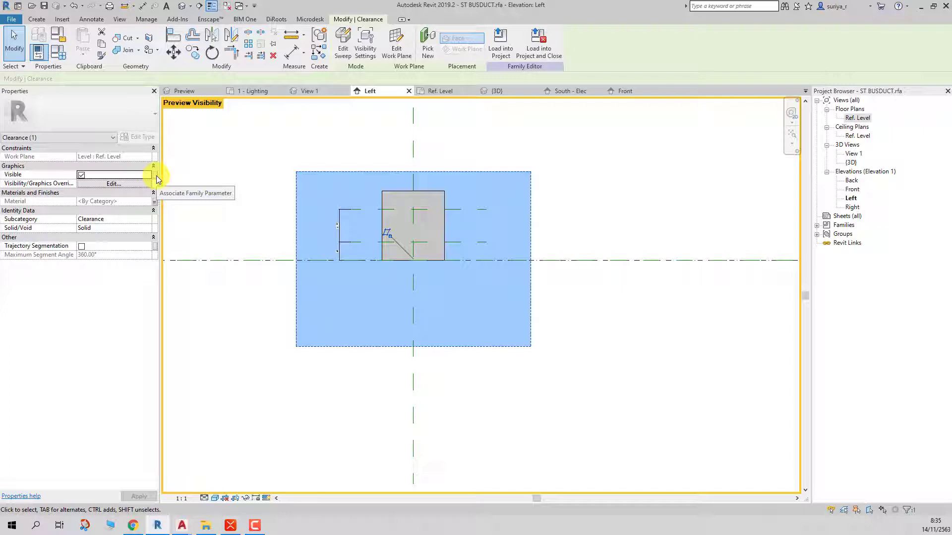
- Duplicate the CU BUSDUCT F material for the Clearance parameter and name it Clearance
left_click(60, 60)
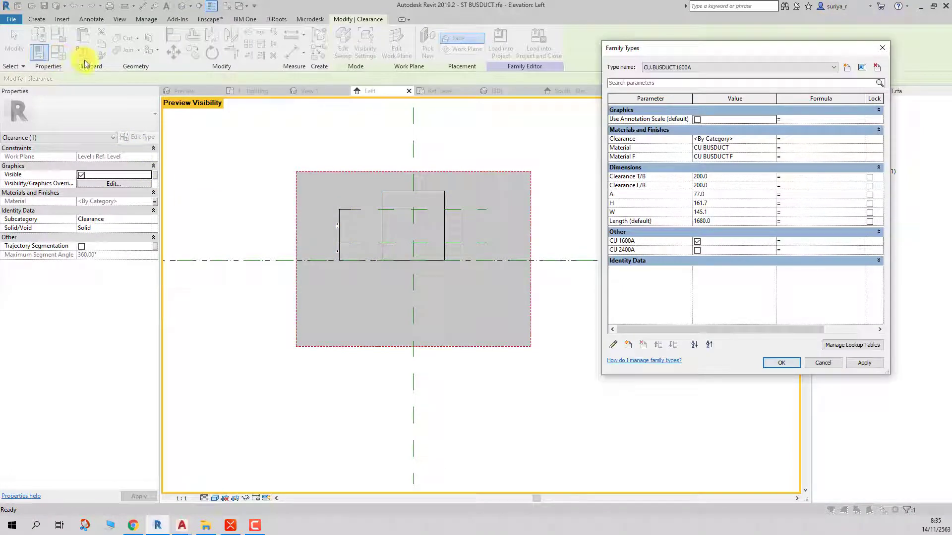
left_click(769, 139)
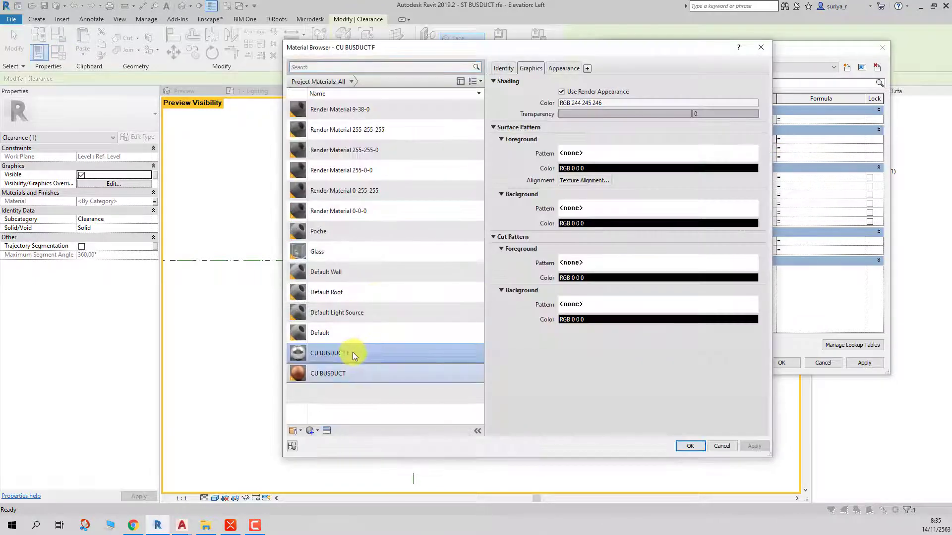
right_click(352, 356)
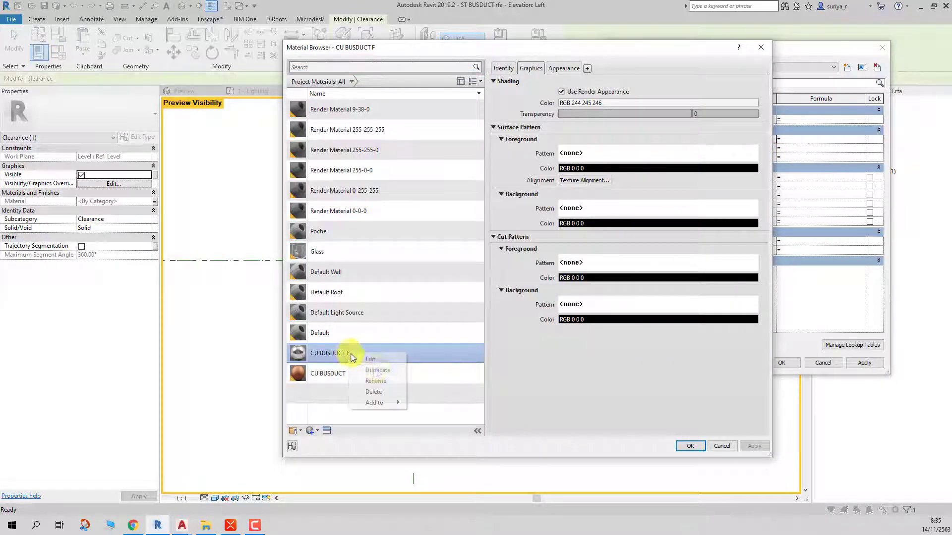
left_click(377, 370)
type("Clearance L/R")
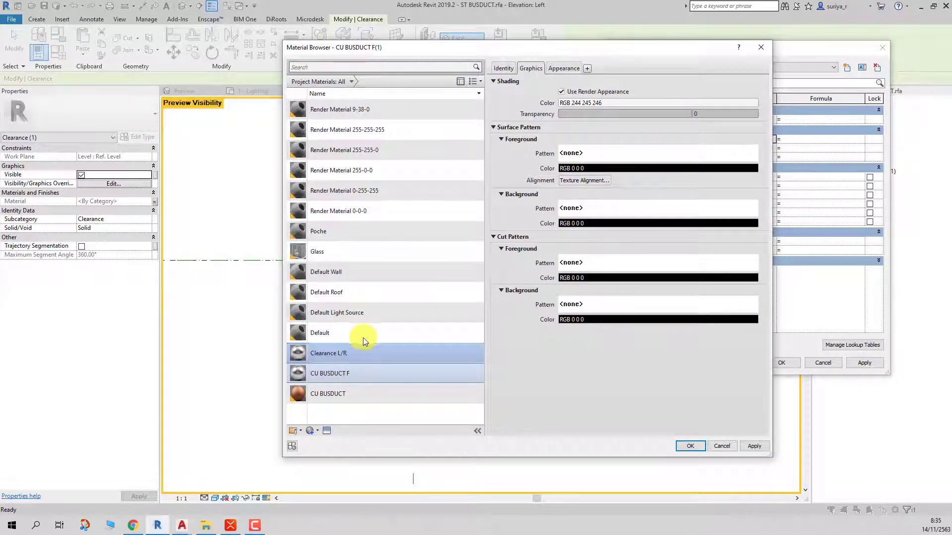
left_click_drag(338, 354, 400, 361)
- Assign the Dark Red glass appearance from the Appearance Library to the Clearance material
left_click(326, 430)
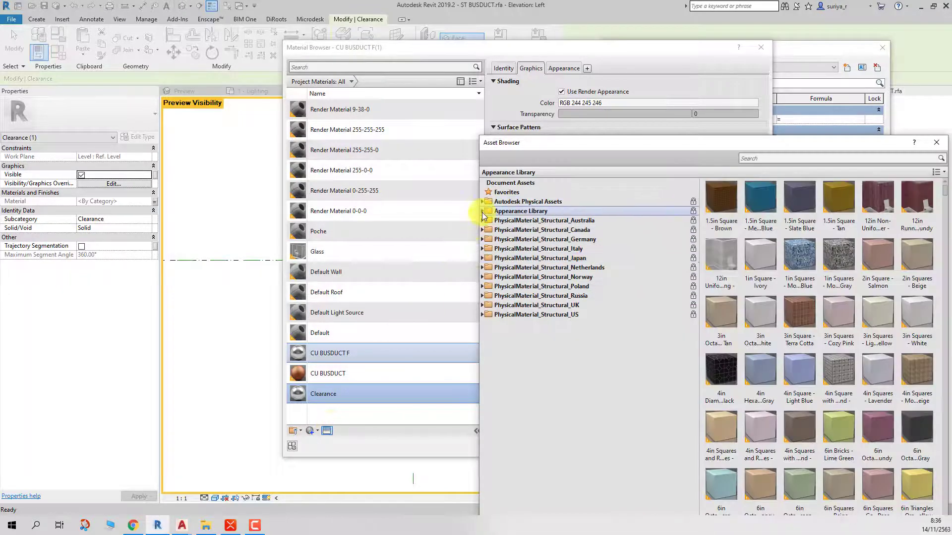
left_click(483, 213)
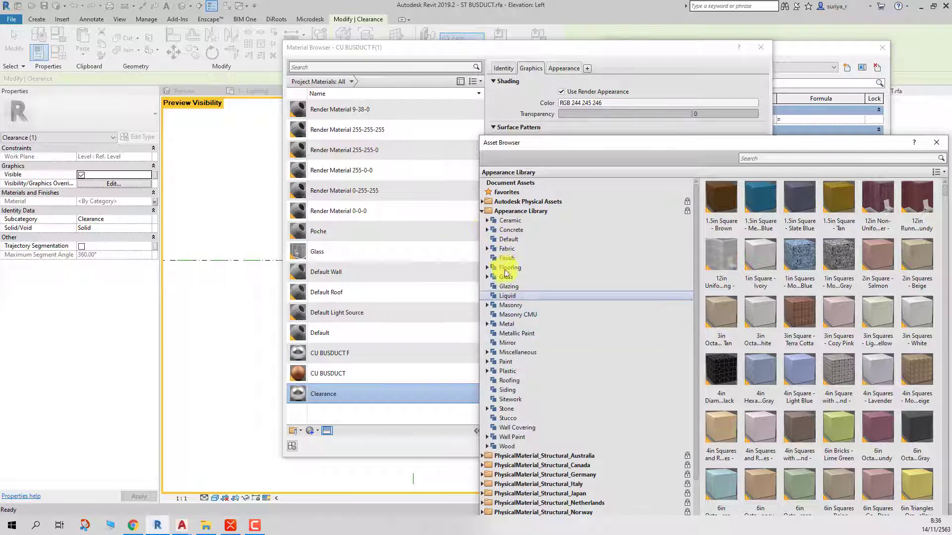
left_click(506, 276)
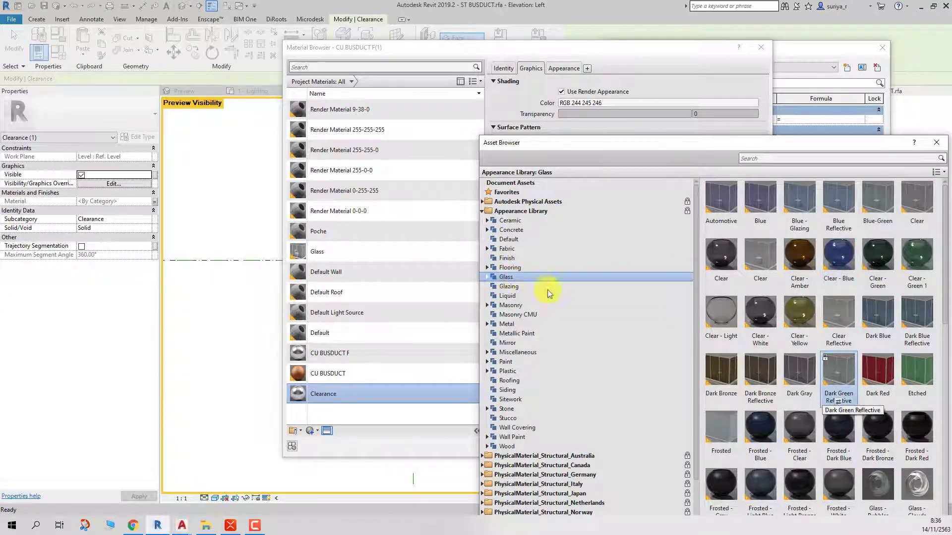
left_click(876, 401)
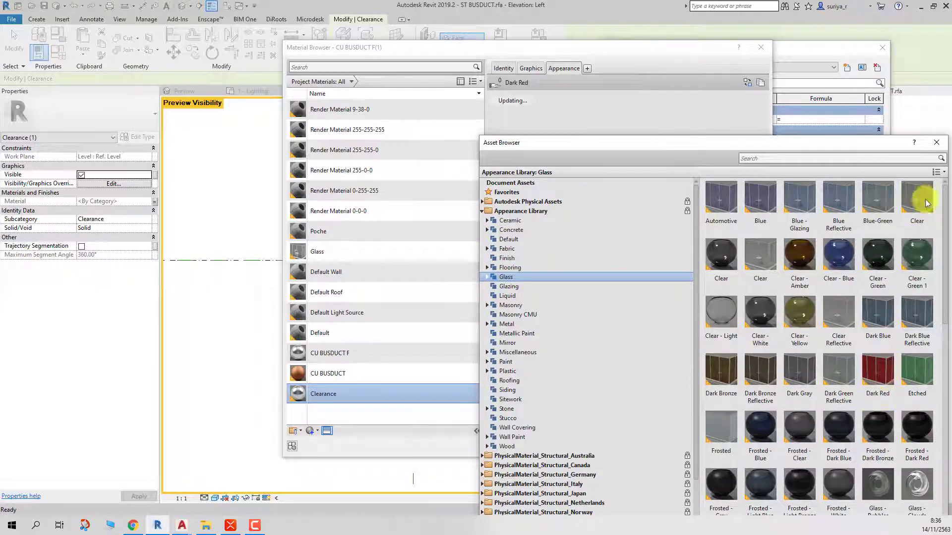
left_click(936, 143)
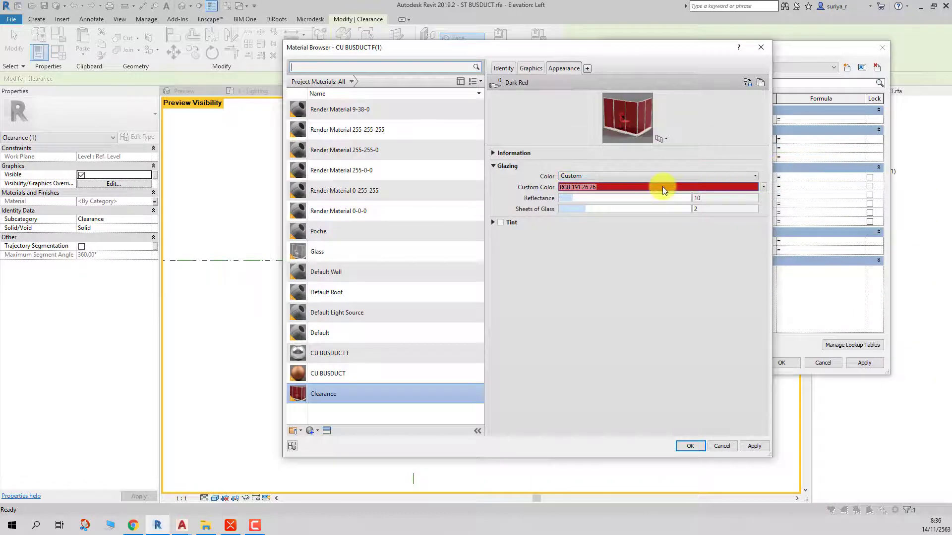
- Lighten the glass tint to pale pink, then confirm and apply the Clearance material
left_click(663, 187)
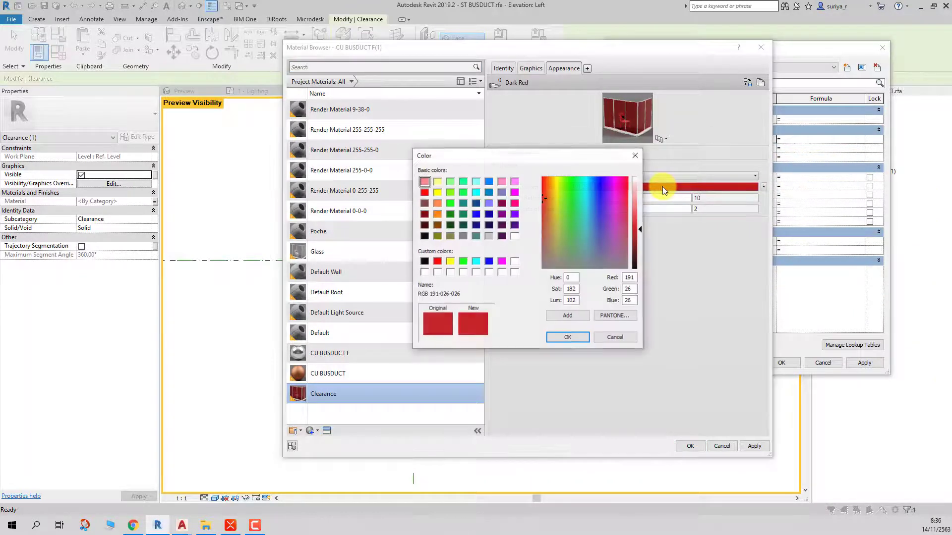
left_click(489, 236)
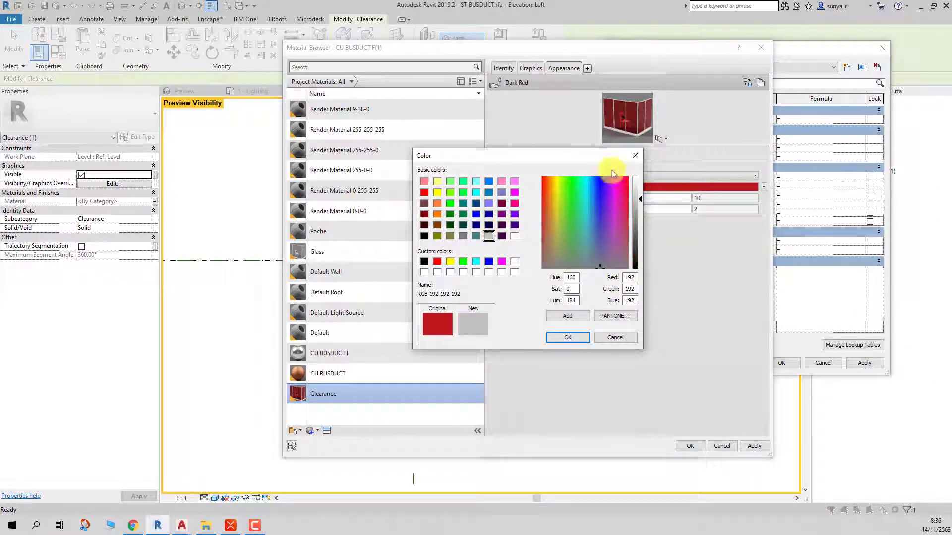
left_click(636, 155)
left_click(667, 186)
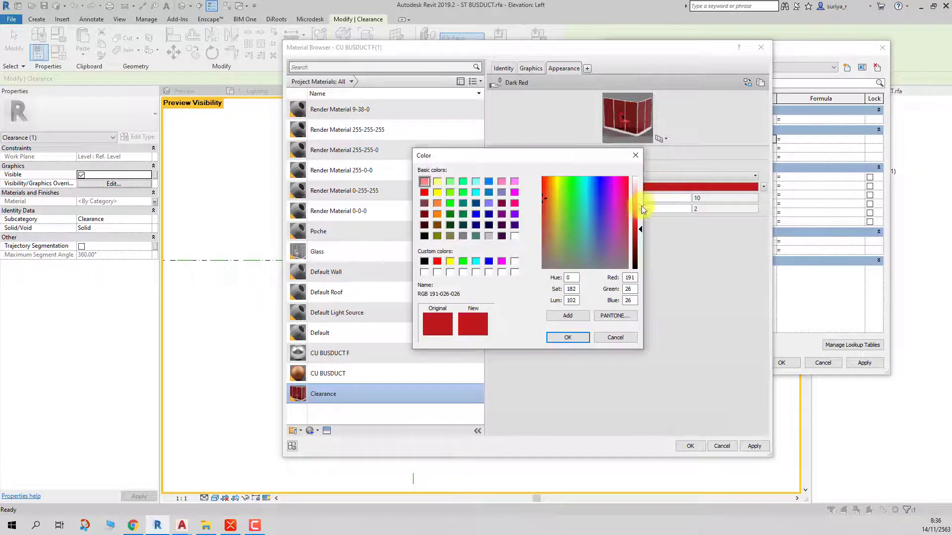
left_click_drag(638, 207, 635, 201)
left_click(568, 338)
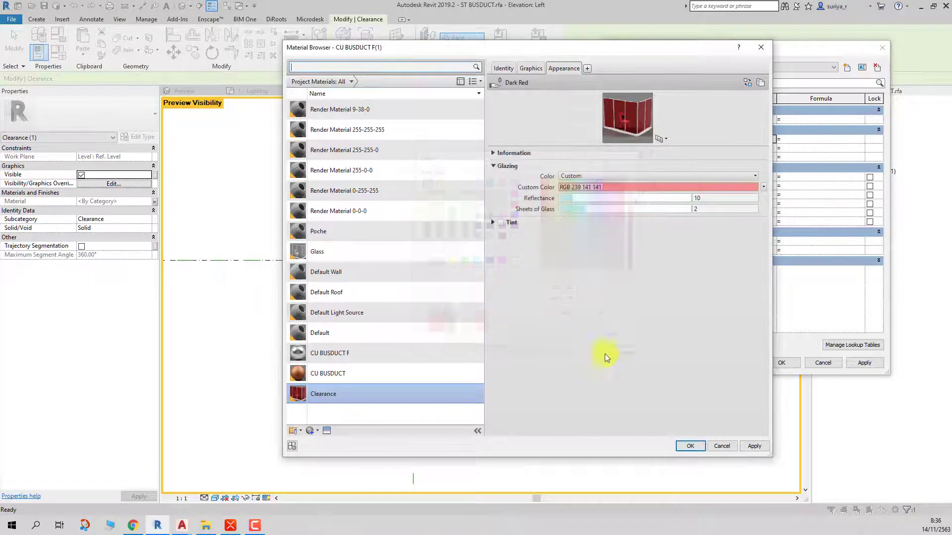
left_click(689, 446)
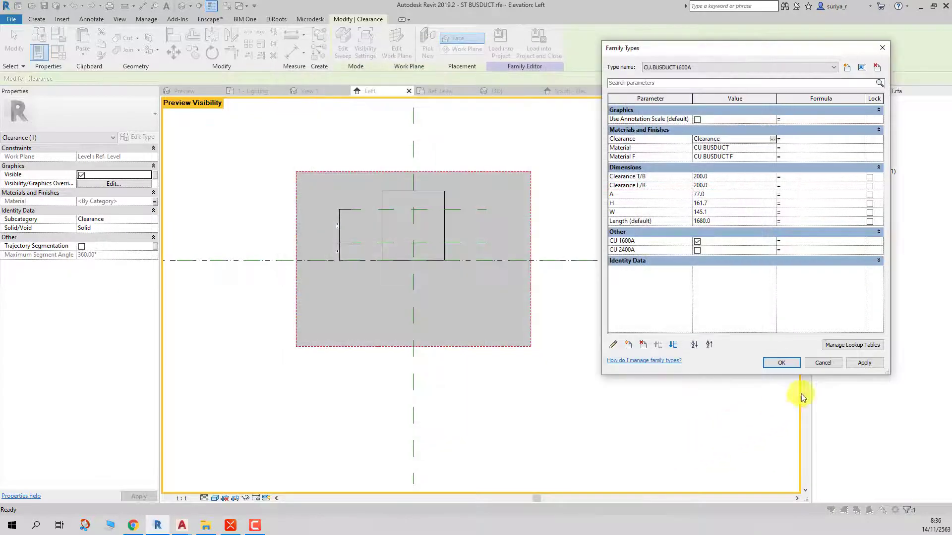
left_click(865, 362)
left_click(781, 364)
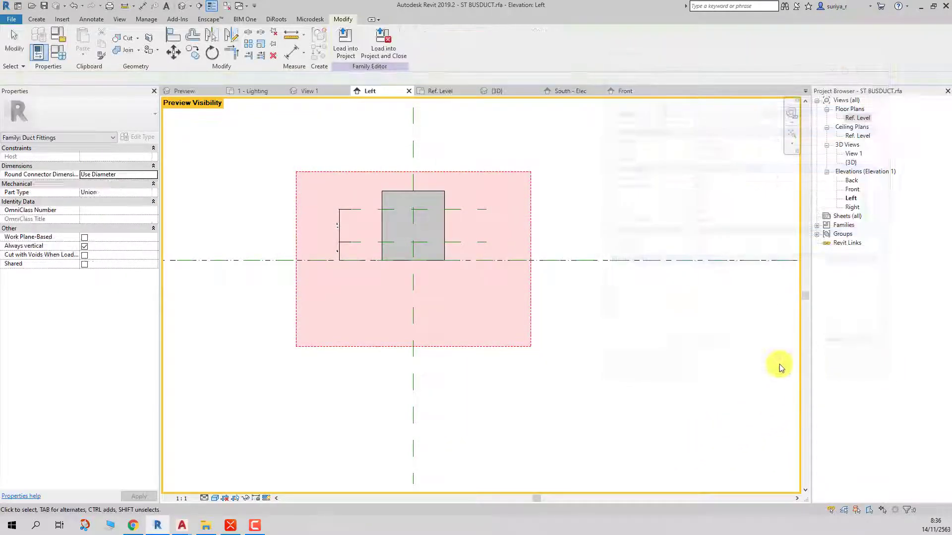
left_click(182, 7)
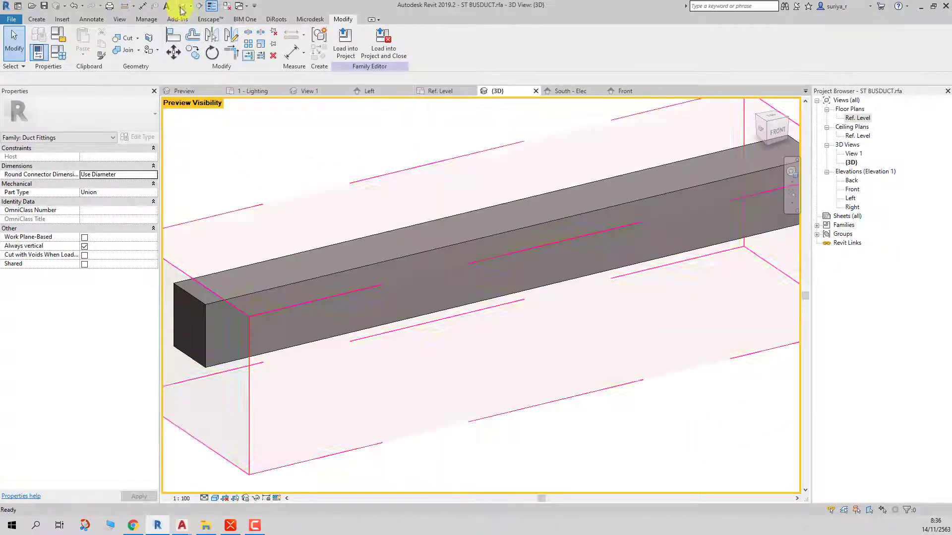
mouse_move(333, 250)
middle_mouse_down("shift")
mouse_move(378, 322)
mouse_move(576, 339)
mouse_move(453, 293)
mouse_move(403, 357)
middle_mouse_up("shift")
left_click(444, 368)
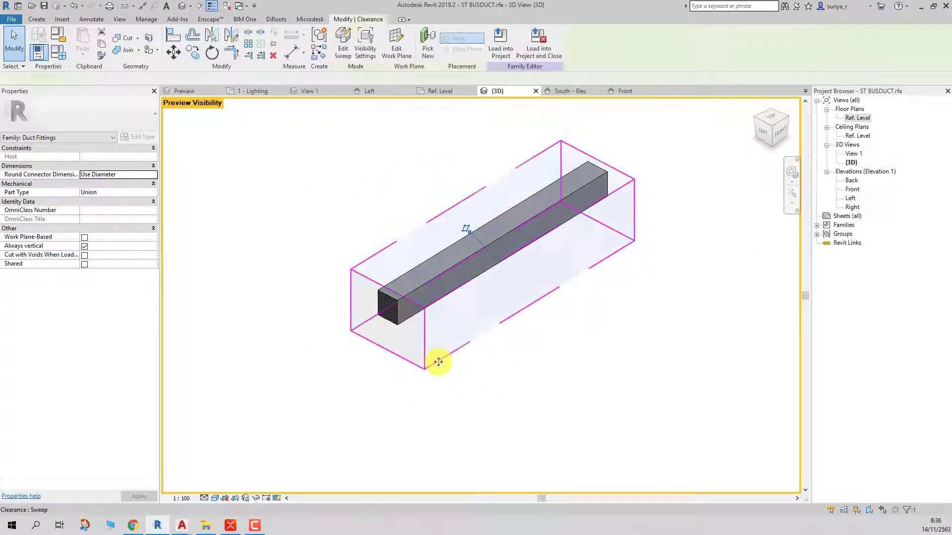
left_click(503, 386)
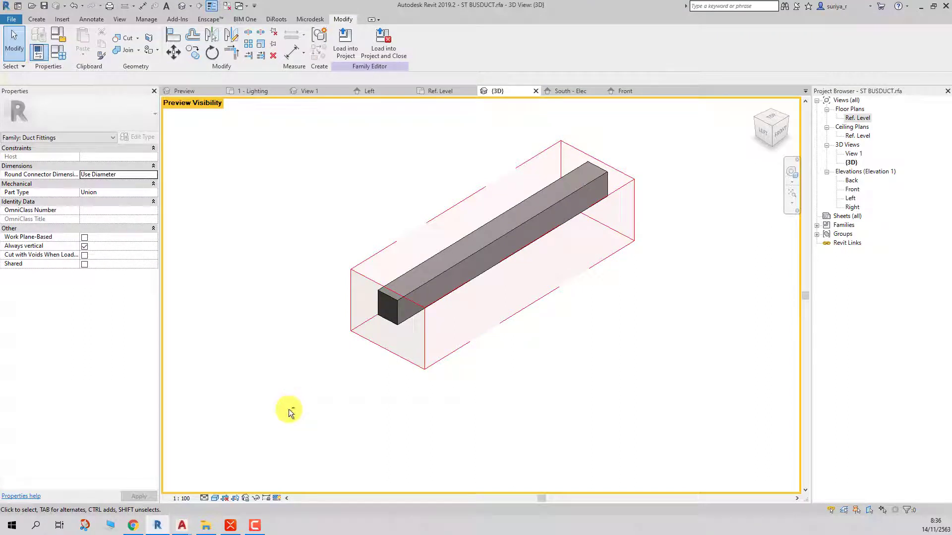
mouse_move(288, 409)
middle_mouse_down("shift")
mouse_move(512, 391)
mouse_move(387, 246)
mouse_move(319, 333)
mouse_move(308, 216)
mouse_move(269, 346)
mouse_move(283, 397)
middle_mouse_up("shift")
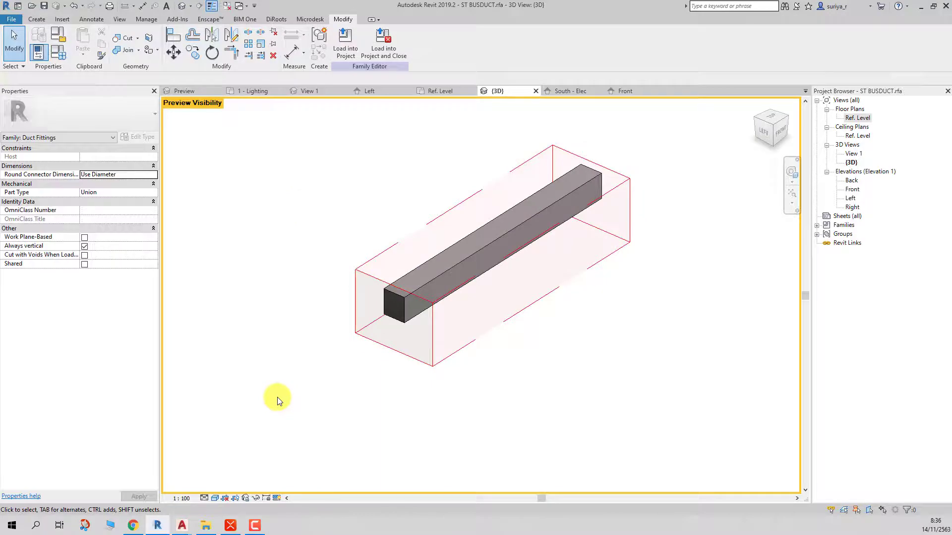
double_click(852, 189)
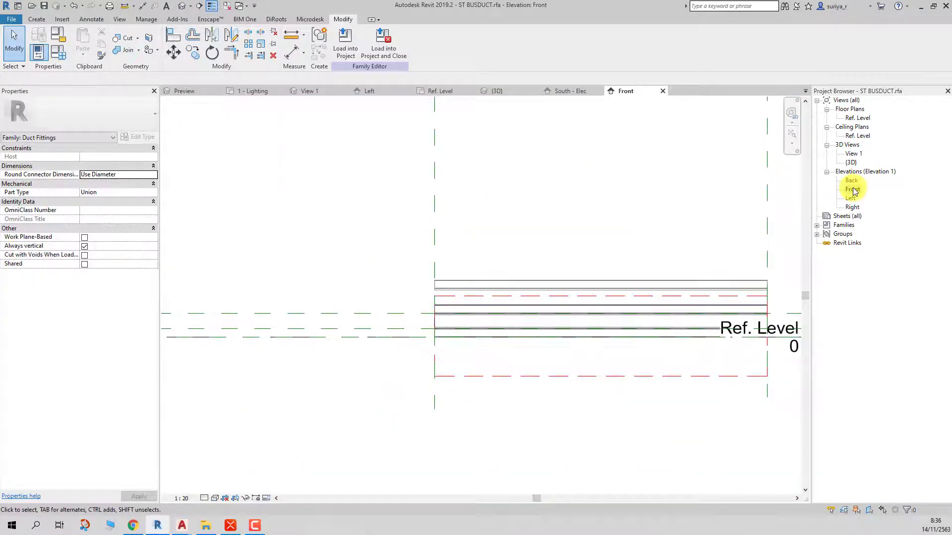
double_click(857, 118)
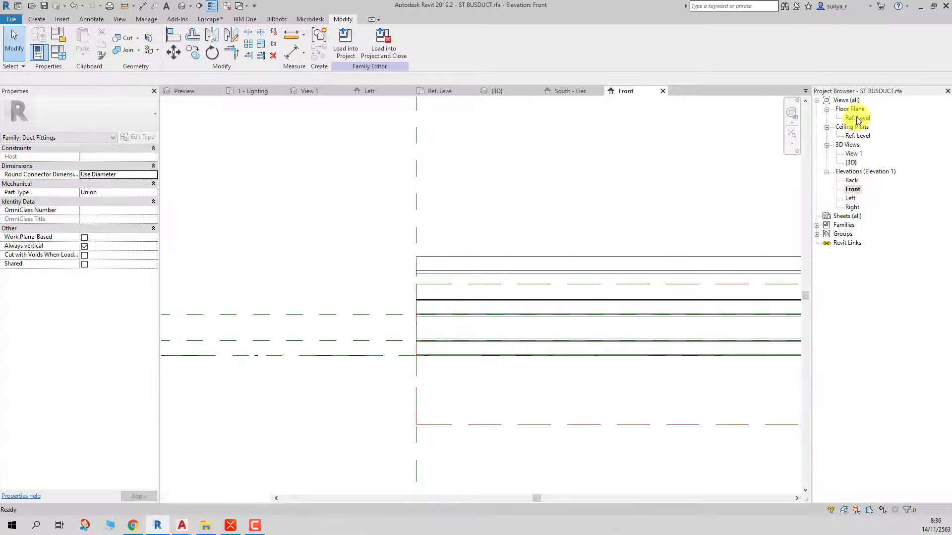
scroll(620, 270, "up", 3)
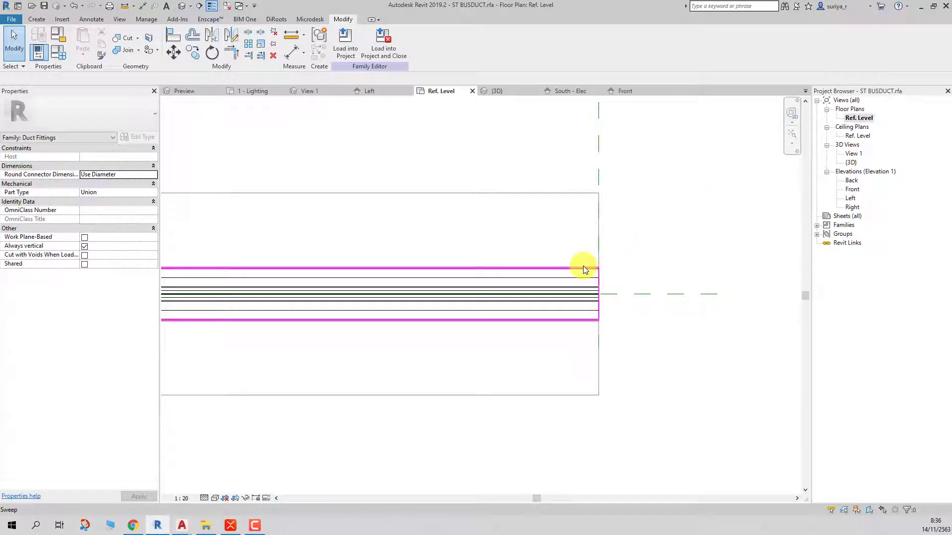
left_click(583, 269)
scroll(585, 268, "up", 2)
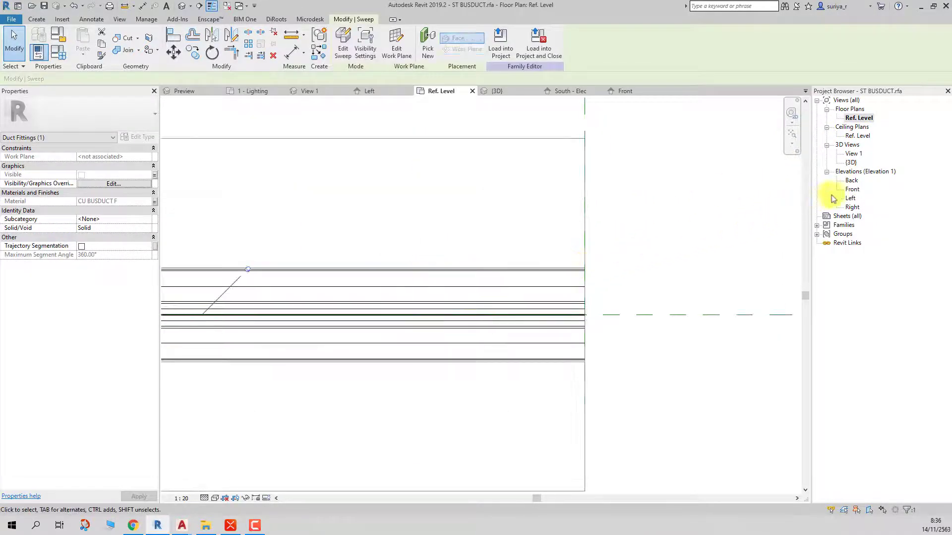
double_click(853, 190)
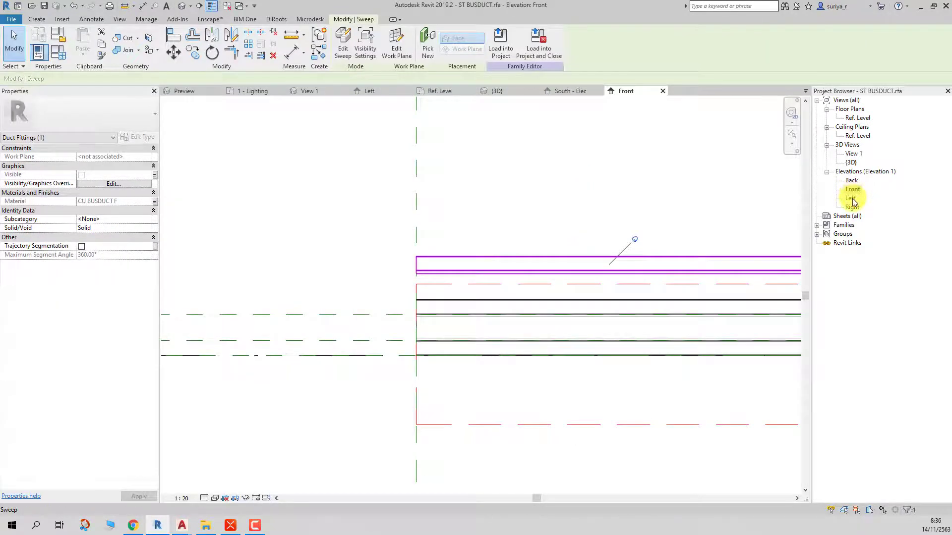
double_click(850, 198)
scroll(441, 193, "up", 2)
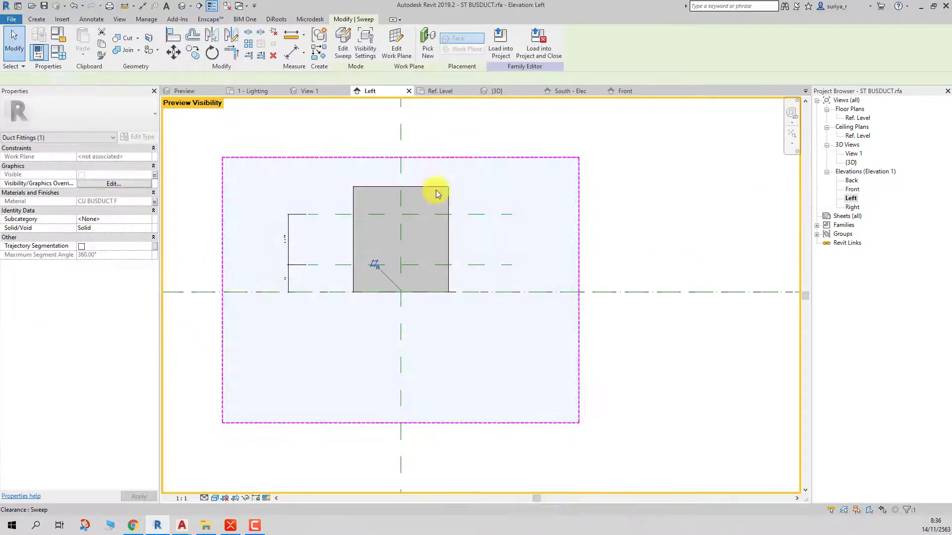
left_click(593, 141)
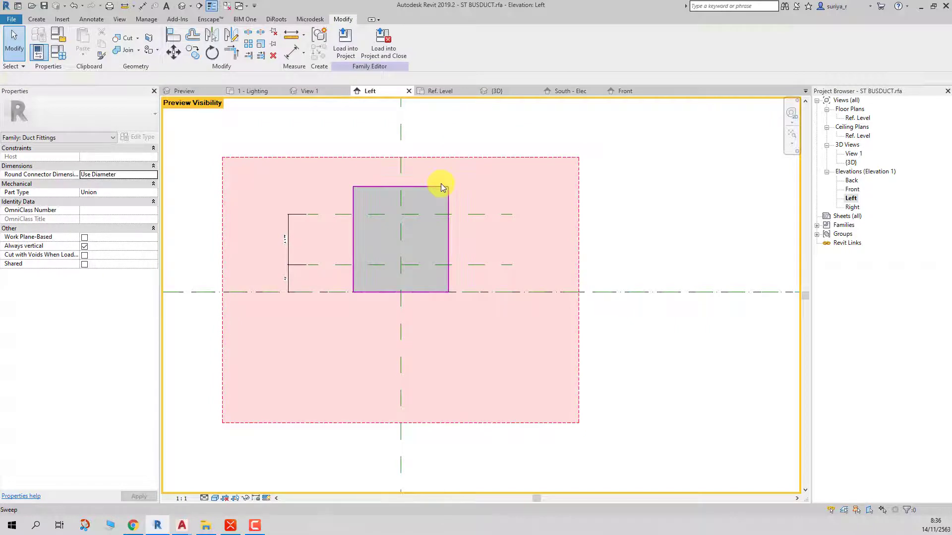
left_click(441, 187)
double_click(440, 185)
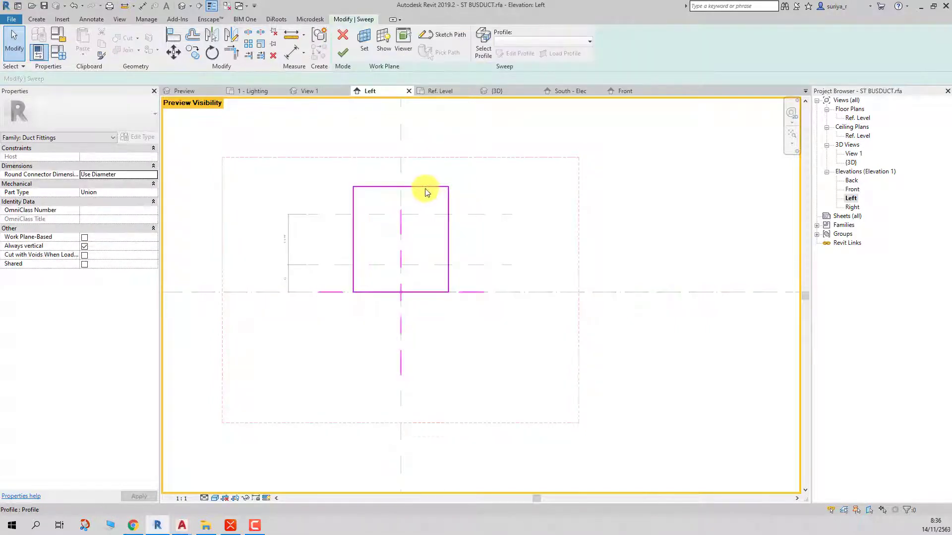
left_click(424, 191)
double_click(415, 187)
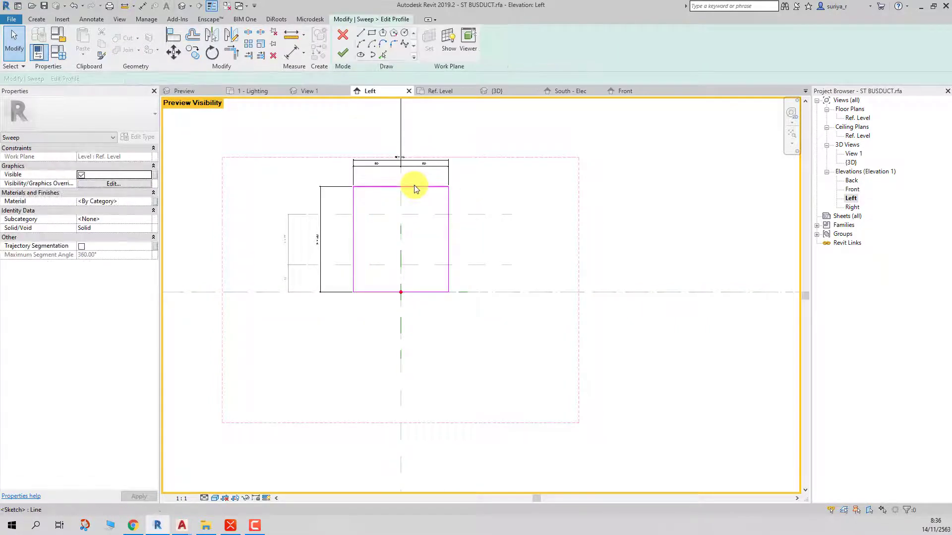
left_click(343, 53)
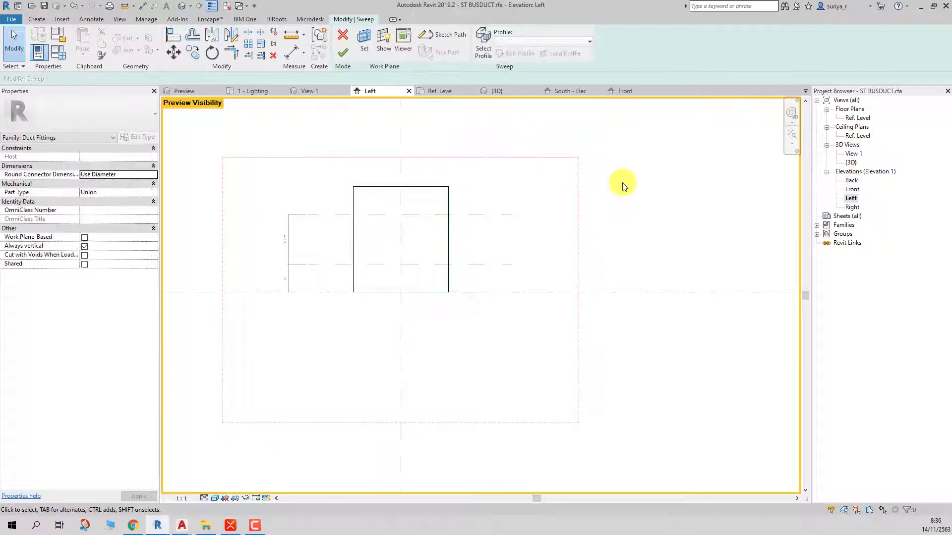
left_click(342, 53)
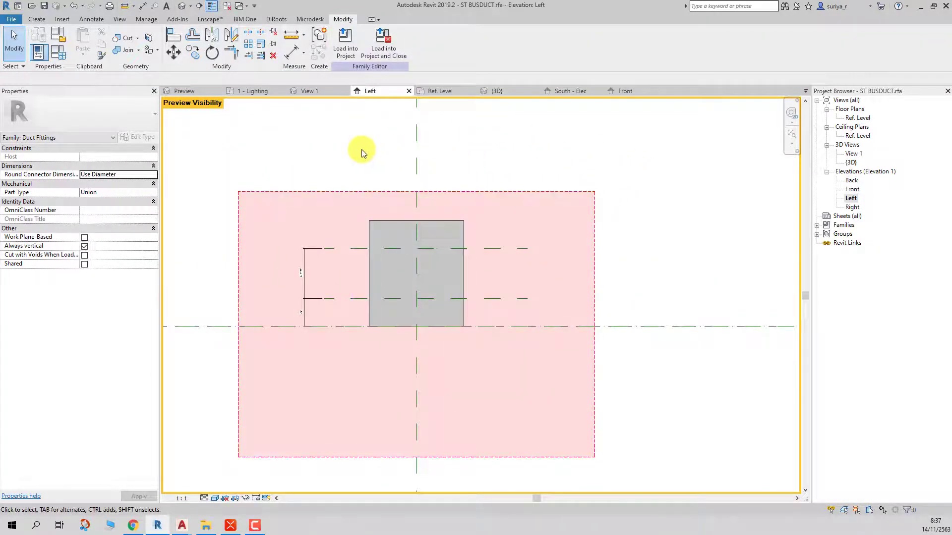
- Add a reference plane along the box top and dimension it to the base level
key("r")
key("p")
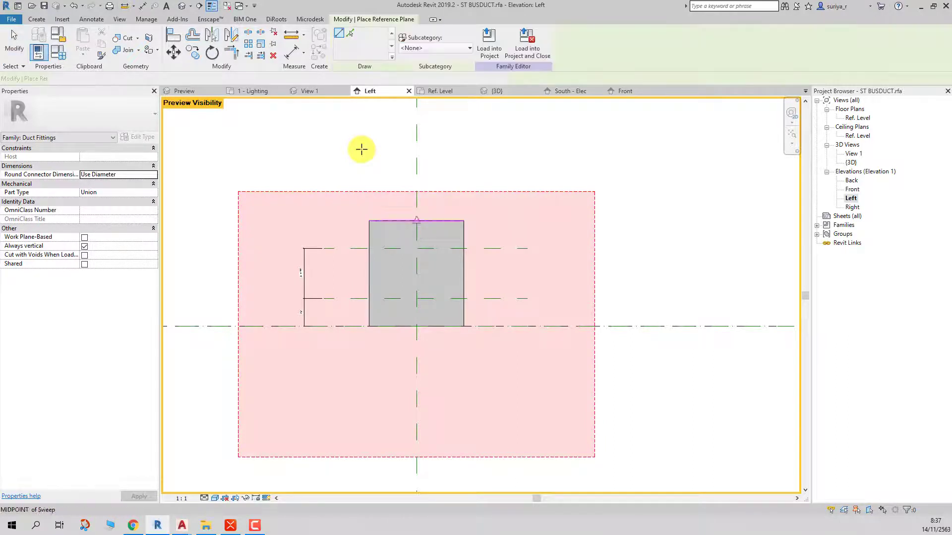
left_click(205, 220)
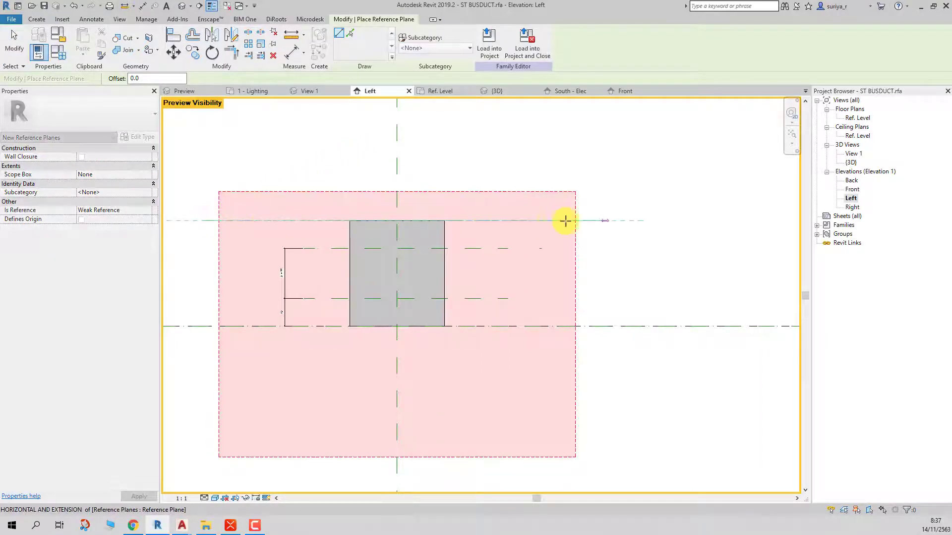
left_click(625, 221)
key("Escape")
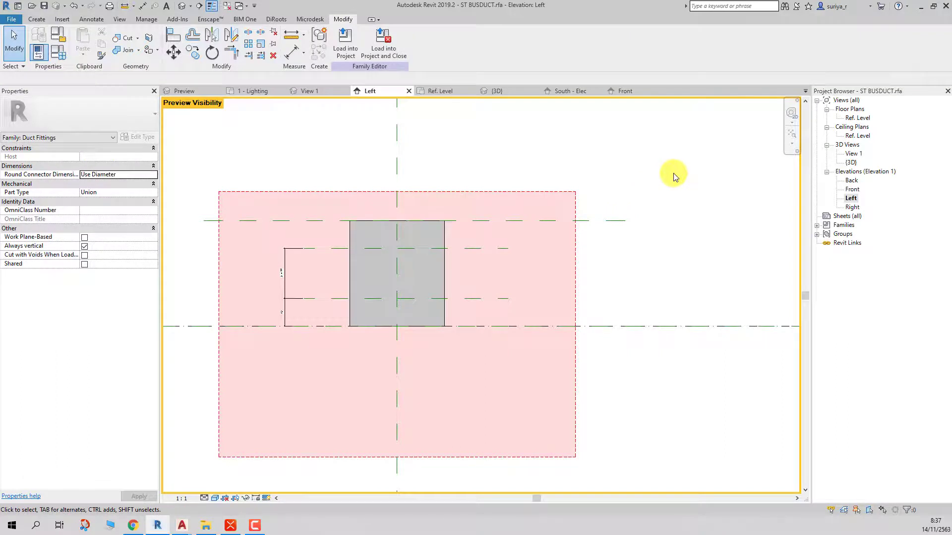
key("d")
key("i")
left_click(615, 220)
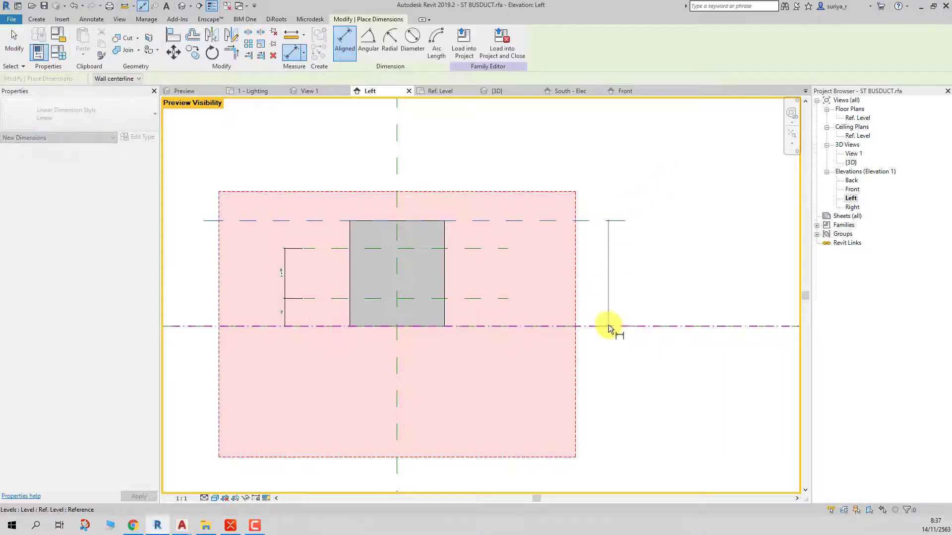
left_click(609, 326)
scroll(628, 268, "up", 2)
left_click(646, 259)
key("Escape")
key("Escape")
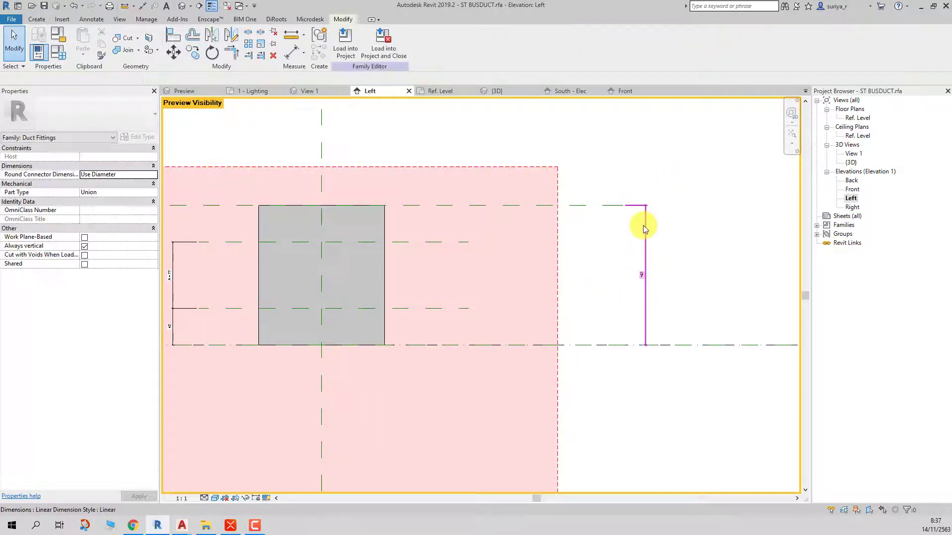
- Label the vertical dimension with a new Height parameter
left_click(645, 228)
left_click(439, 42)
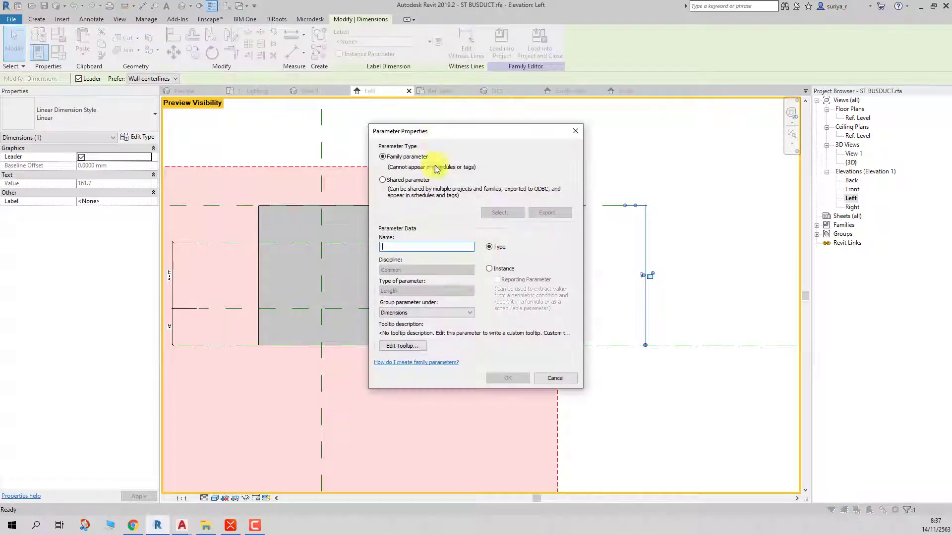
type("h1")
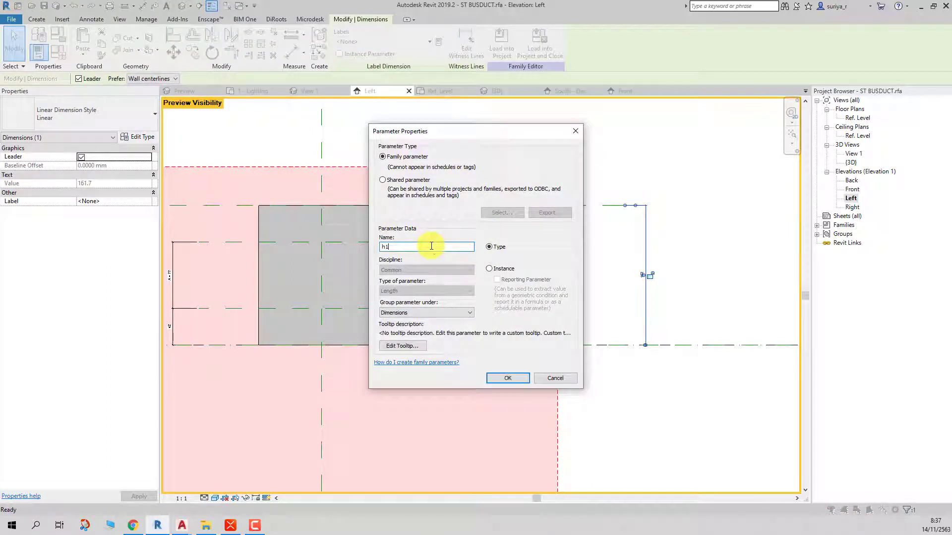
key("ctrl+a")
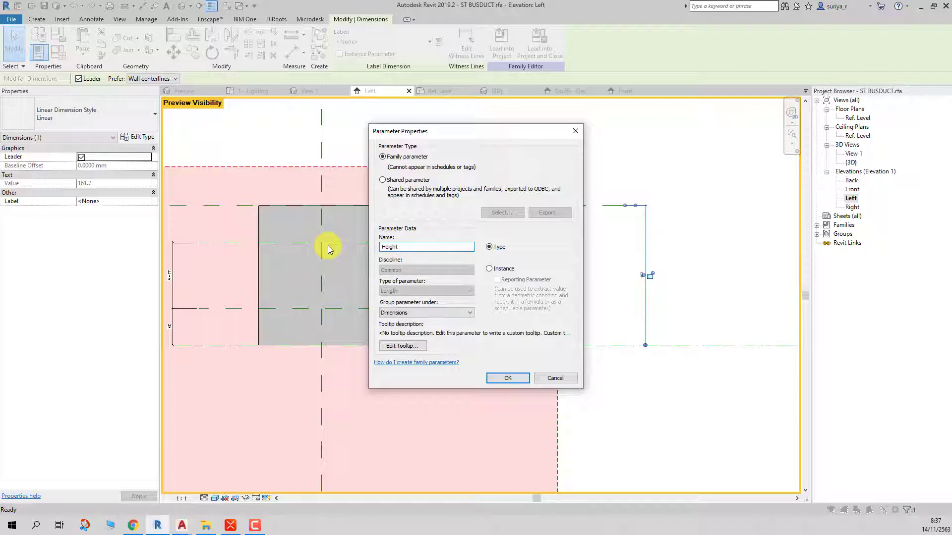
left_click(516, 378)
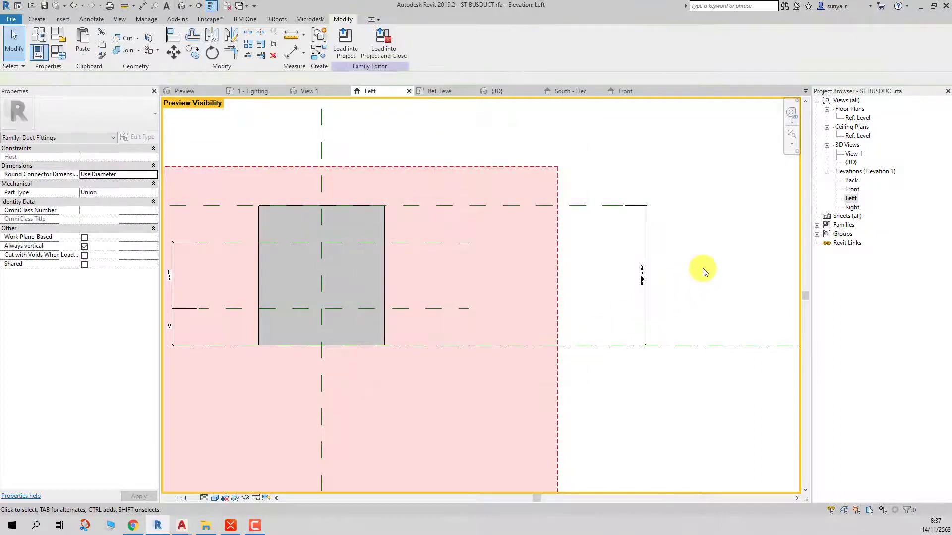
key("z")
key("f")
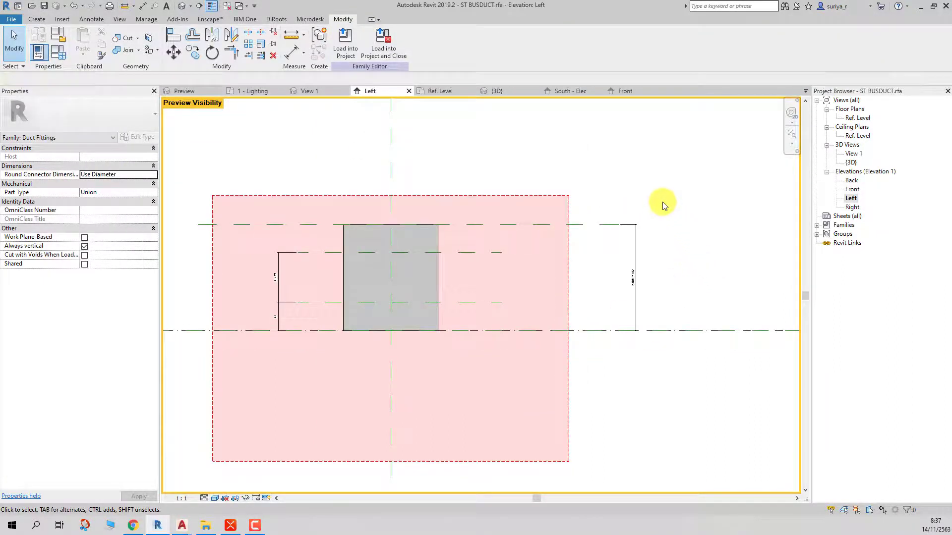
- Draw vertical reference planes along the box's left and right sides
key("r")
key("p")
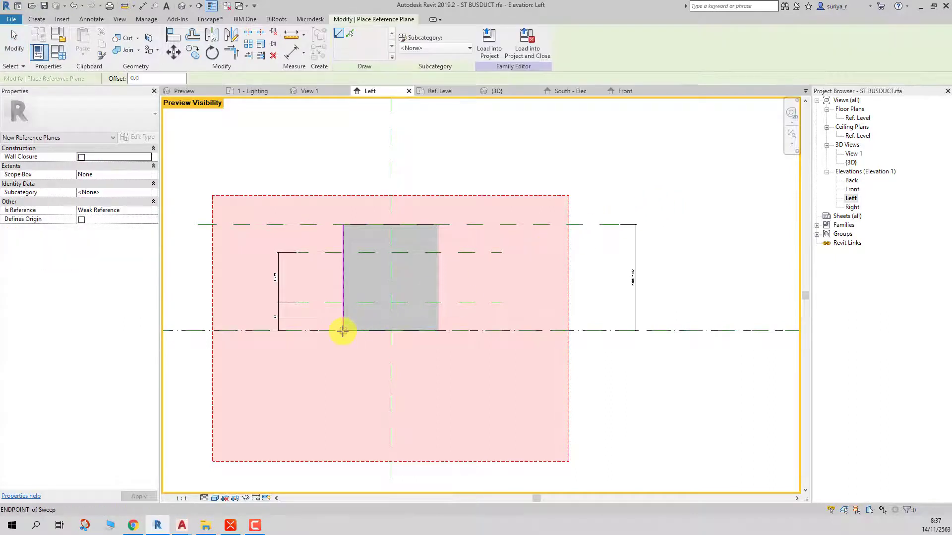
left_click(343, 330)
left_click(343, 143)
left_click(438, 330)
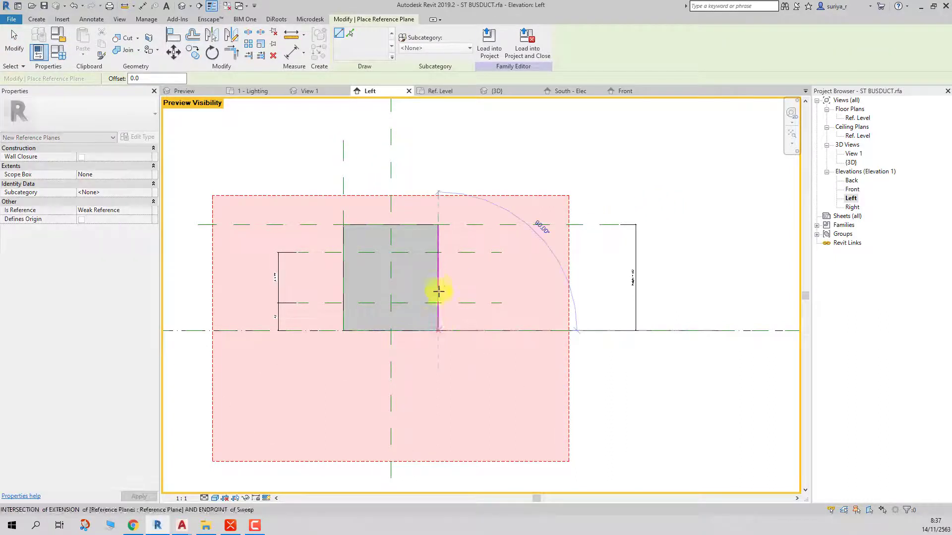
left_click(438, 141)
key("Escape")
key("Escape")
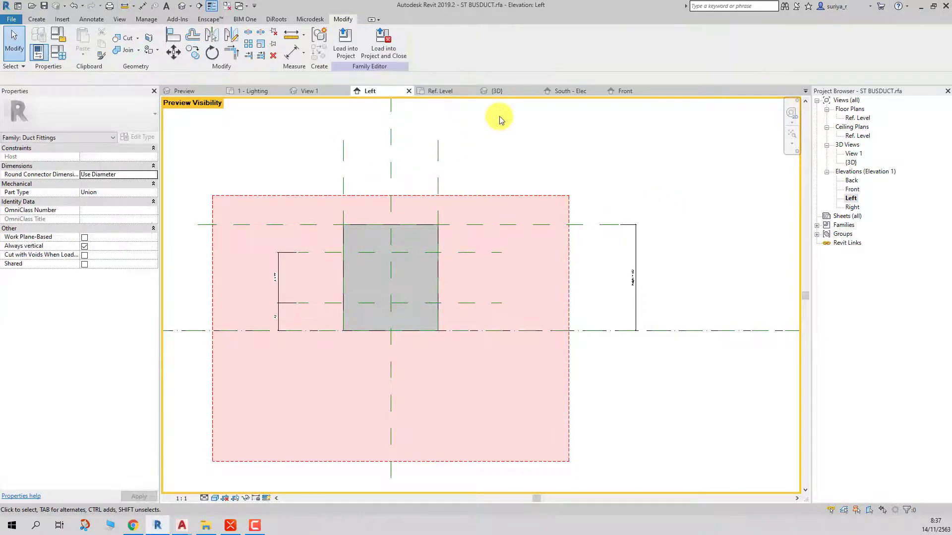
- Add an equal-split dimension across the left, centre and right planes
key("d")
key("i")
left_click(343, 167)
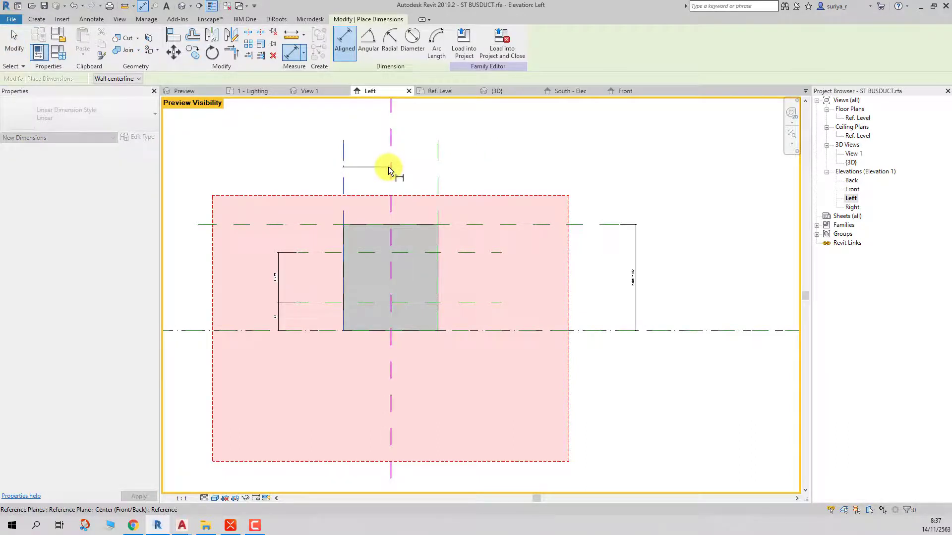
left_click(389, 167)
left_click(438, 168)
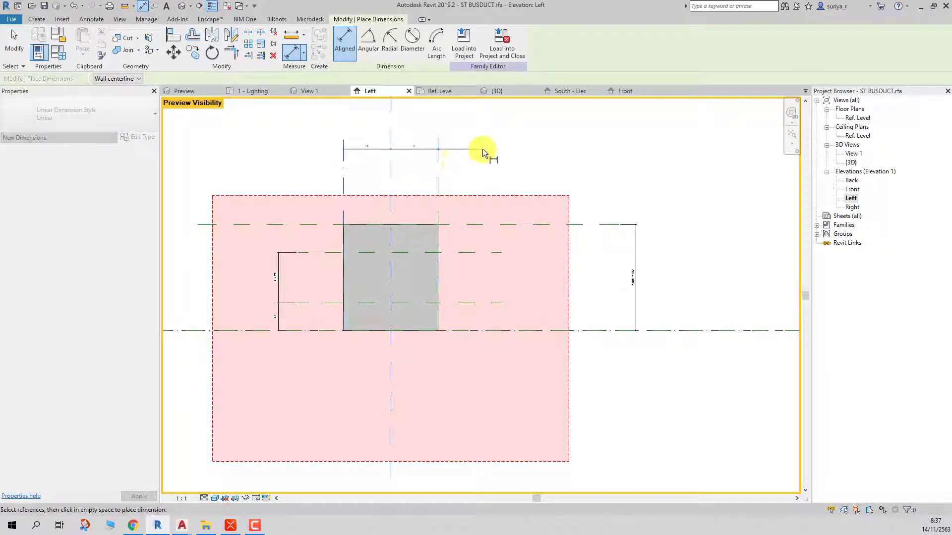
left_click(446, 149)
- Add an overall width dimension and label it with a new Width parameter
left_click(343, 173)
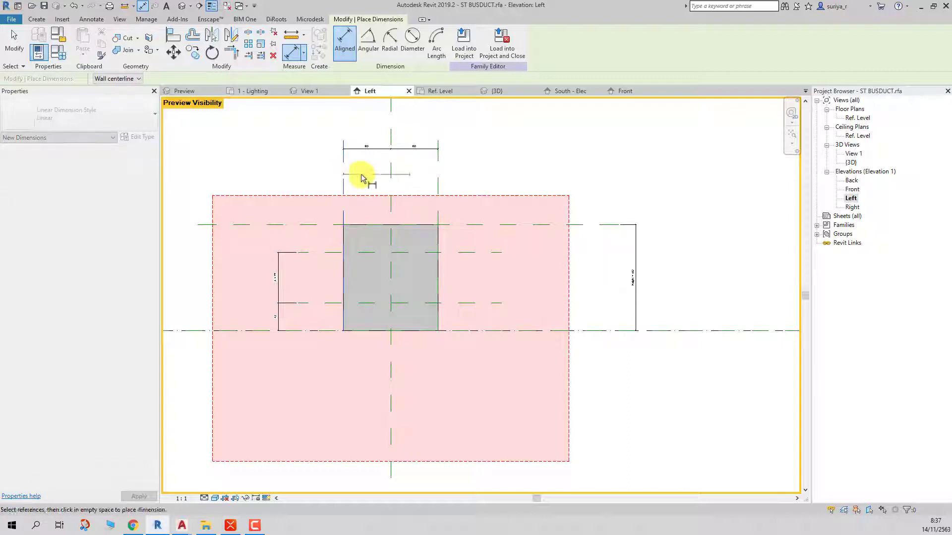
left_click(443, 172)
left_click(465, 137)
key("Escape")
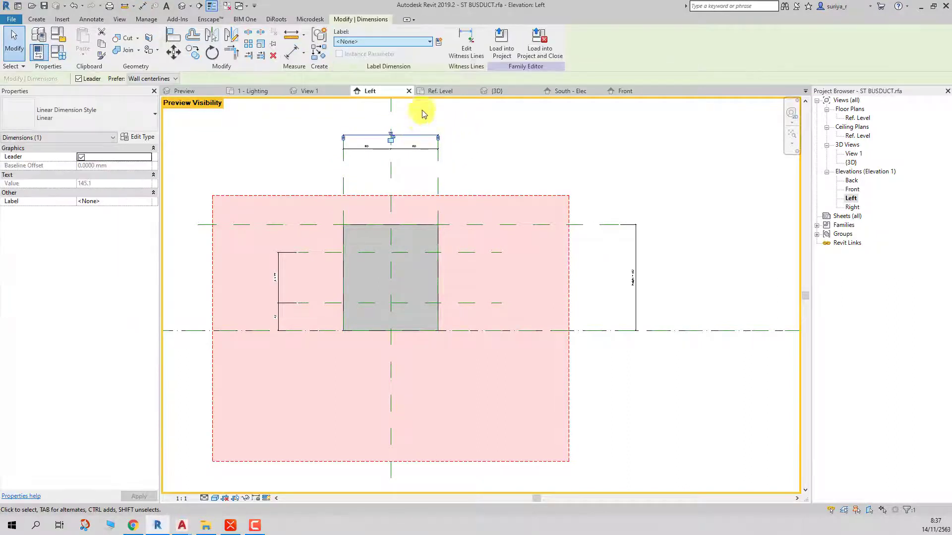
left_click(438, 44)
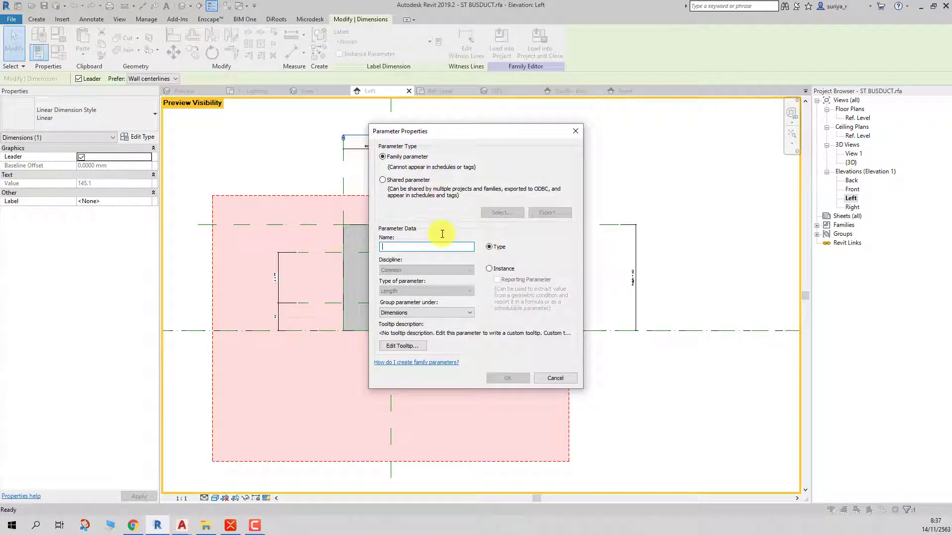
type("Wi")
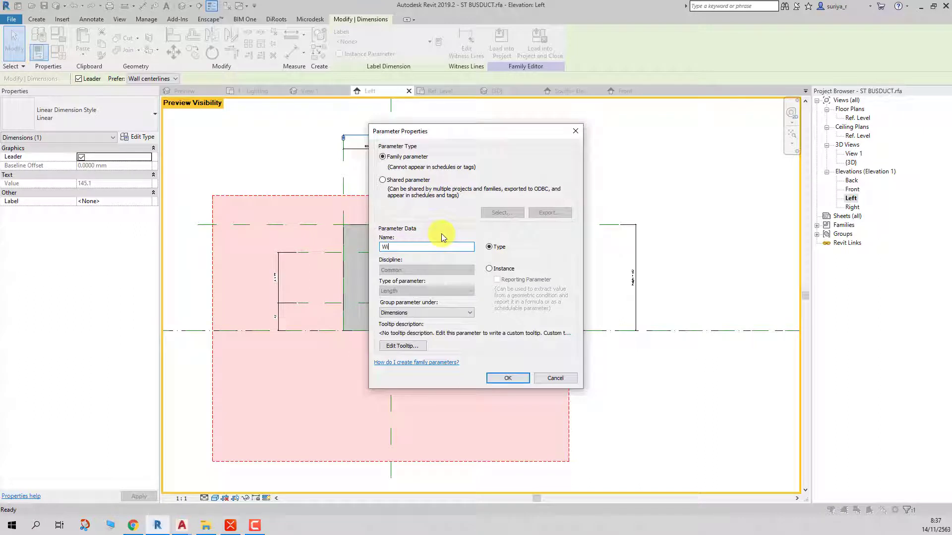
type("dth")
left_click(506, 378)
- Select the grey busduct sweep and enter its profile for editing
left_click(684, 396)
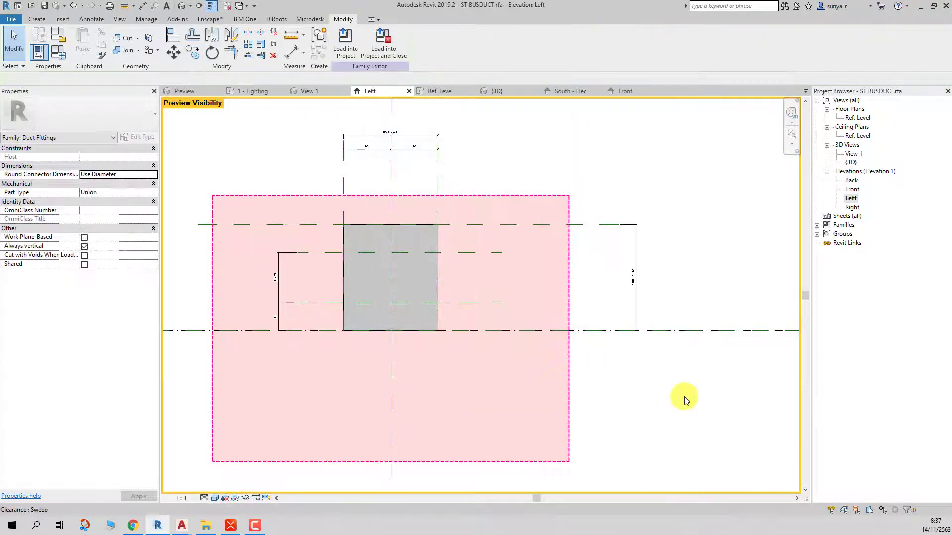
left_click(461, 206)
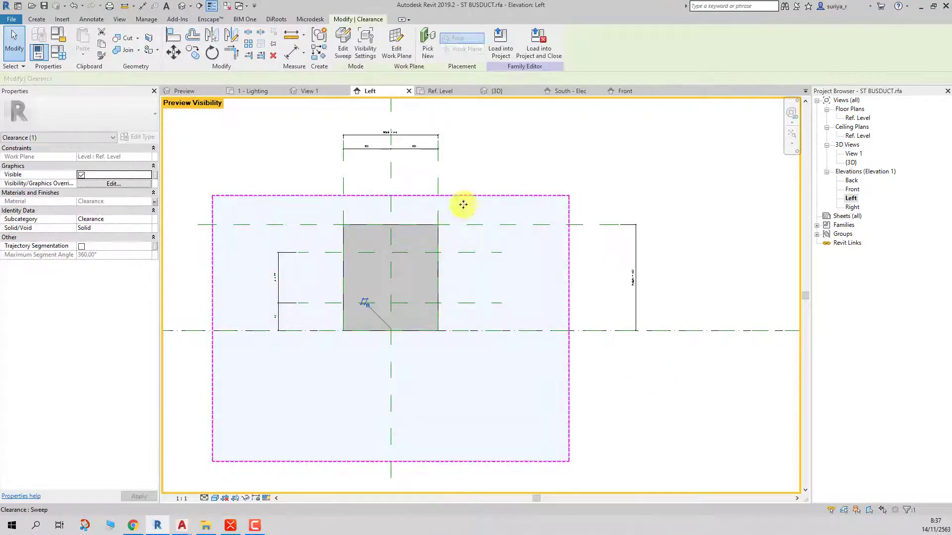
key("Escape")
left_click(438, 232)
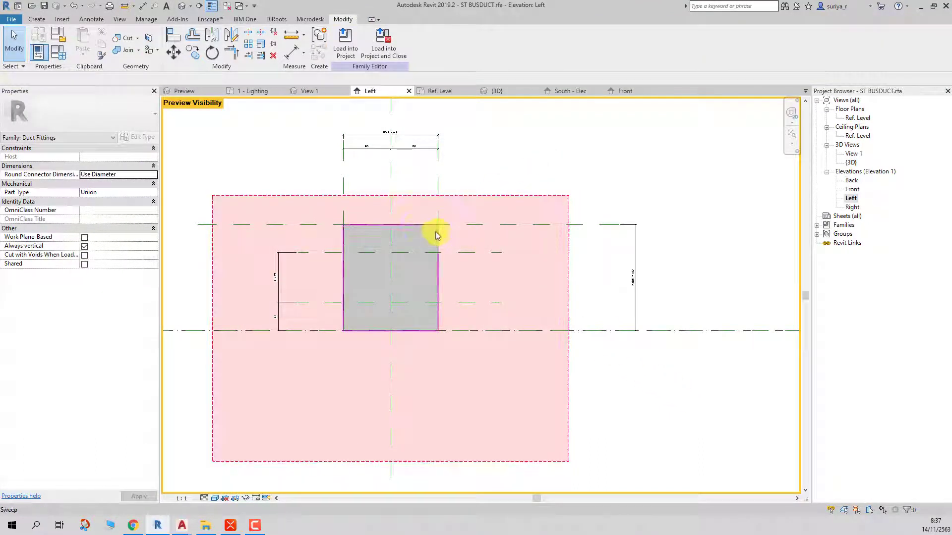
double_click(402, 224)
left_click(411, 225)
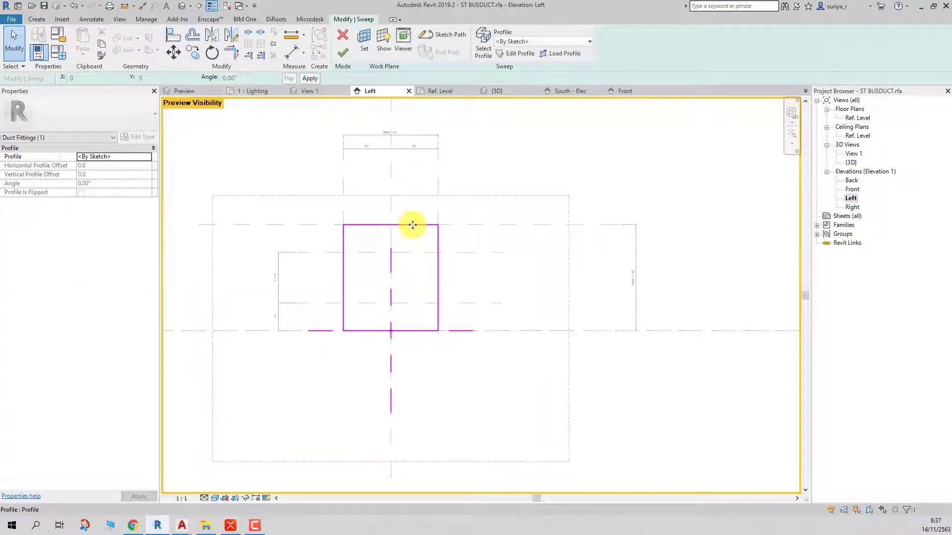
double_click(415, 224)
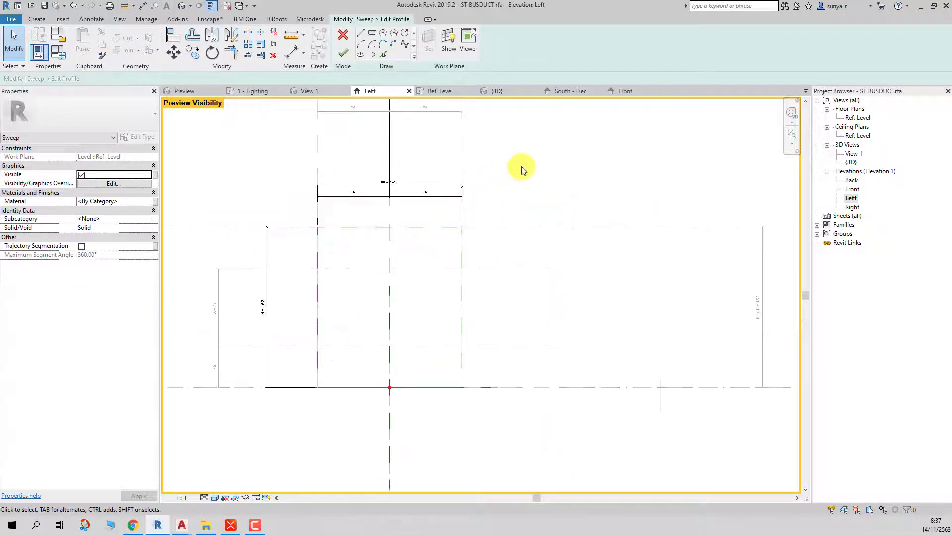
- Align and lock the profile's top and side edges to their reference planes, deleting conflicting constraints
key("a")
key("l")
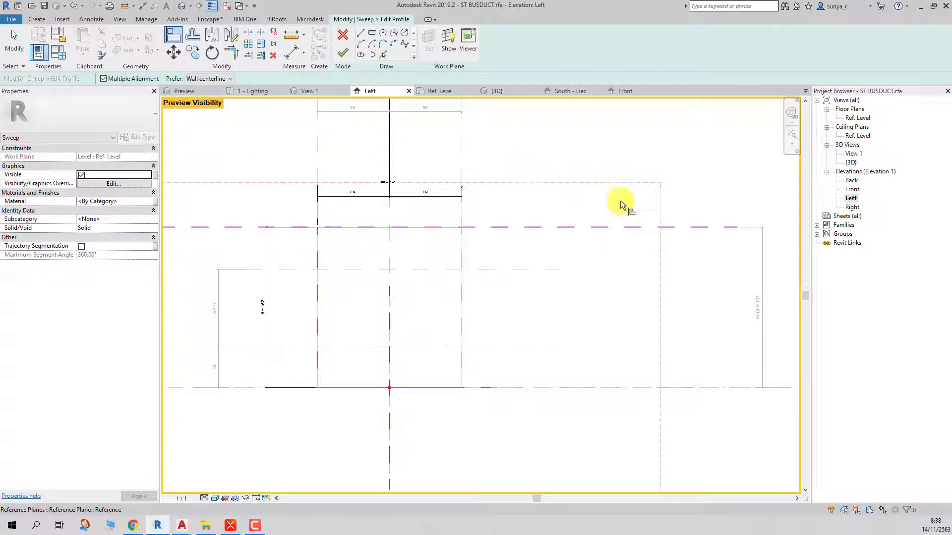
left_click(695, 227)
left_click(430, 225)
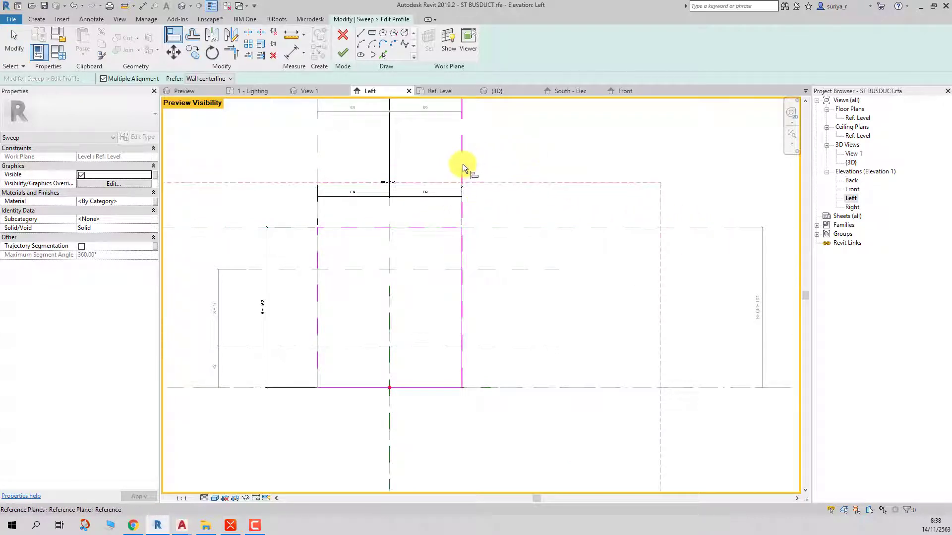
left_click(461, 209)
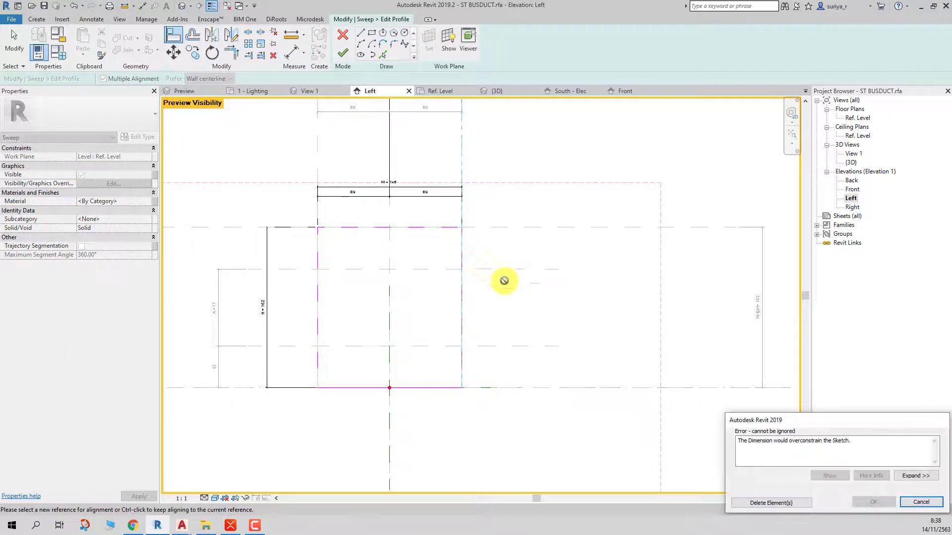
left_click(790, 502)
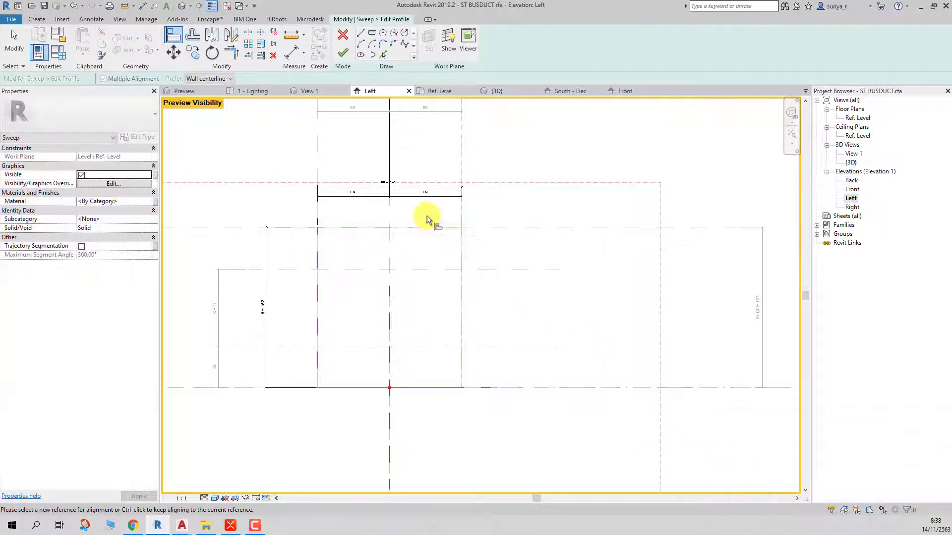
left_click(316, 247)
left_click(301, 225)
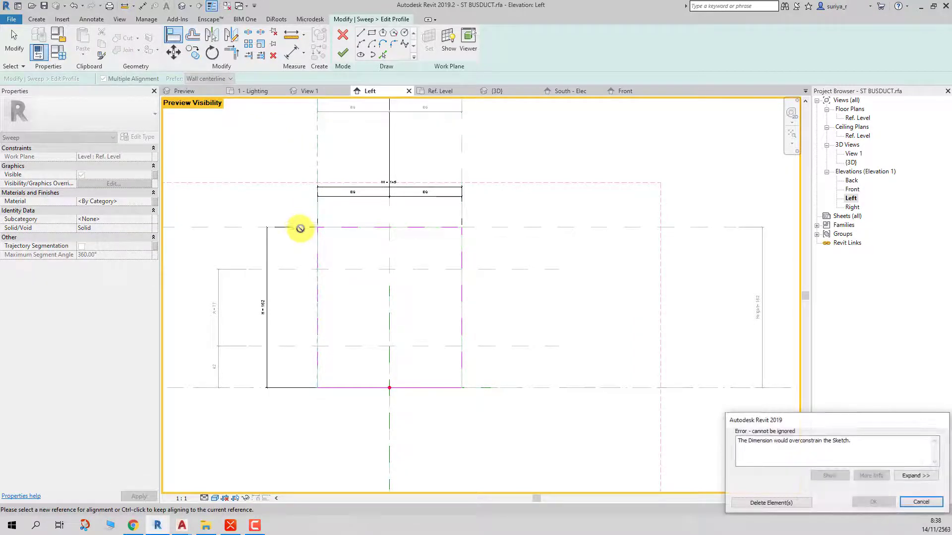
left_click(778, 494)
- Align the profile's bottom edge to the base line
left_click(585, 387)
left_click(446, 388)
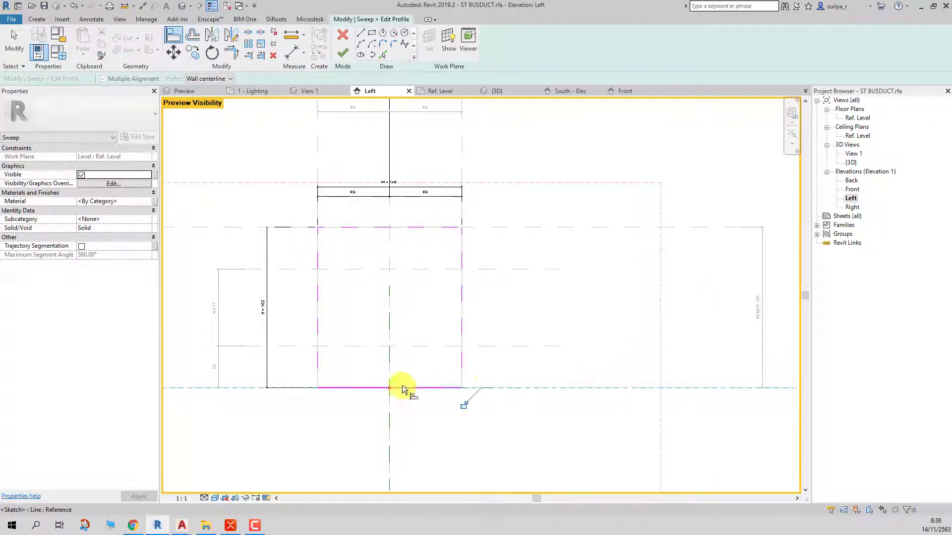
scroll(457, 403, "down", 2)
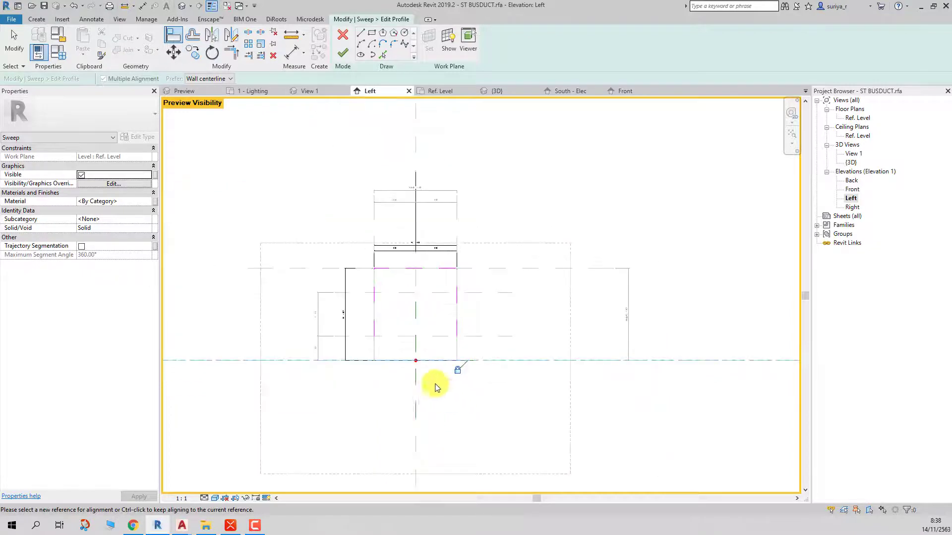
left_click(58, 53)
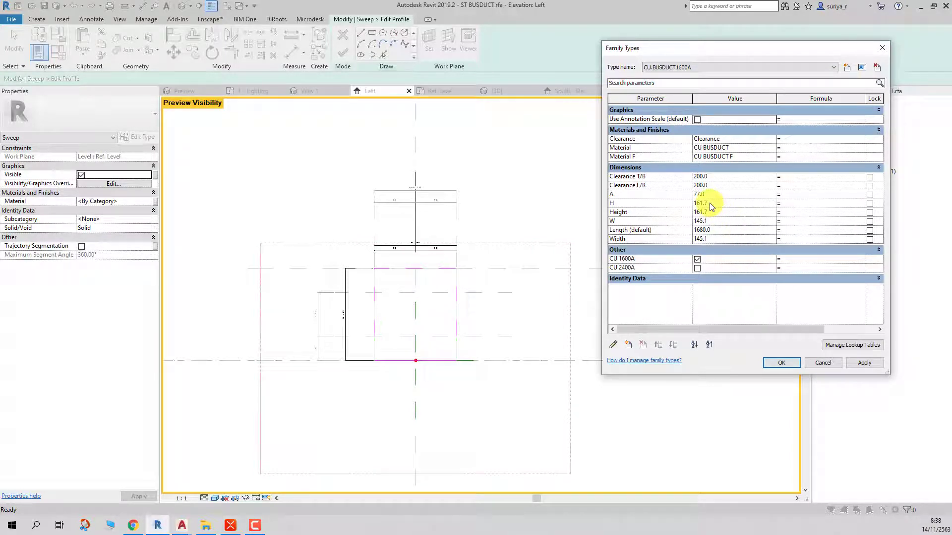
- Give the CU.BUSDUCT 2500A type =287 mm formulas for H and Width, apply, then close Family Types
left_click(713, 68)
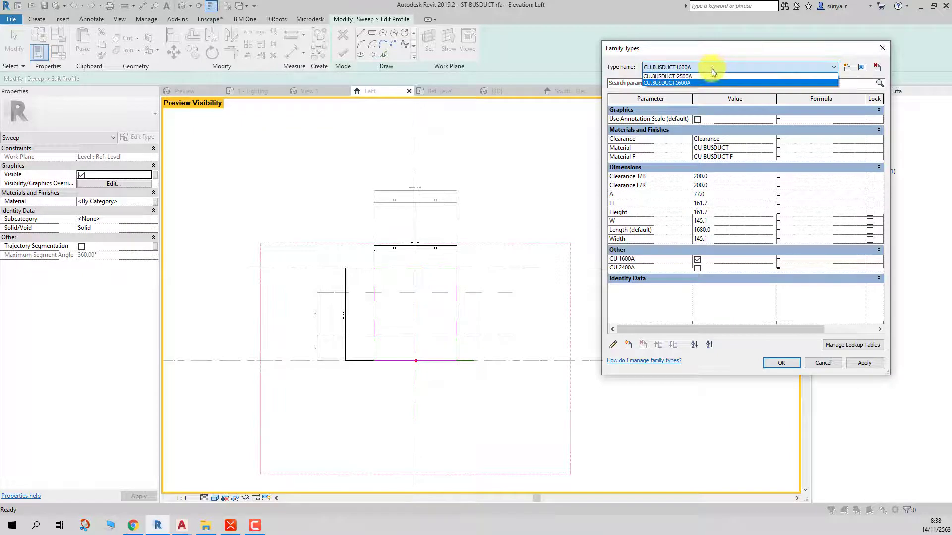
left_click(708, 77)
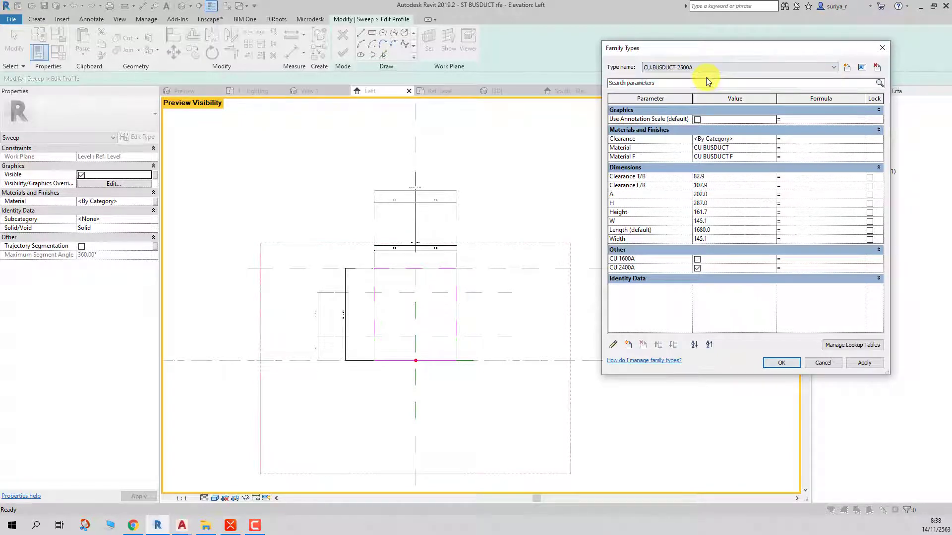
left_click(719, 203)
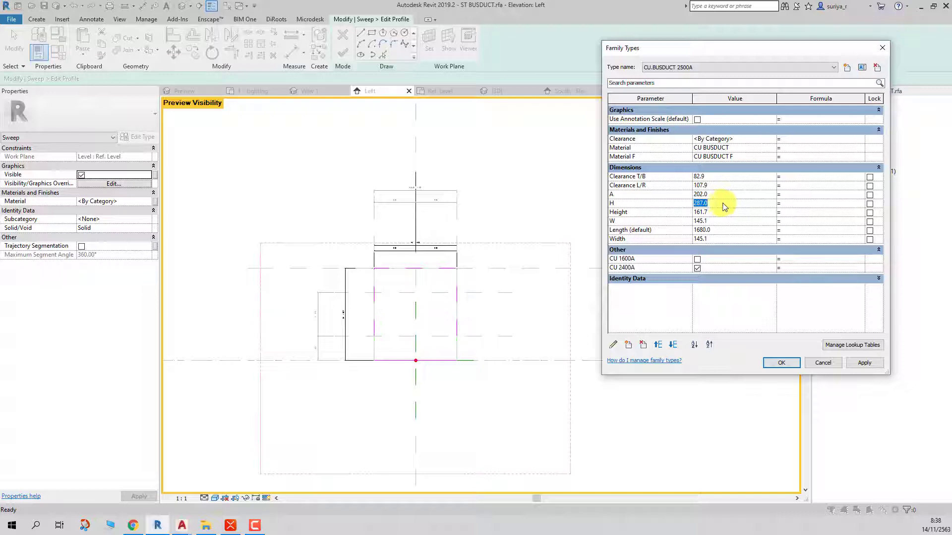
left_click(793, 205)
type("287")
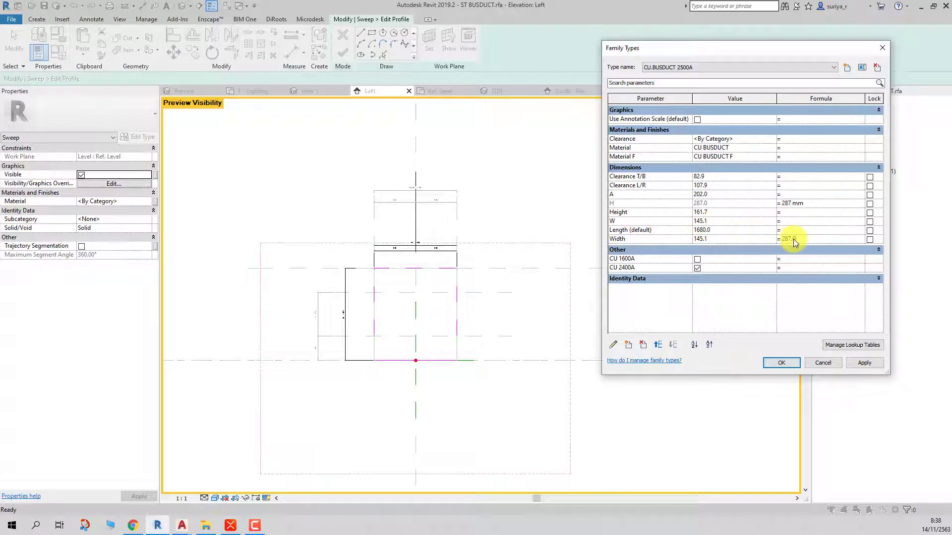
left_click(868, 365)
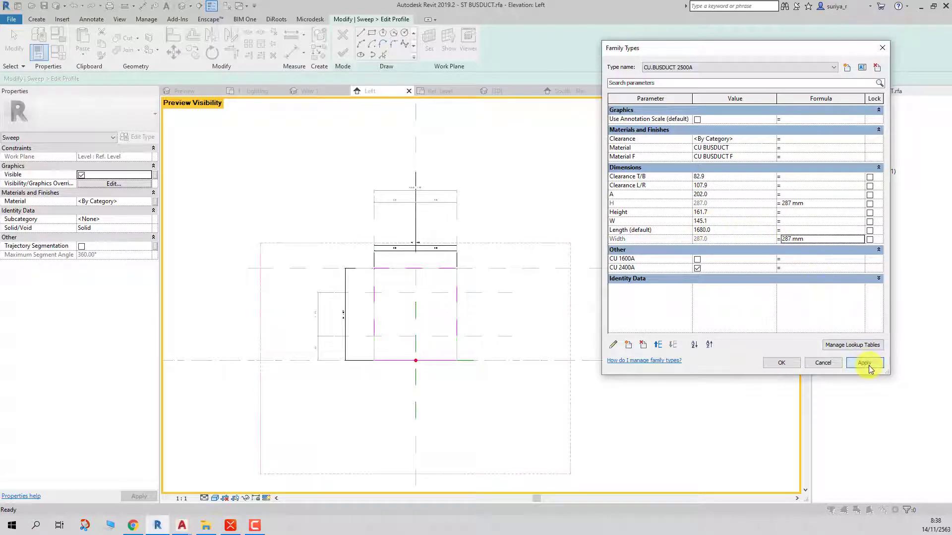
left_click(698, 70)
left_click(694, 81)
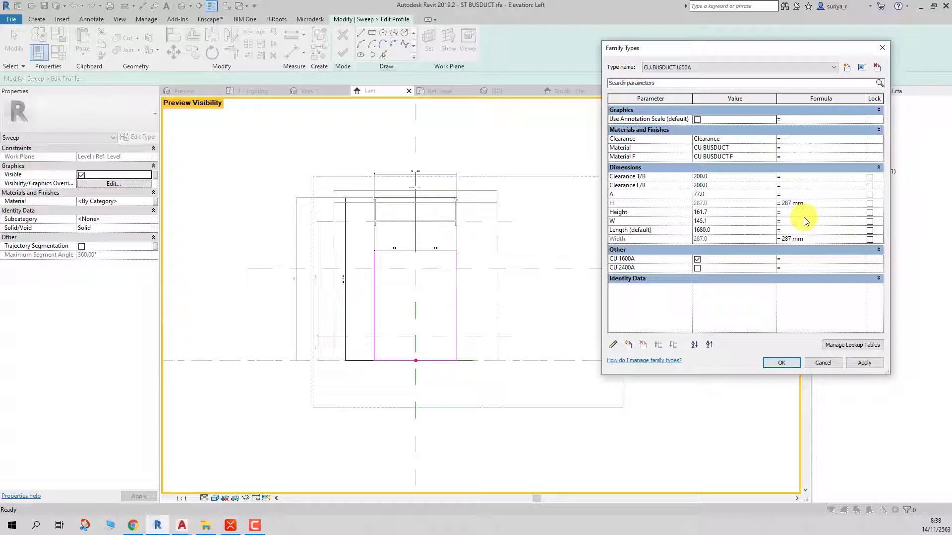
left_click(824, 363)
- Delete the fixed 287 mm formulas from H and Width in Family Types
key("a")
key("l")
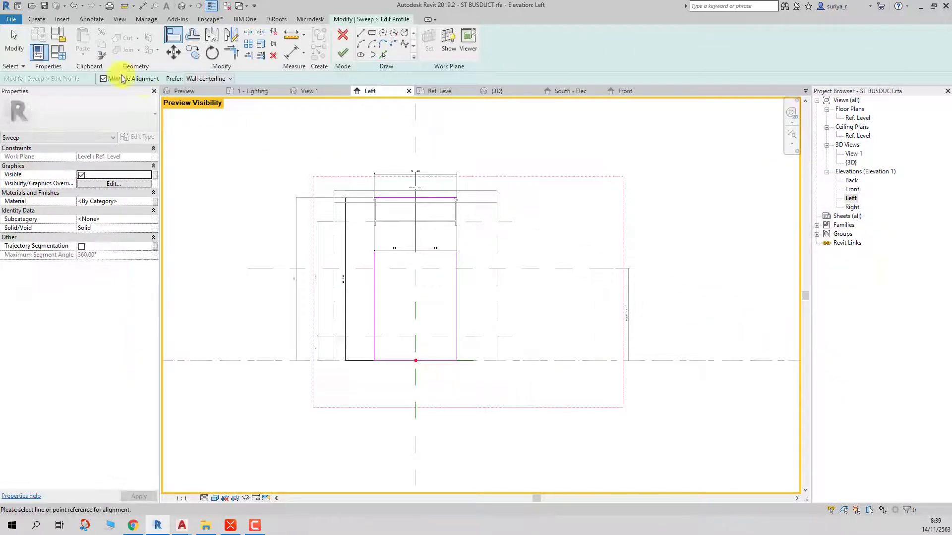
left_click(58, 52)
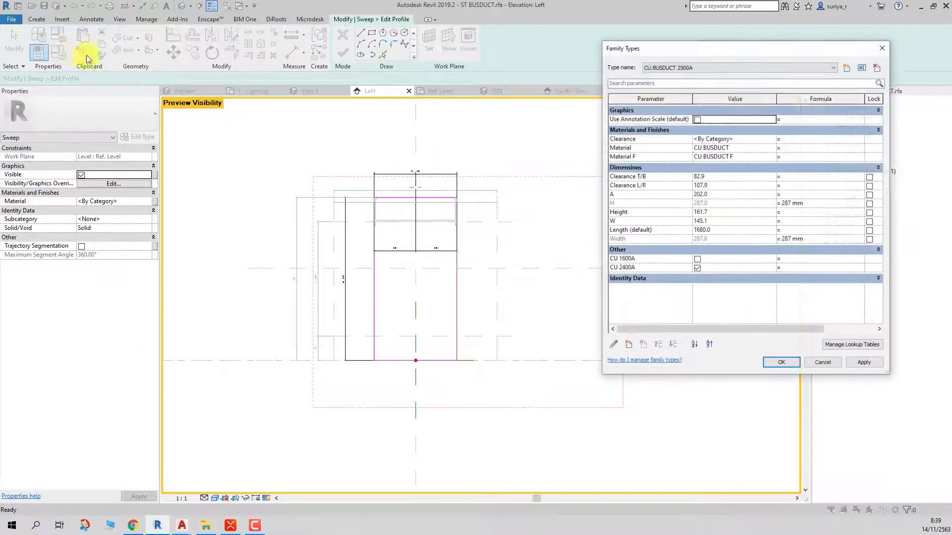
left_click(813, 203)
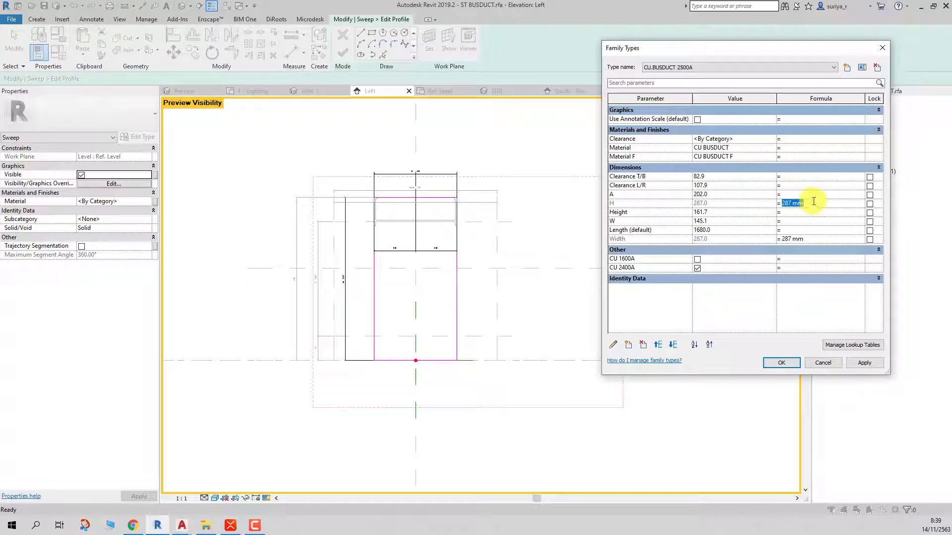
left_click(803, 239)
key("BackSpace")
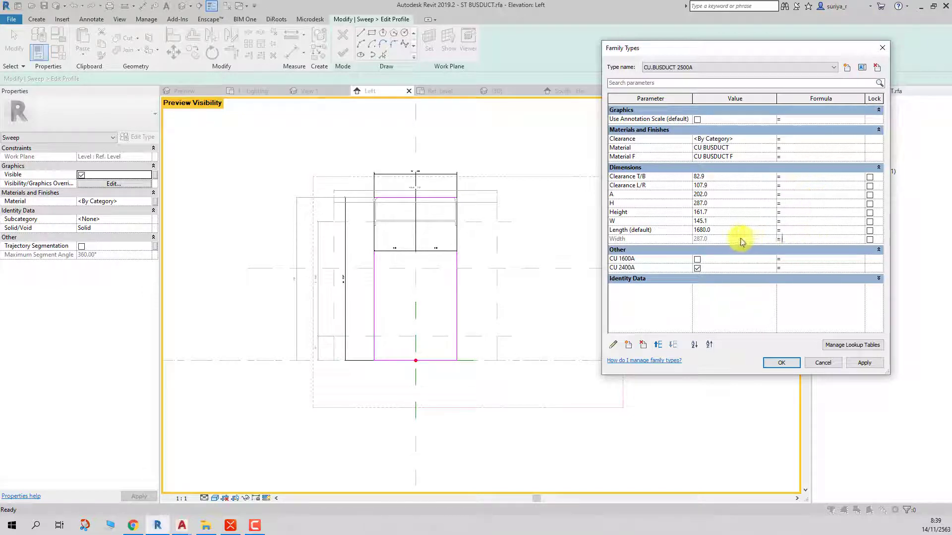
left_click(726, 238)
- Set the CU.BUSDUCT 1600A type's Width to 161.7, apply, and finish editing the profile
left_click(729, 213)
left_click(692, 67)
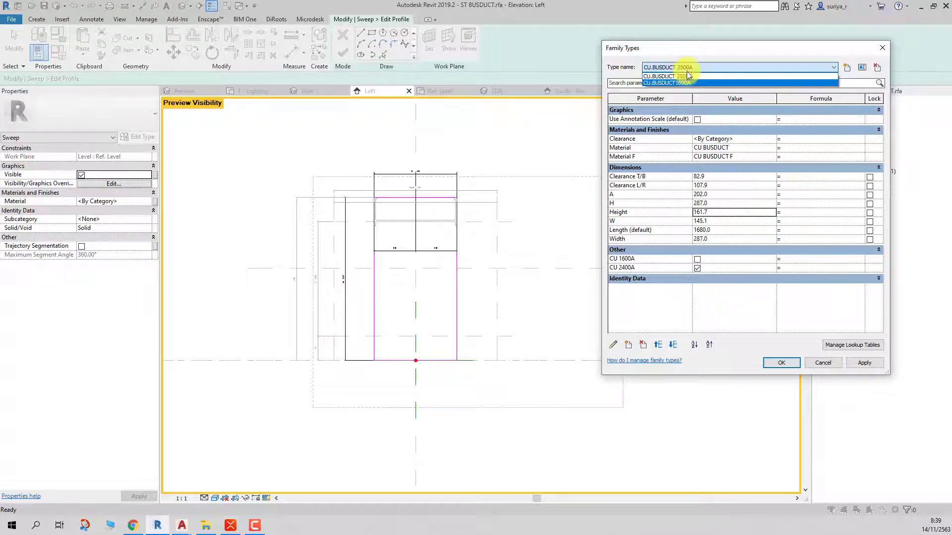
left_click(688, 83)
left_click(725, 211)
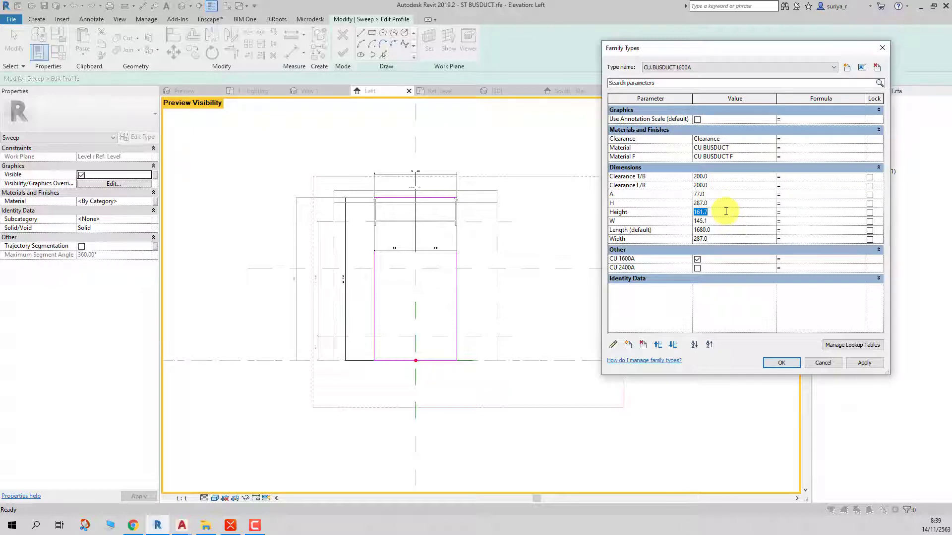
left_click(718, 238)
type("161.7")
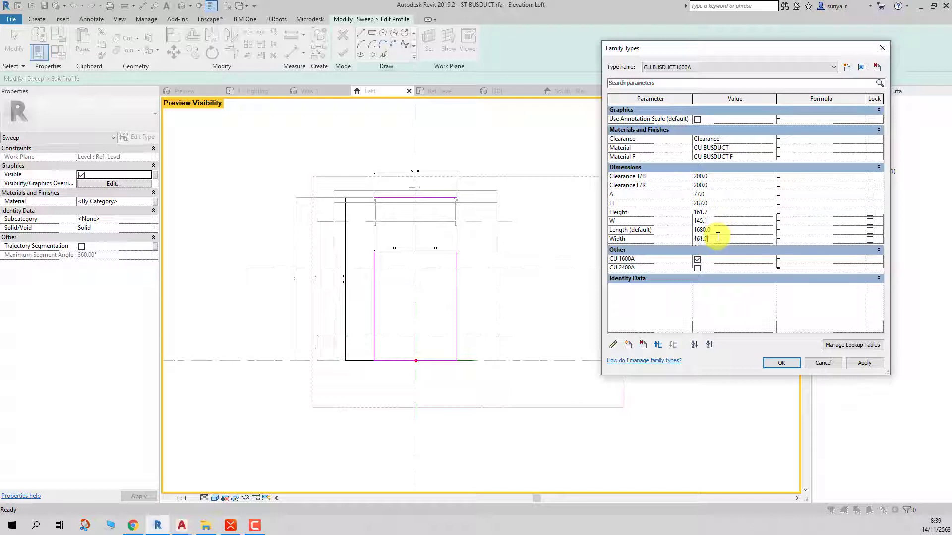
left_click(863, 363)
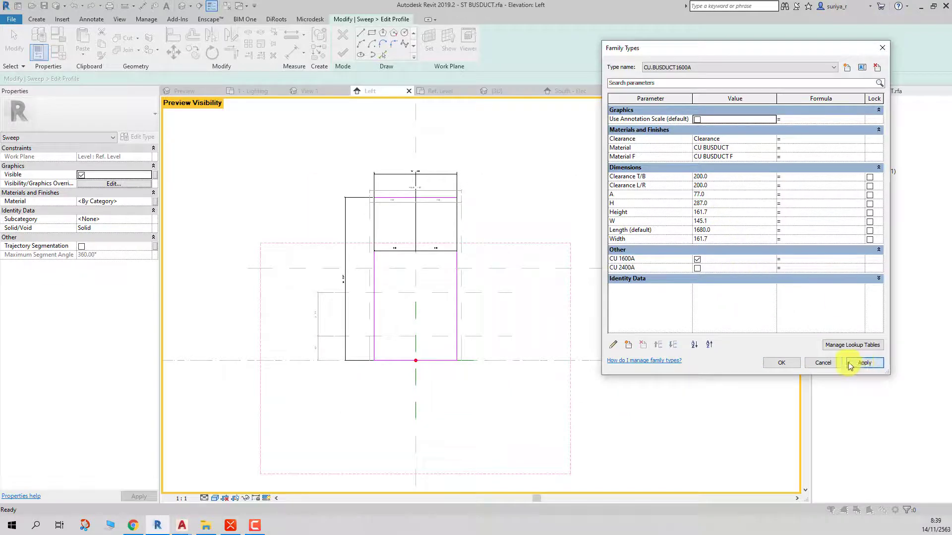
left_click(781, 362)
key("a")
key("l")
left_click(342, 53)
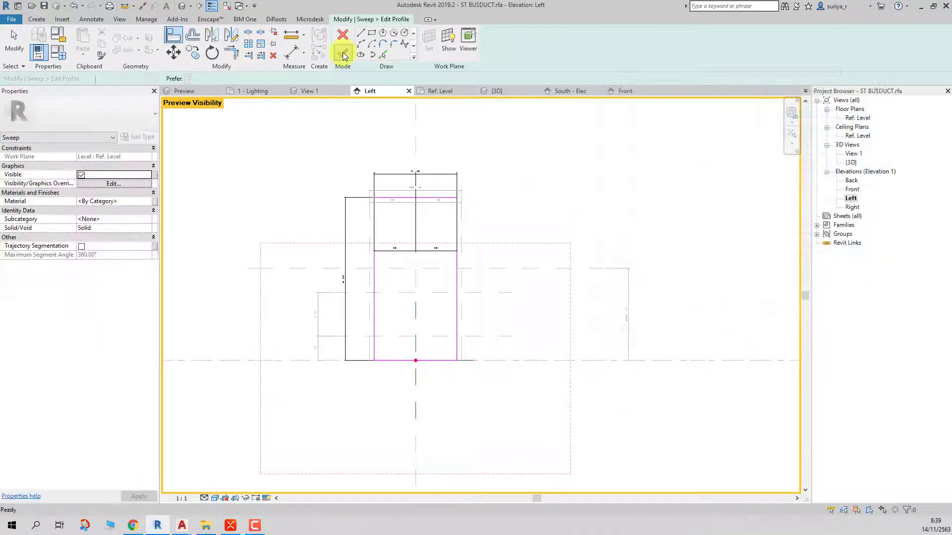
- Finish the sweep edit and preview the CU.BUSDUCT 2500A type on the model
left_click(546, 144)
left_click(344, 52)
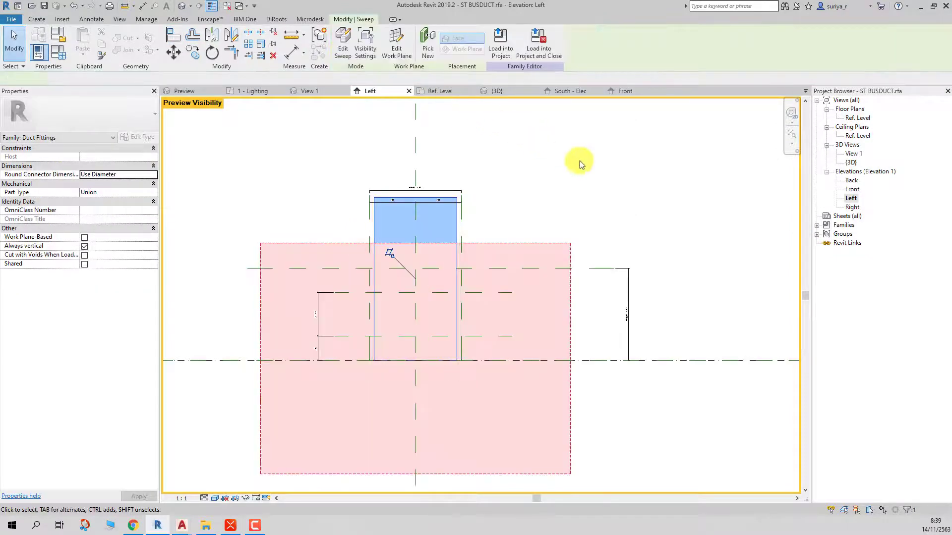
left_click(63, 53)
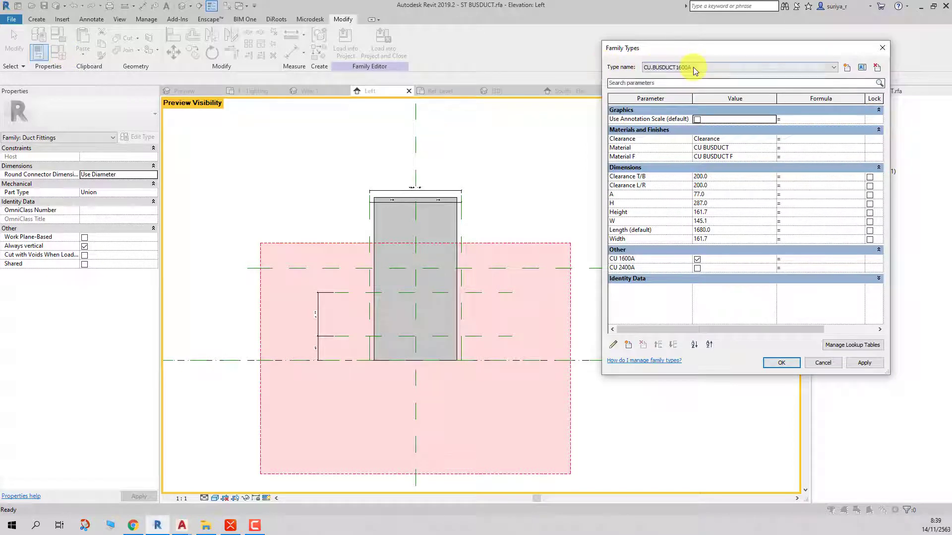
left_click(686, 67)
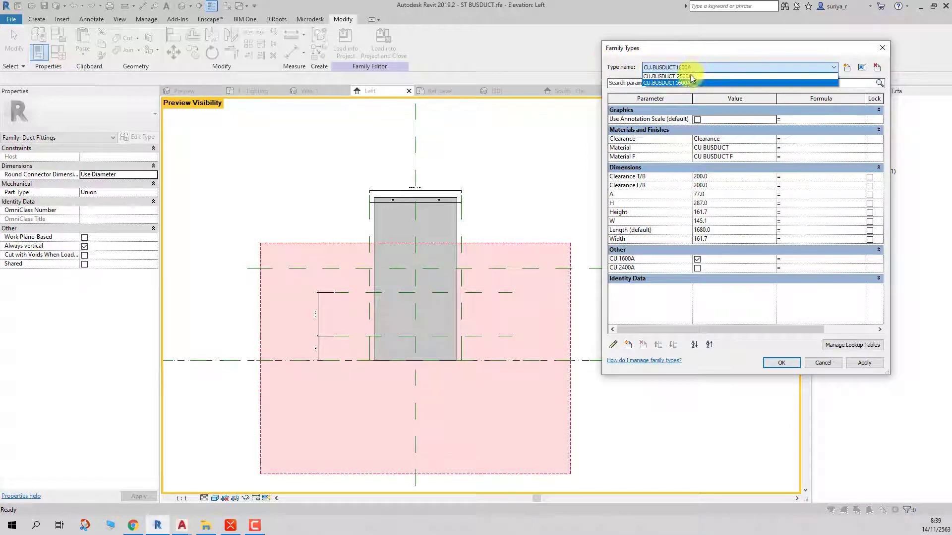
left_click(864, 363)
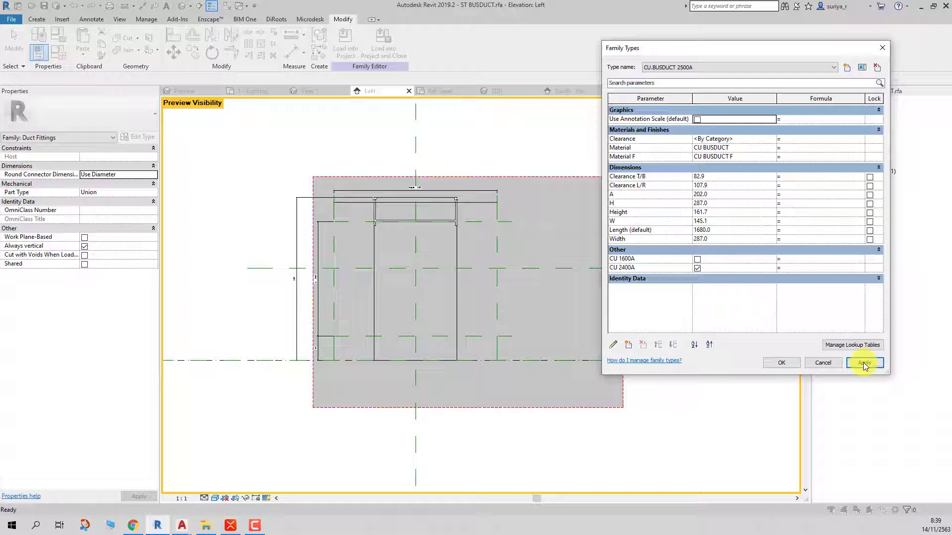
- Set the CU.BUSDUCT1600A type's H to 161.7 and Width to 145.1, applying each
left_click(685, 67)
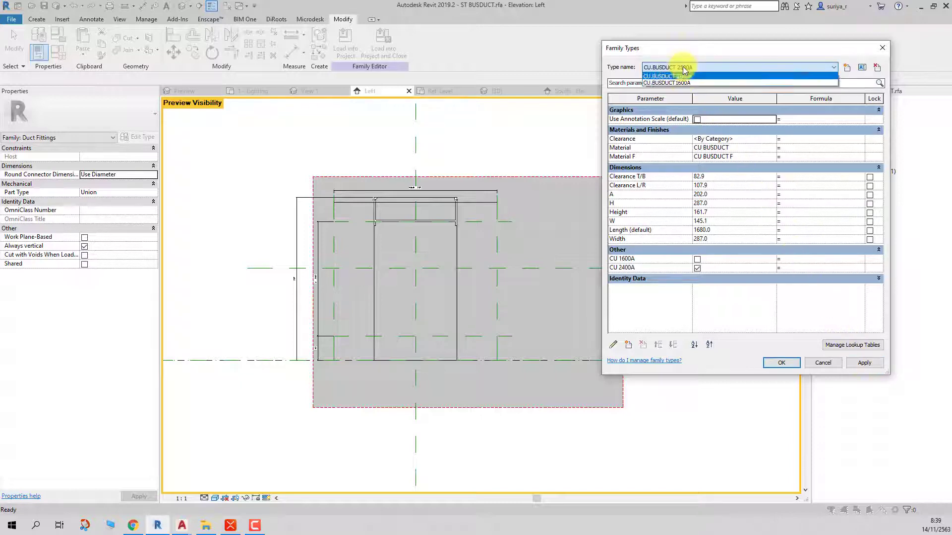
left_click(684, 83)
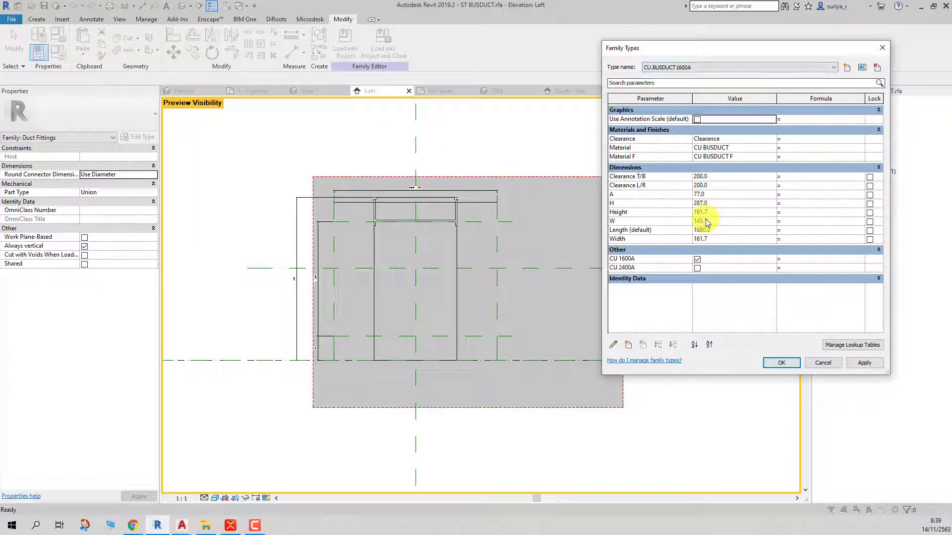
left_click(718, 211)
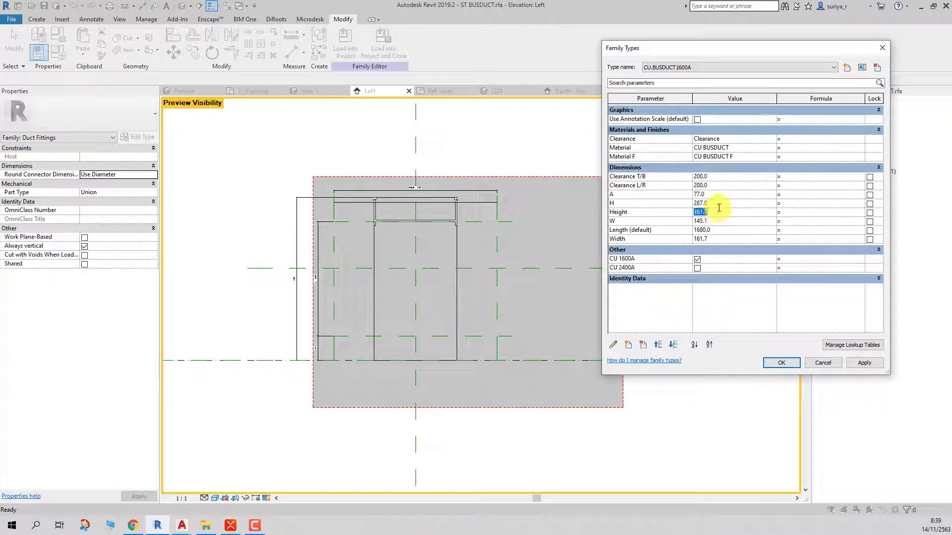
left_click(720, 203)
type("161.7")
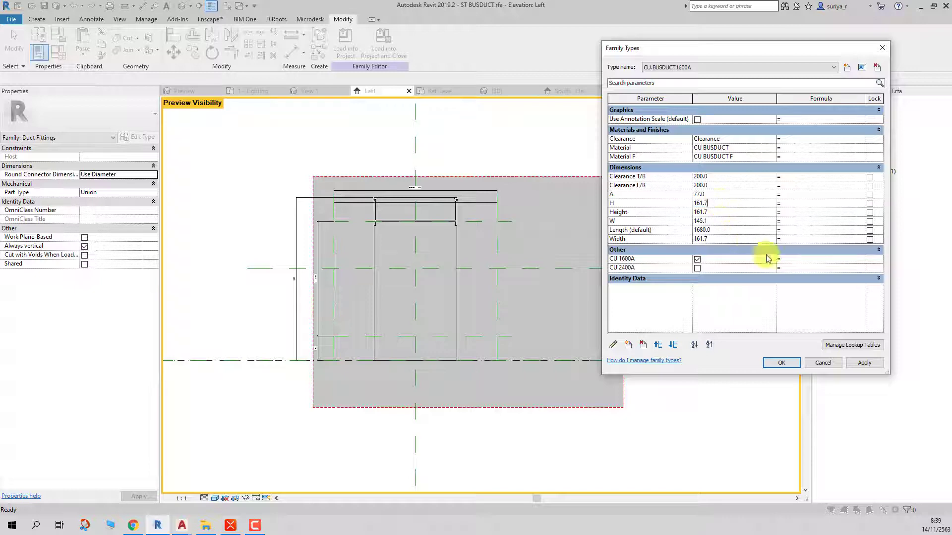
left_click(865, 362)
left_click(867, 364)
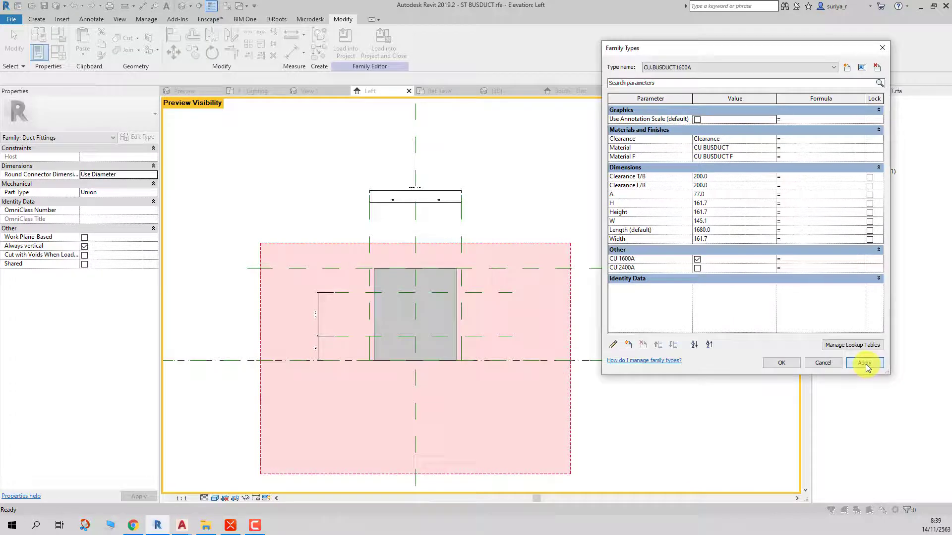
left_click(865, 366)
left_click(719, 222)
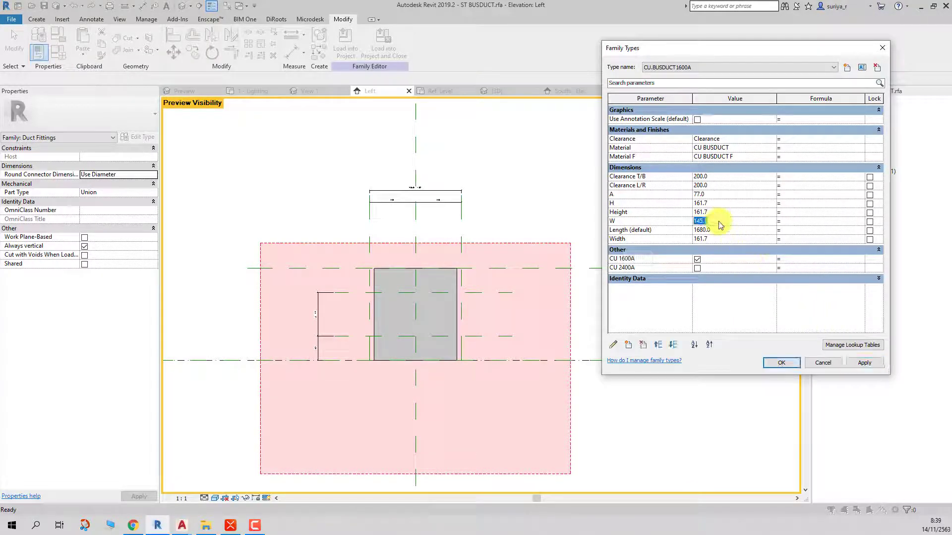
left_click(722, 239)
type("145.1")
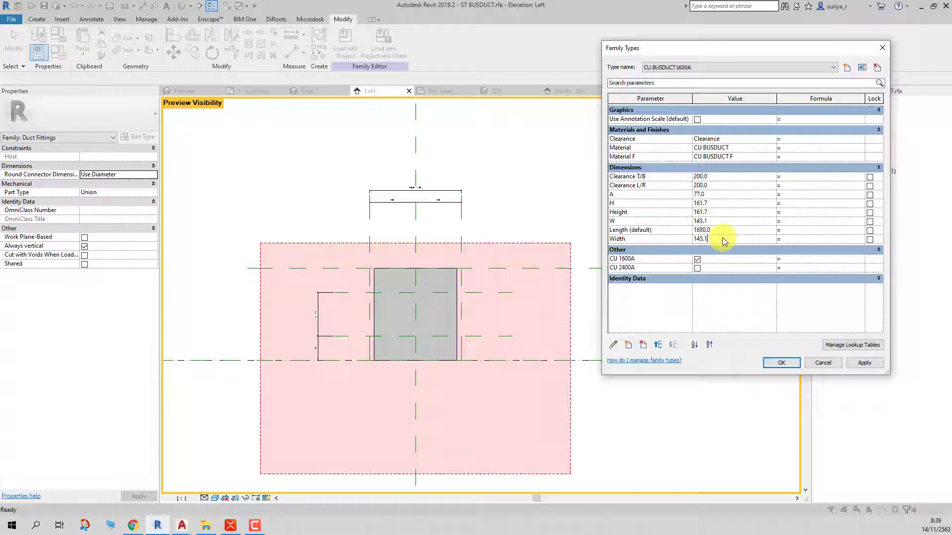
left_click(864, 364)
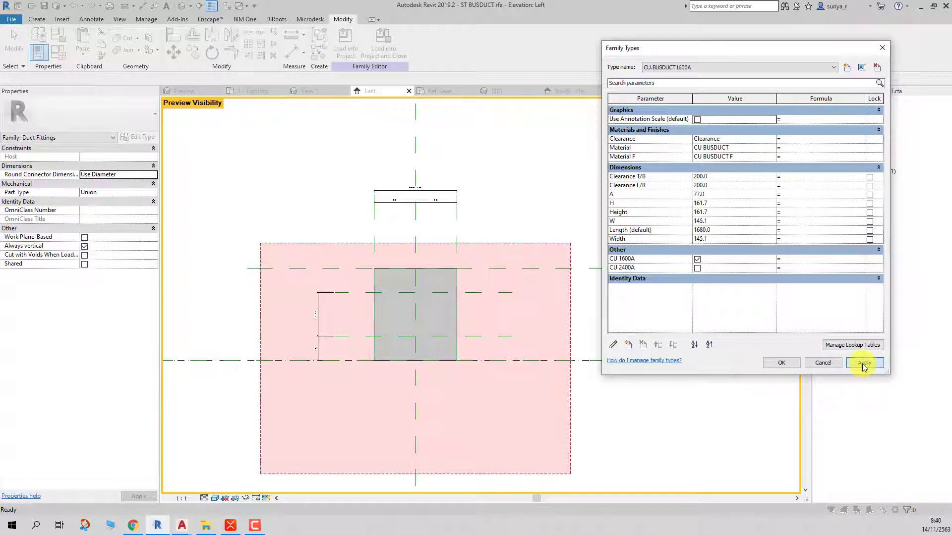
- Set the CU.BUSDUCT 2500A type's Width to 145.1, apply, and close with OK
left_click(665, 67)
left_click(667, 85)
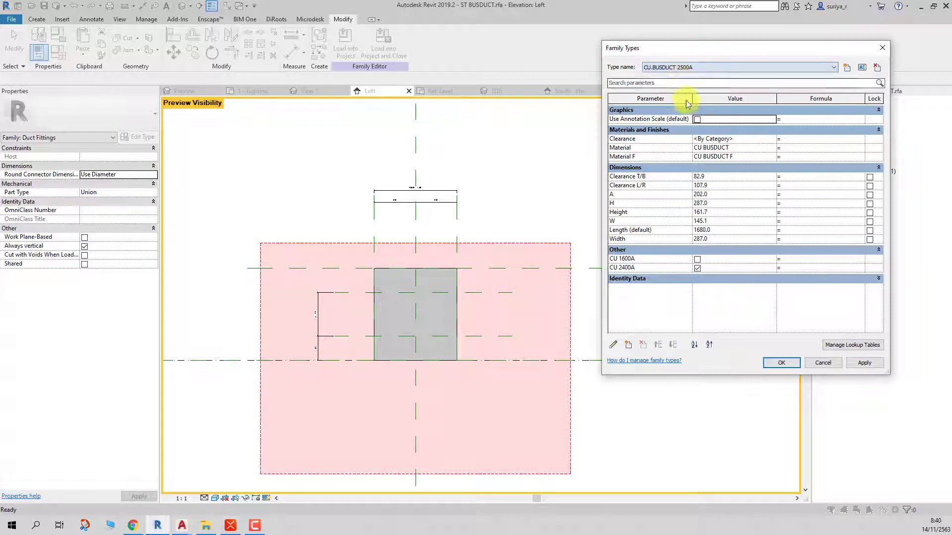
left_click(722, 238)
type("145.1")
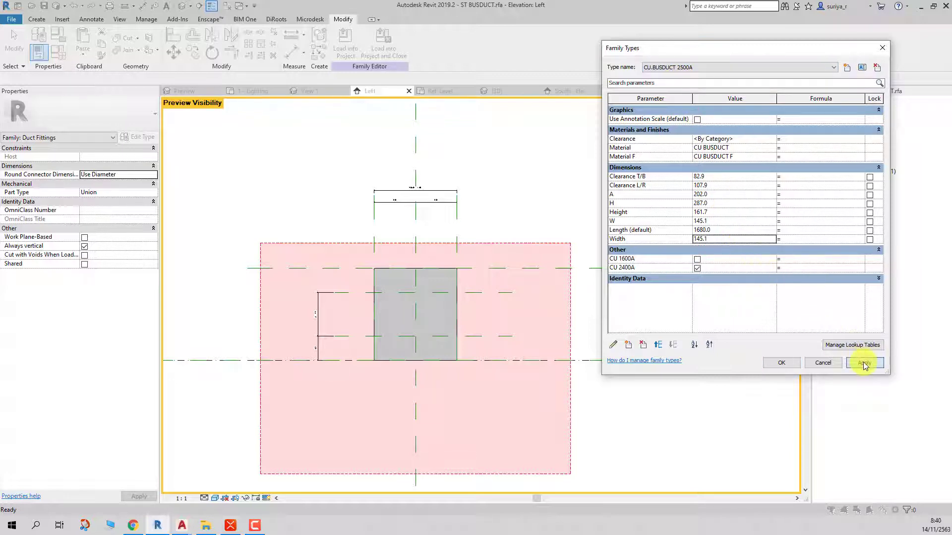
left_click(864, 365)
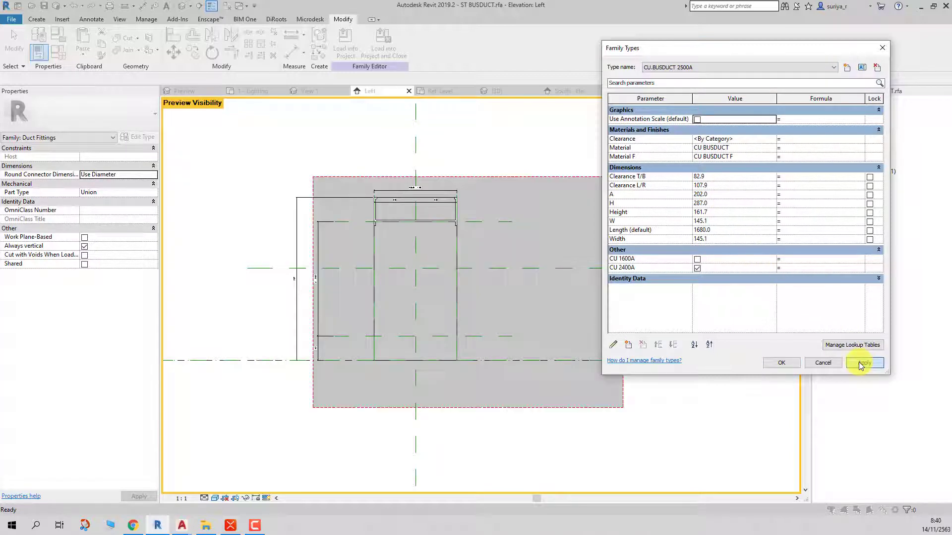
left_click(781, 363)
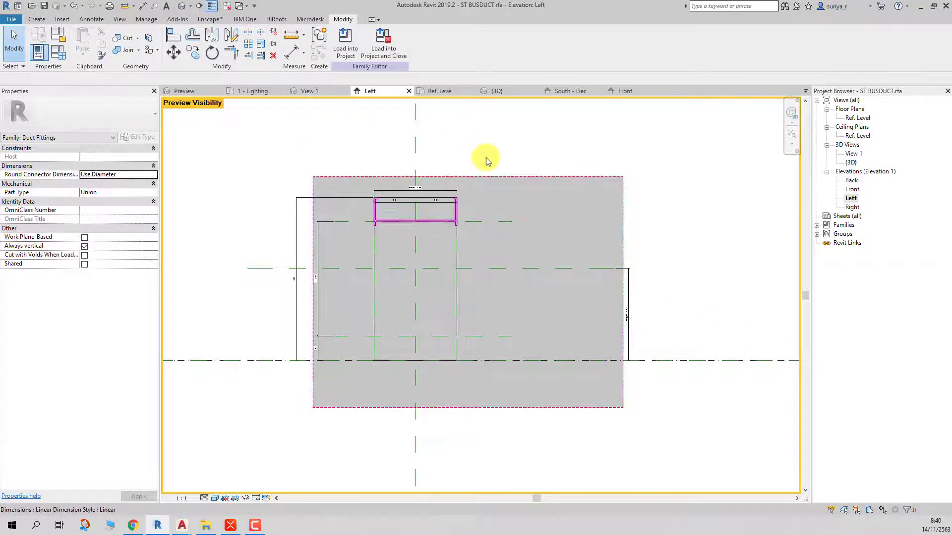
- Select the Clearance sweep in the Left elevation
left_click(503, 207)
left_click(450, 143)
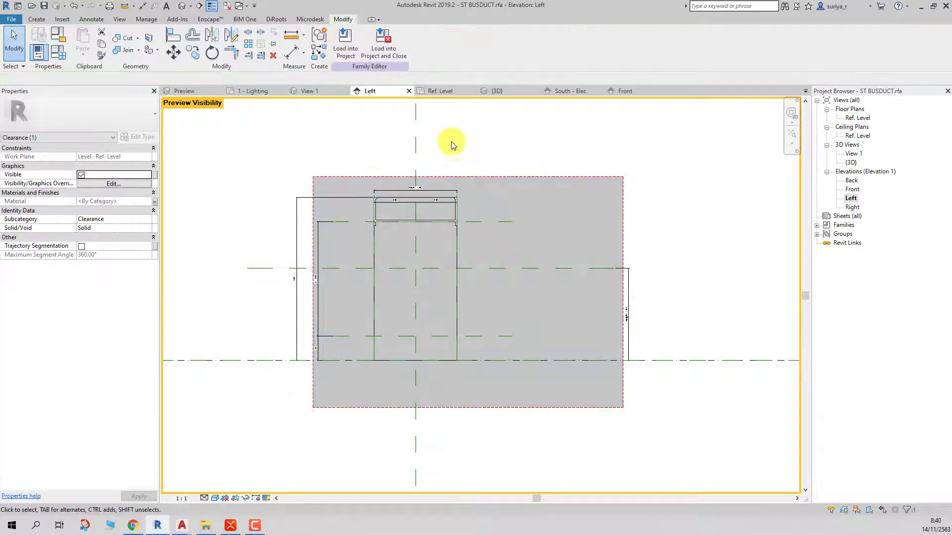
scroll(495, 191, "down", 2)
left_click(512, 204)
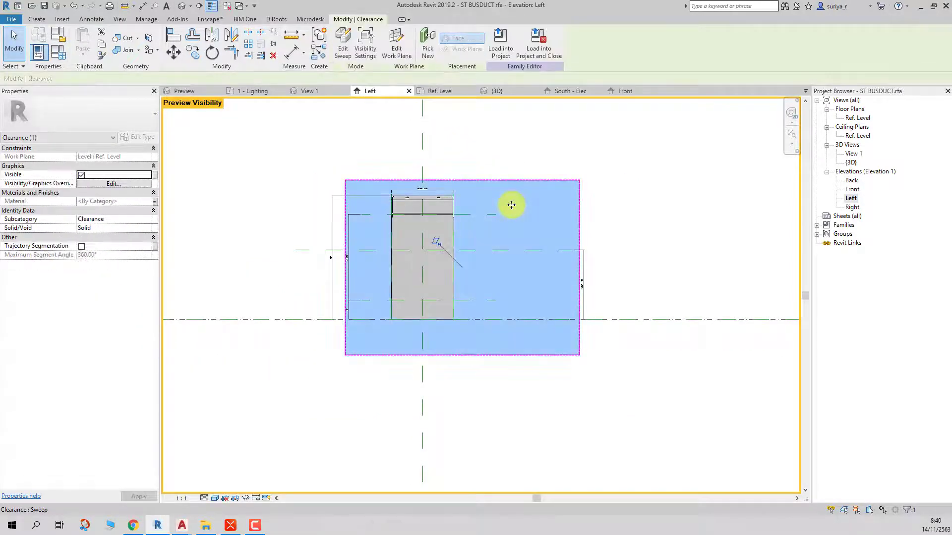
left_click(578, 192)
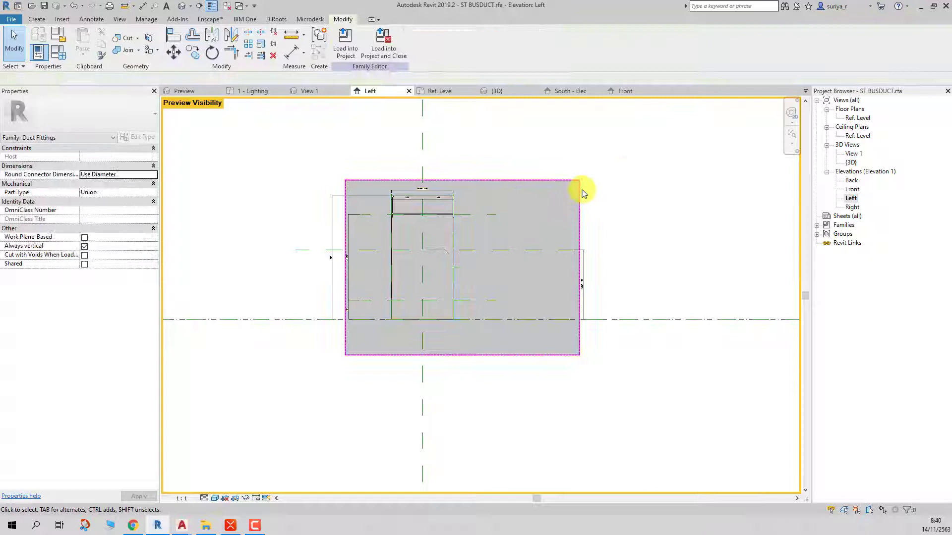
- In the Clearance sweep profile, align the right edge to the nearer vertical reference line
double_click(537, 207)
left_click(480, 180)
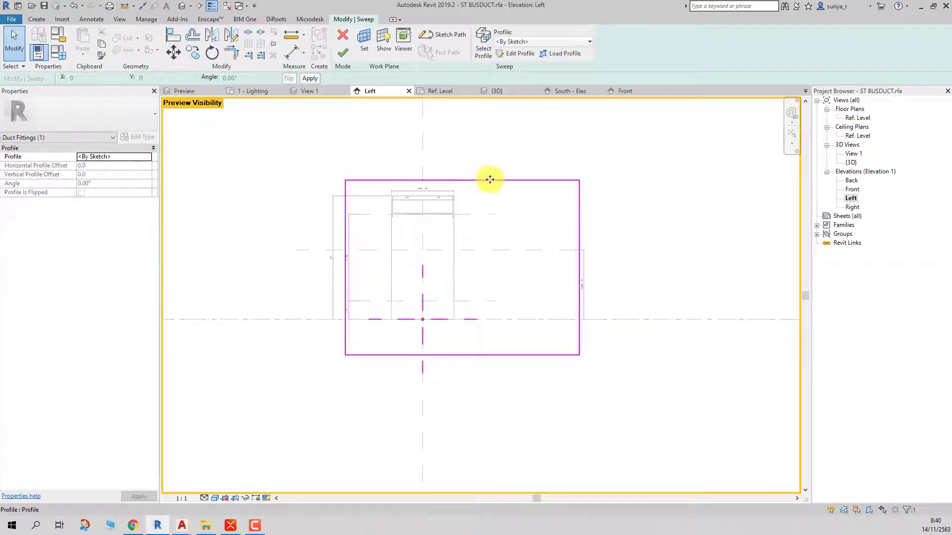
double_click(493, 179)
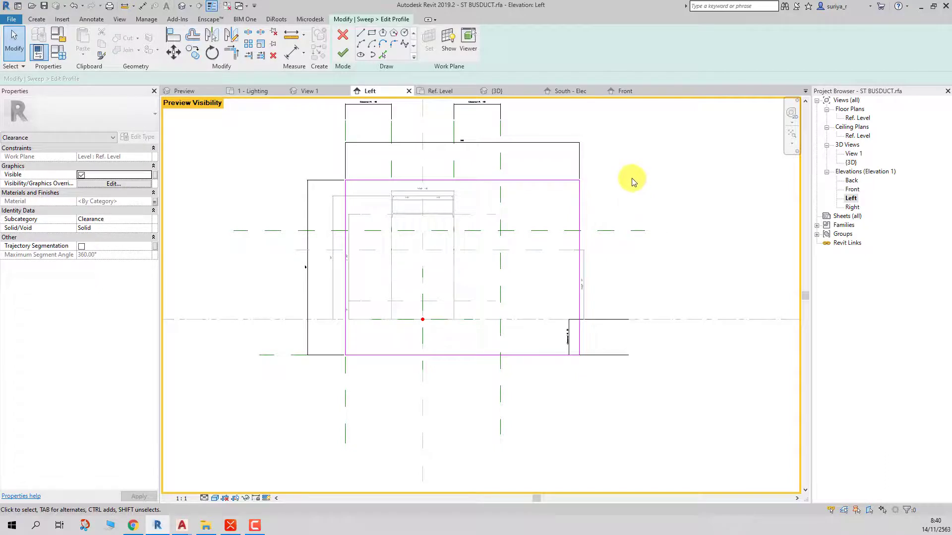
key("a")
key("l")
left_click(502, 164)
left_click(579, 197)
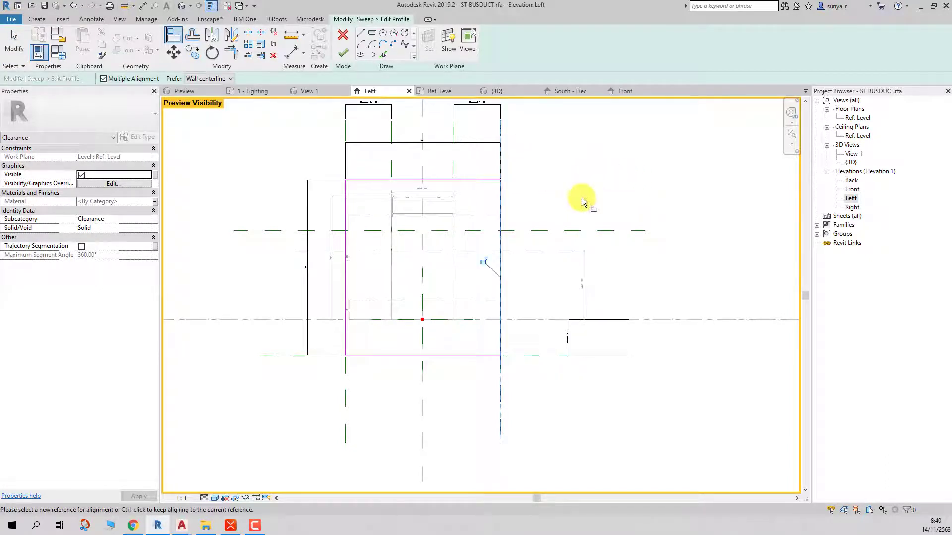
- Exit Align, abandon a started aligned dimension, and finish editing the Clearance profile
key("Escape")
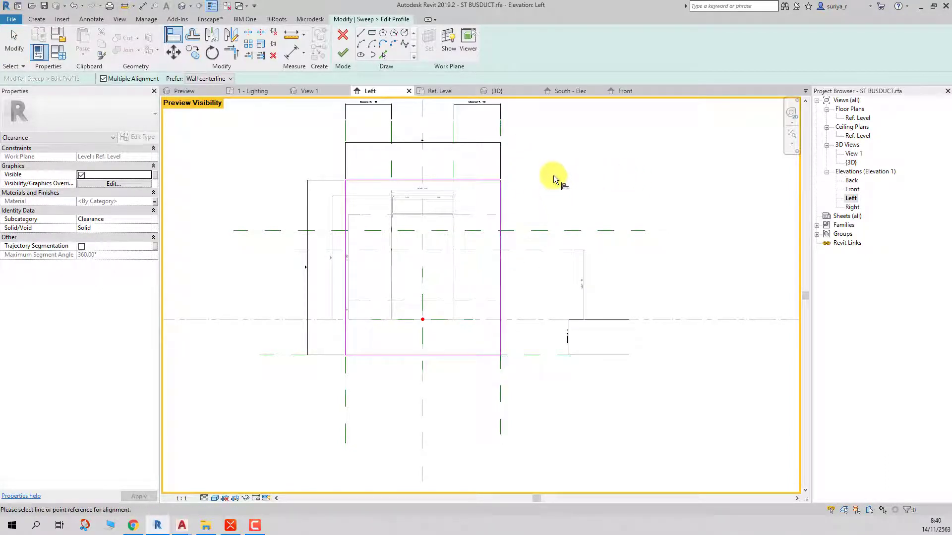
key("Escape")
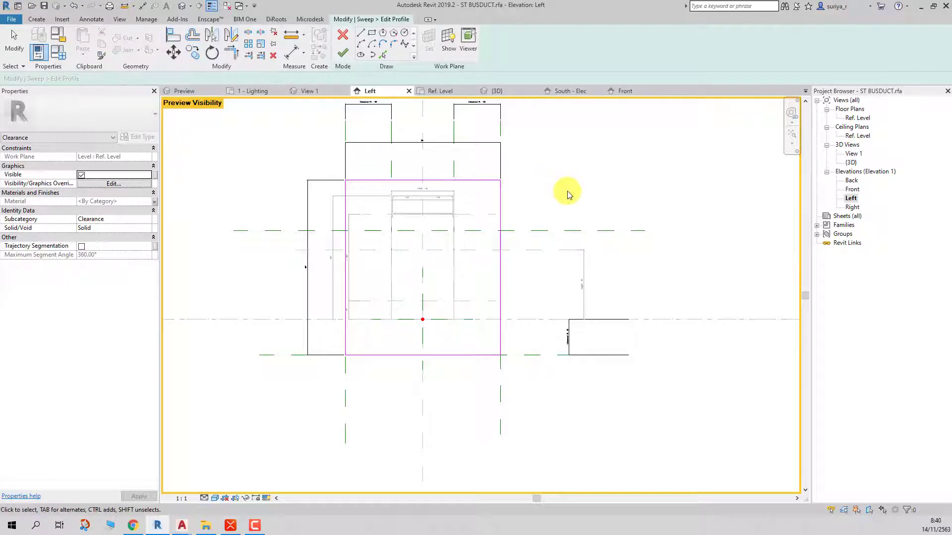
key("d")
key("i")
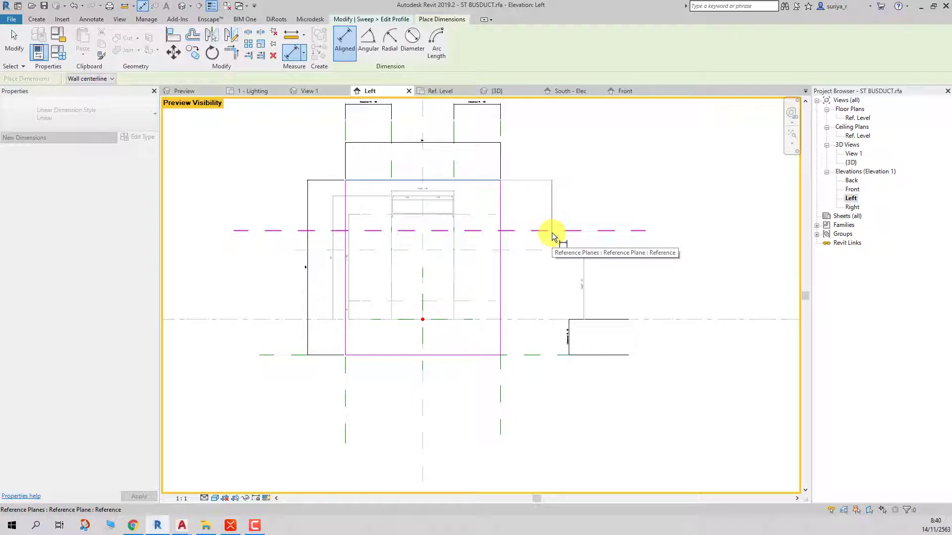
key("Escape")
key("Escape")
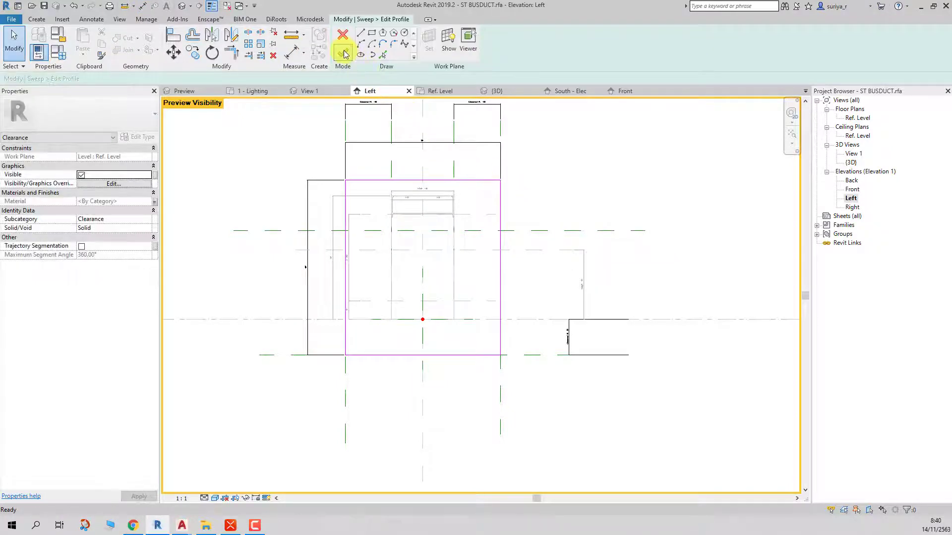
left_click(343, 53)
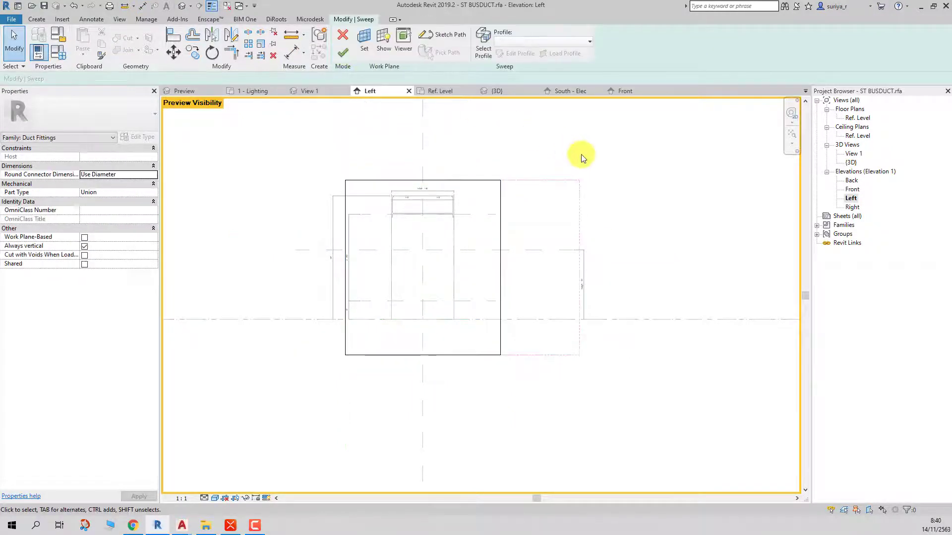
- Finish the sweep, then reopen the Clearance sweep's profile for editing
left_click(340, 57)
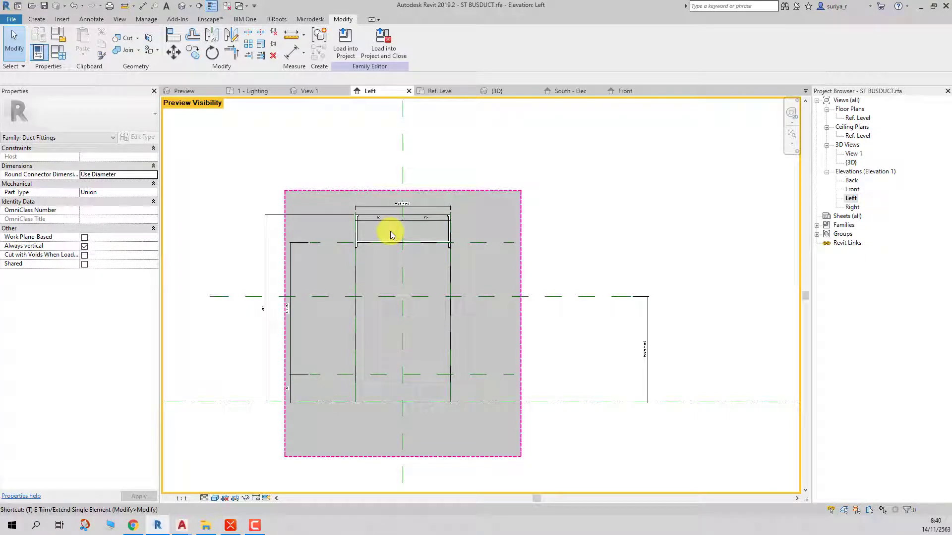
left_click(472, 191)
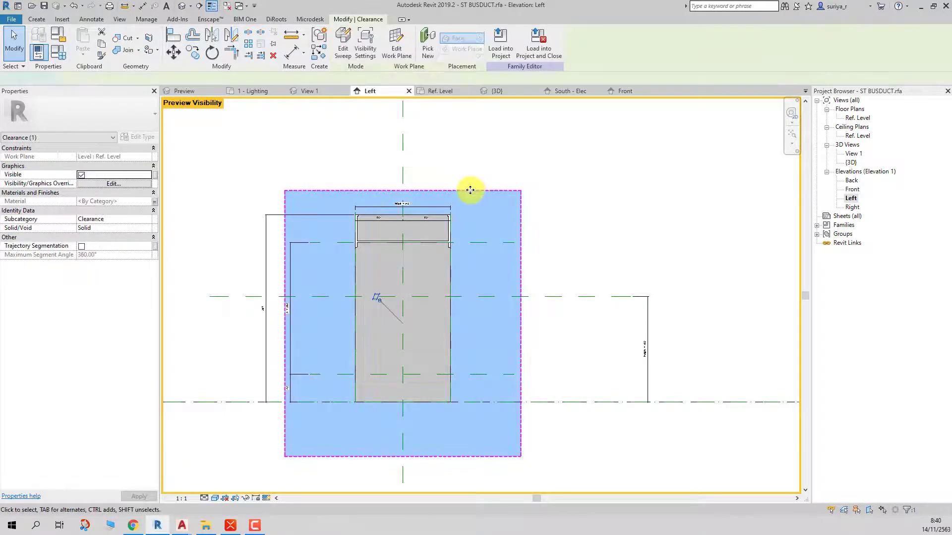
double_click(470, 191)
double_click(495, 191)
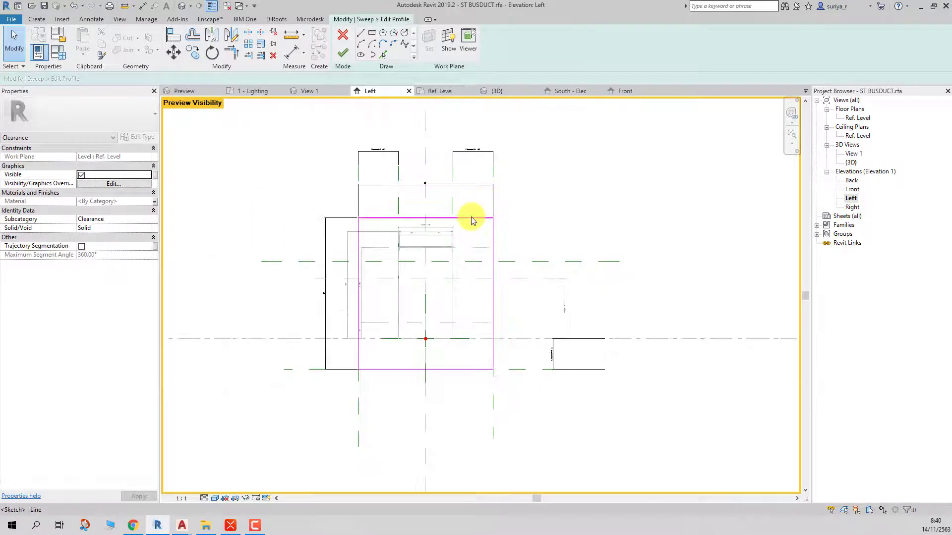
- Drag the profile's top edge up to the upper box edge
scroll(471, 217, "up", 2)
left_click(471, 217)
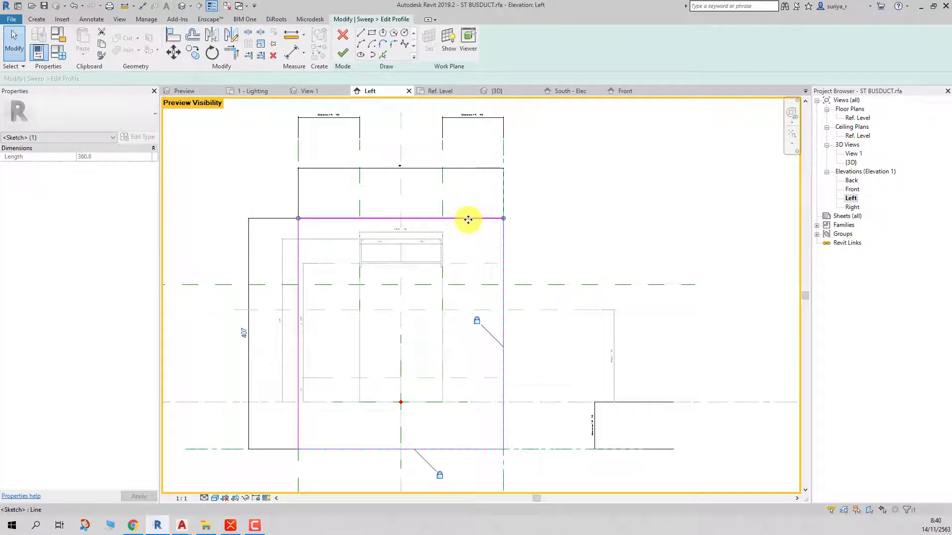
left_click_drag(468, 220, 472, 170)
scroll(472, 170, "down", 1)
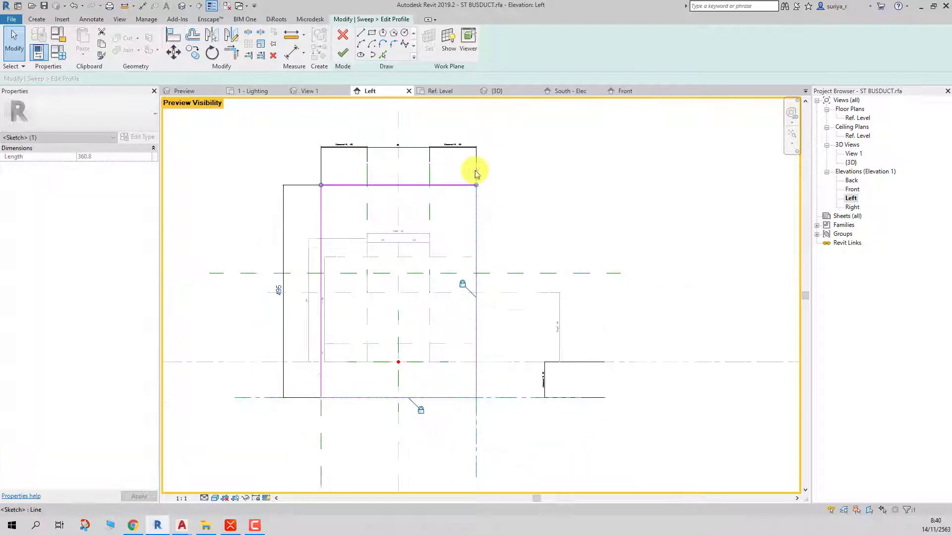
scroll(564, 214, "up", 1)
scroll(634, 246, "up", 1)
left_click(634, 246)
scroll(551, 269, "down", 2)
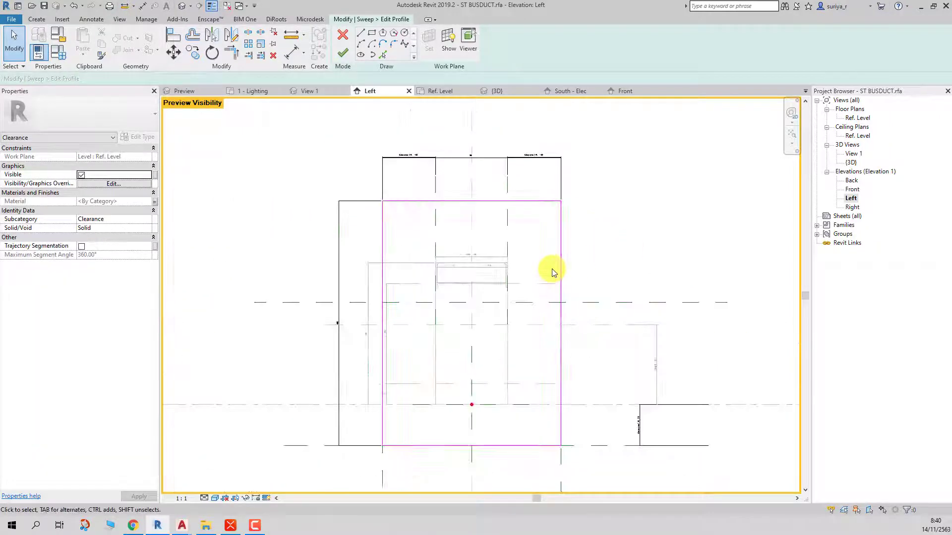
- Draw a horizontal reference plane along the top edge and align the edge to it
key("p")
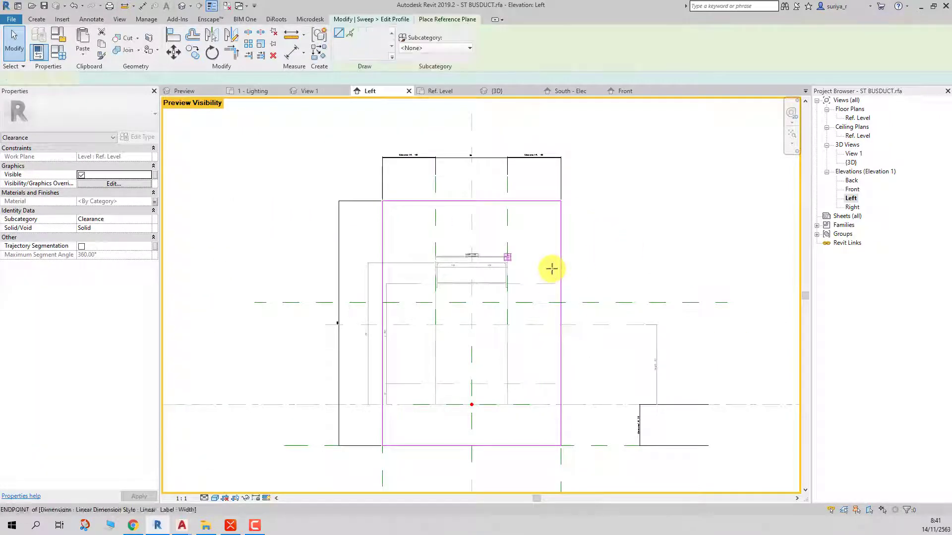
left_click(289, 200)
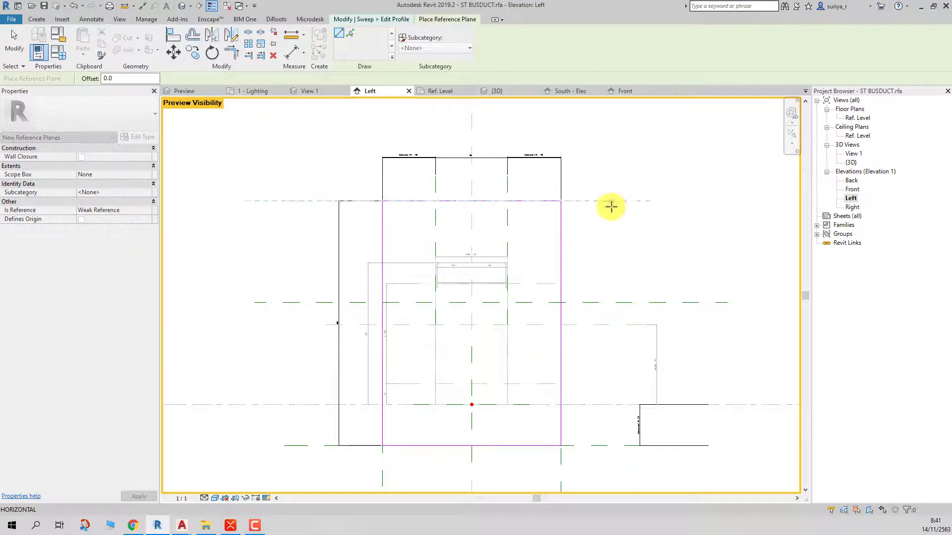
left_click(610, 201)
key("Escape")
key("Escape")
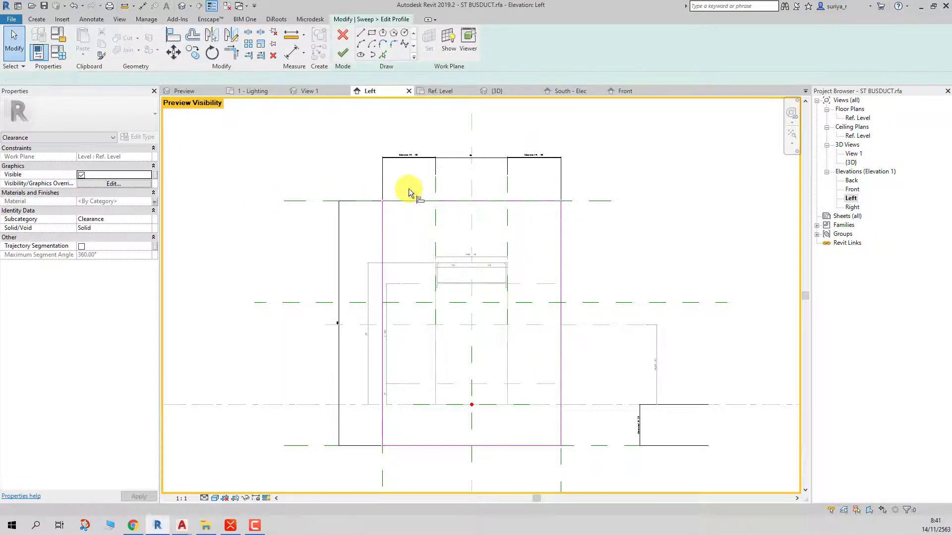
key("a")
key("l")
left_click(394, 201)
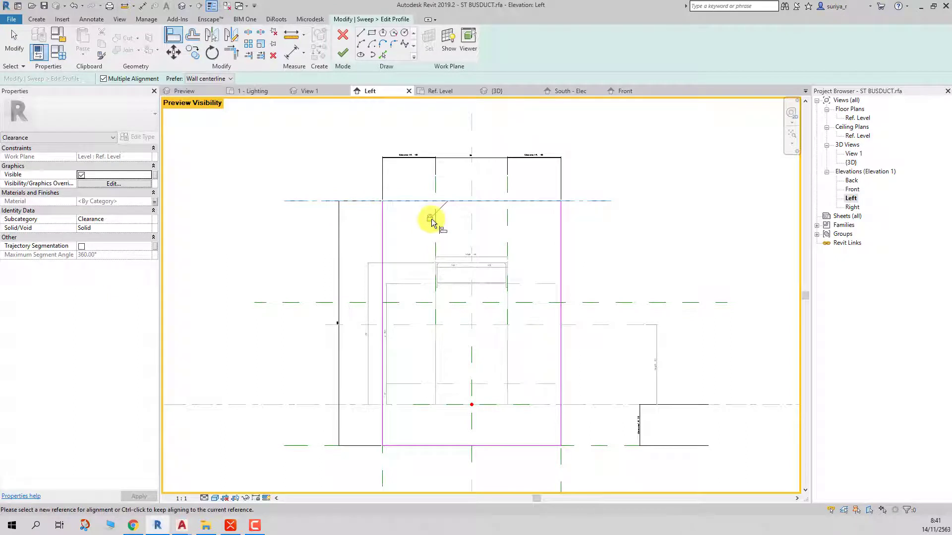
scroll(431, 219, "up", 2)
key("Escape")
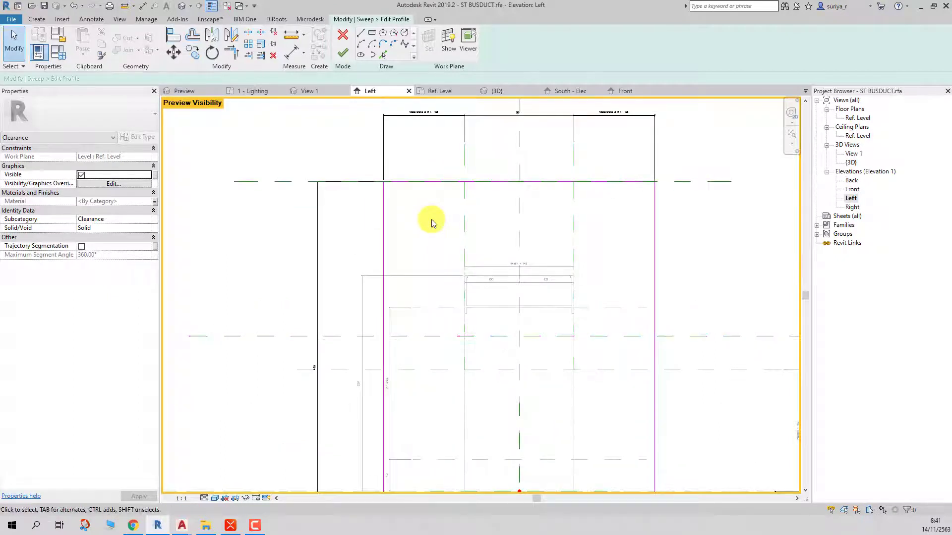
- Check the new reference plane and the 495 height dimension
scroll(569, 360, "down", 2)
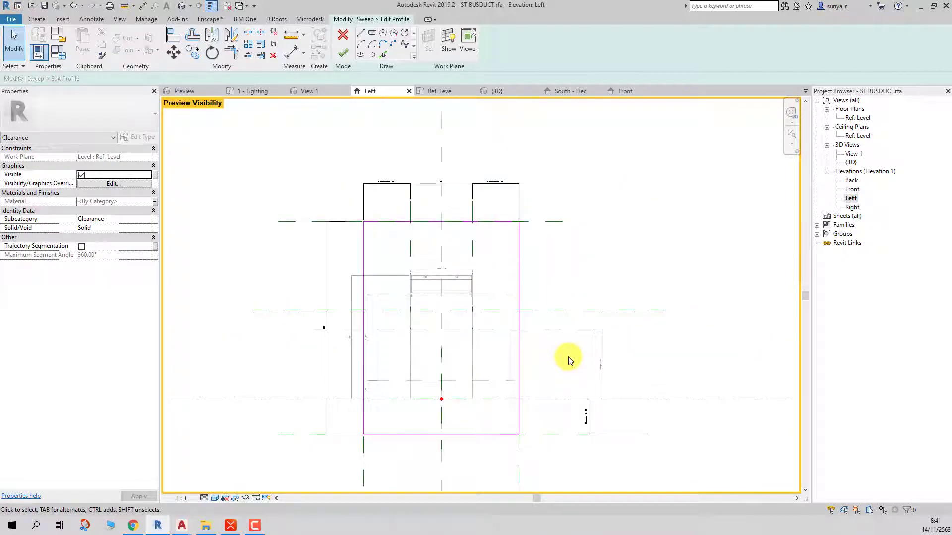
scroll(491, 278, "up", 2)
scroll(490, 278, "up", 1)
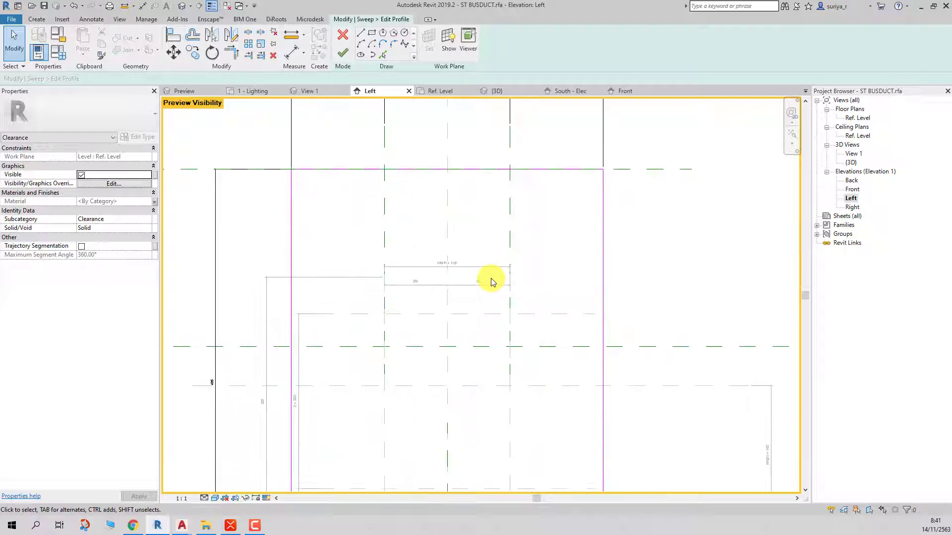
scroll(490, 278, "down", 2)
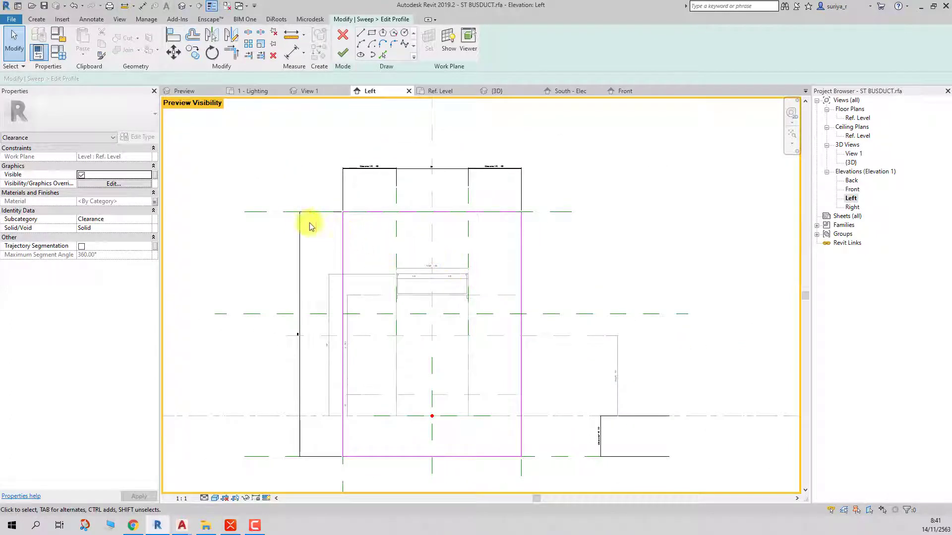
left_click(280, 217)
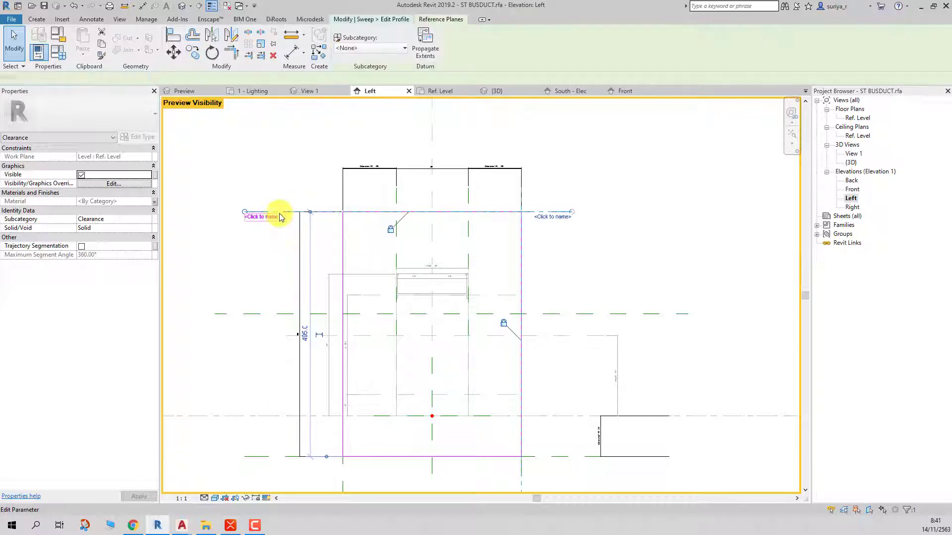
left_click(278, 257)
left_click(299, 232)
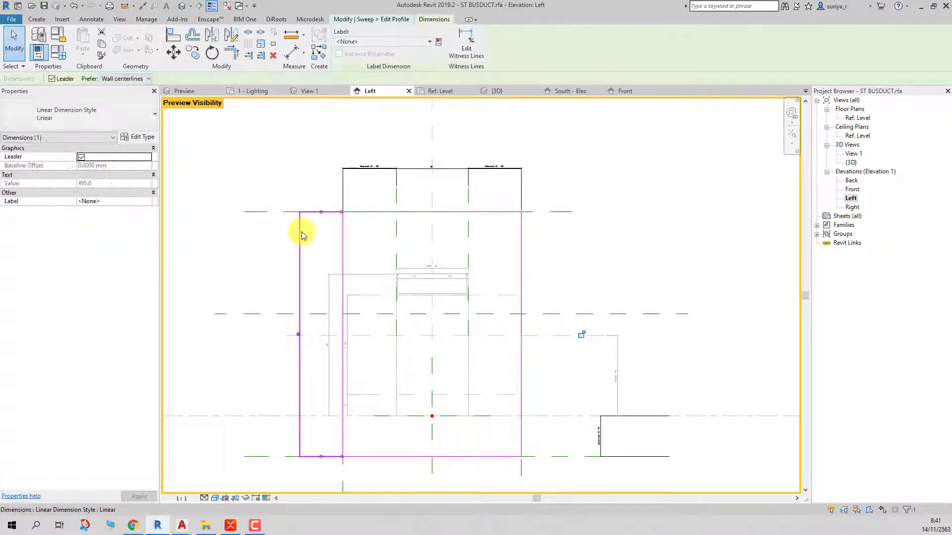
scroll(300, 231, "up", 2)
scroll(301, 233, "up", 2)
scroll(337, 270, "down", 3)
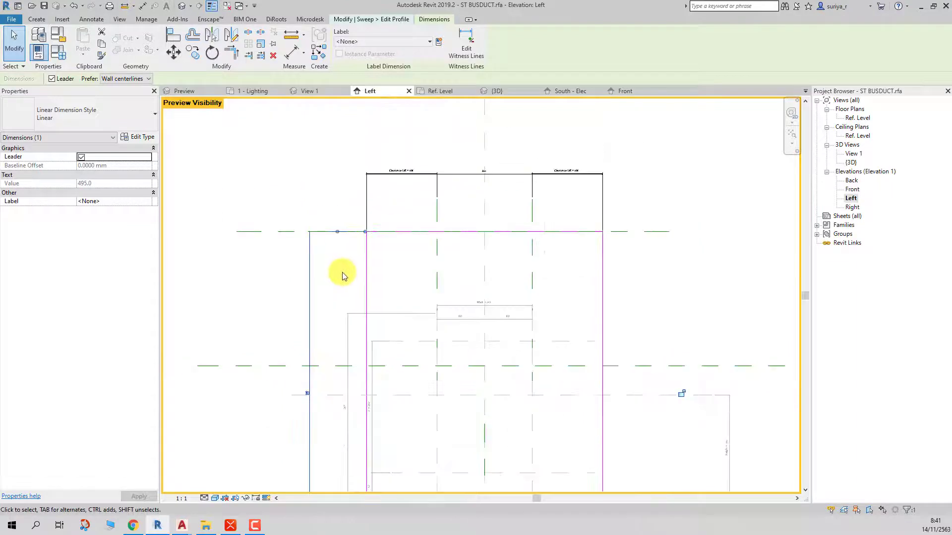
left_click(342, 269)
- Finish the profile and sweep edits, then briefly check the CU.BUSDUCT type list
left_click(343, 56)
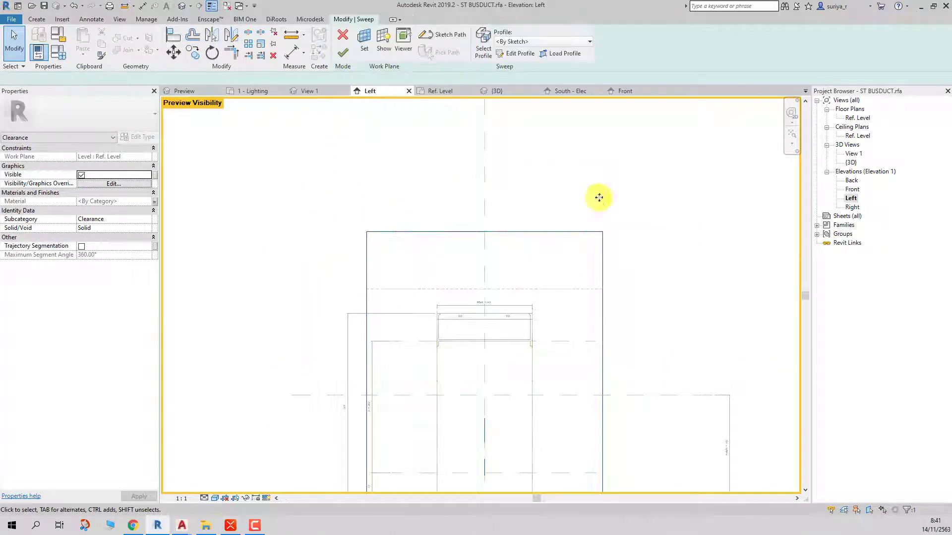
left_click(343, 52)
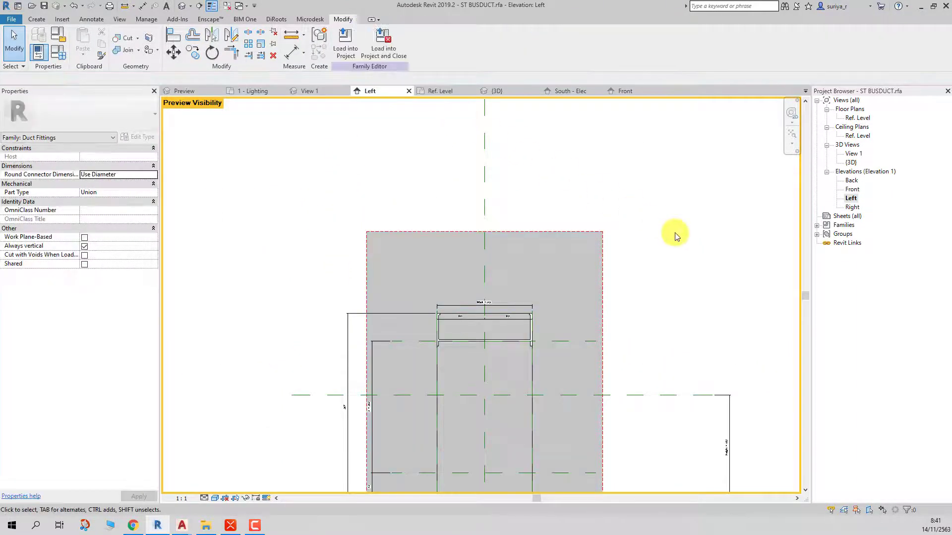
scroll(675, 234, "down", 2)
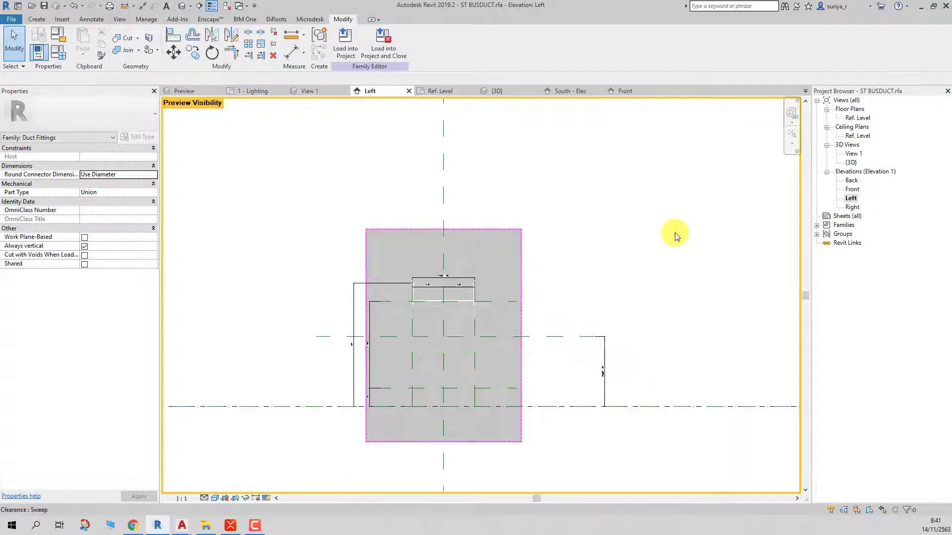
scroll(675, 234, "up", 3)
scroll(675, 234, "up", 1)
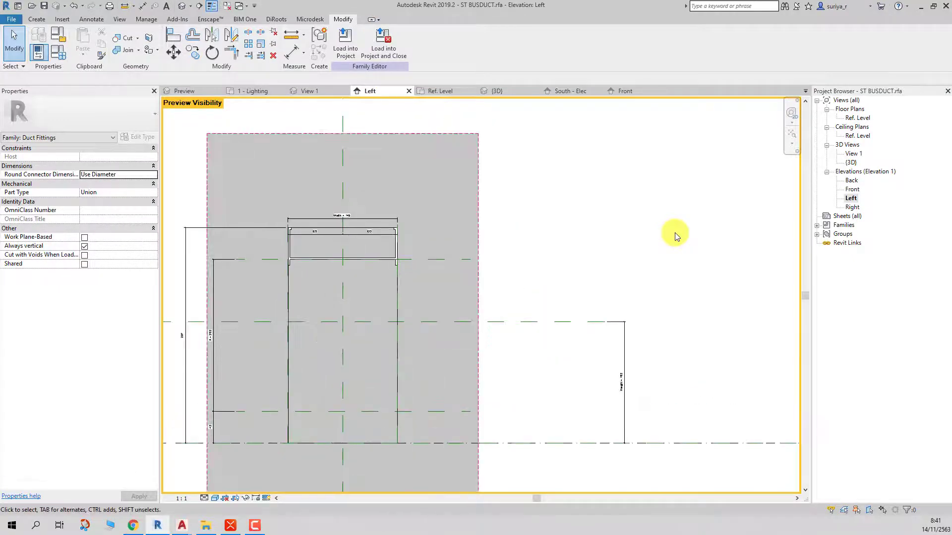
left_click(63, 49)
left_click(686, 68)
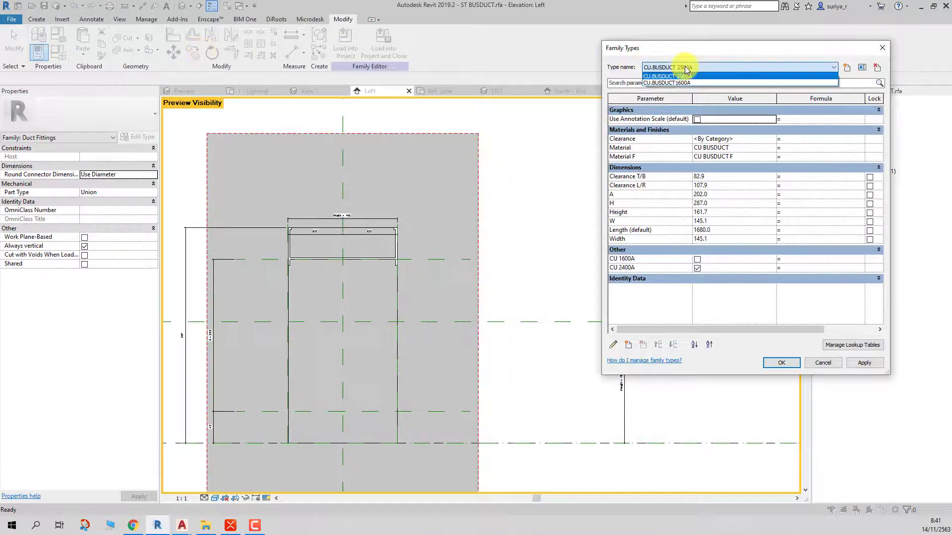
key("Escape")
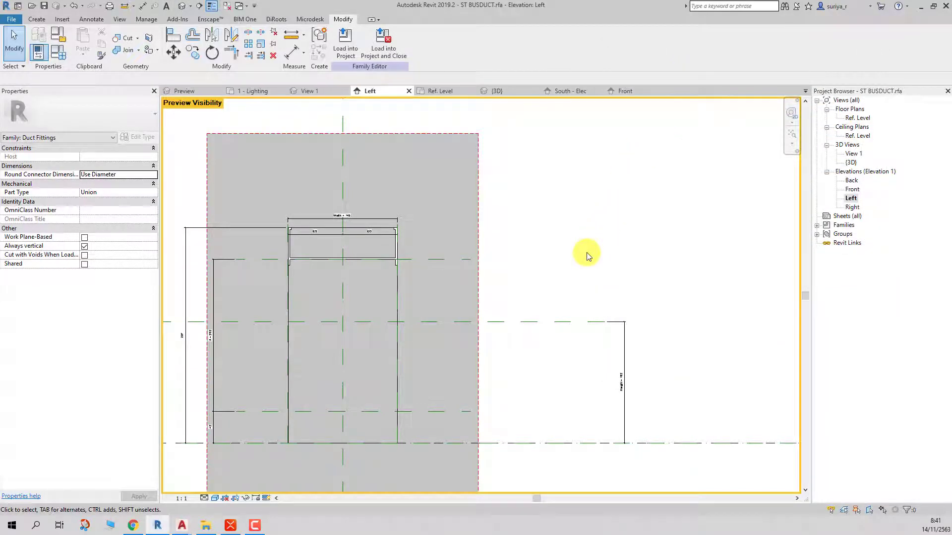
- Select the horizontal reference plane through the duct and reopen Family Types
scroll(595, 278, "down", 2)
scroll(610, 336, "up", 2)
scroll(613, 335, "up", 2)
scroll(614, 337, "down", 2)
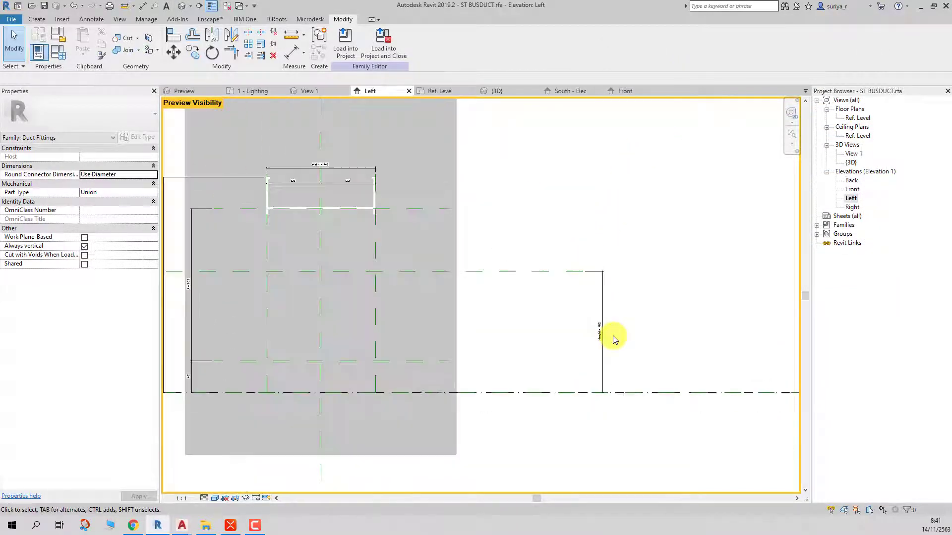
left_click(528, 271)
scroll(553, 246, "down", 2)
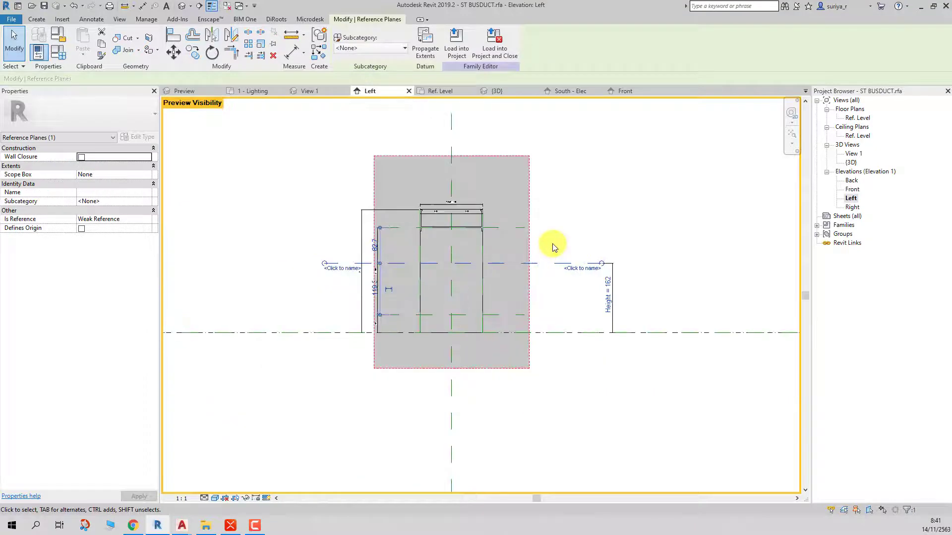
scroll(553, 246, "up", 2)
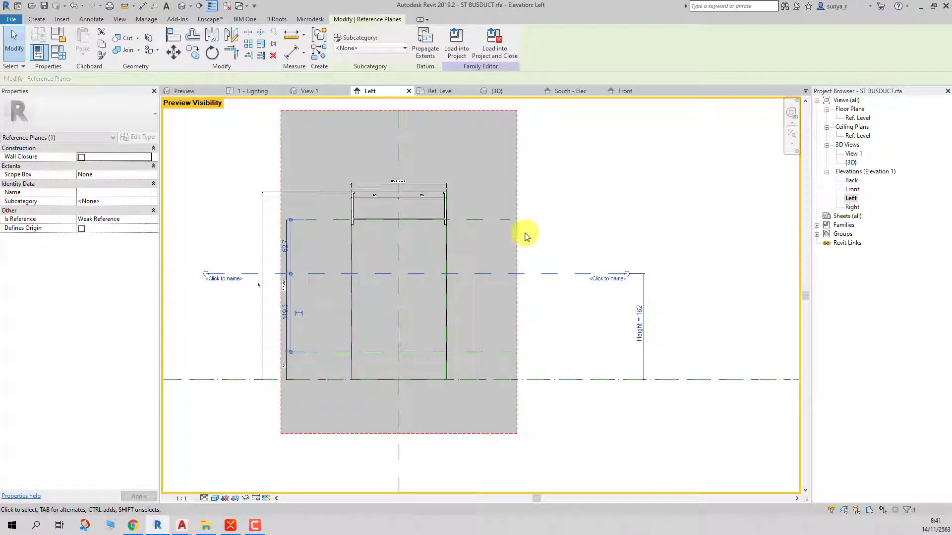
left_click(57, 53)
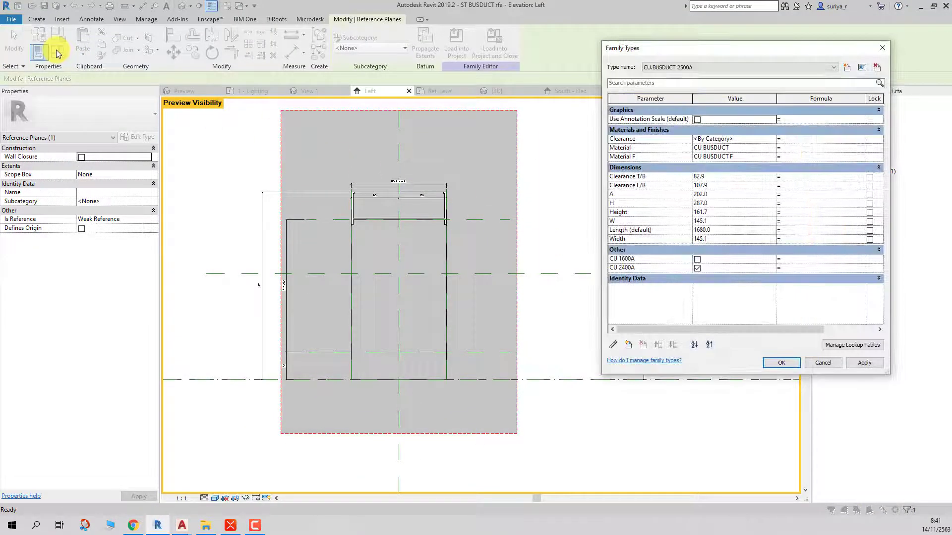
- On CU.BUSDUCT 2500A, set Height to 287.0, apply, and lock H and Height
left_click(659, 68)
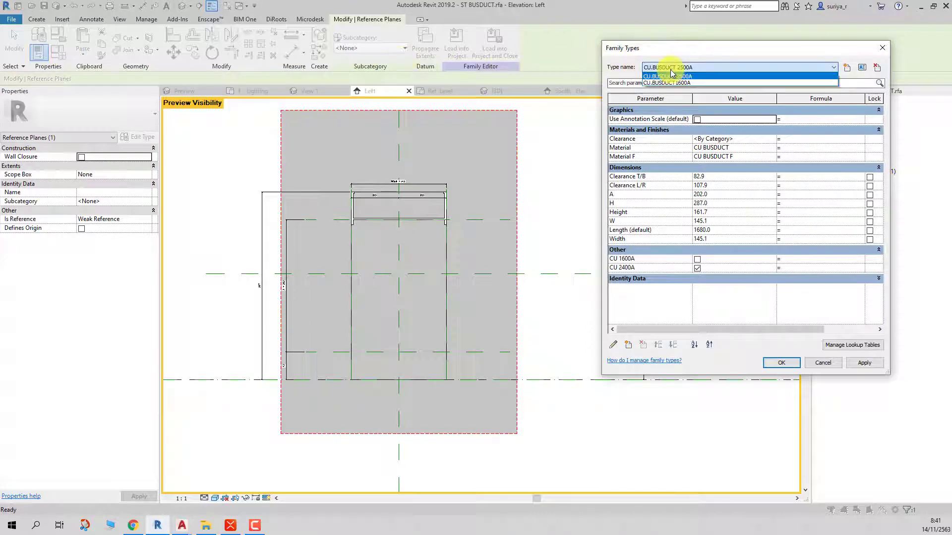
left_click(674, 86)
left_click(714, 204)
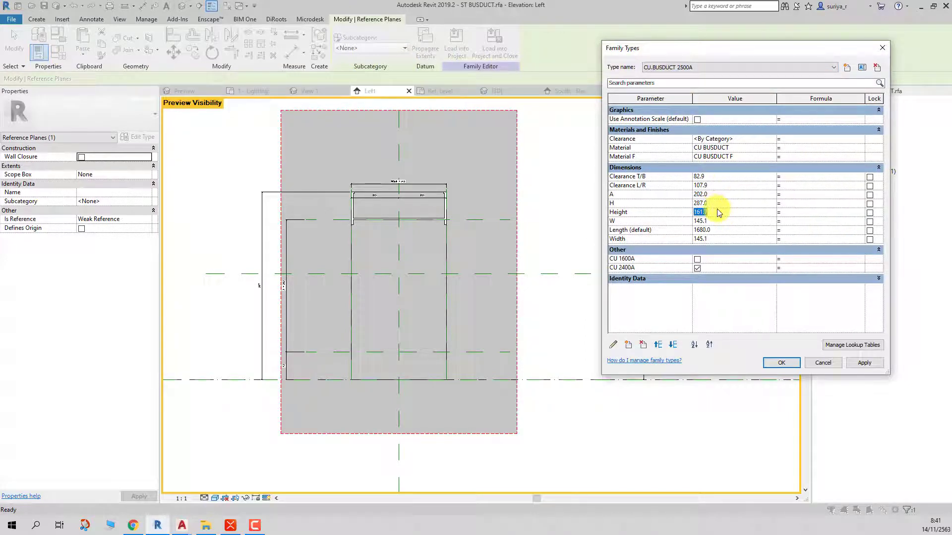
type("287.0")
left_click(864, 363)
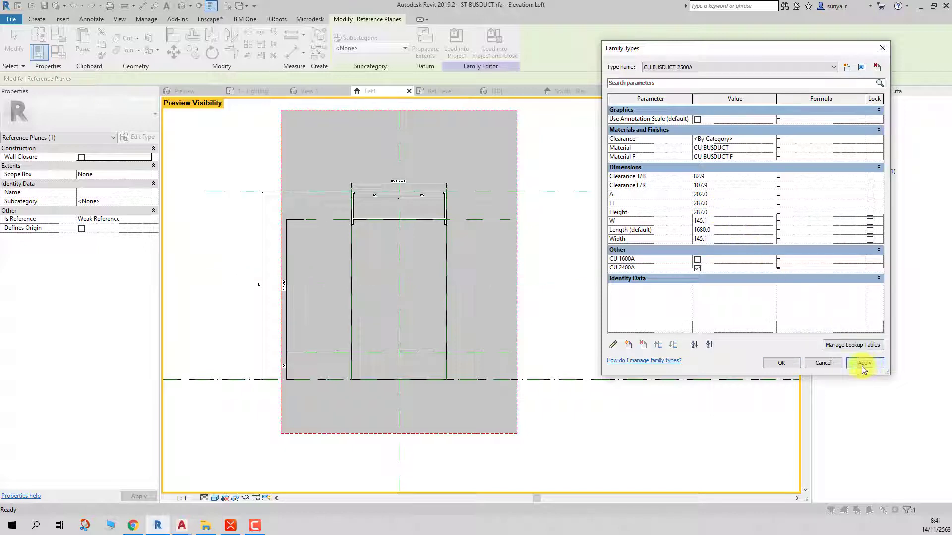
left_click(869, 203)
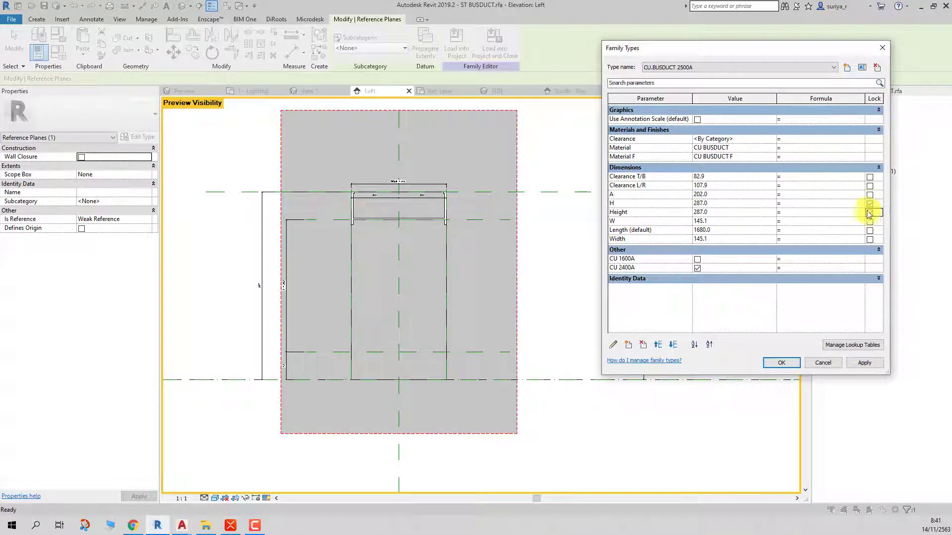
- Switch between the 1600A and 2500A types and lock the Width parameter
left_click(699, 67)
left_click(692, 80)
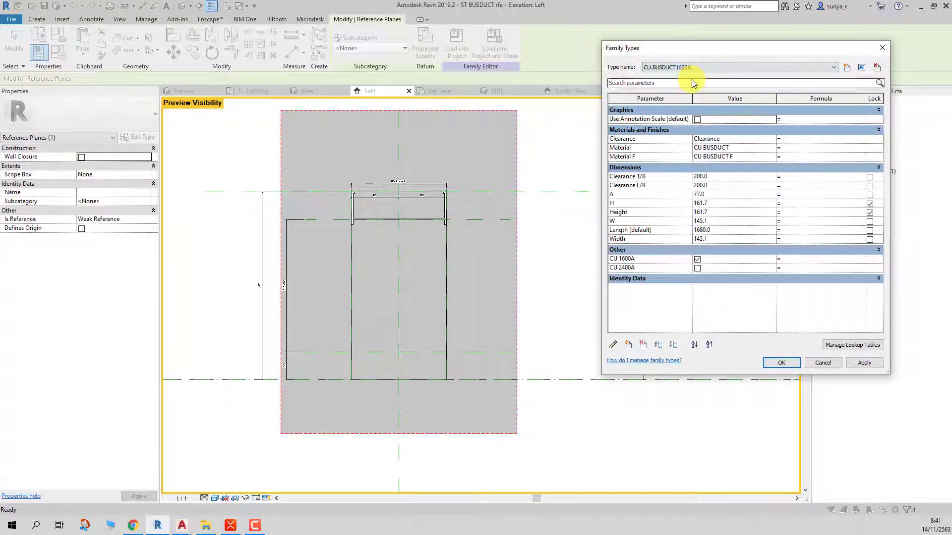
left_click(691, 67)
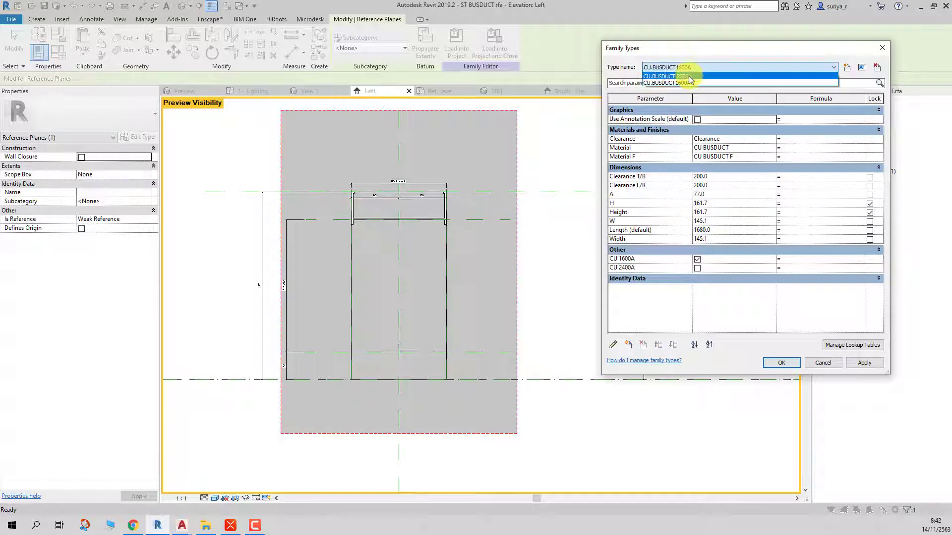
left_click(691, 79)
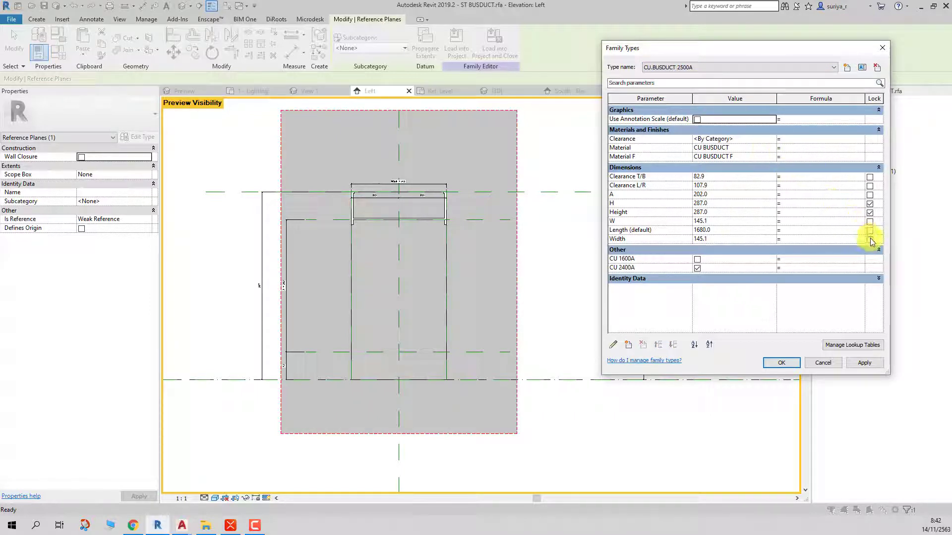
left_click(869, 239)
left_click(707, 67)
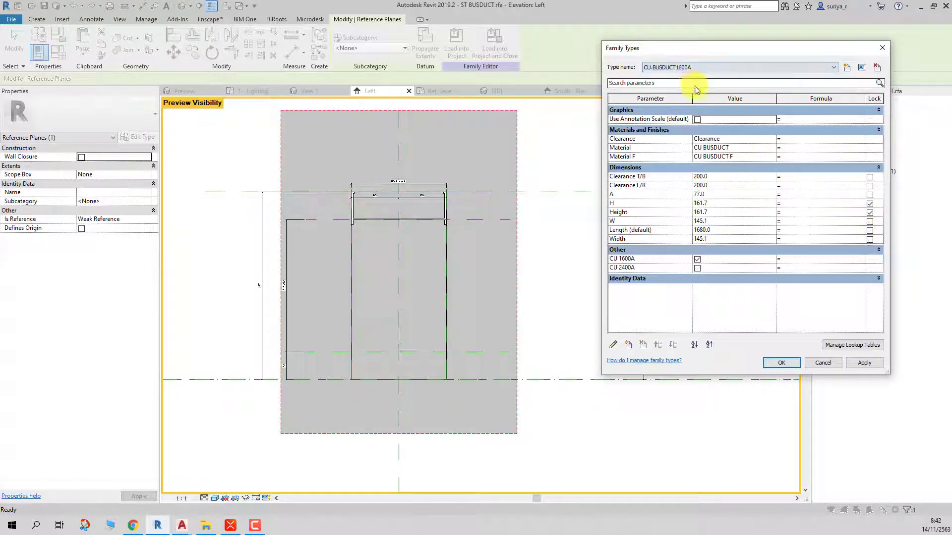
left_click(869, 240)
- Flex the 1600A and 2500A types with Apply, then accept with OK
left_click(863, 363)
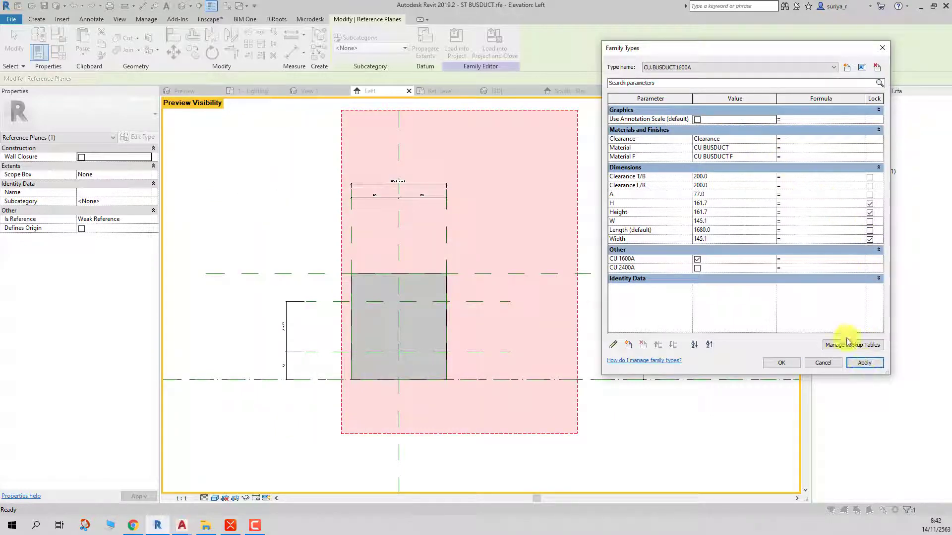
left_click(669, 67)
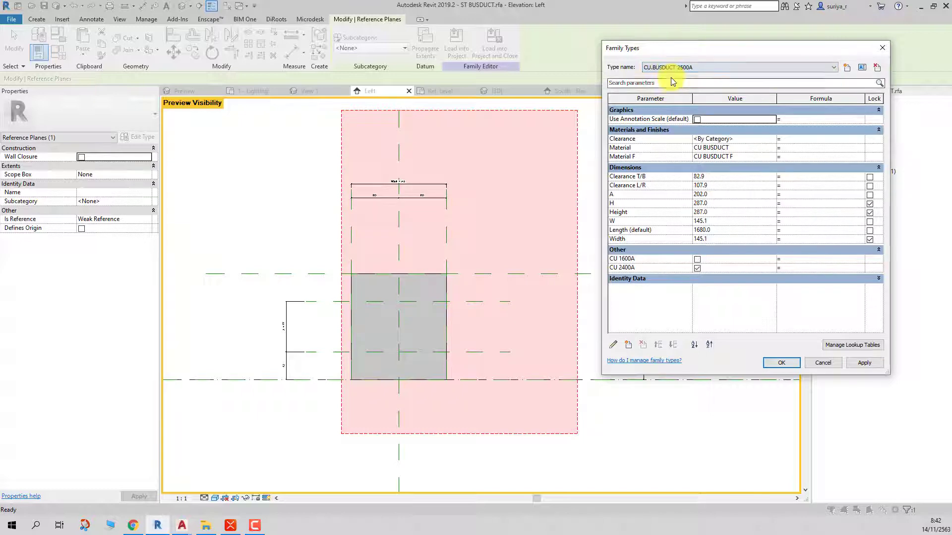
left_click(864, 363)
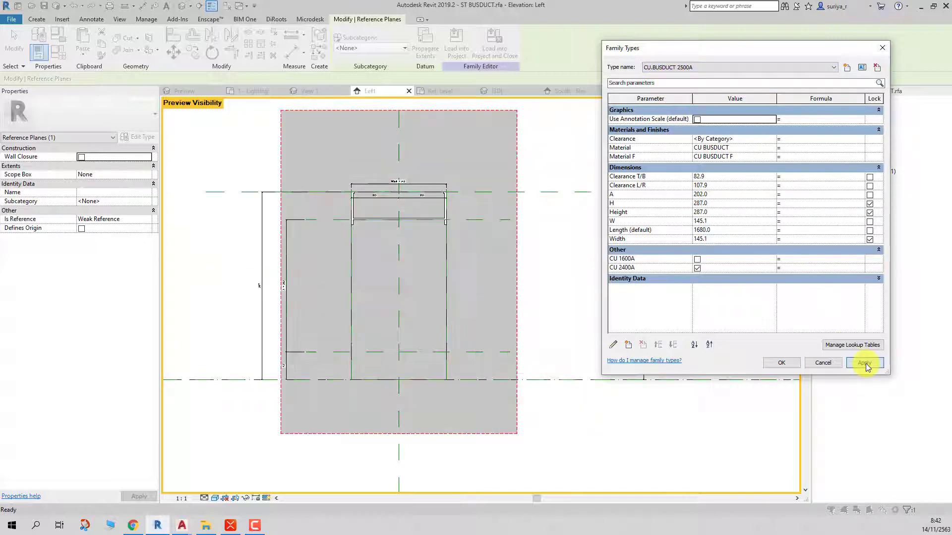
left_click(781, 363)
left_click(563, 255)
scroll(553, 258, "down", 2)
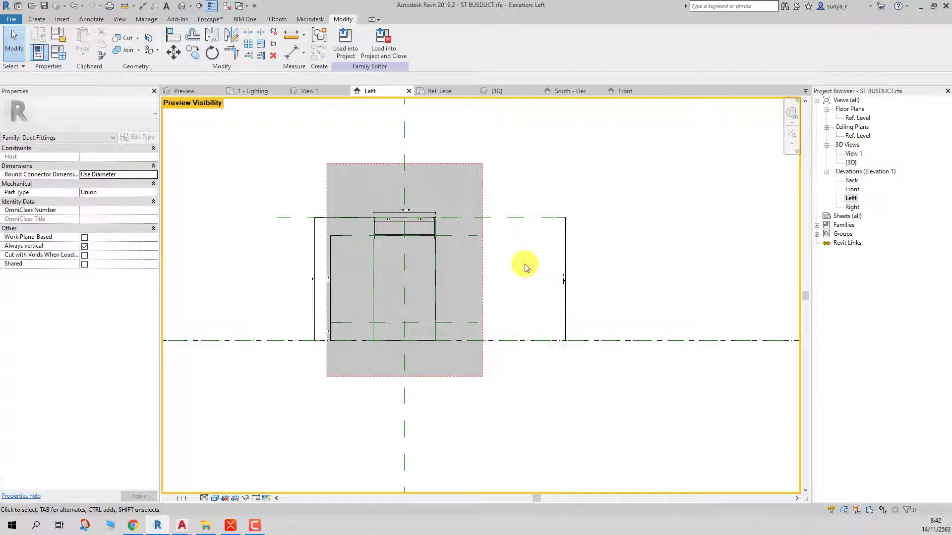
scroll(551, 252, "up", 2)
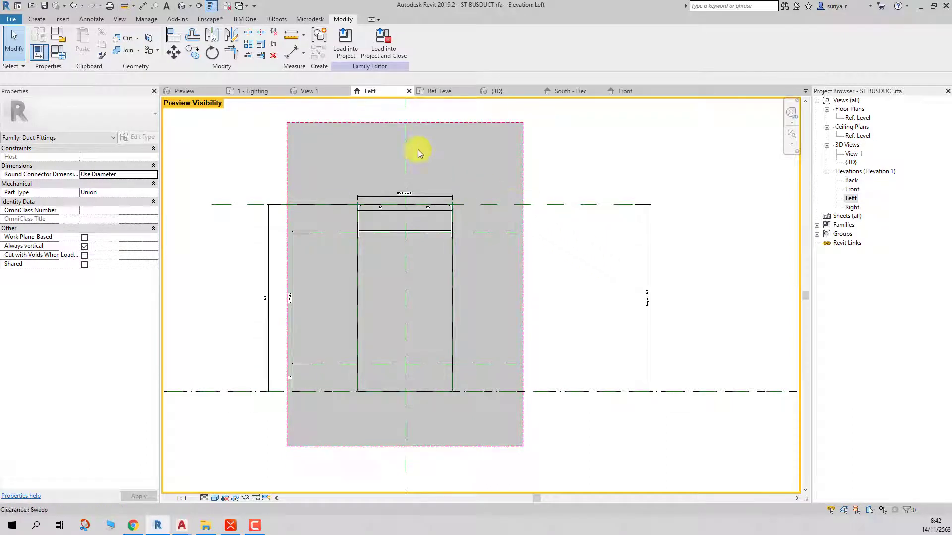
- Switch to the {3D} view, orbit to the busduct's end, and select the Clearance sweep
left_click(180, 9)
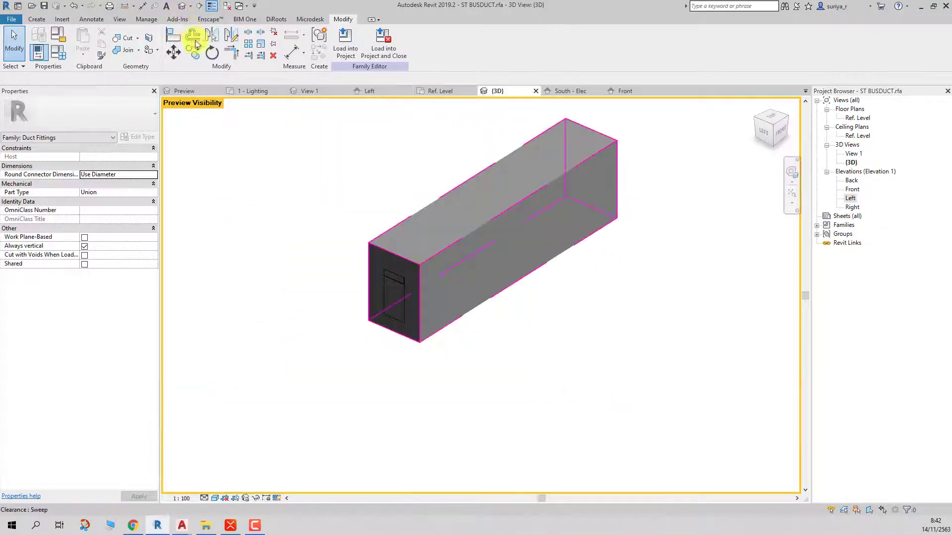
middle_click_drag(340, 330, 480, 314, "shift")
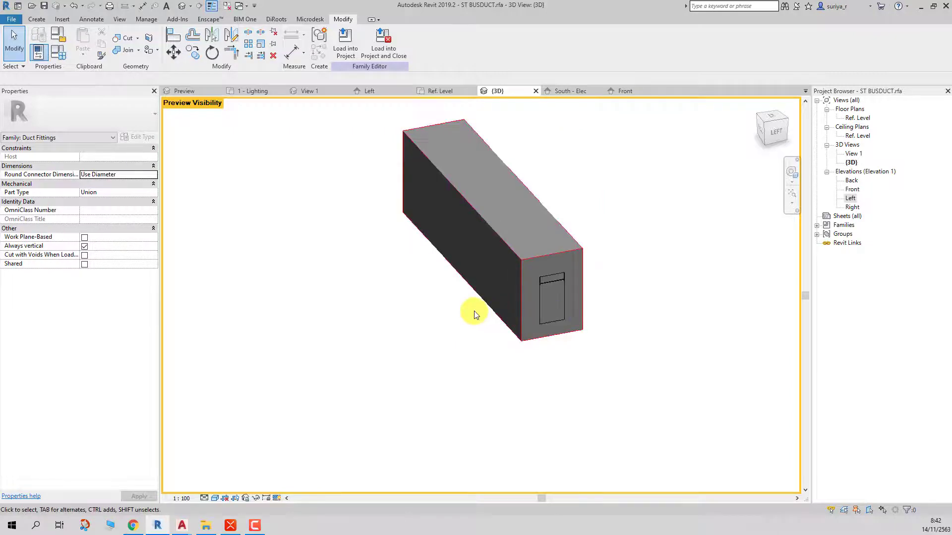
scroll(474, 311, "up", 3)
left_click(569, 222)
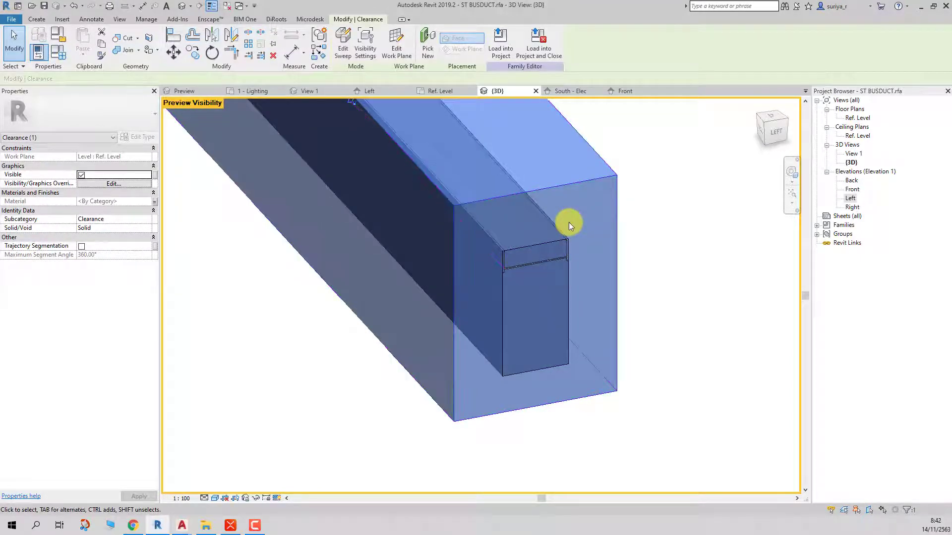
- In Family Types, assign the Clearance material to the Clearance parameter, apply and OK
left_click(64, 52)
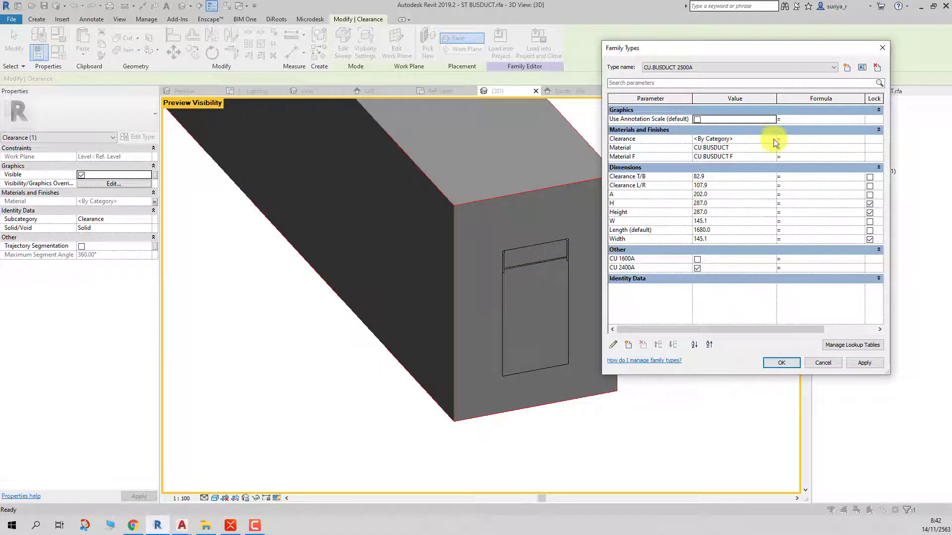
left_click(775, 140)
left_click(775, 139)
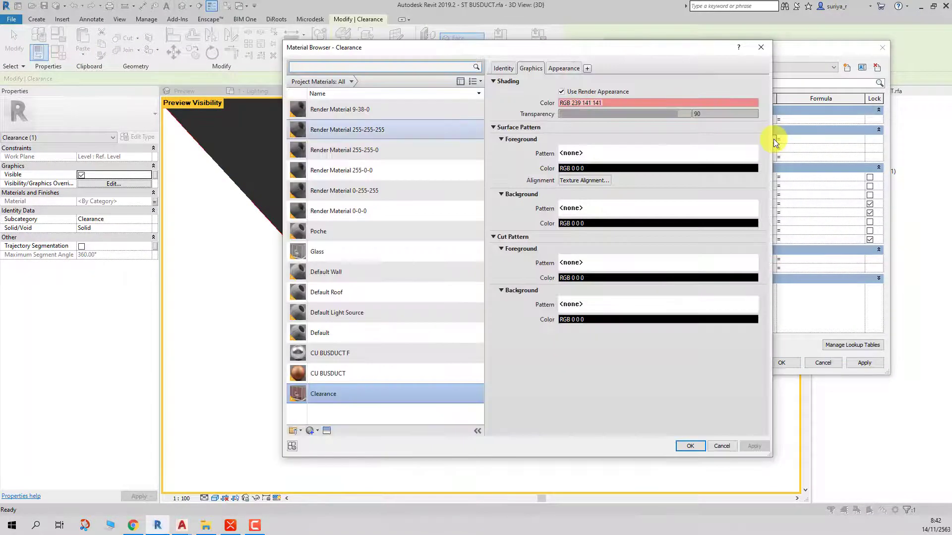
double_click(344, 391)
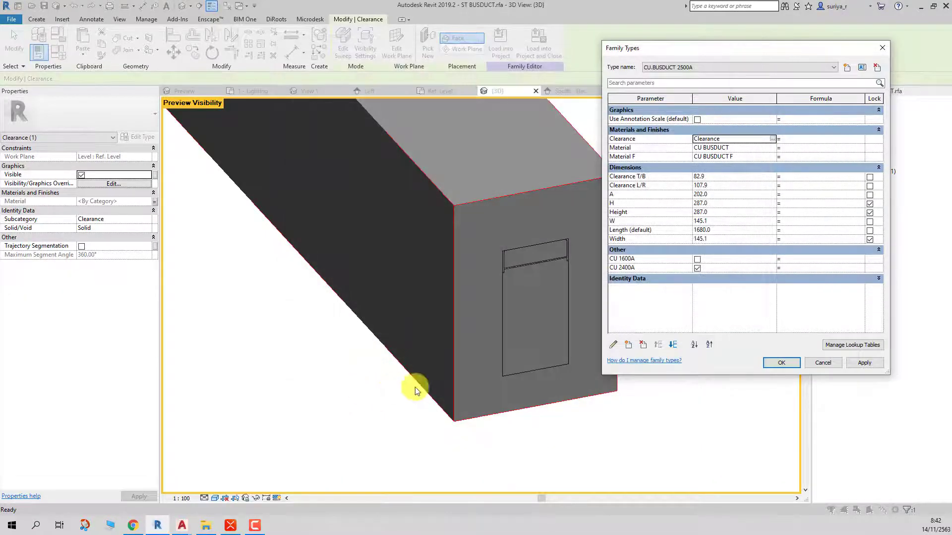
left_click(861, 361)
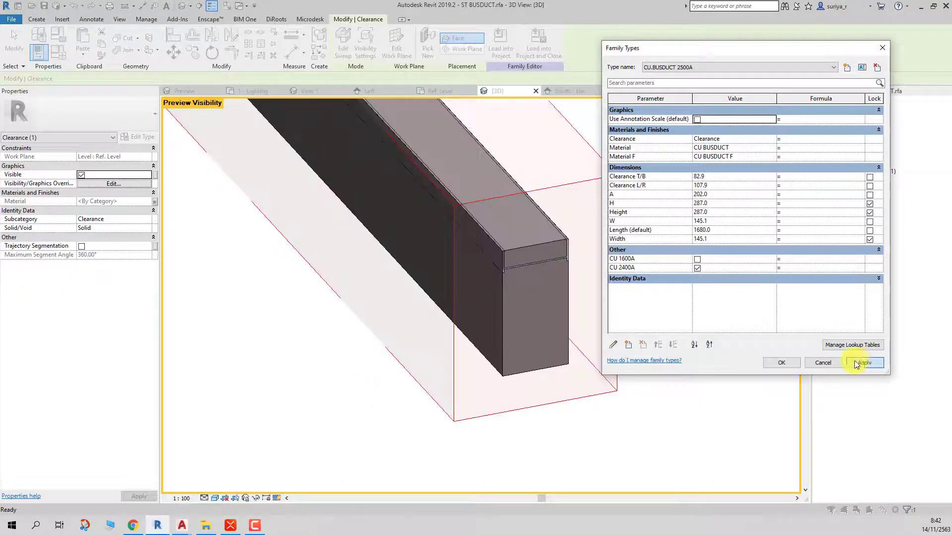
left_click(786, 361)
middle_click_drag(714, 316, 401, 391, "shift")
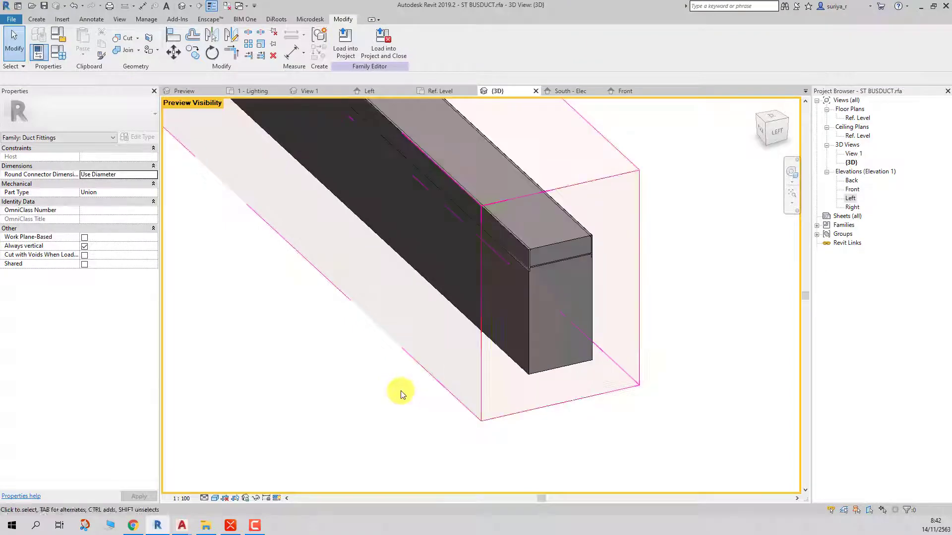
- Set the thin top sweep's visibility to Fine detail level only
scroll(401, 391, "up", 5)
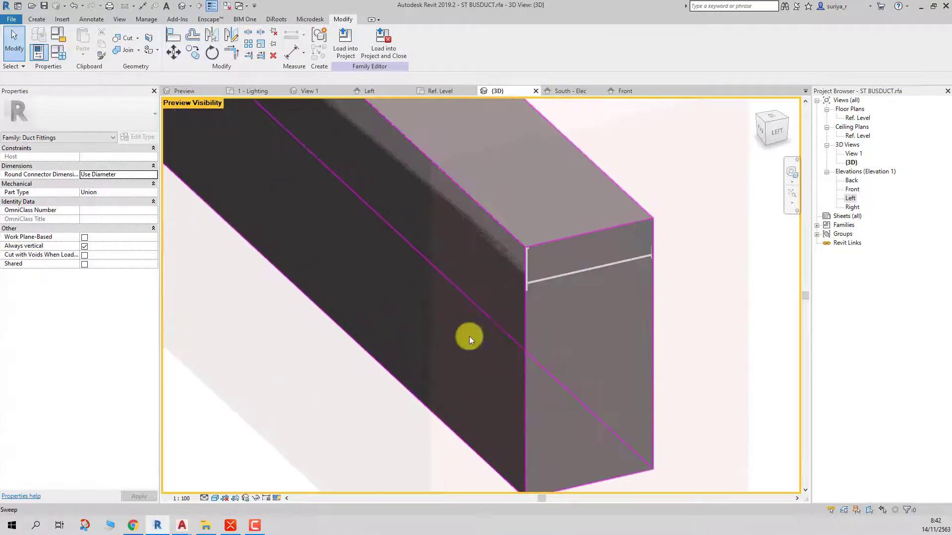
left_click(539, 285)
scroll(538, 283, "up", 2)
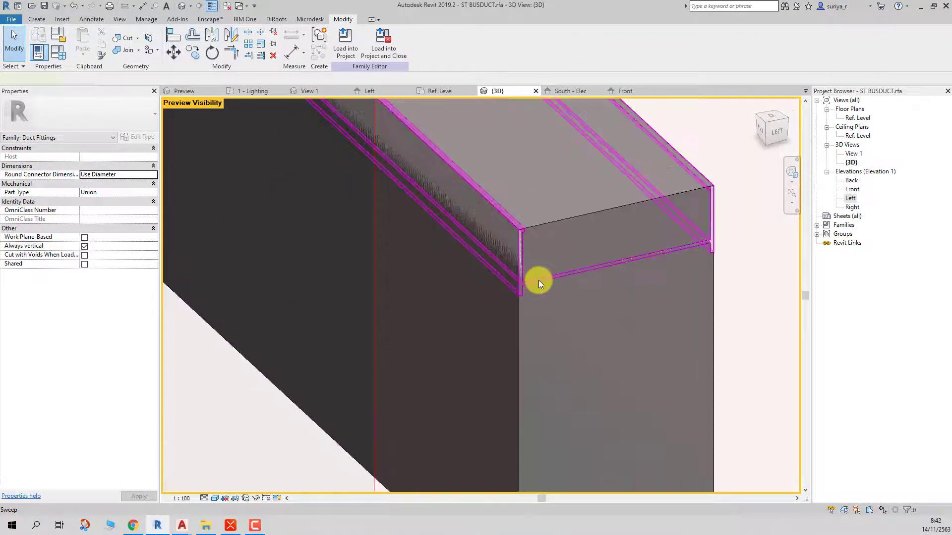
scroll(539, 281, "down", 3)
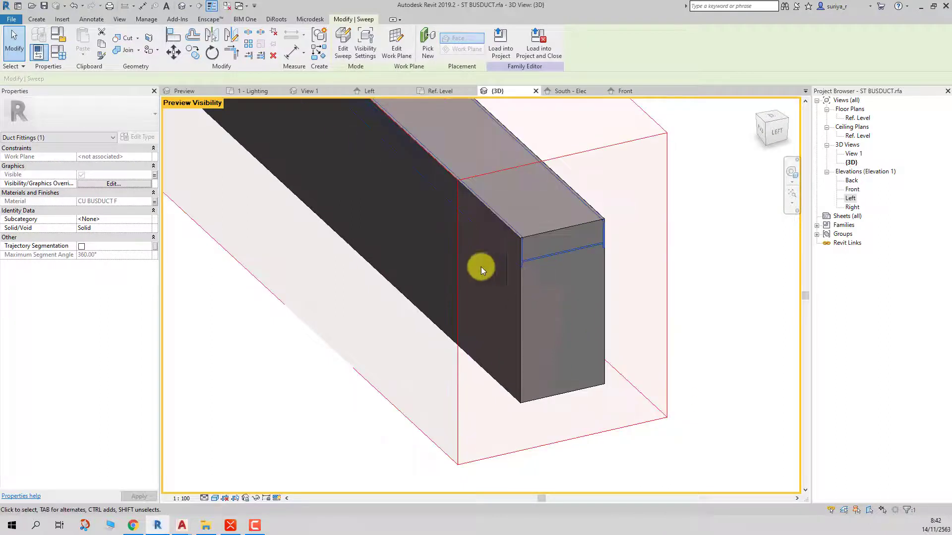
left_click(135, 187)
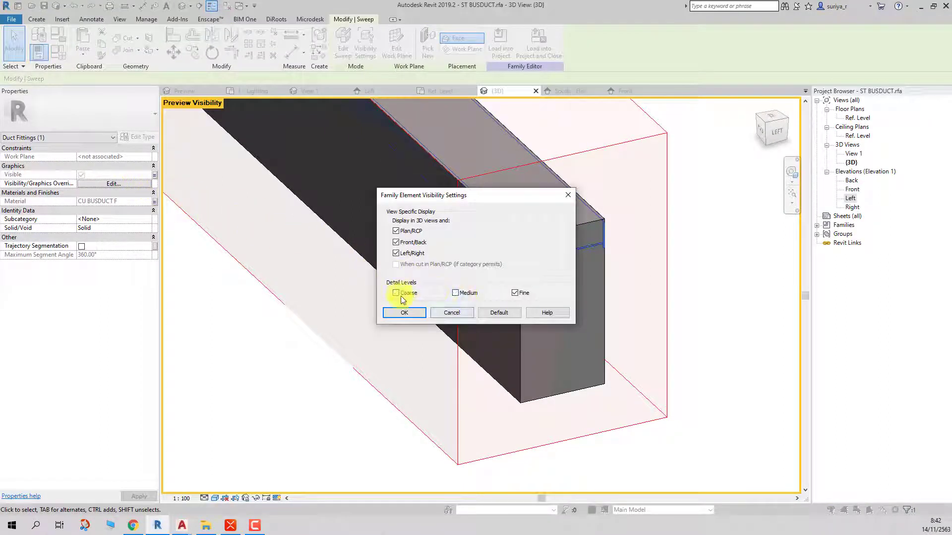
left_click(405, 313)
left_click(698, 294)
- Orbit to view the whole busduct, then open the Left elevation
scroll(669, 307, "down", 3)
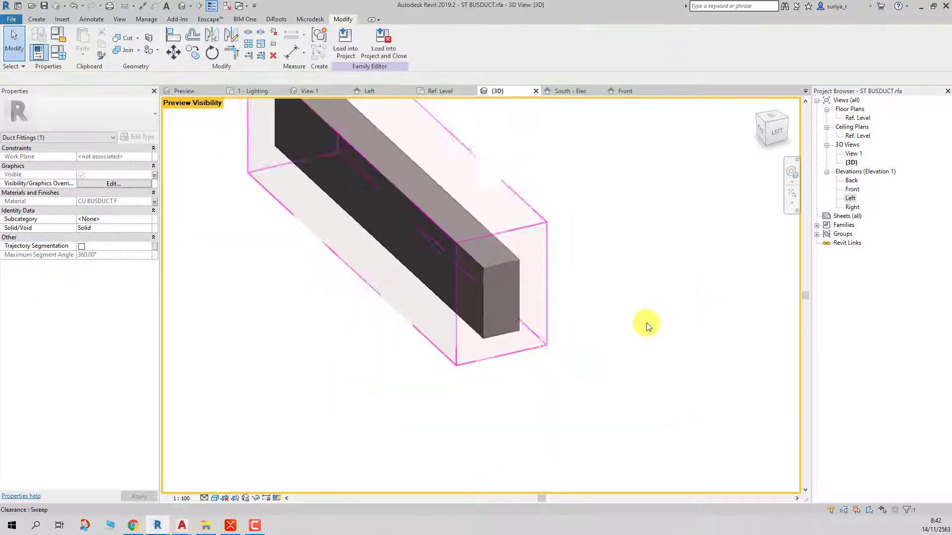
middle_click_drag(644, 323, 496, 360, "shift")
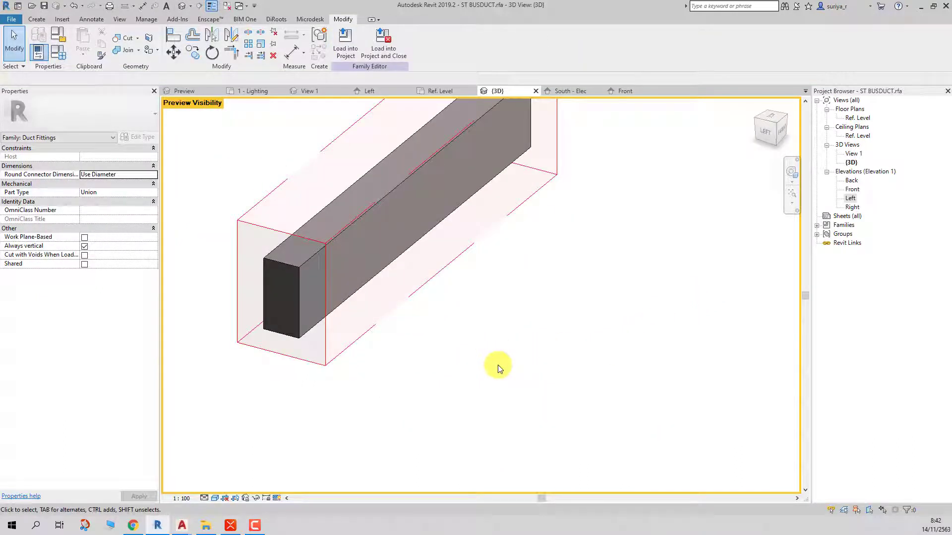
scroll(497, 365, "down", 3)
scroll(497, 365, "down", 2)
scroll(498, 365, "up", 5)
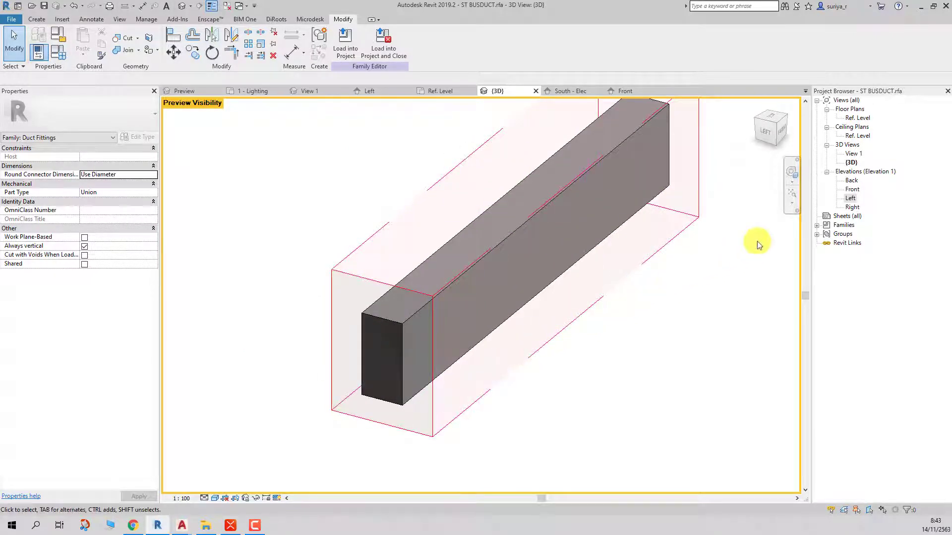
double_click(851, 198)
- In the Clearance profile, dimension the right edge vertically and label it Clearance T/B
double_click(479, 127)
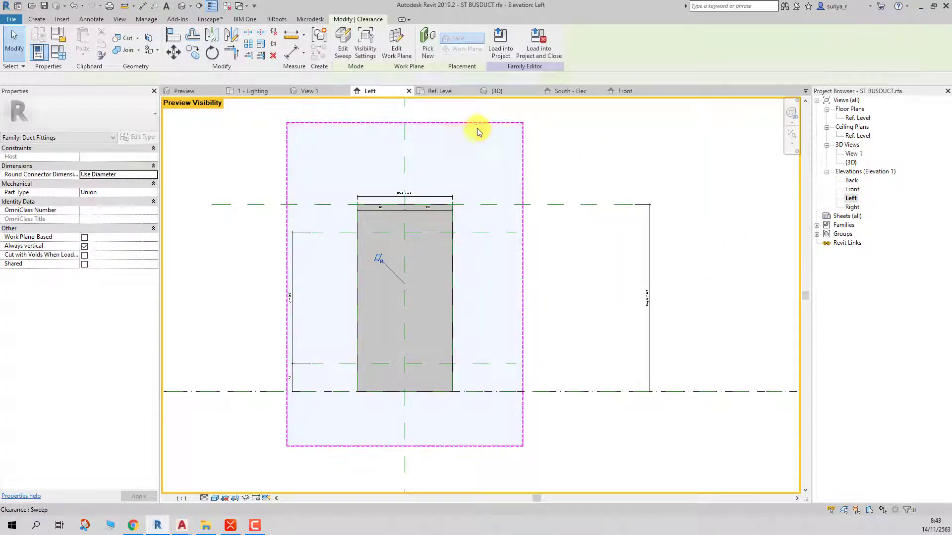
double_click(480, 128)
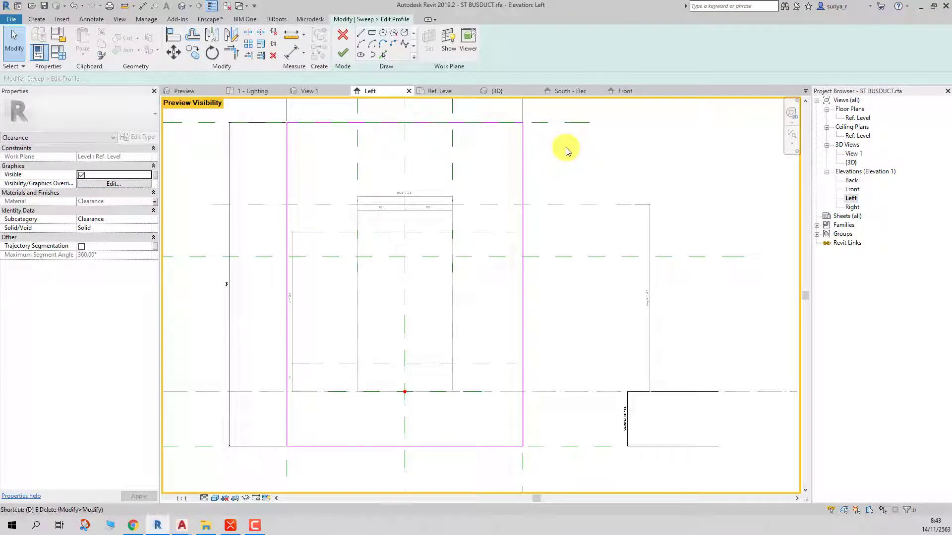
key("i")
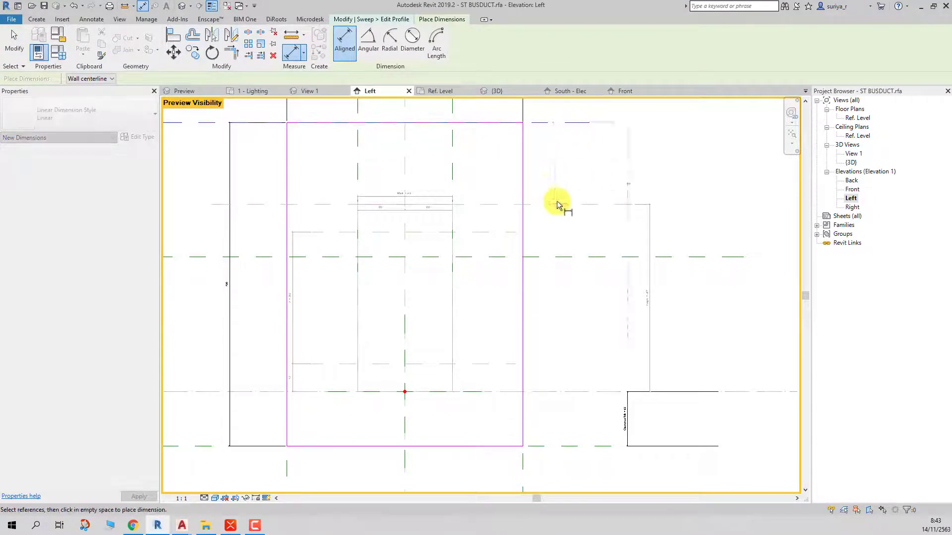
left_click(627, 204)
left_click(628, 149)
key("Escape")
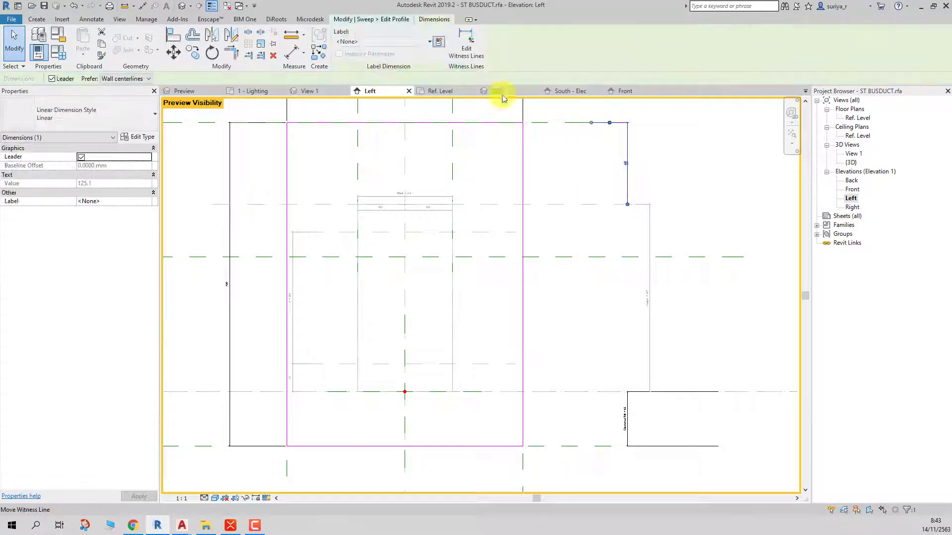
left_click(372, 42)
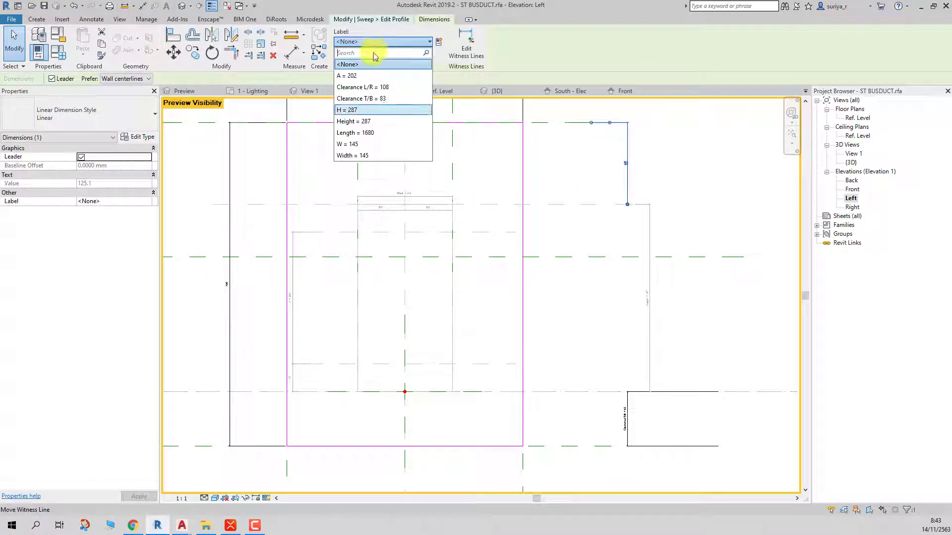
left_click(362, 100)
left_click(697, 164)
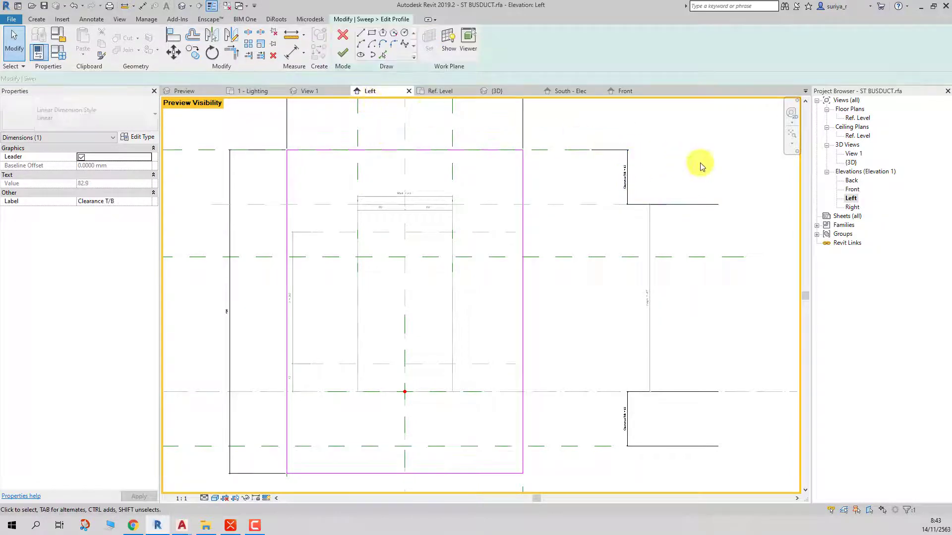
- Finish the Clearance profile and sweep edits
scroll(622, 186, "up", 1)
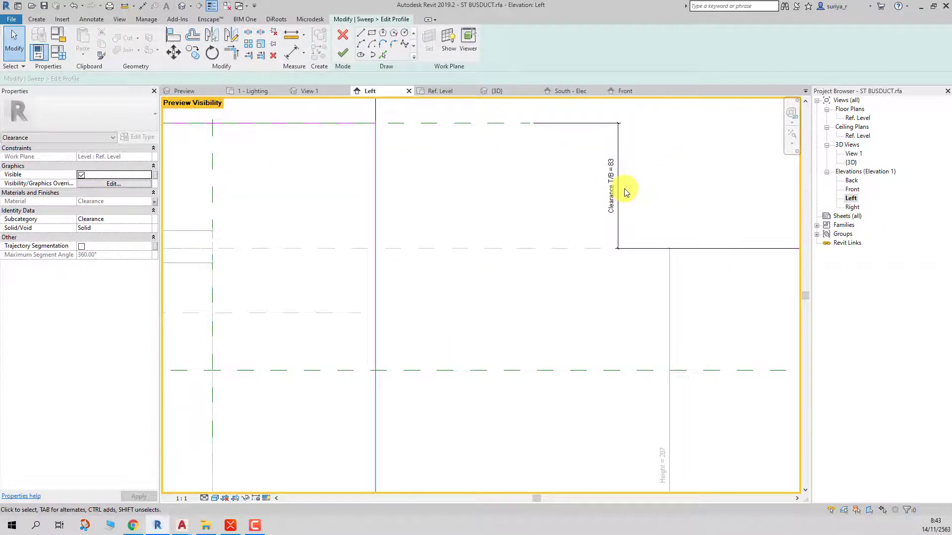
scroll(624, 189, "down", 2)
scroll(624, 189, "up", 1)
scroll(623, 189, "up", 1)
scroll(623, 189, "down", 2)
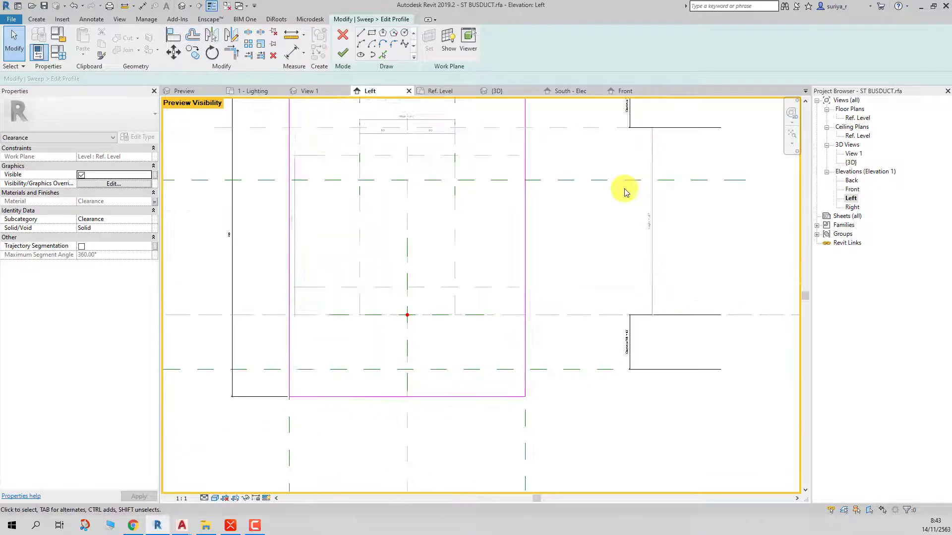
scroll(623, 188, "down", 1)
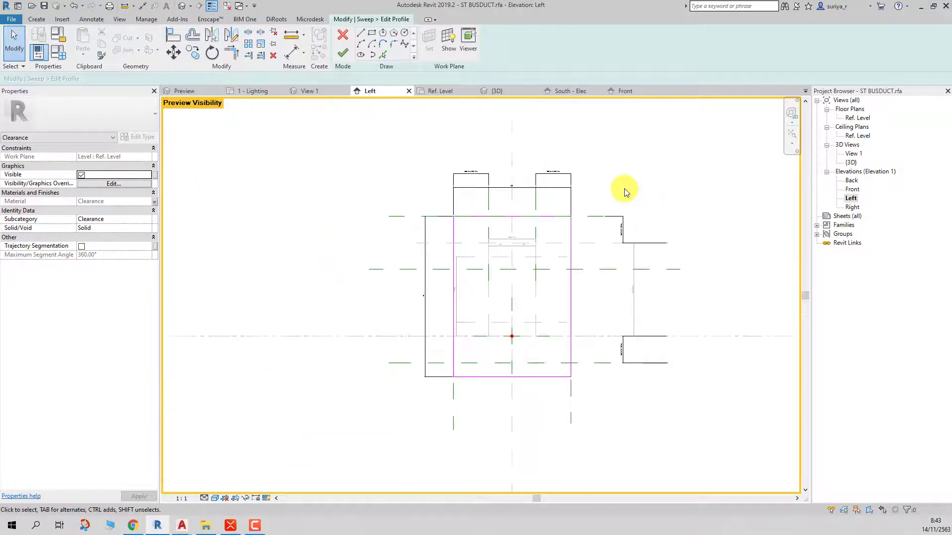
left_click(346, 59)
left_click(346, 57)
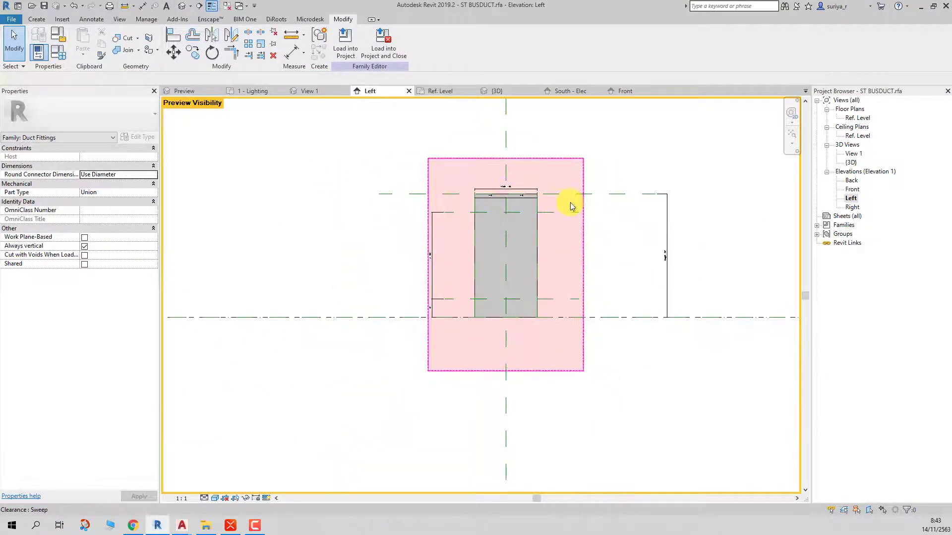
scroll(570, 204, "up", 2)
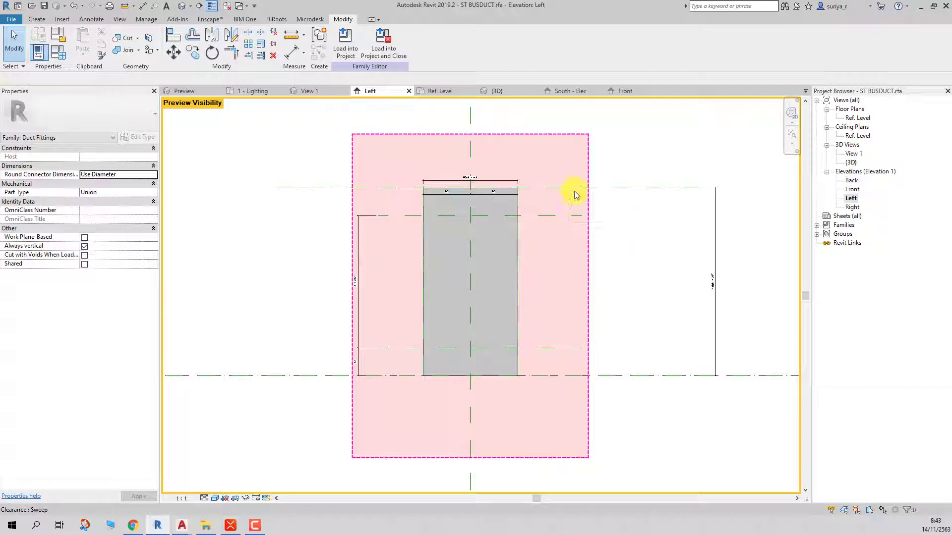
- Align the profile's bottom edge to the reference plane, delete the conflicting constraint, and finish
double_click(586, 162)
double_click(589, 159)
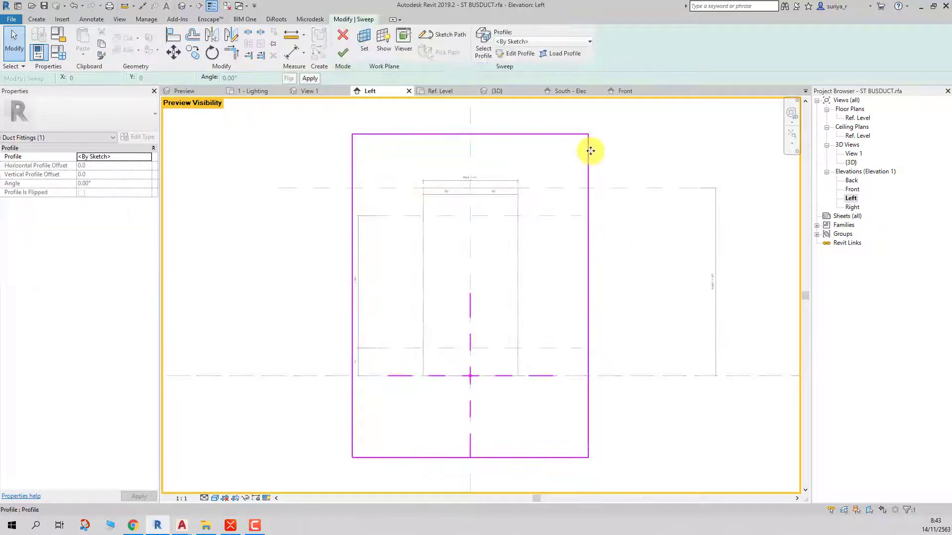
left_click(590, 157)
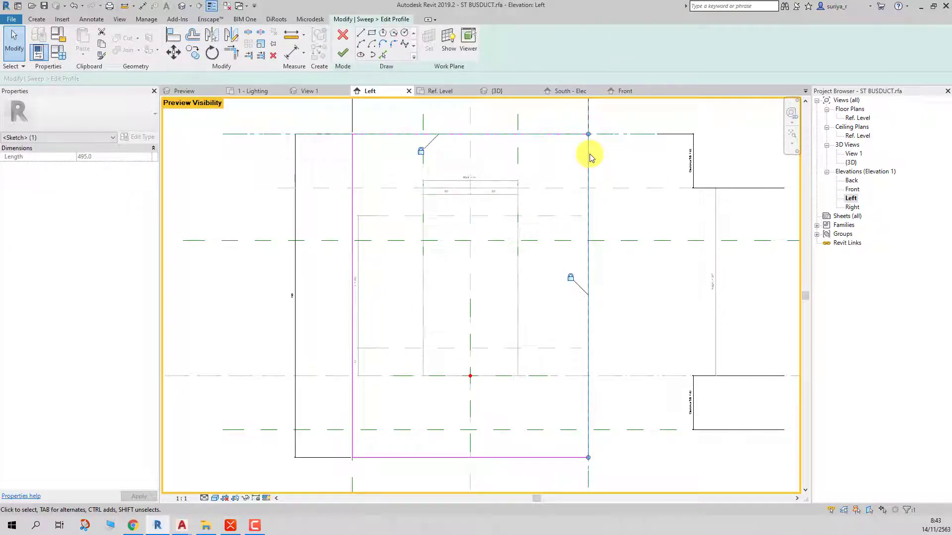
left_click(637, 415)
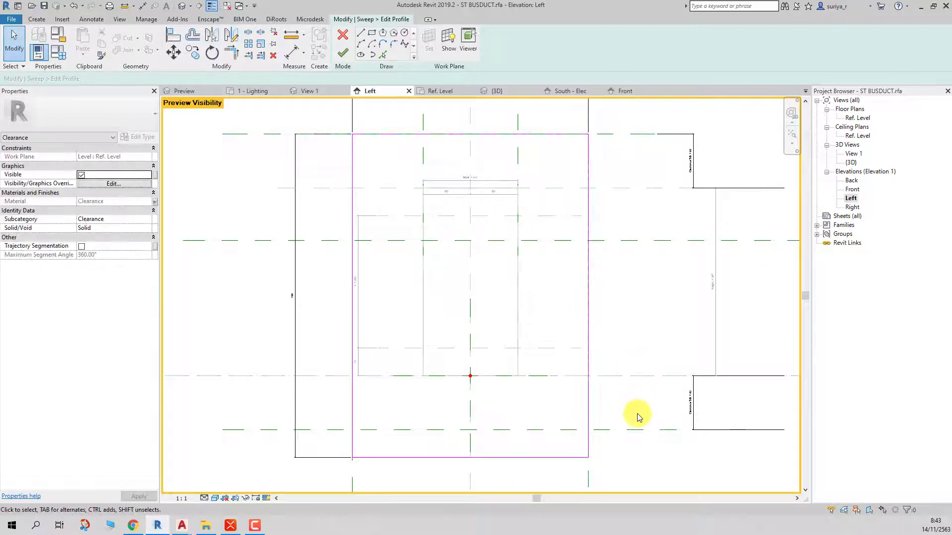
key("a")
key("l")
left_click(617, 430)
left_click(556, 457)
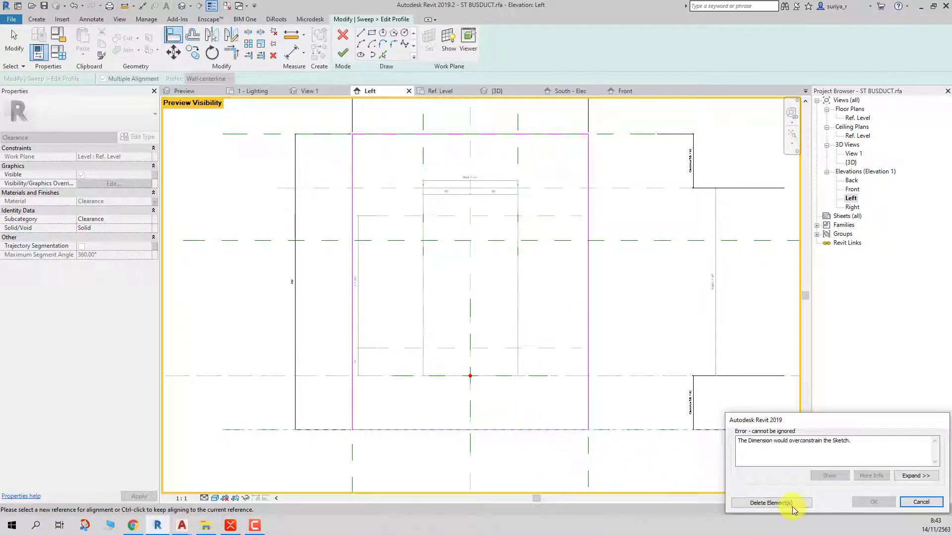
left_click(792, 505)
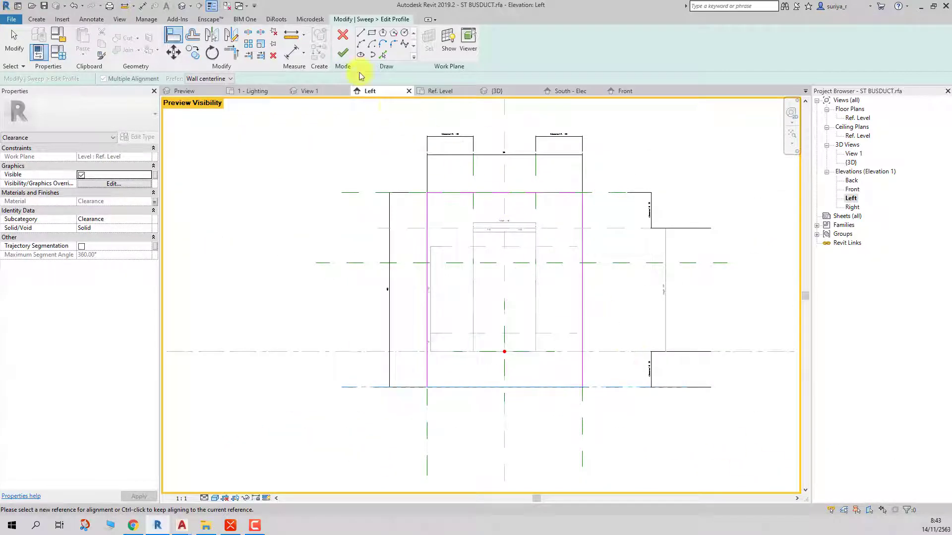
left_click(344, 53)
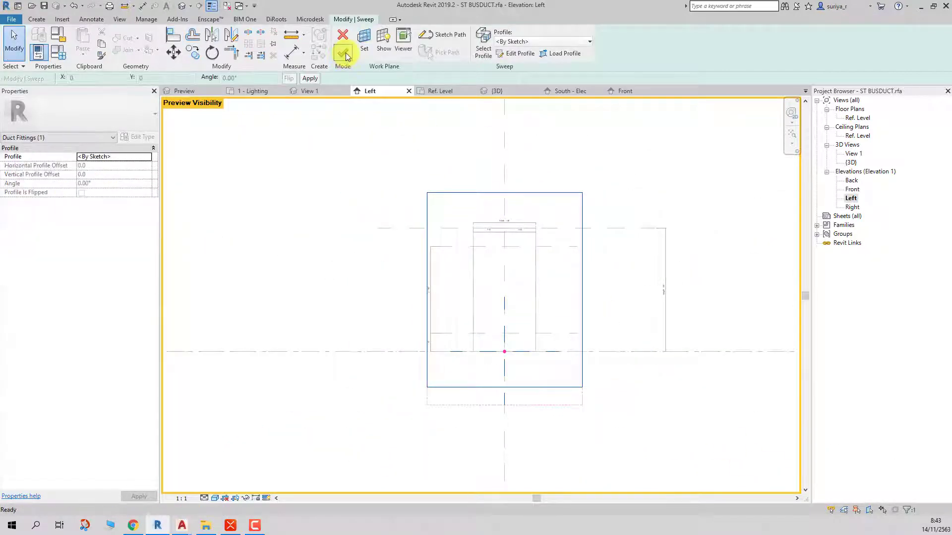
left_click(344, 52)
- Set Clearance T/B and Clearance L/R to 200 in Family Types and apply
left_click(58, 52)
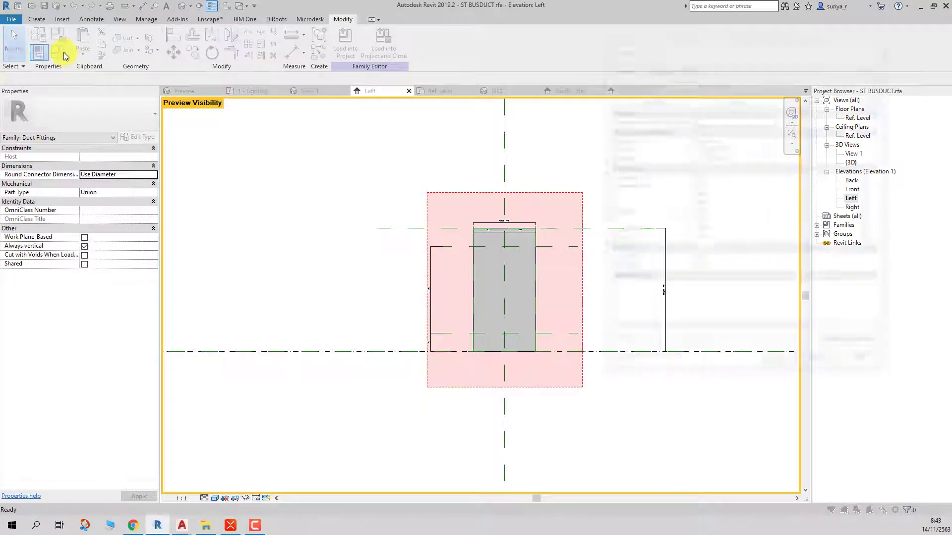
left_click(721, 178)
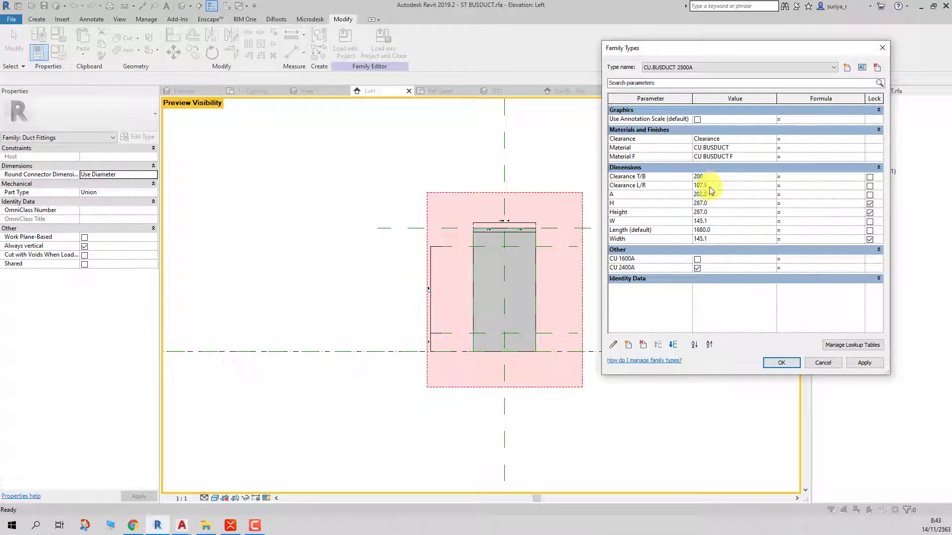
left_click(710, 187)
type("00.0")
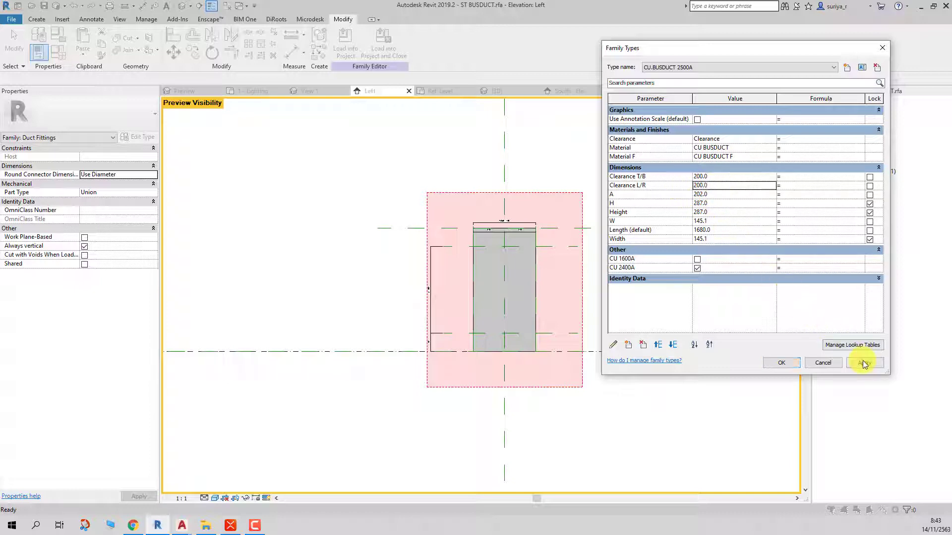
left_click(863, 364)
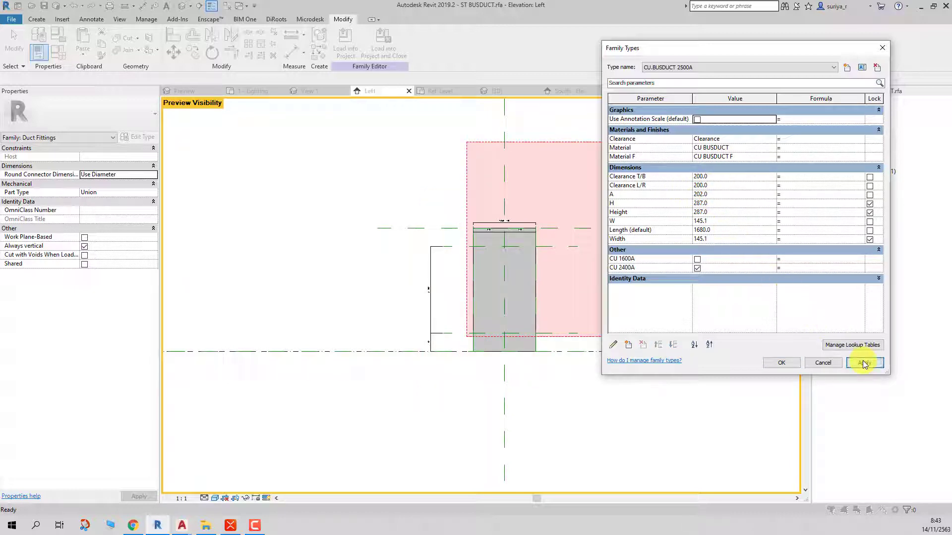
left_click(798, 363)
- Align and lock the Clearance profile's left edge to the left reference line
double_click(552, 188)
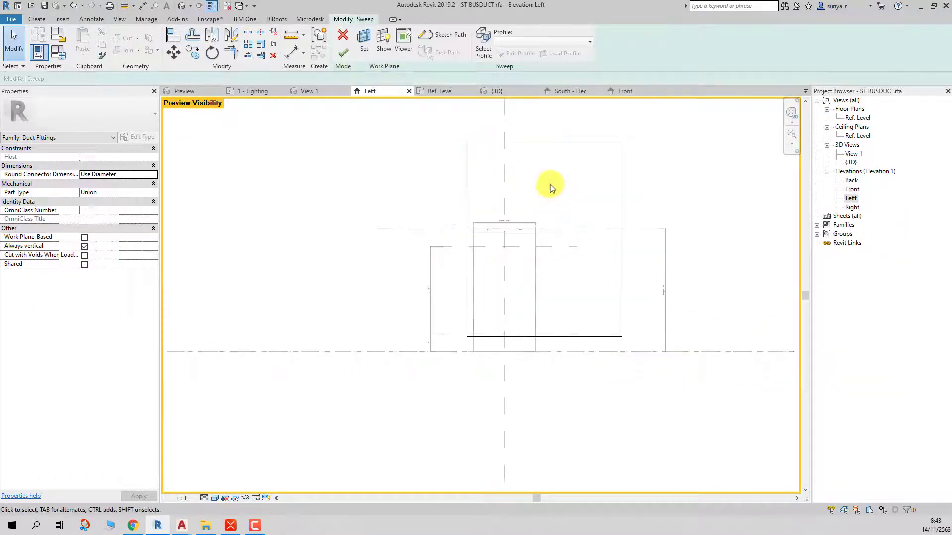
double_click(542, 142)
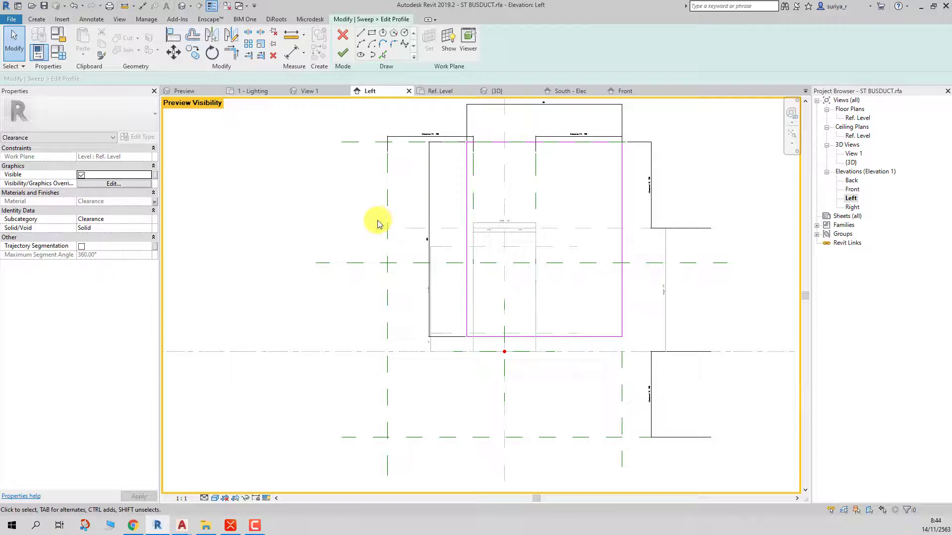
key("a")
key("l")
left_click(388, 200)
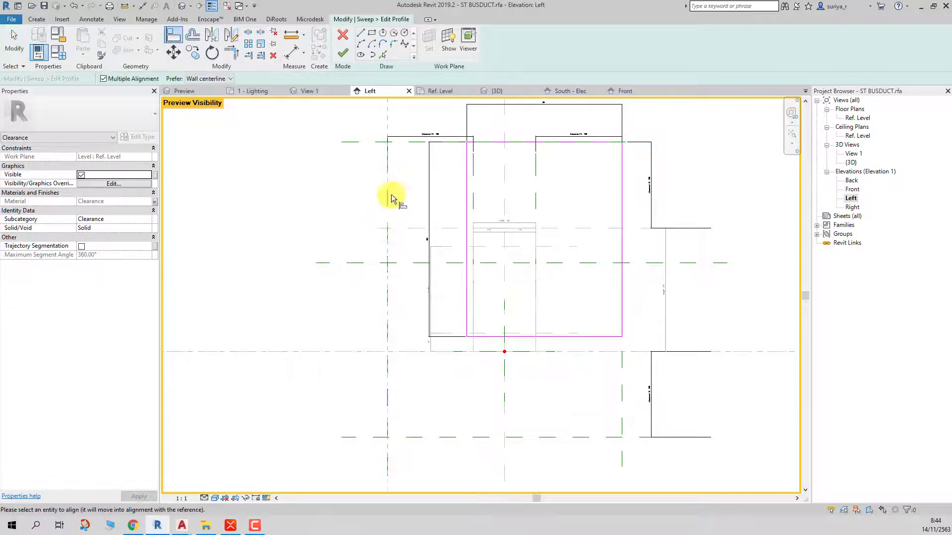
left_click(466, 204)
left_click(405, 326)
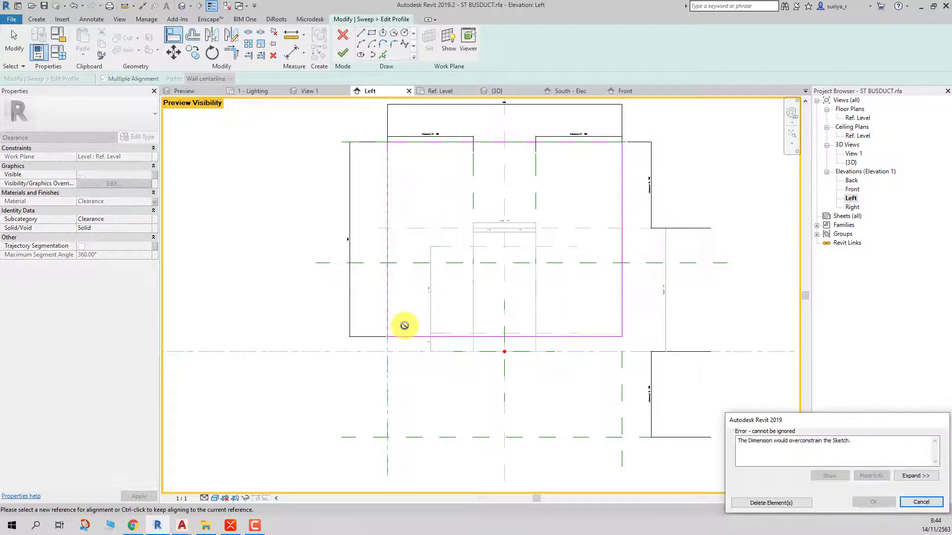
left_click(783, 502)
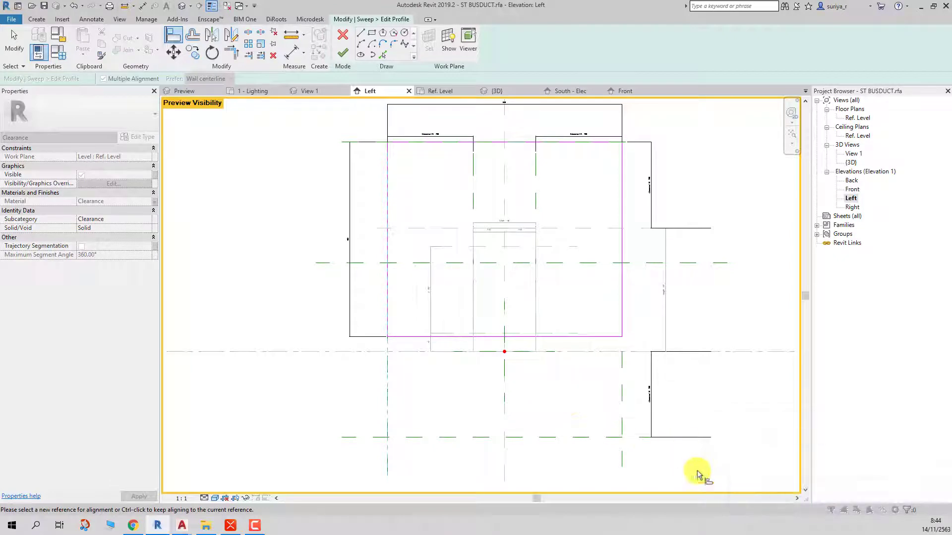
- Align the profile's bottom edge to the lower reference line and finish the sweep
left_click(455, 436)
left_click(413, 337)
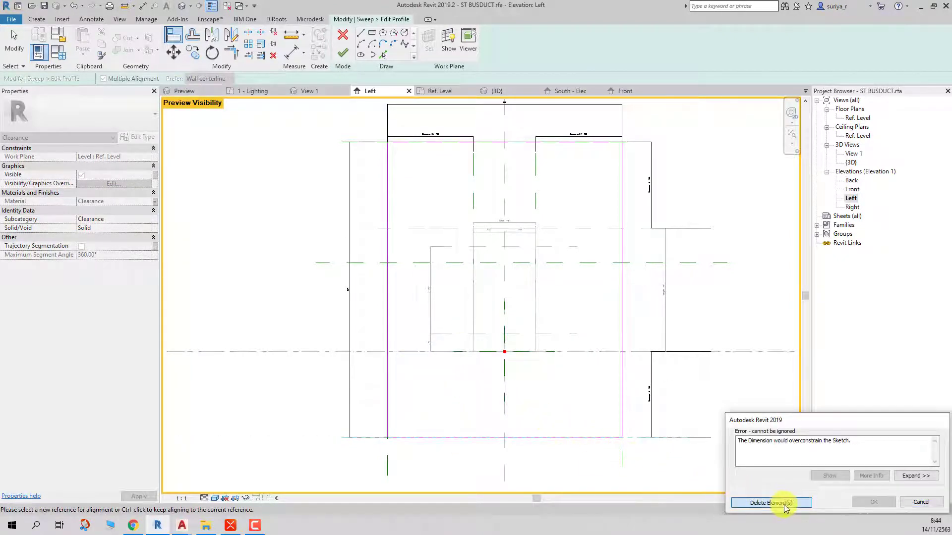
left_click(783, 503)
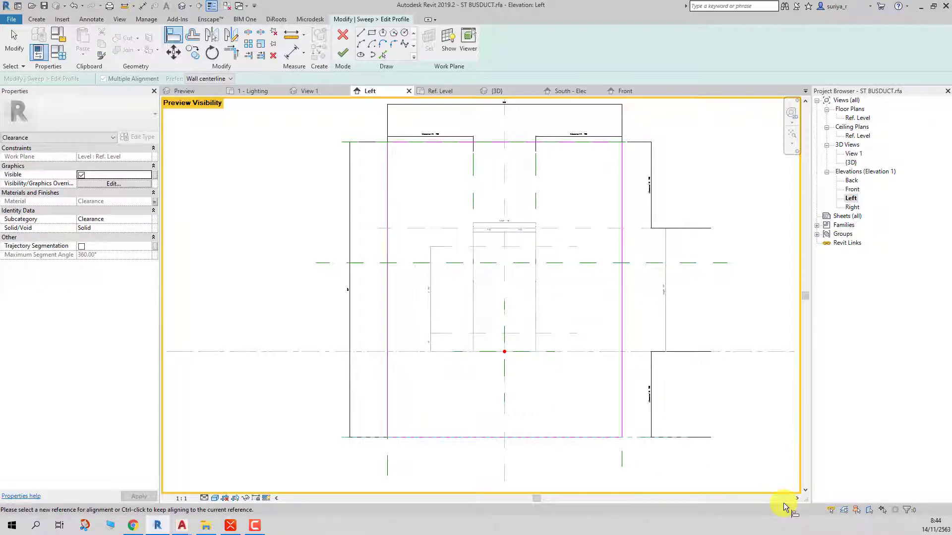
key("z")
key("f")
left_click(343, 54)
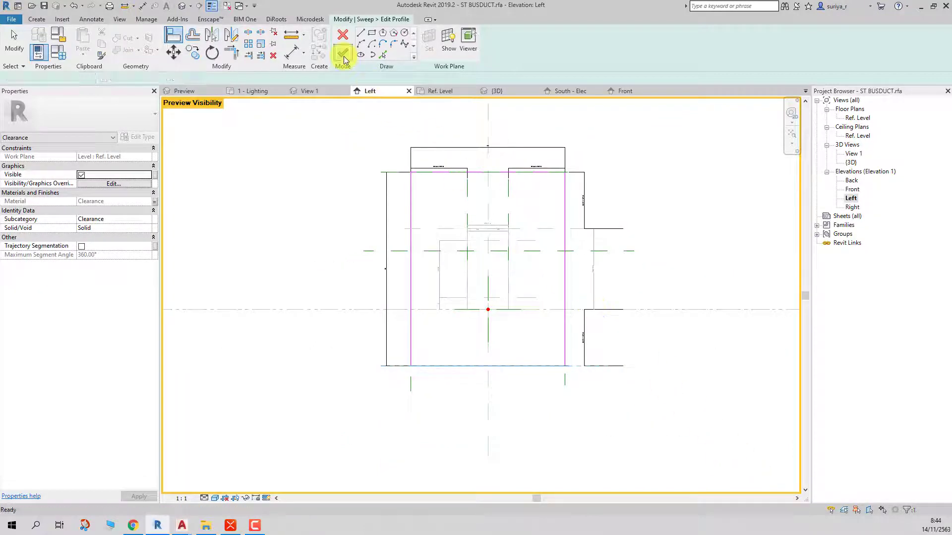
left_click(342, 52)
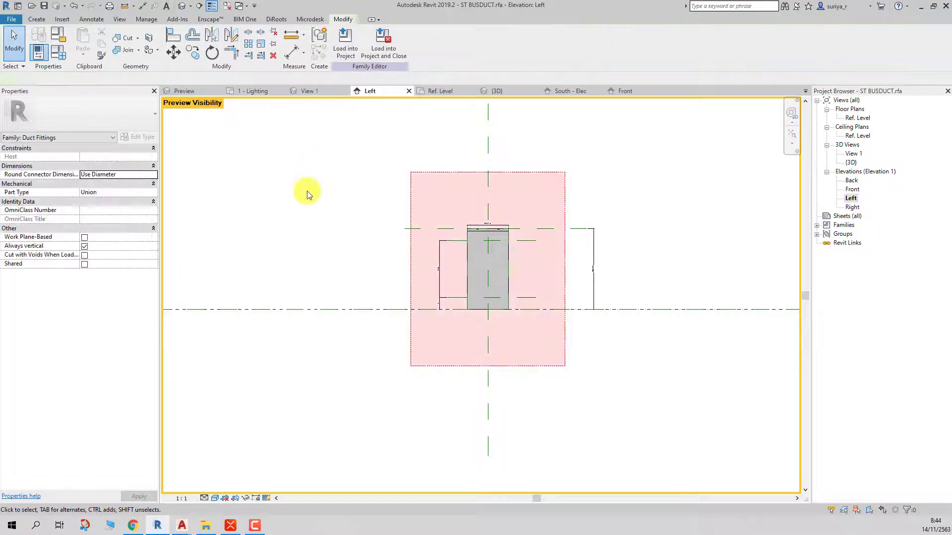
- Switch the family to the CU.BUSDUCT1600A type and apply it
left_click(32, 21)
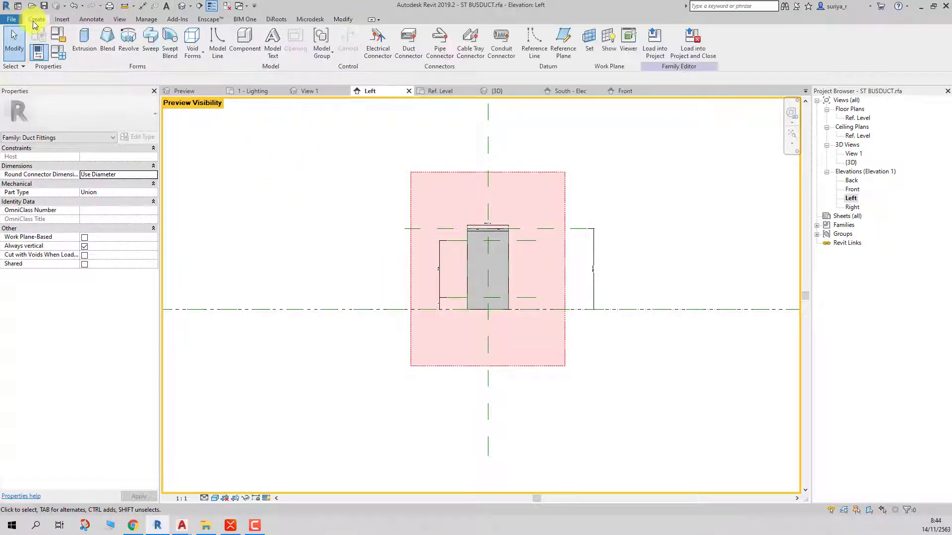
left_click(58, 52)
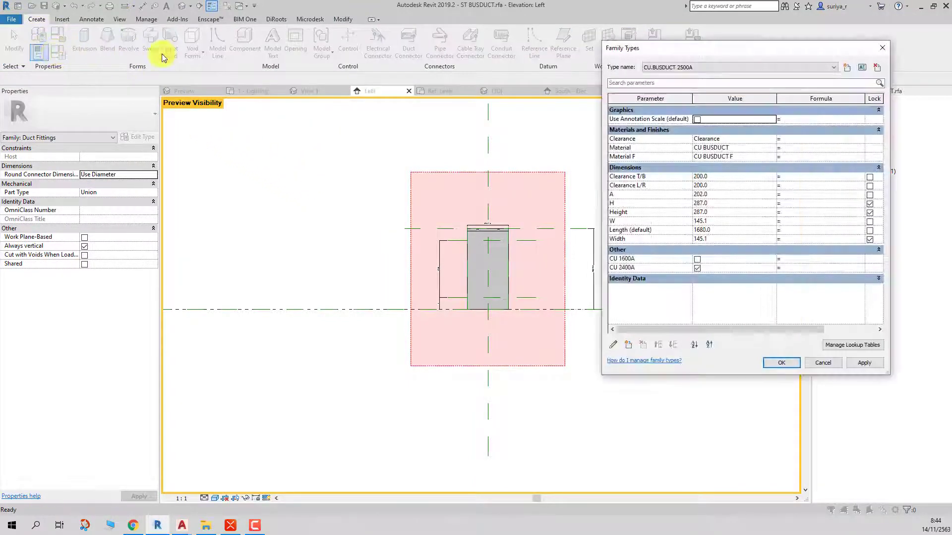
left_click(714, 67)
left_click(692, 82)
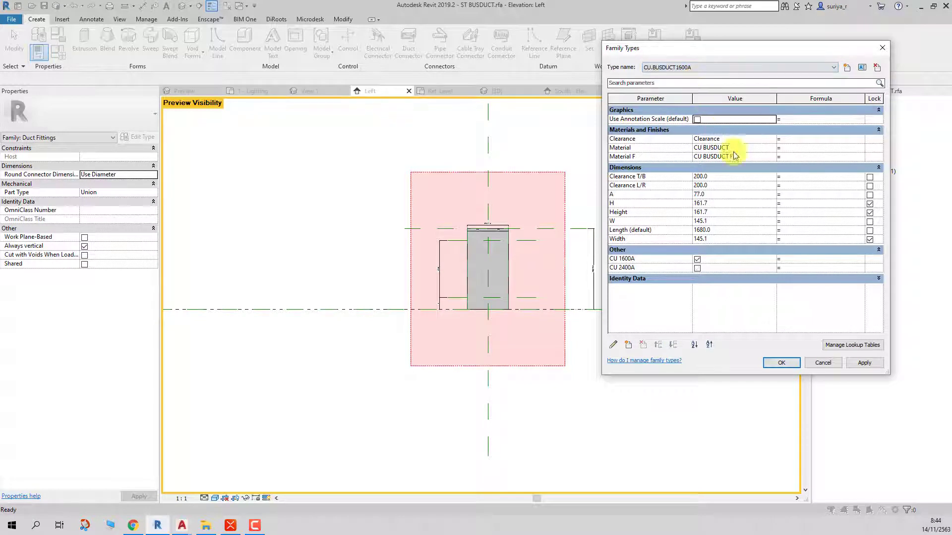
left_click(862, 363)
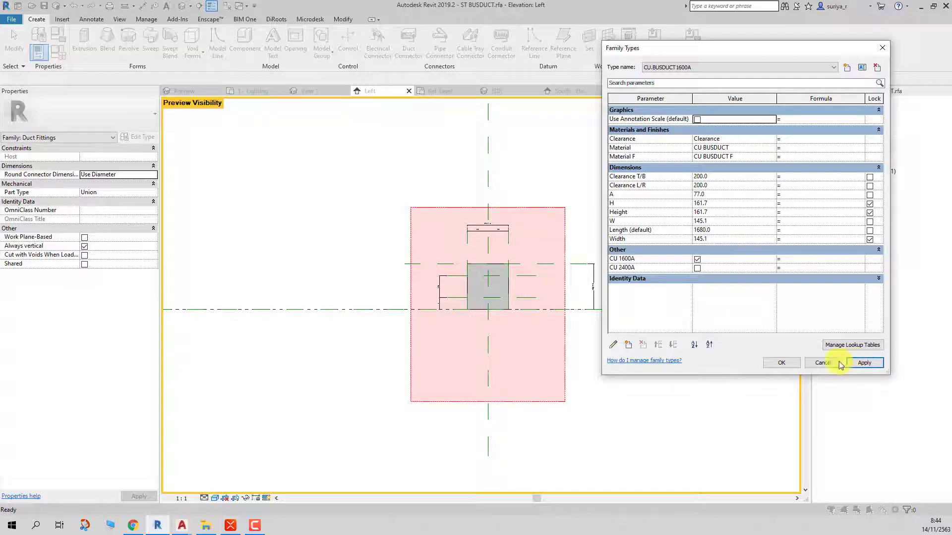
left_click(788, 364)
- Open the Clearance sweep's profile sketch and inspect the centre reference plane
double_click(544, 330)
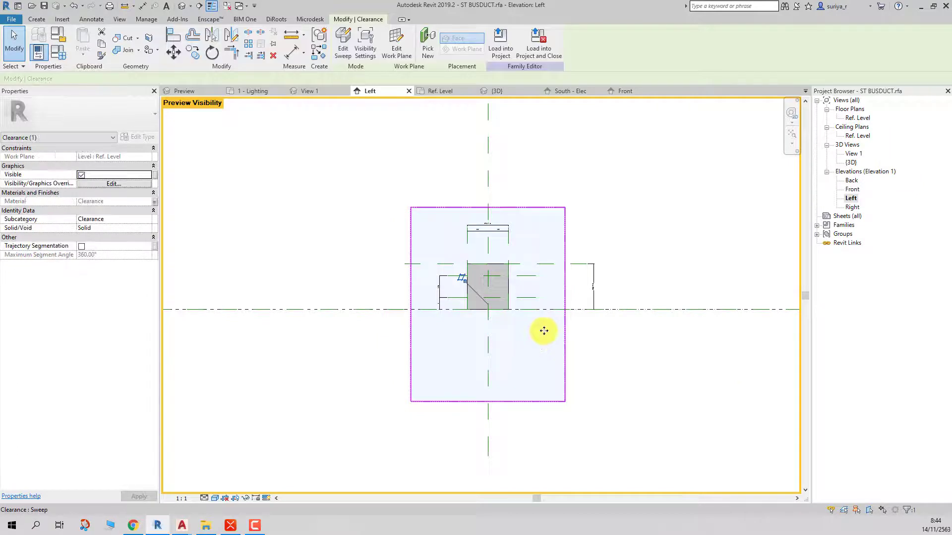
left_click(564, 330)
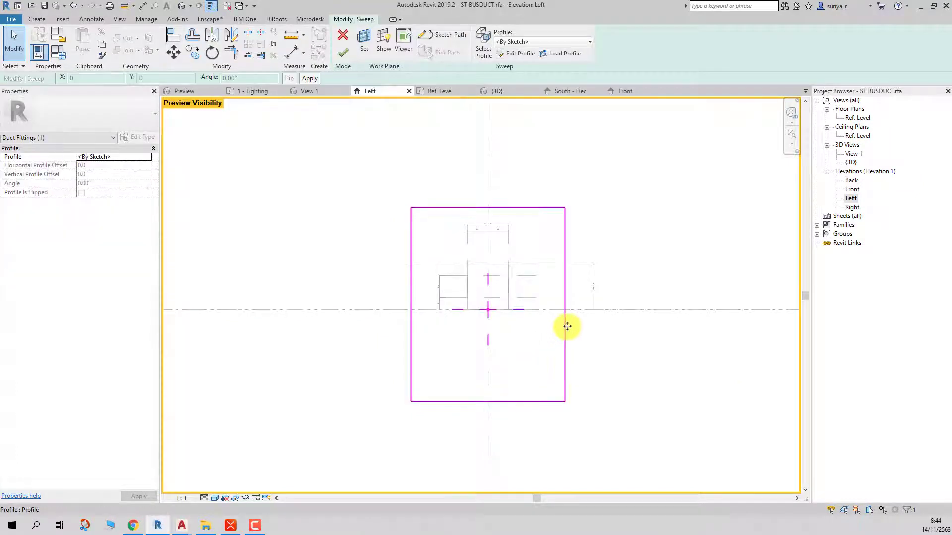
double_click(568, 326)
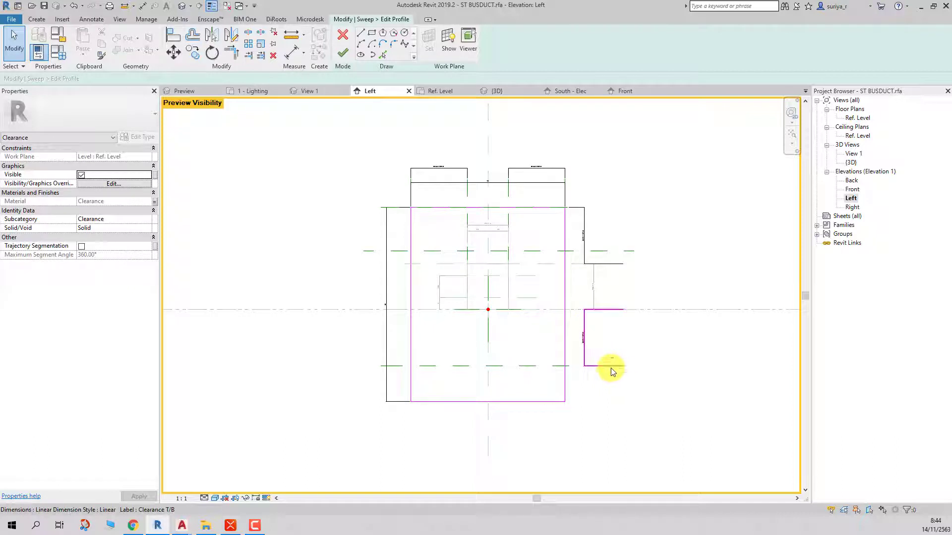
left_click(490, 312)
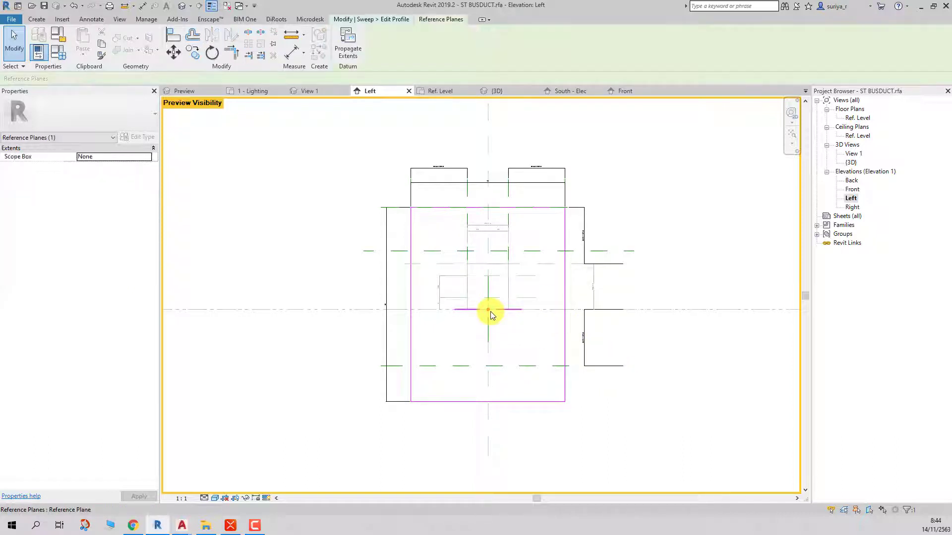
scroll(490, 312, "up", 5)
scroll(496, 317, "down", 5)
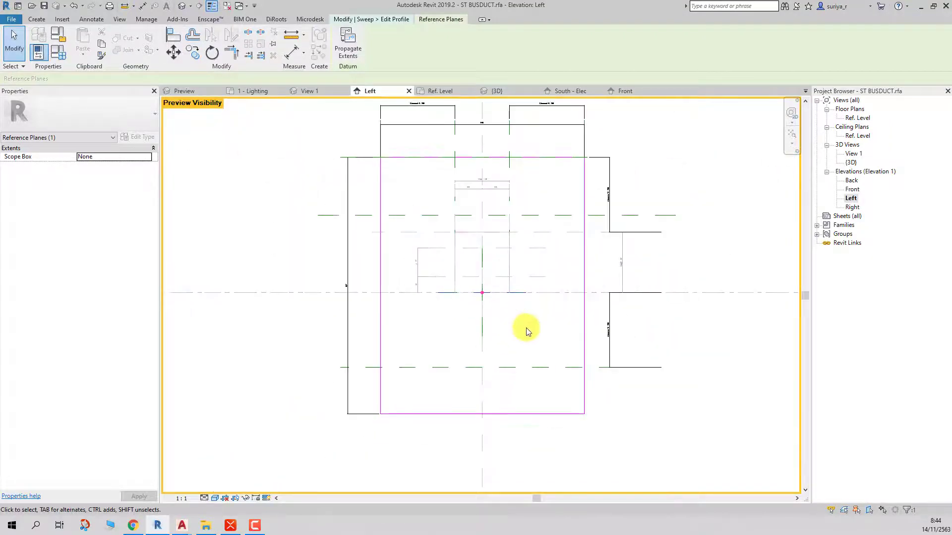
key("Escape")
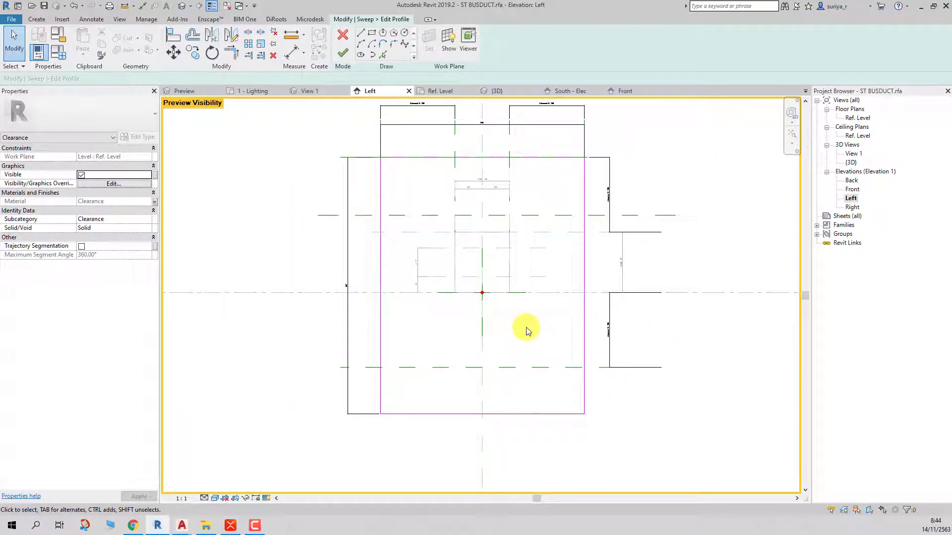
- Drag the profile's bottom edge onto the lower clearance plane, dismissing the overconstraint error
left_click_drag(513, 414, 510, 368)
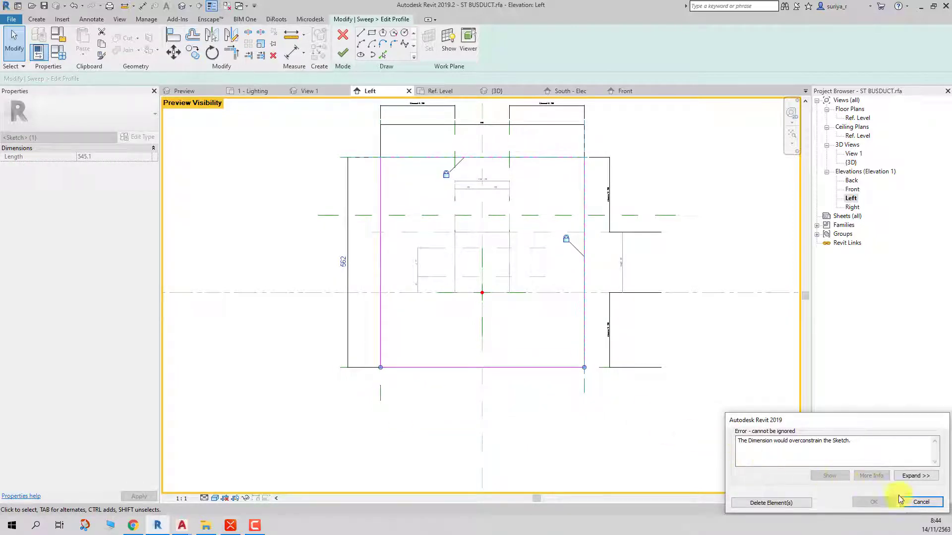
left_click(921, 502)
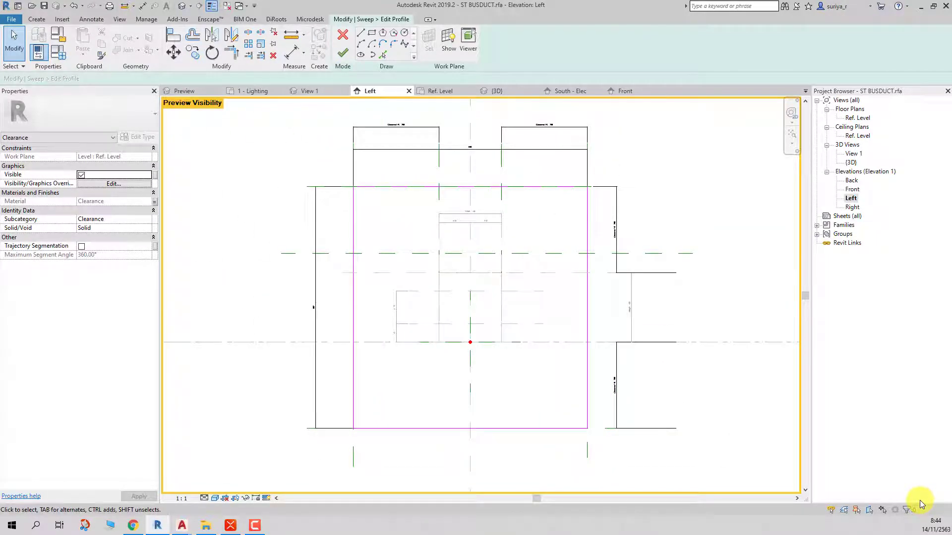
left_click(315, 266)
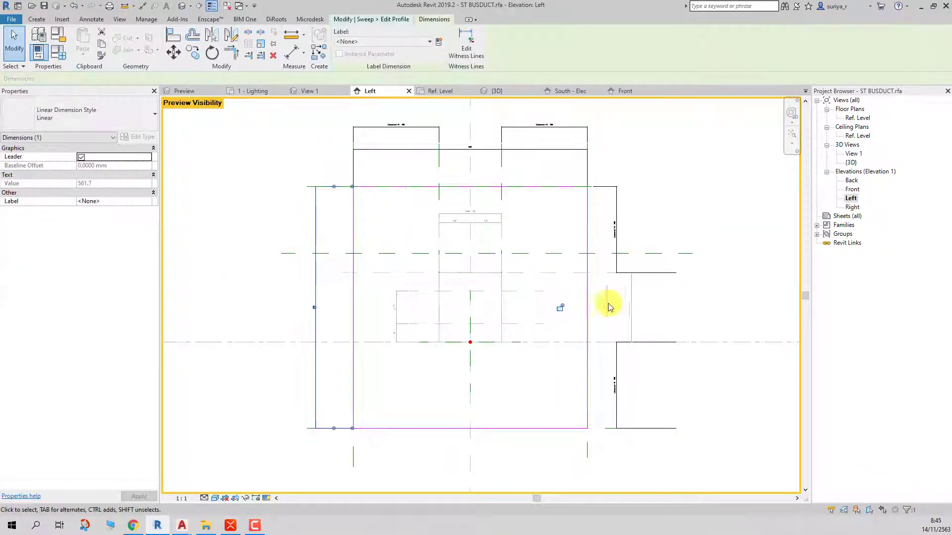
scroll(635, 308, "up", 2)
scroll(635, 309, "down", 2)
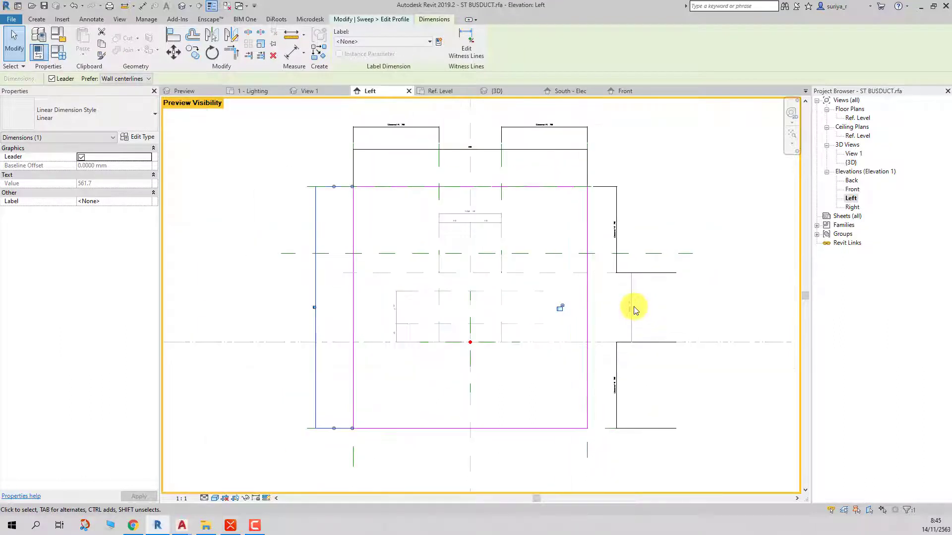
key("Escape")
scroll(633, 307, "up", 4)
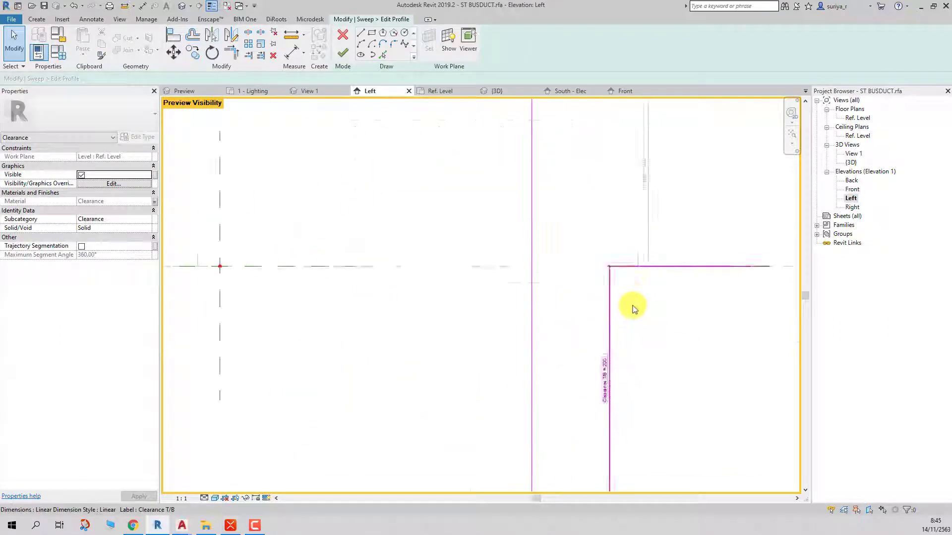
scroll(623, 297, "down", 2)
scroll(621, 295, "down", 2)
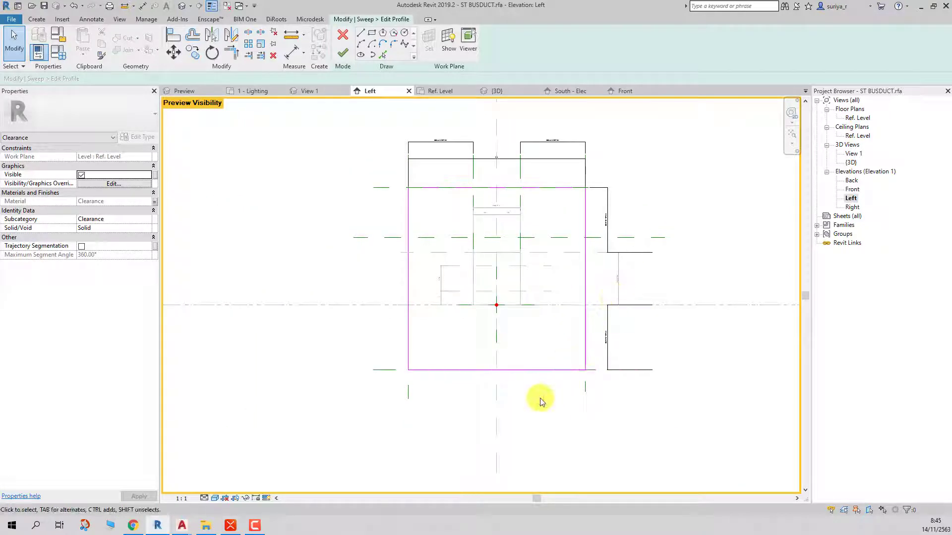
left_click(553, 369)
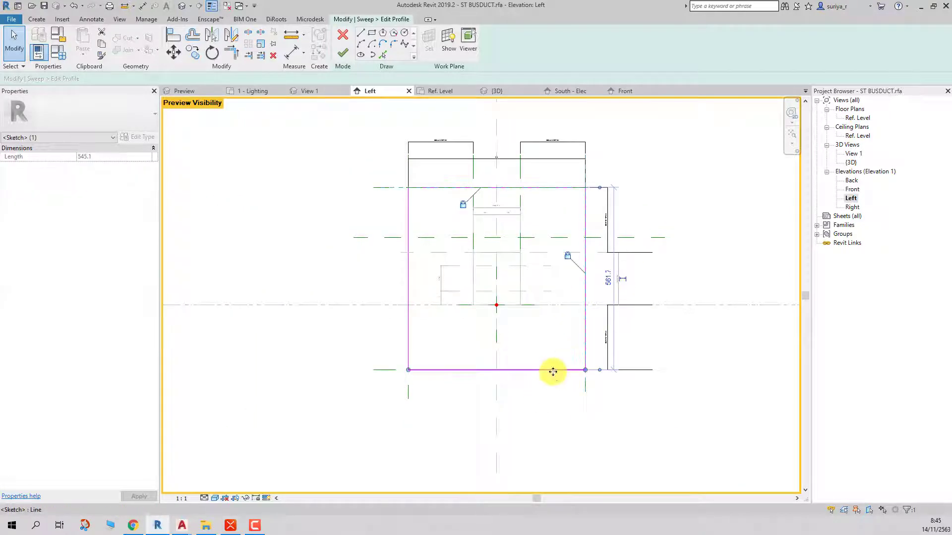
left_click(462, 401)
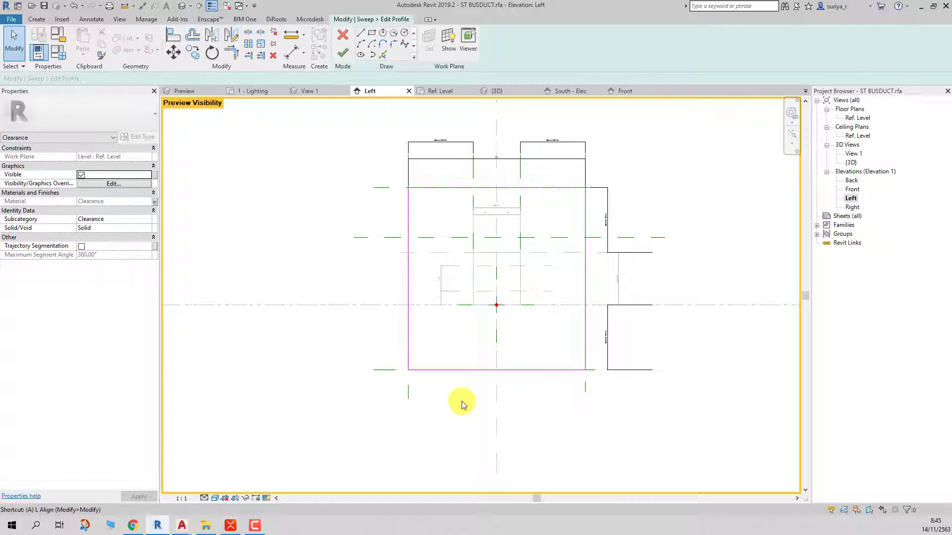
- Align the profile edges to the top clearance plane and finish the profile
key("l")
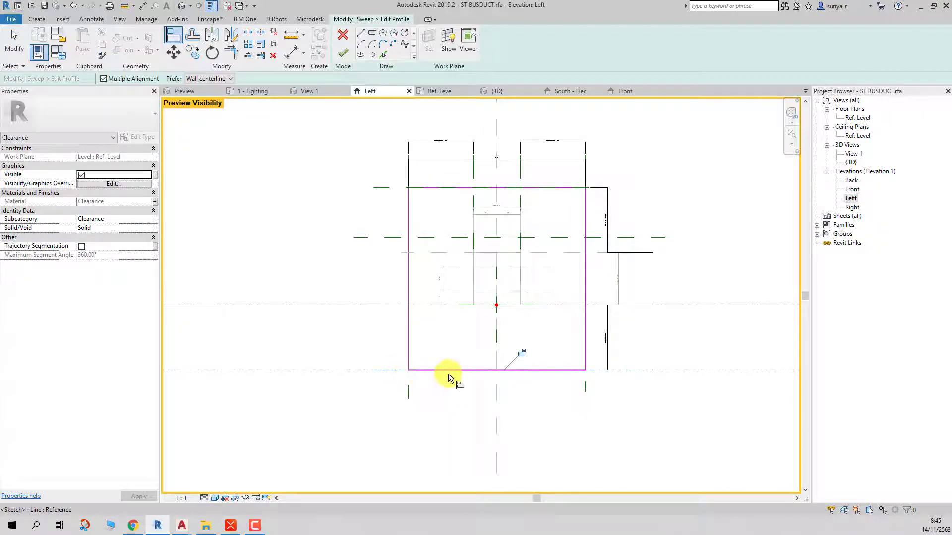
left_click(522, 353)
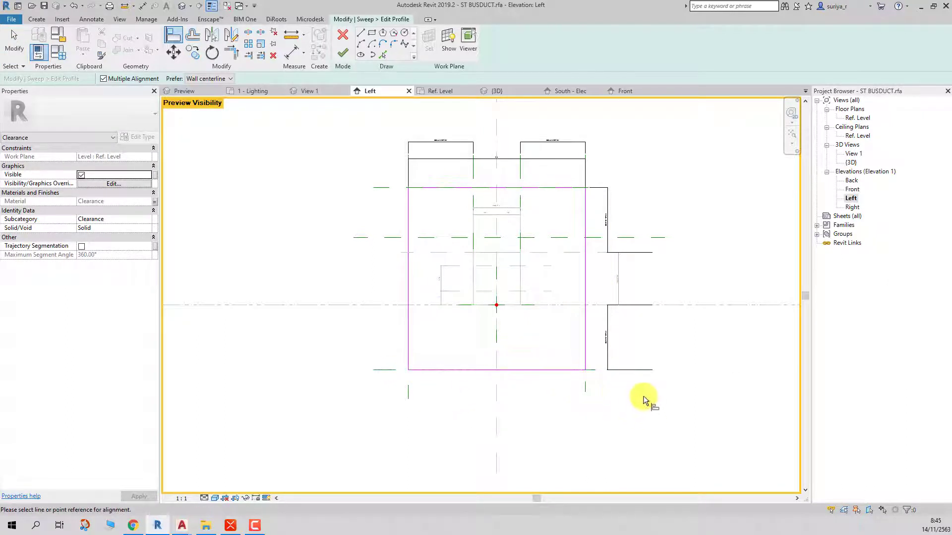
left_click(384, 188)
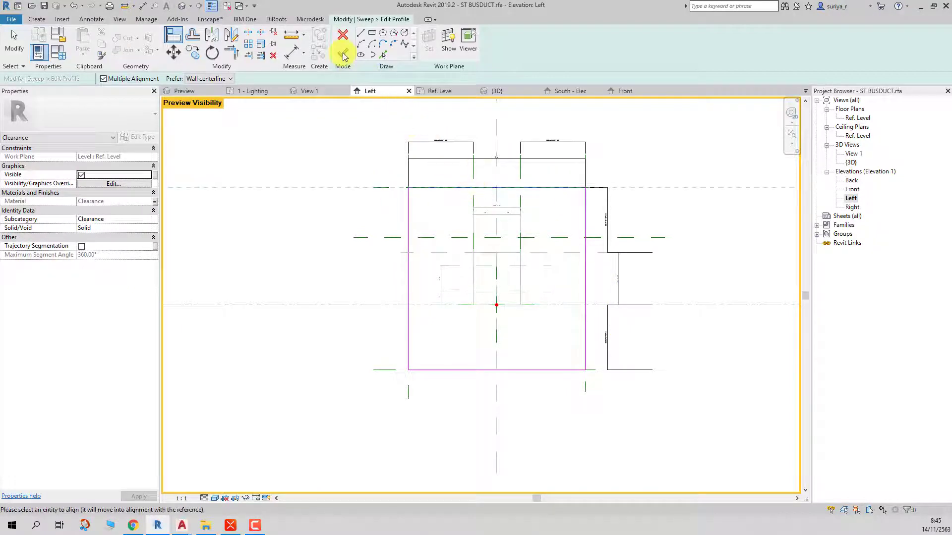
left_click(343, 54)
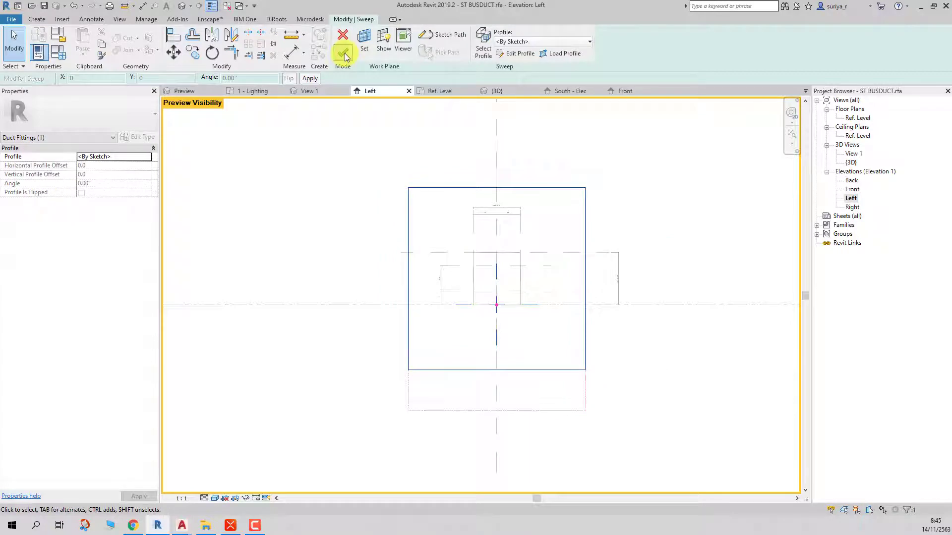
- Finish the Clearance sweep and flex it between the 2500A and 1600A types
left_click(344, 53)
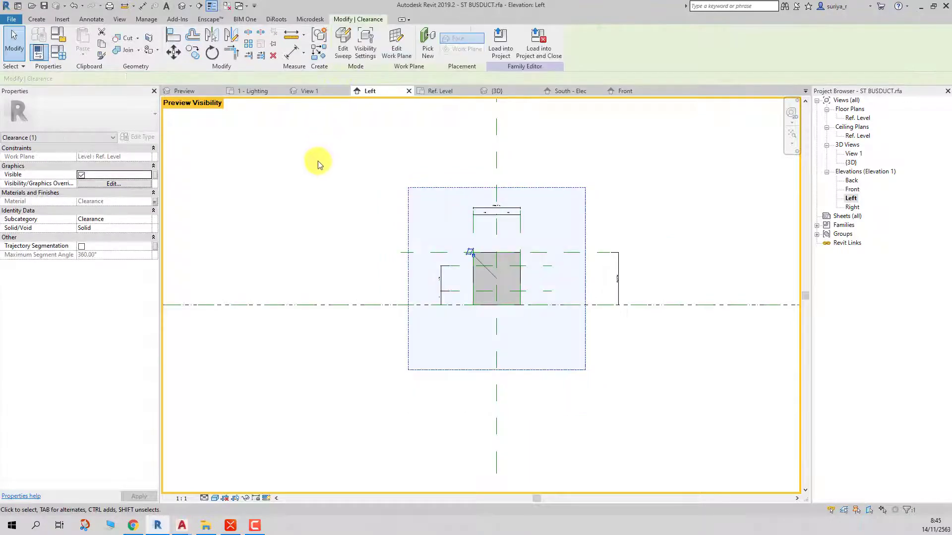
left_click(58, 53)
left_click(691, 67)
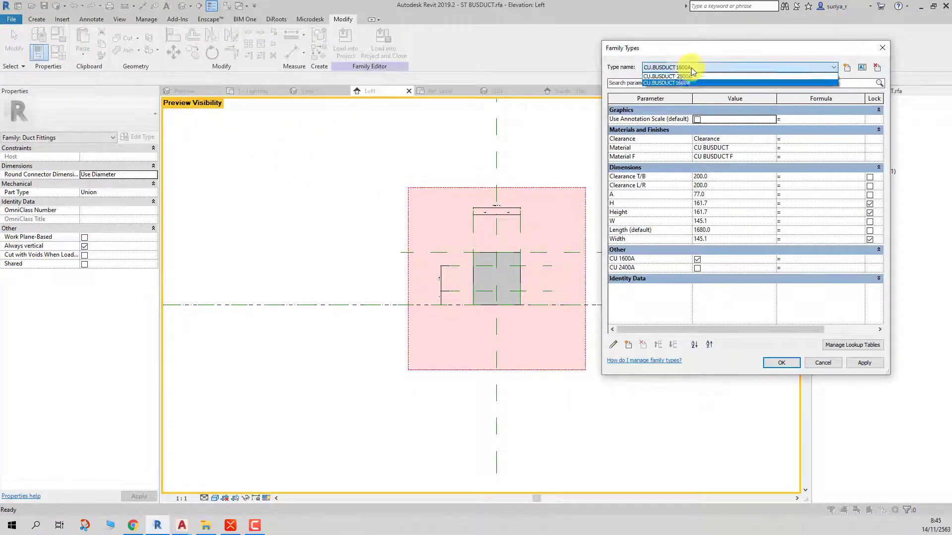
left_click(688, 77)
left_click(864, 363)
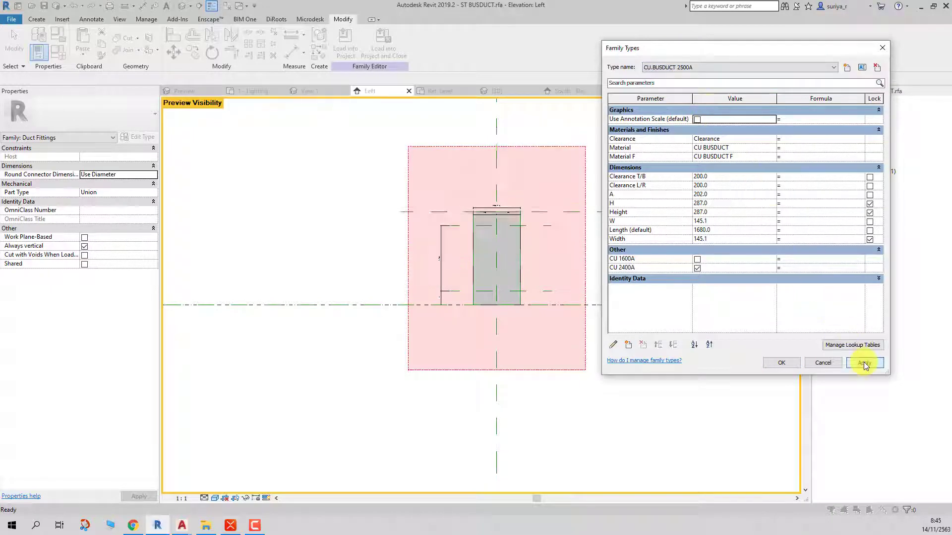
left_click(712, 70)
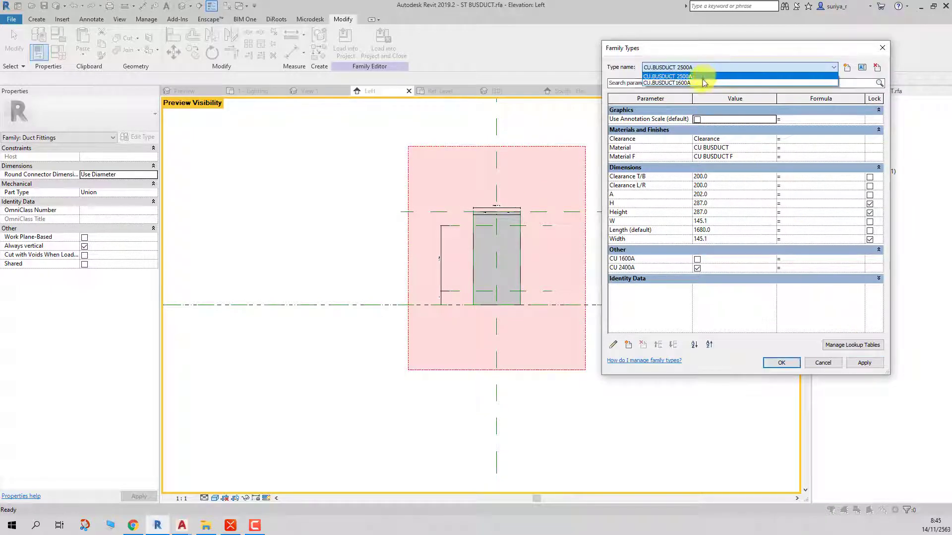
left_click(700, 84)
left_click(867, 364)
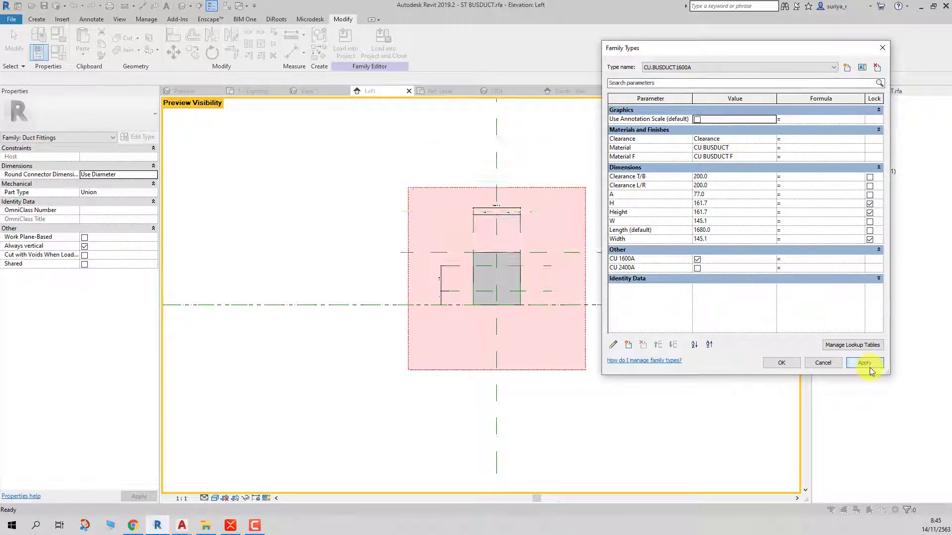
left_click(773, 364)
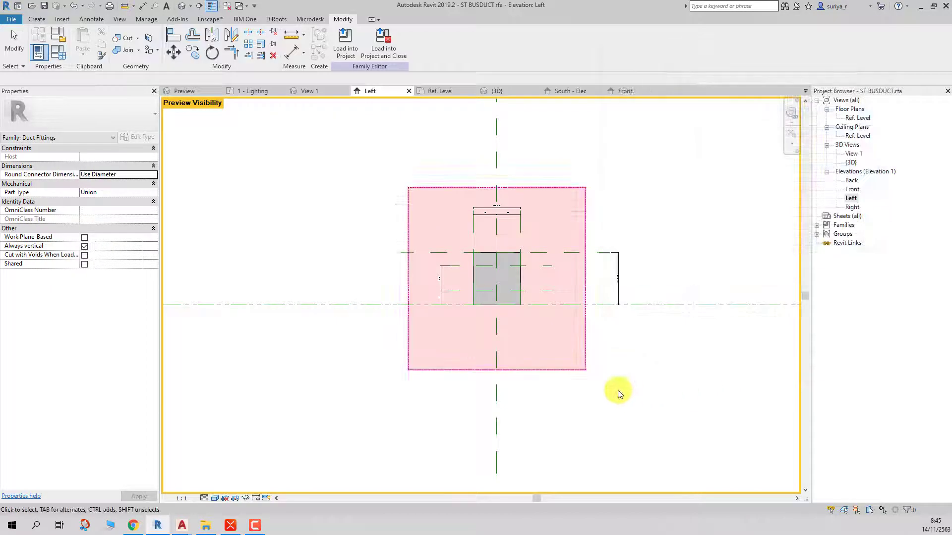
- Set Clearance T/B and Clearance L/R to 150.0 and apply
key("z")
key("f")
key("z")
key("f")
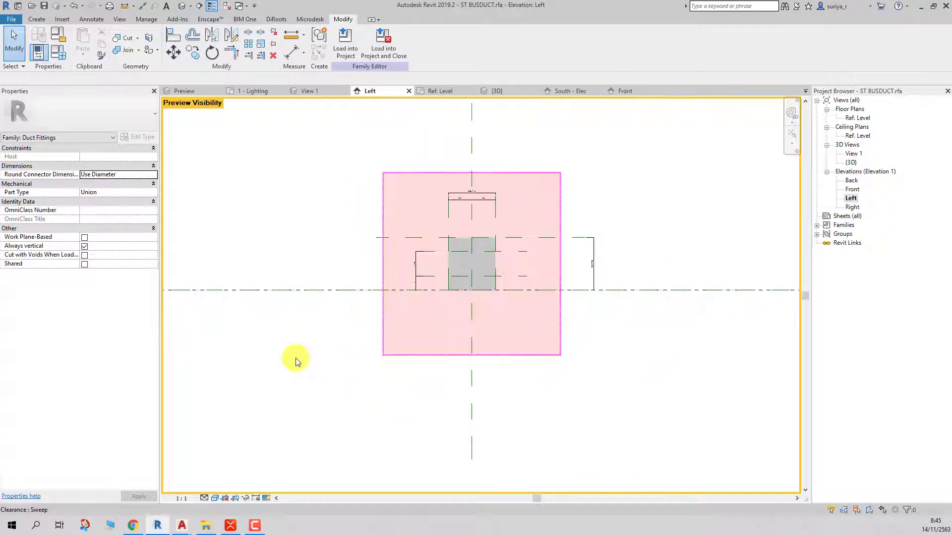
left_click(58, 52)
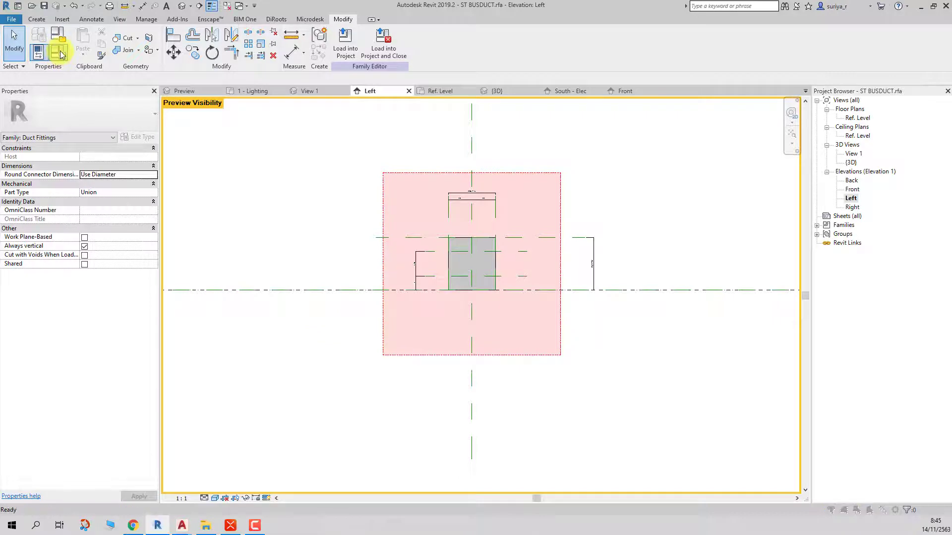
left_click(734, 177)
type("150")
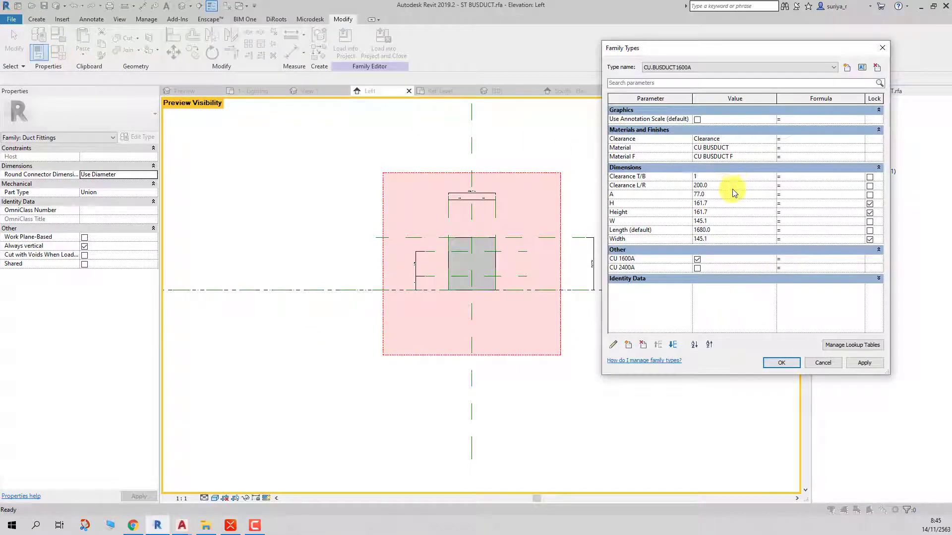
left_click(715, 187)
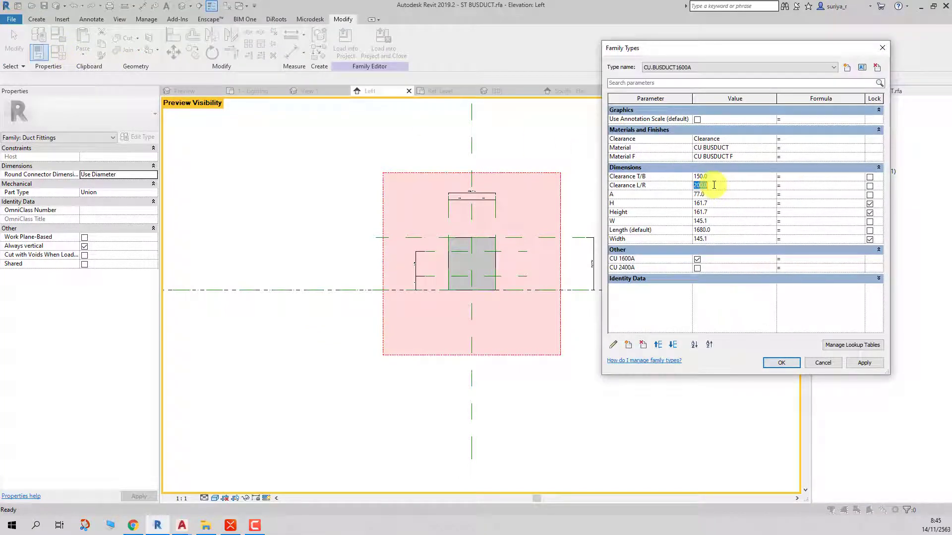
type("150")
left_click(864, 363)
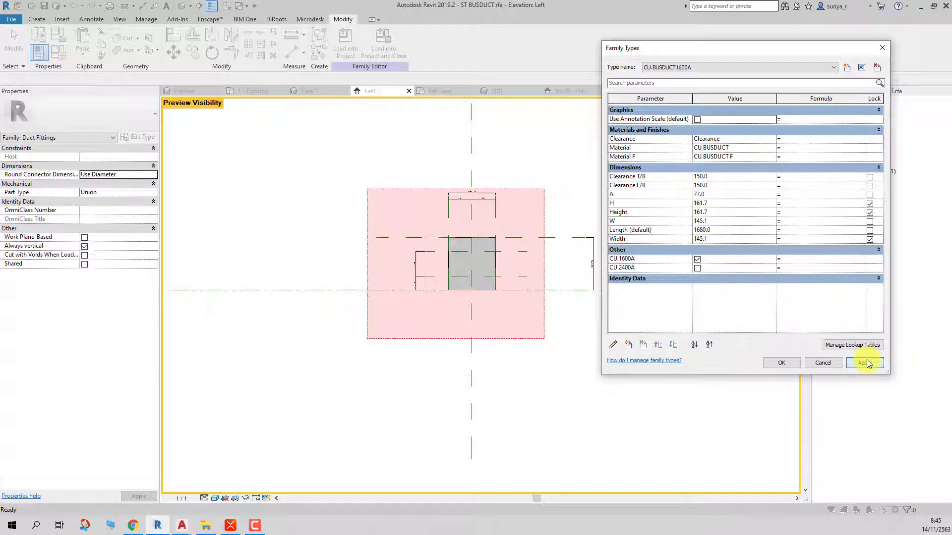
left_click(814, 368)
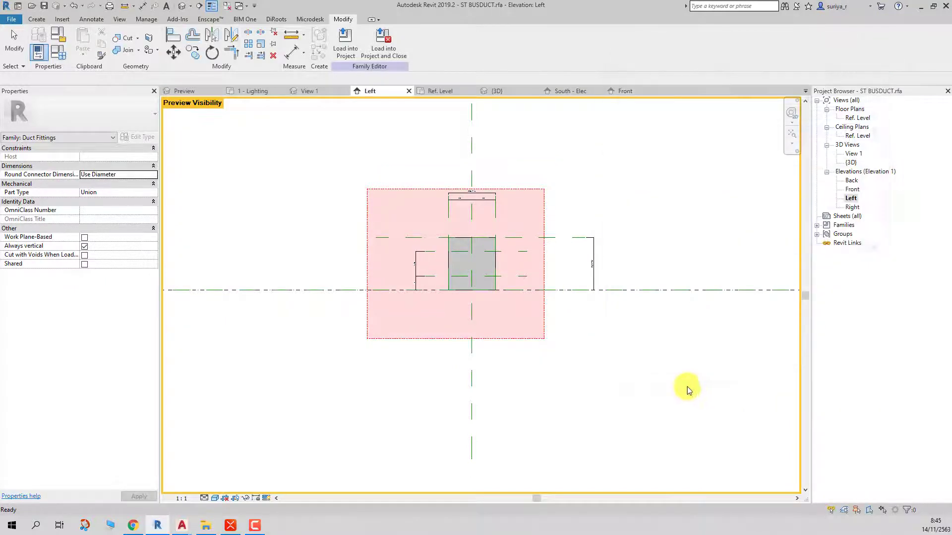
- Open the Clearance sweep's profile sketch and select its left line
scroll(548, 317, "up", 2)
left_click(551, 288)
double_click(551, 288)
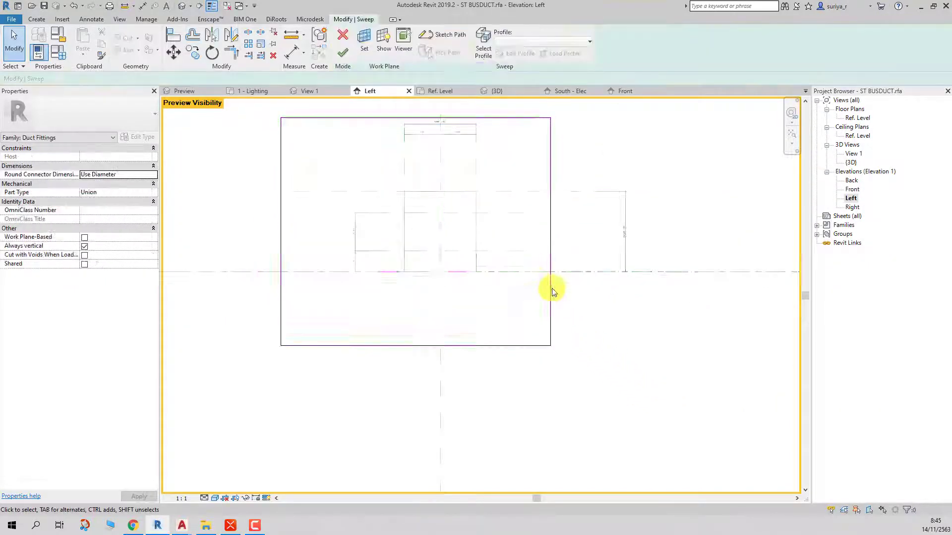
double_click(331, 176)
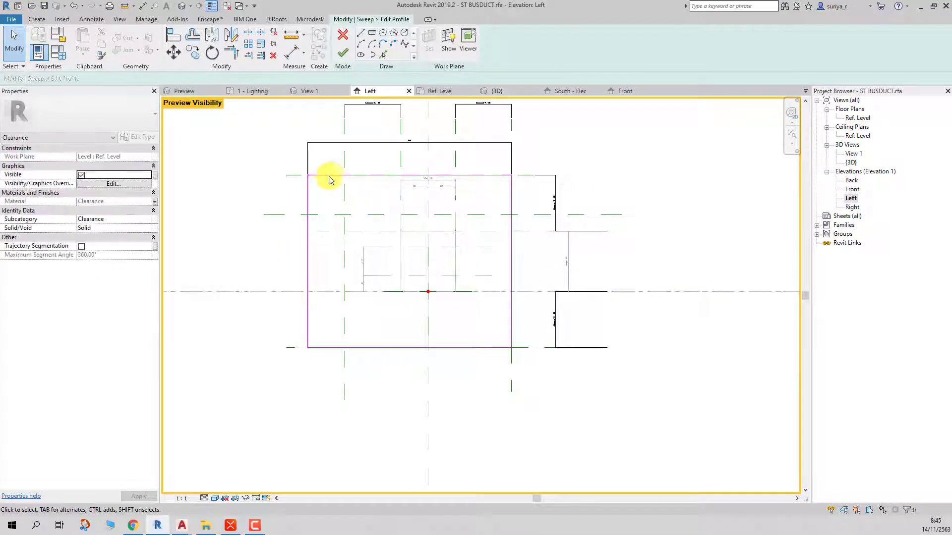
scroll(310, 186, "up", 2)
left_click(277, 223)
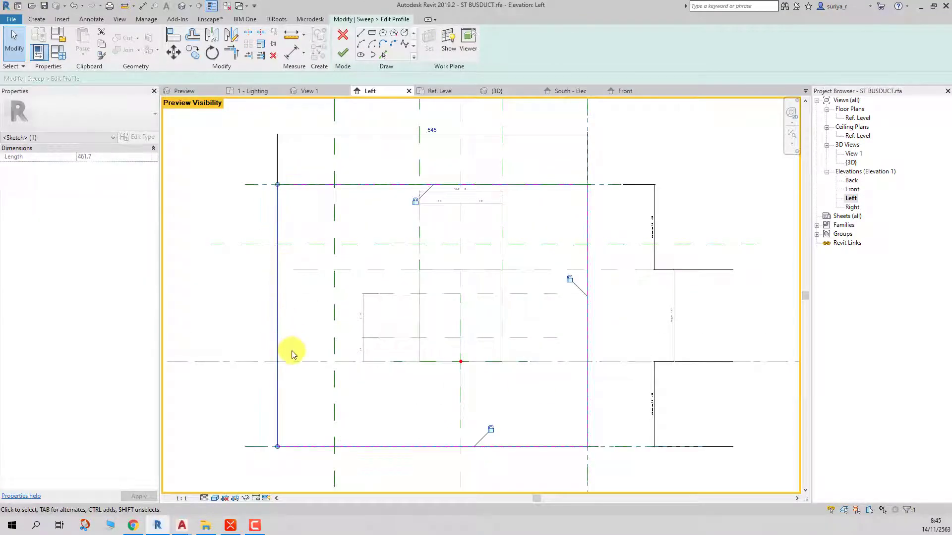
scroll(370, 307, "down", 2)
left_click(542, 176)
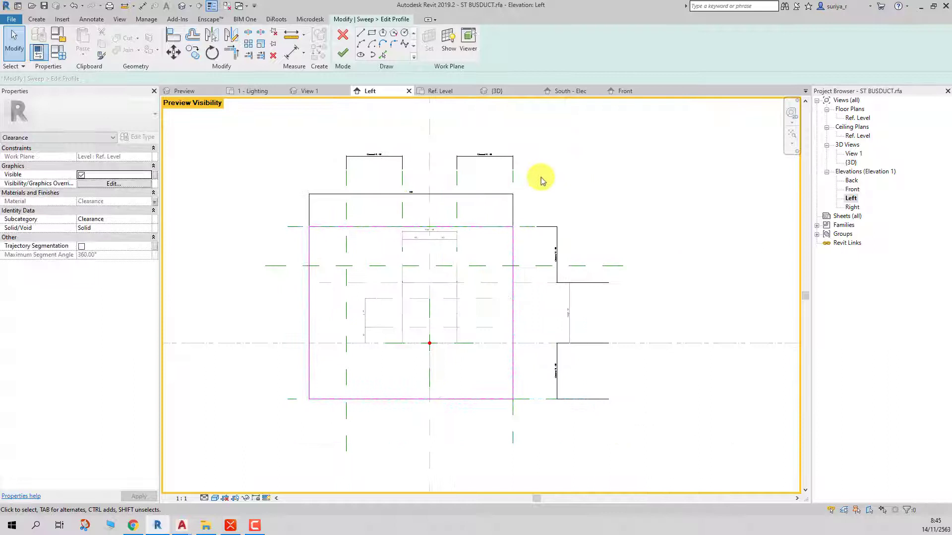
- Move and lock the left profile line onto the reference plane, narrowing it to 445.1
left_click(441, 198)
key("Escape")
left_click(310, 243)
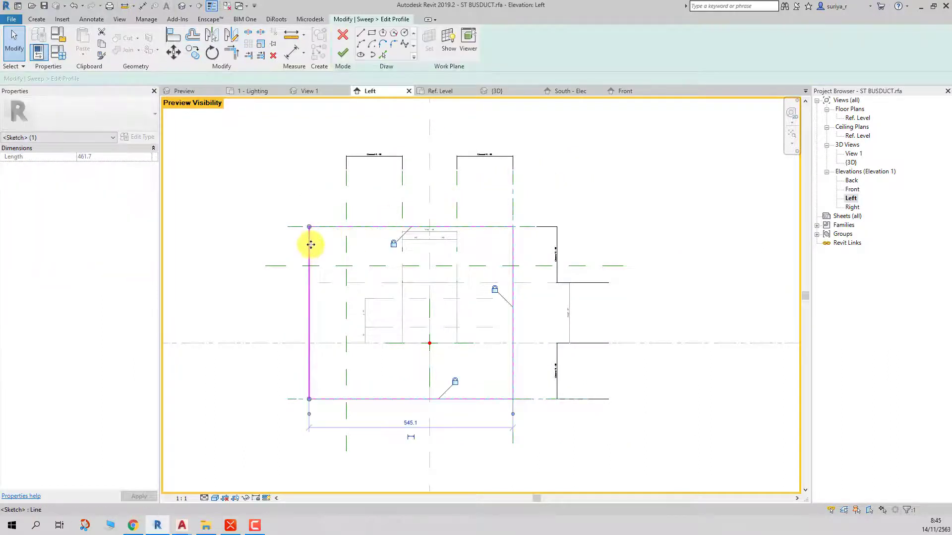
left_click_drag(310, 243, 344, 241)
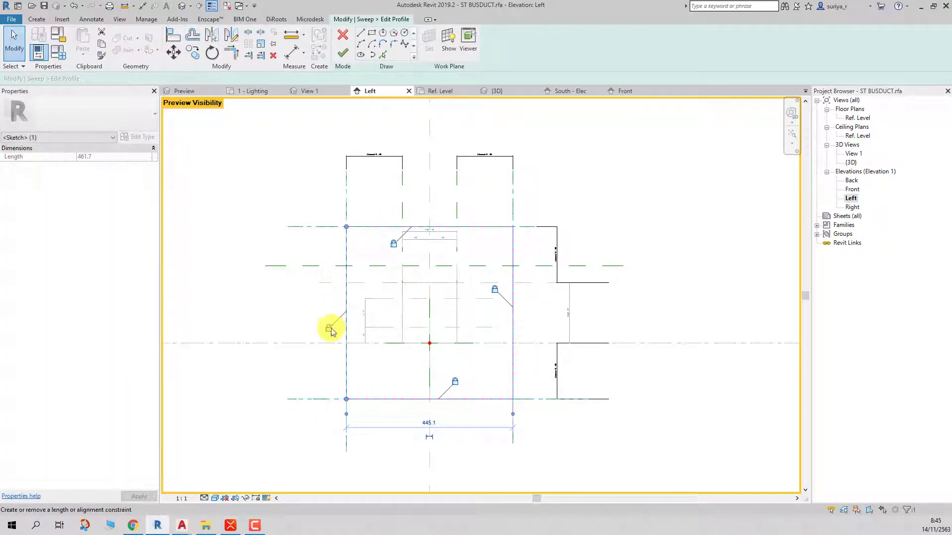
left_click(302, 308)
left_click(342, 53)
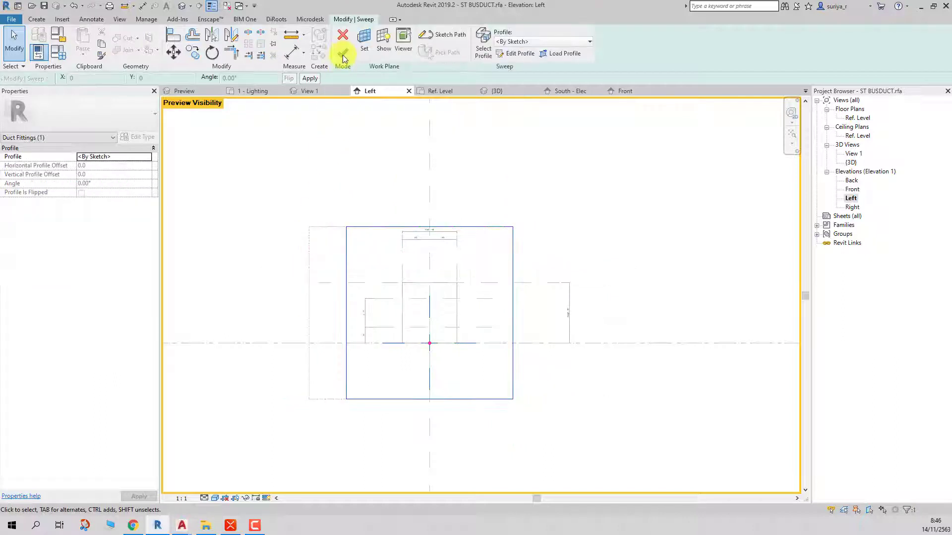
- Finish the sweep and set Clearance T/B to 300 and Clearance L/R to 200
left_click(342, 57)
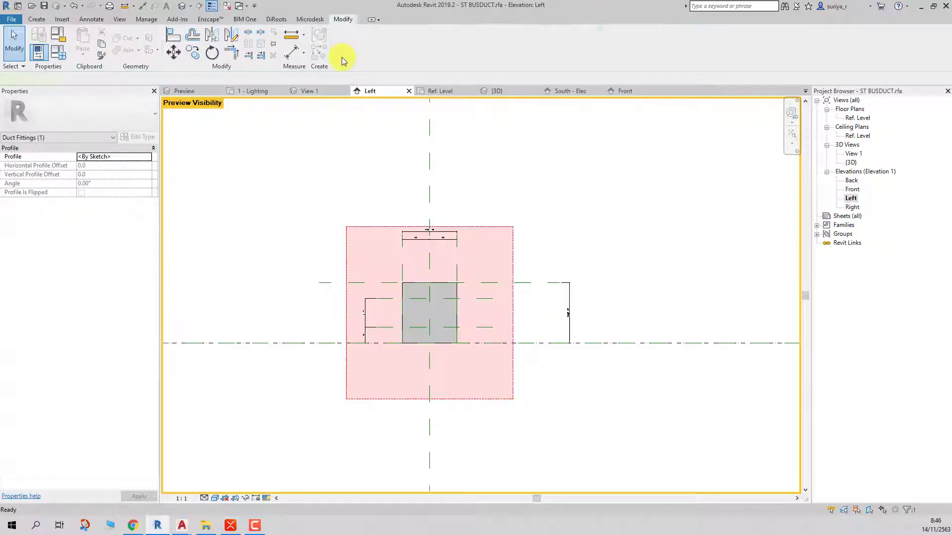
left_click(59, 51)
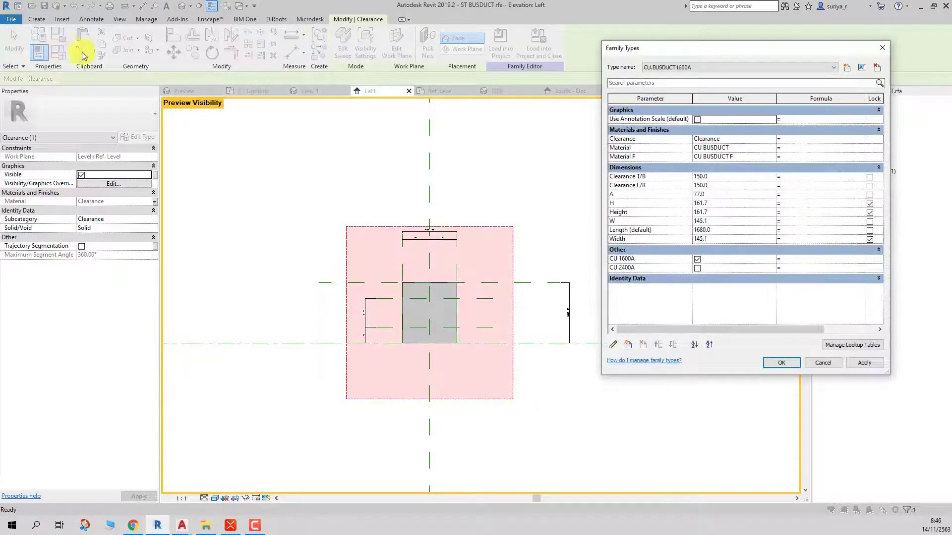
left_click(727, 178)
type("300")
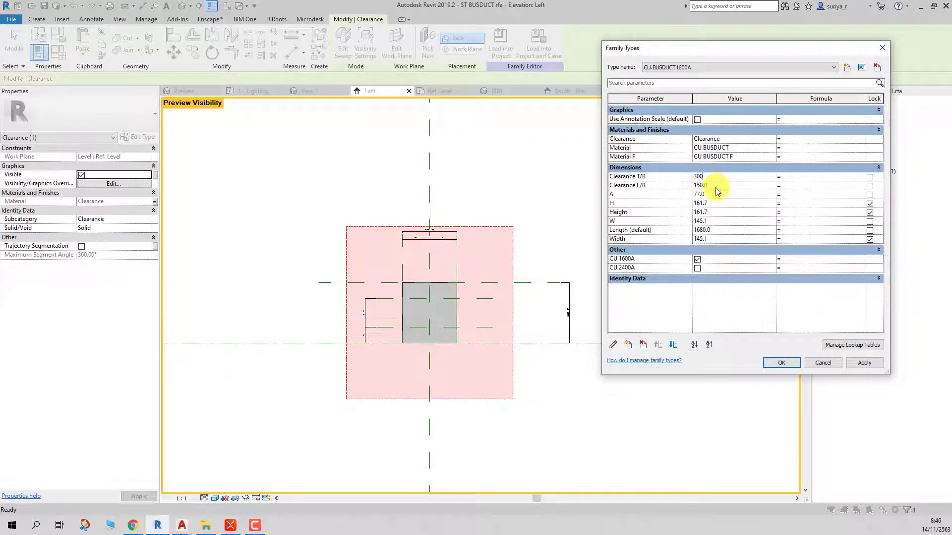
left_click(863, 363)
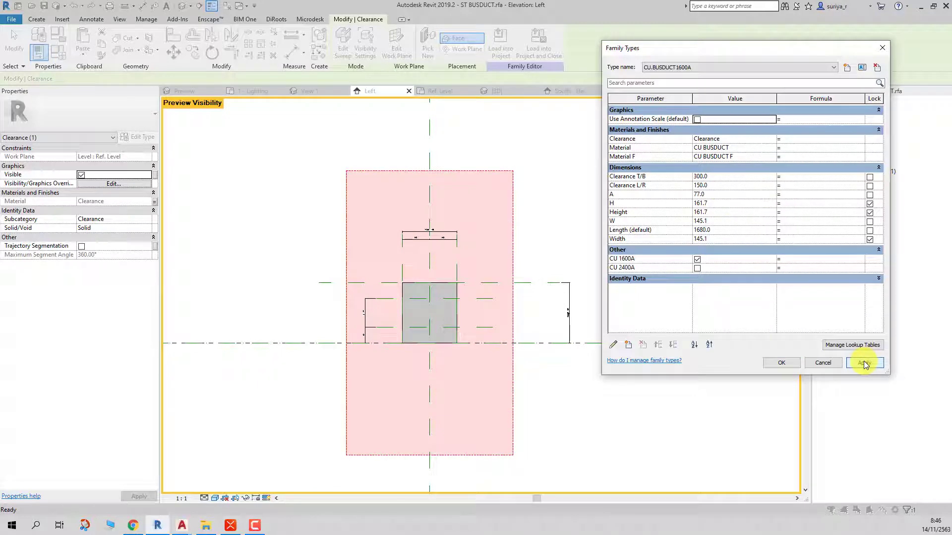
left_click(721, 186)
type("2")
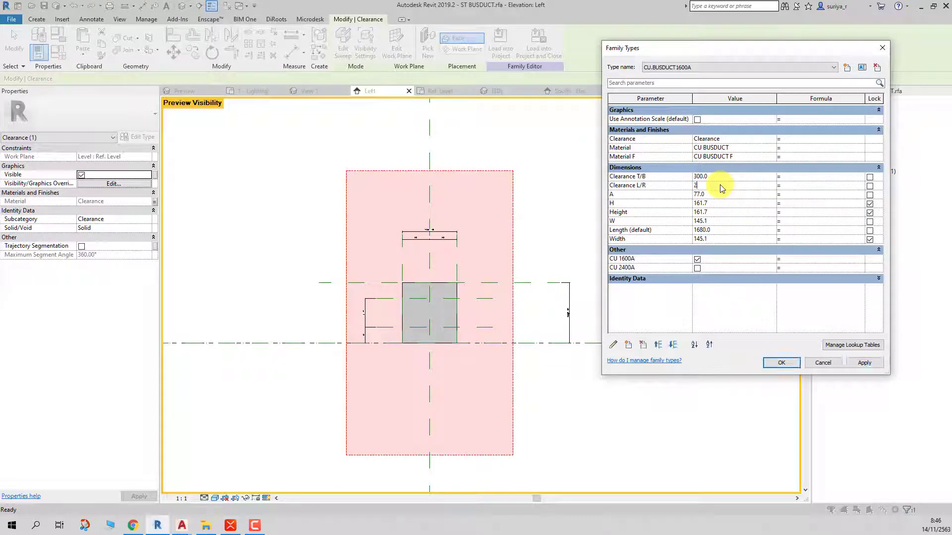
type("00")
left_click(868, 363)
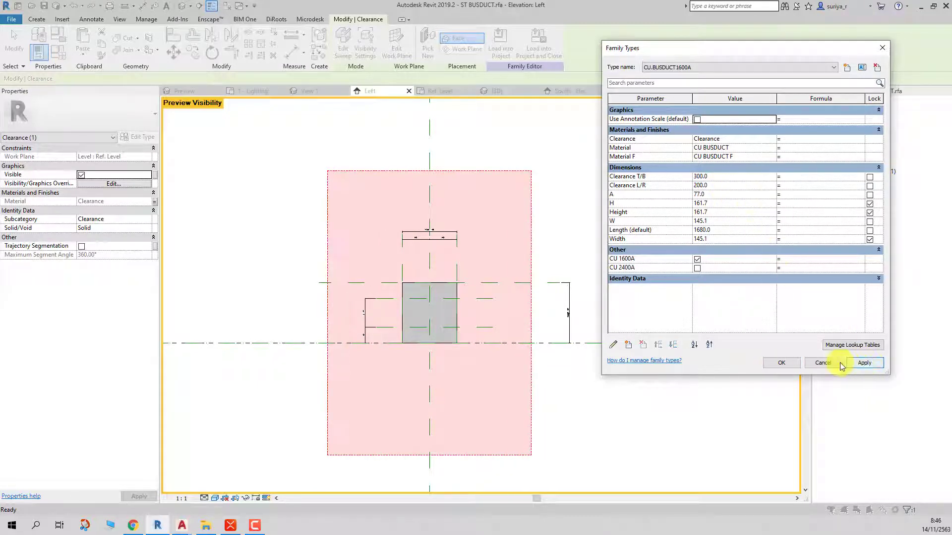
left_click(786, 362)
- Switch to the {3D} view and set the Detail Level to Fine
left_click(589, 240)
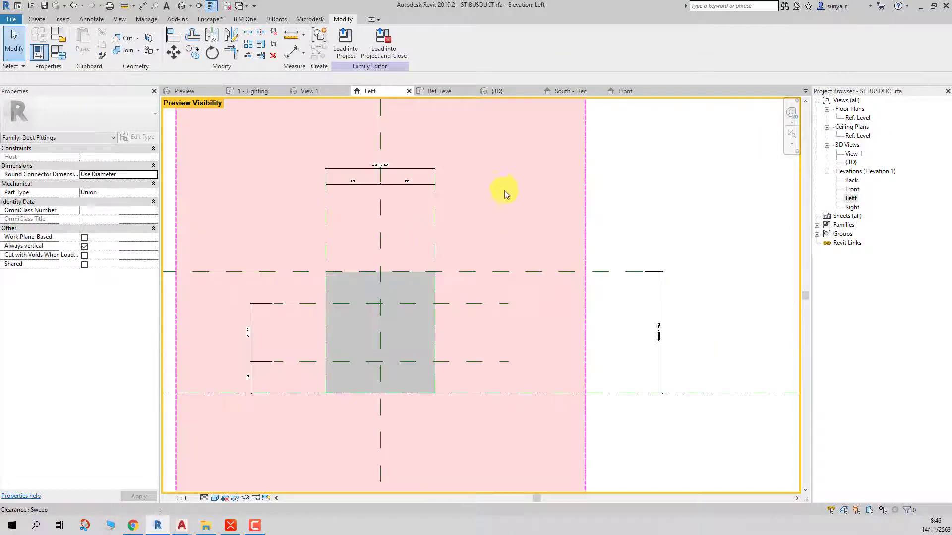
left_click(182, 6)
mouse_move(513, 322)
middle_mouse_down("shift")
mouse_move(502, 374)
mouse_move(357, 357)
mouse_move(559, 374)
middle_mouse_up("shift")
scroll(549, 370, "up", 3)
scroll(549, 368, "down", 2)
scroll(416, 378, "down", 2)
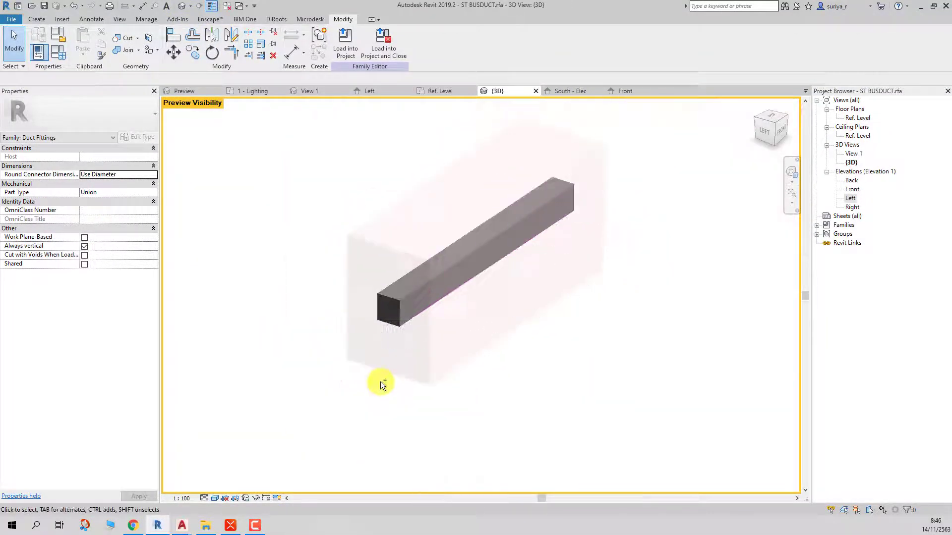
left_click(204, 499)
left_click(212, 440)
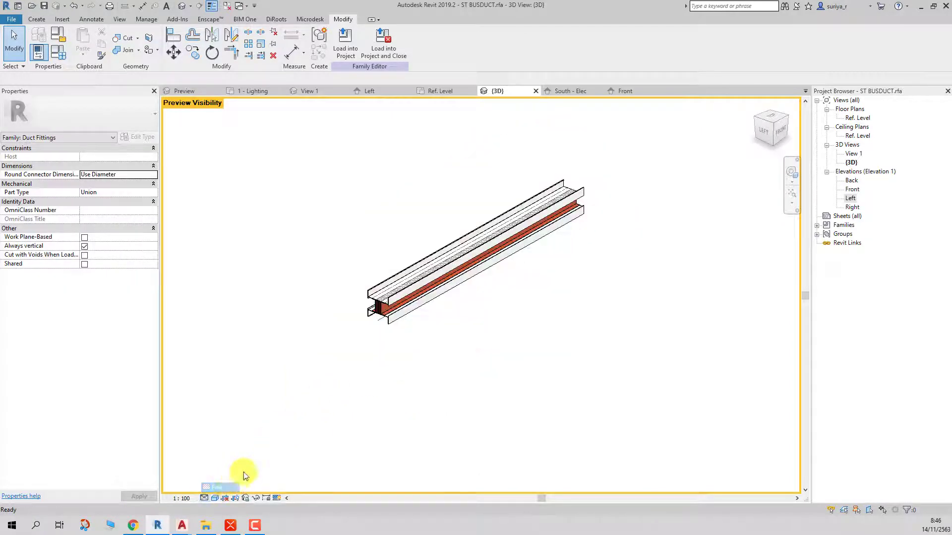
- Open and close the Graphic Display Options while orbiting around the busduct
mouse_move(244, 471)
middle_mouse_down("shift")
mouse_move(455, 321)
mouse_move(300, 395)
middle_mouse_up("shift")
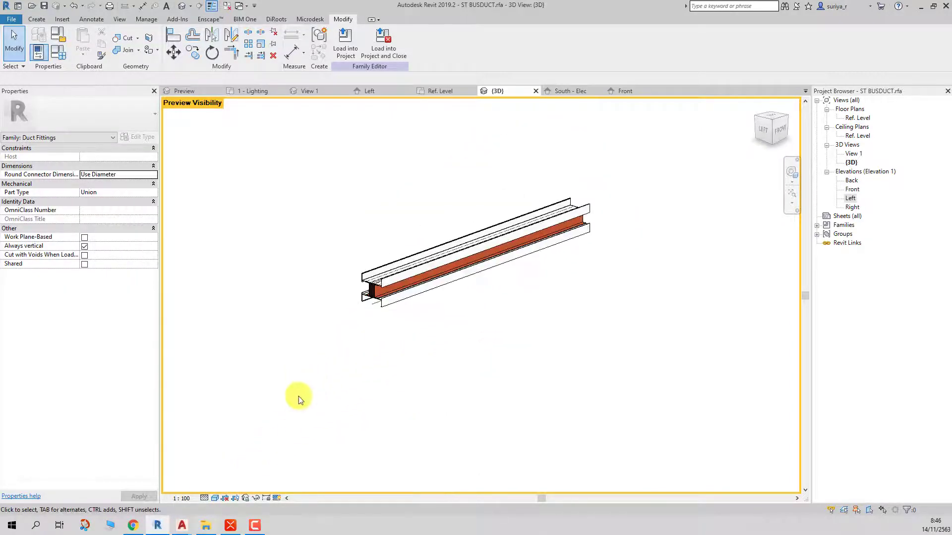
left_click(216, 498)
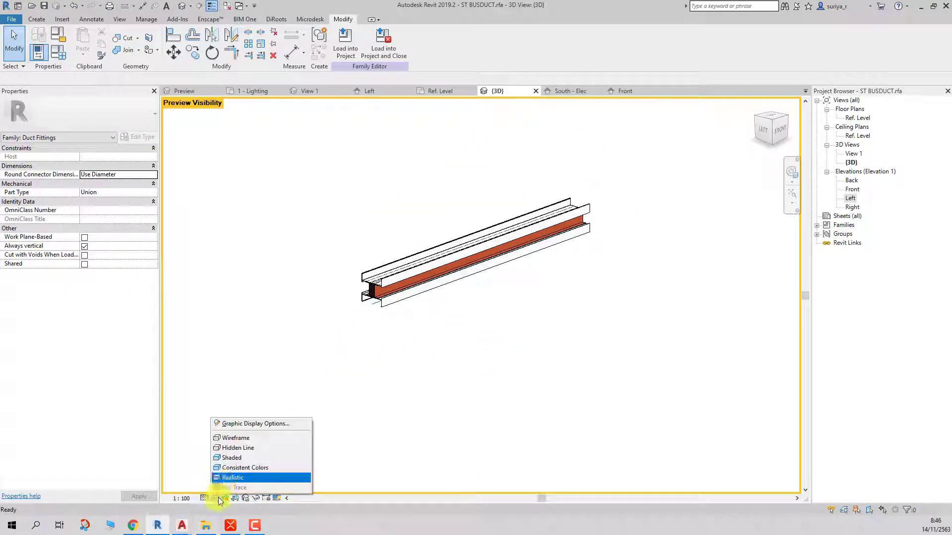
left_click(237, 424)
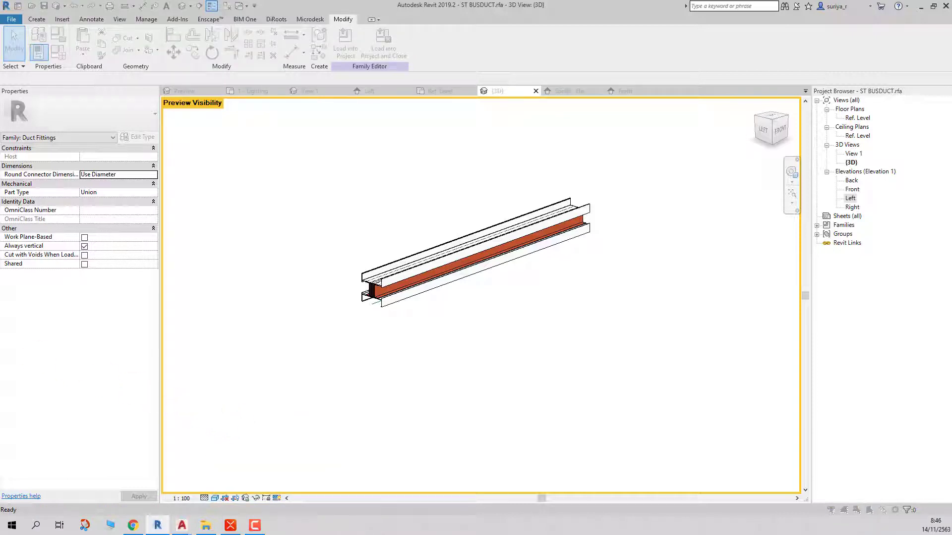
left_click_drag(254, 145, 275, 172)
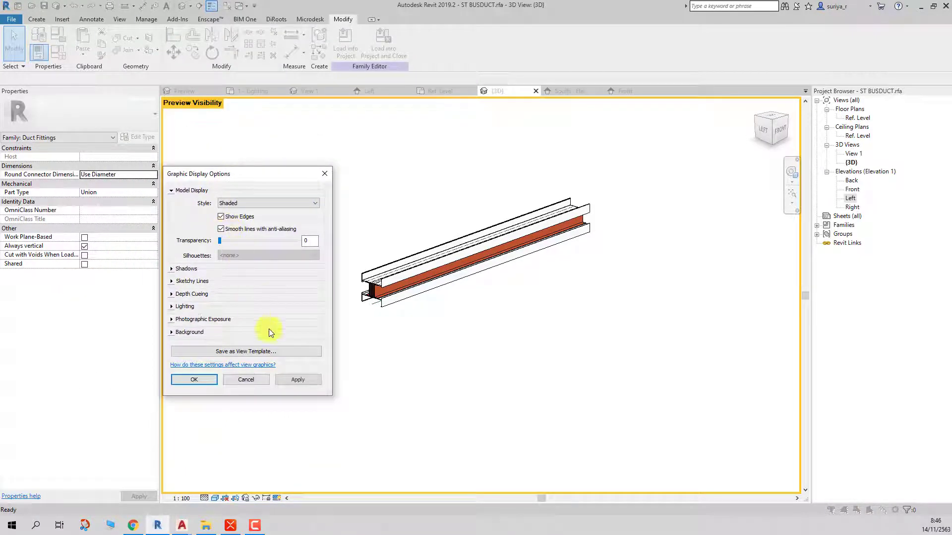
left_click(194, 379)
scroll(207, 378, "up", 5)
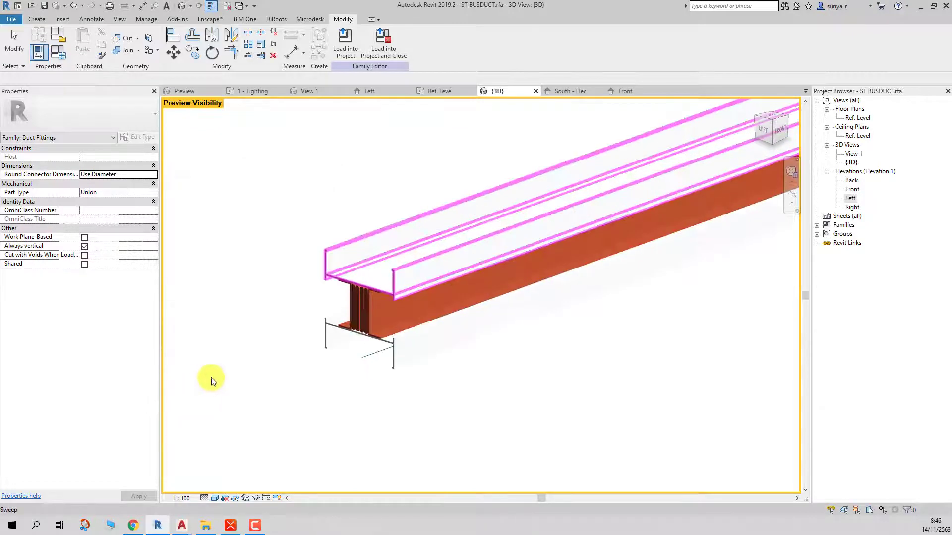
scroll(298, 361, "down", 3)
mouse_move(313, 358)
middle_mouse_down("shift")
mouse_move(491, 370)
mouse_move(334, 370)
mouse_move(531, 428)
mouse_move(544, 389)
mouse_move(512, 393)
middle_mouse_up("shift")
scroll(531, 429, "down", 5)
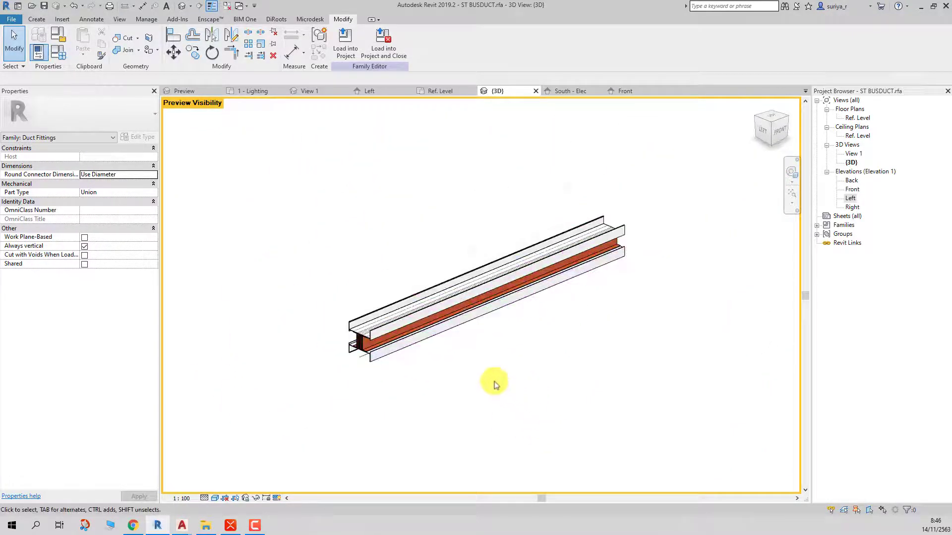
- Set the default Length to 3000
left_click(57, 52)
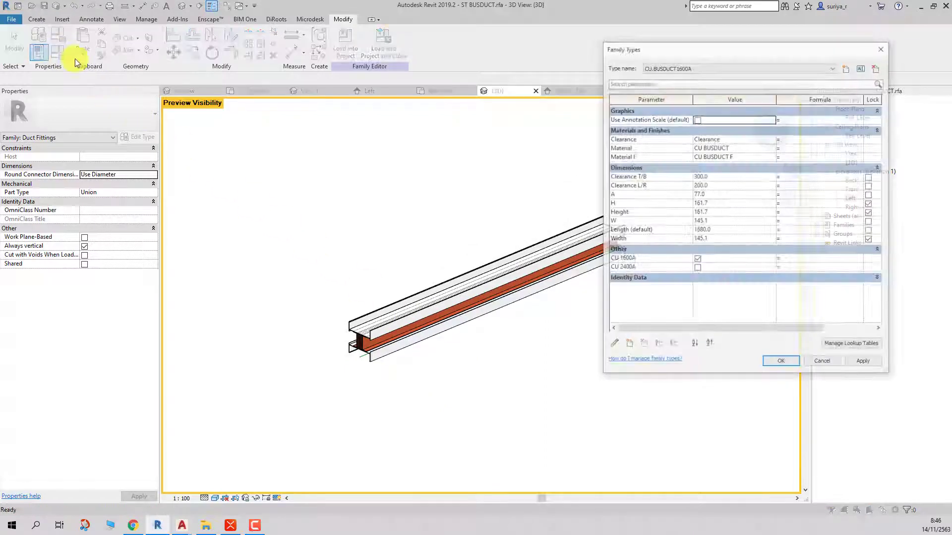
left_click(732, 231)
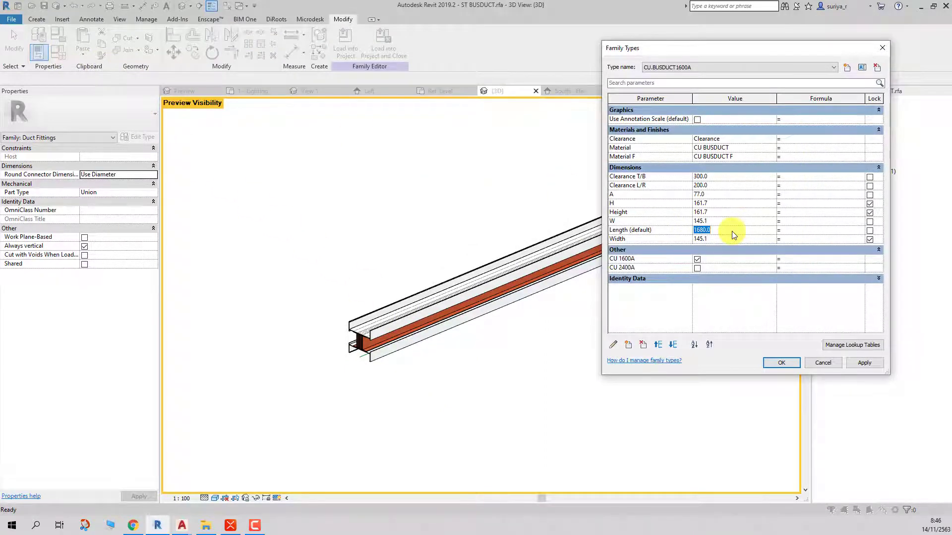
type("2")
key("BackSpace")
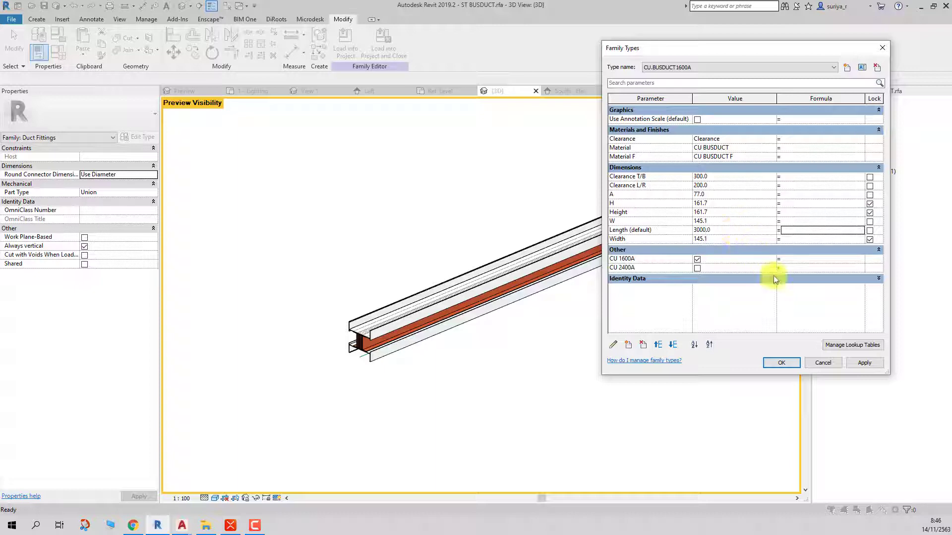
left_click(854, 363)
left_click(787, 364)
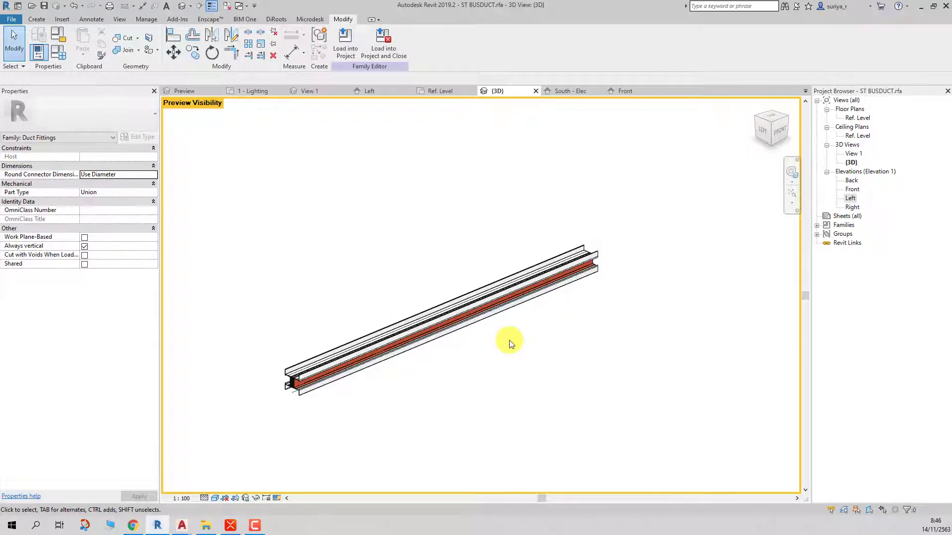
- Change the default Length again, to 4500
left_click(58, 51)
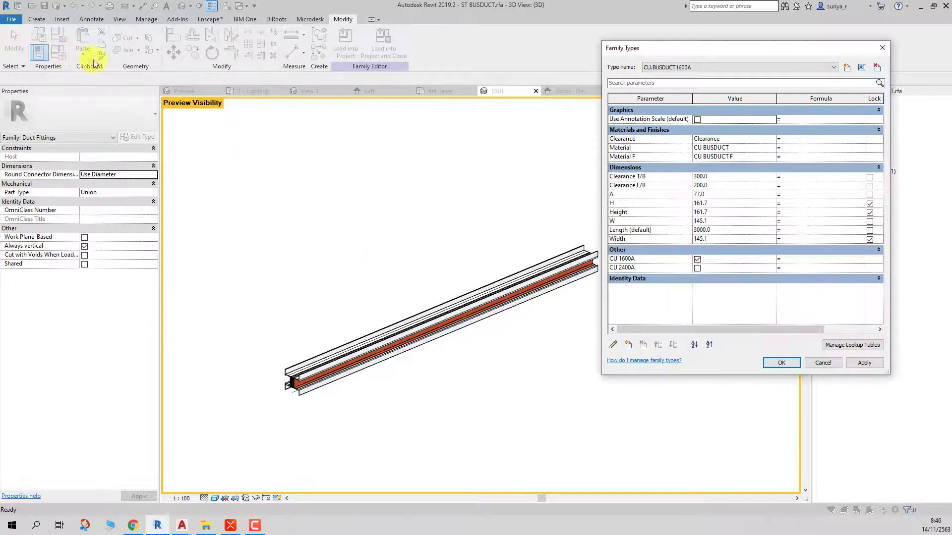
left_click(724, 239)
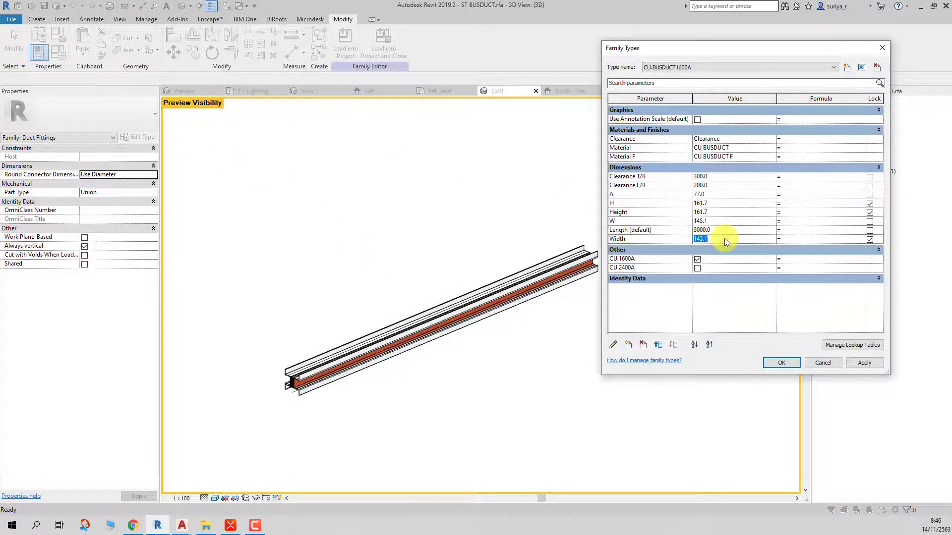
left_click_drag(721, 230, 664, 230)
type("45")
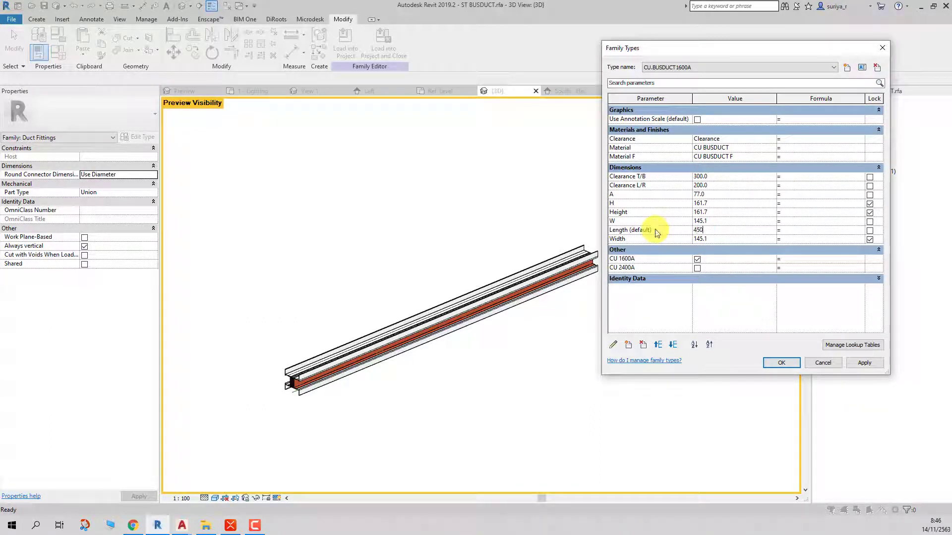
type("0")
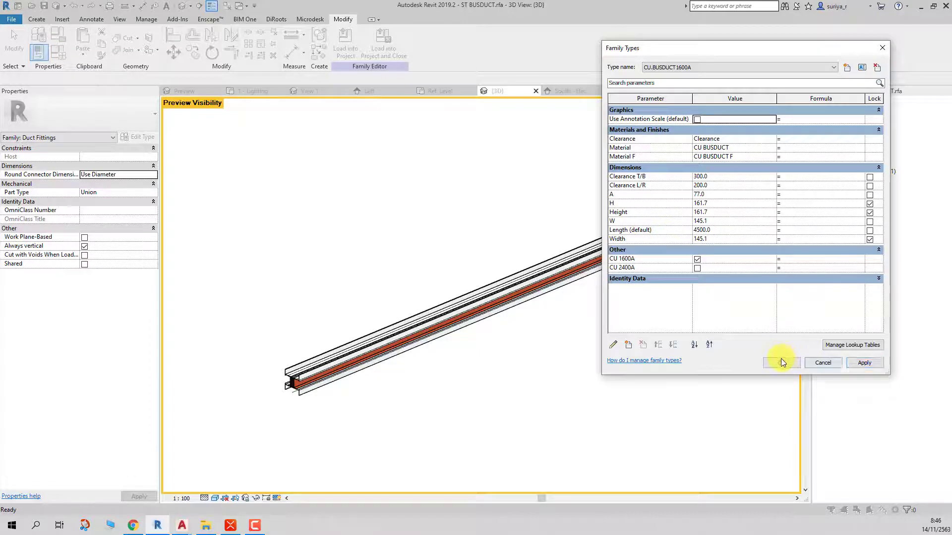
left_click(781, 362)
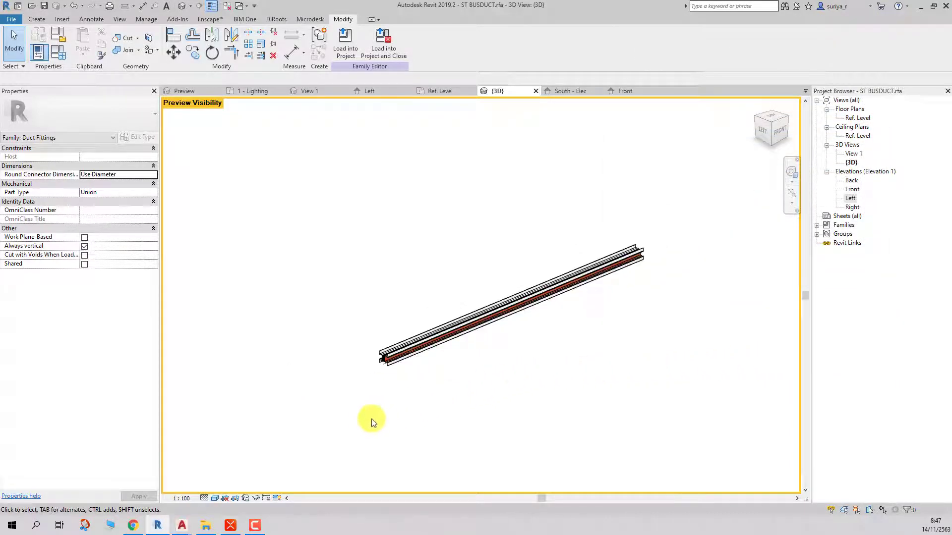
scroll(366, 421, "up", 2)
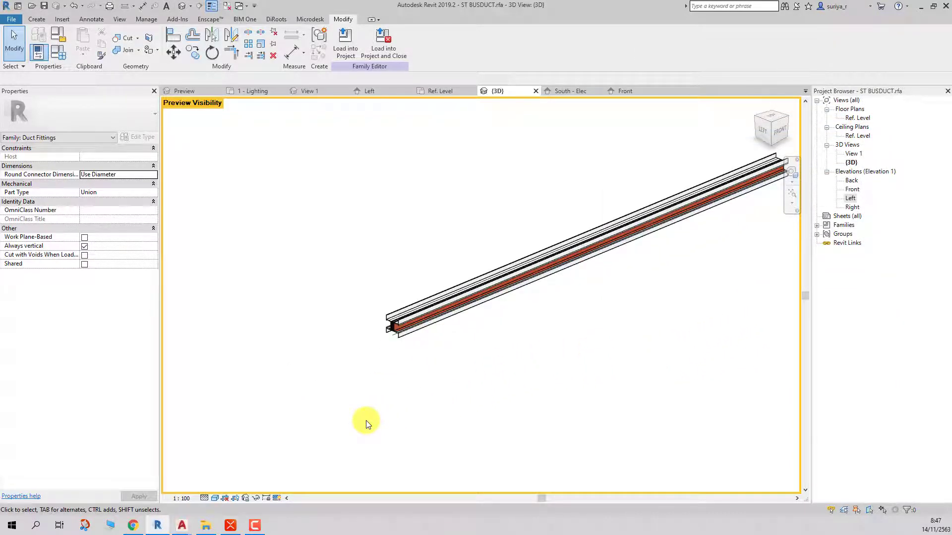
- Switch to Medium detail and make the Clearance sweep visible at Coarse, Medium and Fine
left_click(204, 498)
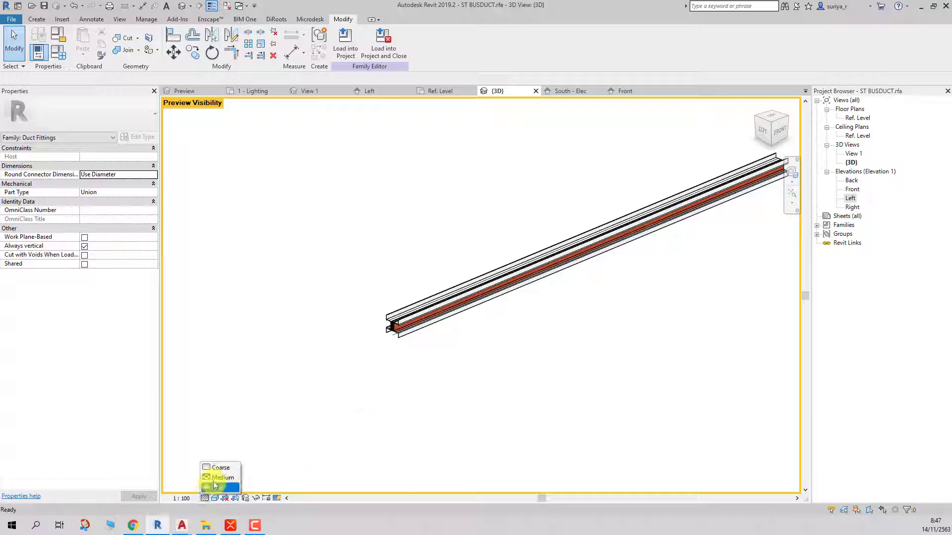
left_click(215, 478)
scroll(313, 347, "down", 2)
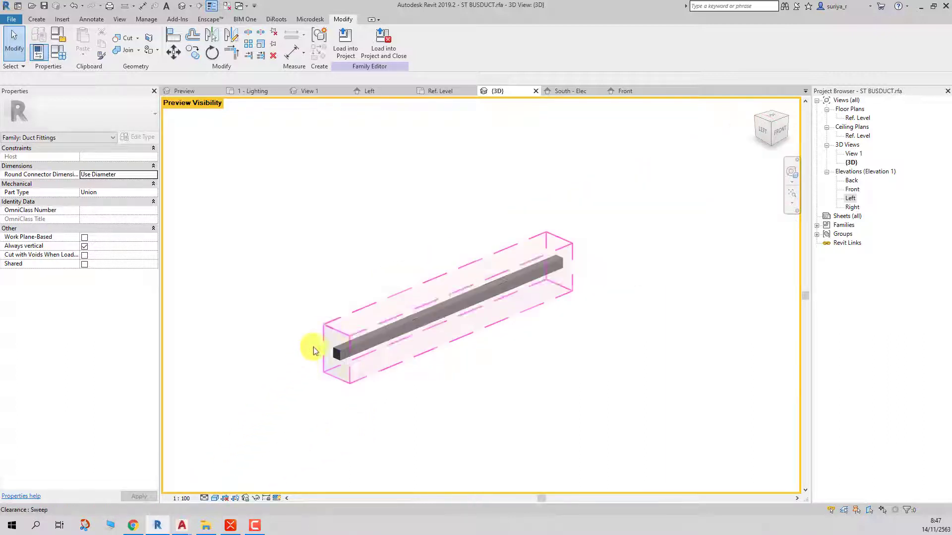
left_click(327, 329)
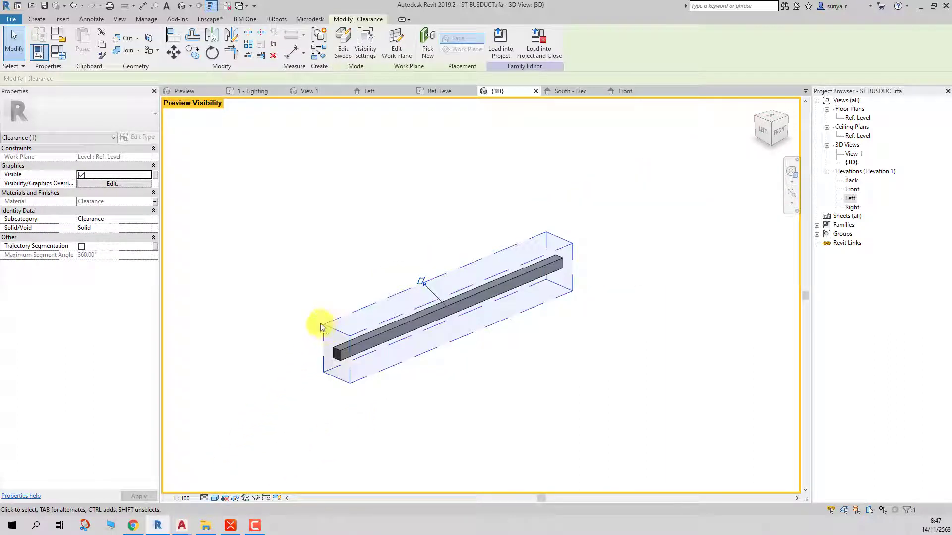
left_click(138, 184)
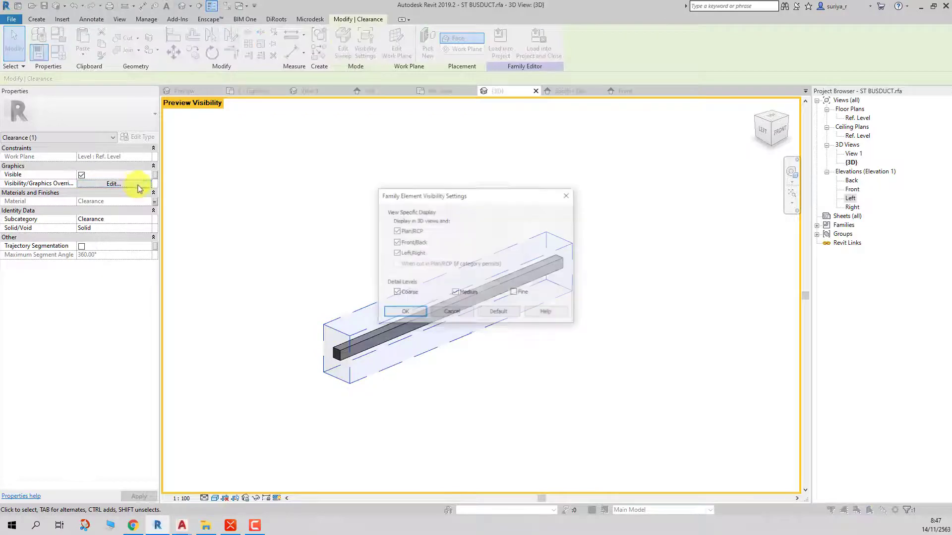
left_click(415, 316)
left_click(455, 410)
- Switch to Fine detail, orbit to the duct end, and apply the Shaded visual style
scroll(455, 409, "up", 2)
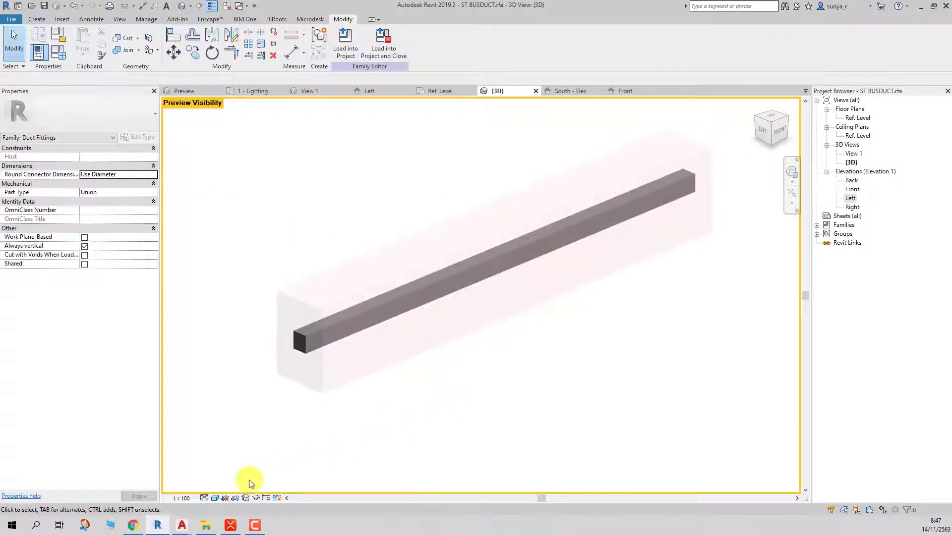
left_click(203, 498)
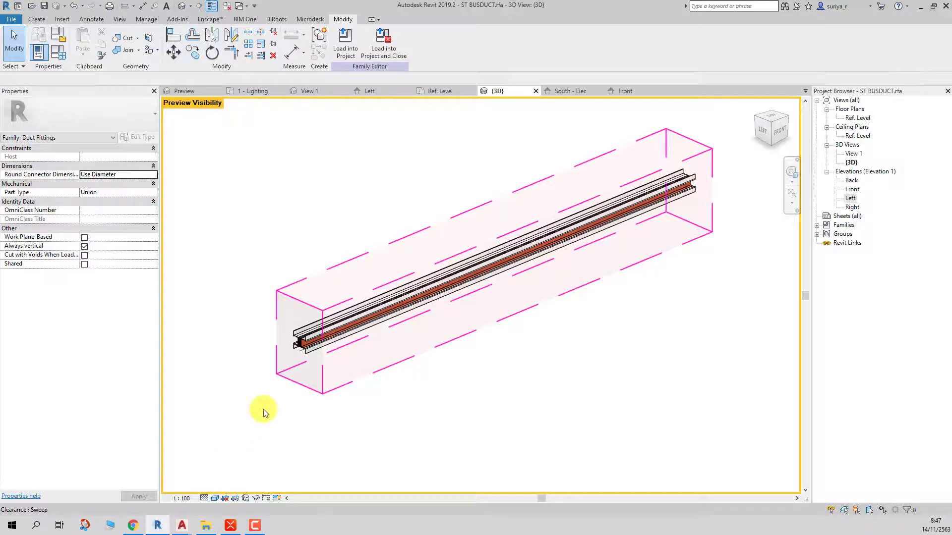
mouse_move(264, 413)
middle_mouse_down("shift")
mouse_move(280, 382)
mouse_move(516, 367)
mouse_move(279, 376)
mouse_move(511, 404)
mouse_move(416, 420)
middle_mouse_up("shift")
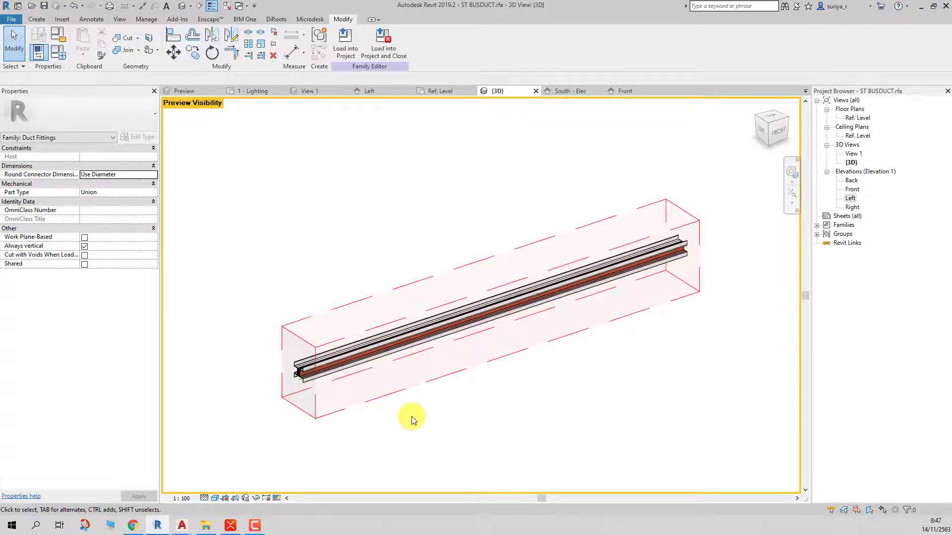
scroll(411, 416, "up", 3)
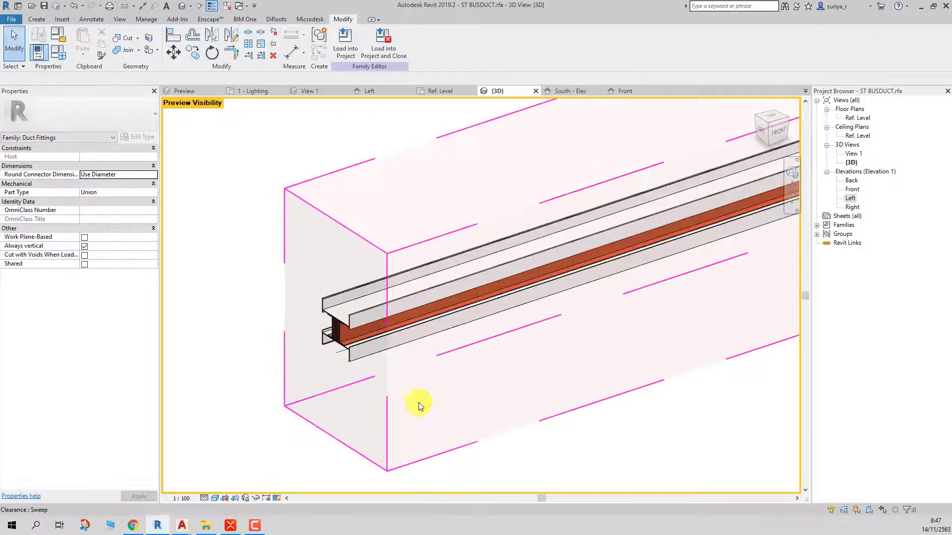
mouse_move(436, 367)
middle_mouse_down("shift")
mouse_move(382, 336)
mouse_move(361, 294)
mouse_move(440, 282)
mouse_move(529, 333)
middle_mouse_up("shift")
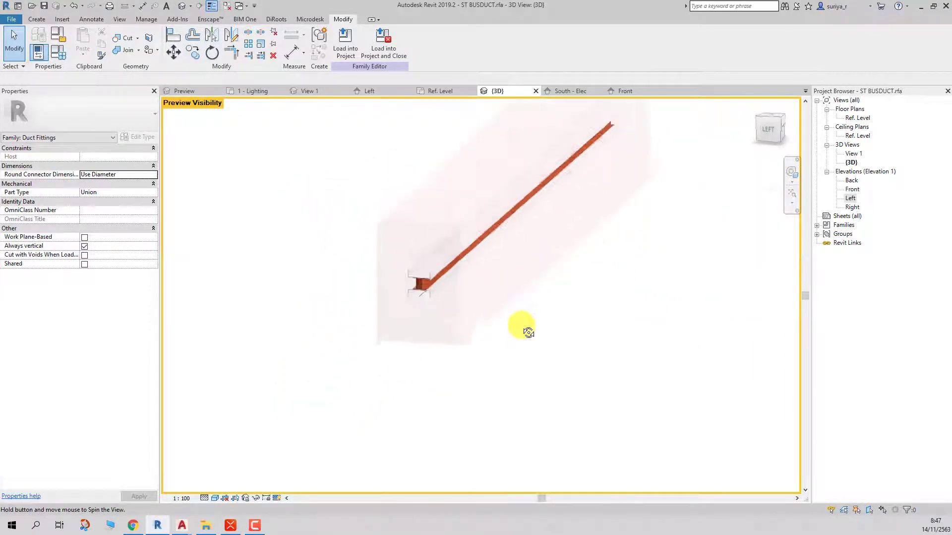
left_click(205, 498)
left_click(213, 476)
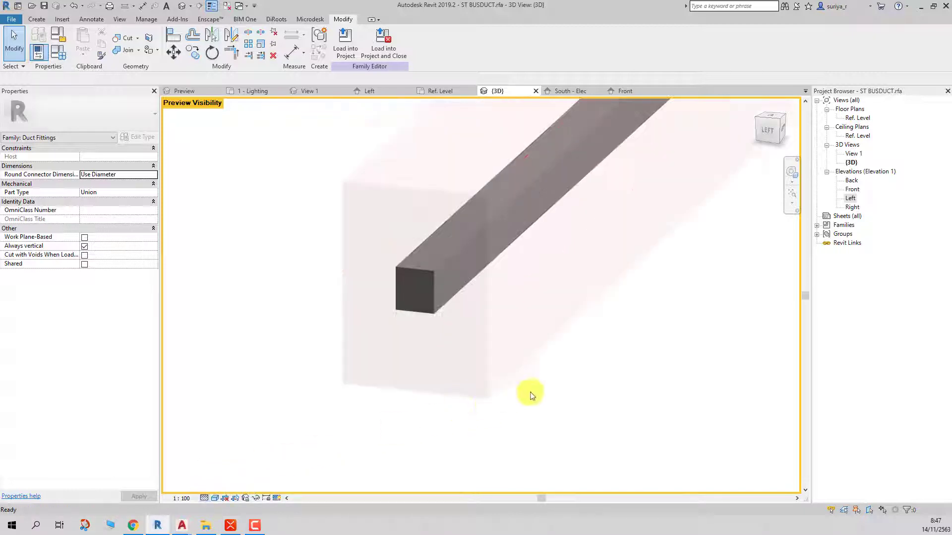
mouse_move(529, 391)
middle_mouse_down("shift")
mouse_move(530, 401)
mouse_move(486, 412)
middle_mouse_up("shift")
left_click(36, 19)
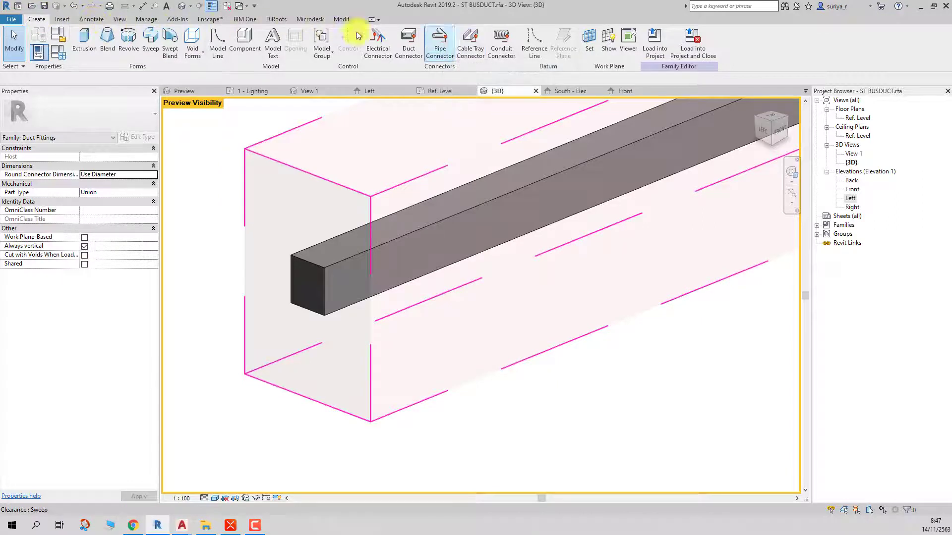
- Place duct connectors on both end faces of the busduct
left_click(407, 40)
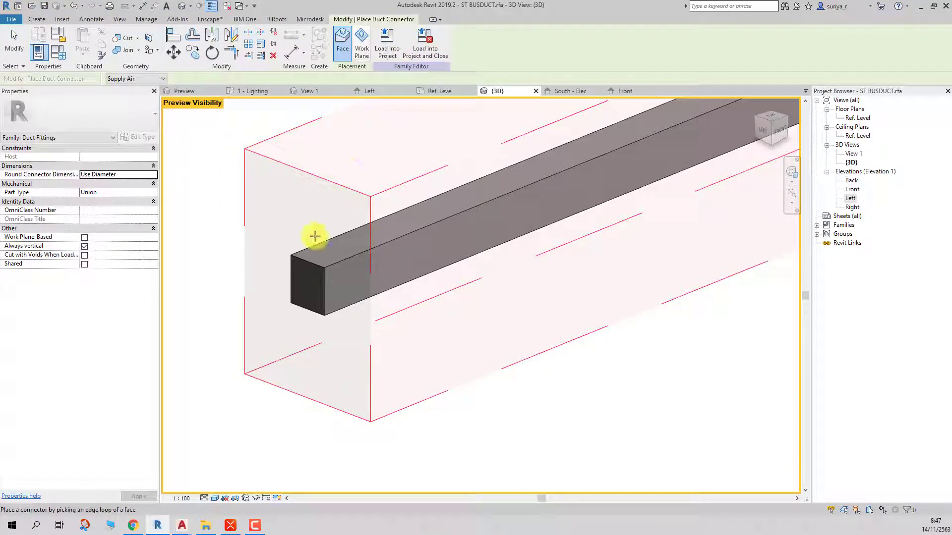
left_click(303, 261)
scroll(336, 268, "down", 4)
mouse_move(616, 329)
middle_mouse_down("shift")
mouse_move(395, 327)
mouse_move(494, 333)
middle_mouse_up("shift")
scroll(562, 337, "up", 5)
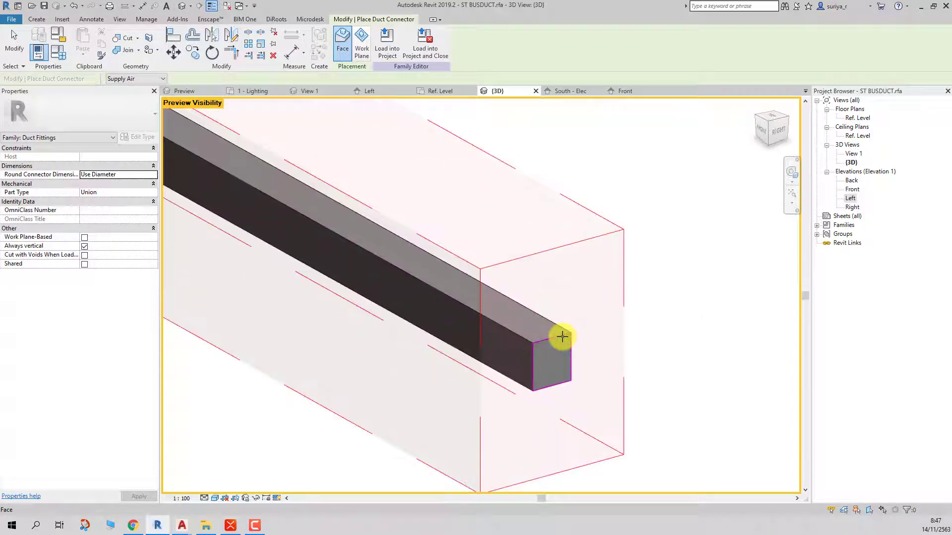
left_click(562, 337)
scroll(484, 327, "down", 3)
scroll(357, 318, "down", 2)
middle_click_drag(357, 317, 570, 323, "shift")
scroll(570, 321, "up", 3)
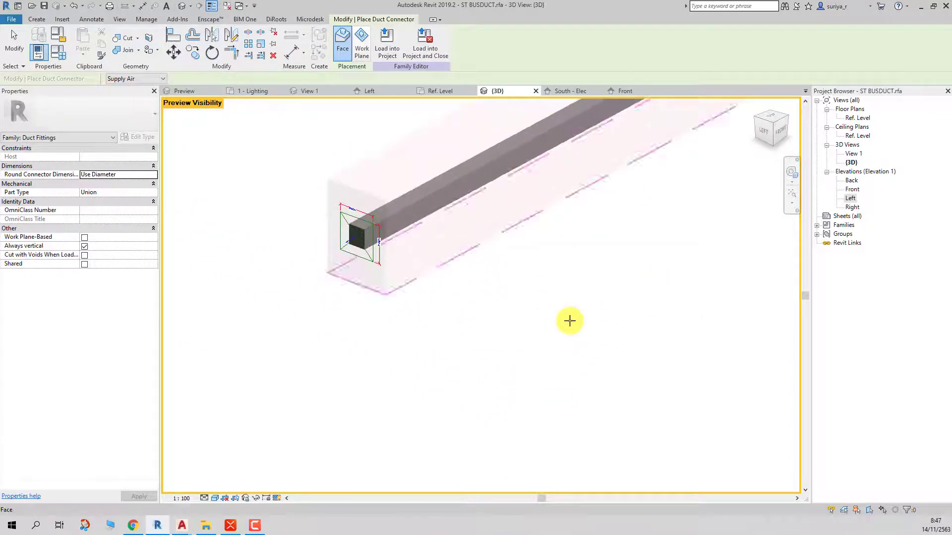
scroll(570, 321, "up", 2)
scroll(496, 282, "up", 1)
key("Escape")
scroll(403, 233, "up", 3)
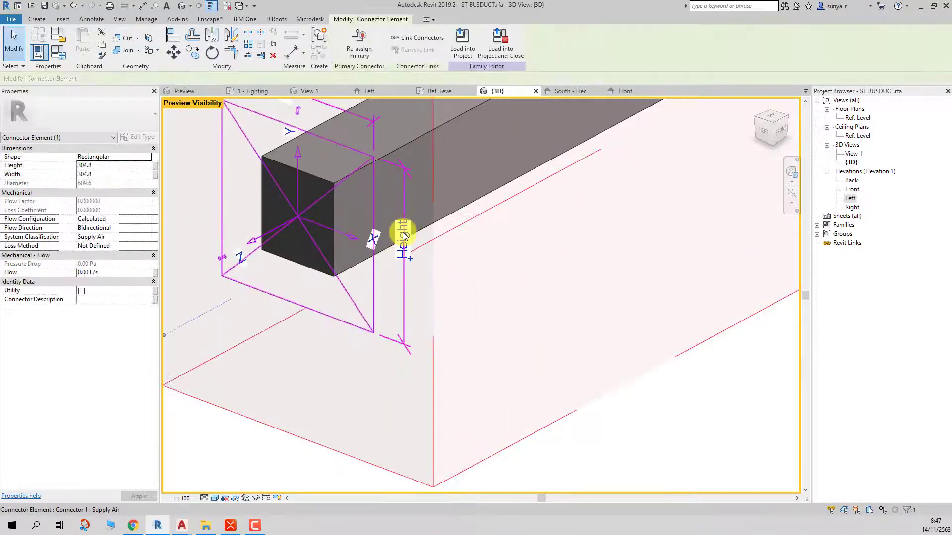
- Link the first connector's height to Height and width to Width
left_click(410, 258)
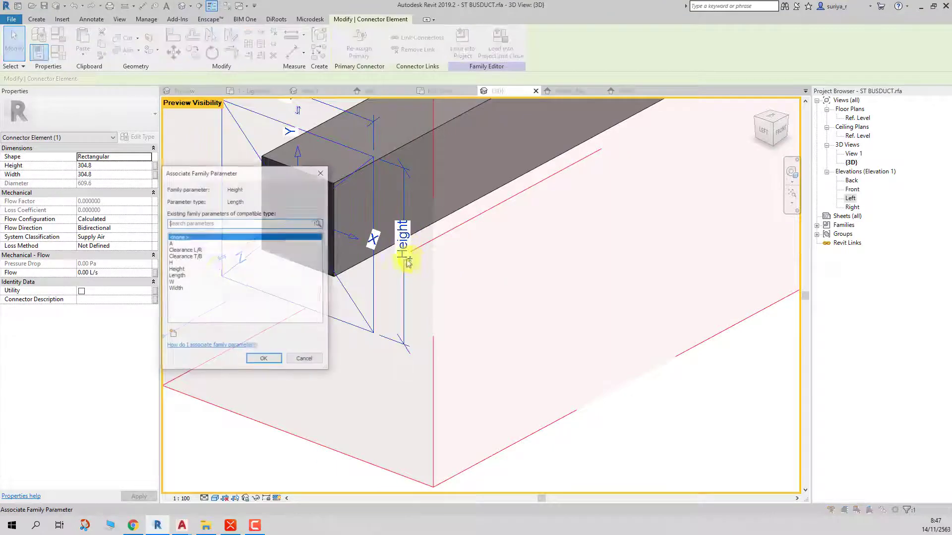
left_click(177, 270)
left_click(263, 359)
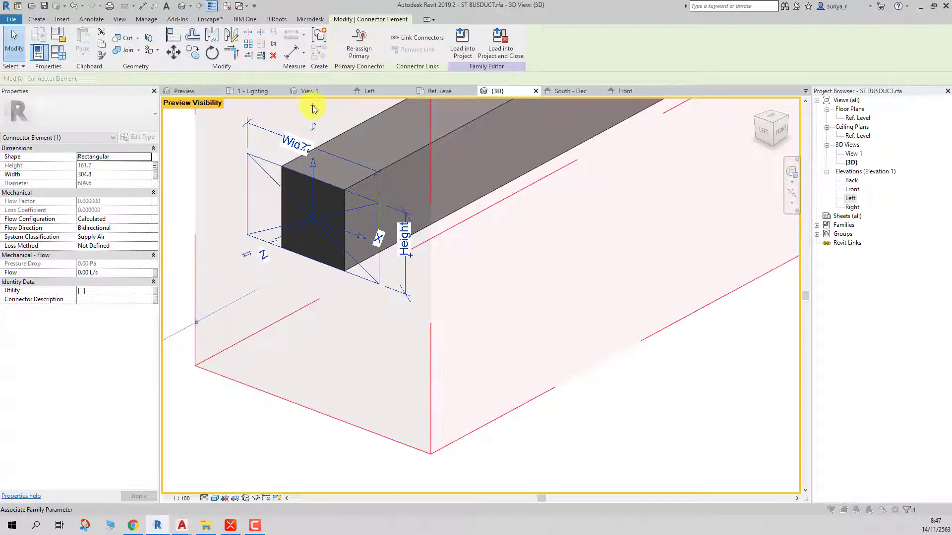
left_click(312, 106)
left_click(182, 290)
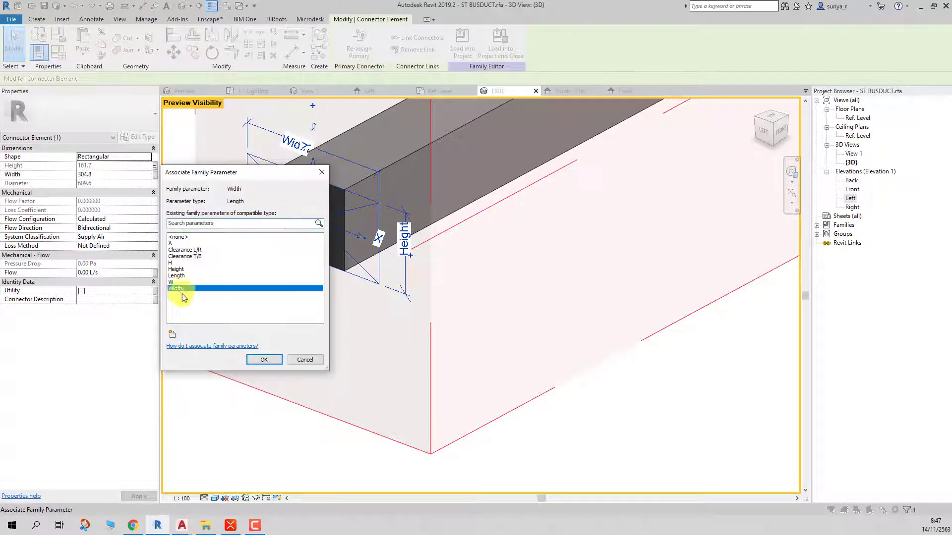
left_click(261, 360)
- Set the first connector's System Classification to Fitting
scroll(259, 360, "down", 3)
scroll(258, 360, "down", 4)
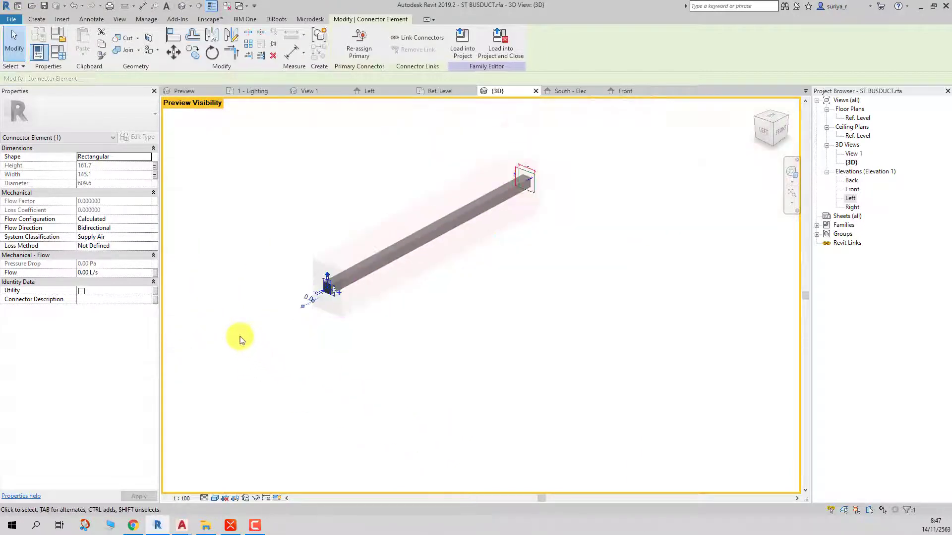
left_click(147, 237)
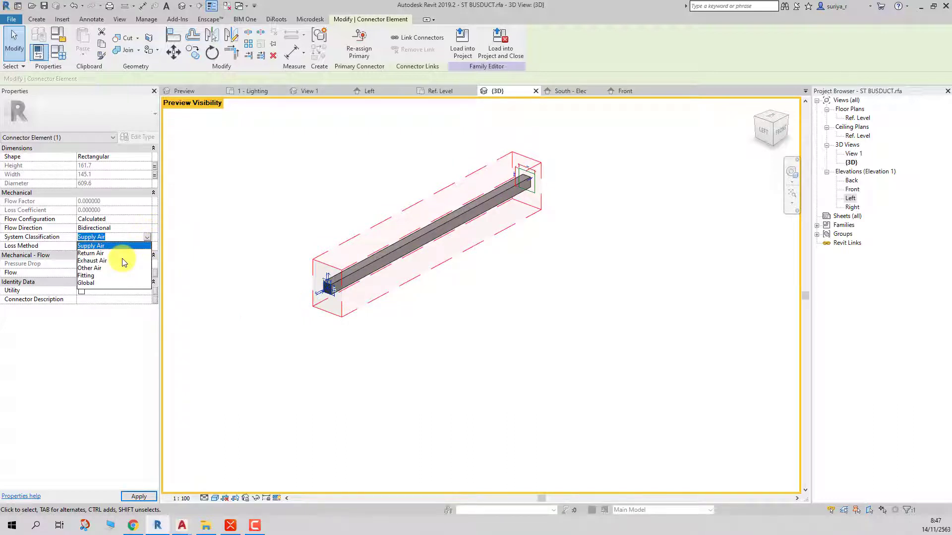
left_click(87, 276)
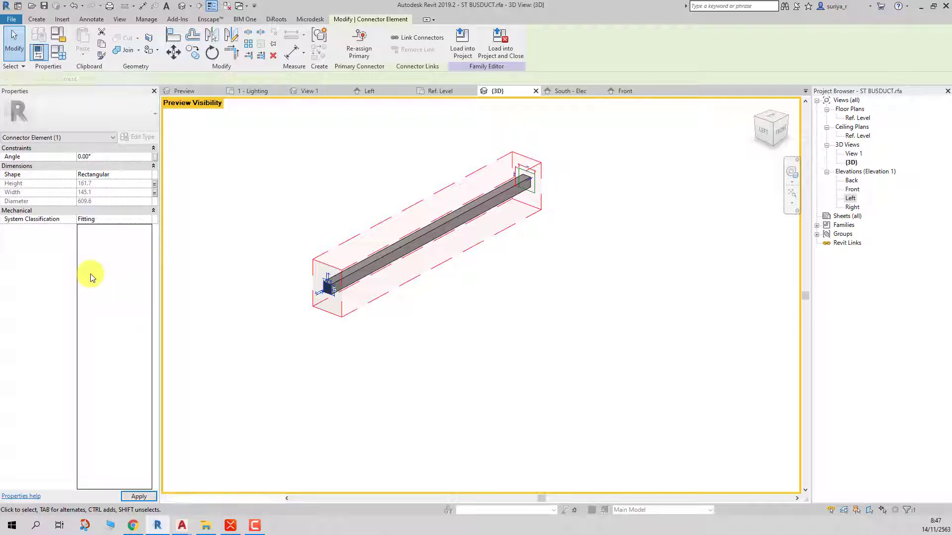
key("Escape")
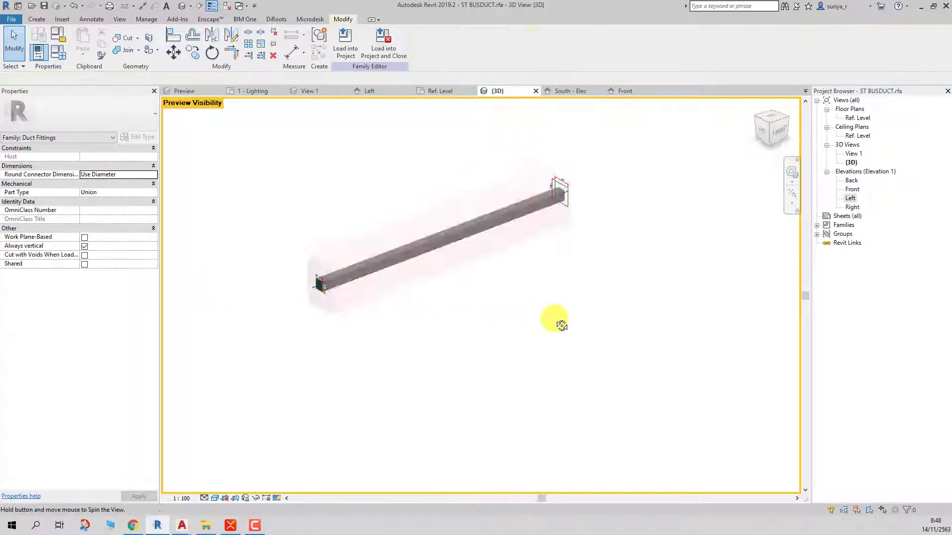
- Link the far-end connector's width to Width and height to Height
middle_click_drag(559, 324, 368, 313, "shift")
scroll(370, 315, "up", 5)
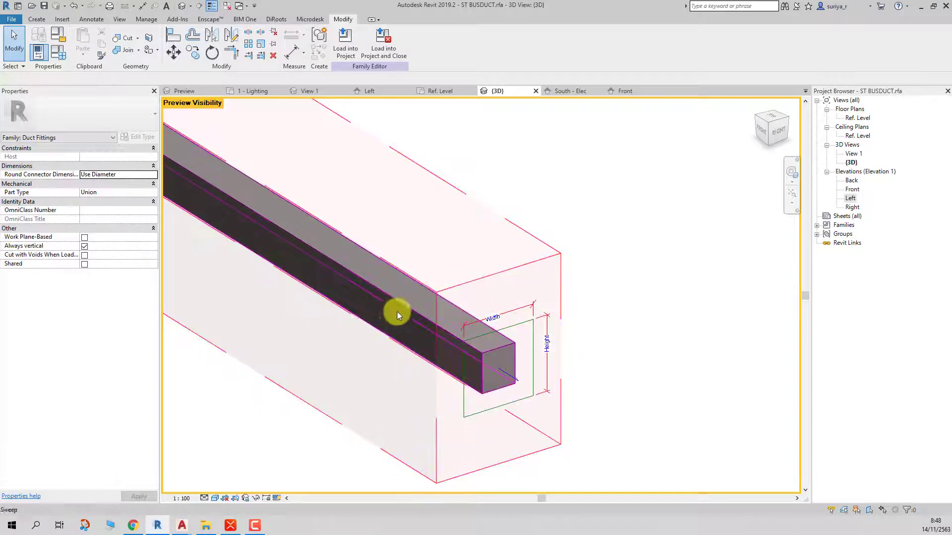
left_click(494, 317)
left_click(495, 314)
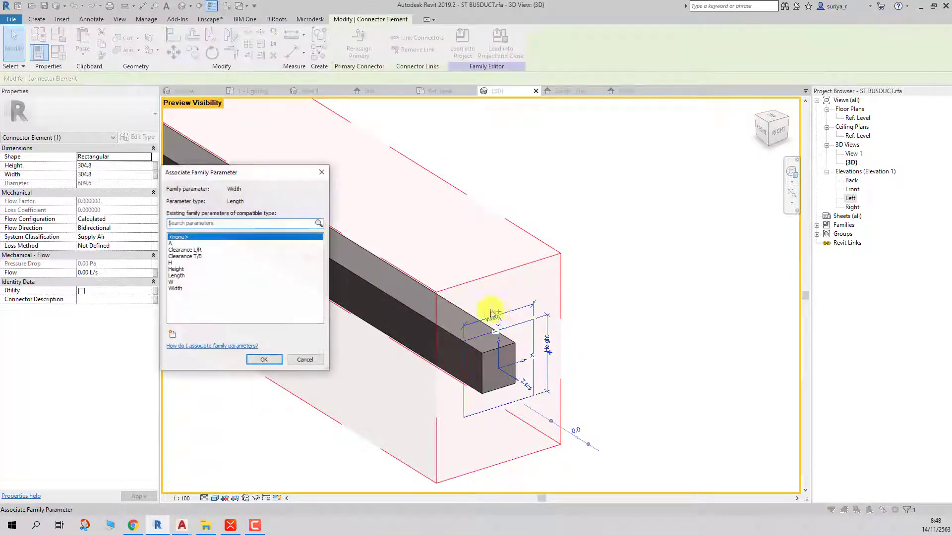
left_click(176, 289)
left_click(264, 360)
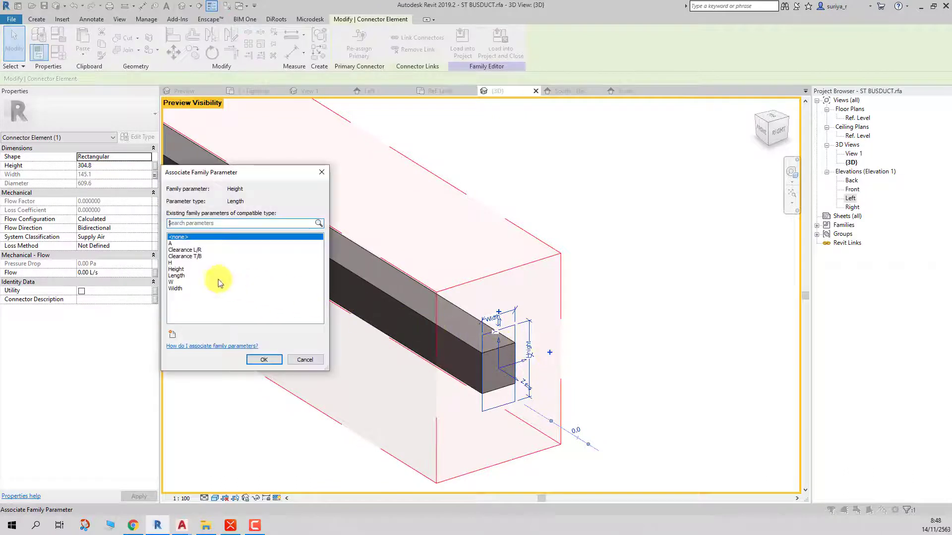
left_click(180, 270)
left_click(263, 359)
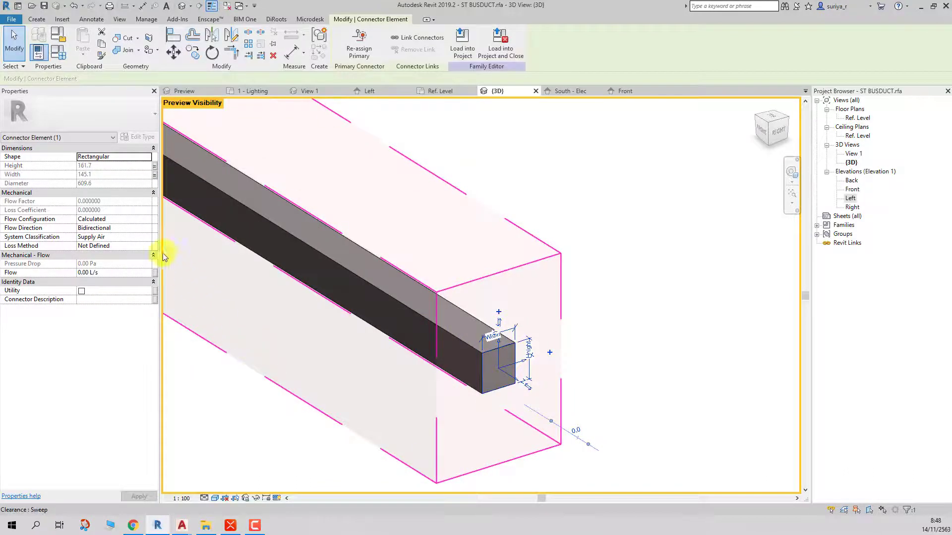
- Classify the far-end connector as Fitting, then orbit to review the finished duct
left_click(148, 239)
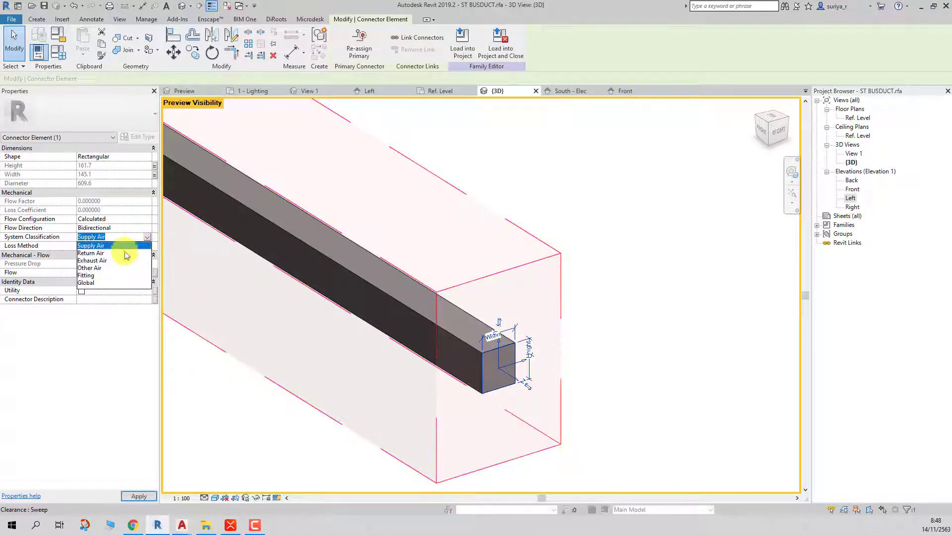
left_click(111, 280)
left_click(285, 451)
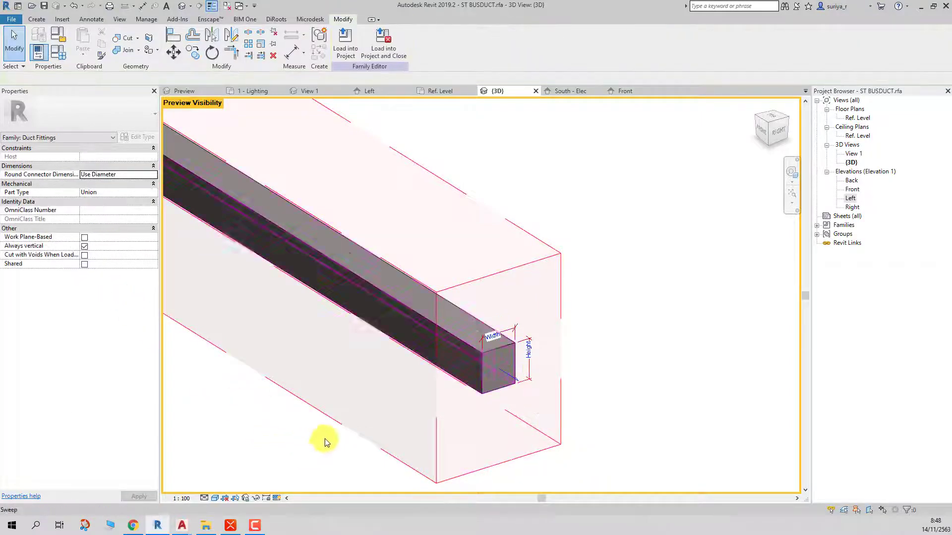
scroll(616, 365, "down", 5)
middle_click_drag(616, 366, 447, 390, "shift")
scroll(583, 381, "up", 3)
scroll(583, 381, "down", 3)
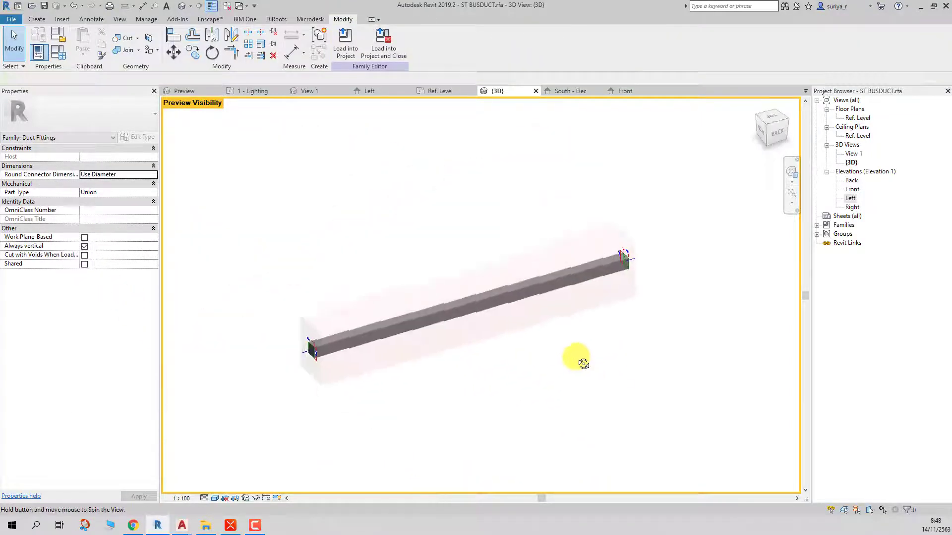
middle_click_drag(602, 330, 575, 371, "shift")
scroll(576, 403, "up", 2)
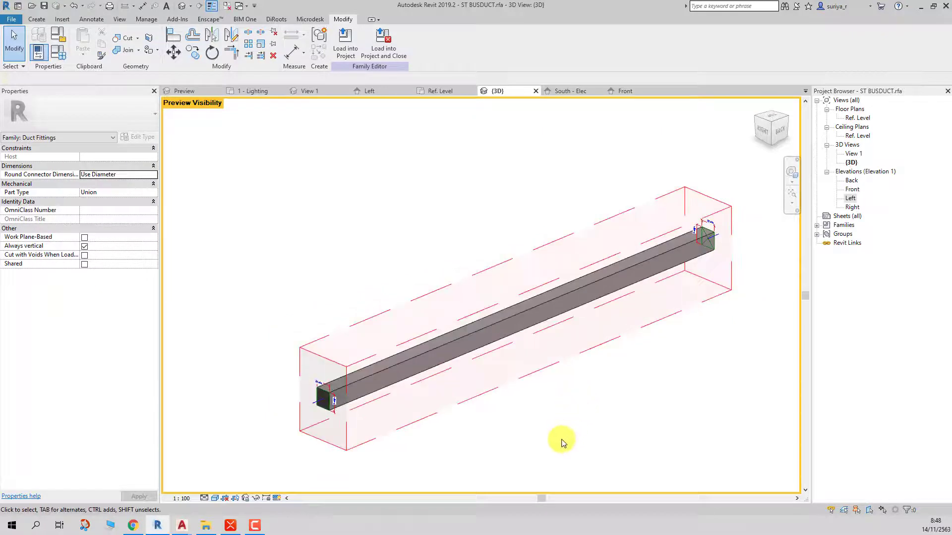
scroll(561, 440, "up", 2)
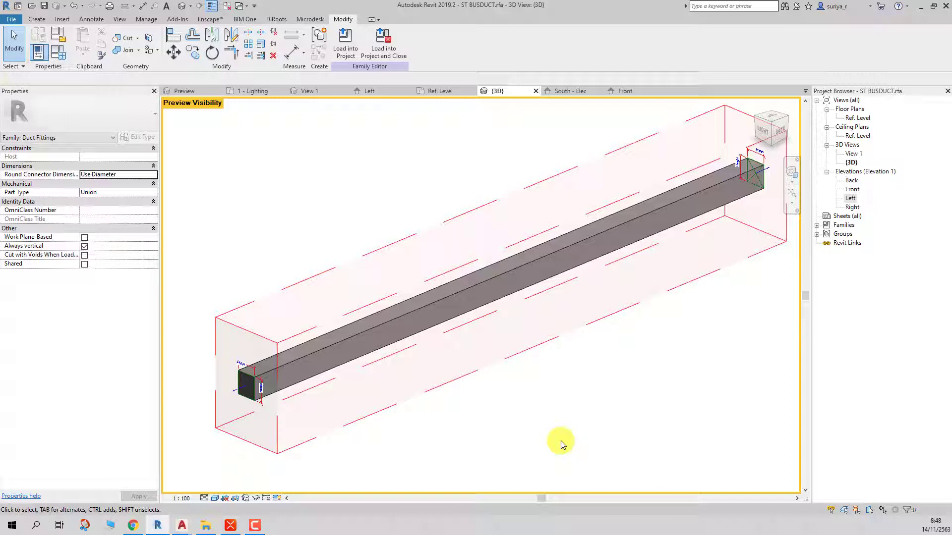
- Zoom out and set the 3D view's detail level to Fine to reveal the copper conductors
scroll(533, 296, "down", 2)
scroll(534, 296, "down", 1)
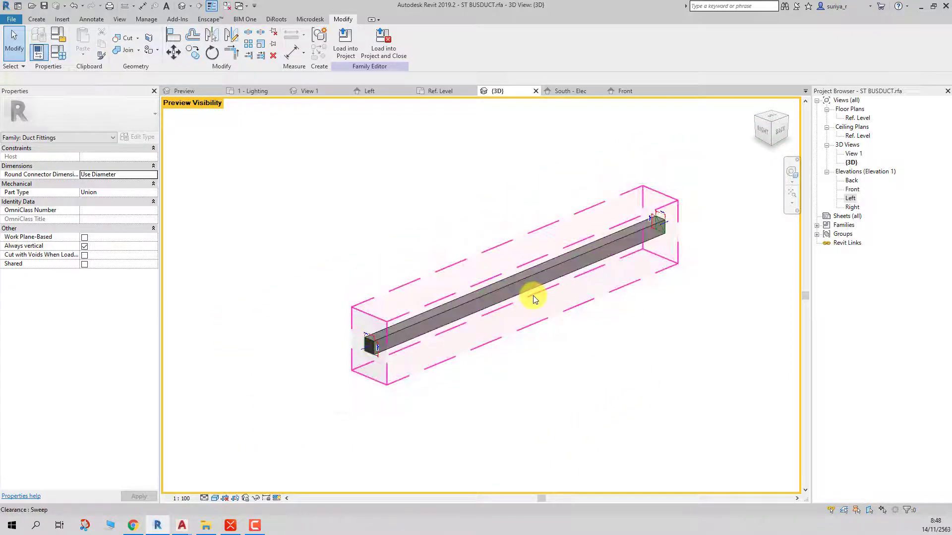
left_click(204, 499)
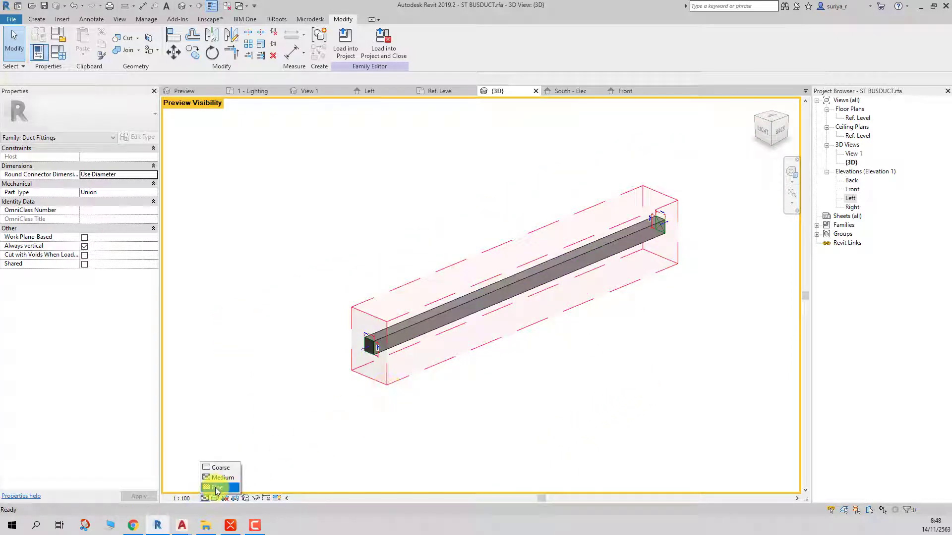
left_click(213, 483)
scroll(212, 486, "up", 2)
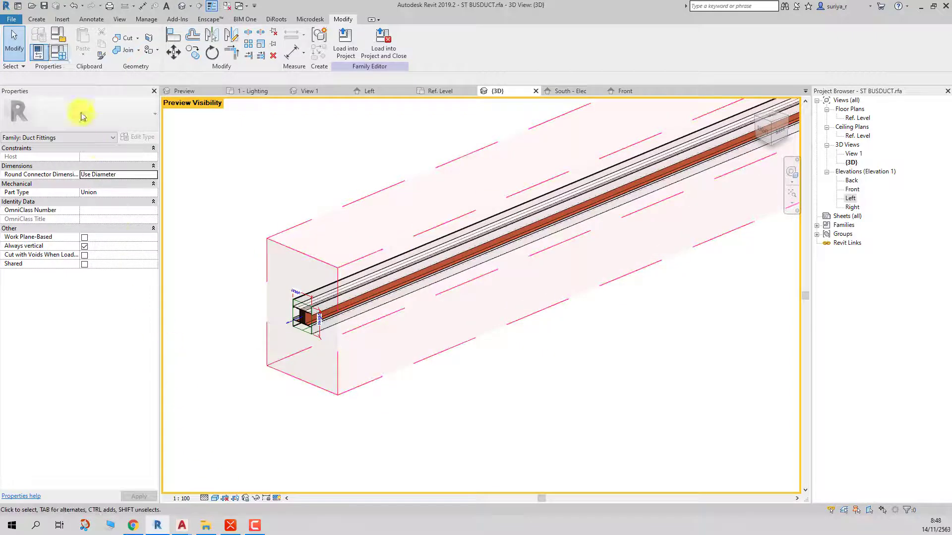
- Switch the family type to CU.BUSDUCT 2500A in Family Types and apply it
left_click(58, 54)
left_click(667, 68)
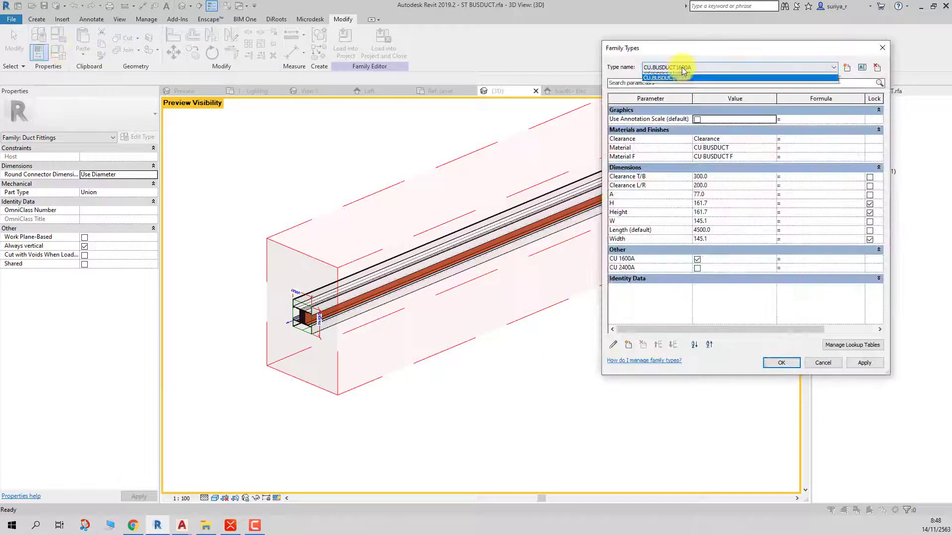
left_click(682, 76)
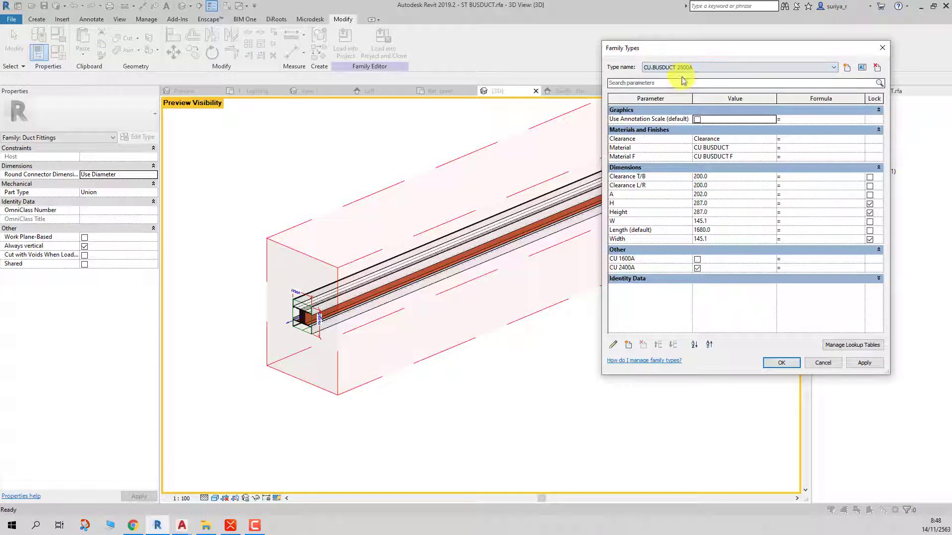
left_click(863, 363)
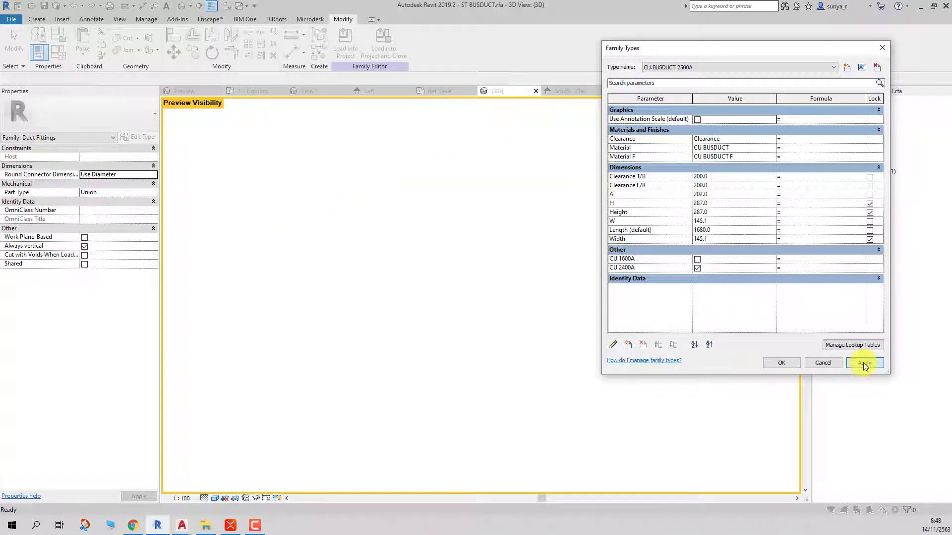
- Keep CU.BUSDUCT 2500A and set its default Length to 5000, then apply
left_click(745, 69)
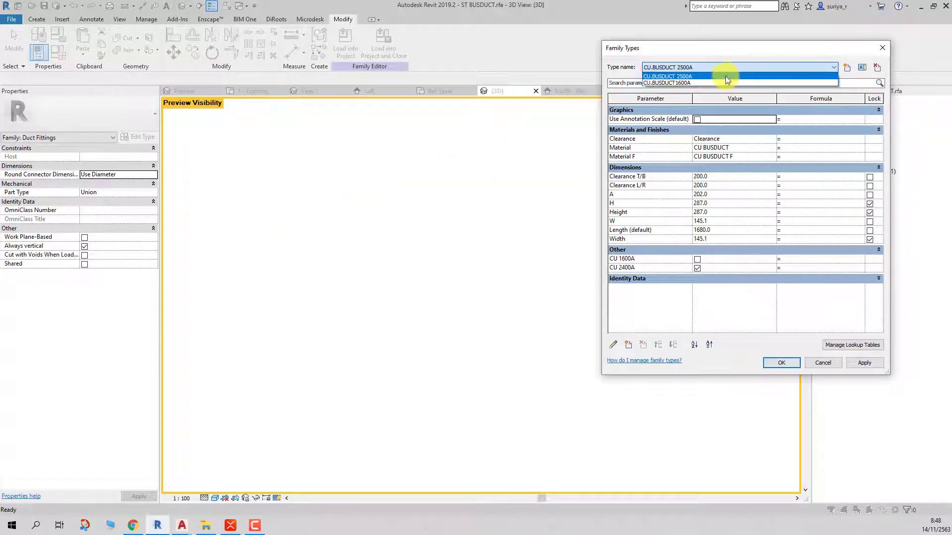
left_click(725, 75)
left_click(859, 359)
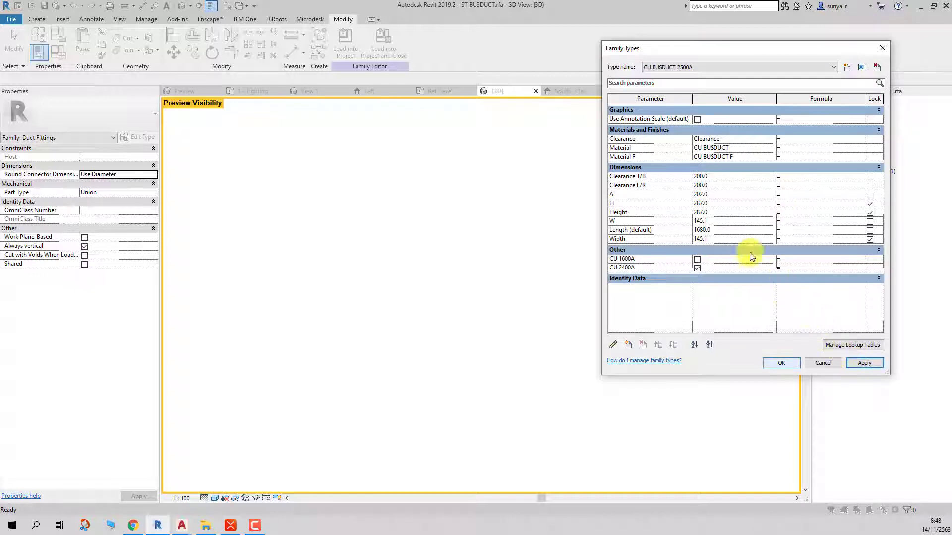
type("5000")
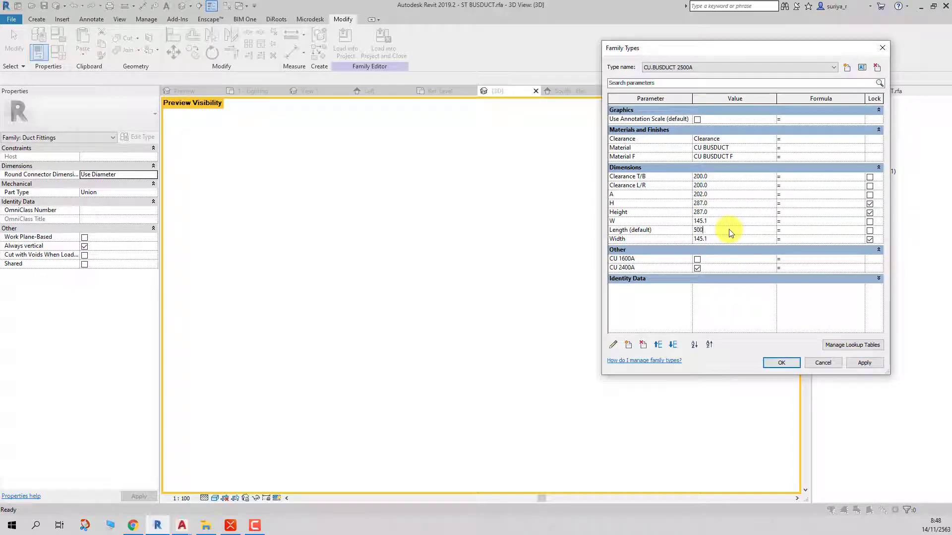
key("Tab")
left_click(864, 362)
- Accept the Family Types changes and orbit to view the whole busduct
left_click(782, 365)
scroll(446, 384, "down", 5)
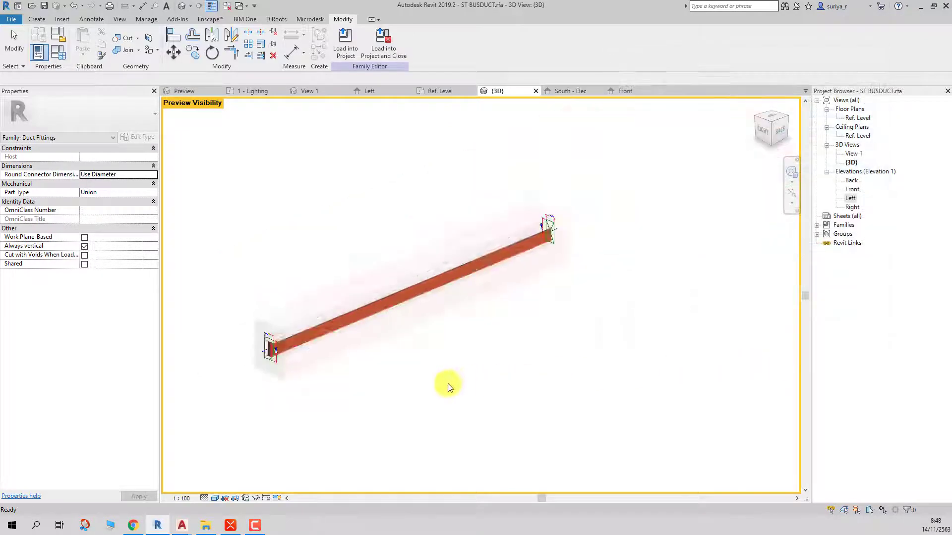
scroll(447, 384, "up", 2)
scroll(445, 386, "up", 4)
scroll(347, 386, "down", 3)
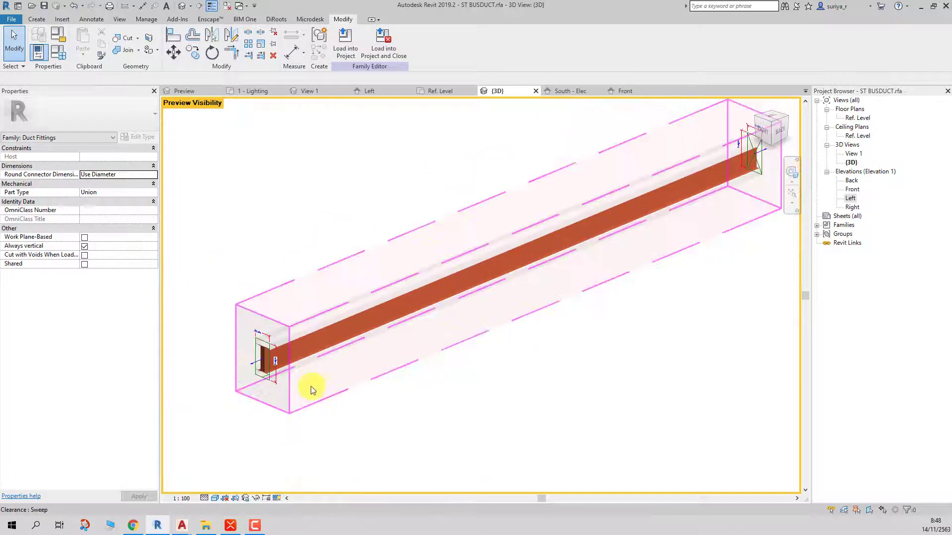
mouse_move(311, 387)
middle_mouse_down("shift")
mouse_move(431, 351)
mouse_move(340, 350)
middle_mouse_up("shift")
scroll(331, 352, "up", 2)
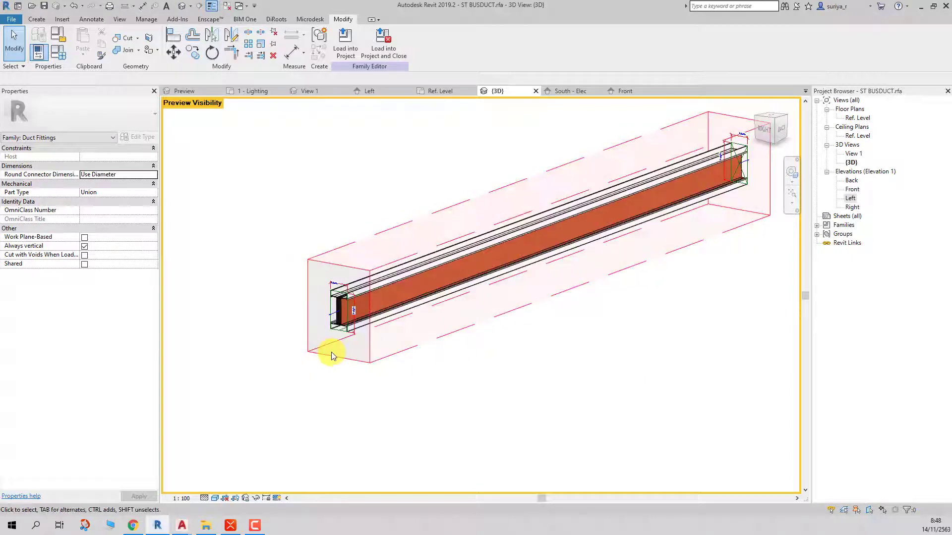
scroll(331, 352, "up", 3)
scroll(331, 352, "up", 2)
scroll(330, 351, "up", 2)
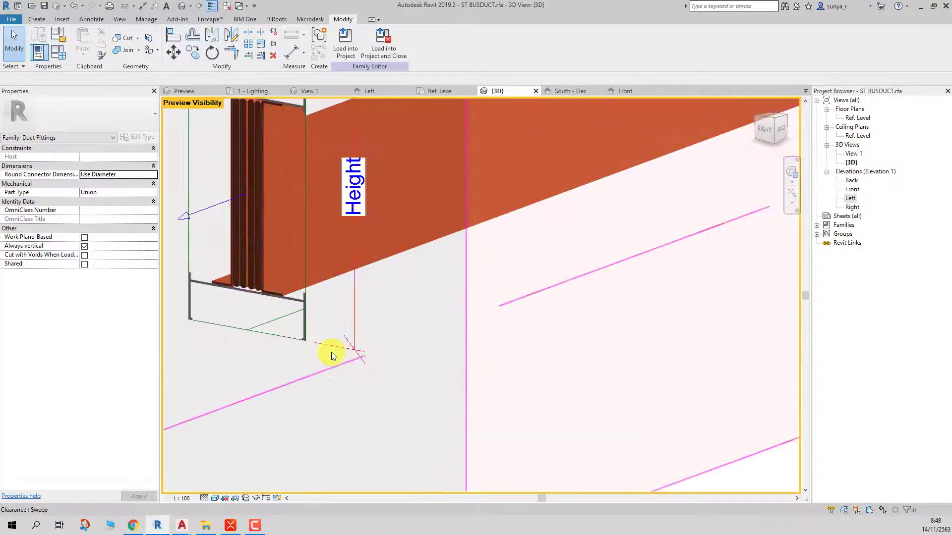
scroll(340, 347, "down", 2)
scroll(340, 347, "down", 3)
scroll(519, 262, "down", 3)
- Orbit and zoom to inspect the busduct end and clearance box from several sides
middle_click_drag(519, 262, 257, 252, "shift")
scroll(257, 253, "up", 3)
scroll(257, 251, "up", 2)
scroll(409, 270, "up", 2)
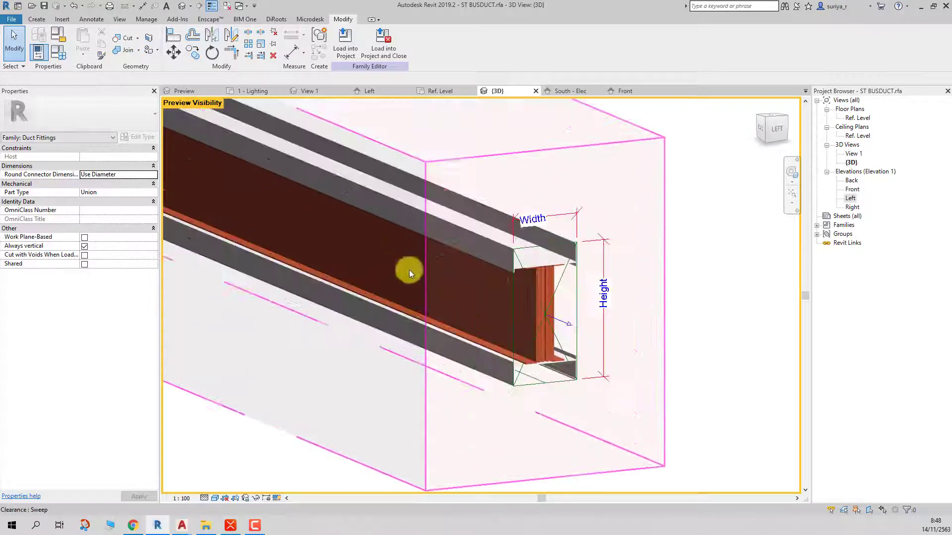
scroll(561, 289, "up", 3)
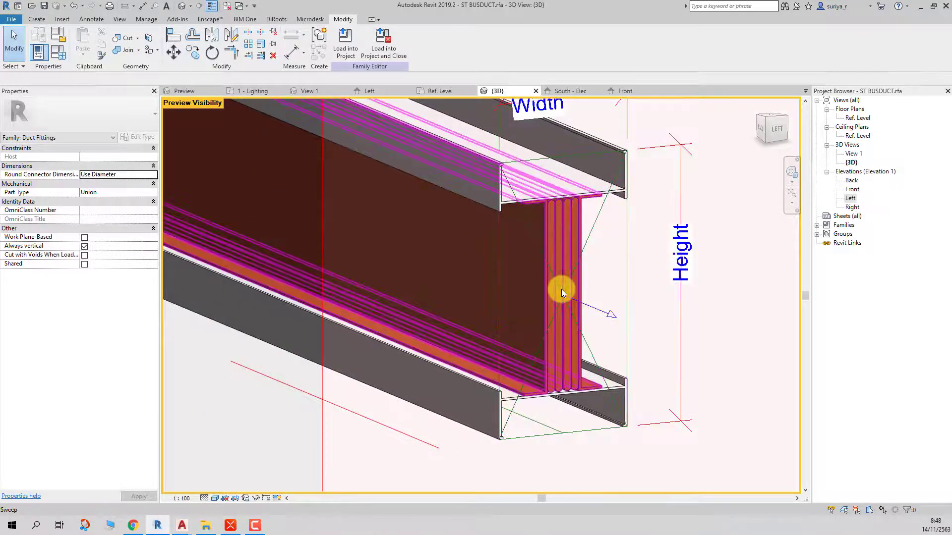
scroll(561, 290, "down", 3)
scroll(561, 289, "up", 2)
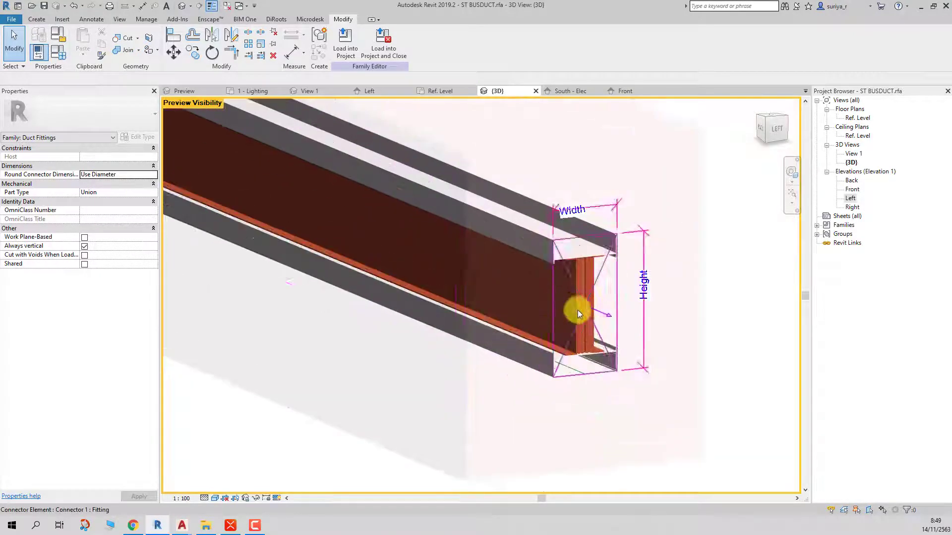
mouse_move(573, 310)
middle_mouse_down("shift")
mouse_move(601, 362)
mouse_move(480, 382)
mouse_move(541, 420)
middle_mouse_up("shift")
scroll(490, 389, "down", 3)
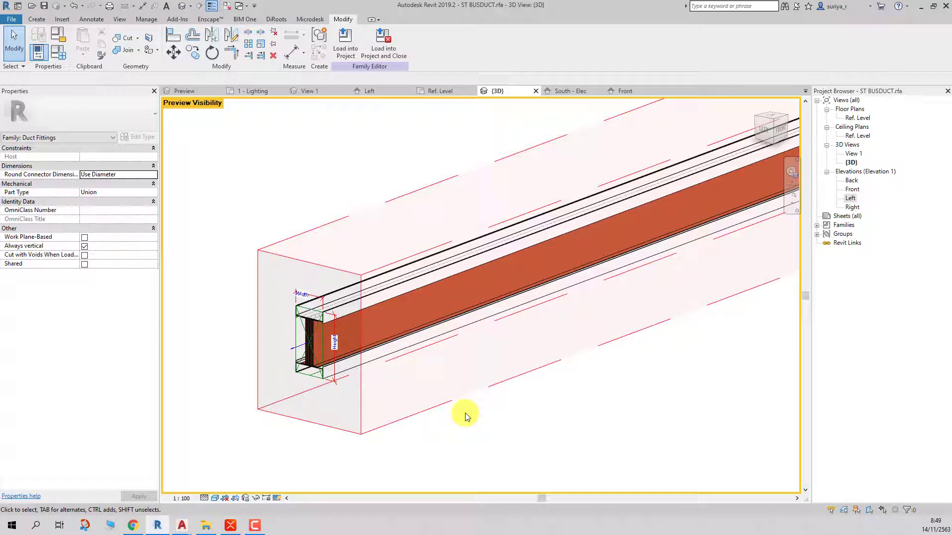
- Load the family into Project1 and place a CU.BUSDUCT 2500A instance on the 1 - Lighting plan
left_click(350, 48)
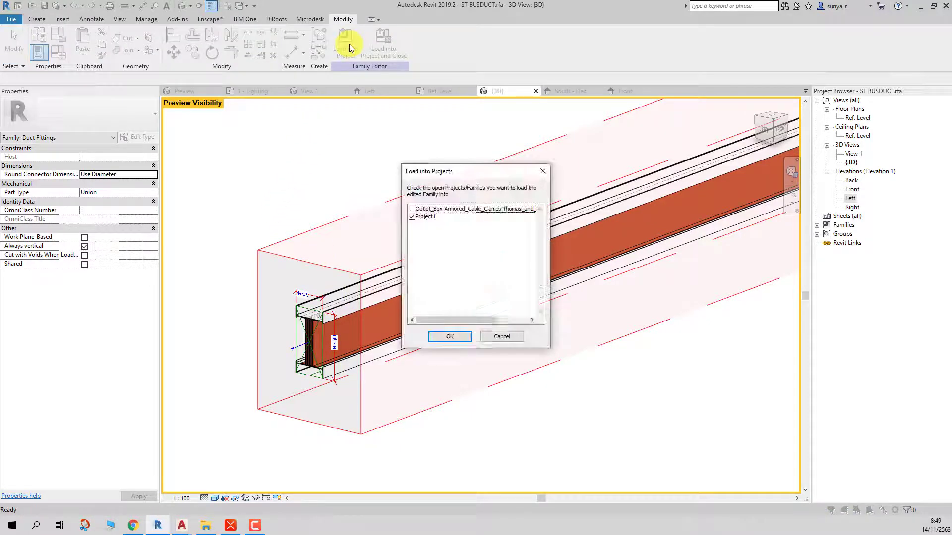
left_click(450, 339)
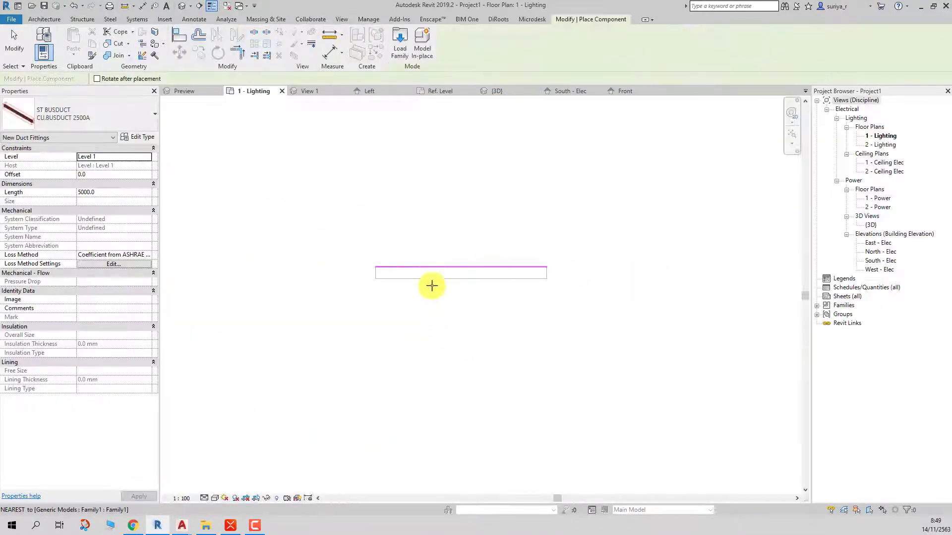
scroll(432, 285, "down", 2)
left_click(414, 231)
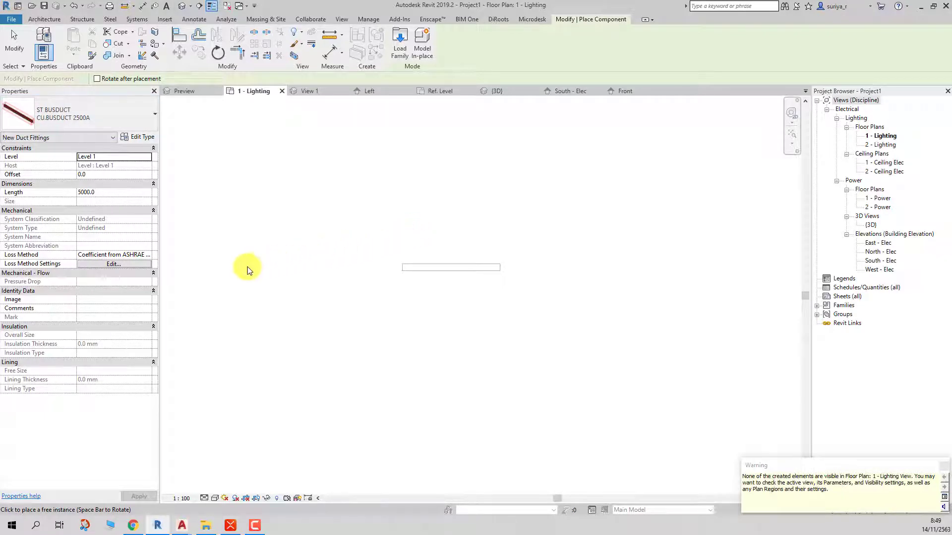
- Turn on Duct Fittings, Insulations, Linings, Placeholders and Ducts in the Lighting plan's visibility settings
key("Escape")
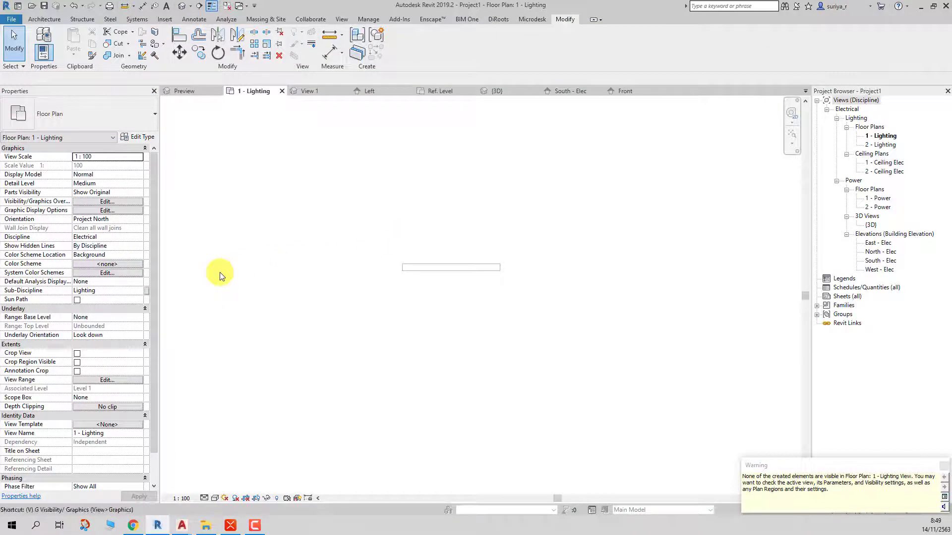
key("g")
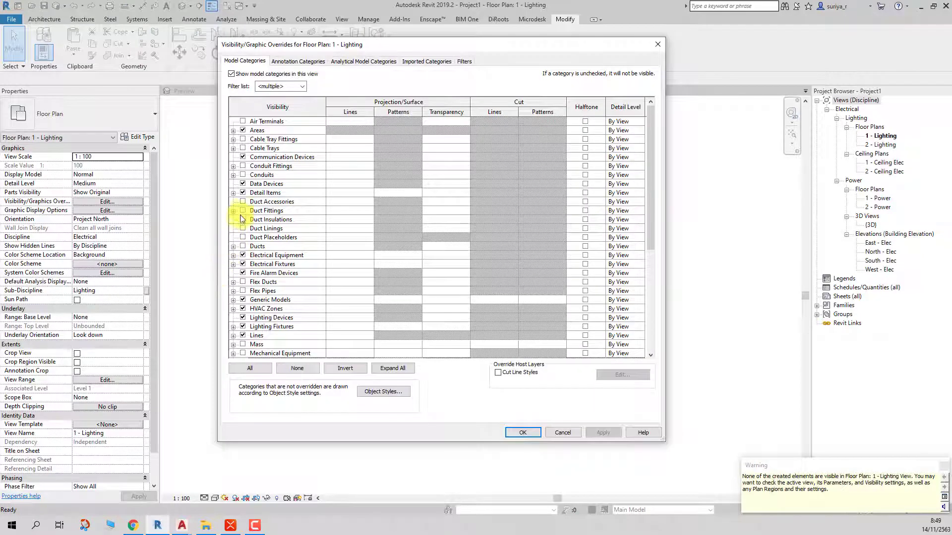
left_click(243, 210)
left_click(243, 228)
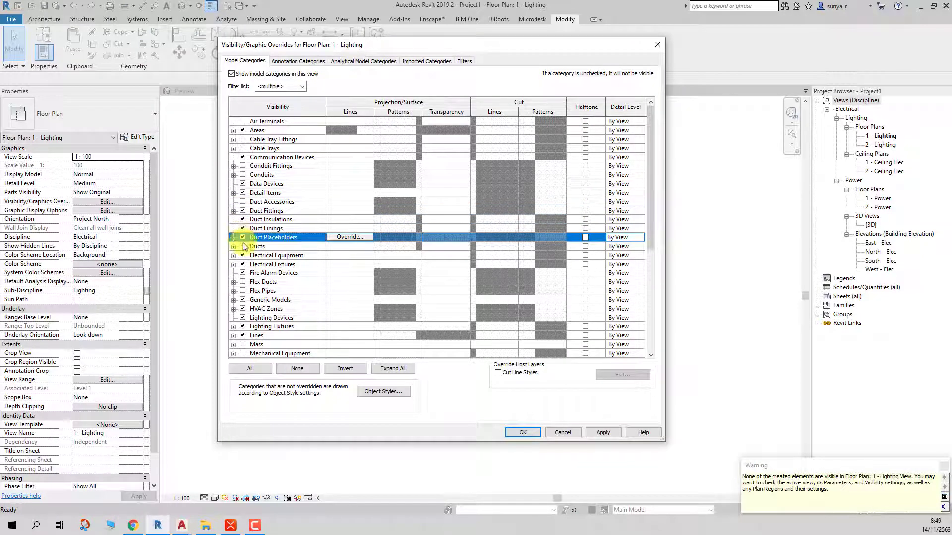
left_click(242, 246)
left_click(601, 432)
left_click(540, 434)
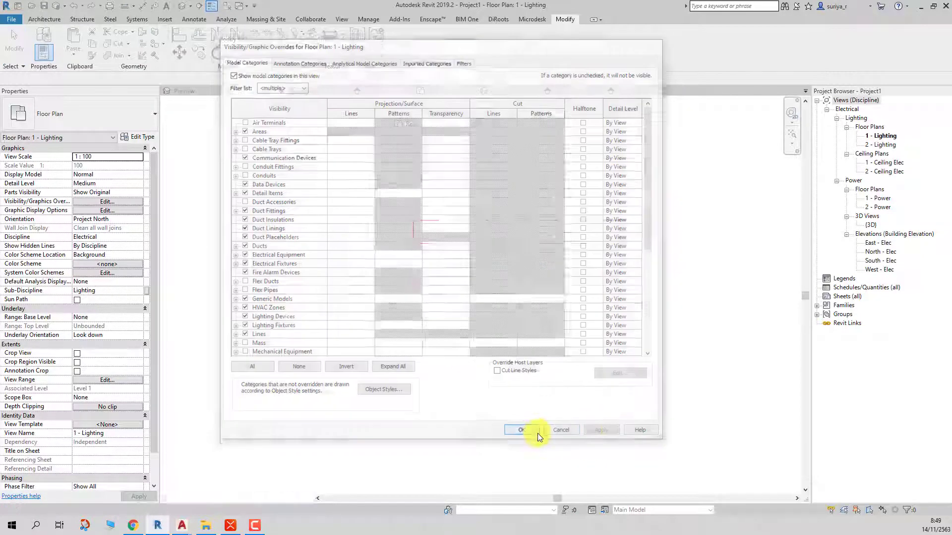
left_click(514, 242)
- Dismiss the save reminder and set the Lighting plan's detail level to Fine
left_click(513, 322)
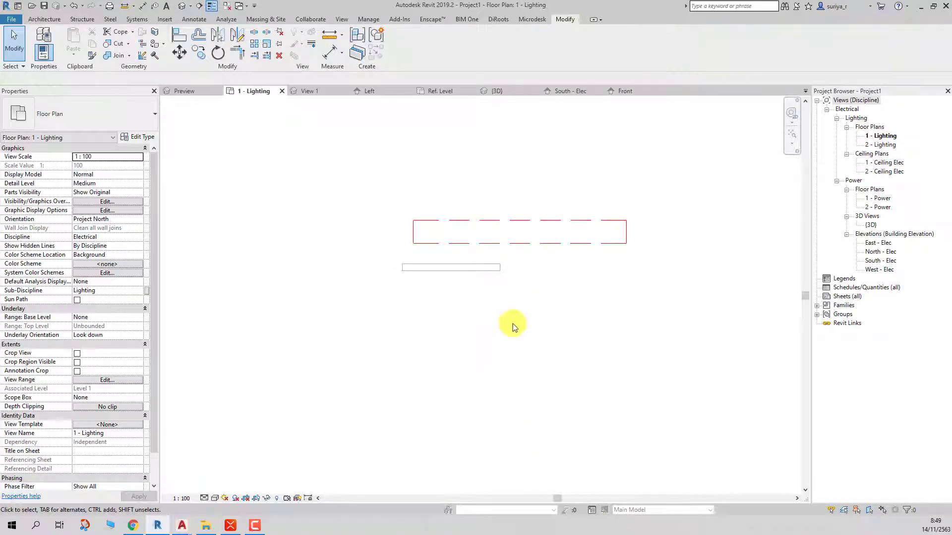
scroll(514, 201, "up", 1)
scroll(513, 200, "up", 1)
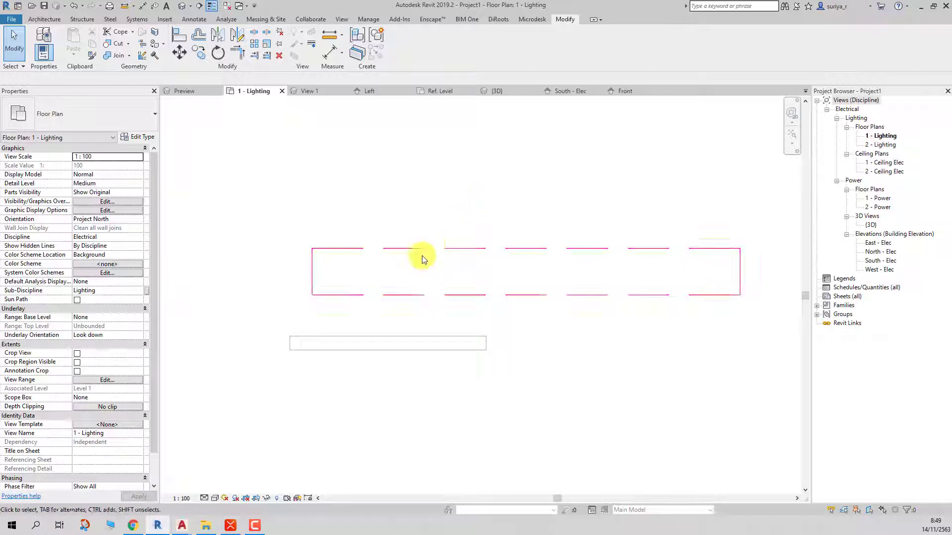
left_click(215, 497)
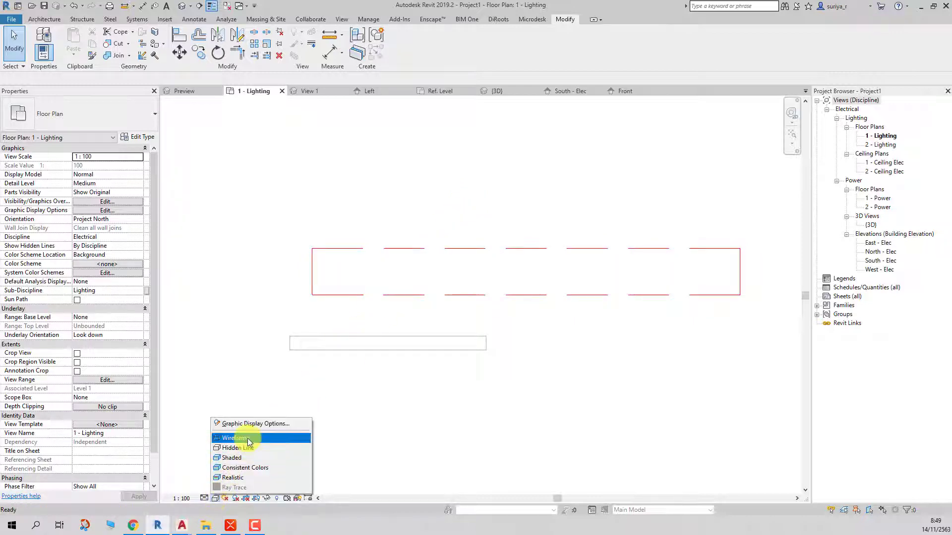
left_click(539, 301)
scroll(510, 278, "down", 1)
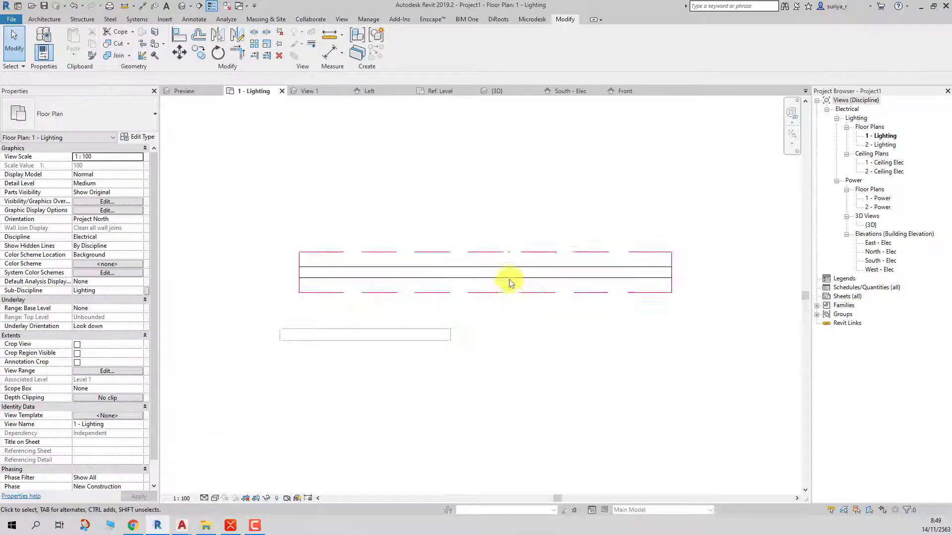
scroll(481, 259, "down", 2)
left_click(480, 258)
left_click(205, 498)
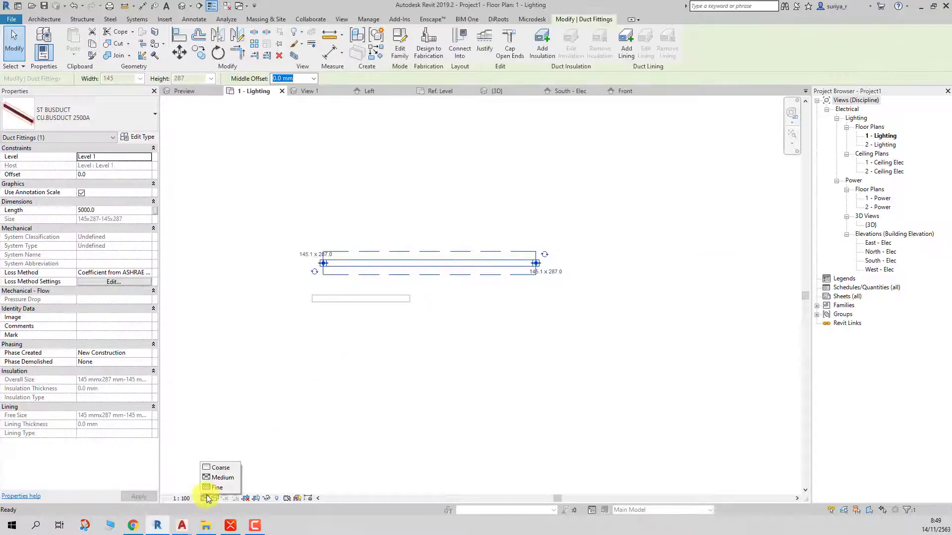
left_click(221, 487)
- Switch the Lighting plan to the Shaded visual style
left_click(463, 325)
scroll(446, 314, "up", 2)
scroll(320, 262, "up", 1)
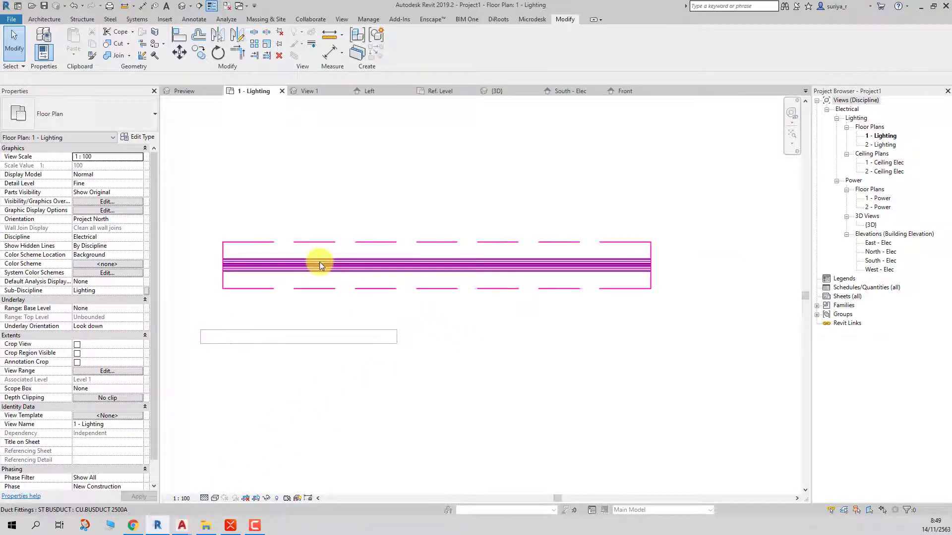
left_click(320, 266)
scroll(263, 285, "down", 1)
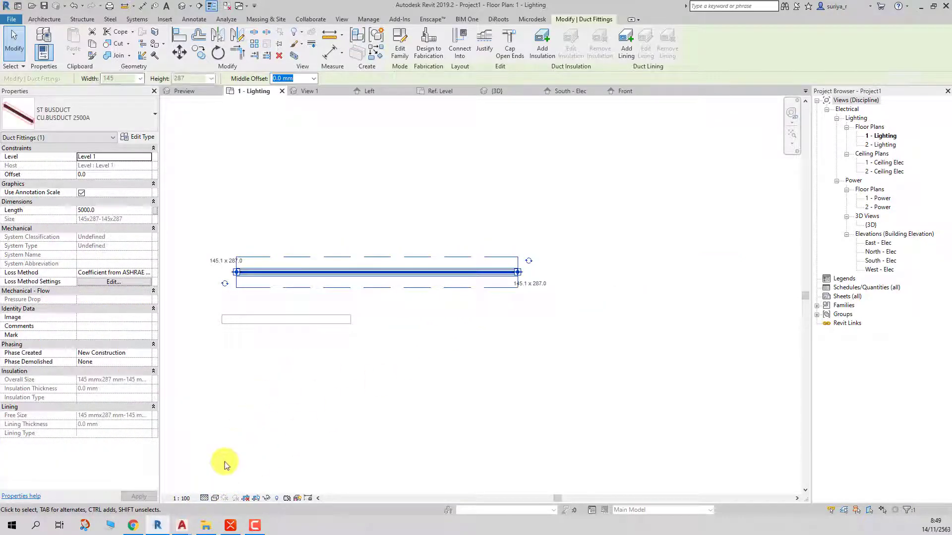
left_click(215, 498)
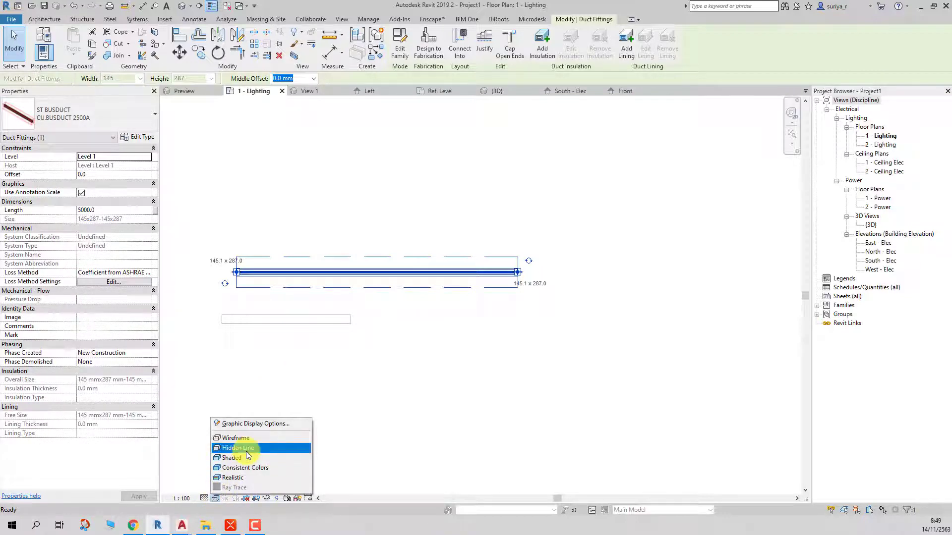
left_click(246, 455)
left_click(377, 372)
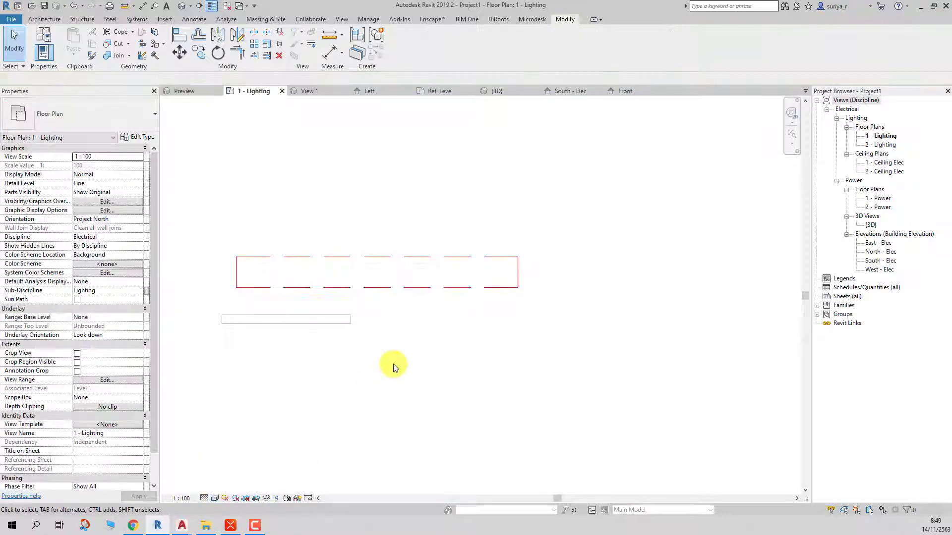
- Switch the plan to Wireframe and open the default 3D view
left_click(460, 281)
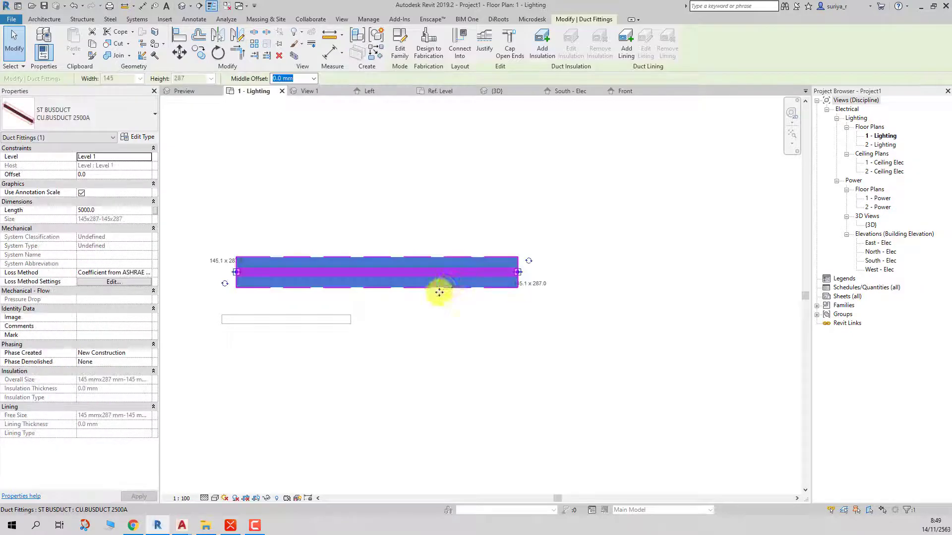
left_click(316, 375)
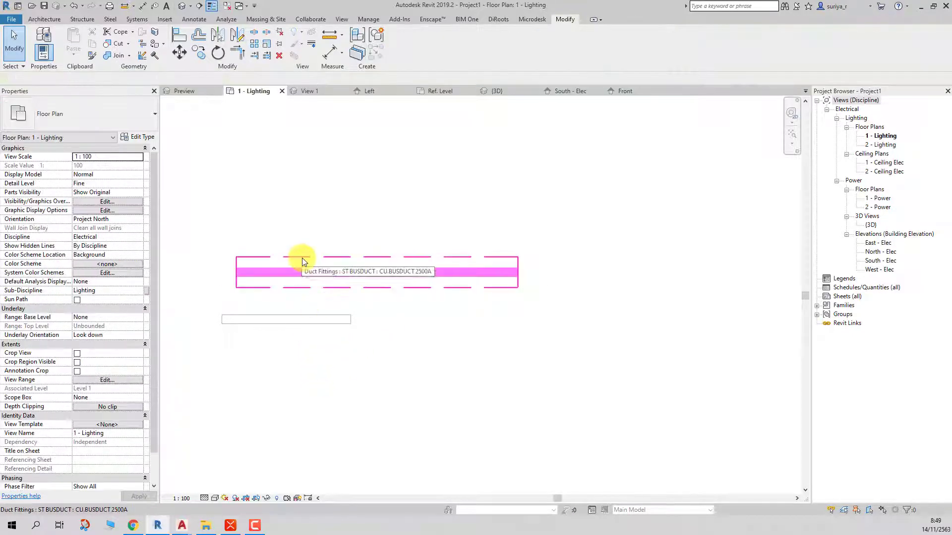
scroll(415, 227, "down", 3)
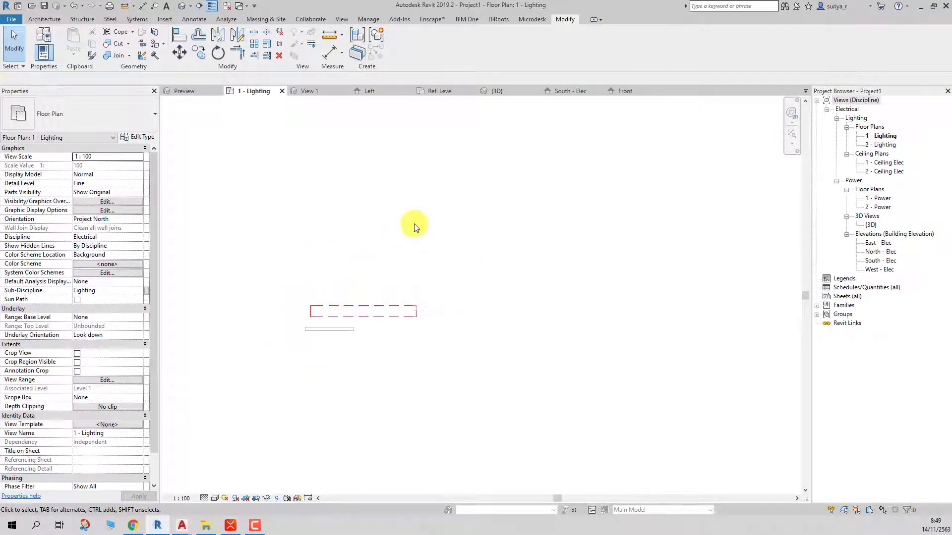
scroll(388, 296, "up", 2)
scroll(370, 338, "up", 1)
left_click(371, 337)
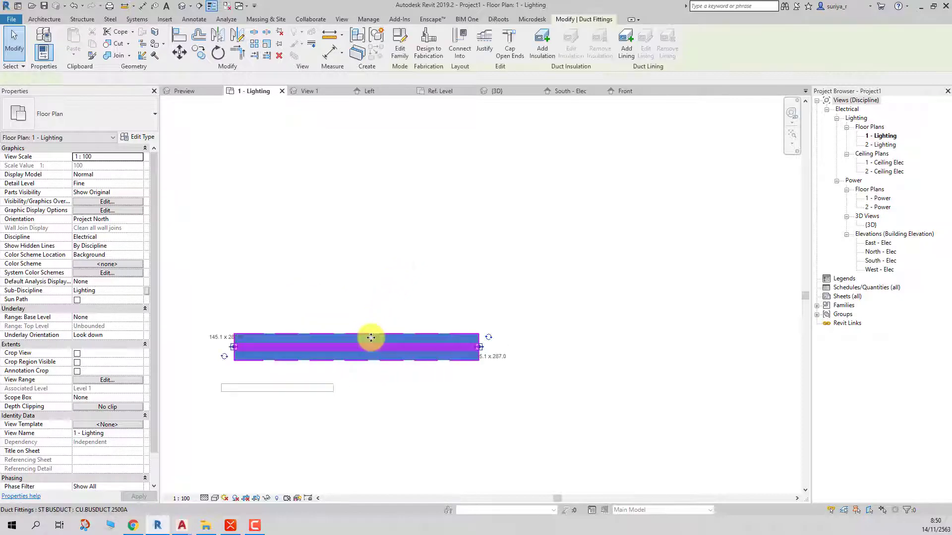
scroll(371, 338, "up", 2)
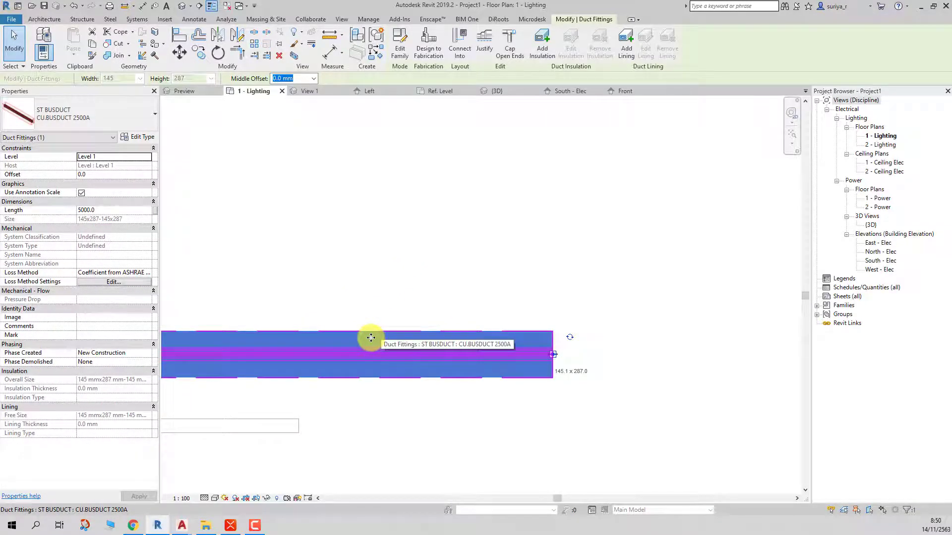
left_click(316, 293)
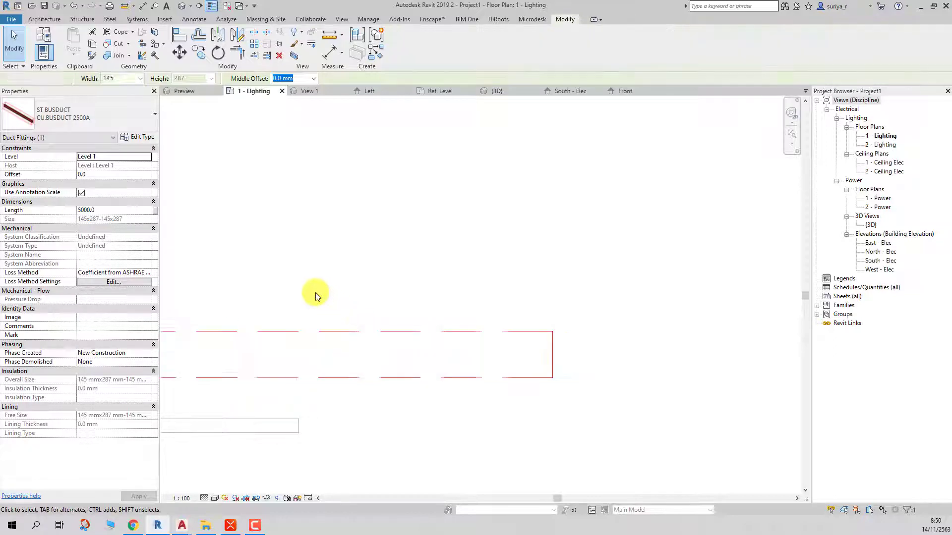
scroll(525, 269, "down", 3)
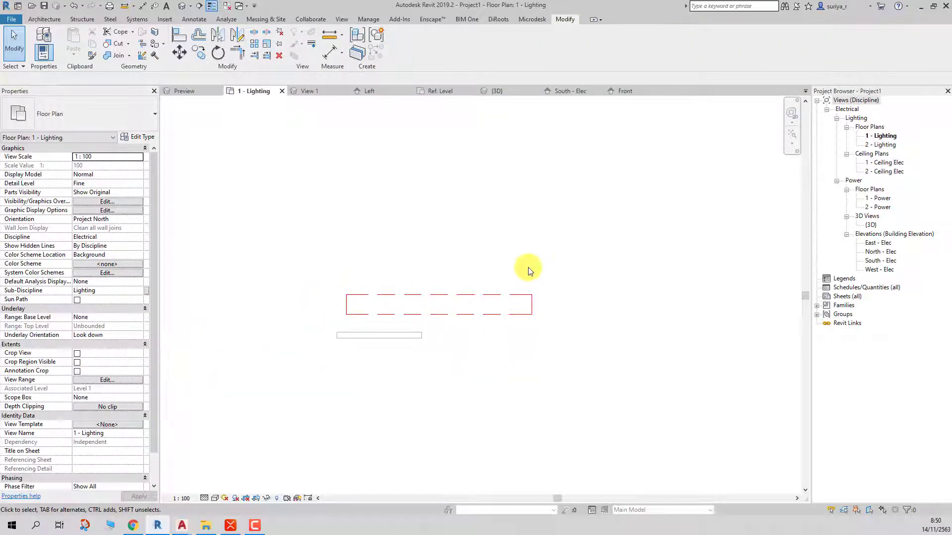
left_click(215, 498)
left_click(245, 439)
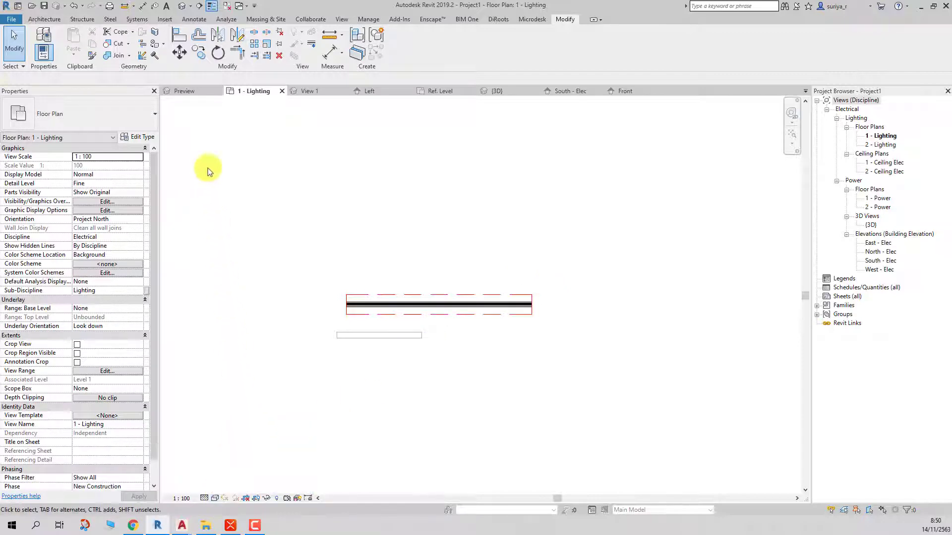
left_click(182, 7)
- Turn on Duct Accessories, Duct Fittings, Duct Placeholders and Ducts in the 3D view's visibility settings
scroll(374, 236, "up", 3)
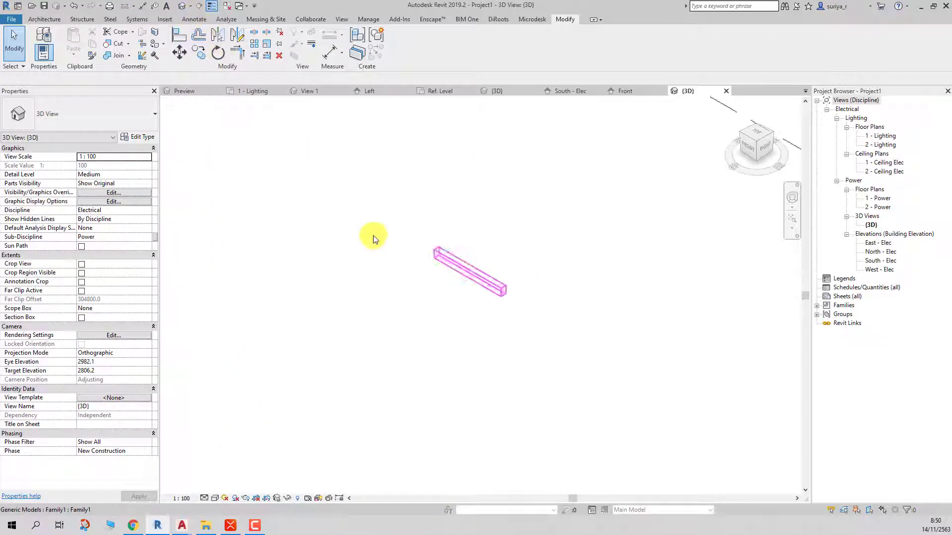
scroll(463, 344, "up", 3)
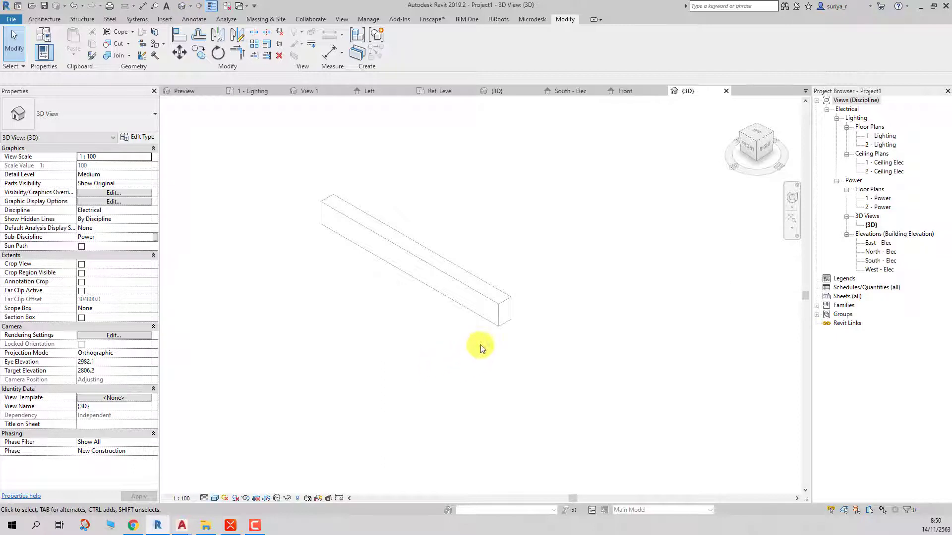
left_click(218, 498)
key("Escape")
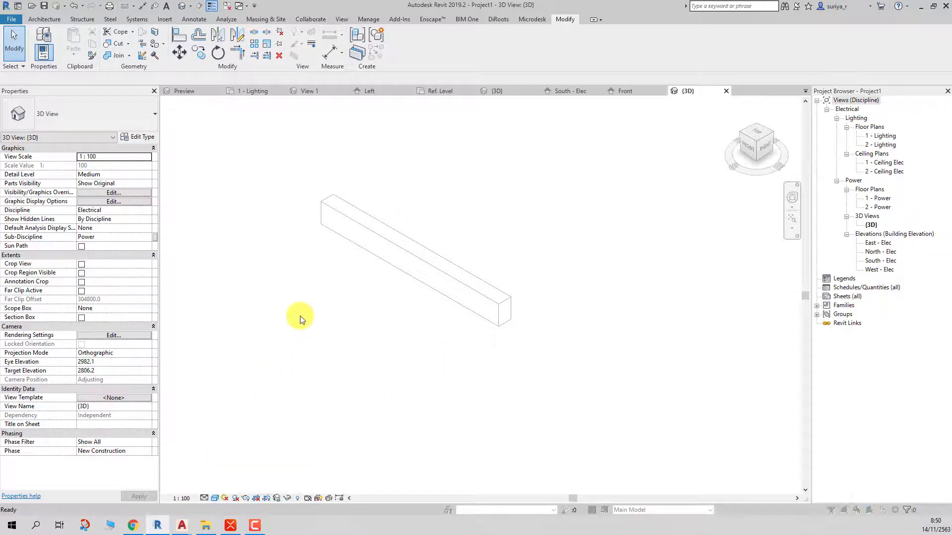
key("v")
key("v")
left_click(243, 201)
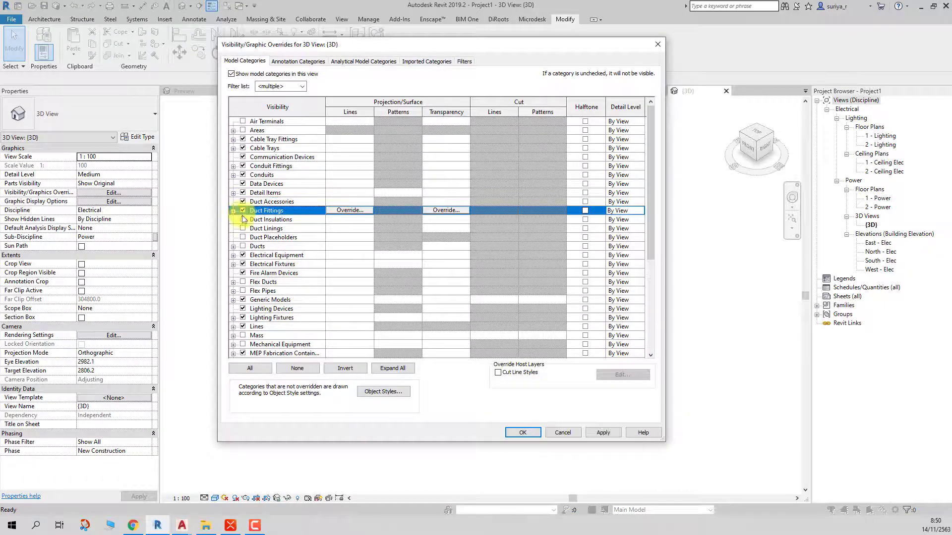
left_click(243, 219)
left_click(242, 237)
left_click(242, 246)
left_click(587, 433)
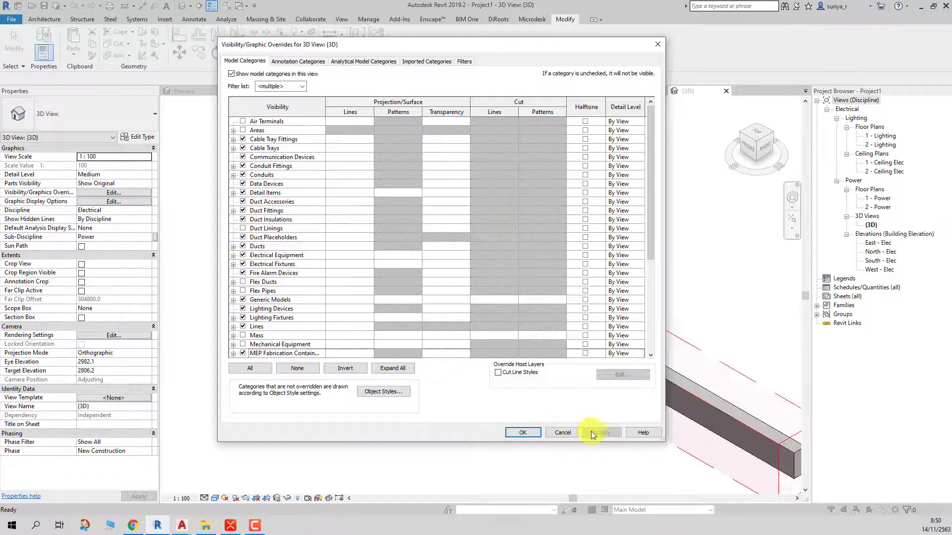
left_click(525, 434)
- Set the 3D view's detail level to Fine
middle_click_drag(578, 391, 545, 356, "shift")
left_click(421, 285)
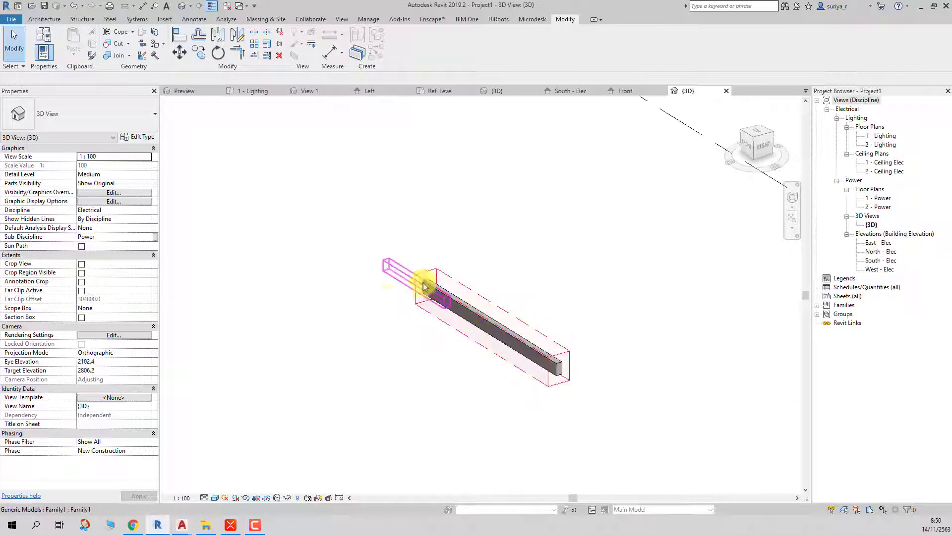
key("Escape")
scroll(276, 404, "up", 5)
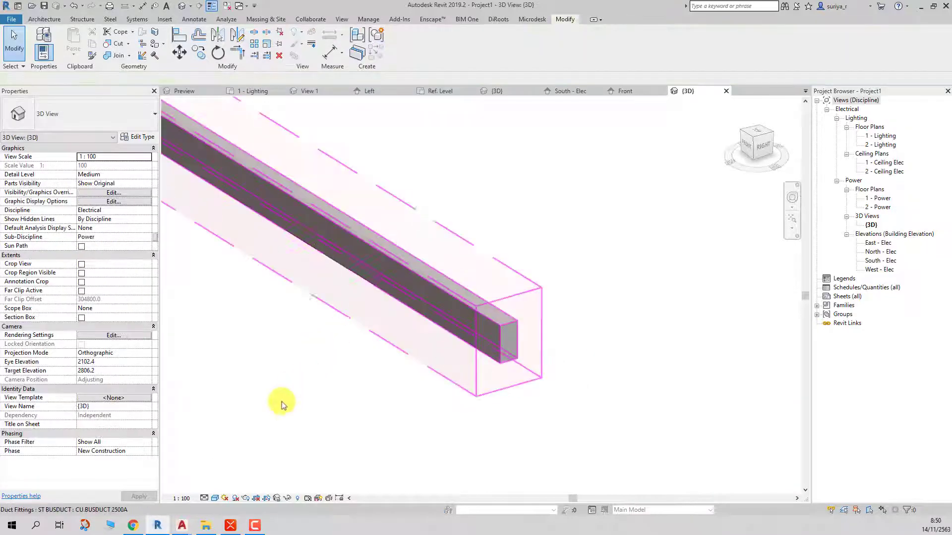
left_click(217, 487)
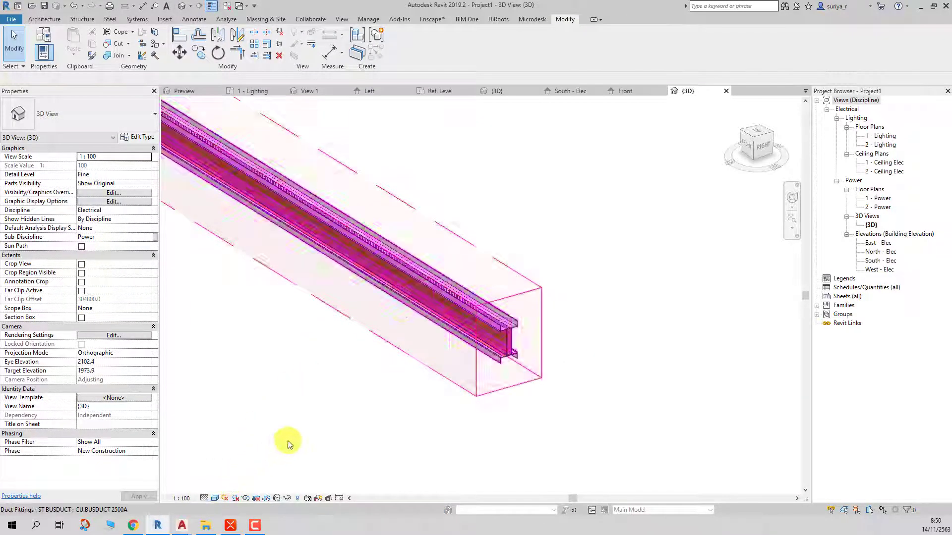
scroll(418, 304, "up", 3)
scroll(493, 291, "up", 2)
- Change the busduct fitting to the CU.BUSDUCT1600A type and orbit around it
left_click(494, 290)
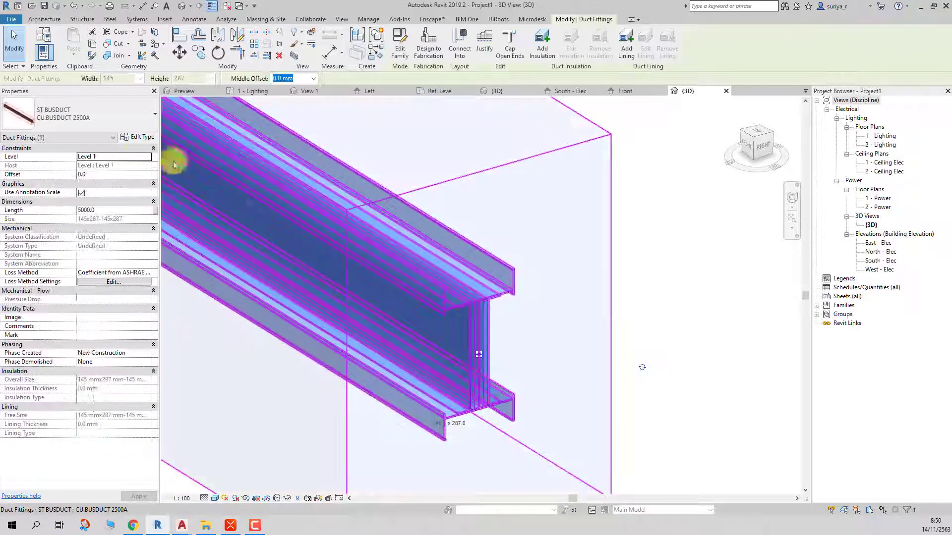
left_click(81, 124)
scroll(500, 247, "down", 3)
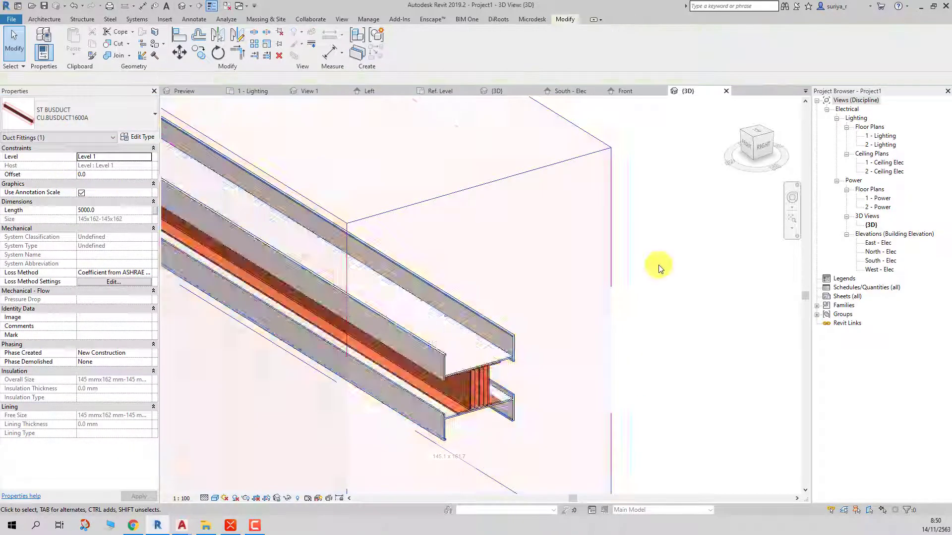
left_click(659, 266)
mouse_move(478, 315)
middle_mouse_down("shift")
mouse_move(466, 342)
mouse_move(552, 291)
middle_mouse_up("shift")
scroll(548, 287, "down", 2)
scroll(379, 292, "up", 3)
scroll(379, 293, "up", 1)
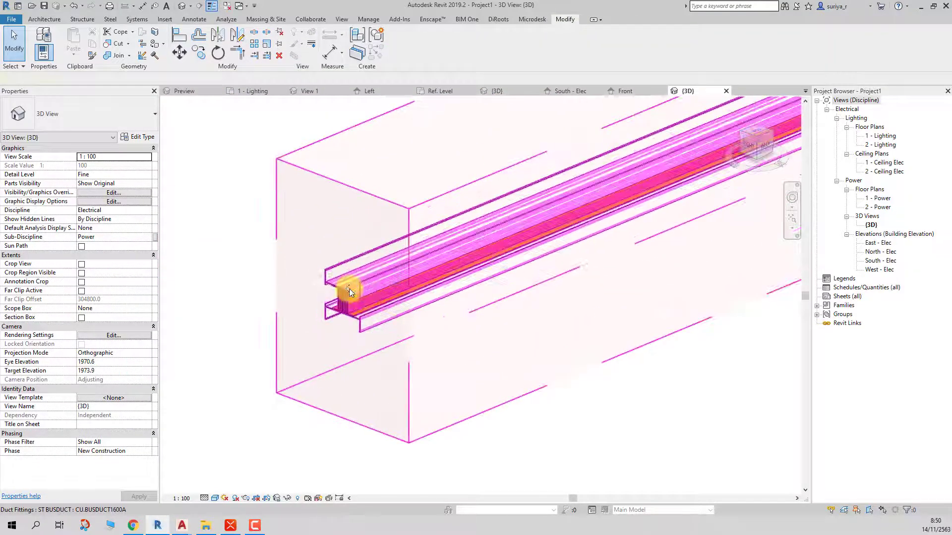
left_click(347, 292)
- Try drawing a duct from the busduct end and dismiss the routing failure warning
right_click(342, 297)
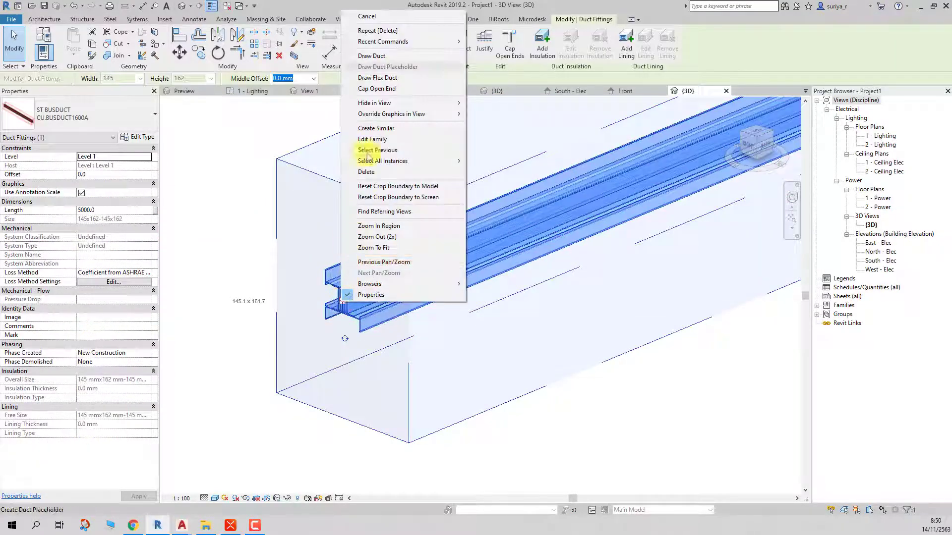
left_click(382, 58)
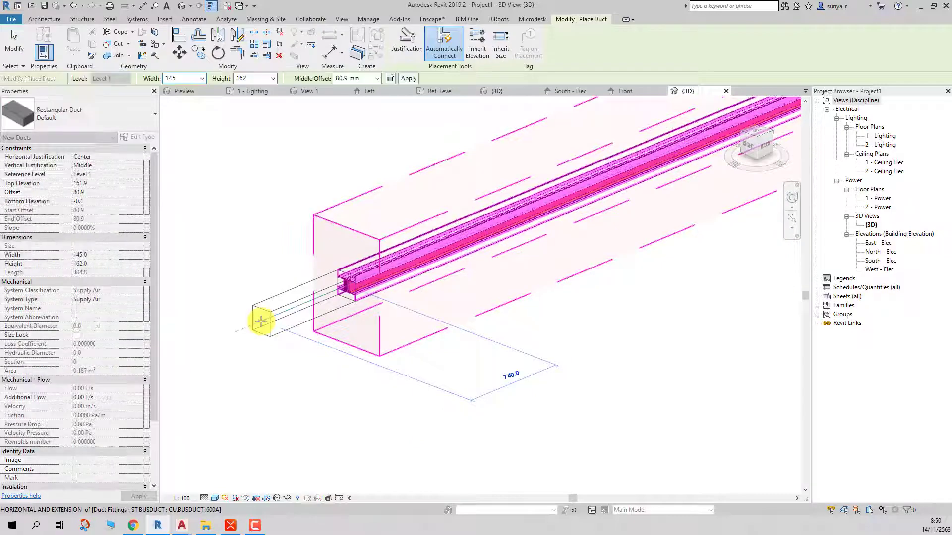
left_click(260, 321)
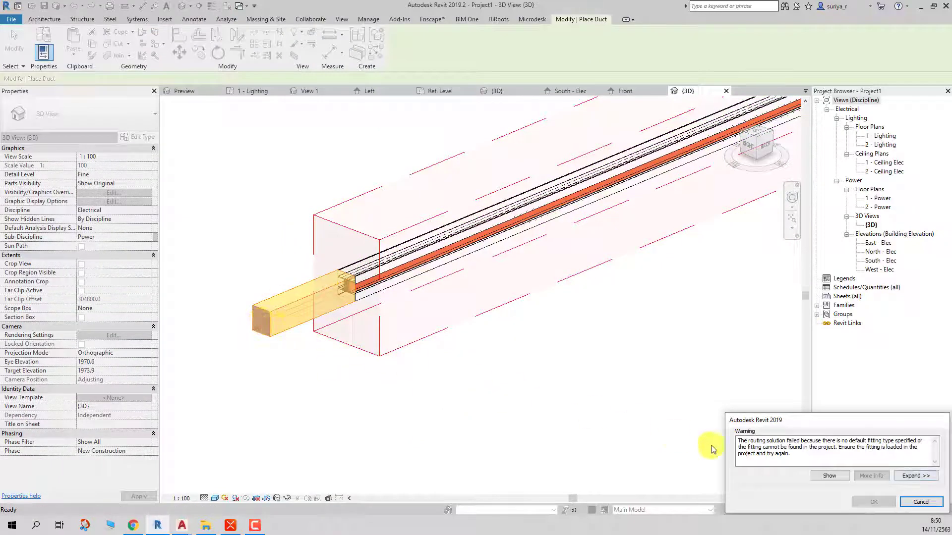
left_click(921, 502)
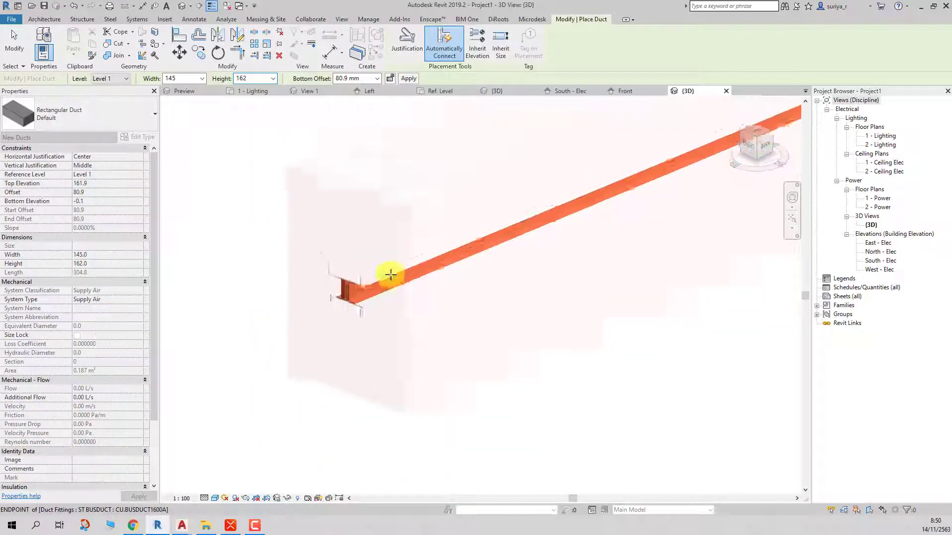
key("Escape")
key("Escape")
- Orbit the 3D view to inspect the busduct from above
left_click(415, 249)
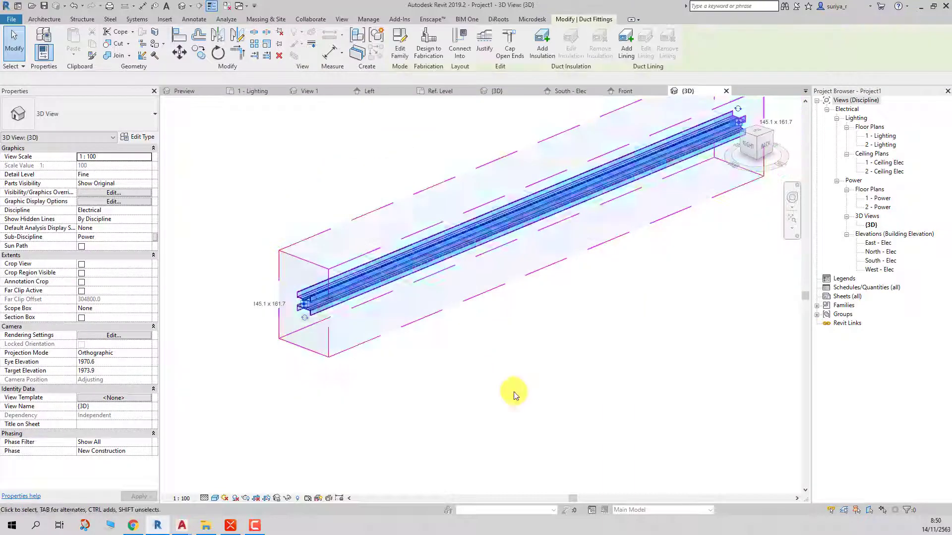
left_click(514, 393)
scroll(565, 365, "down", 2)
middle_click_drag(557, 380, 579, 365, "shift")
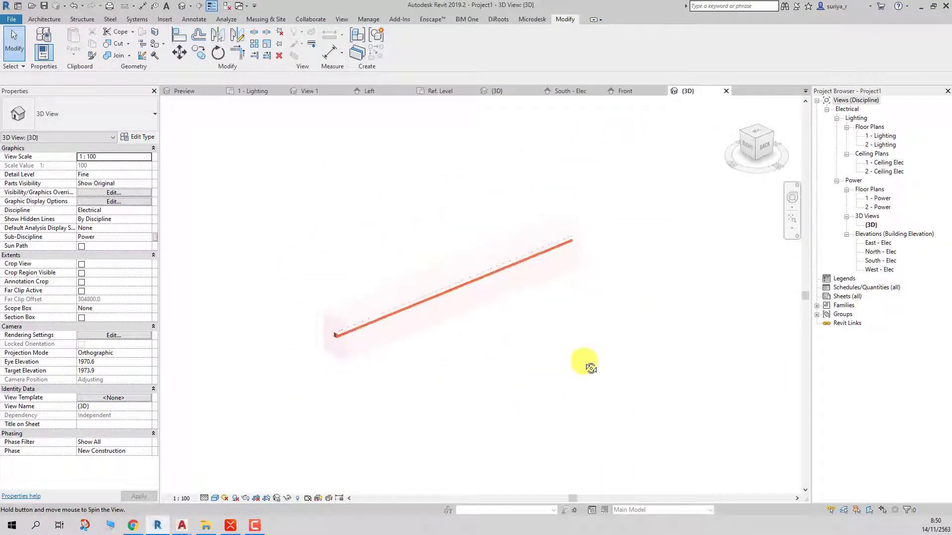
scroll(568, 391, "up", 2)
scroll(568, 387, "up", 3)
scroll(568, 337, "up", 2)
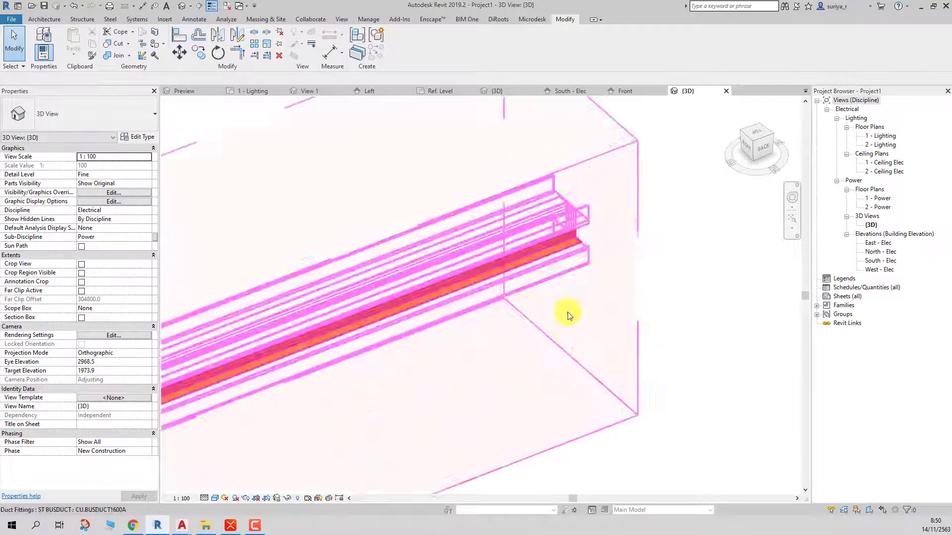
left_click(568, 241)
scroll(610, 277, "down", 3)
mouse_move(654, 318)
middle_mouse_down("shift")
mouse_move(612, 323)
mouse_move(478, 228)
middle_mouse_up("shift")
key("Escape")
scroll(541, 263, "up", 3)
scroll(574, 315, "up", 2)
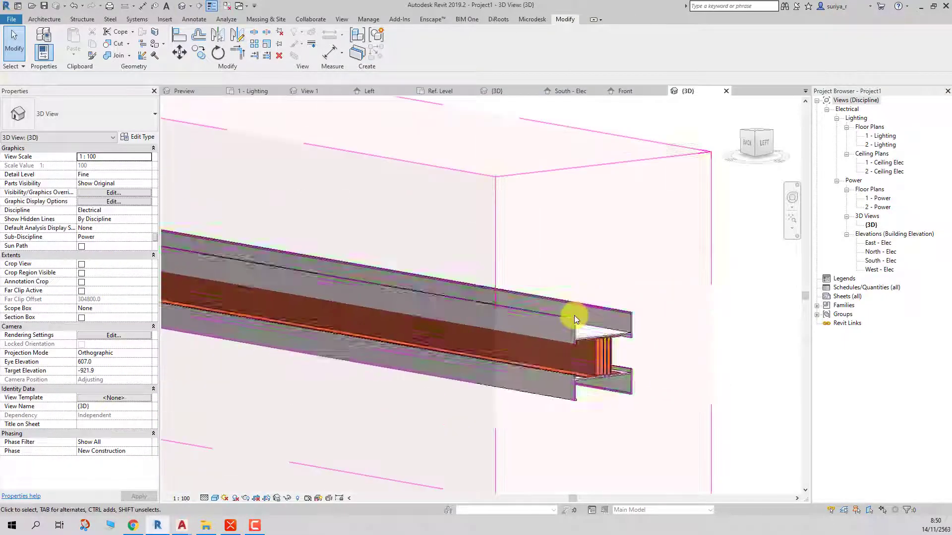
- Change the busduct back to CU.BUSDUCT 2500A and start saving the project with Ctrl+S
left_click(574, 315)
left_click(85, 123)
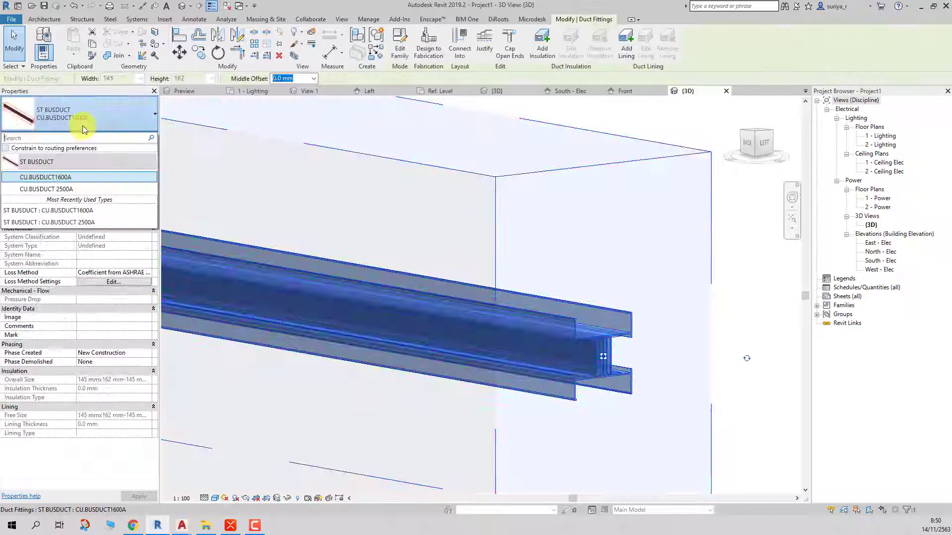
left_click(80, 190)
key("Escape")
scroll(648, 270, "down", 3)
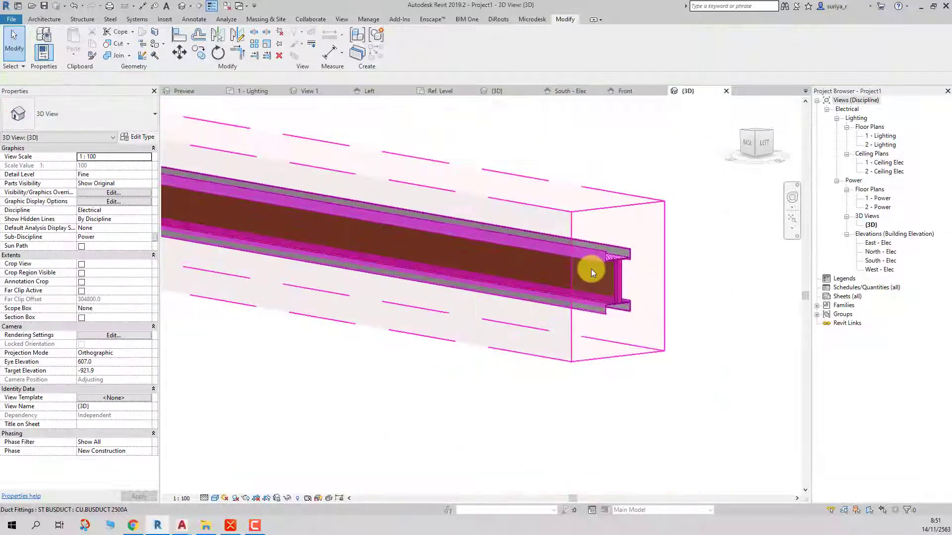
scroll(640, 297, "down", 4)
mouse_move(633, 323)
middle_mouse_down("shift")
mouse_move(473, 360)
mouse_move(478, 378)
middle_mouse_up("shift")
key("Escape")
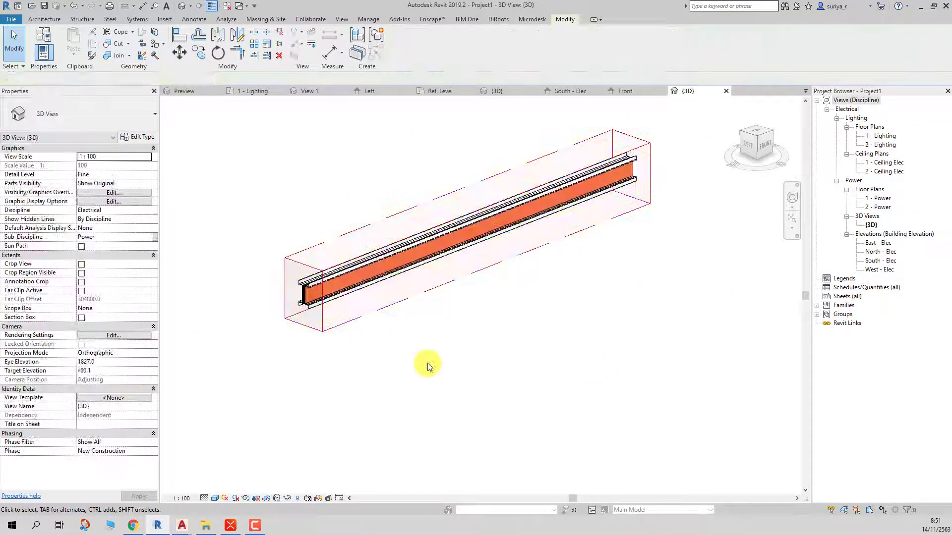
key("ctrl+s")
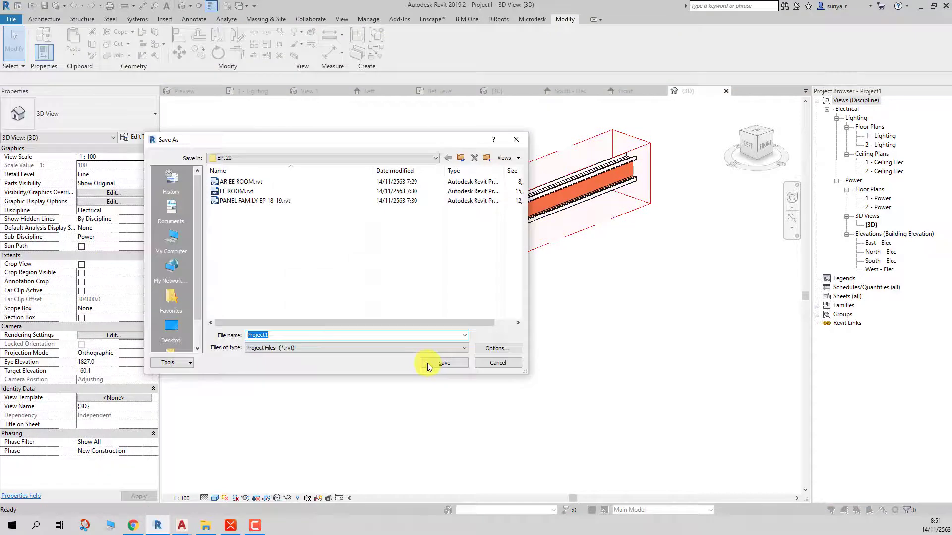